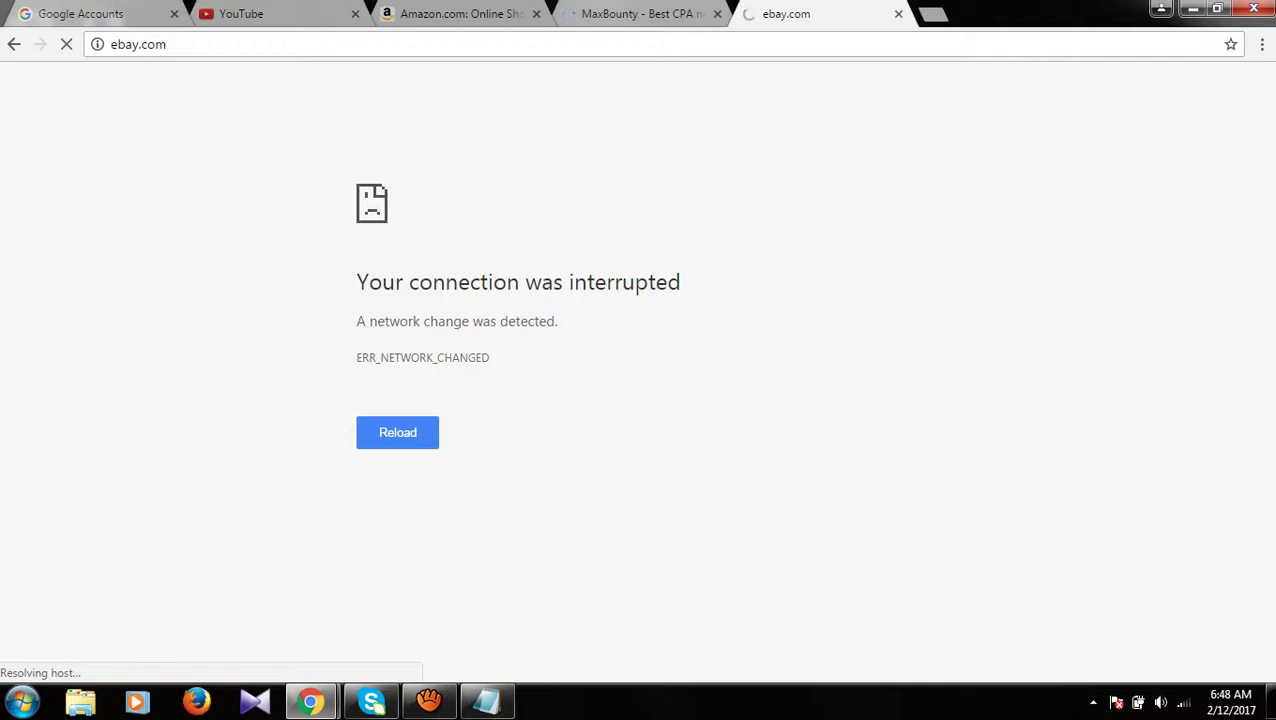
pyautogui.click(620, 13)
pyautogui.click(829, 13)
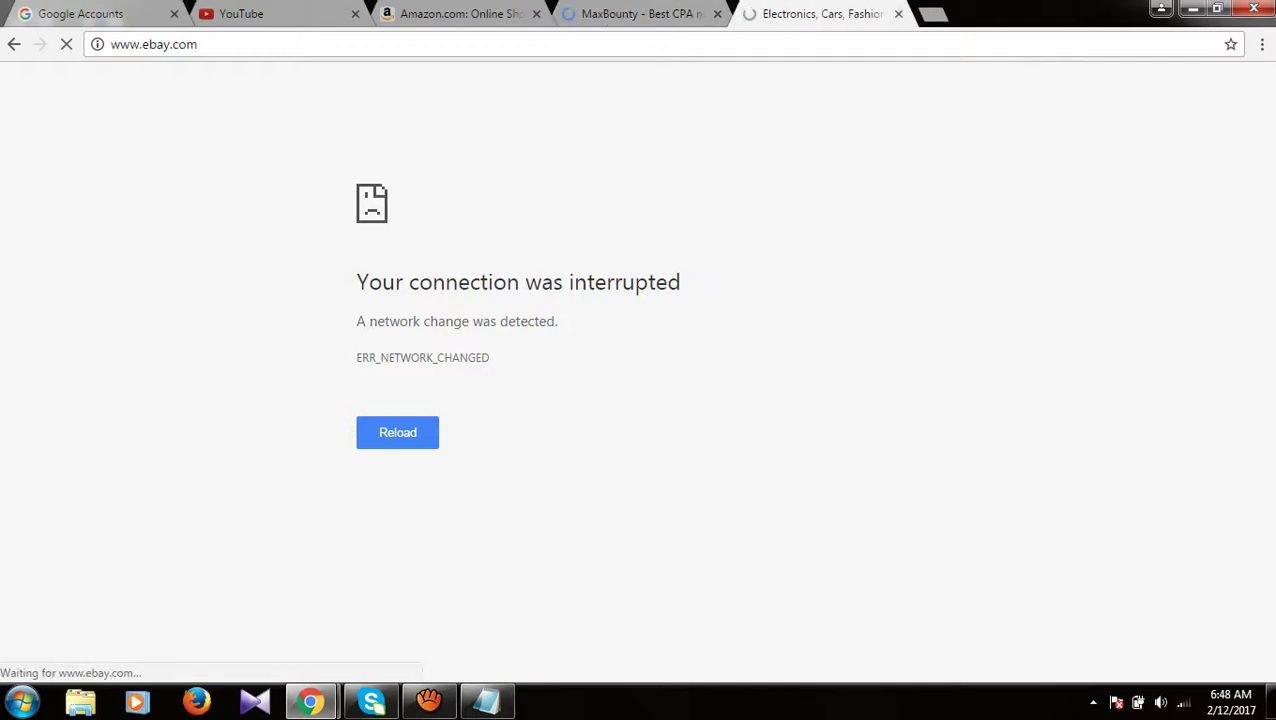
pyautogui.hotkey('ctrl', 'shift', 'Tab')
pyautogui.hotkey('ctrl', 'Tab')
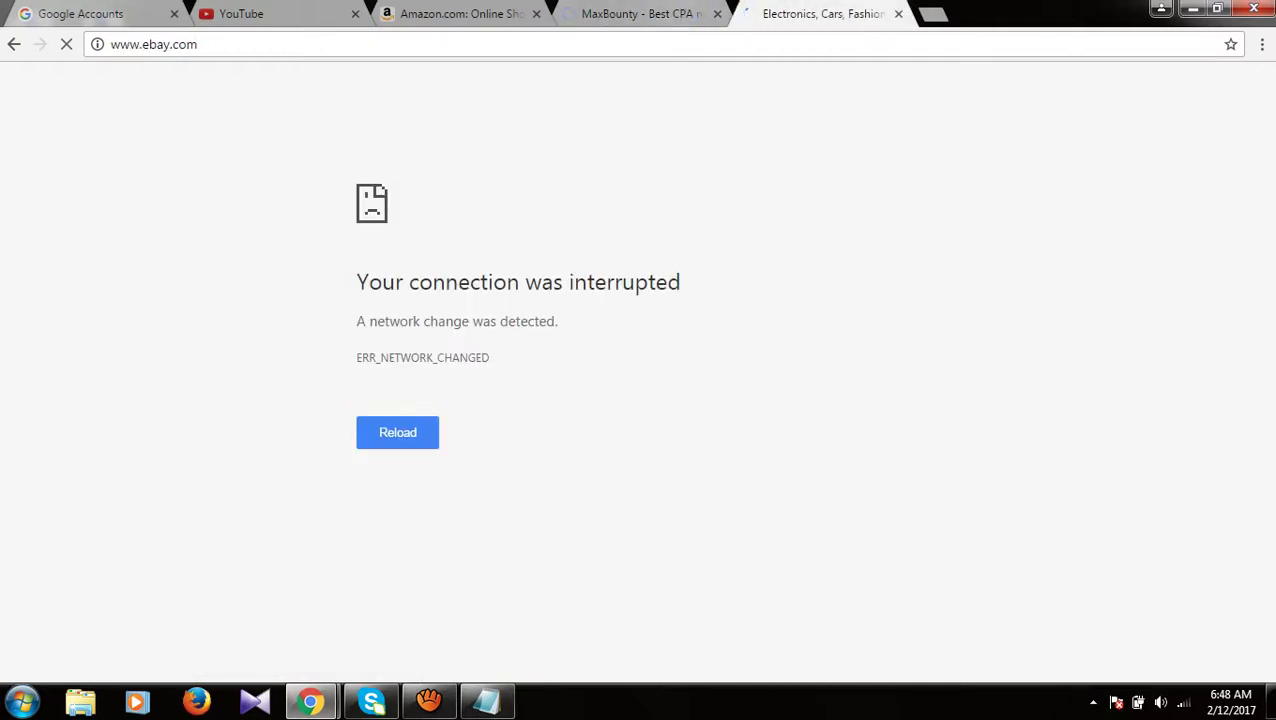
pyautogui.hotkey('ctrl', 'shift', 'Tab')
pyautogui.hotkey('ctrl', 'shift', 'Tab')
pyautogui.hotkey('ctrl', 'Tab')
pyautogui.hotkey('ctrl', 'Tab')
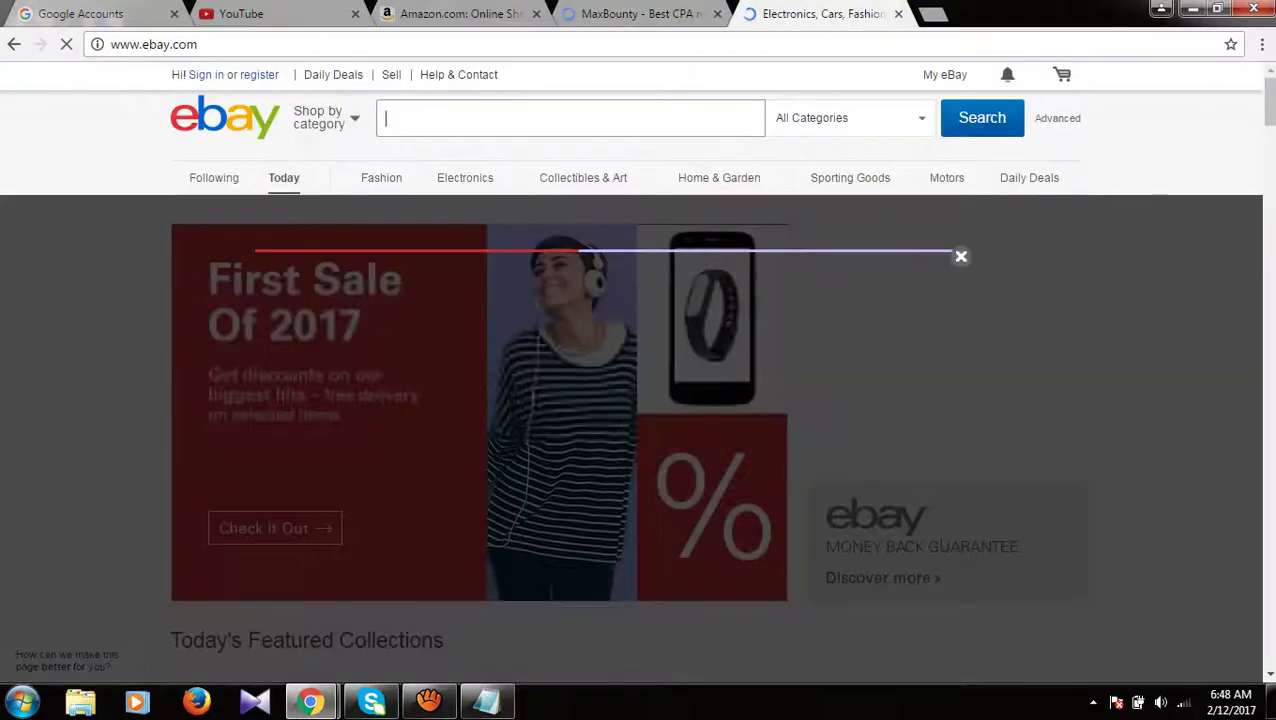
# Step: Open clickbank.com in a new browser tab
pyautogui.hotkey('ctrl', 't')
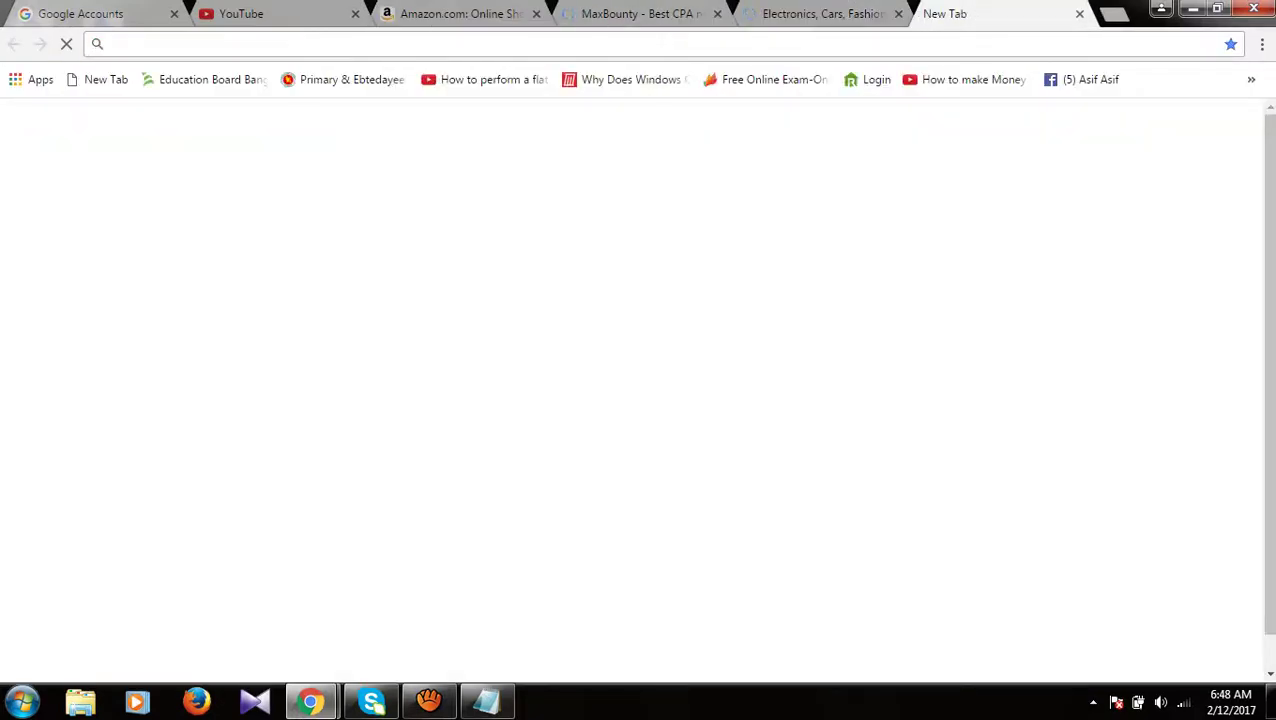
pyautogui.write('clickbank.com')
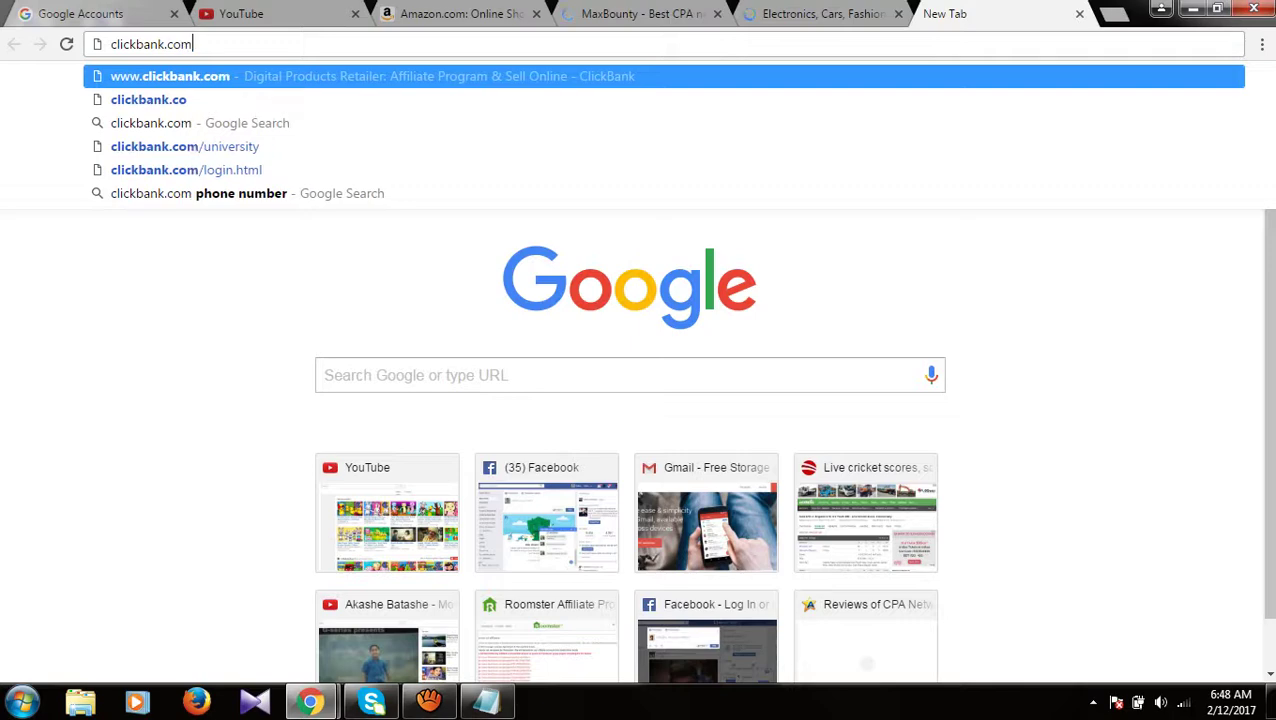
pyautogui.press('Return')
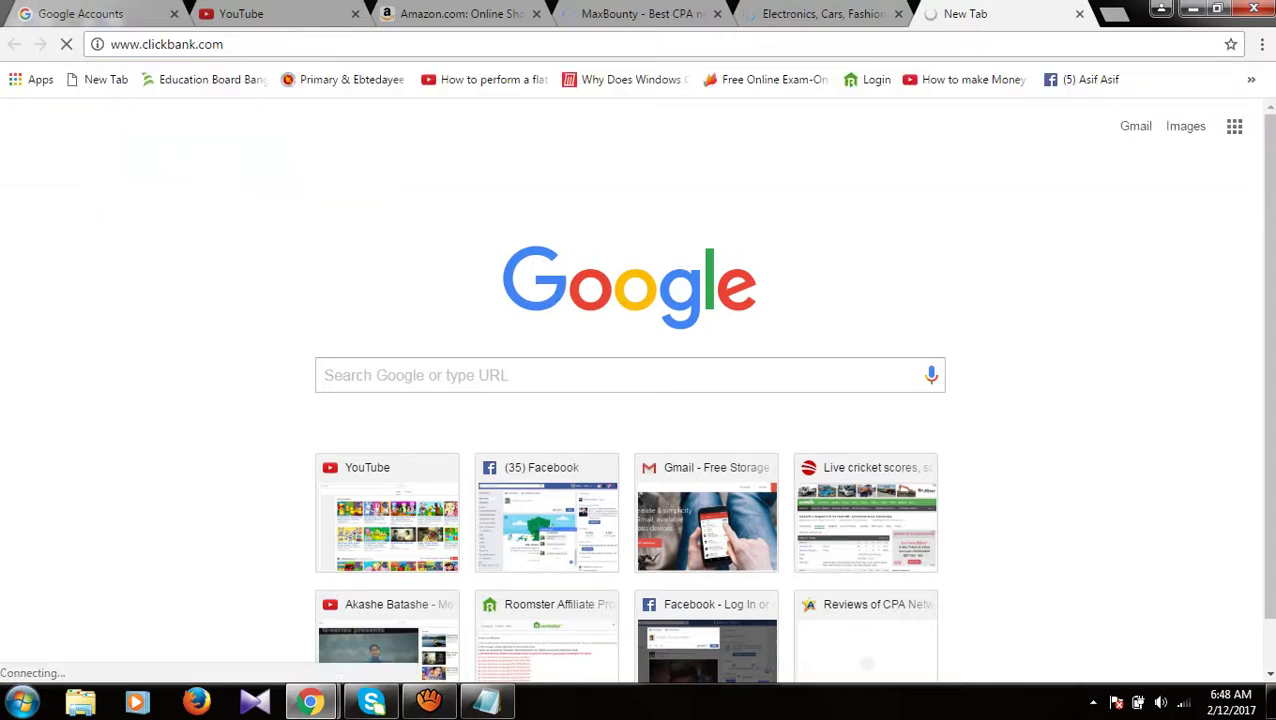
pyautogui.hotkey('ctrl', 'shift', 'Tab')
pyautogui.hotkey('ctrl', 'Tab')
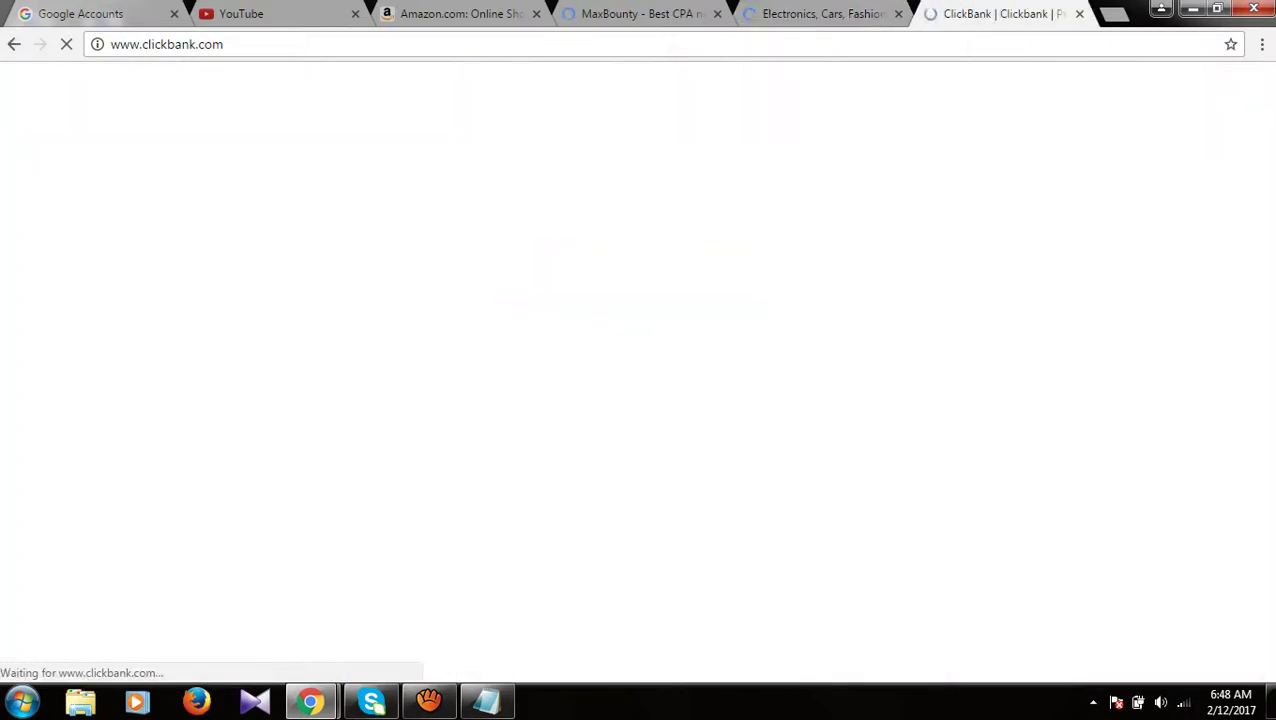
# Step: Load cpalead.com in another new browser tab
pyautogui.hotkey('ctrl', 't')
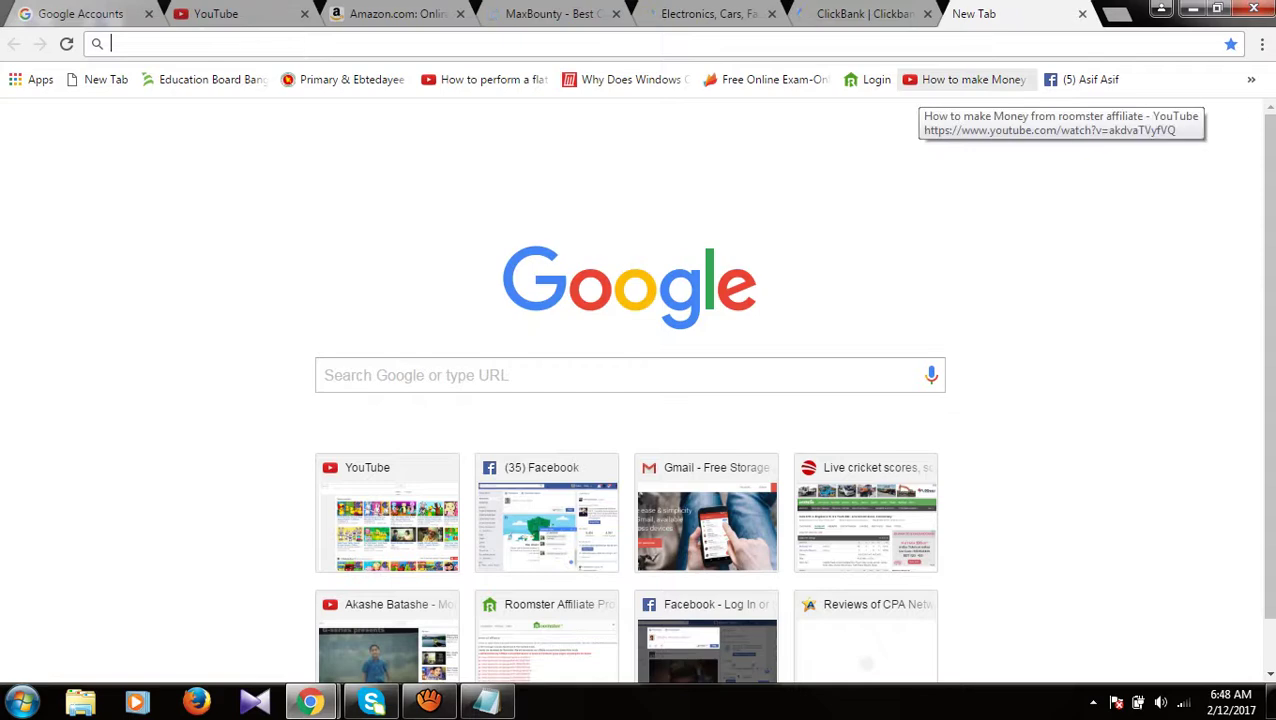
pyautogui.write('cpalead.com')
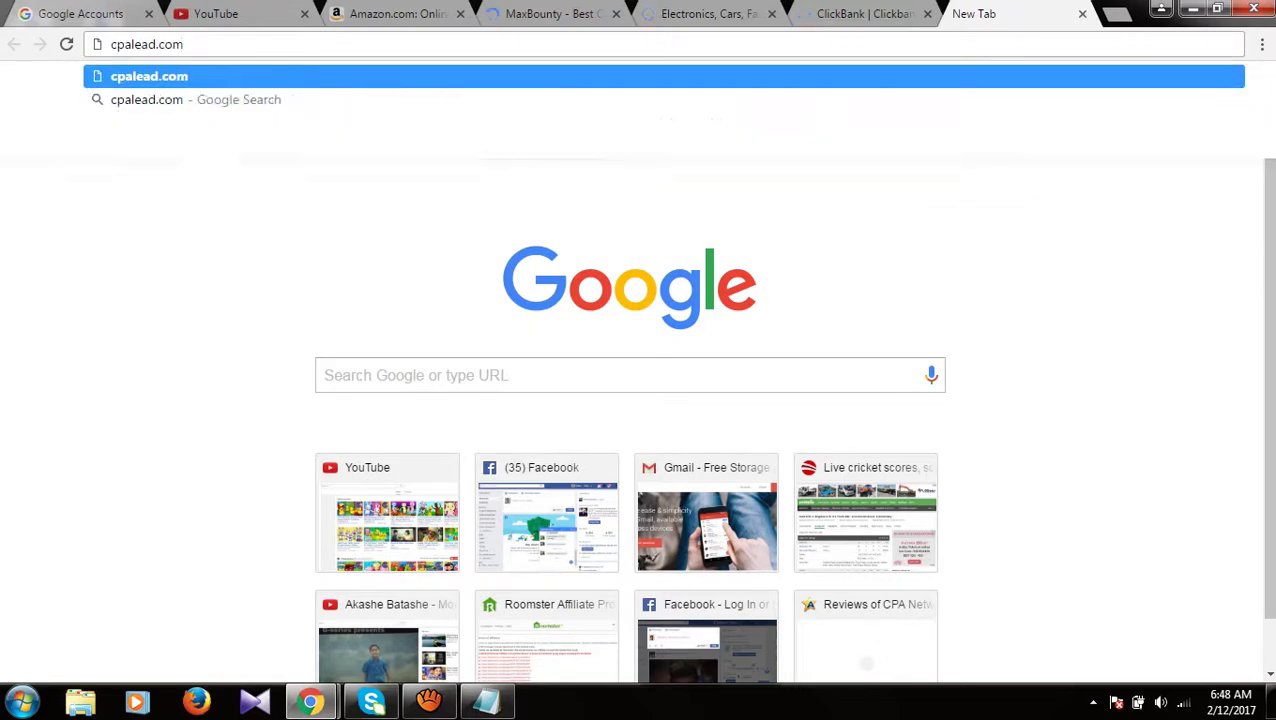
pyautogui.press('Return')
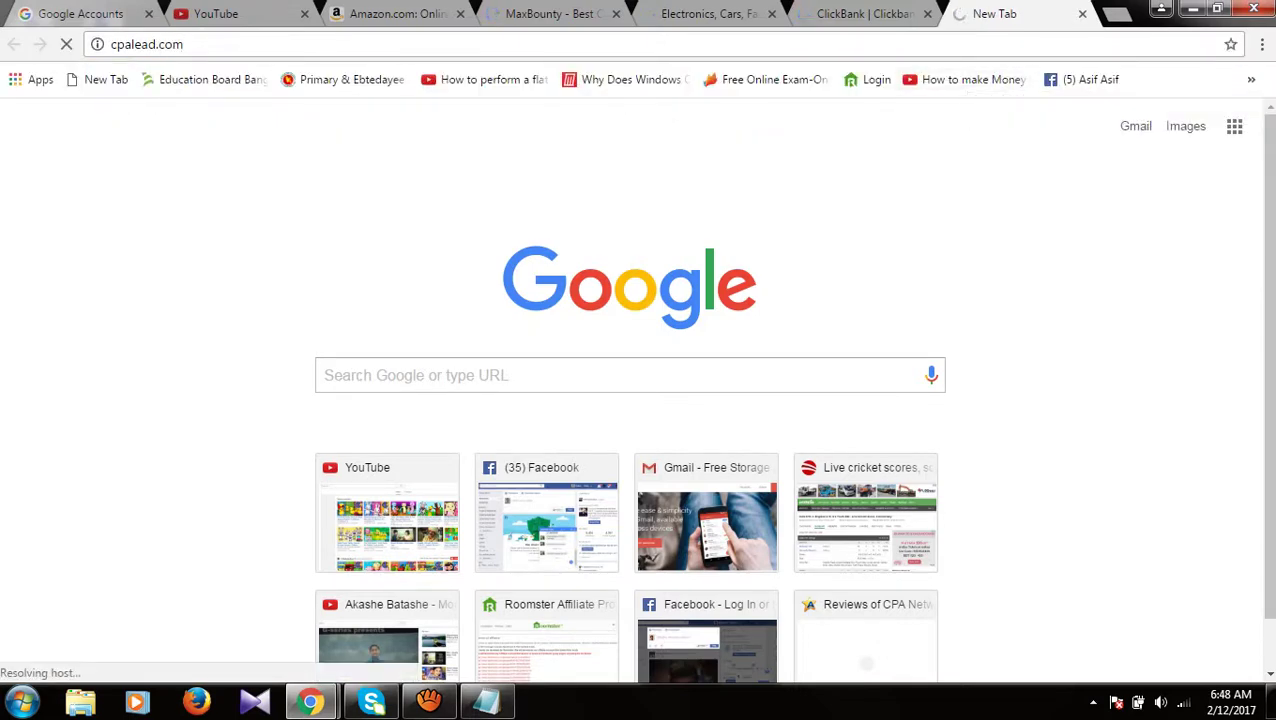
# Step: Open cj.com in a new browser tab
pyautogui.hotkey('ctrl', 't')
pyautogui.write('cja.co')
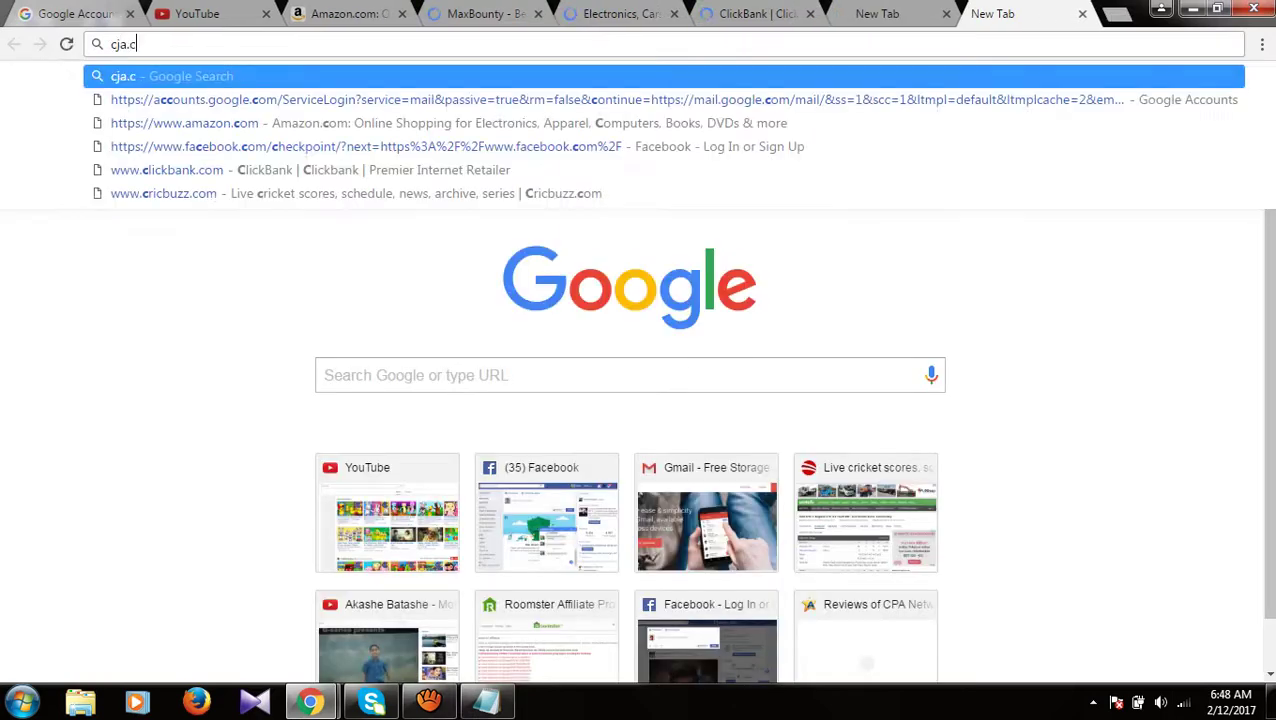
pyautogui.press('BackSpace')
pyautogui.press('BackSpace')
pyautogui.press('BackSpace')
pyautogui.press('BackSpace')
pyautogui.write('.com')
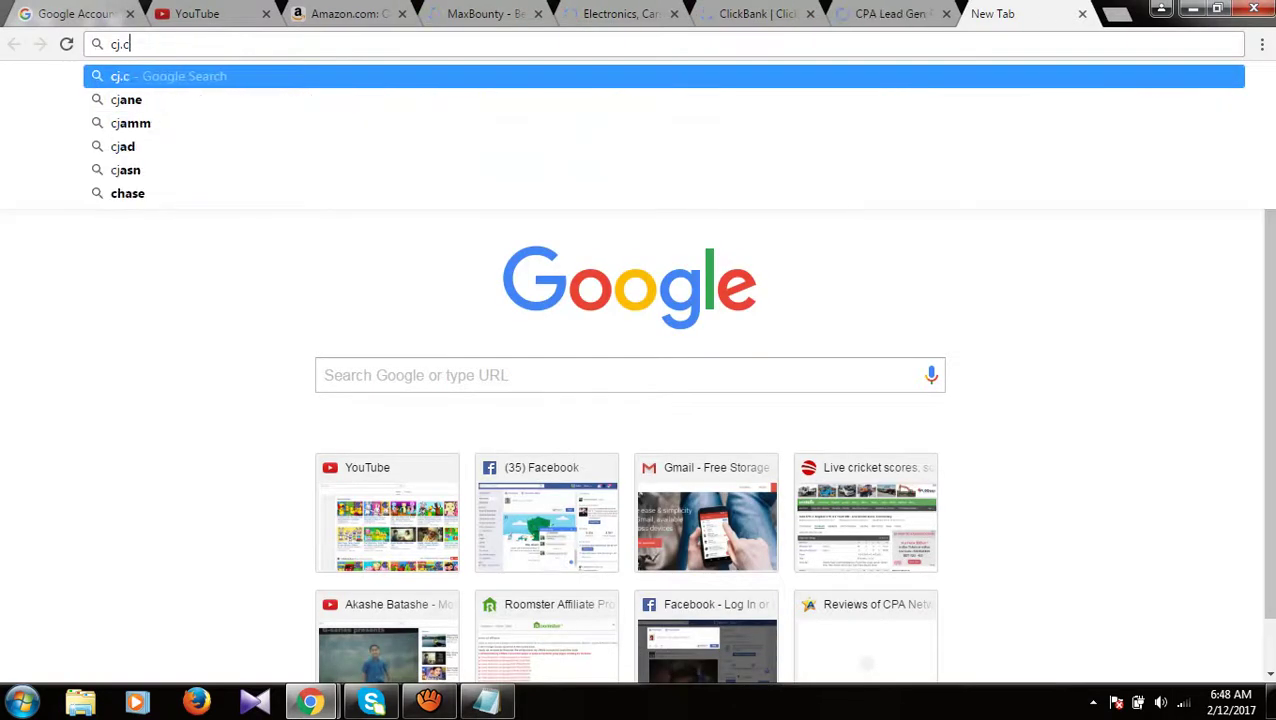
pyautogui.press('Return')
# Step: Open clicksure.com in a new browser tab
pyautogui.hotkey('ctrl', 't')
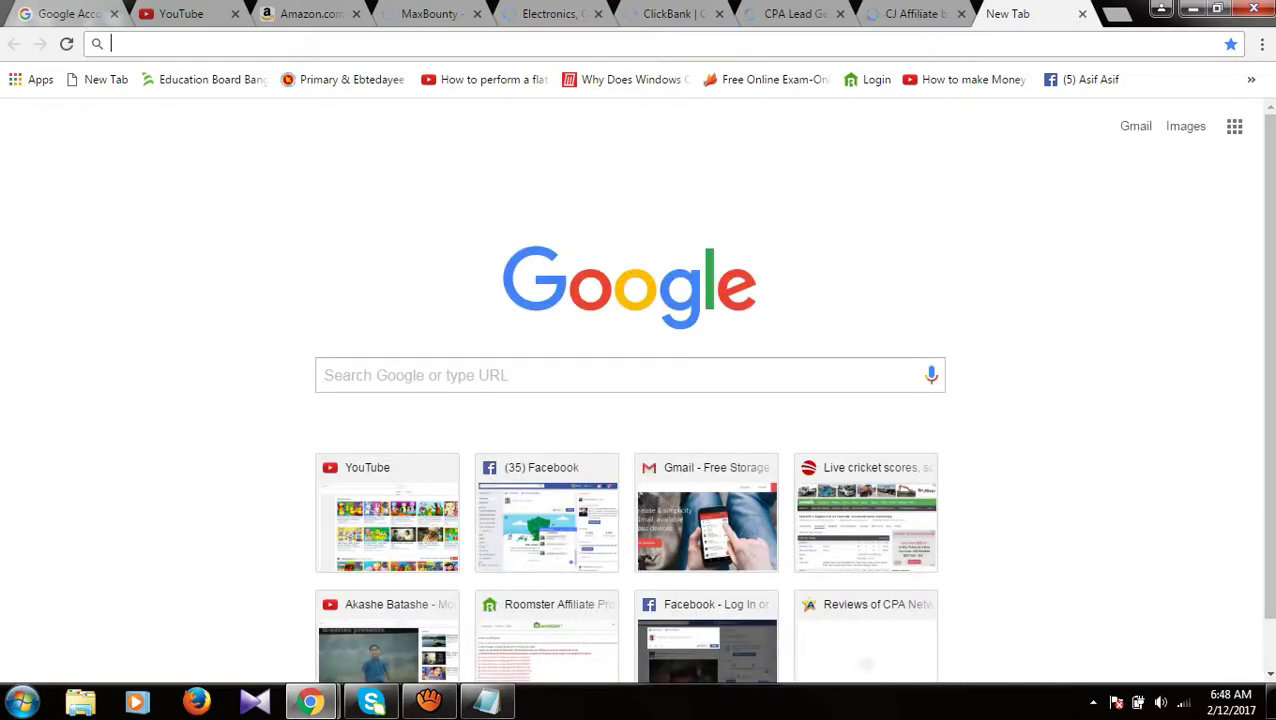
pyautogui.write('clisk')
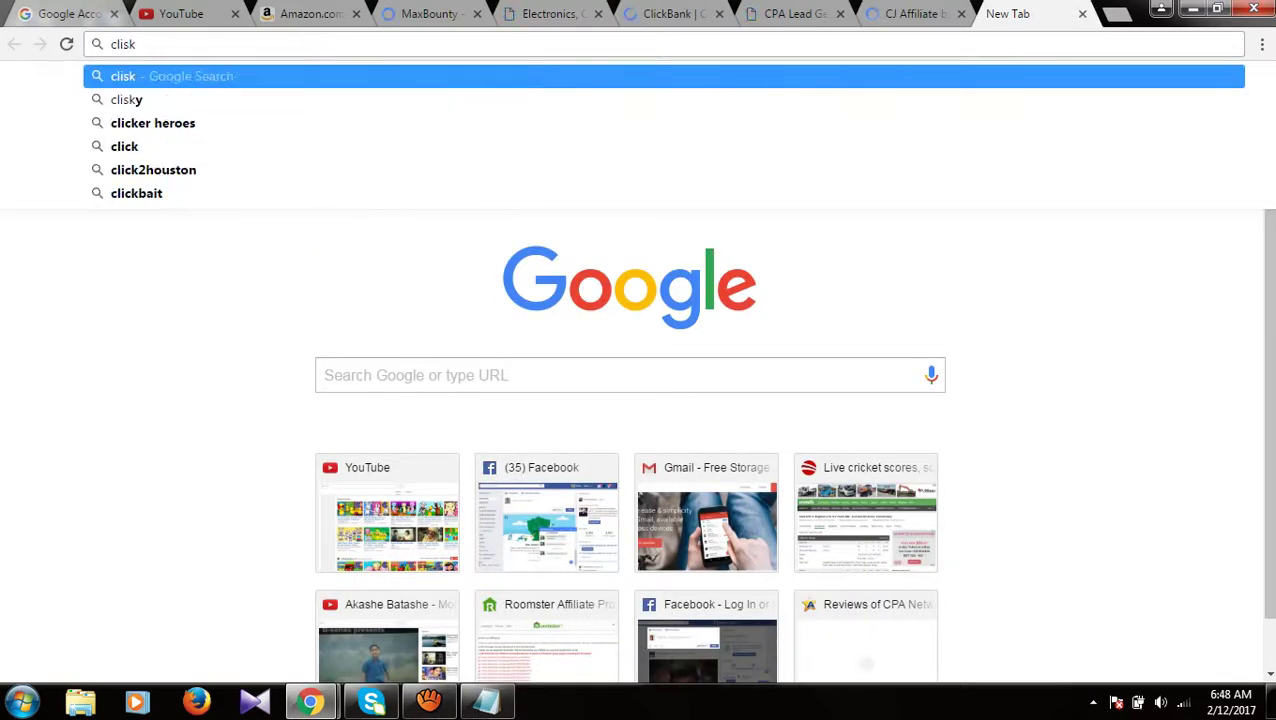
pyautogui.press('BackSpace')
pyautogui.press('BackSpace')
pyautogui.write('cksure.com')
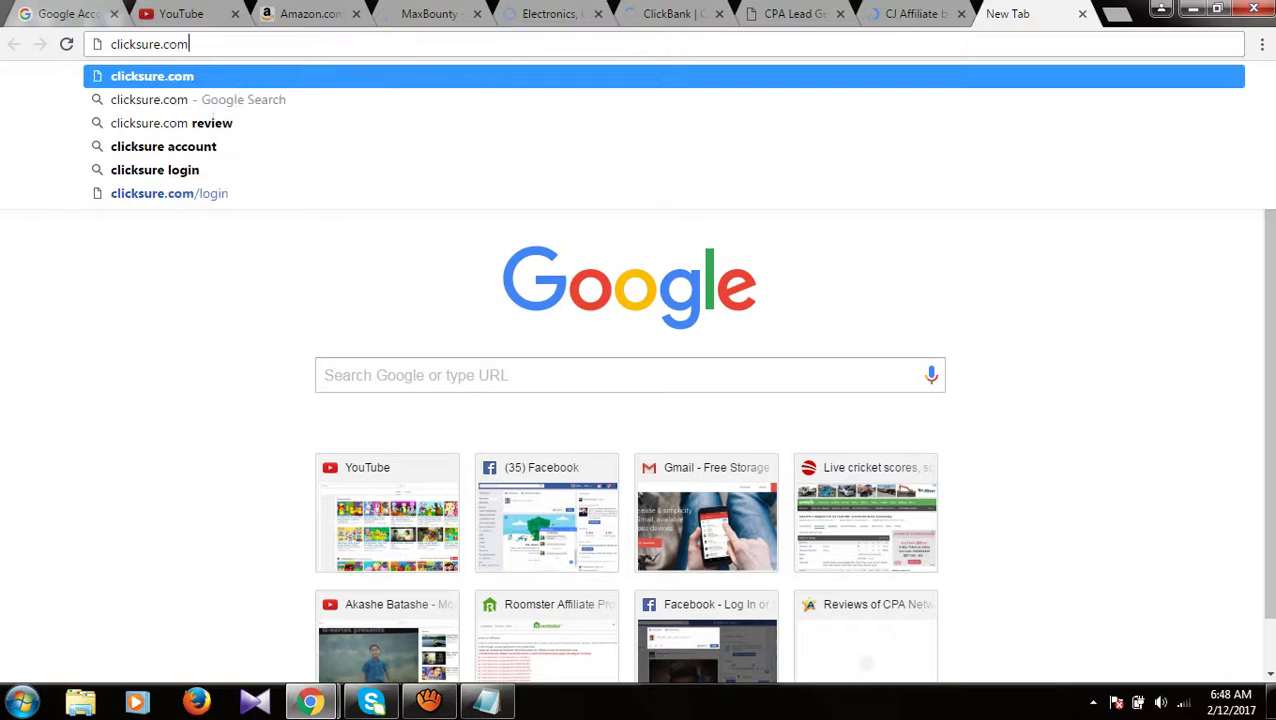
pyautogui.press('Return')
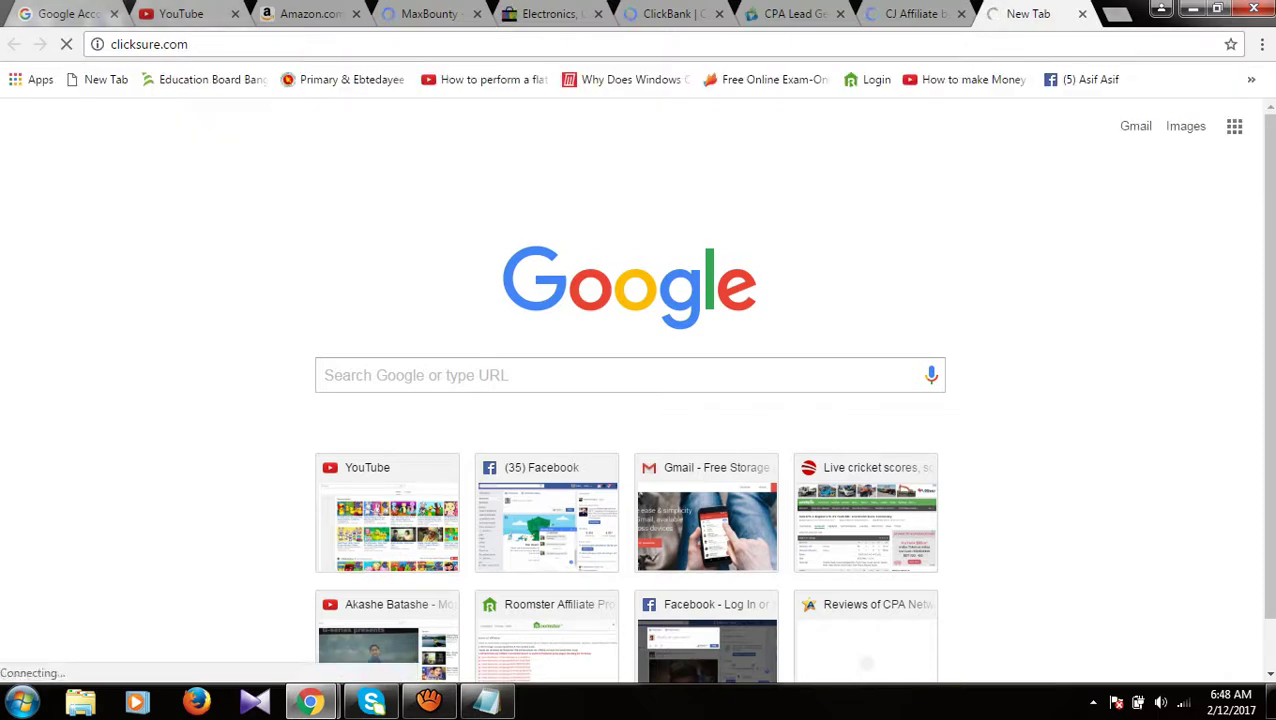
# Step: Look through the open MaxBounty, eBay, ClickBank, CPAlead, CJ Affiliate and ClickSure pages
pyautogui.click(300, 14)
pyautogui.click(430, 13)
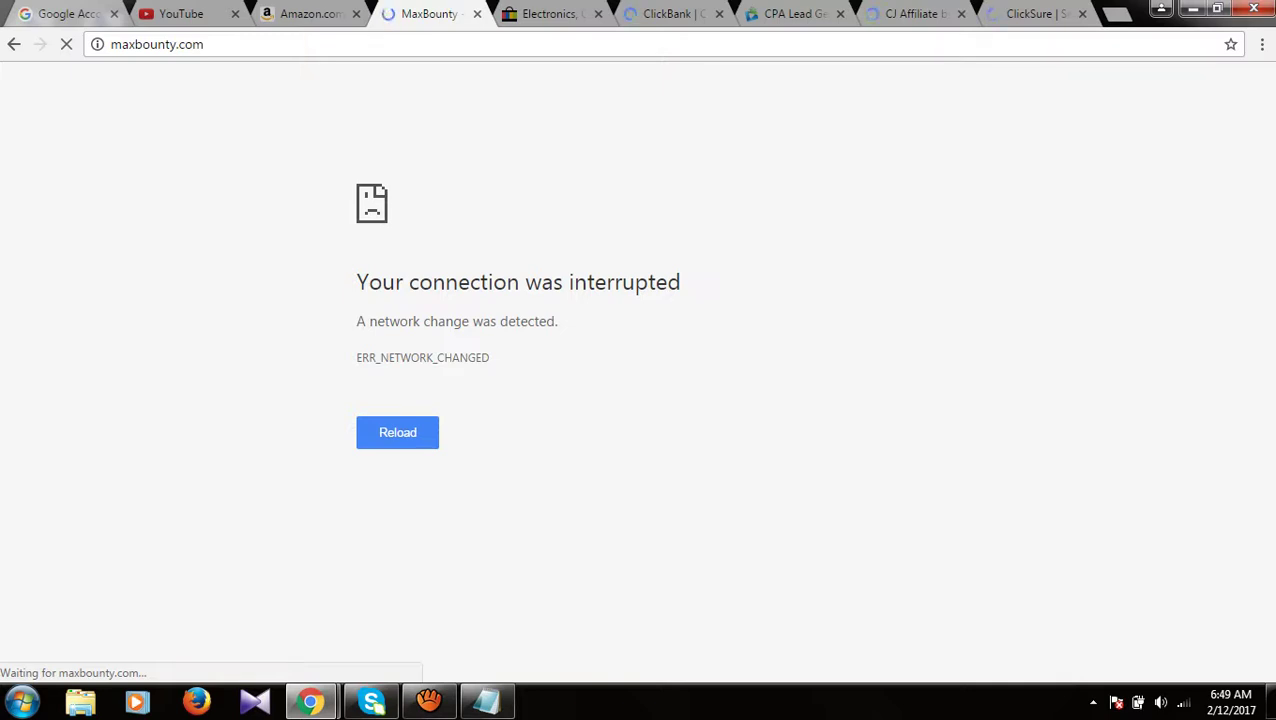
pyautogui.hotkey('ctrl', 'shift', 'Tab')
pyautogui.hotkey('ctrl', 'Tab')
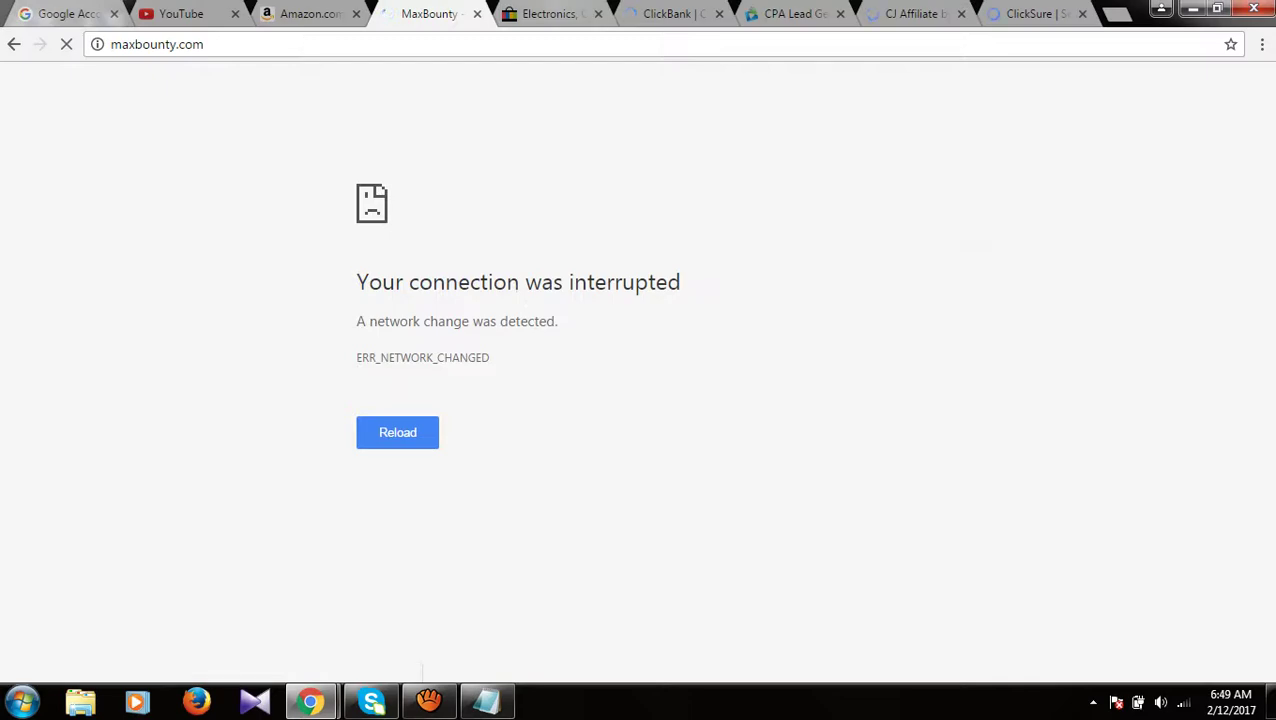
pyautogui.hotkey('ctrl', 'Tab')
pyautogui.hotkey('ctrl', 'Tab')
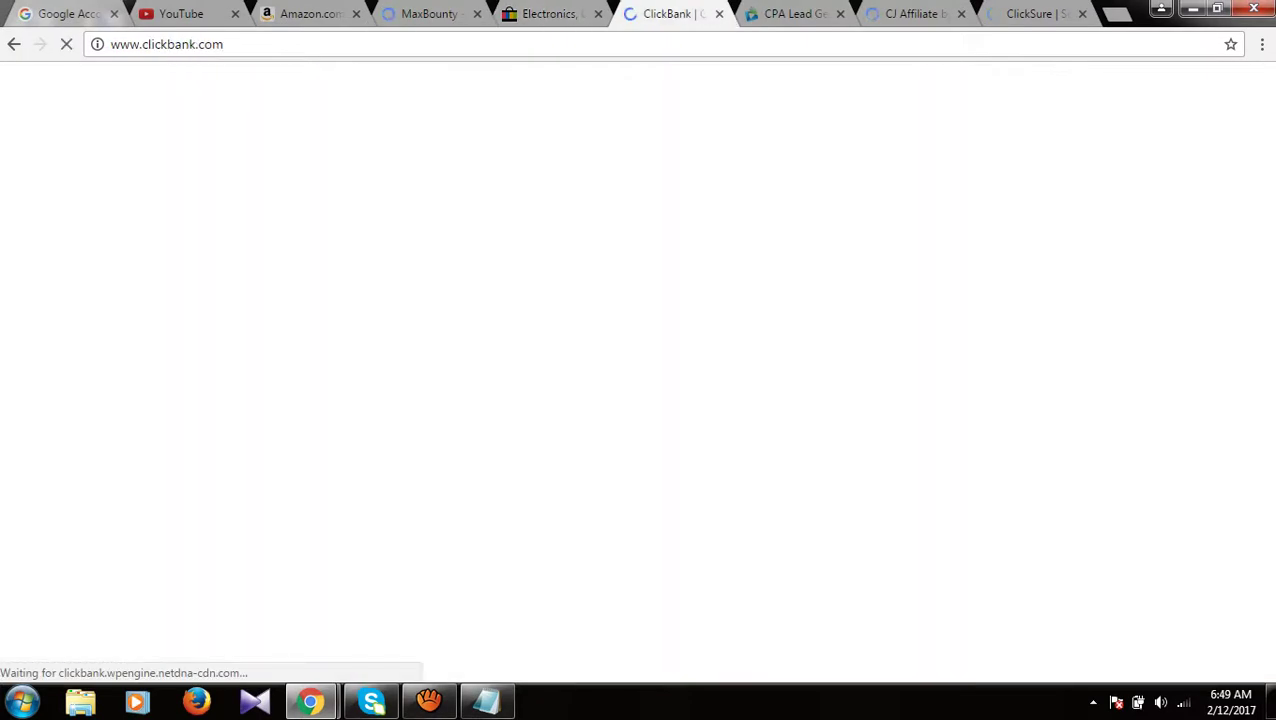
pyautogui.hotkey('ctrl', 'Tab')
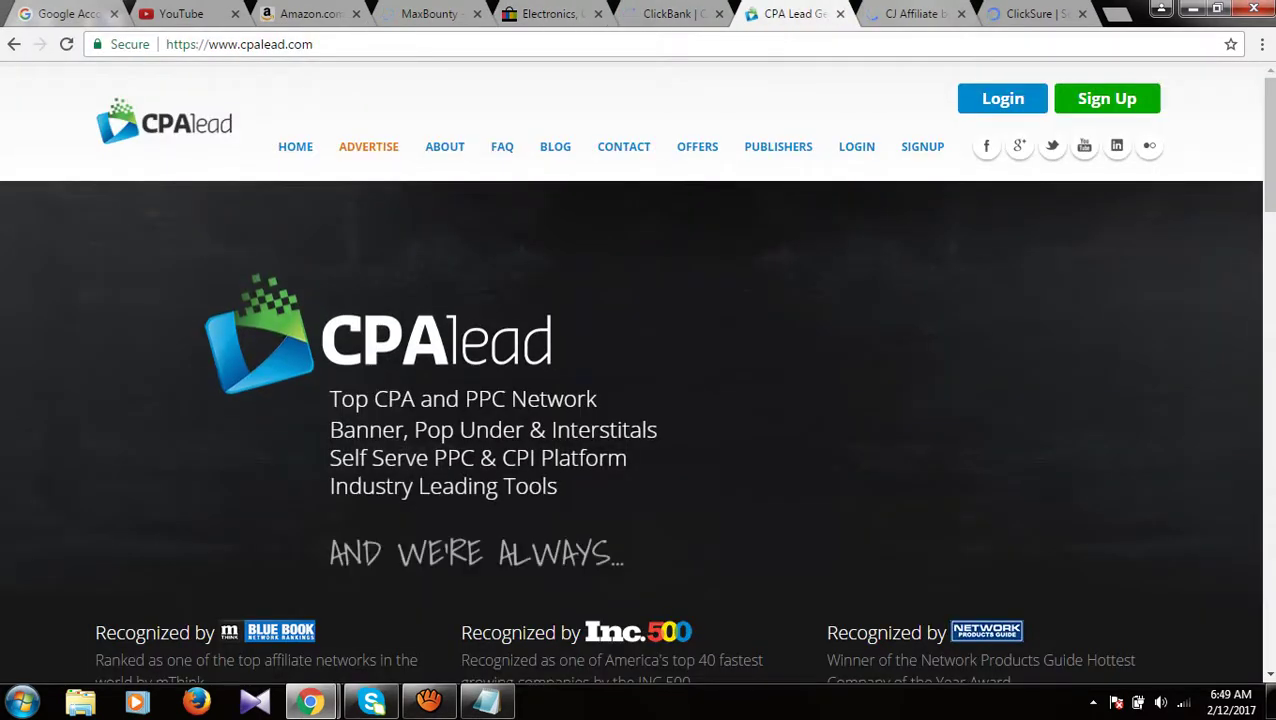
pyautogui.hotkey('ctrl', 'Tab')
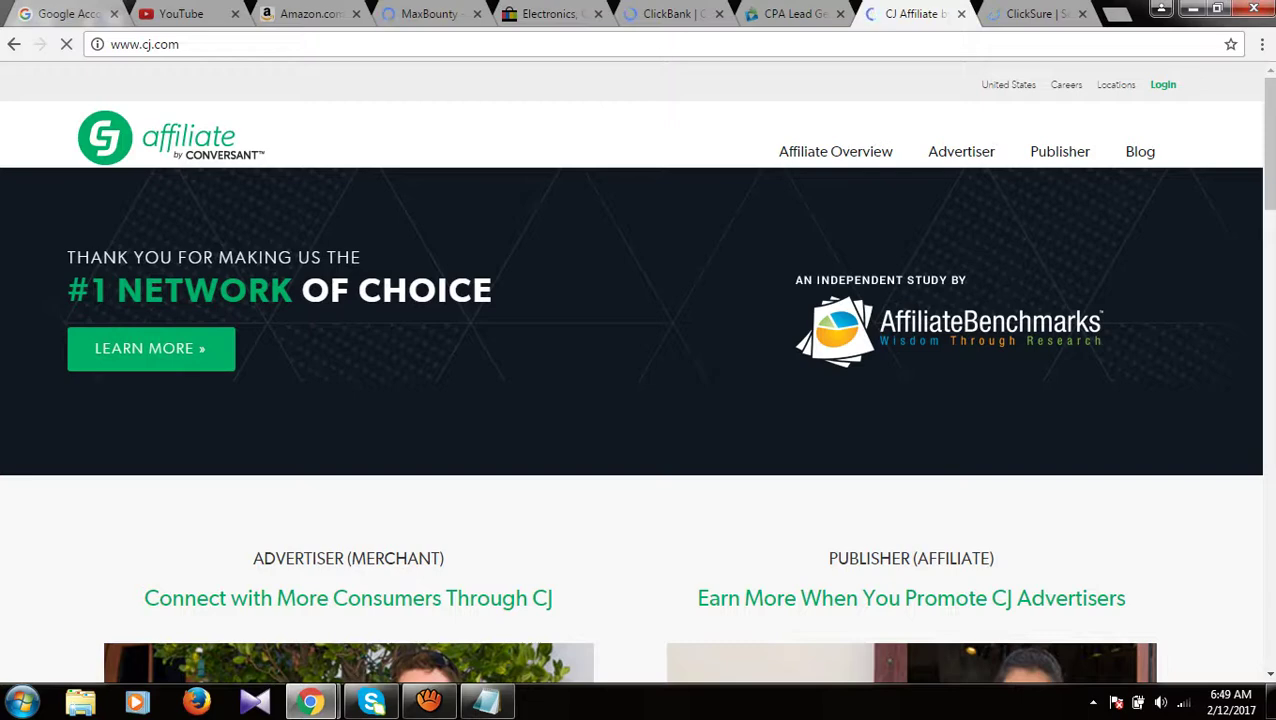
pyautogui.hotkey('ctrl', 'Tab')
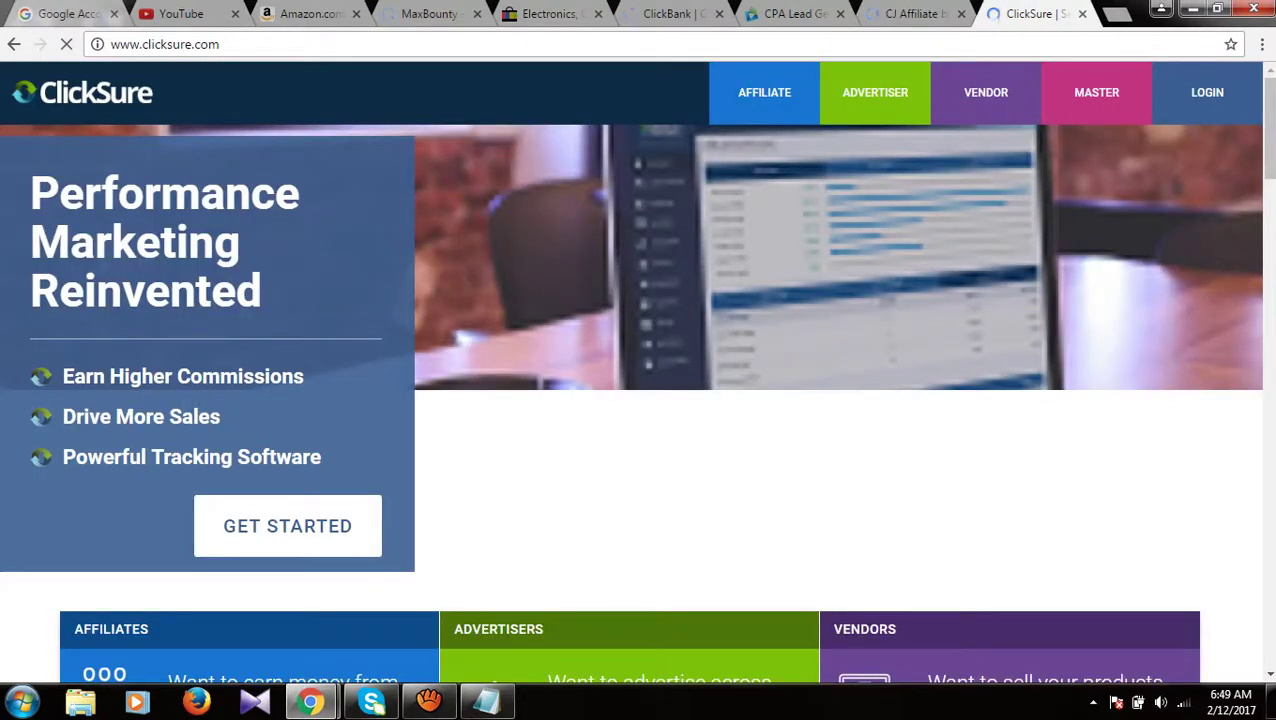
pyautogui.scroll(-2, 638, 400)
pyautogui.scroll(2, 638, 400)
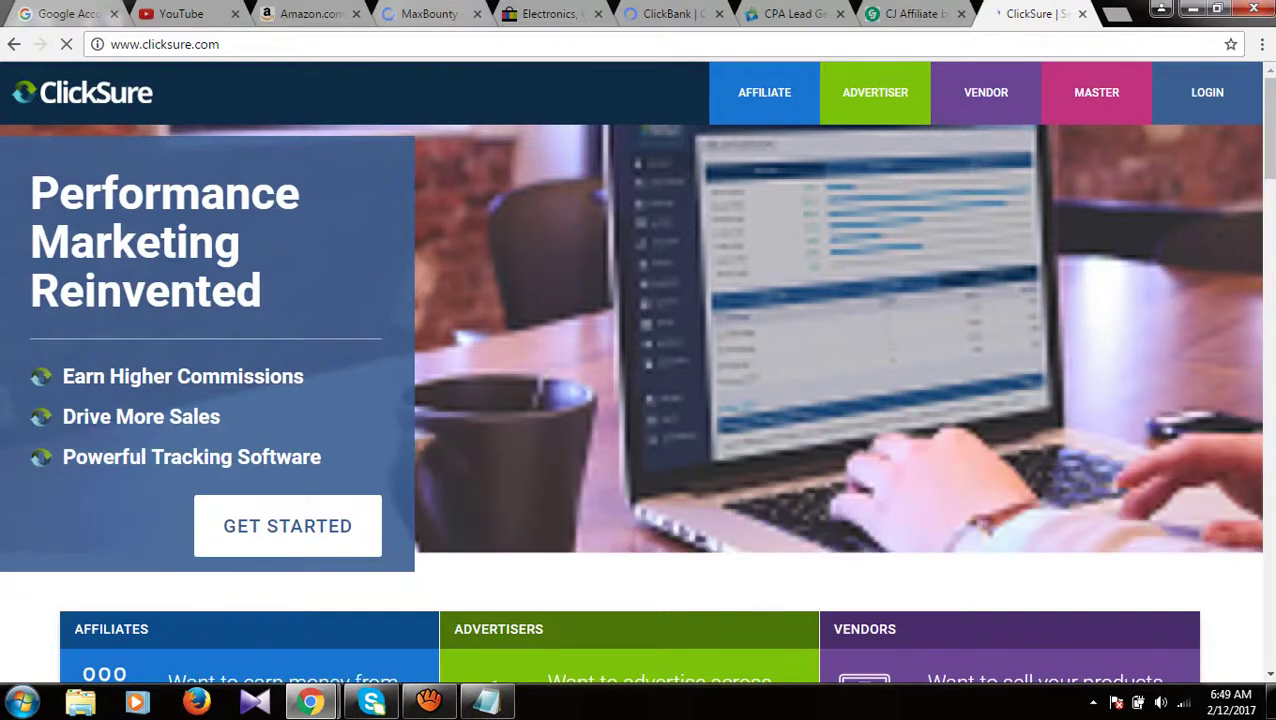
# Step: Return to the Amazon home page and look over its content
pyautogui.hotkey('ctrl', '4')
pyautogui.hotkey('ctrl', '3')
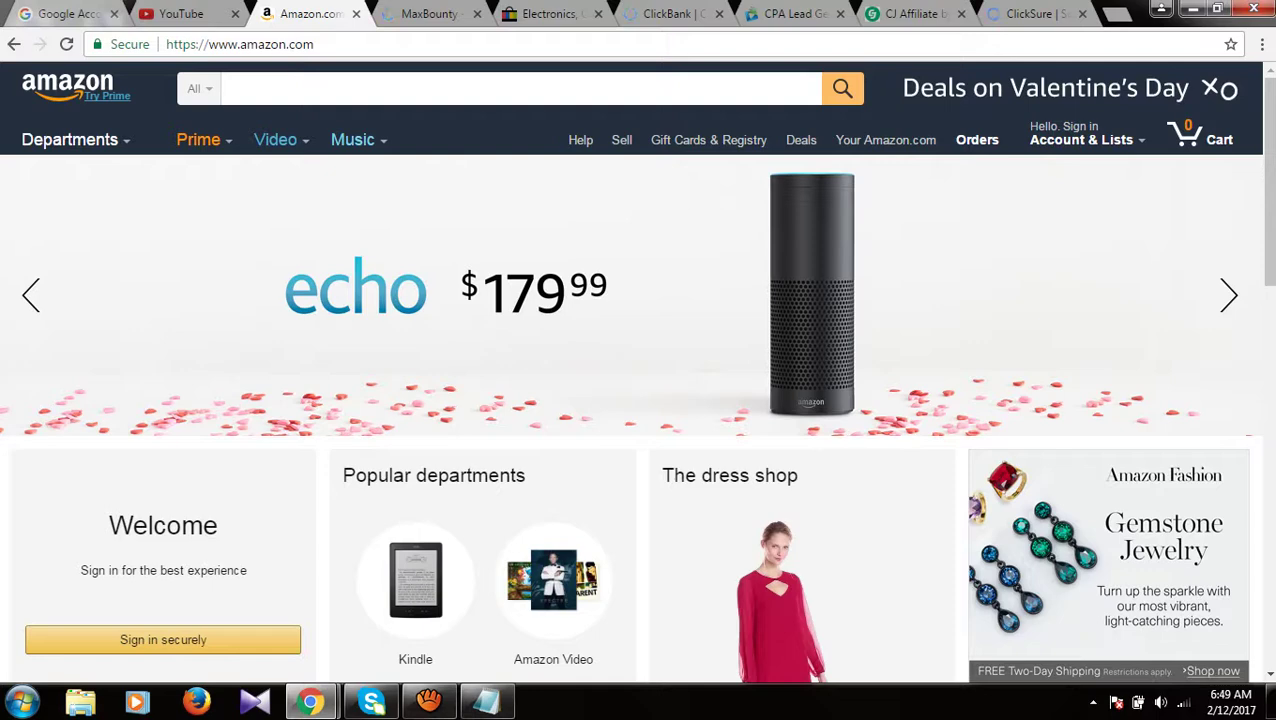
pyautogui.scroll(-3, 640, 350)
pyautogui.scroll(3, 640, 350)
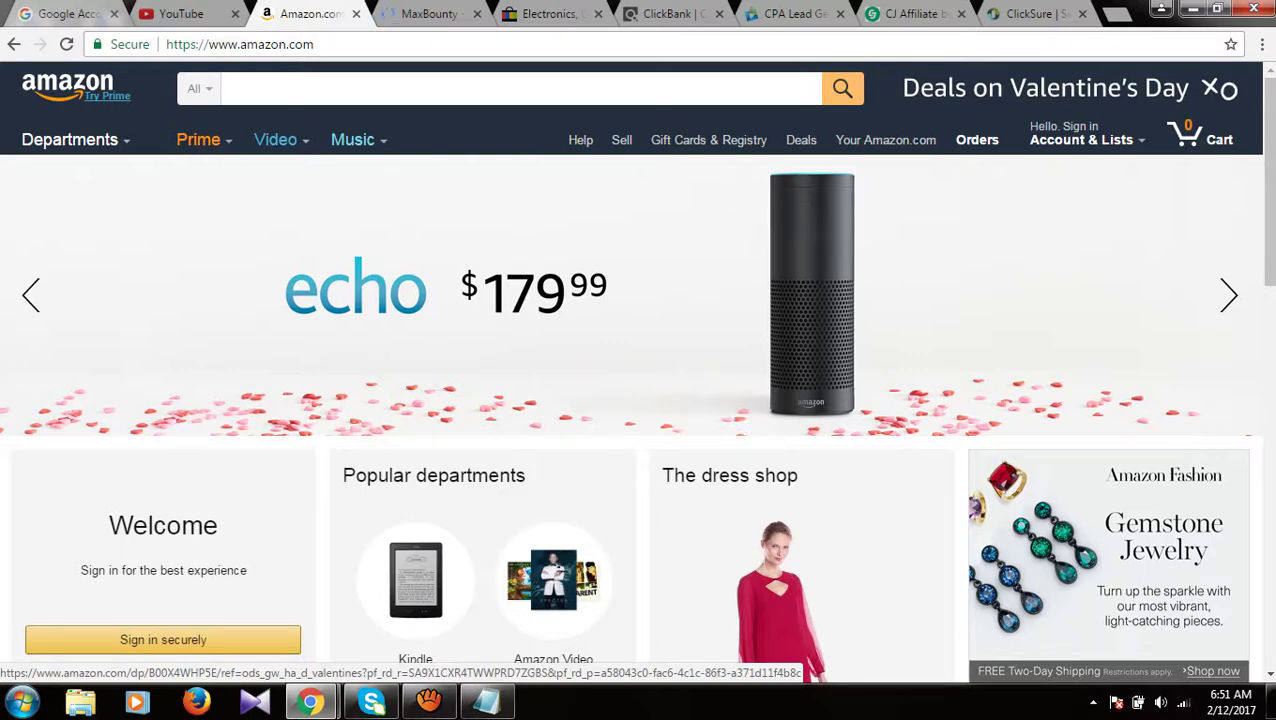
# Step: Switch to Notepad and start a numbered line "1. Product selection," below "product research"
pyautogui.click(486, 702)
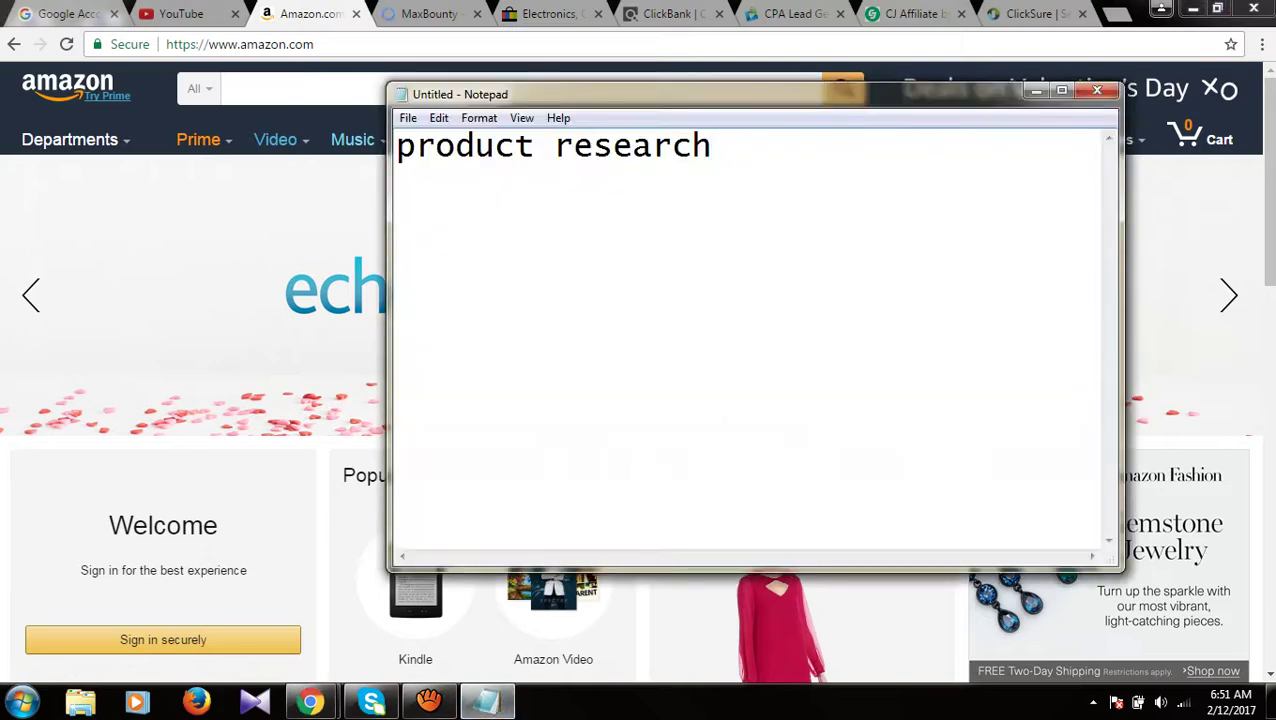
pyautogui.press('Return')
pyautogui.write('1. ')
pyautogui.write('Prpo')
pyautogui.press('BackSpace')
pyautogui.press('BackSpace')
pyautogui.write('op')
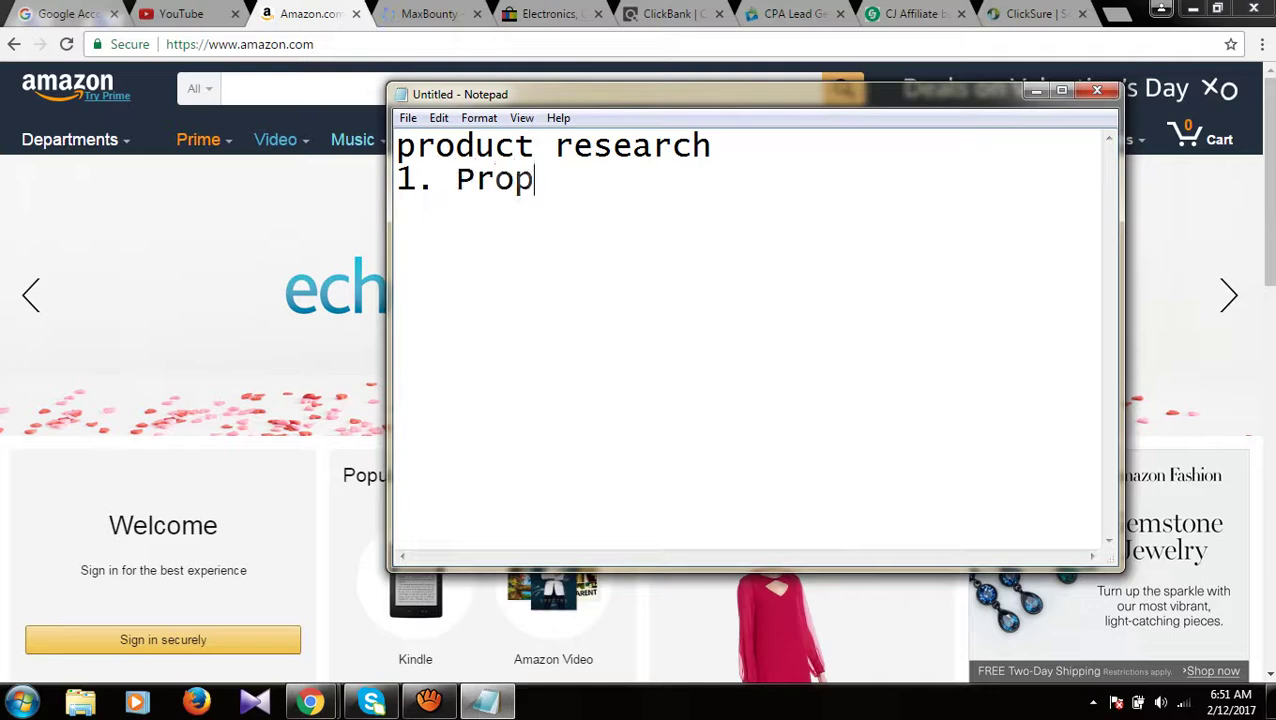
pyautogui.press('BackSpace')
pyautogui.write('duct sel')
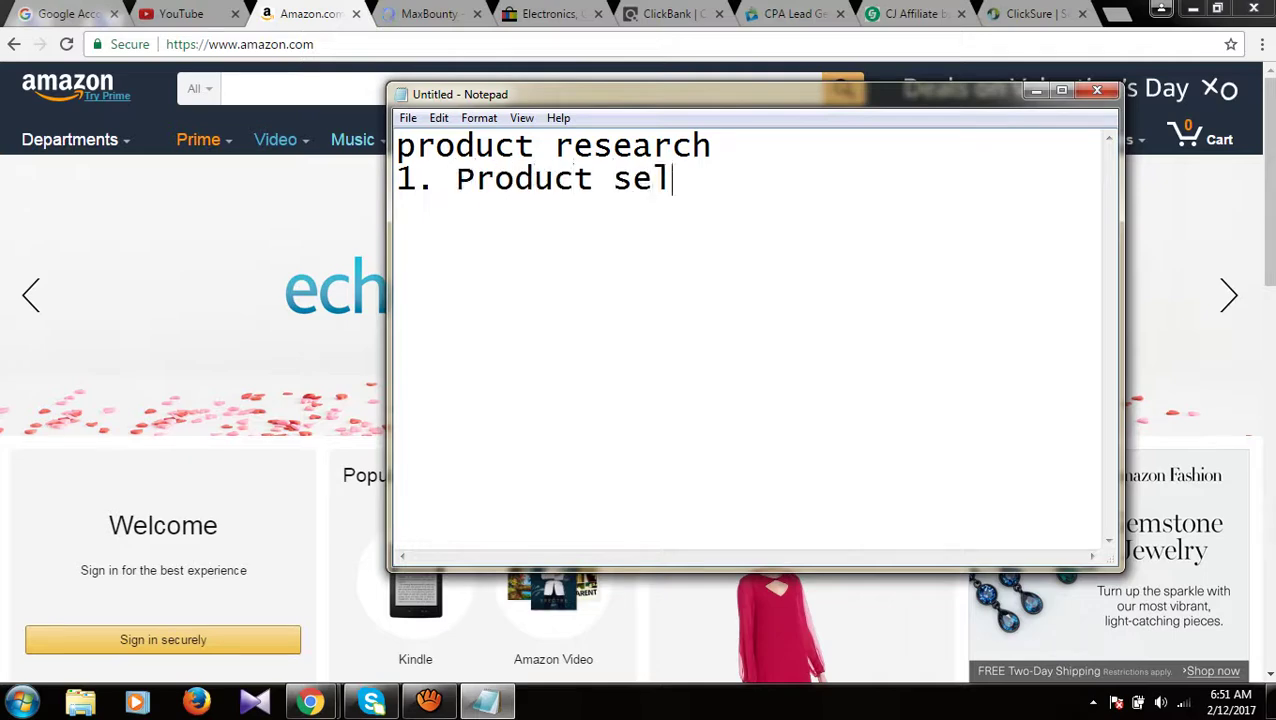
pyautogui.write('ection,l')
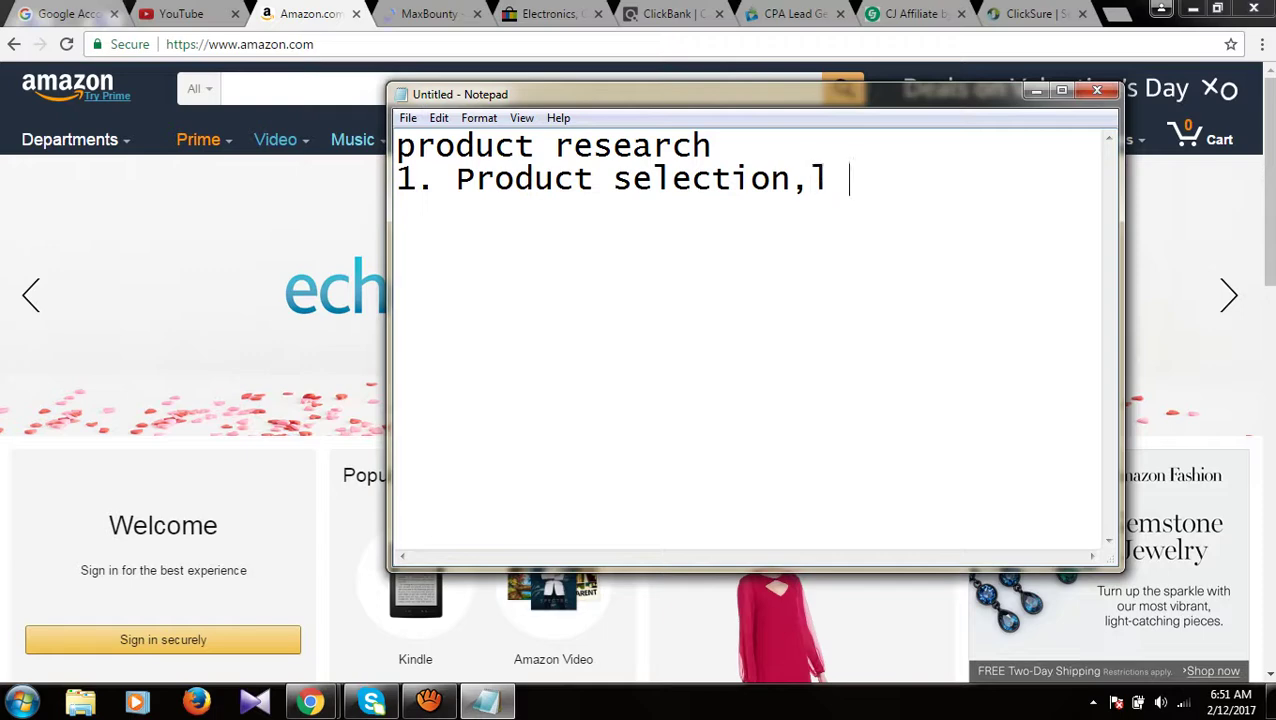
pyautogui.press('BackSpace')
pyautogui.press('BackSpace')
# Step: Complete the first numbered line with "demand and information", view the note at full size, and minimize it to return to Amazon
pyautogui.write('deamdn')
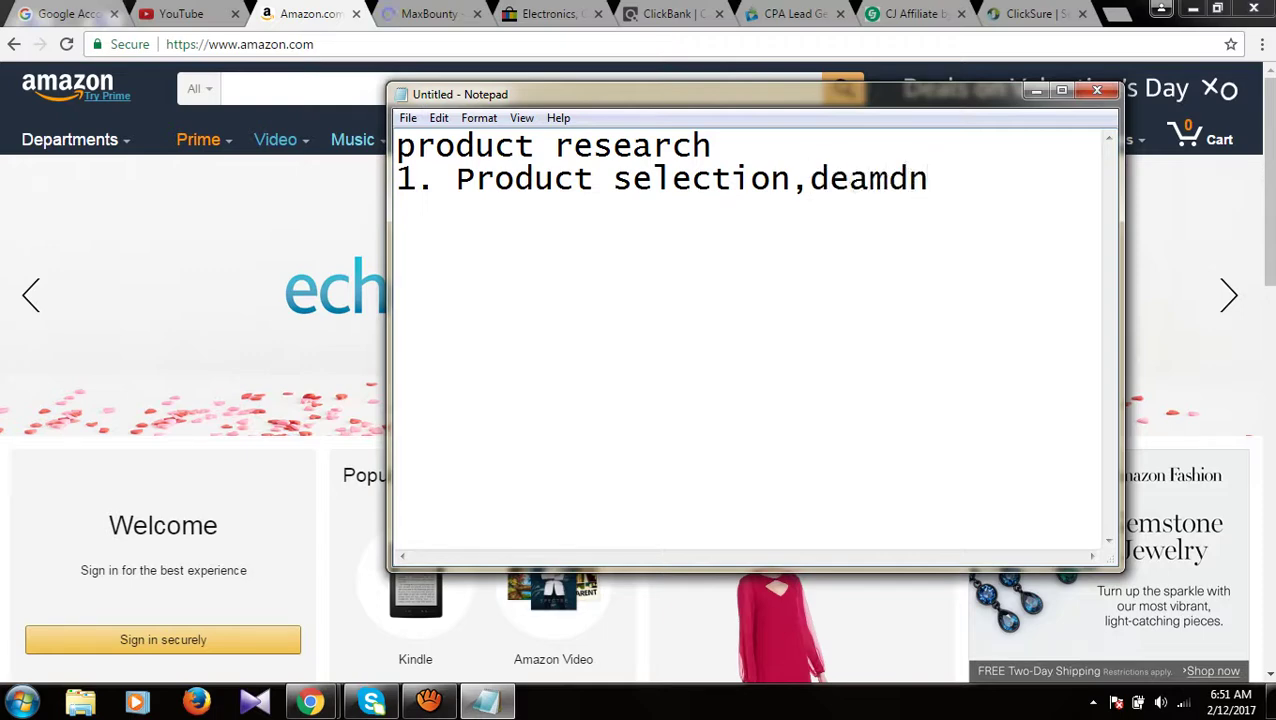
pyautogui.press('BackSpace')
pyautogui.press('BackSpace')
pyautogui.press('BackSpace')
pyautogui.press('BackSpace')
pyautogui.write('mand')
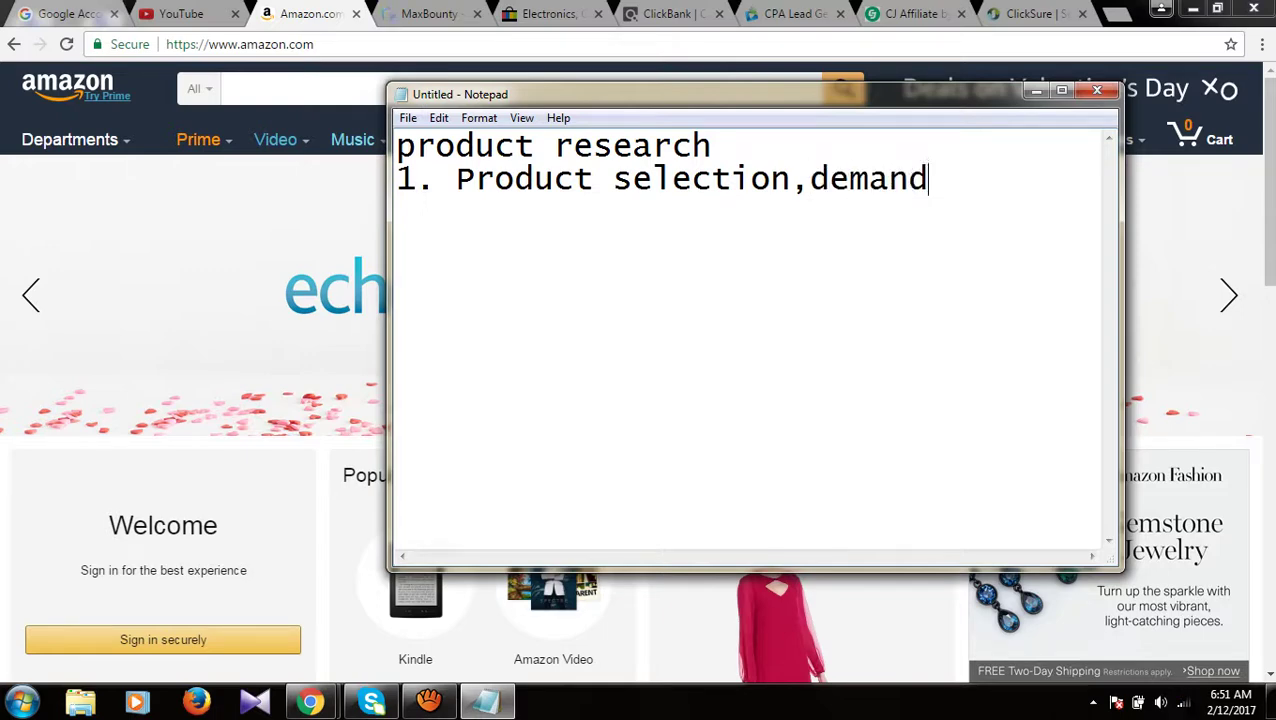
pyautogui.write(' and infr')
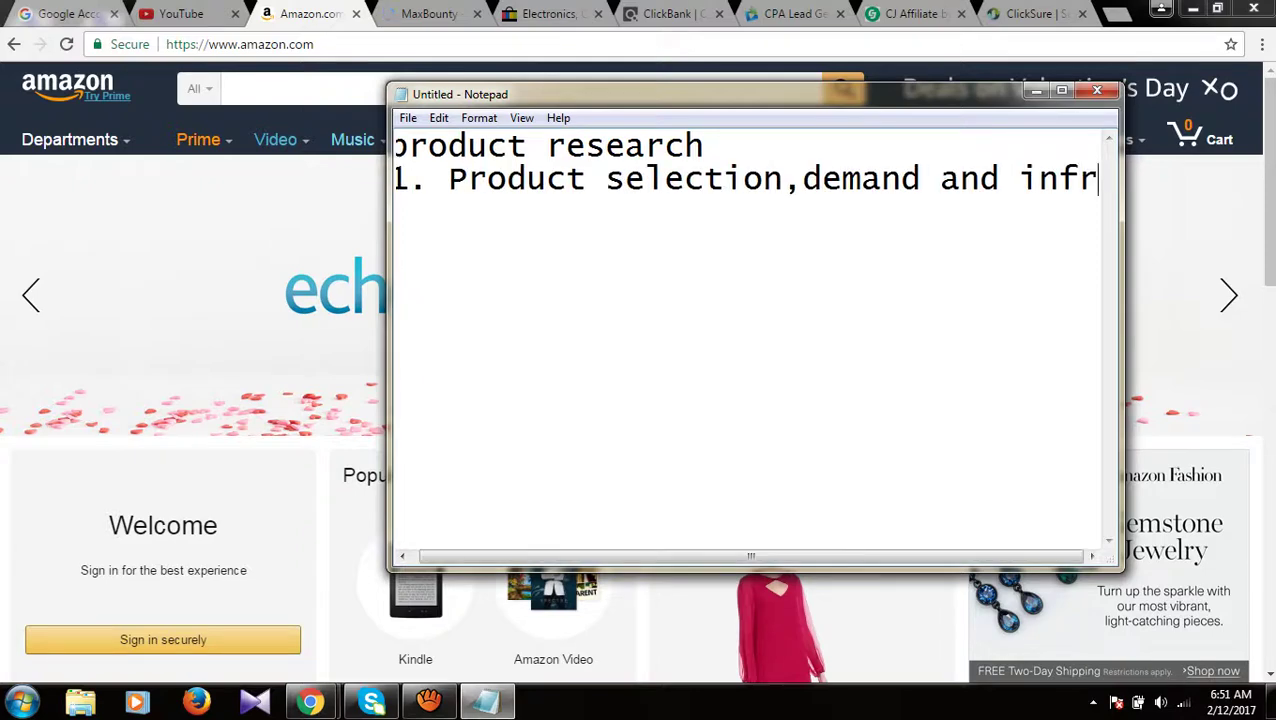
pyautogui.press('BackSpace')
pyautogui.write('ormation')
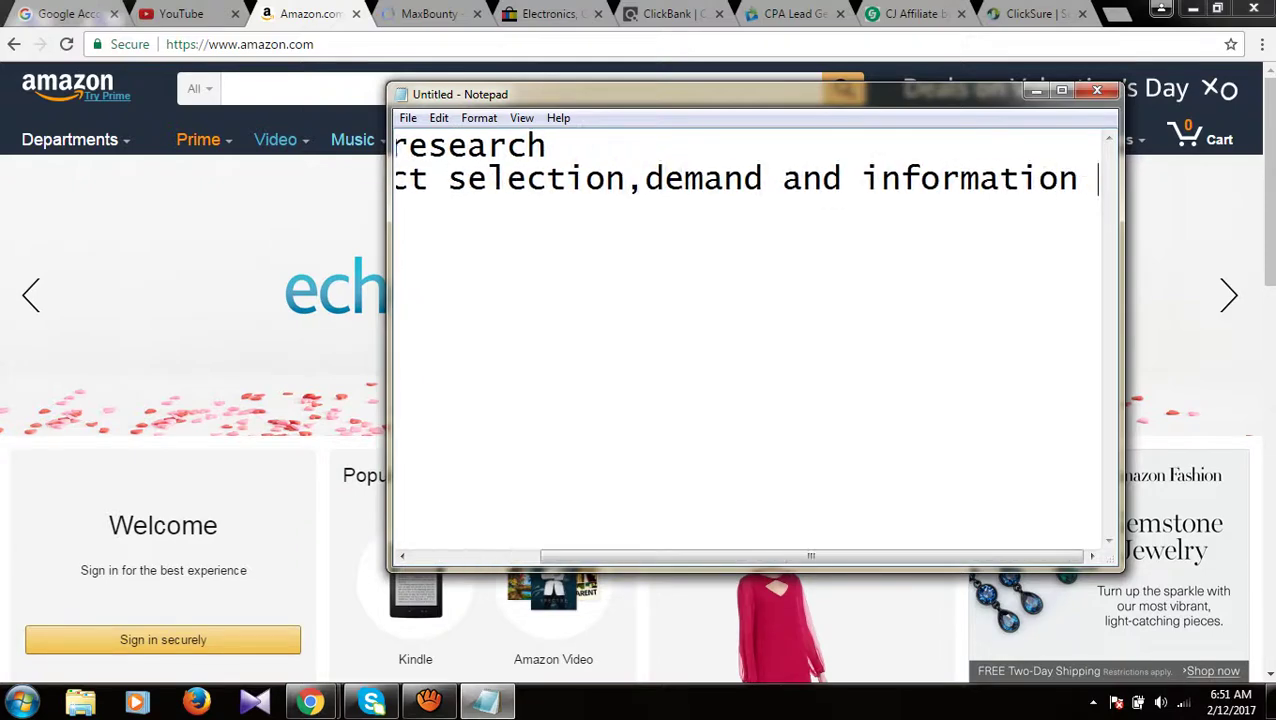
pyautogui.click(1061, 90)
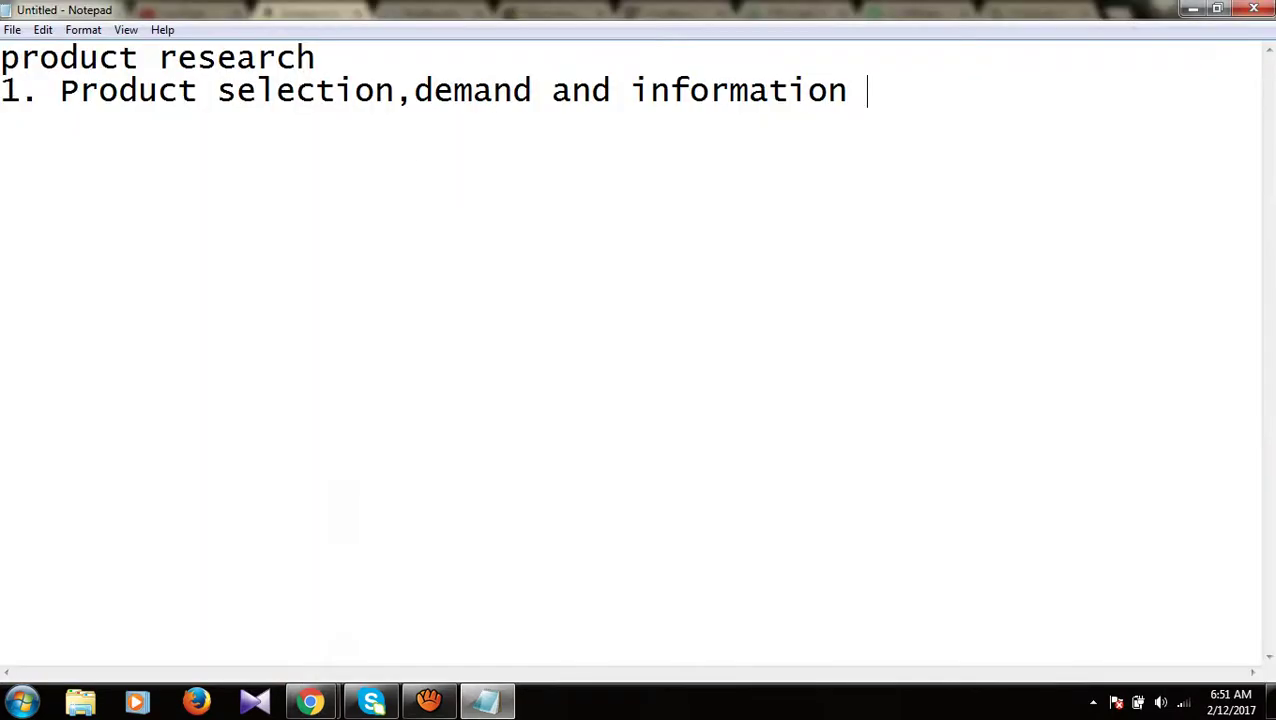
pyautogui.click(1193, 9)
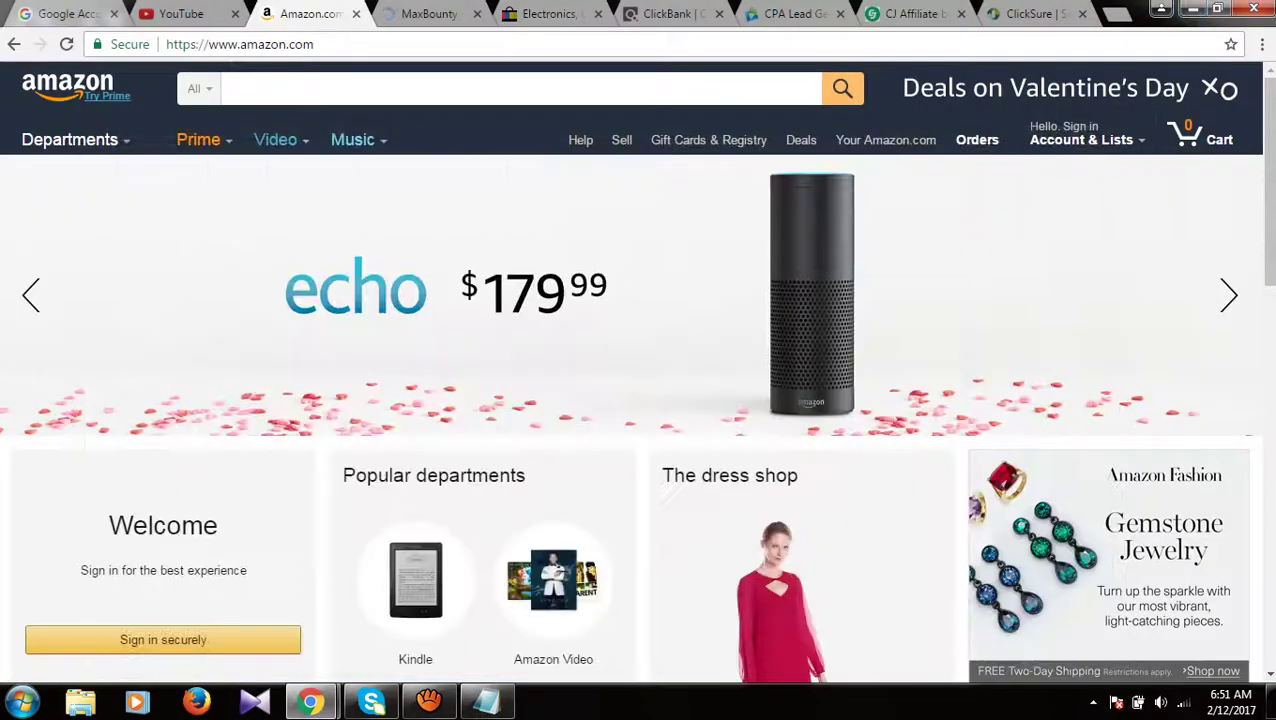
# Step: Switch to Notepad and add a second numbered line reading "2. product keyword analysis"
pyautogui.click(487, 700)
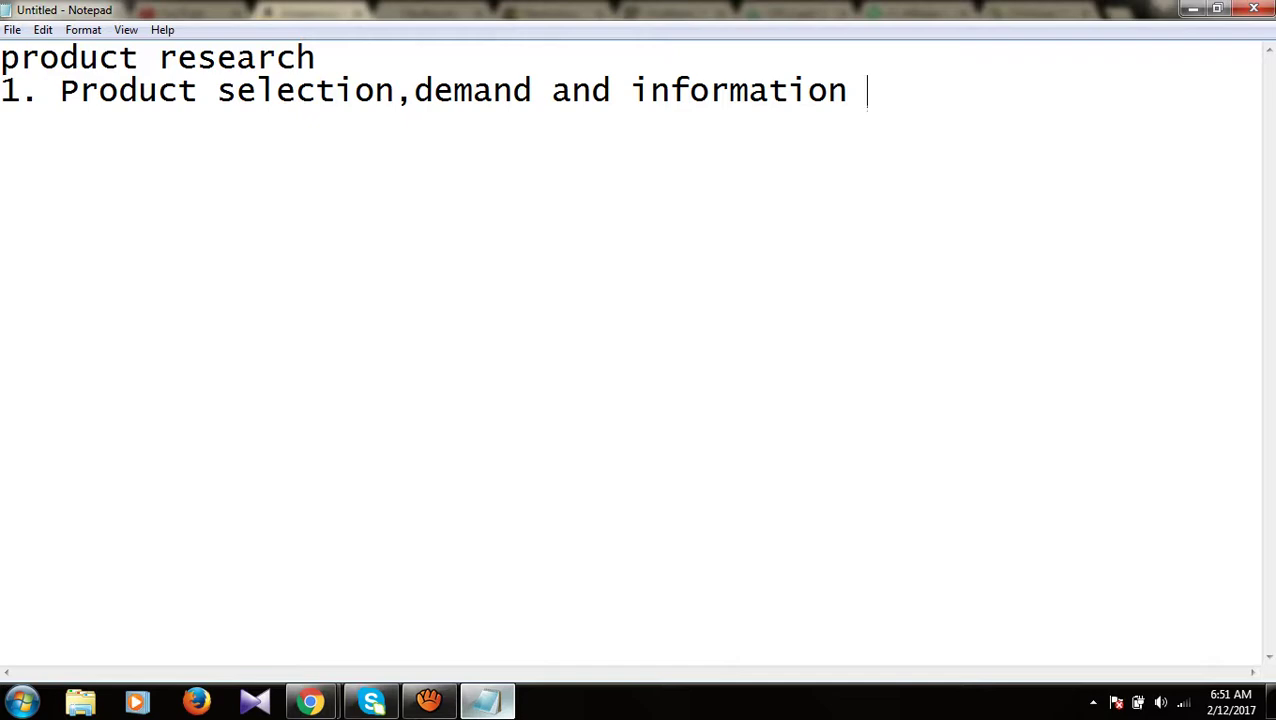
pyautogui.press('Return')
pyautogui.write('2. pdocut')
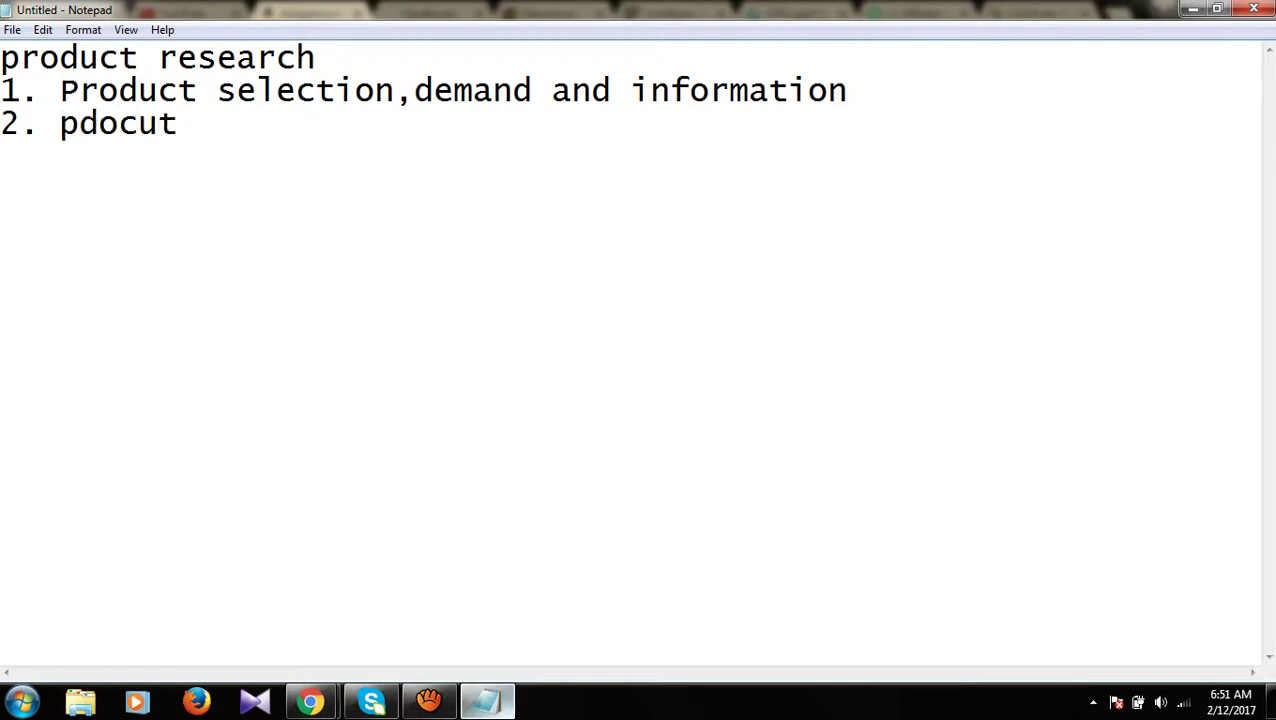
pyautogui.press('BackSpace')
pyautogui.press('BackSpace')
pyautogui.press('BackSpace')
pyautogui.press('BackSpace')
pyautogui.press('BackSpace')
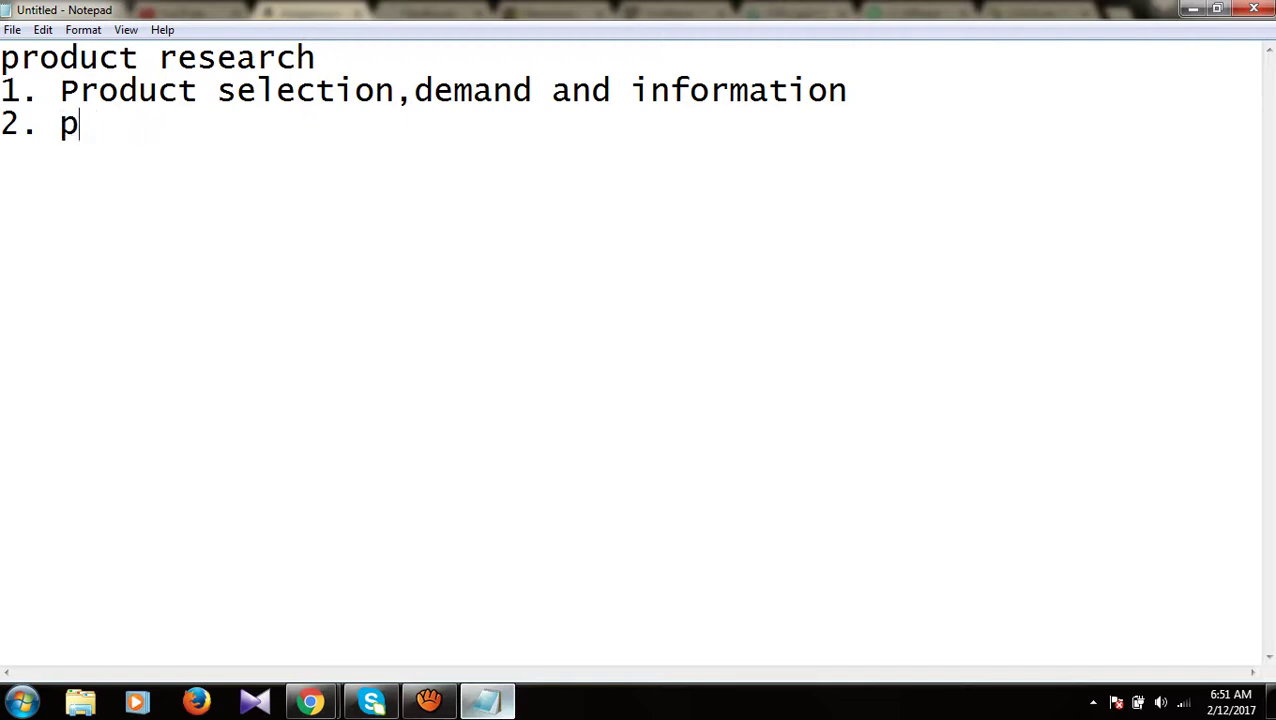
pyautogui.write('roduct')
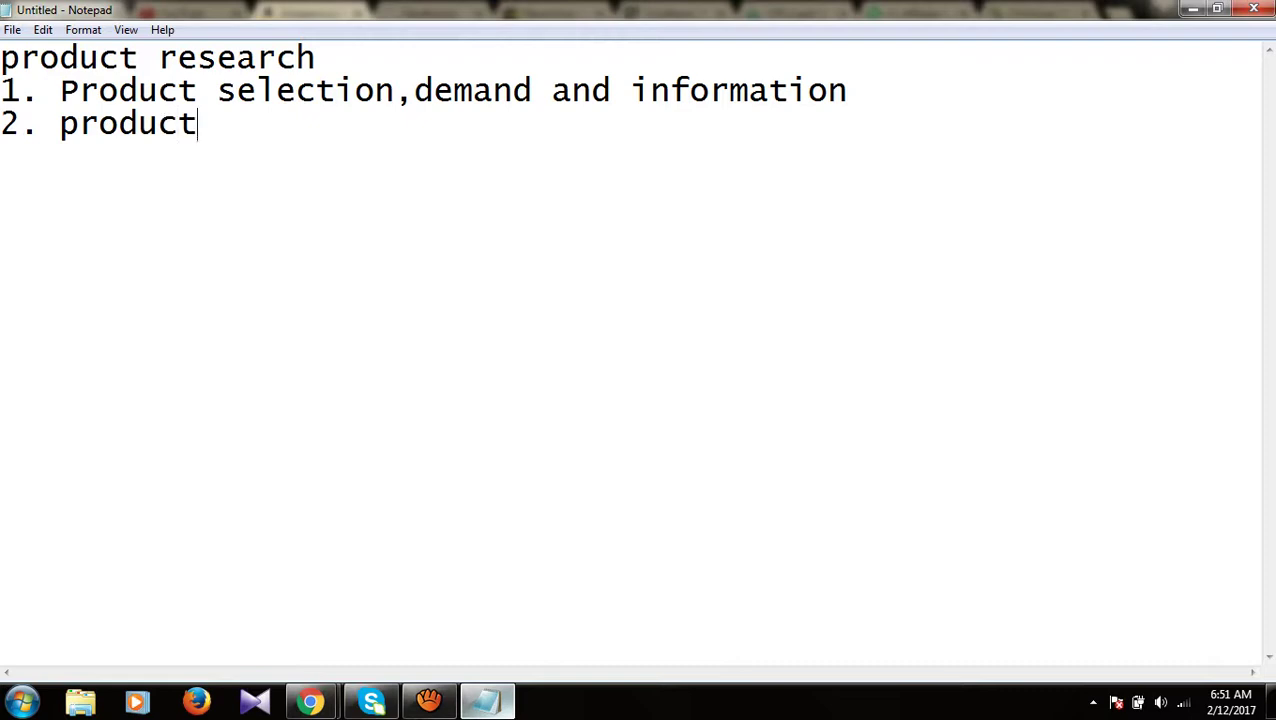
pyautogui.write(' keyword')
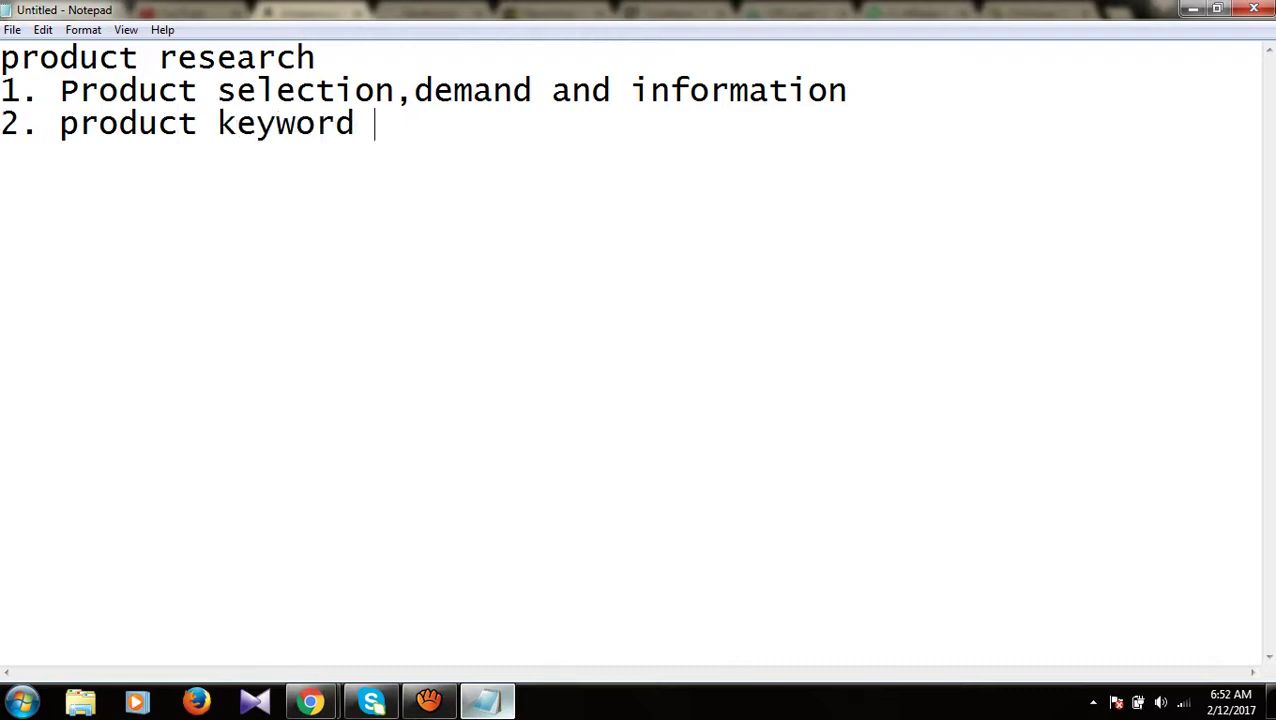
pyautogui.press('BackSpace')
pyautogui.press('BackSpace')
pyautogui.press('BackSpace')
pyautogui.press('BackSpace')
pyautogui.press('BackSpace')
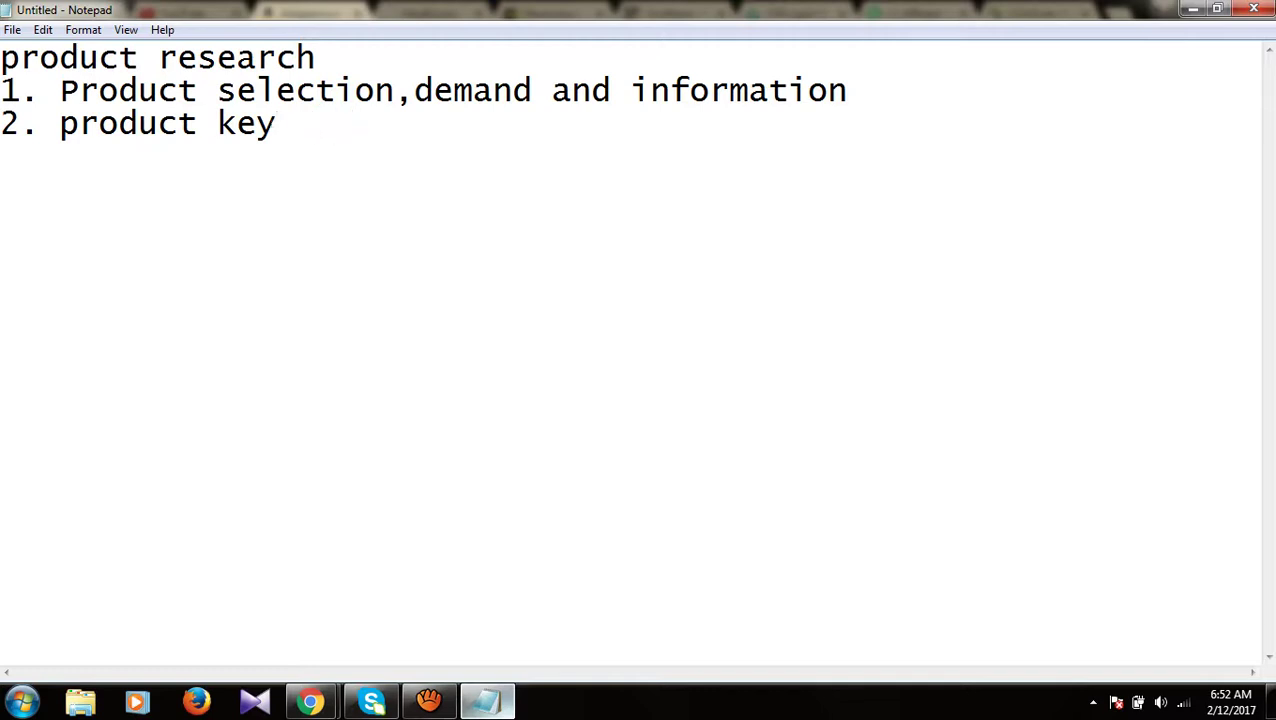
pyautogui.write('word anay')
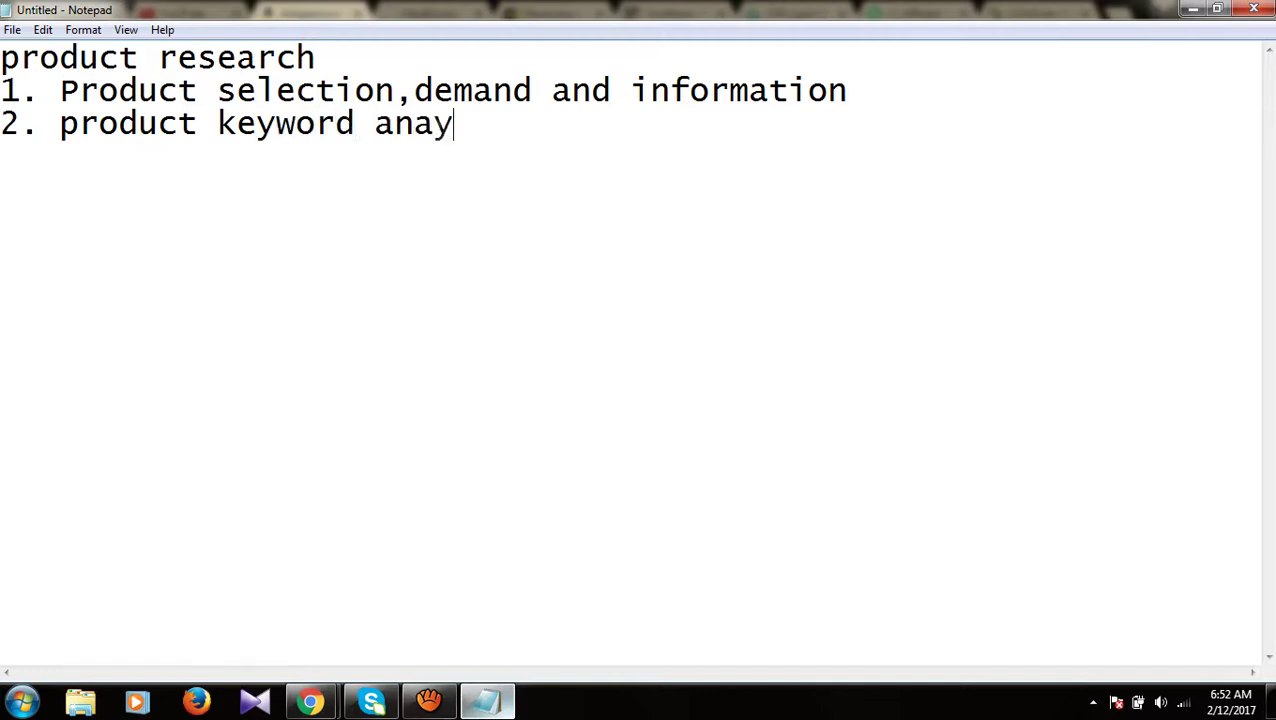
pyautogui.press('BackSpace')
pyautogui.write('lysis')
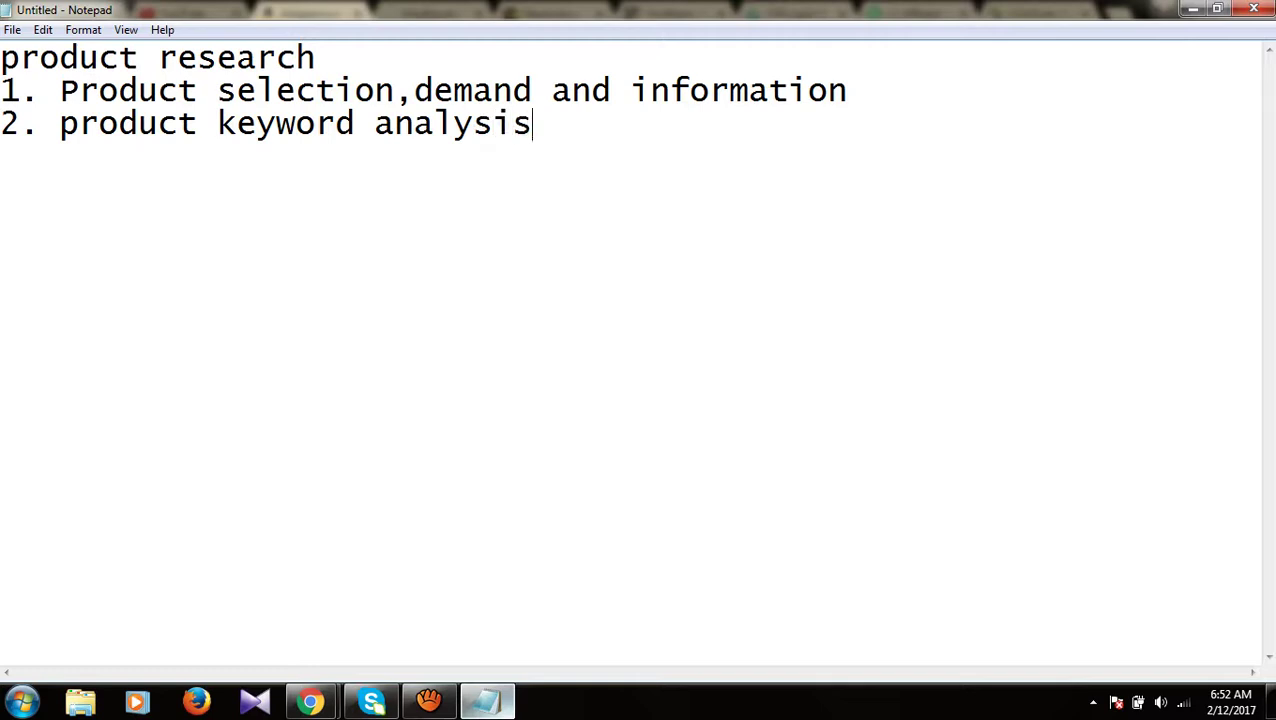
# Step: Extend the first numbered line with ",target customer and country" after "information"
pyautogui.click(866, 92)
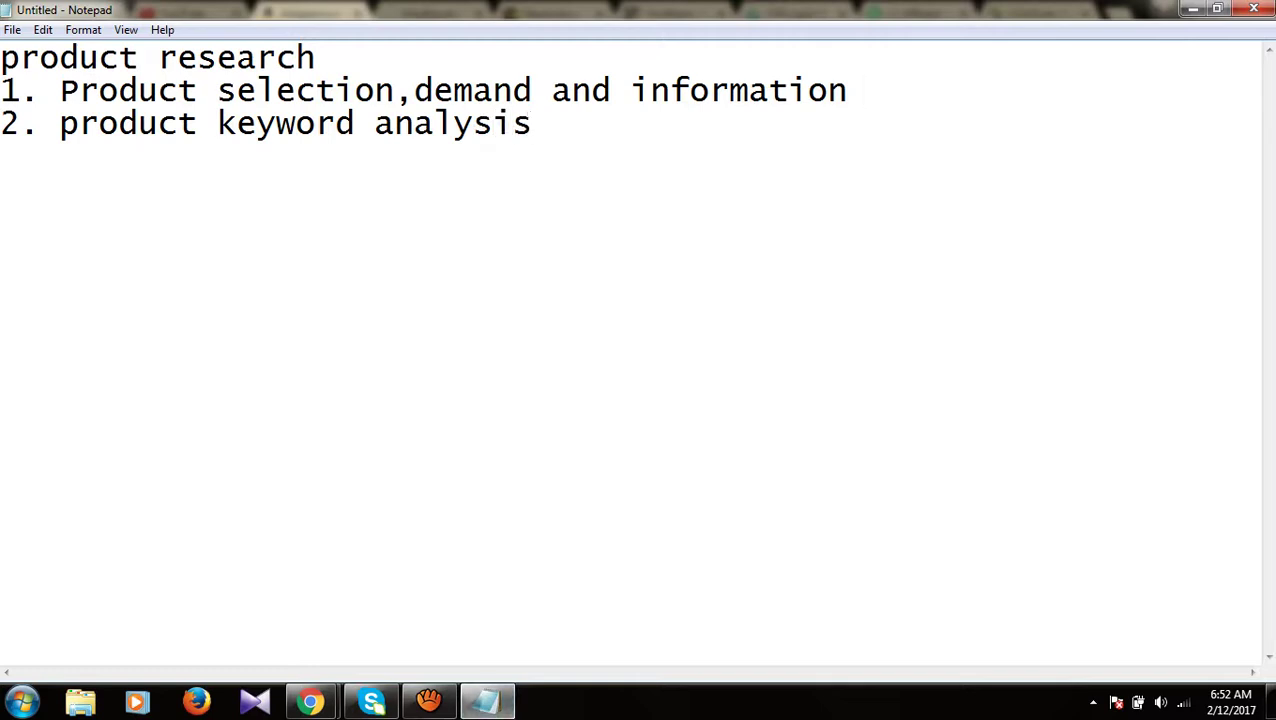
pyautogui.press('BackSpace')
pyautogui.write(', cu')
pyautogui.press('BackSpace')
pyautogui.press('BackSpace')
pyautogui.press('BackSpace')
pyautogui.write('targt')
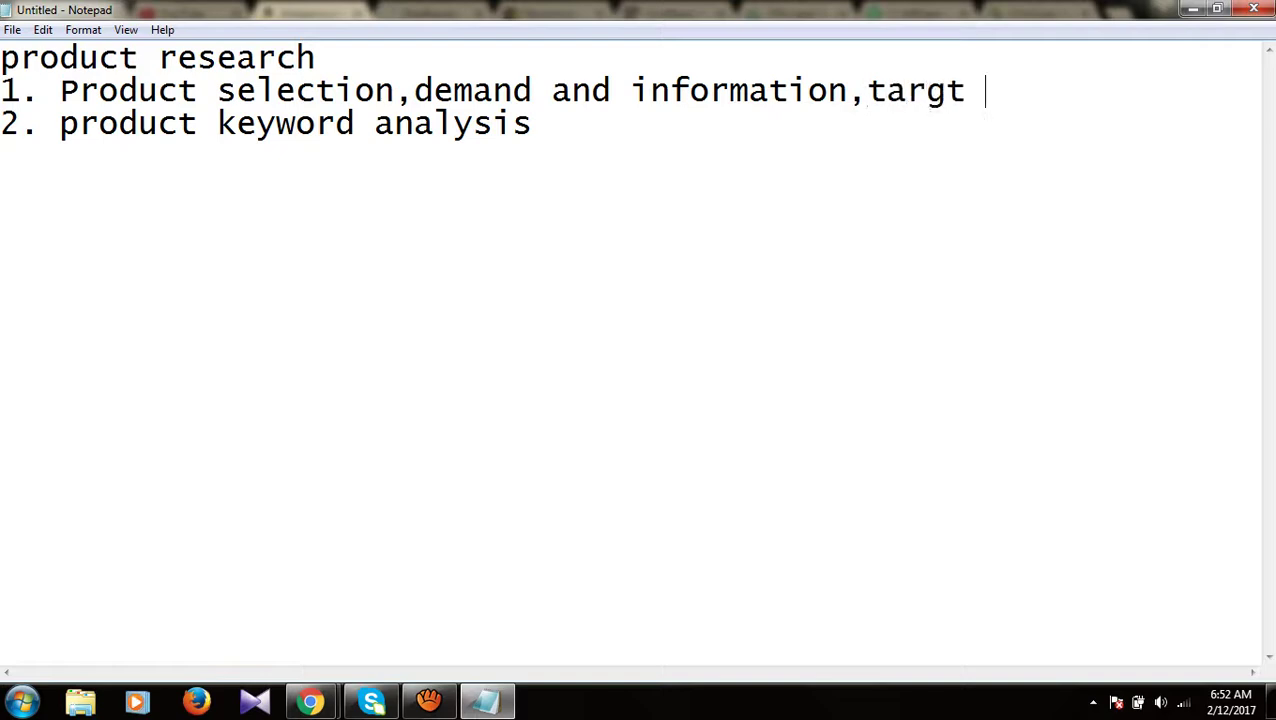
pyautogui.press('BackSpace')
pyautogui.press('BackSpace')
pyautogui.write('et custo')
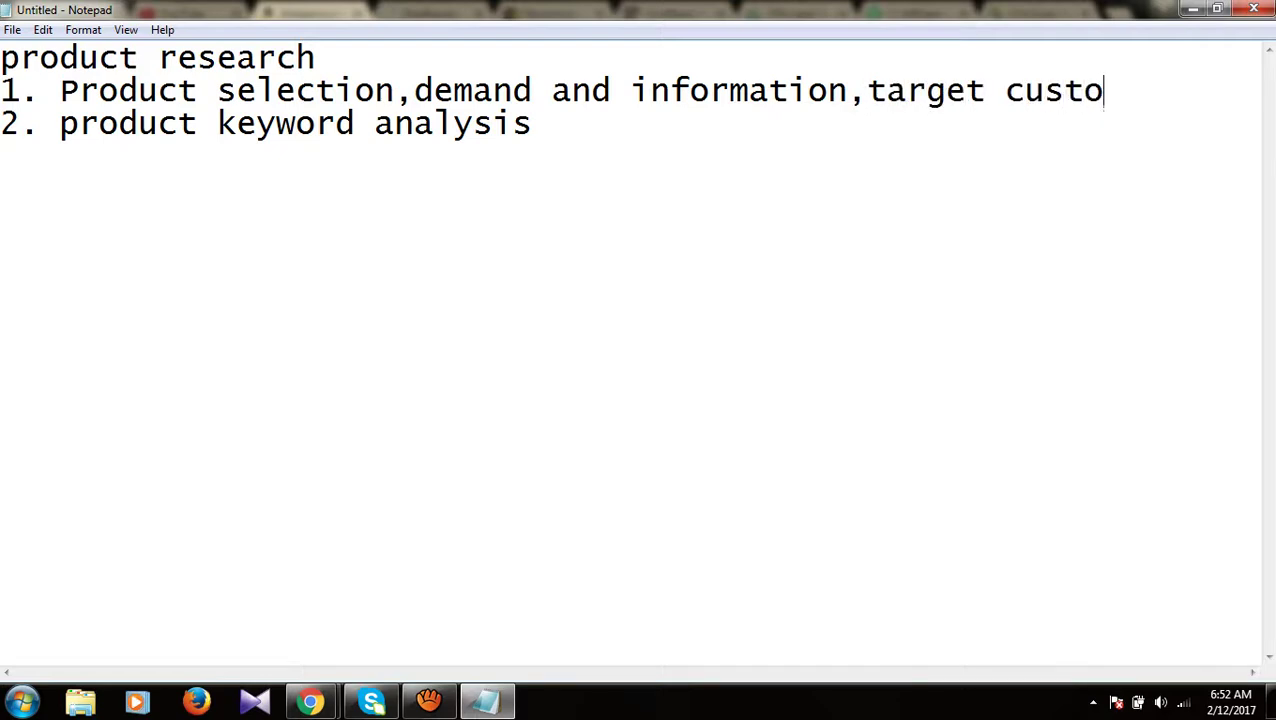
pyautogui.write('mer and cou')
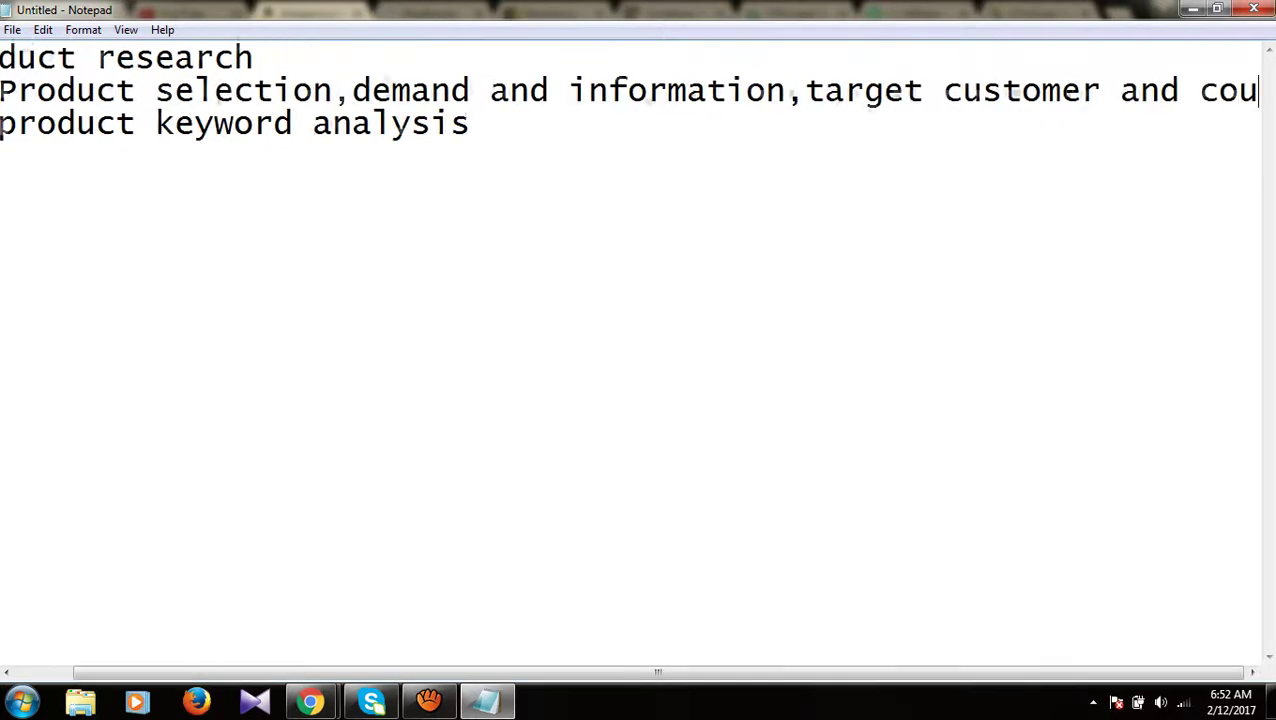
pyautogui.write('ntry')
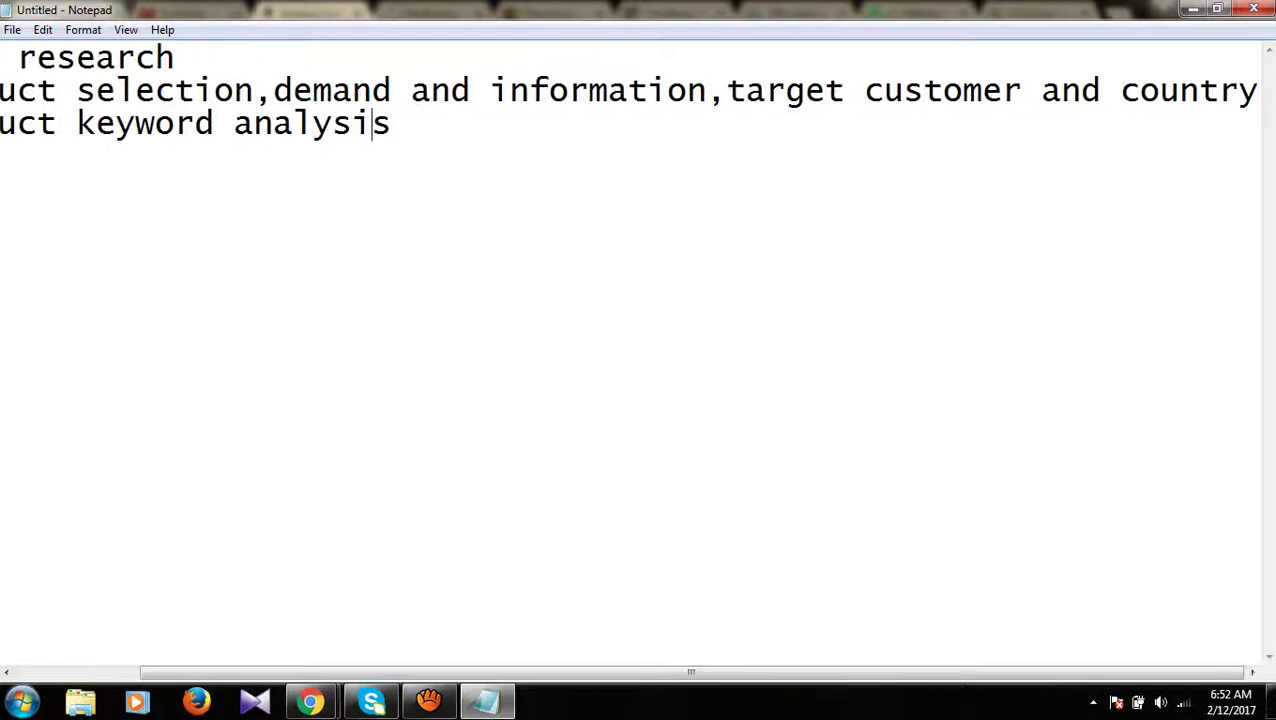
# Step: Add the numbered lines "3. Competitor analysis" and "4. landing page planning" below the second line
pyautogui.press('Return')
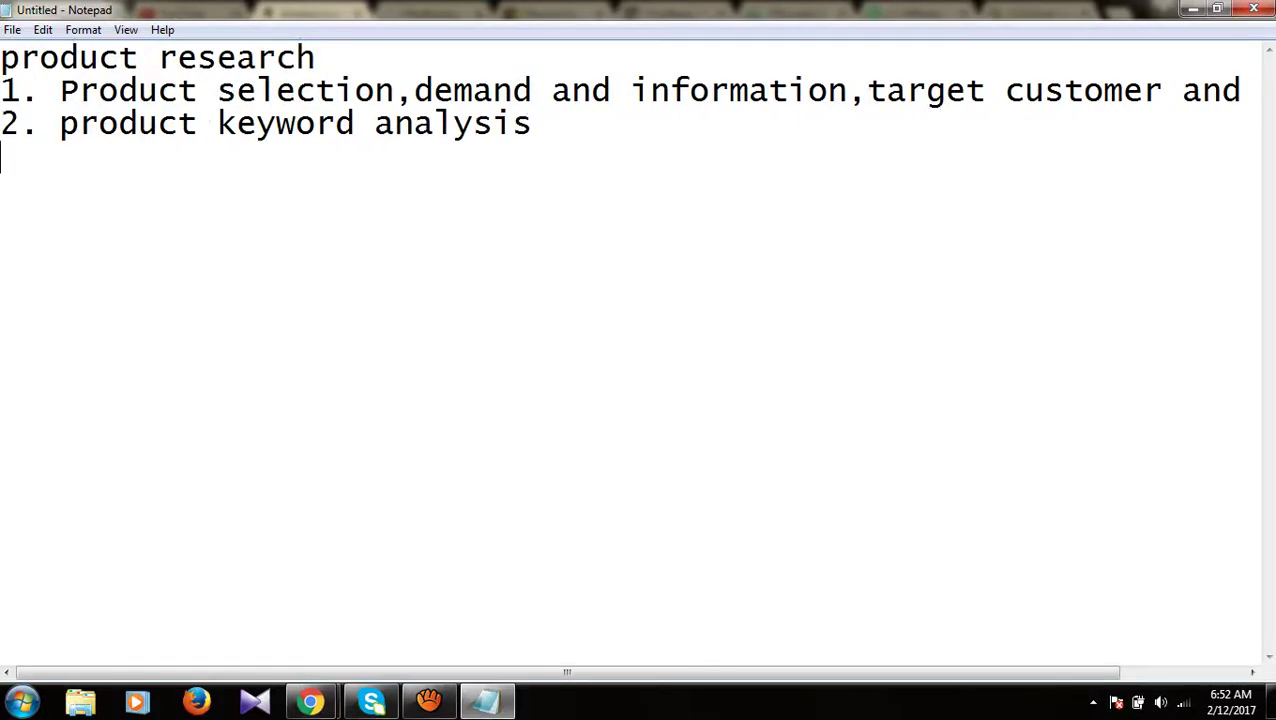
pyautogui.write('3. Com')
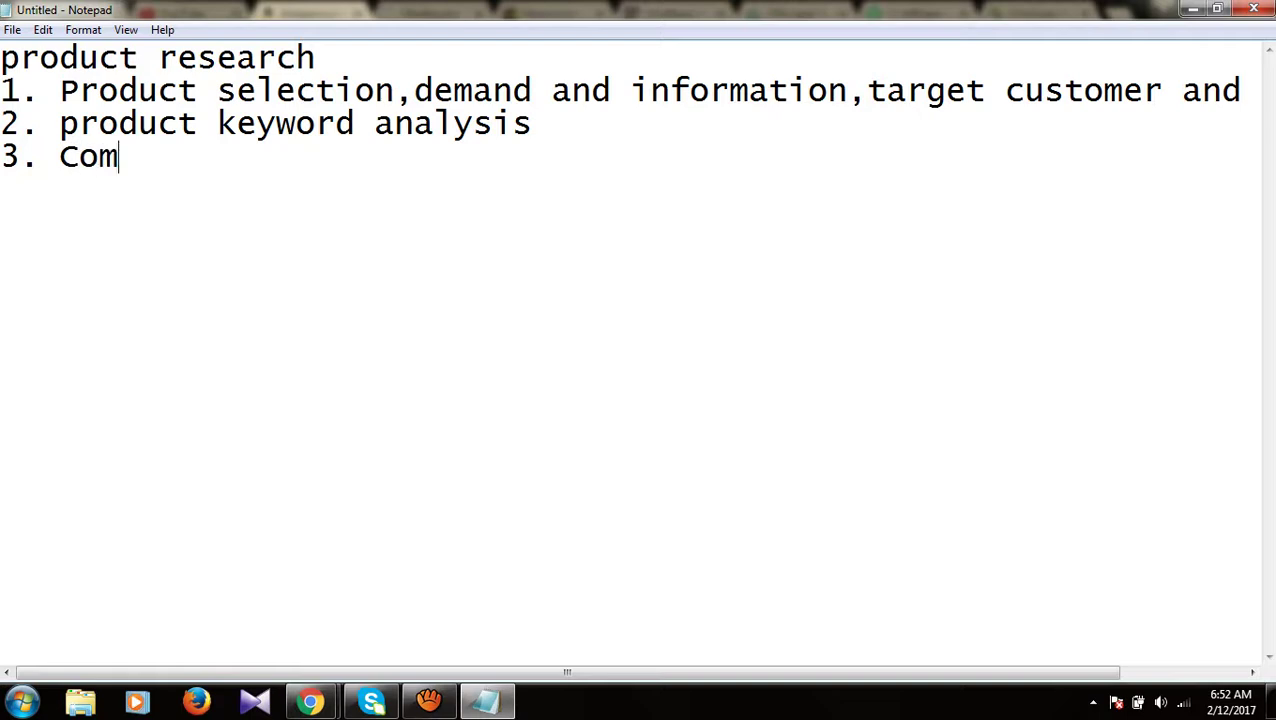
pyautogui.write('petitor an')
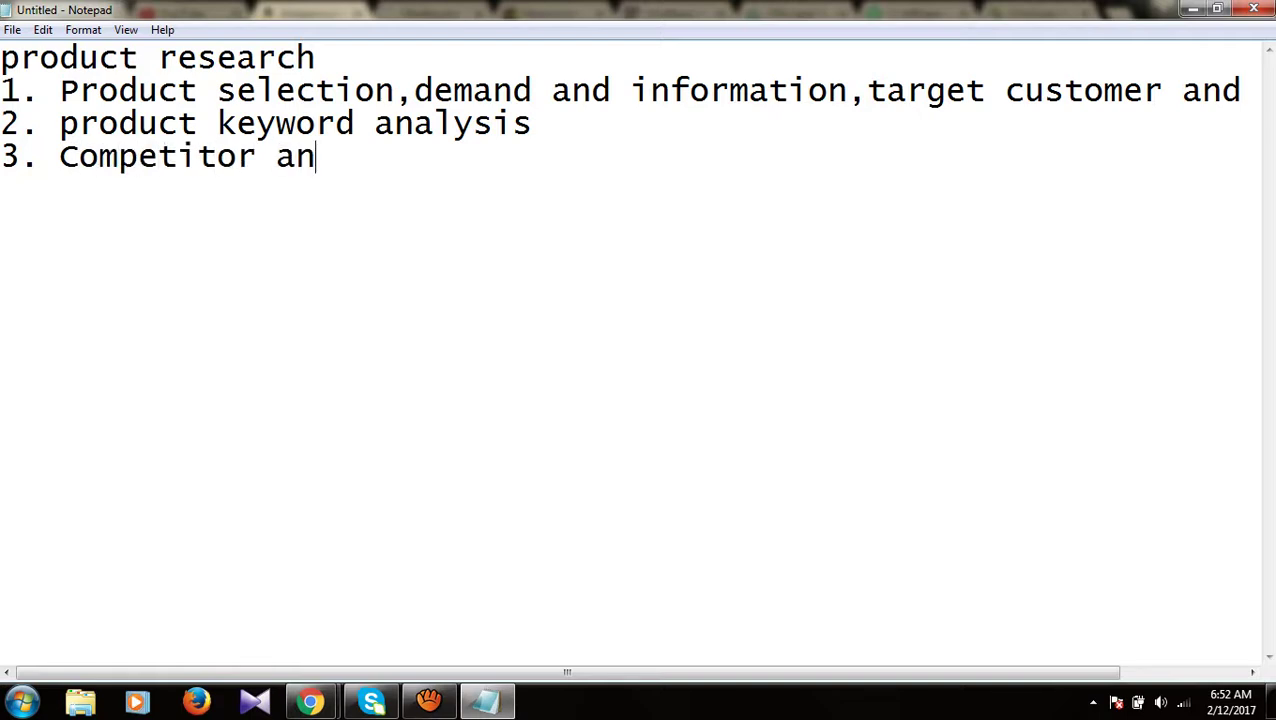
pyautogui.write('alysis')
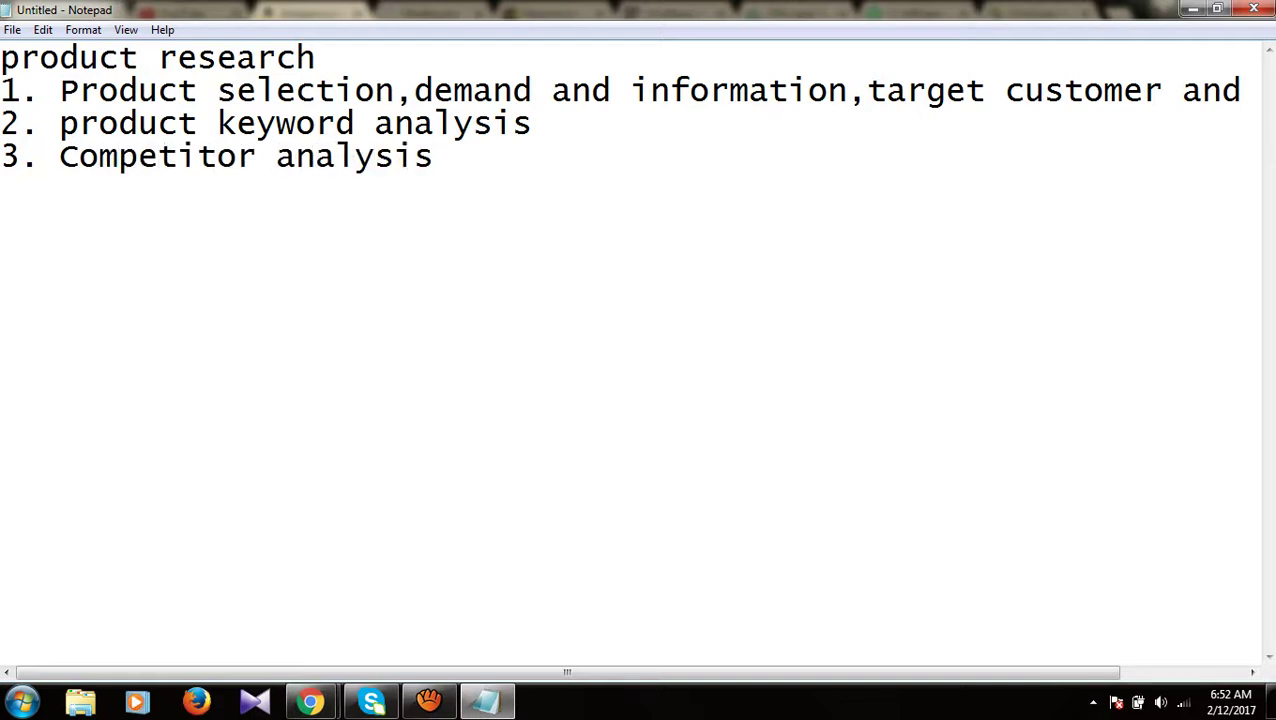
pyautogui.press('Return')
pyautogui.write('4. landing pag')
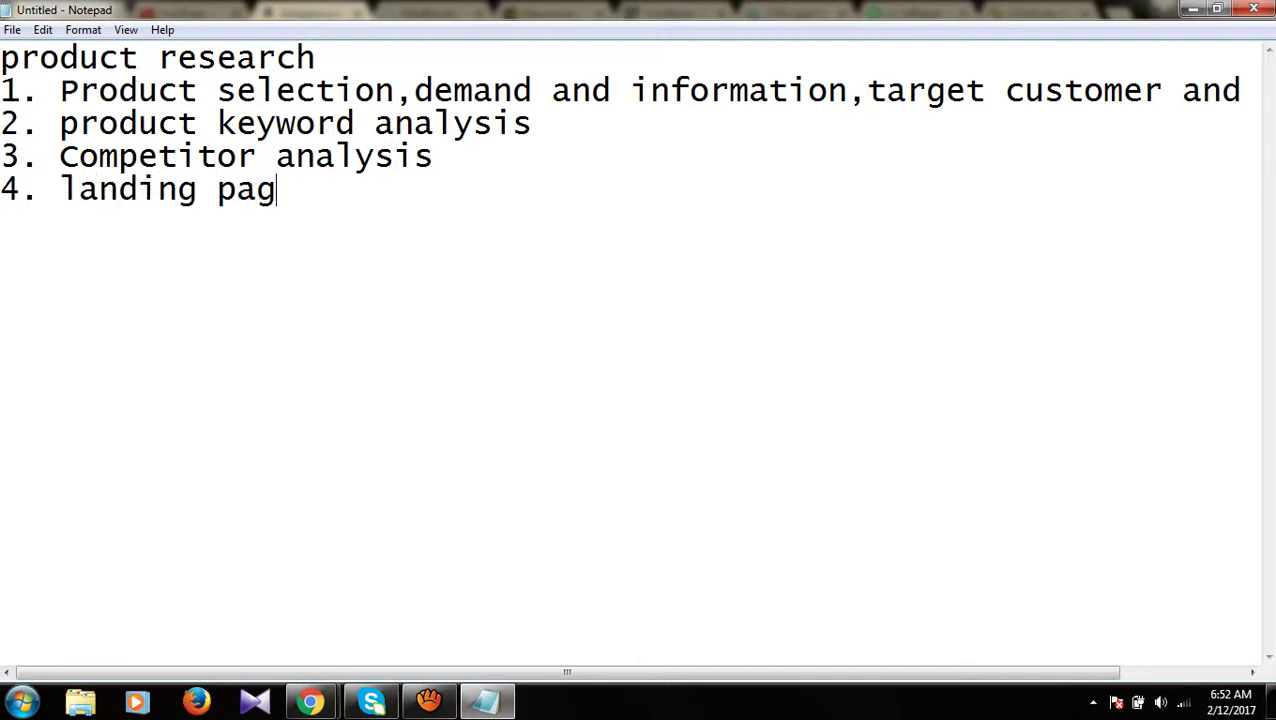
pyautogui.write('e planning')
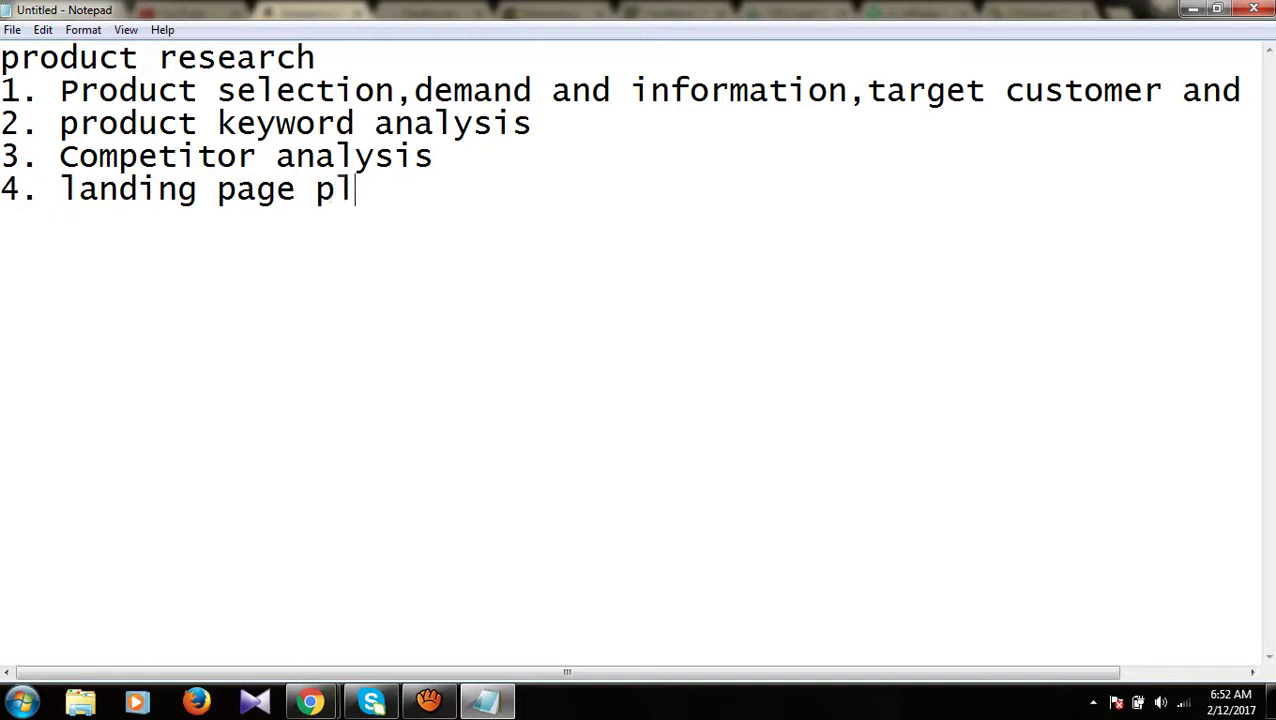
# Step: Add a fifth numbered line reading "5. landing page articles list"
pyautogui.press('Return')
pyautogui.write('5.')
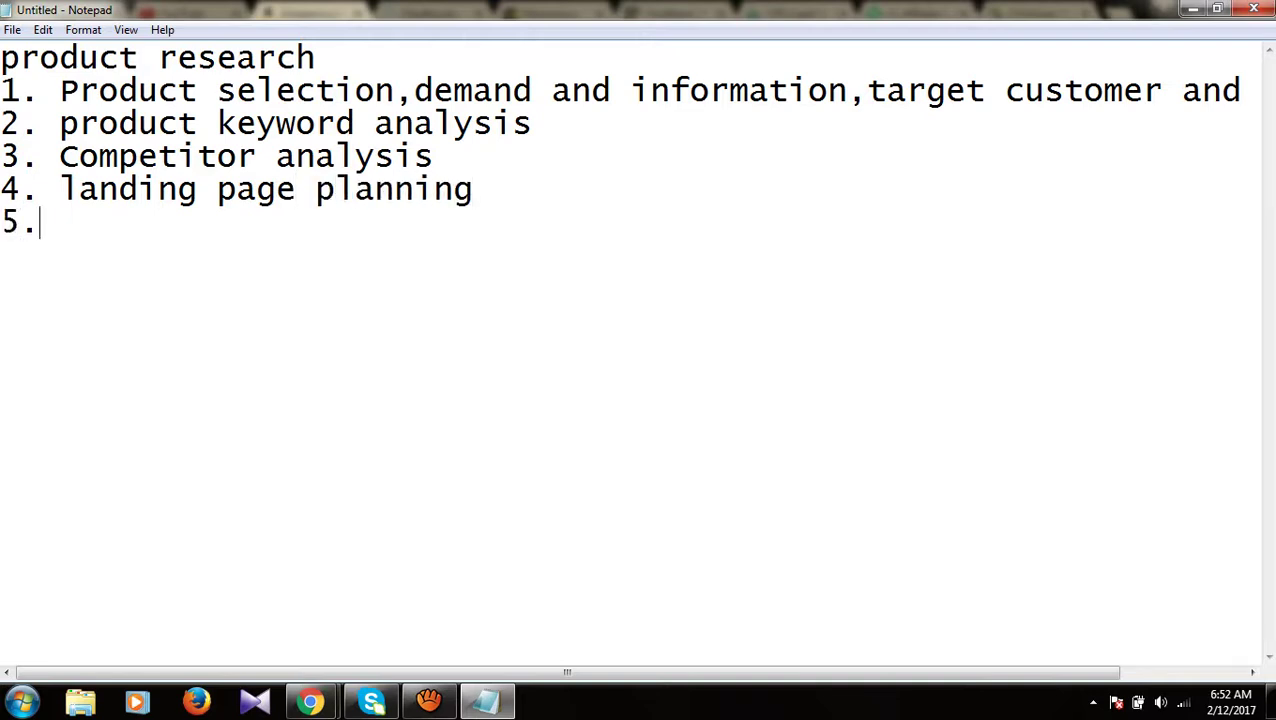
pyautogui.write(' lankdin')
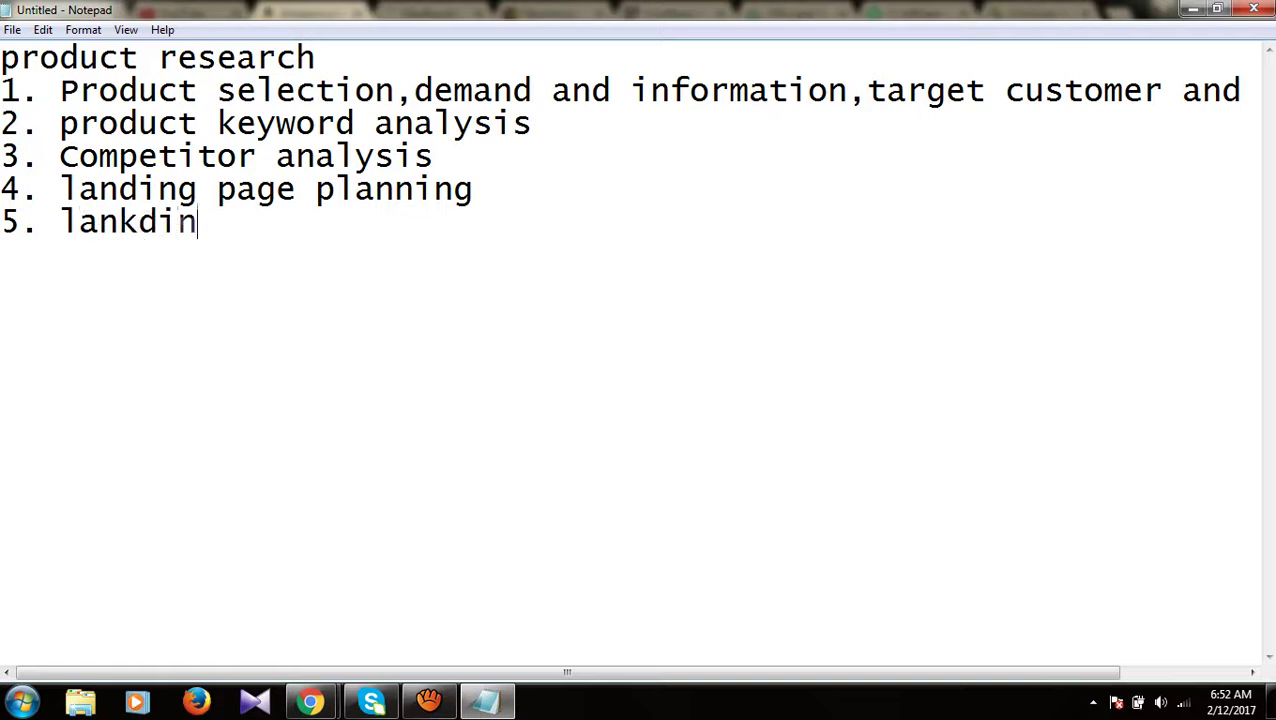
pyautogui.press('BackSpace')
pyautogui.press('BackSpace')
pyautogui.write('in')
pyautogui.press('BackSpace')
pyautogui.press('BackSpace')
pyautogui.press('BackSpace')
pyautogui.press('BackSpace')
pyautogui.write('ding page')
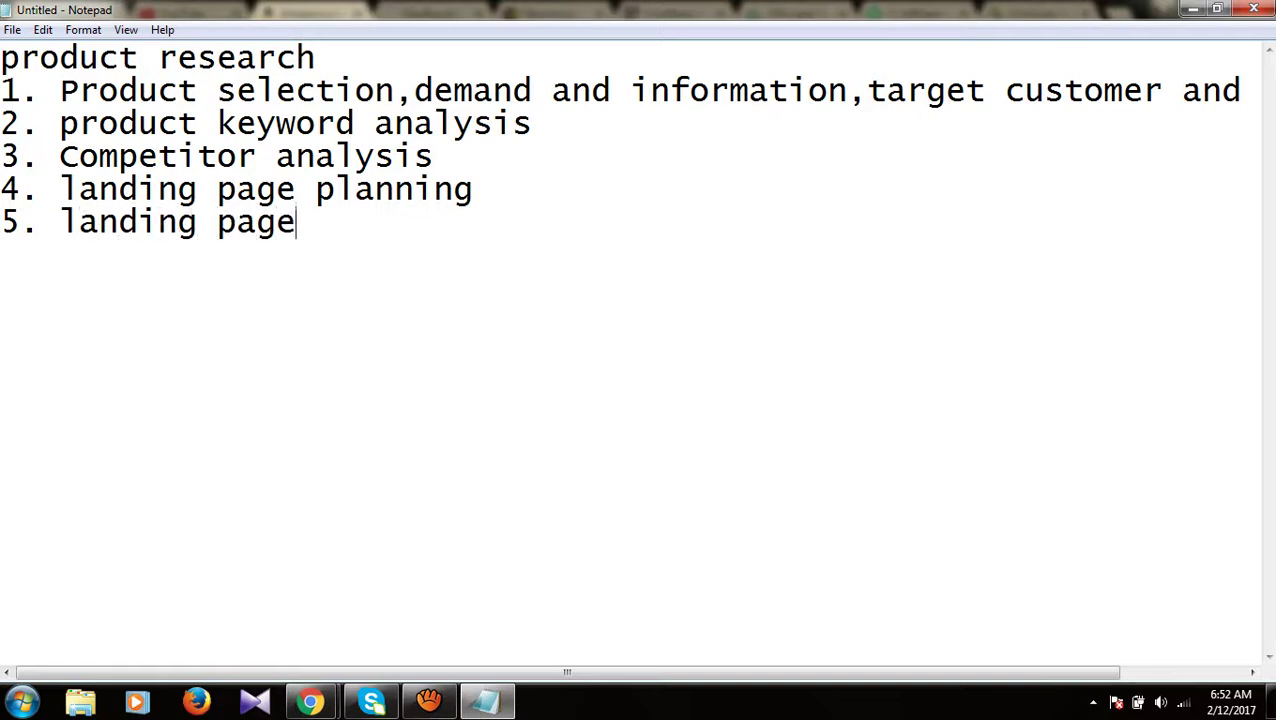
pyautogui.write(' articles list')
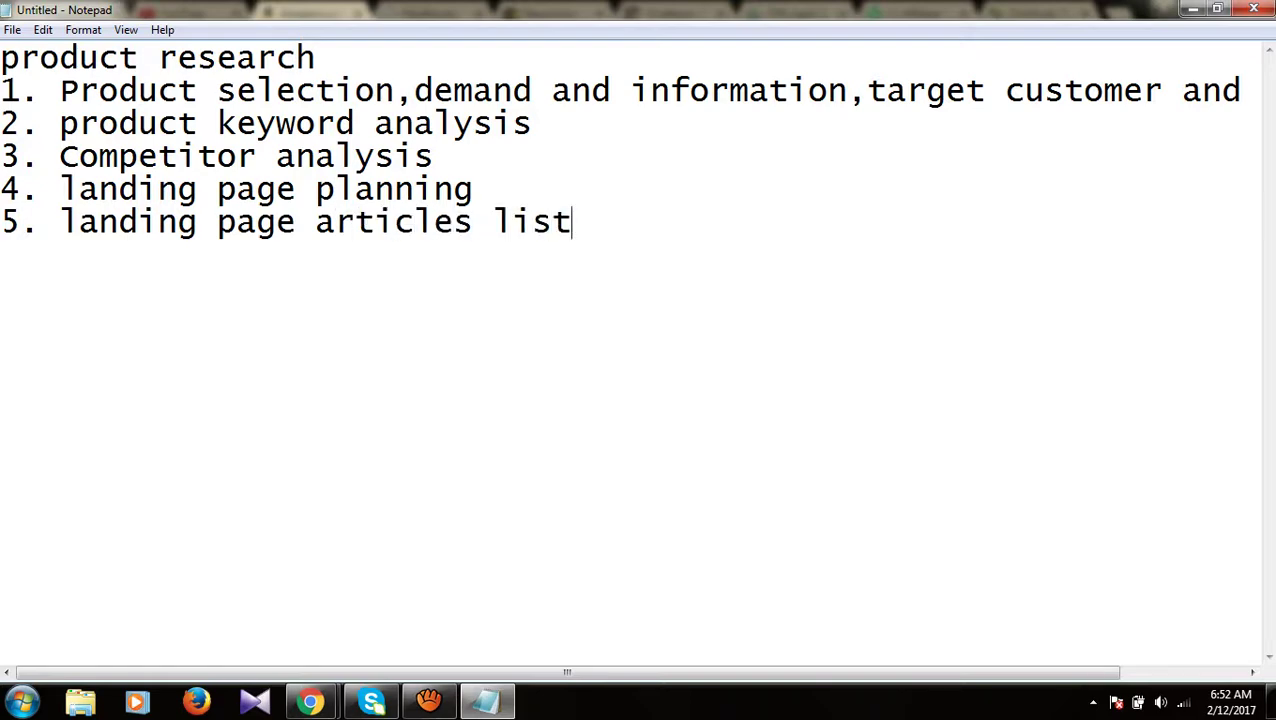
# Step: Save the note to the Desktop as a text document named "product research by" followed by the author's name
pyautogui.hotkey('ctrl', 's')
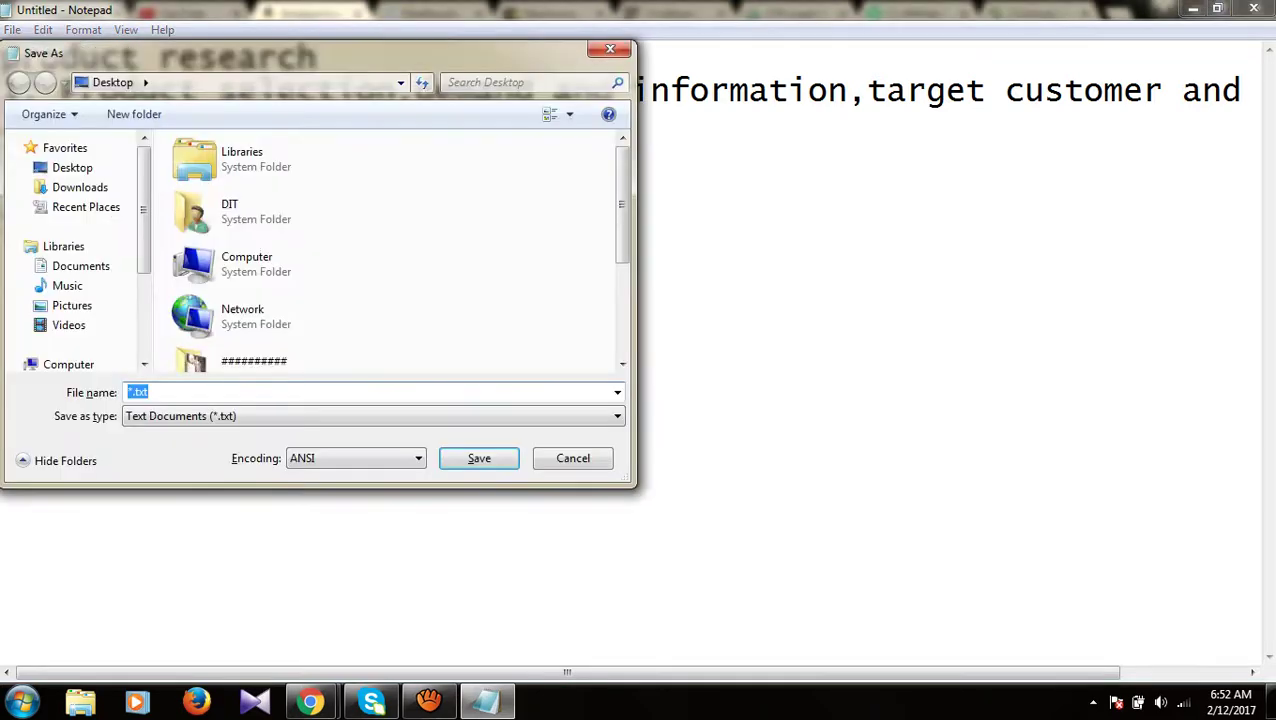
pyautogui.click(72, 167)
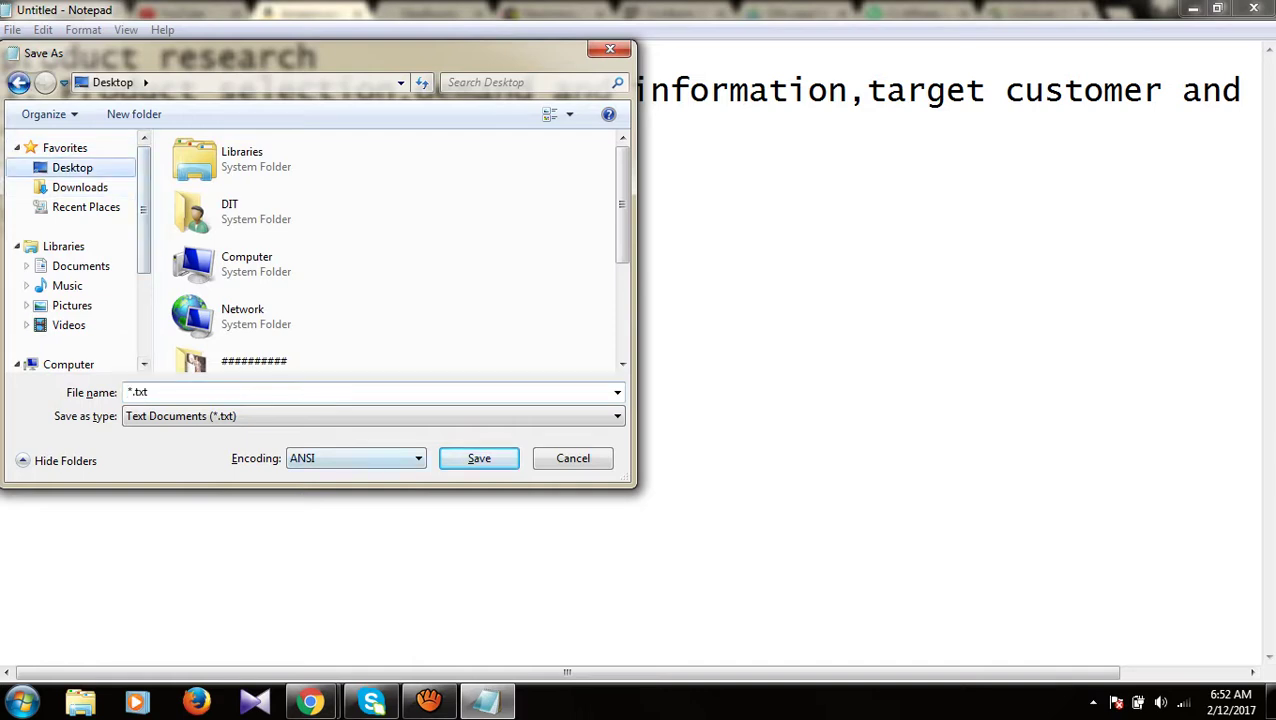
pyautogui.click(200, 392)
pyautogui.write('ori')
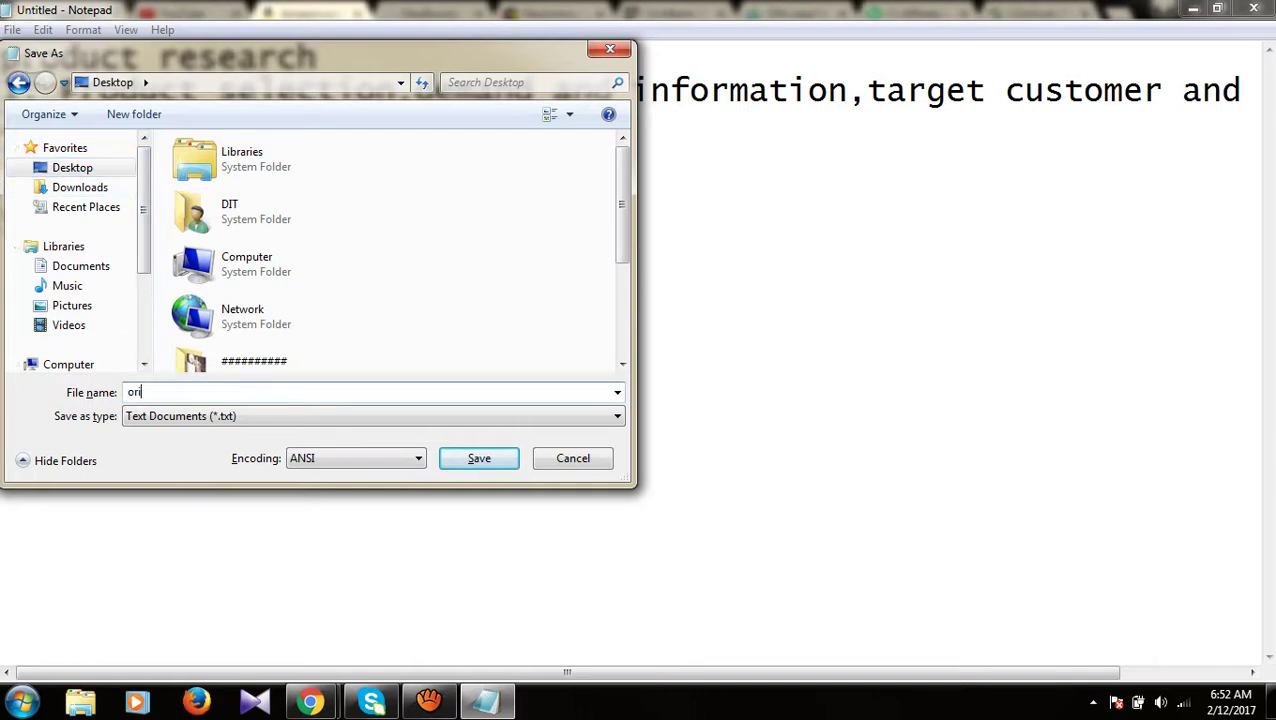
pyautogui.press('BackSpace')
pyautogui.press('BackSpace')
pyautogui.write('product researcyh by kibria')
pyautogui.press('Return')
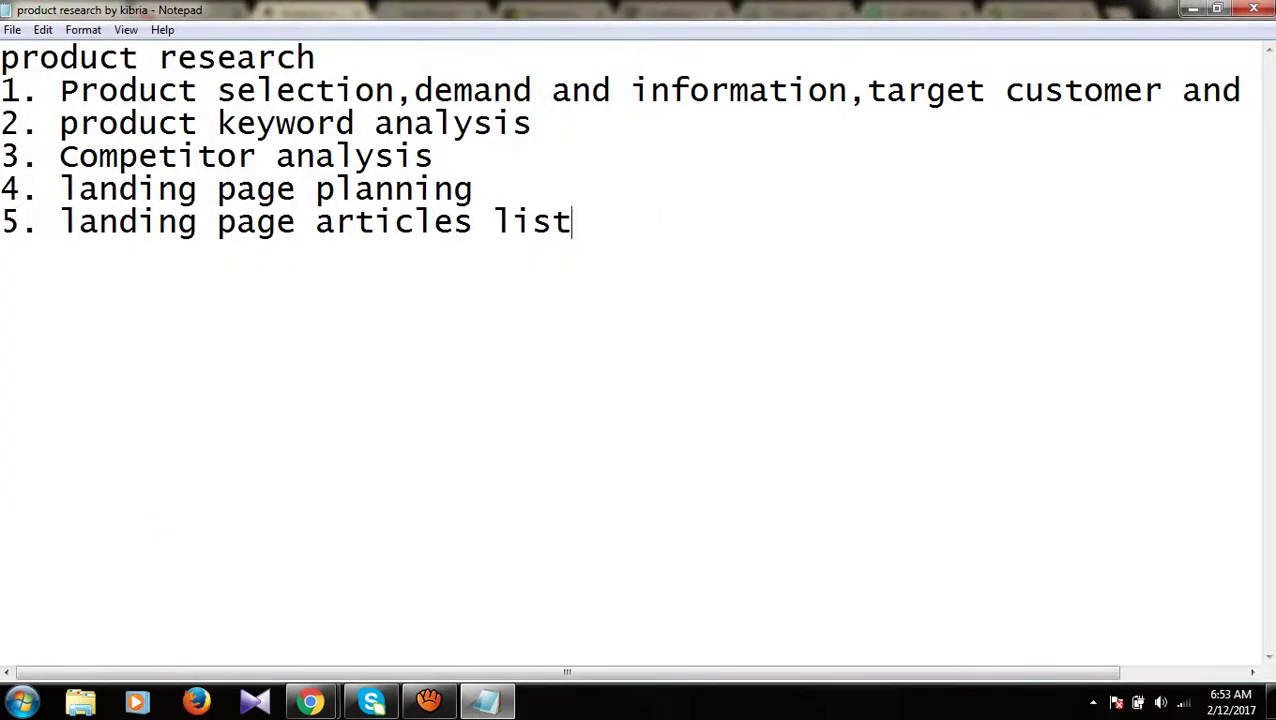
# Step: Insert a blank line below the "product research" heading and review the full first numbered line
pyautogui.click(315, 57)
pyautogui.press('Return')
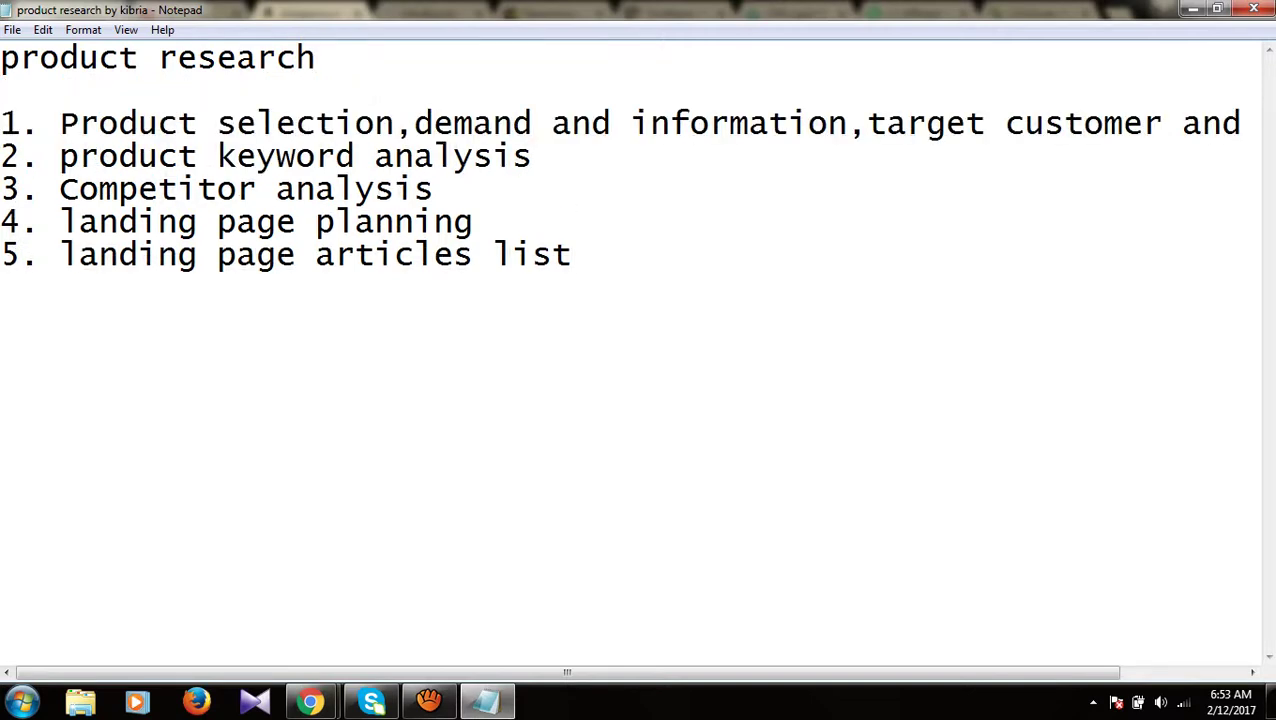
pyautogui.moveTo(80, 122); pyautogui.dragTo(1222, 122)
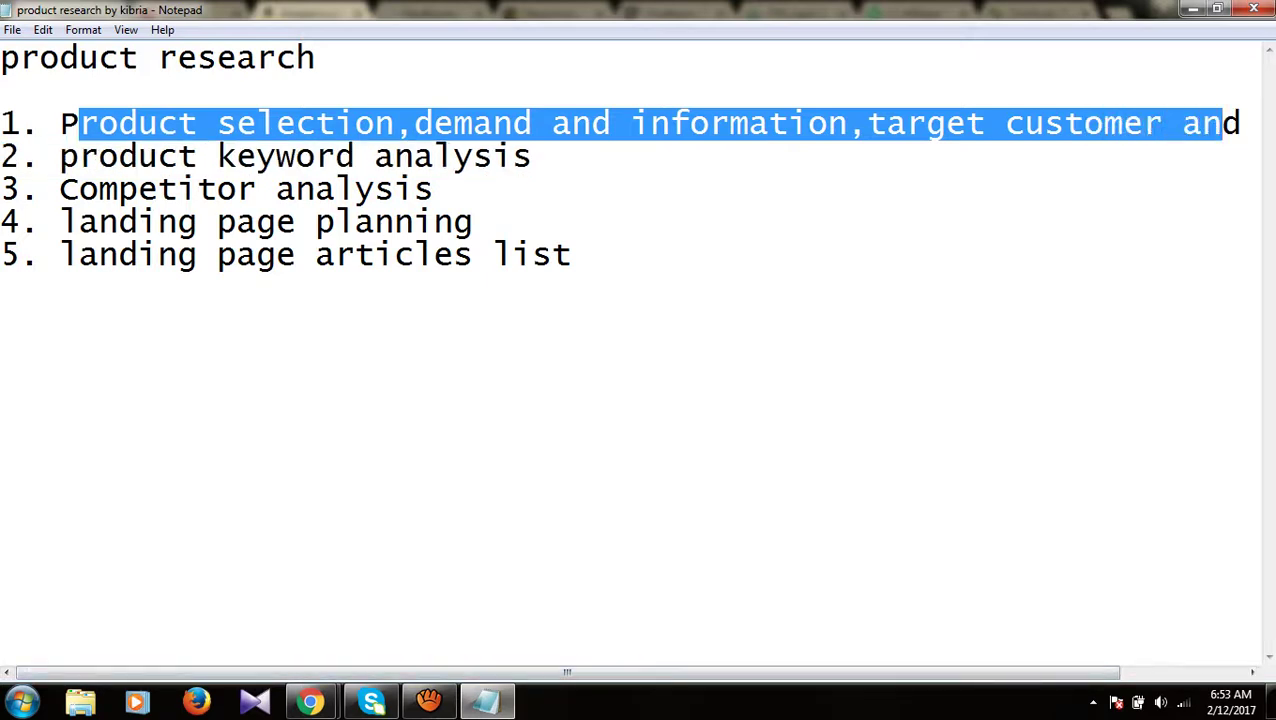
pyautogui.click(570, 254)
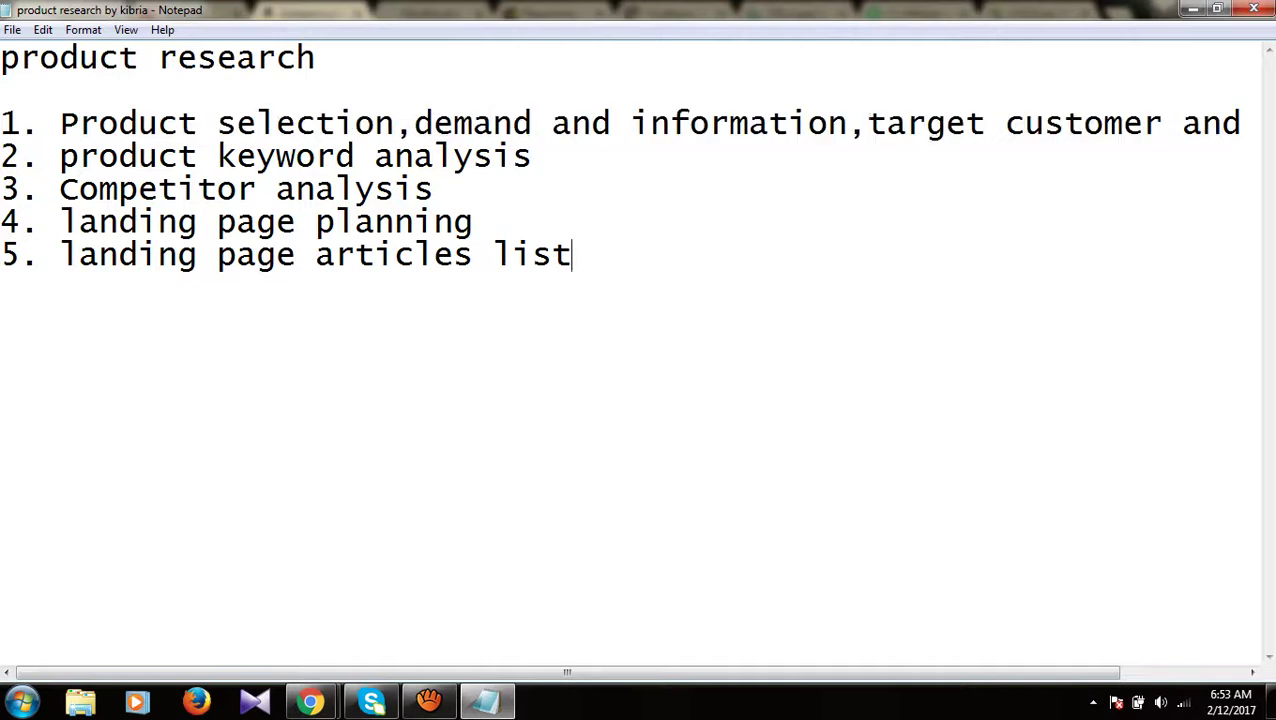
pyautogui.click(1252, 672)
pyautogui.click(1252, 672)
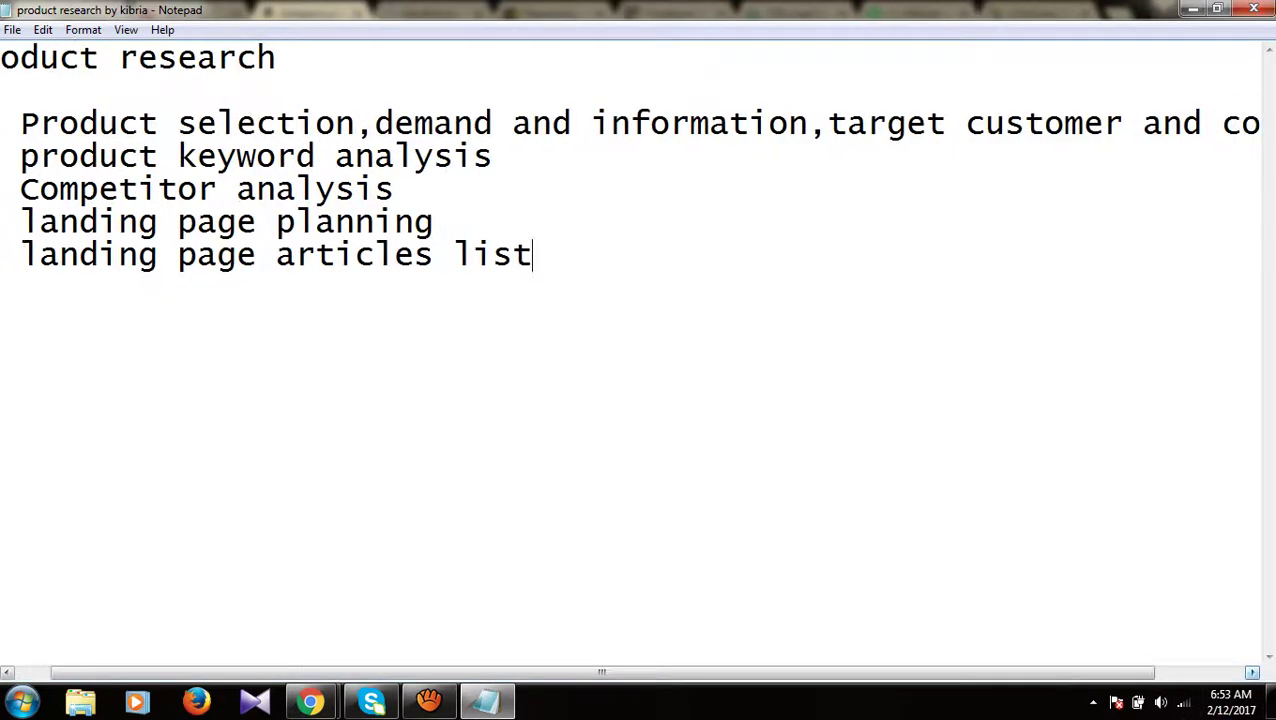
pyautogui.moveTo(601, 672); pyautogui.dragTo(567, 672)
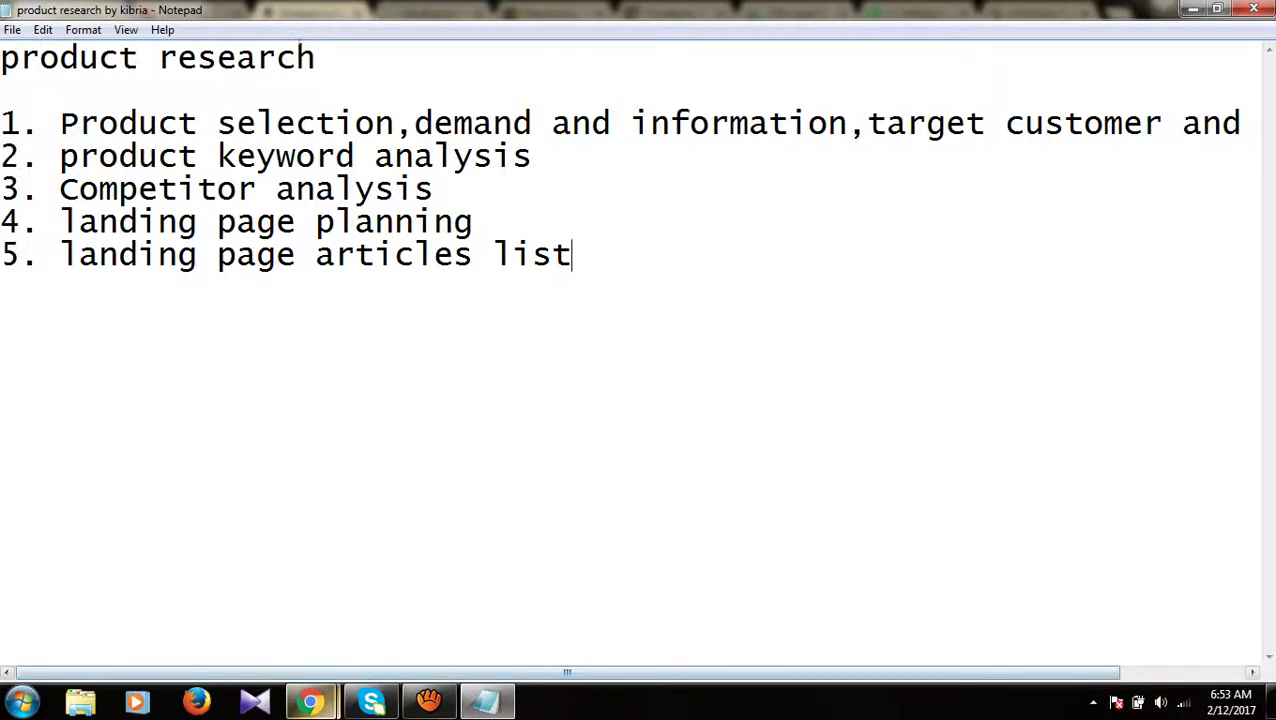
# Step: Switch to Chrome, check the MaxBounty page and return to the Amazon home page
pyautogui.moveTo(312, 702)
pyautogui.click(210, 595)
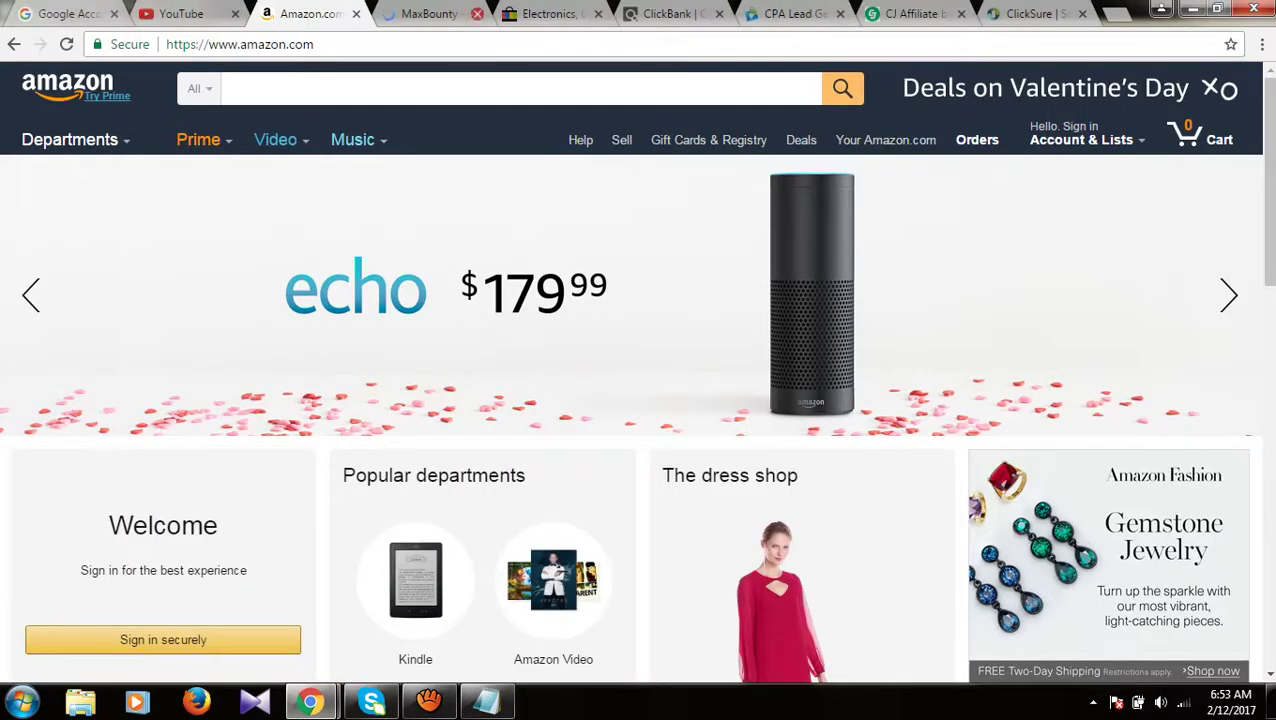
pyautogui.hotkey('ctrl', 'Tab')
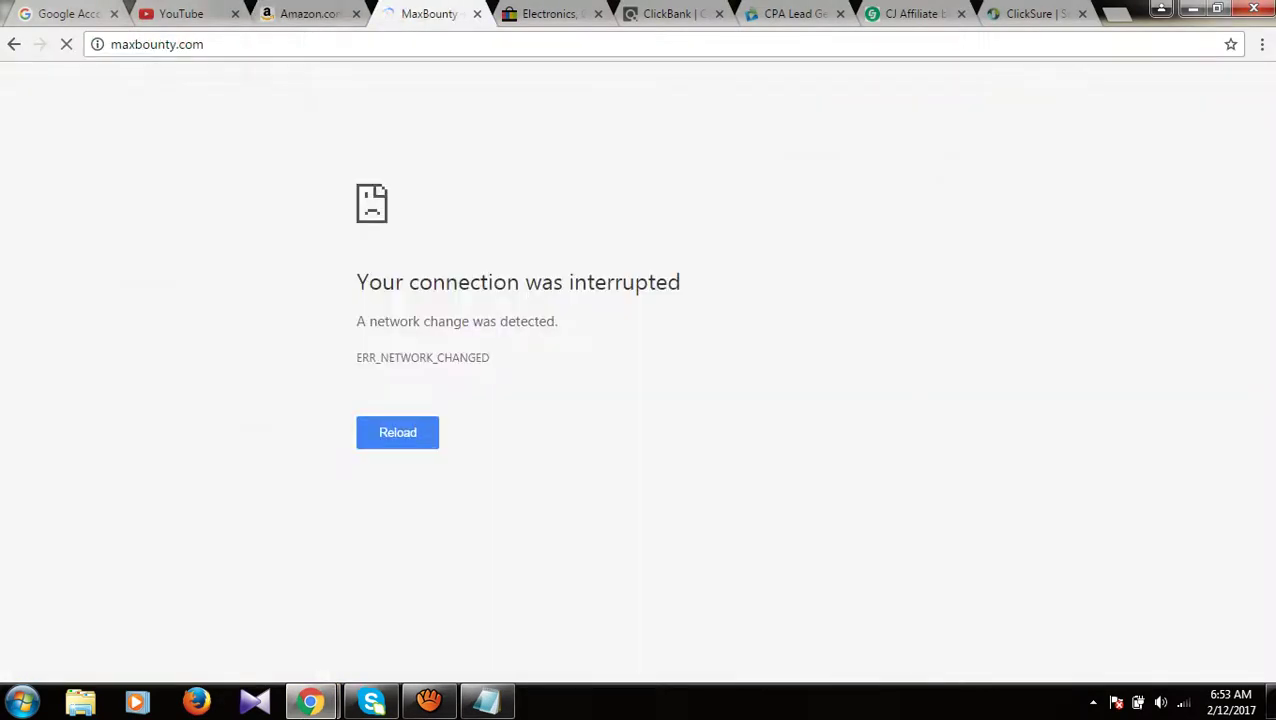
pyautogui.hotkey('ctrl', 'shift', 'Tab')
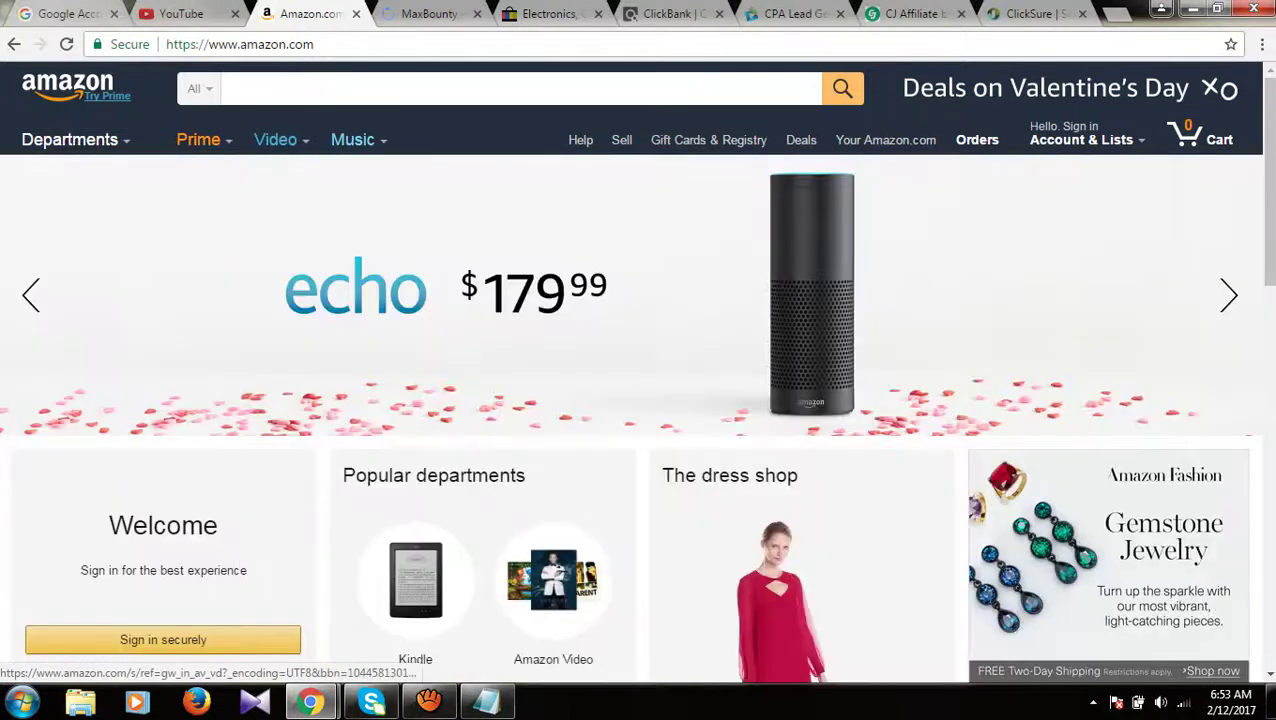
# Step: Zoom the Amazon home page out one level and open the full store directory of all departments
pyautogui.hotkey('ctrl', '-')
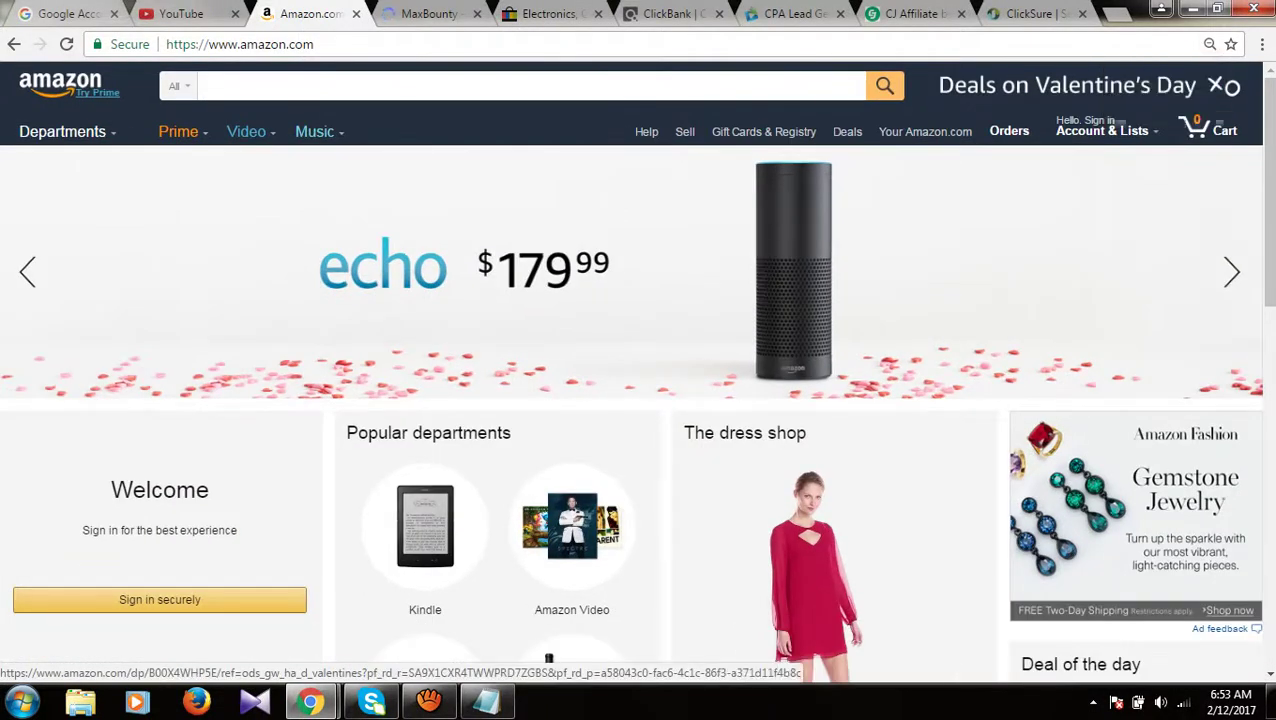
pyautogui.moveTo(62, 131)
pyautogui.click(73, 557)
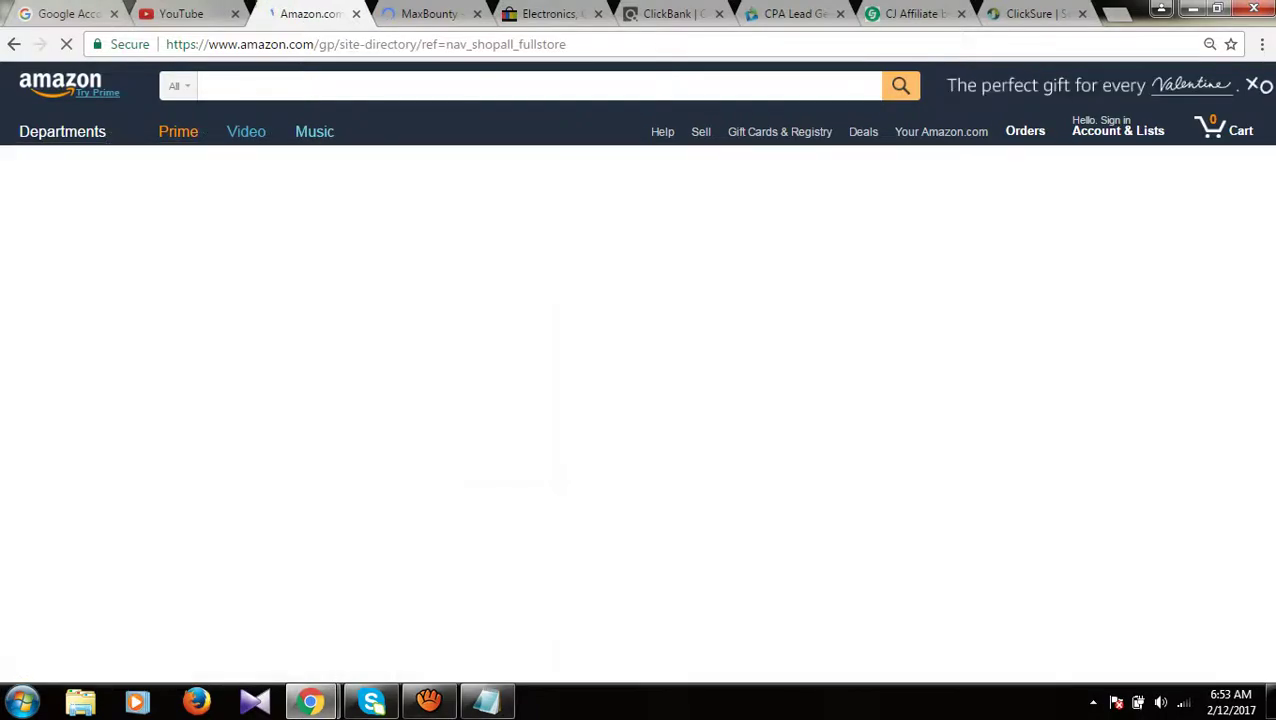
# Step: Look through the department categories listed in Amazon's full store directory
pyautogui.scroll(-7, 636, 368)
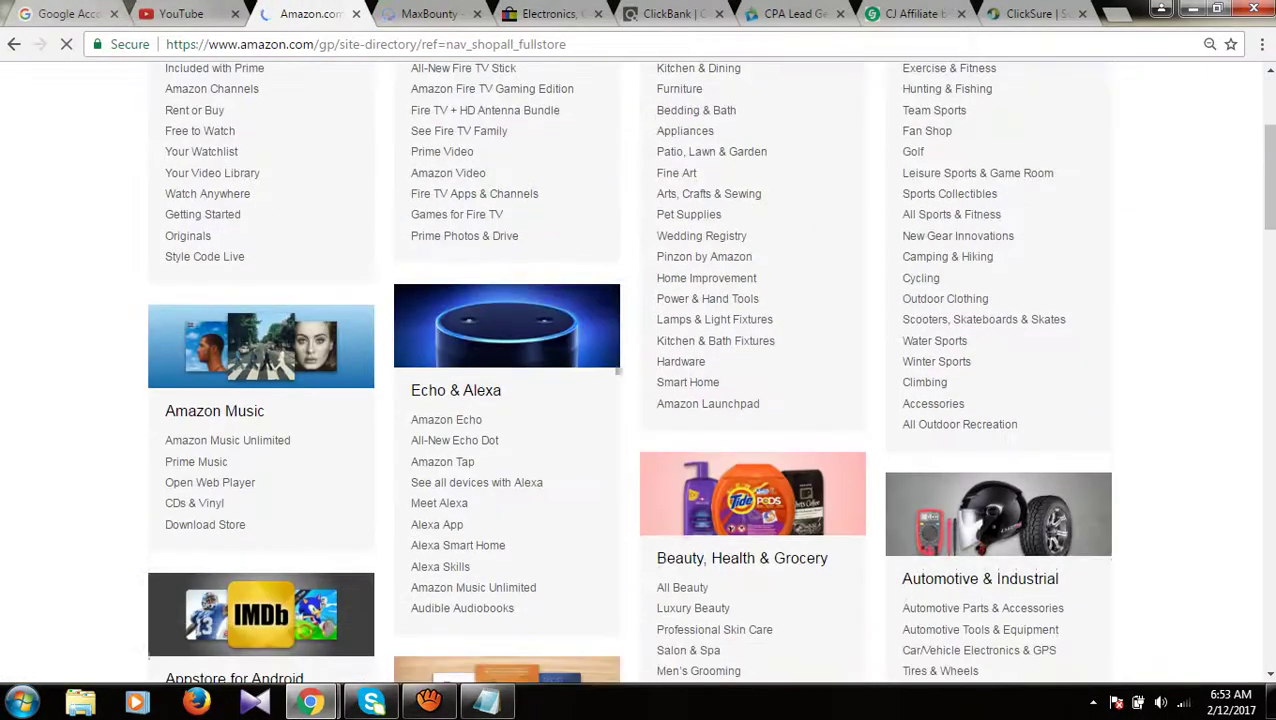
pyautogui.scroll(-15, 636, 368)
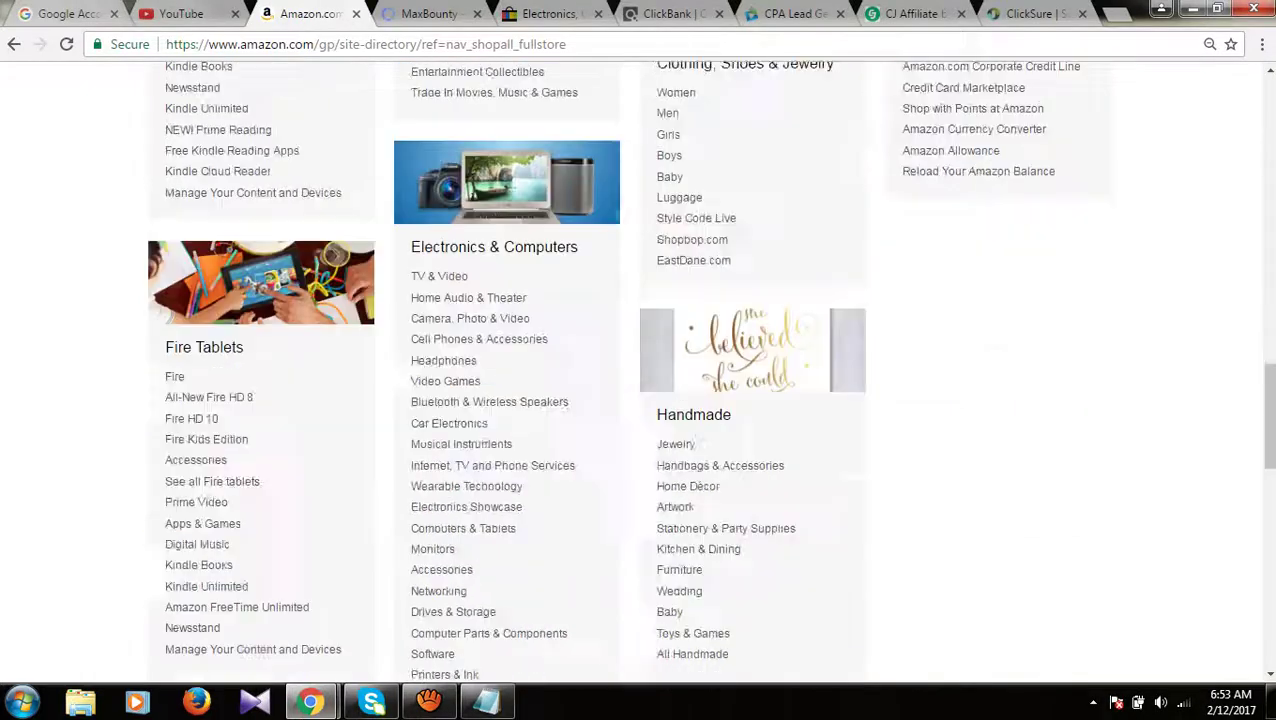
pyautogui.scroll(-5, 636, 368)
pyautogui.scroll(7, 636, 368)
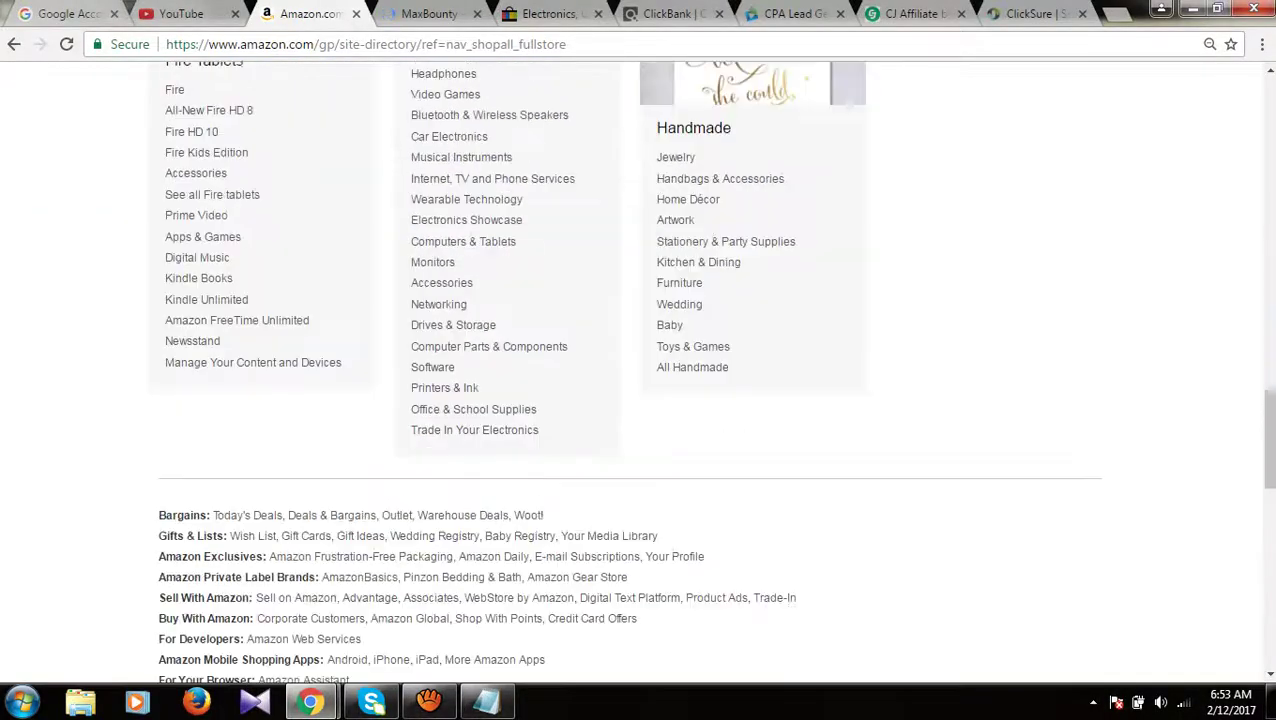
pyautogui.scroll(5, 636, 368)
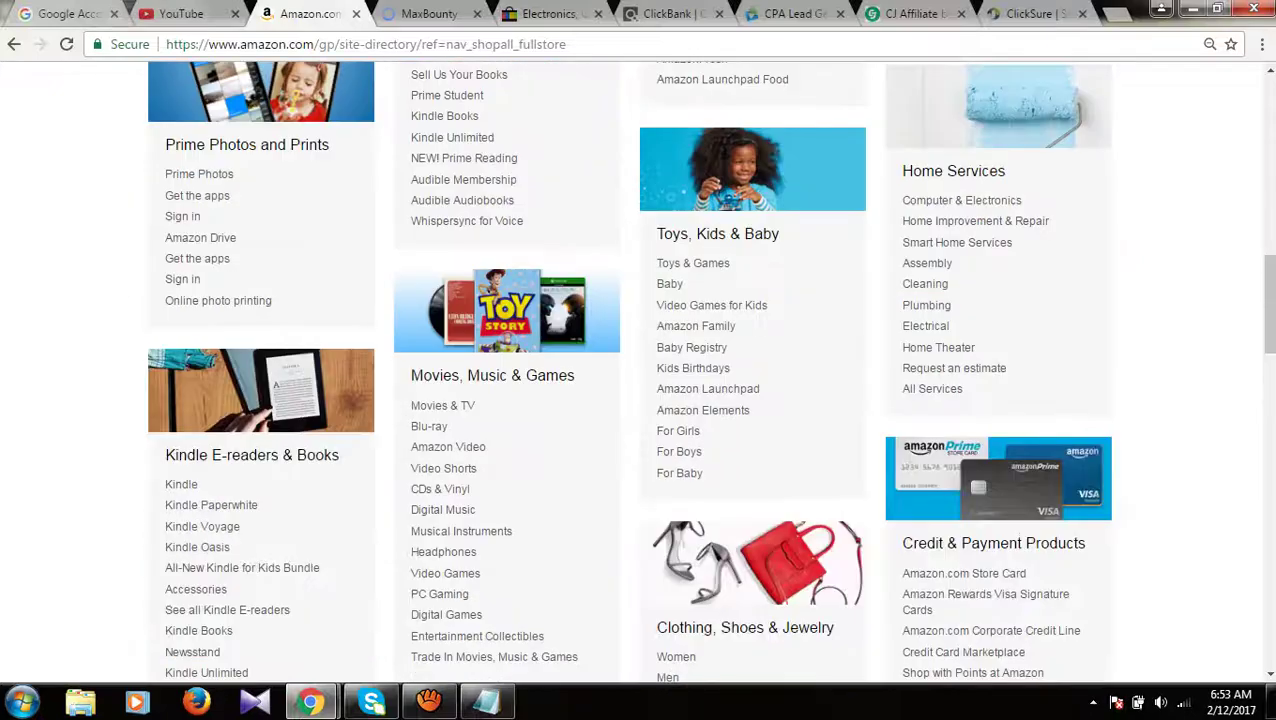
pyautogui.scroll(4, 636, 368)
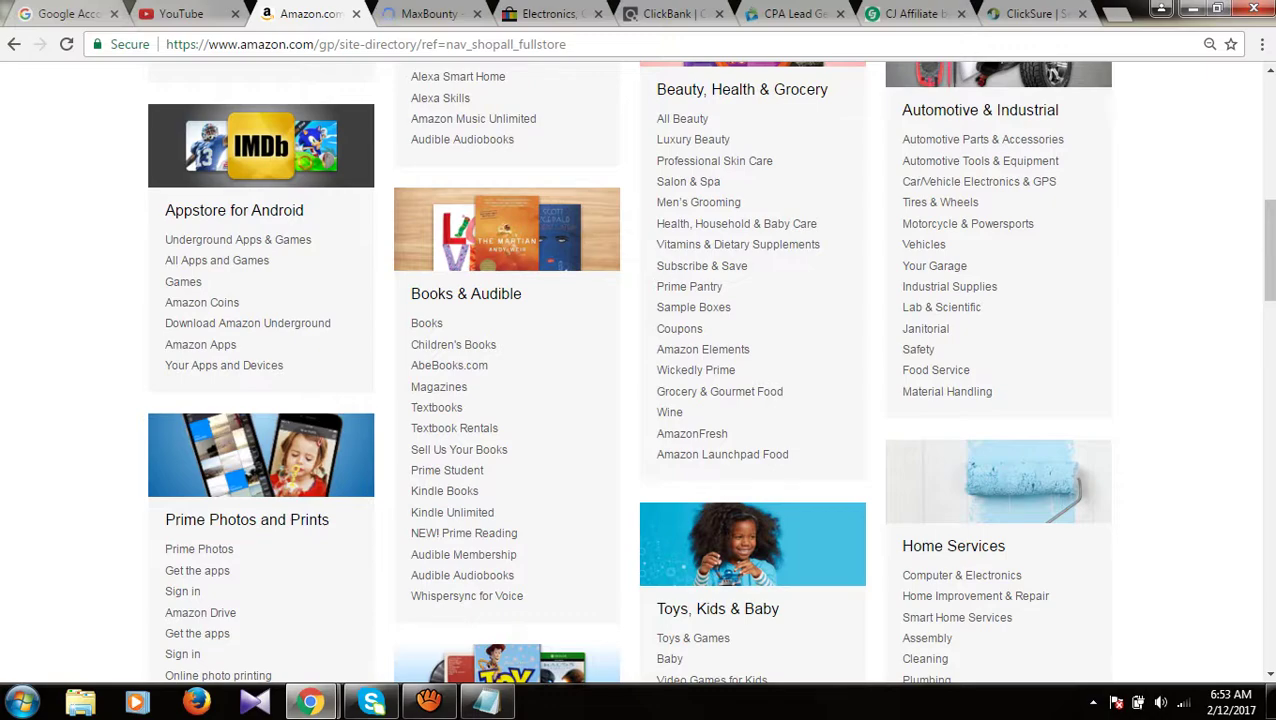
pyautogui.scroll(3, 638, 370)
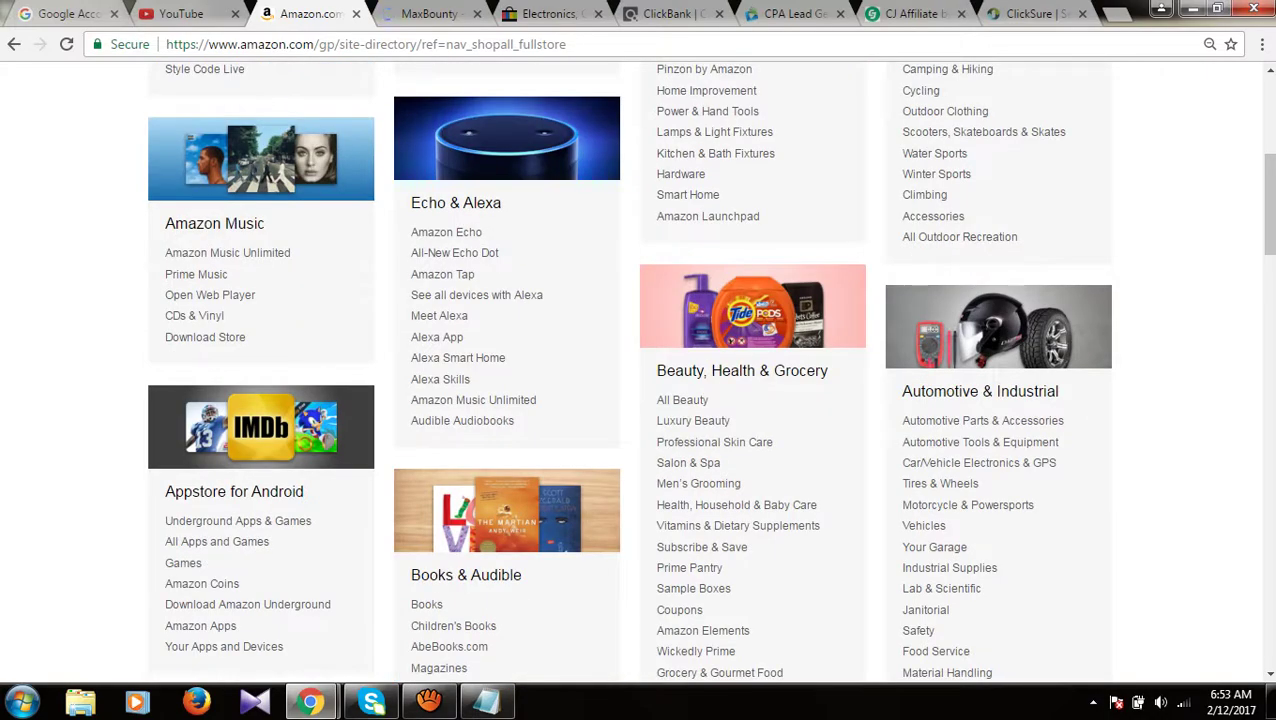
pyautogui.scroll(5, 638, 370)
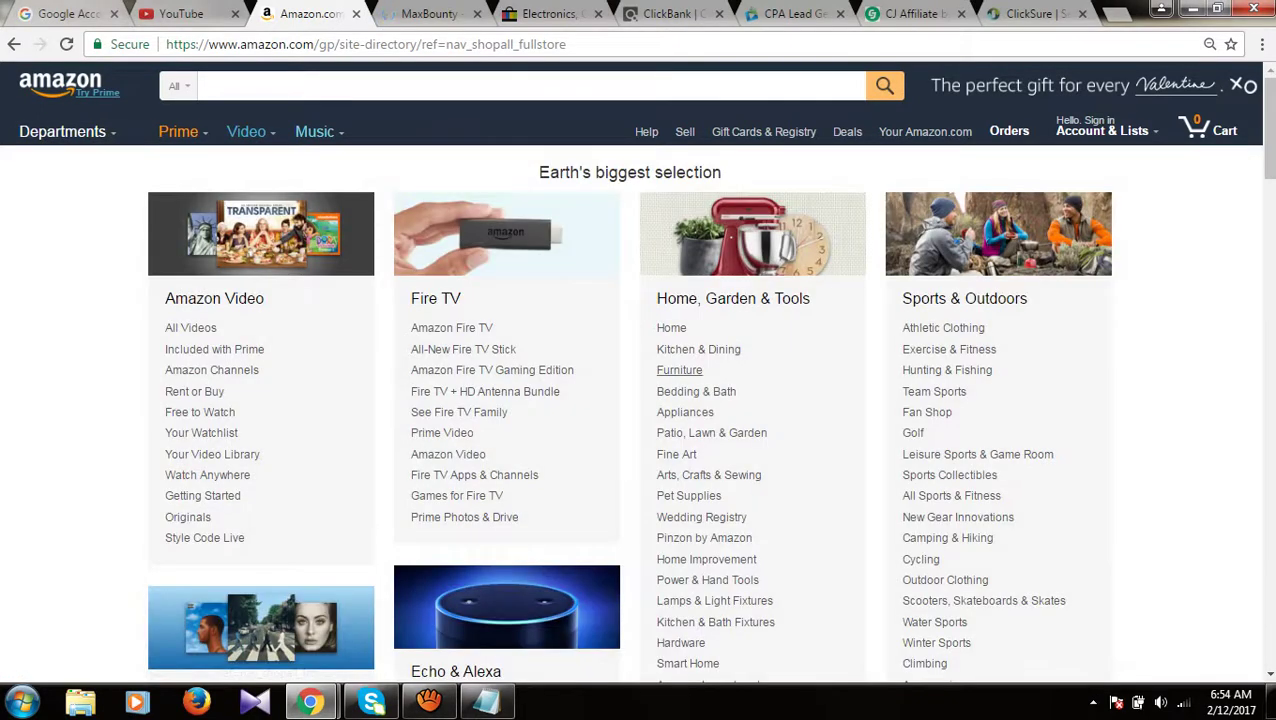
# Step: Open the Bedding & Bath category under Home, Garden & Tools and look over its page
pyautogui.click(696, 391)
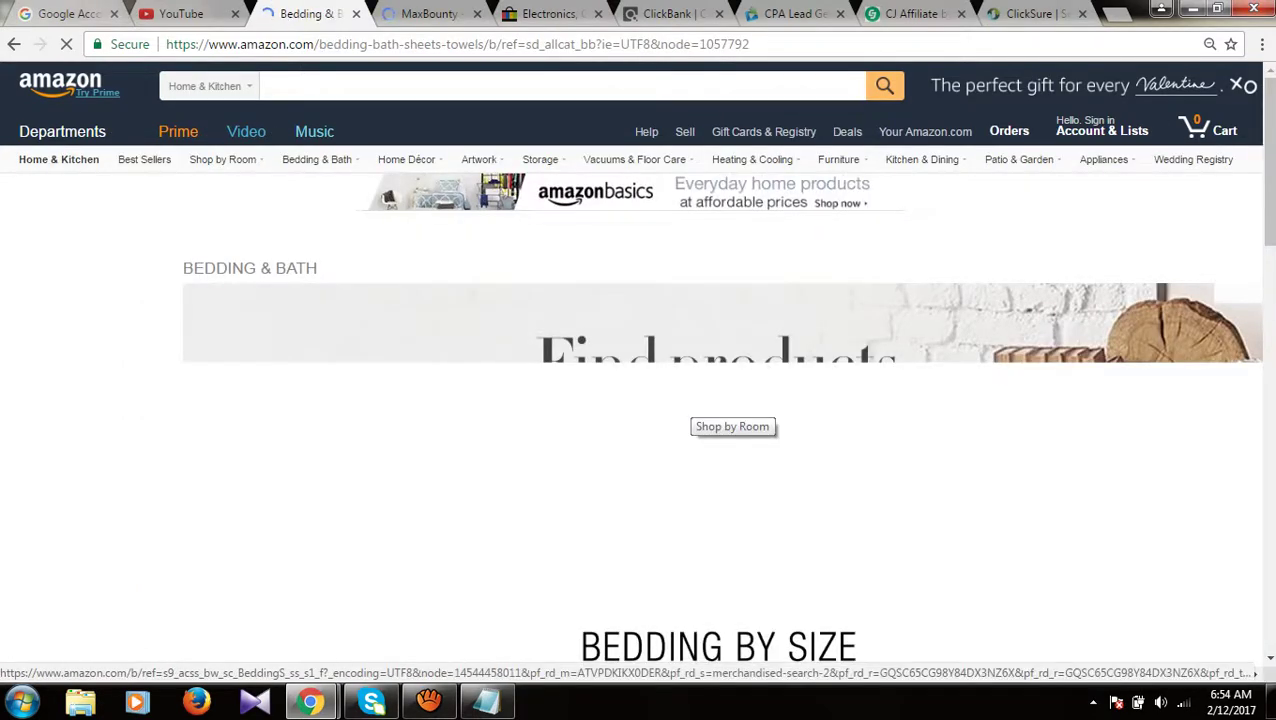
pyautogui.scroll(-3, 696, 391)
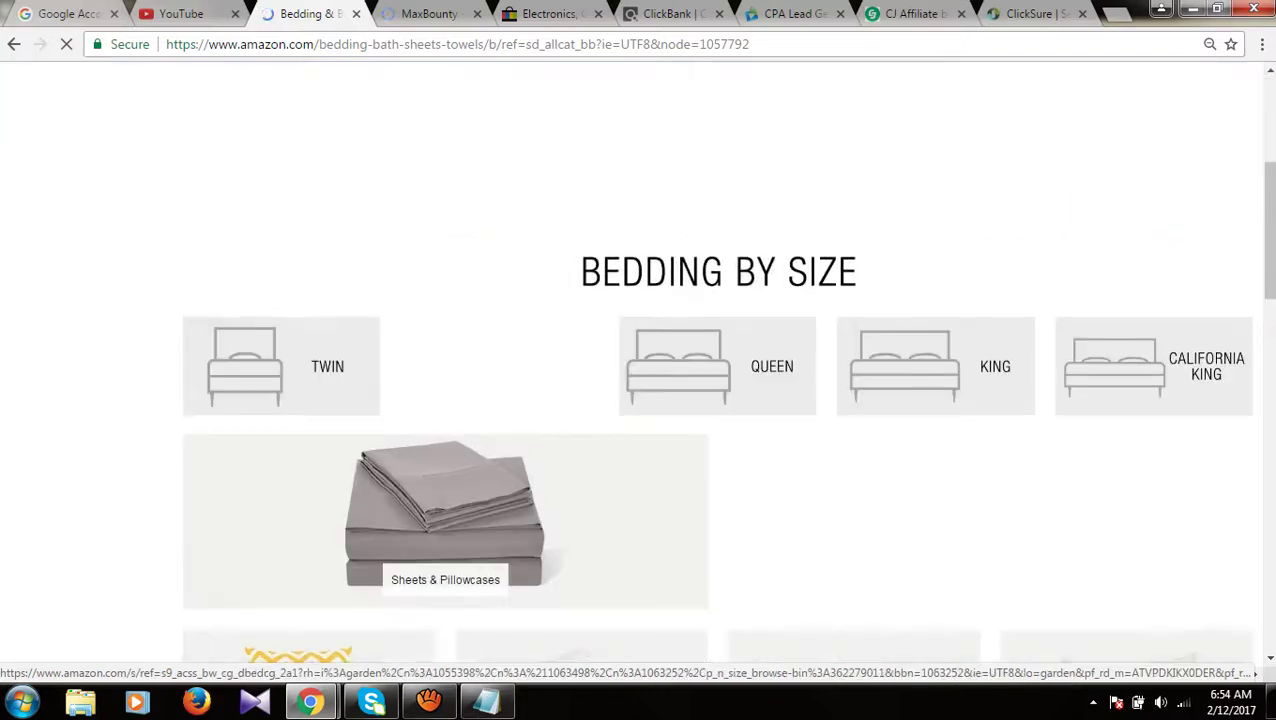
pyautogui.scroll(4, 636, 364)
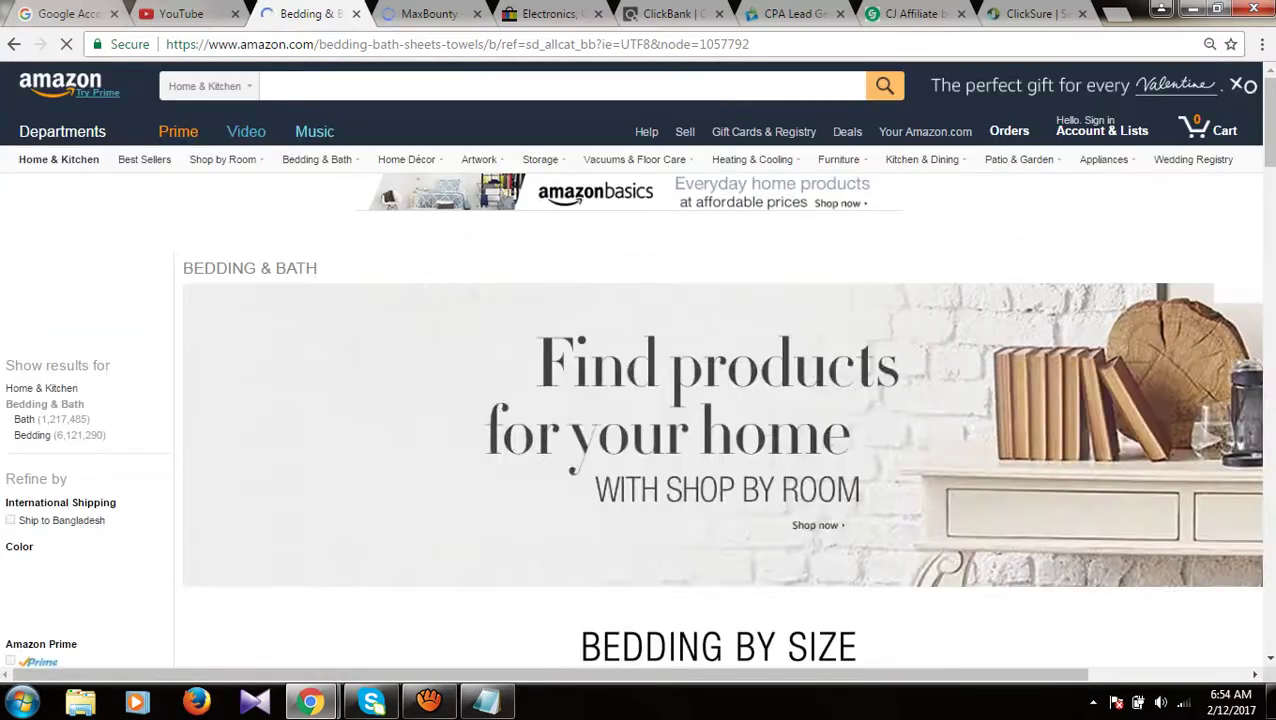
pyautogui.scroll(-3, 636, 364)
pyautogui.scroll(-2, 696, 391)
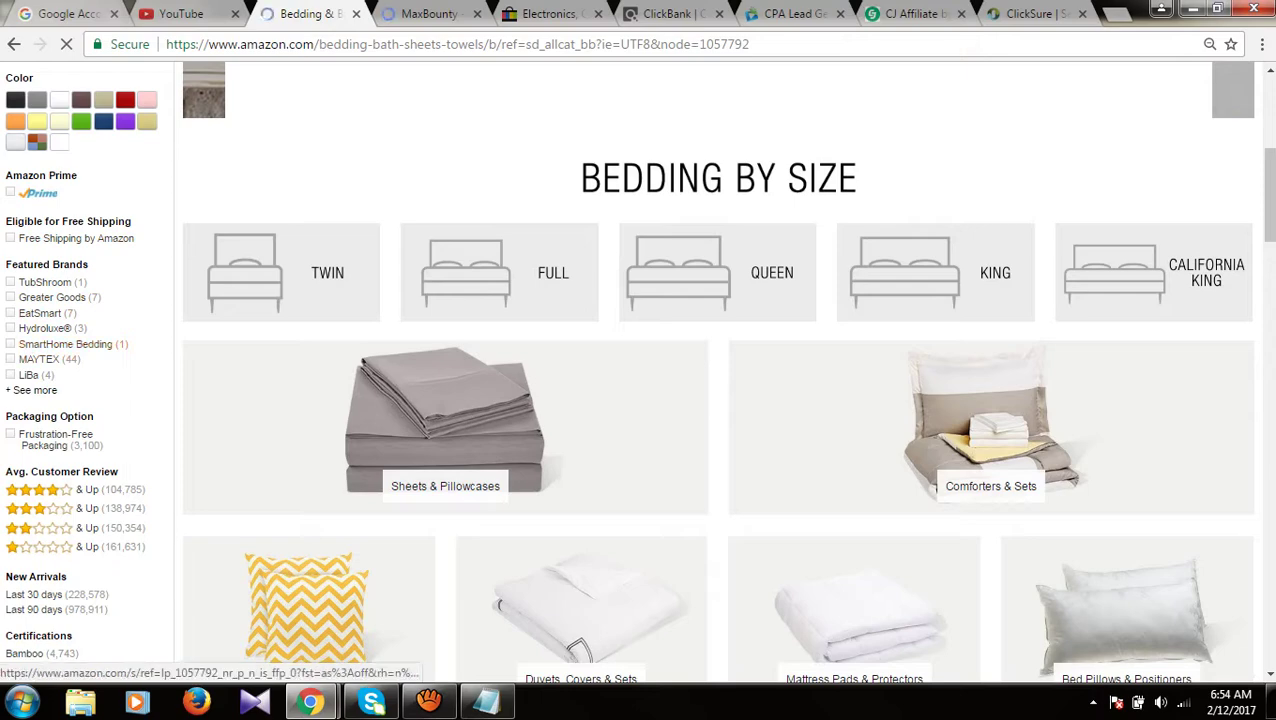
# Step: Filter the Bedding & Bath products to the $25 to $50 price range
pyautogui.click(55, 434)
pyautogui.scroll(-3, 55, 434)
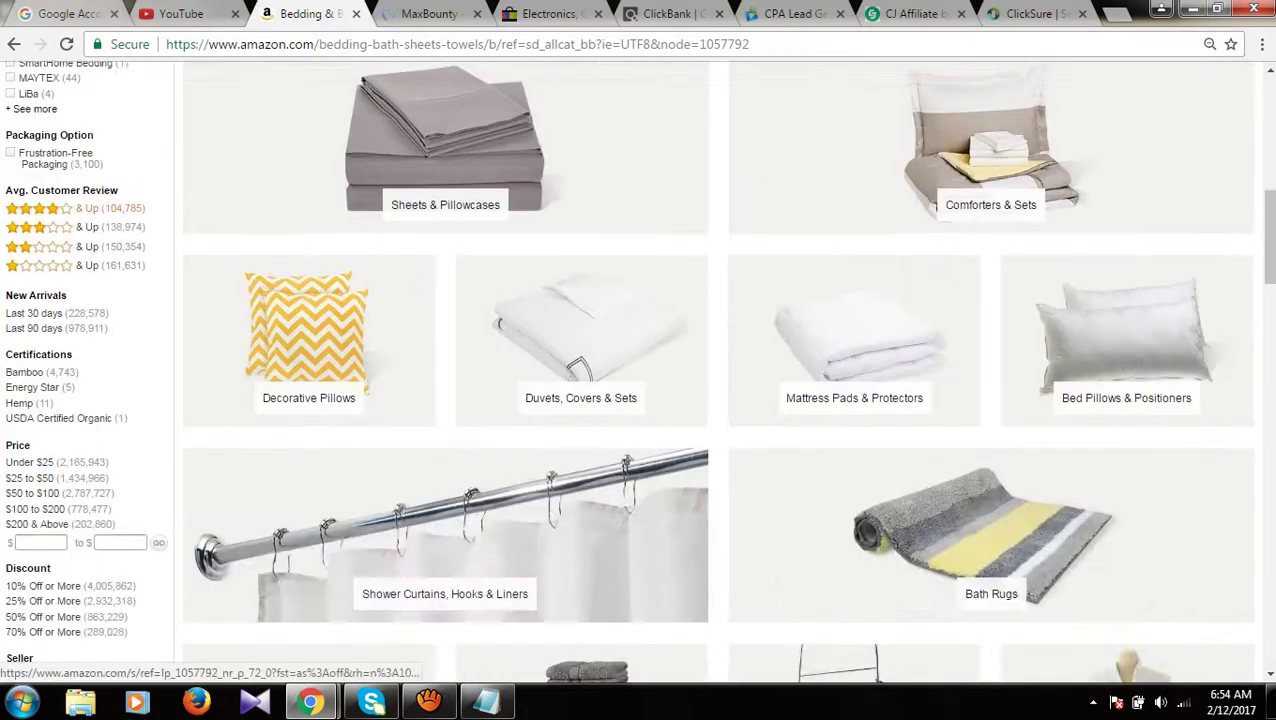
pyautogui.scroll(-1, 55, 420)
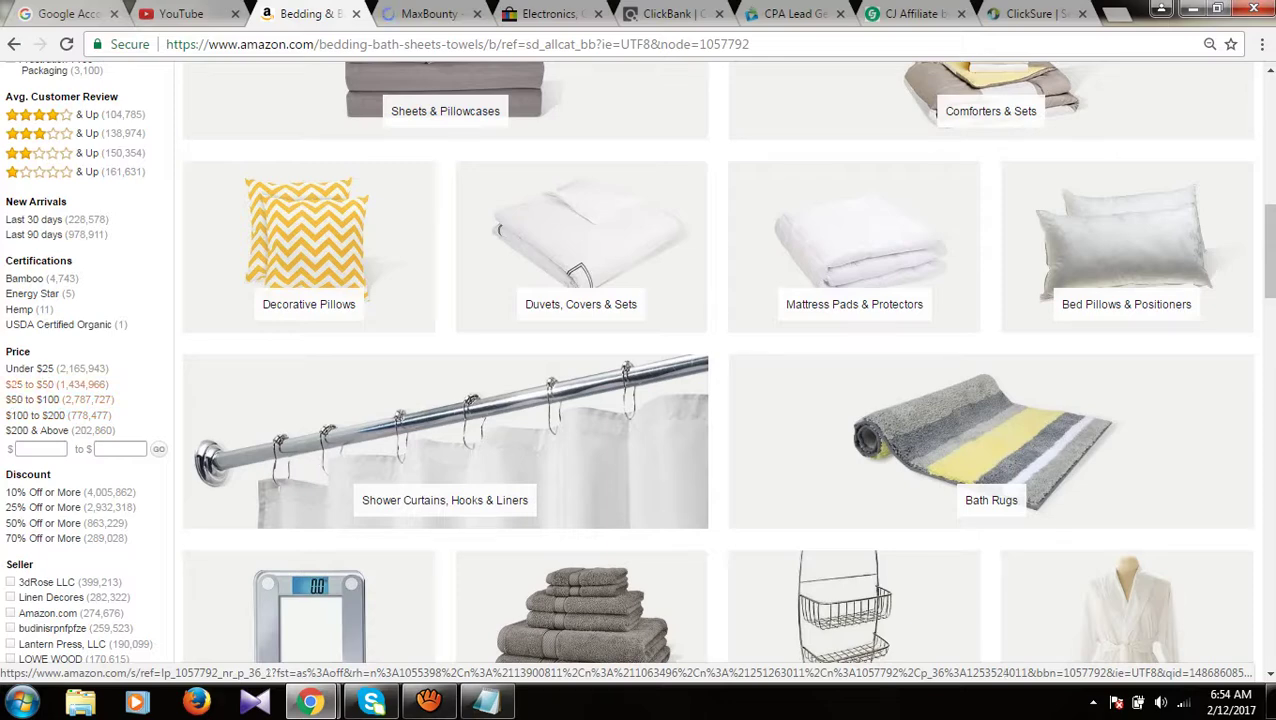
pyautogui.click(28, 384)
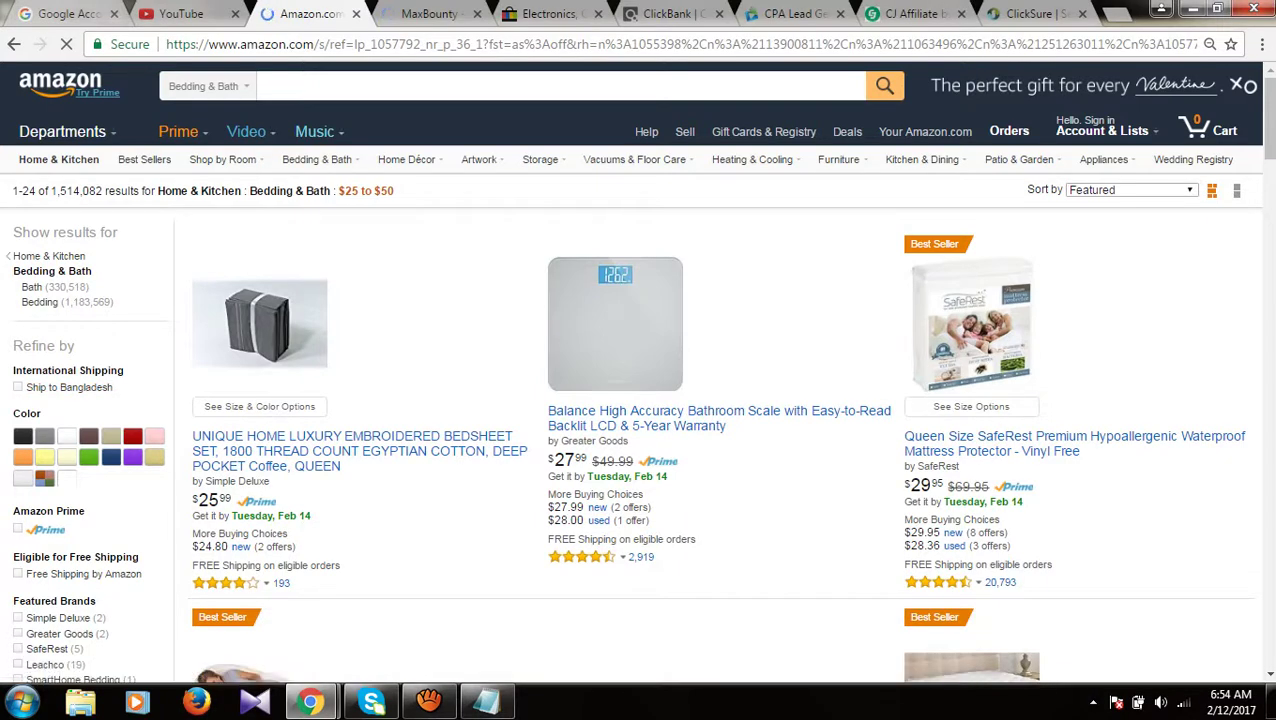
# Step: Browse the filtered products and open the My Pillow Classic Series Bed Pillow, Standard/Queen Size, Medium product page
pyautogui.scroll(-3, 638, 400)
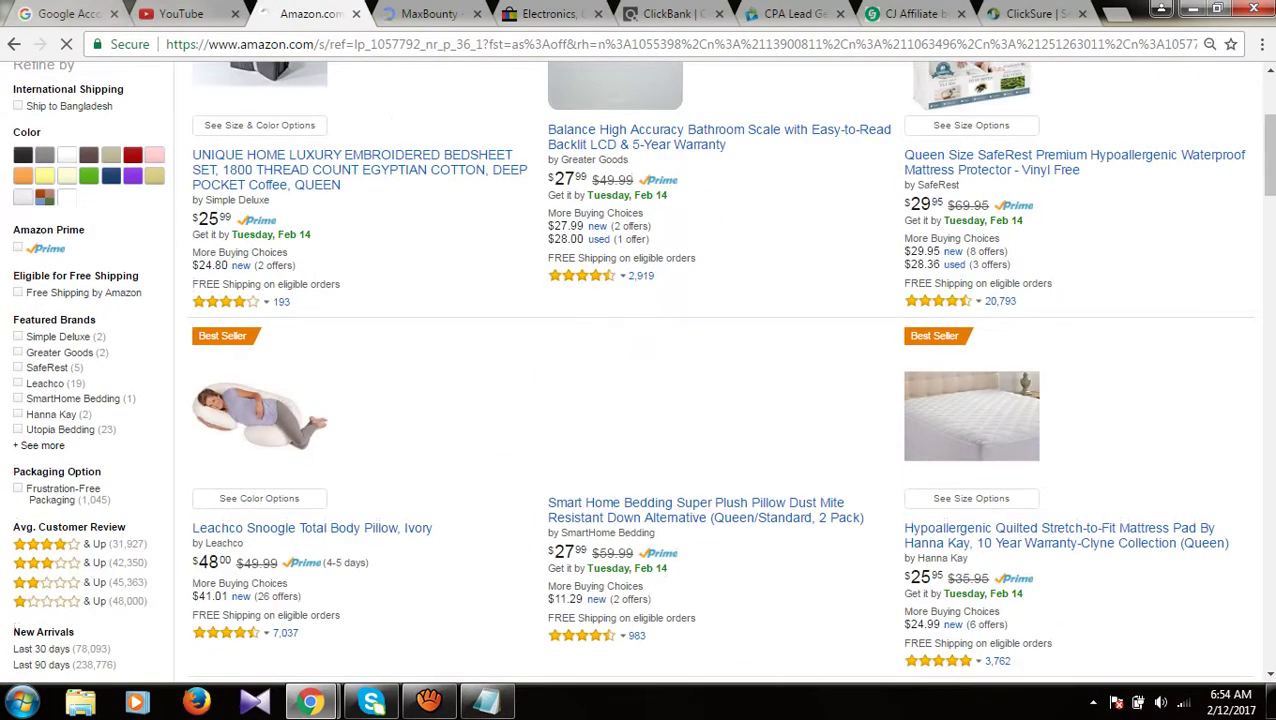
pyautogui.scroll(-1, 638, 400)
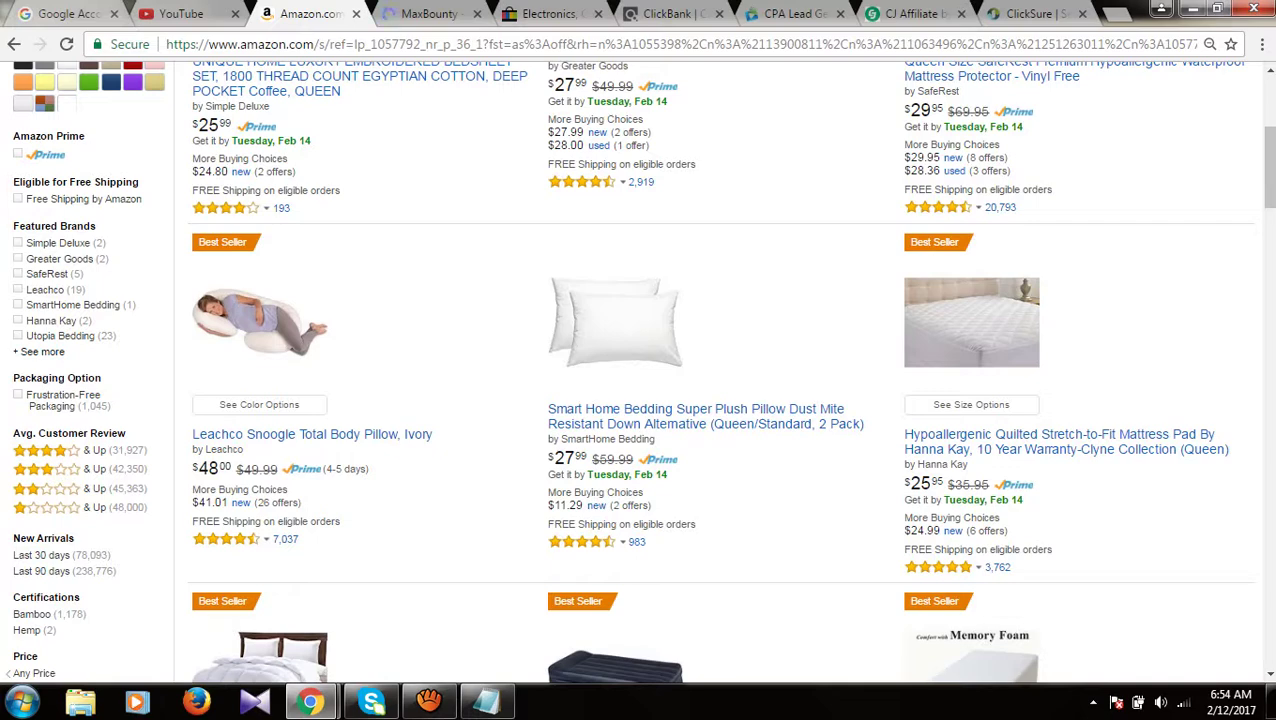
pyautogui.scroll(-1, 638, 400)
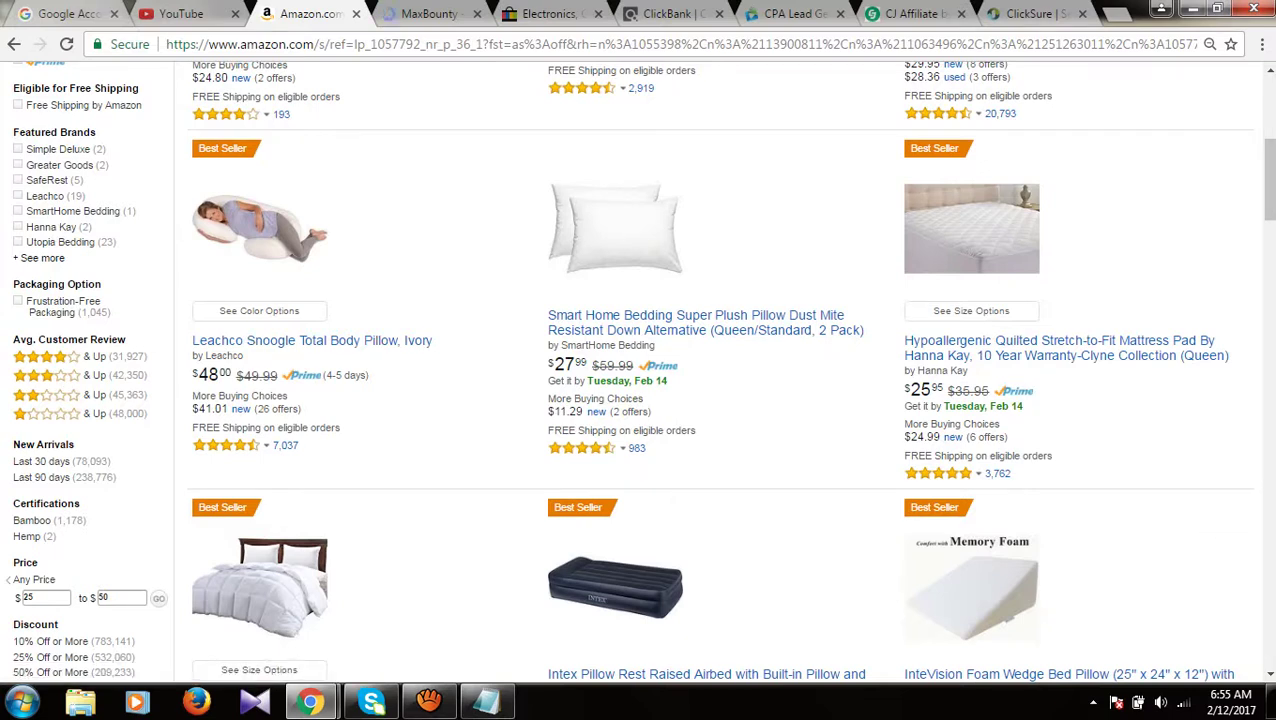
pyautogui.scroll(-5, 639, 371)
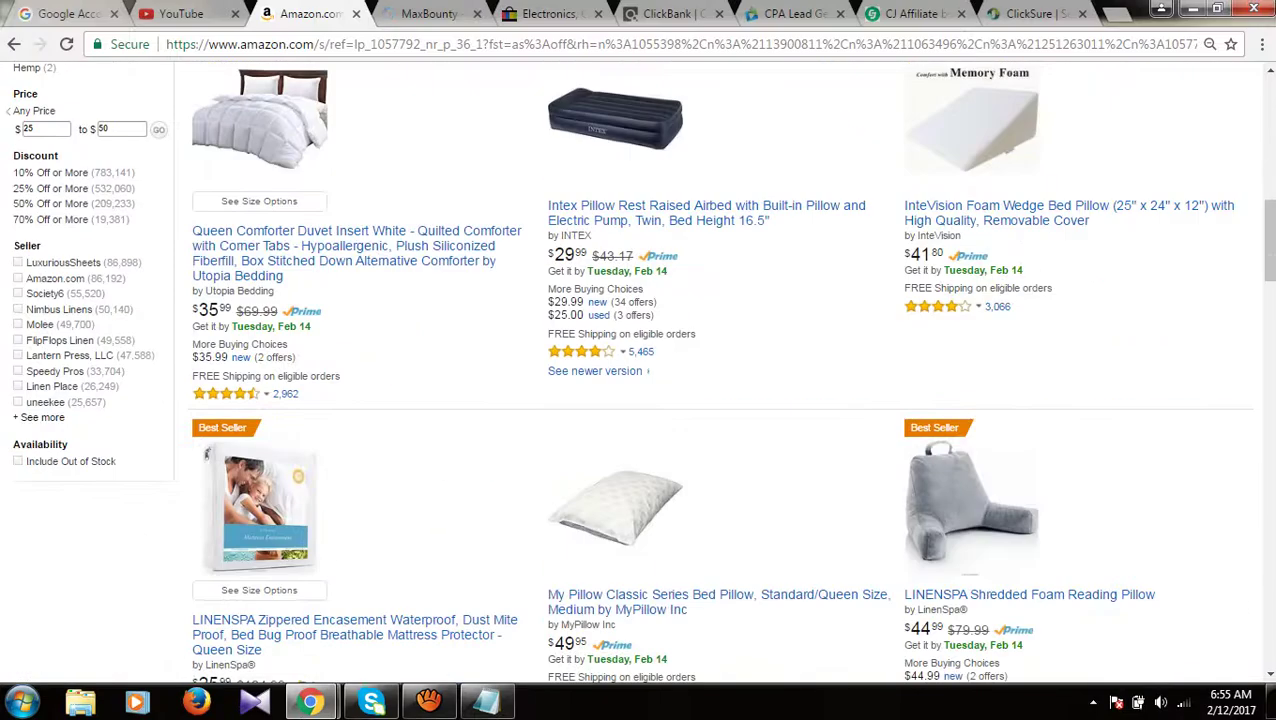
pyautogui.scroll(-2, 700, 414)
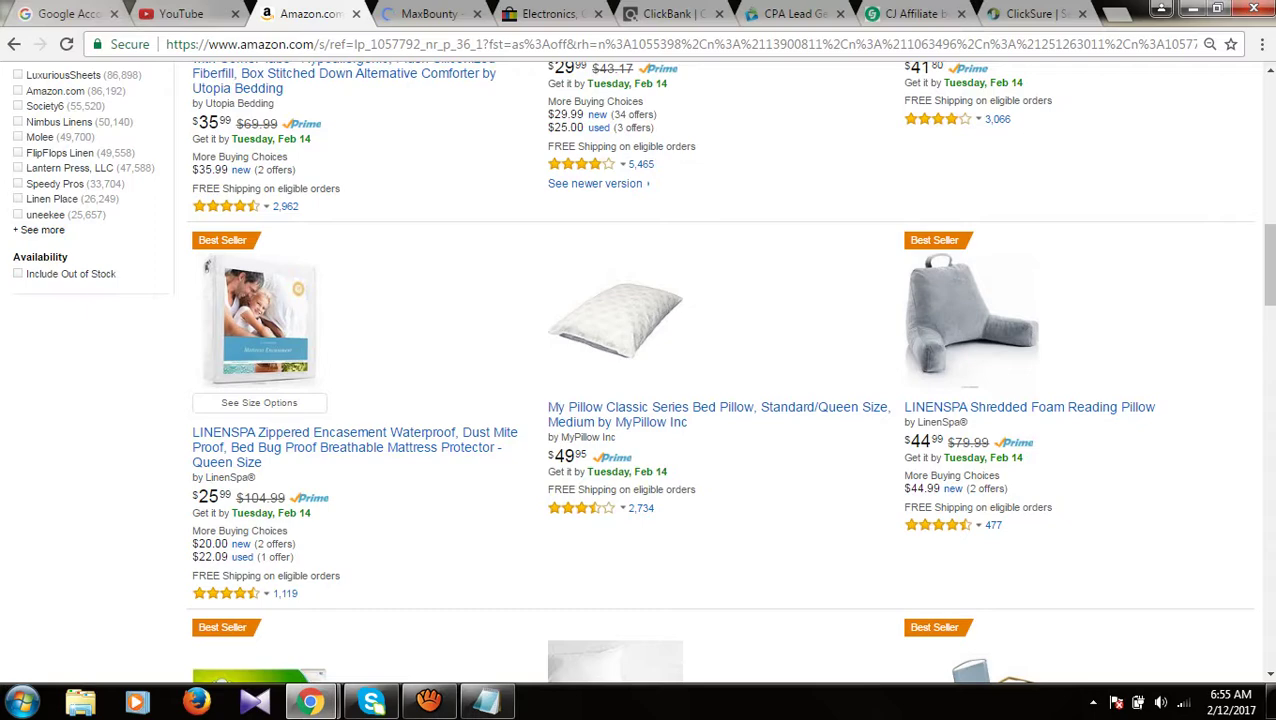
pyautogui.scroll(3, 700, 400)
pyautogui.scroll(-2, 700, 400)
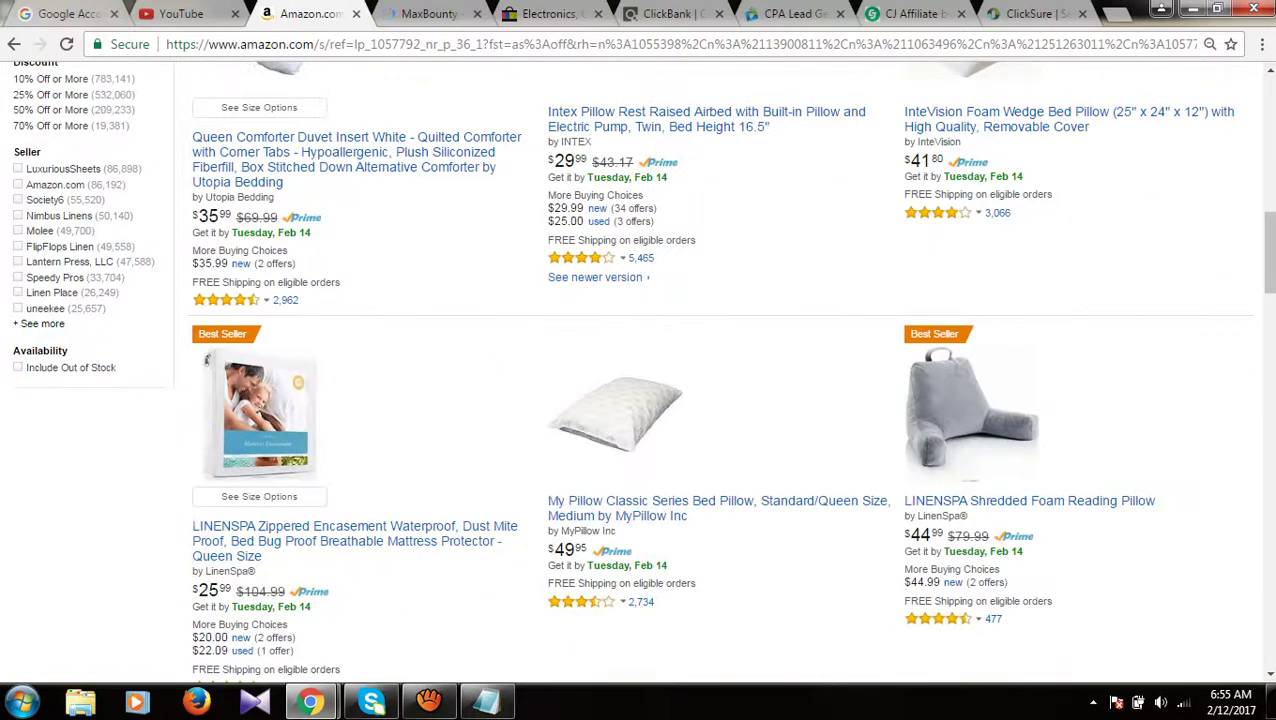
pyautogui.click(560, 512)
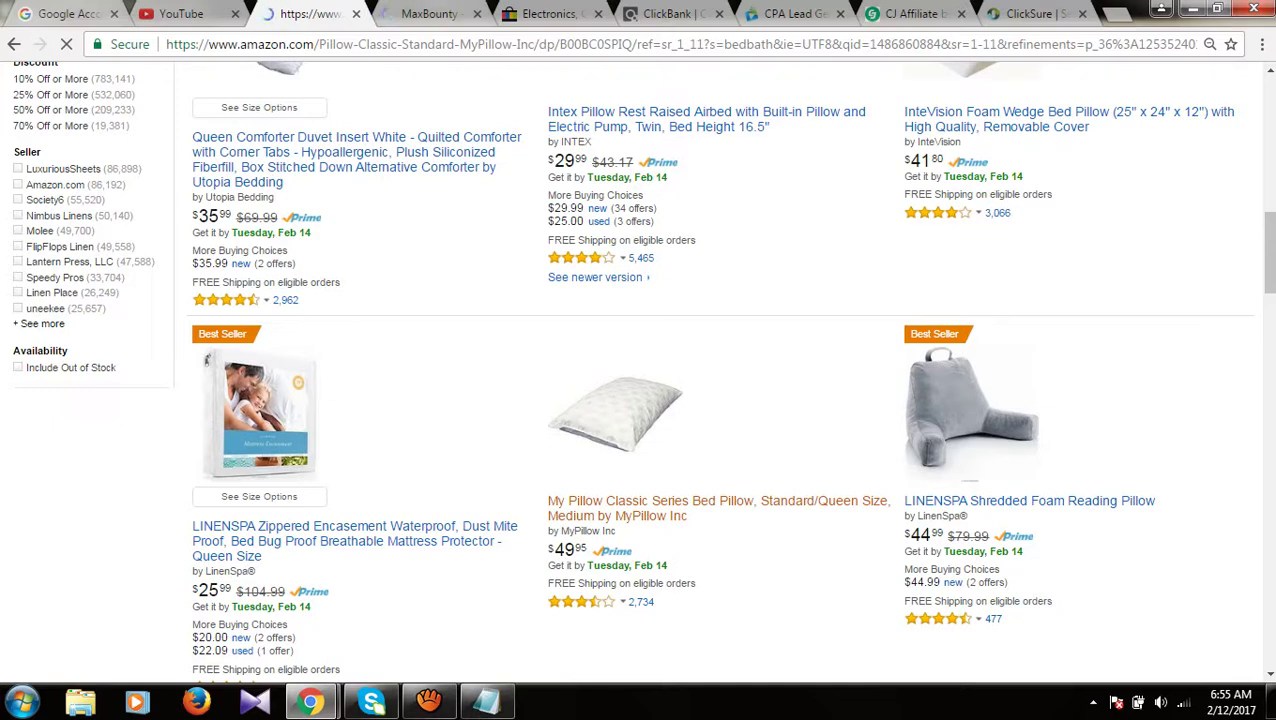
pyautogui.click(430, 13)
pyautogui.click(314, 13)
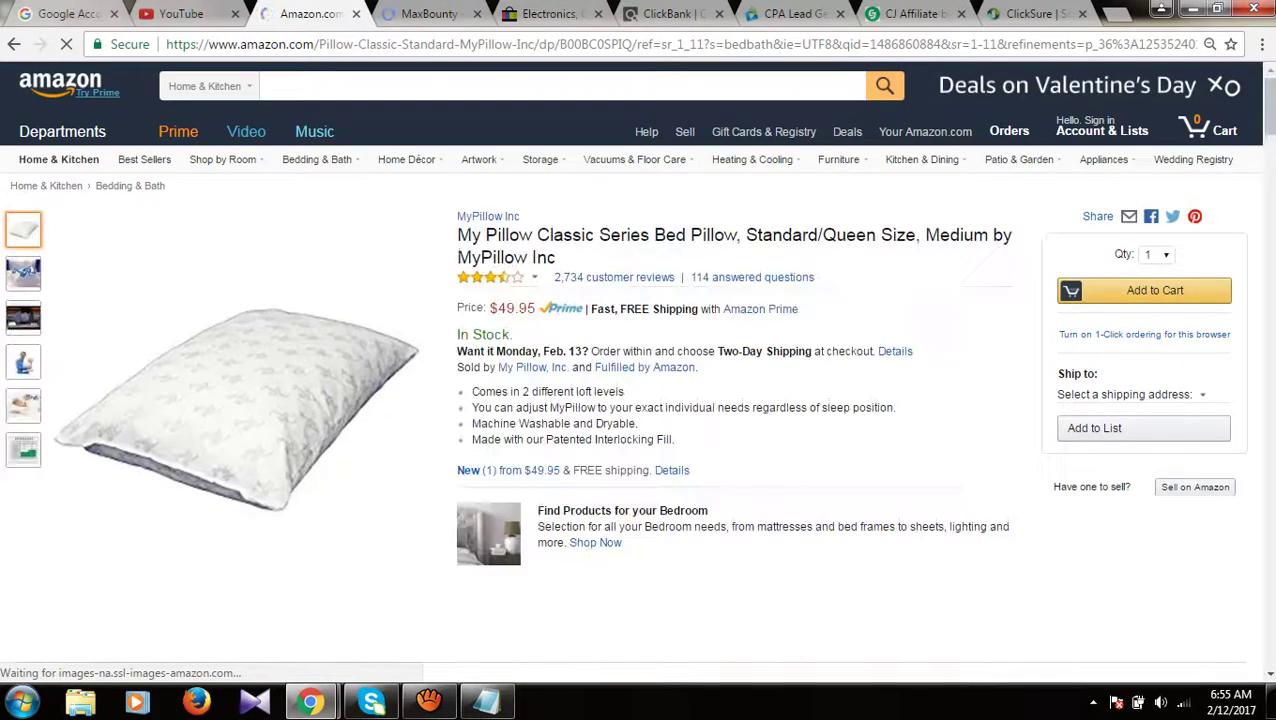
# Step: Review the pillow's product page, including its price, rating, customer reviews and bulleted feature list
pyautogui.scroll(-1, 640, 380)
pyautogui.scroll(-1, 637, 380)
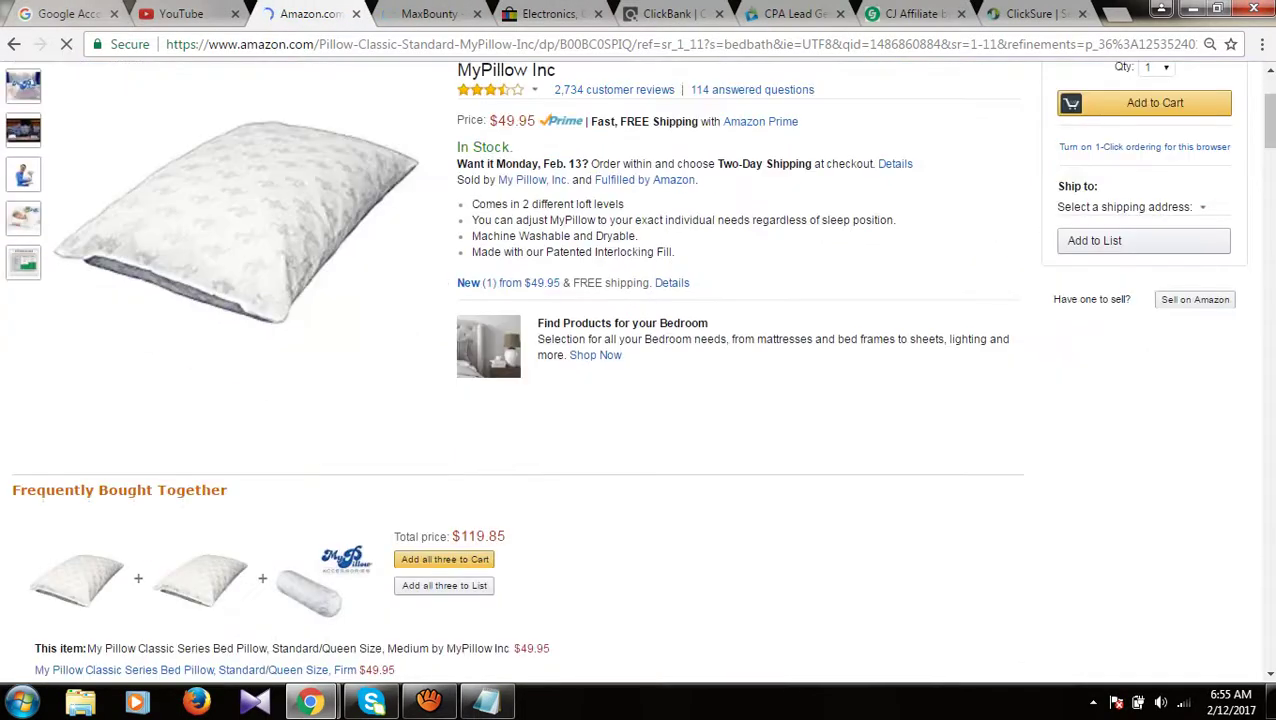
pyautogui.scroll(2, 637, 380)
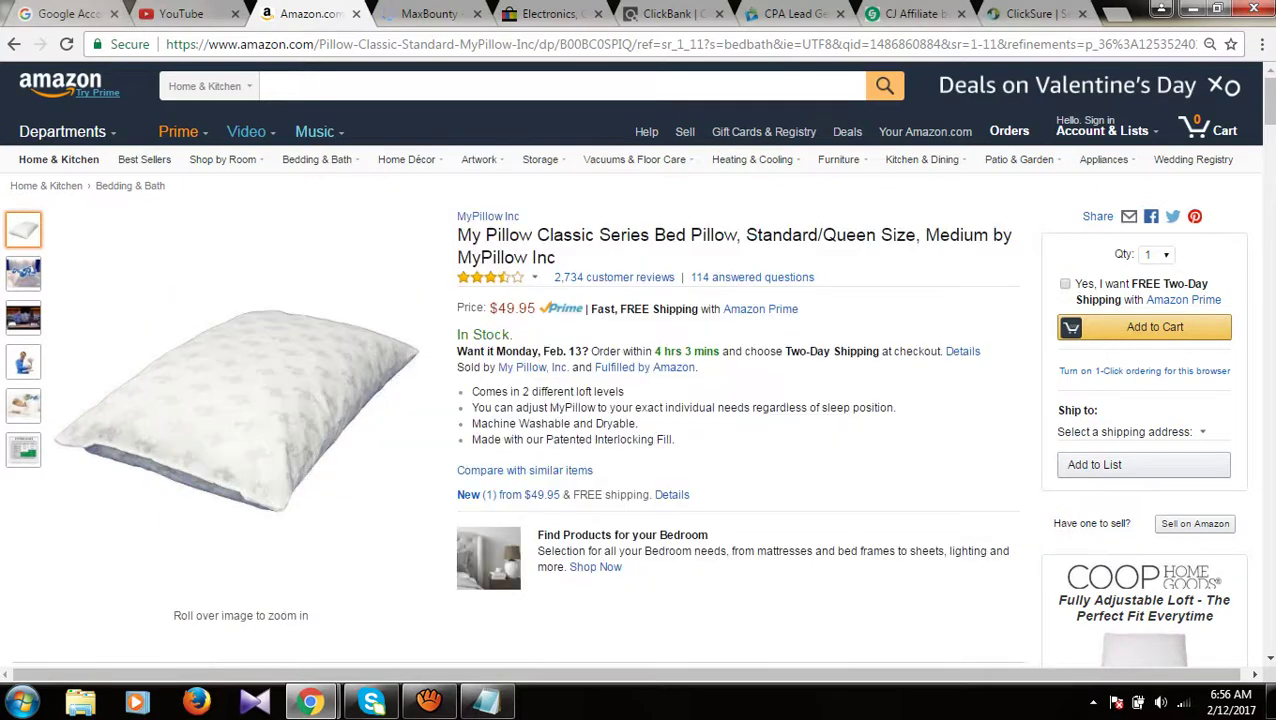
pyautogui.scroll(-2, 638, 363)
pyautogui.scroll(1, 638, 363)
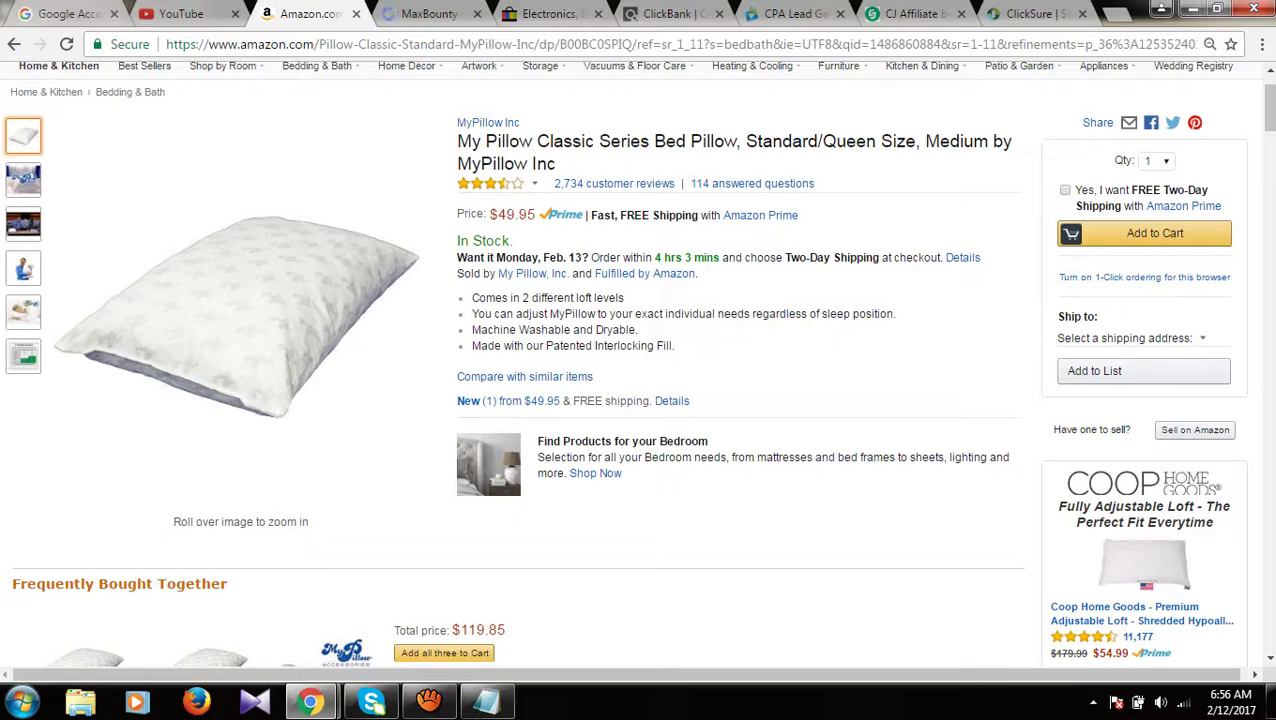
pyautogui.moveTo(472, 297); pyautogui.dragTo(674, 346)
pyautogui.click(674, 346)
pyautogui.scroll(1, 638, 363)
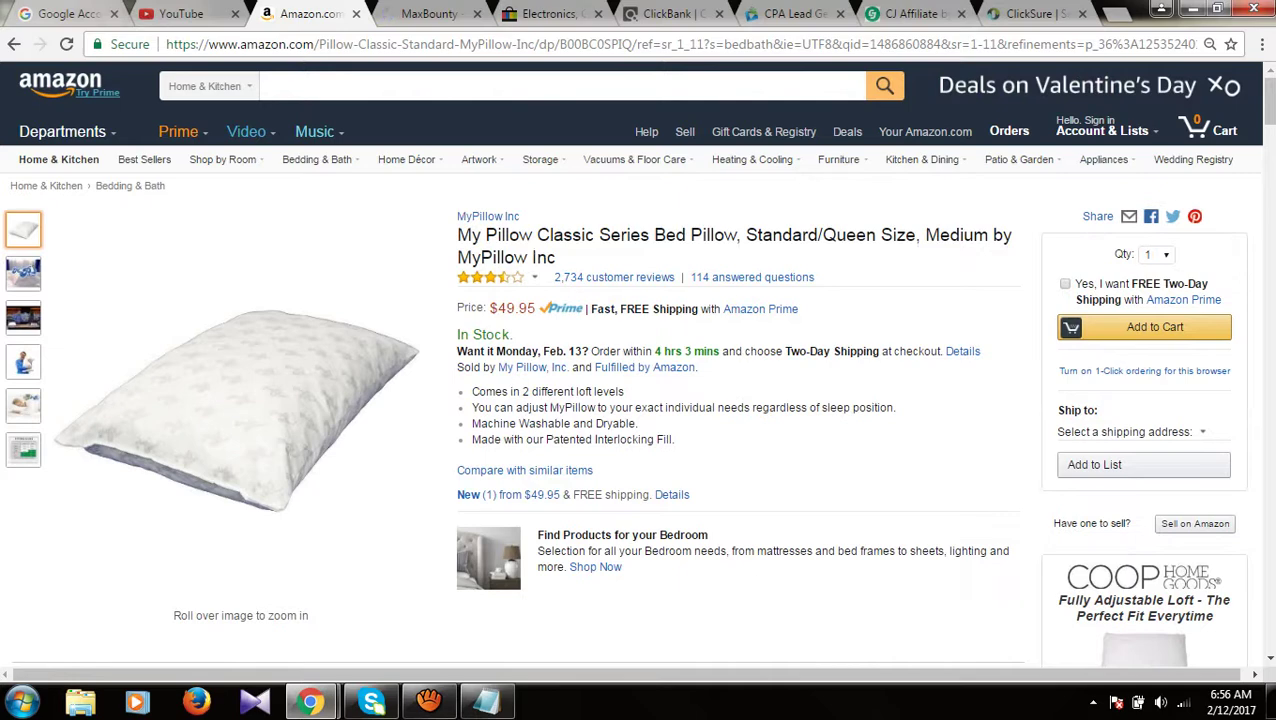
# Step: Open a new browser tab and load google.com/gmail/ in it
pyautogui.hotkey('ctrl', 't')
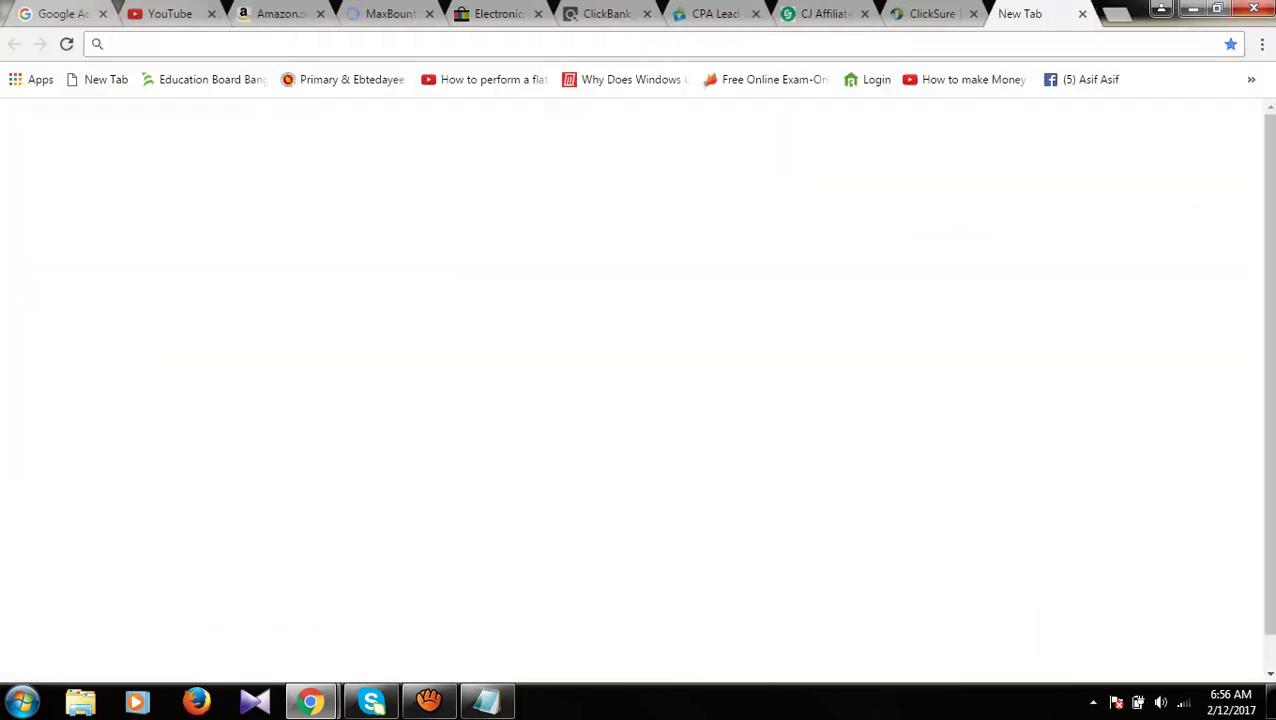
pyautogui.write('gooo')
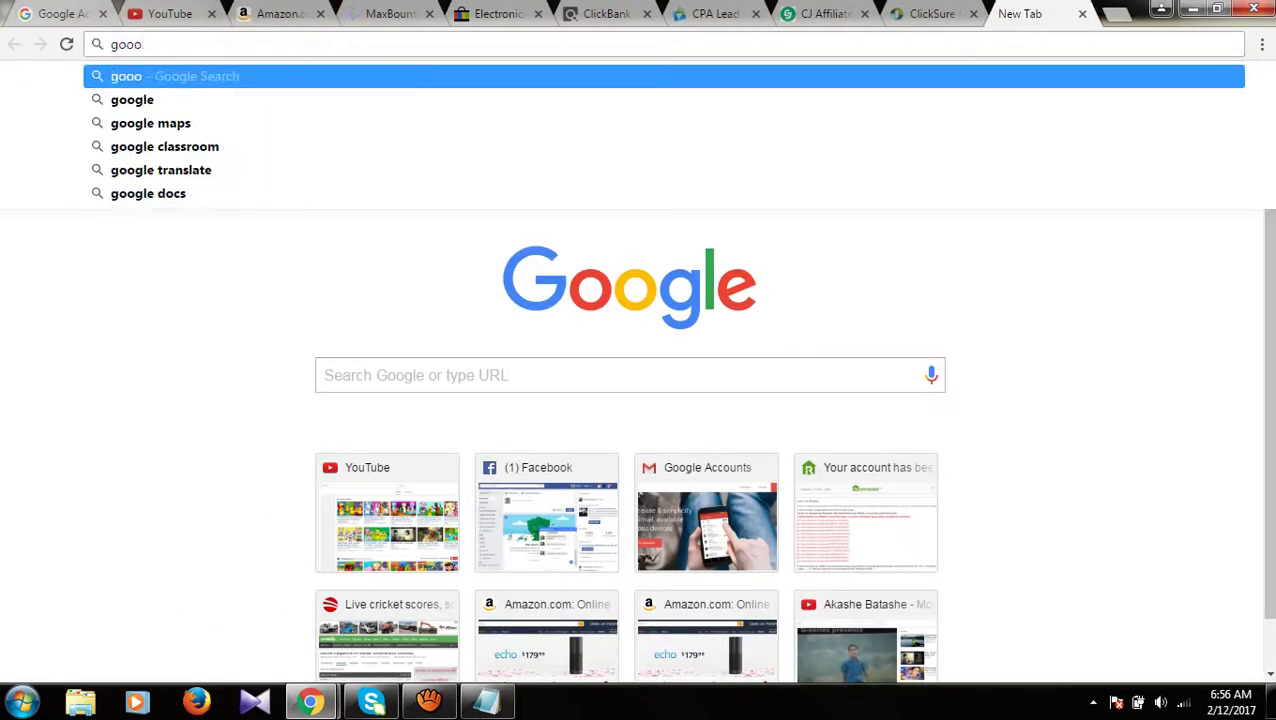
pyautogui.press('BackSpace')
pyautogui.write('gle.com/gmail/')
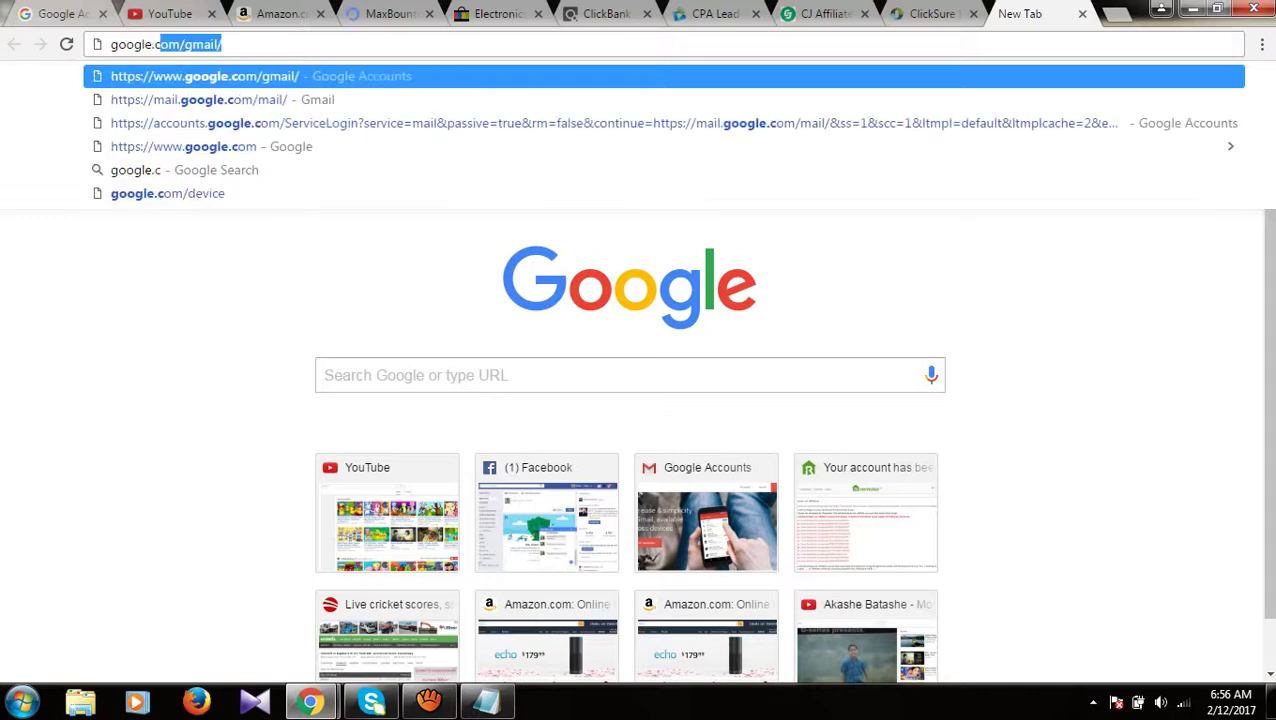
pyautogui.press('Return')
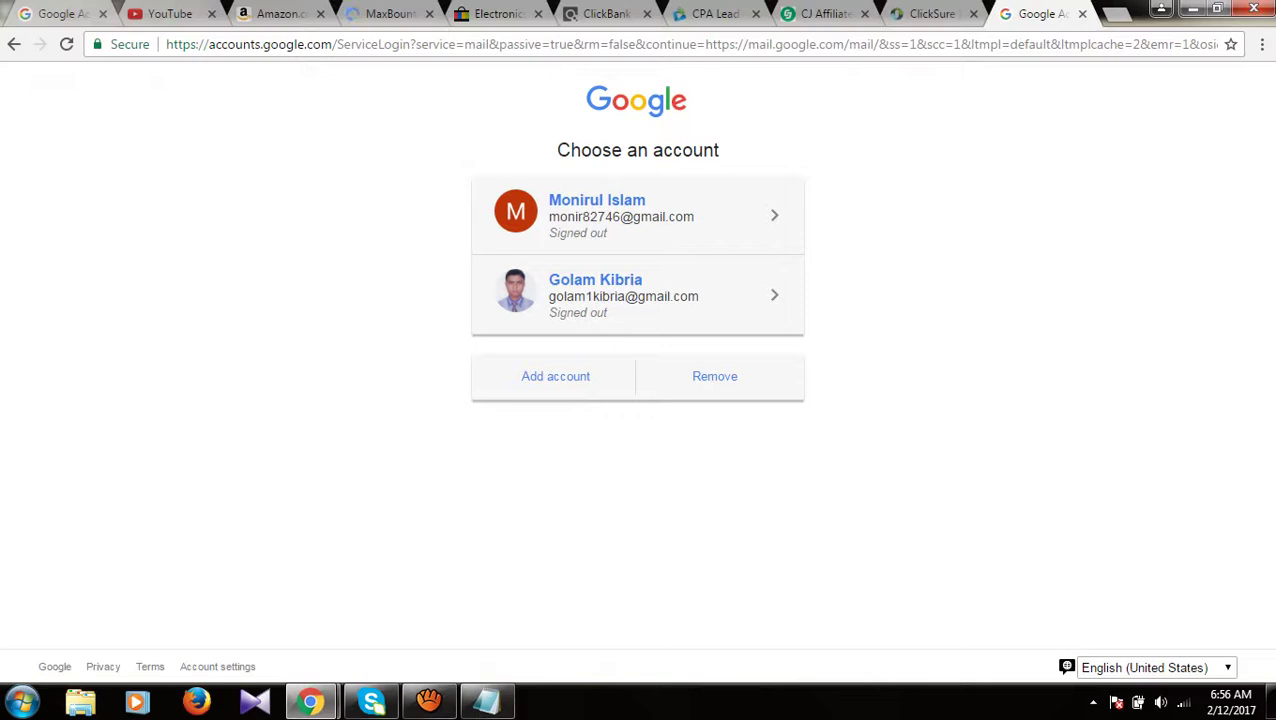
# Step: Load the google.com home page in place of the Google account chooser
pyautogui.click(712, 43)
pyautogui.write('g')
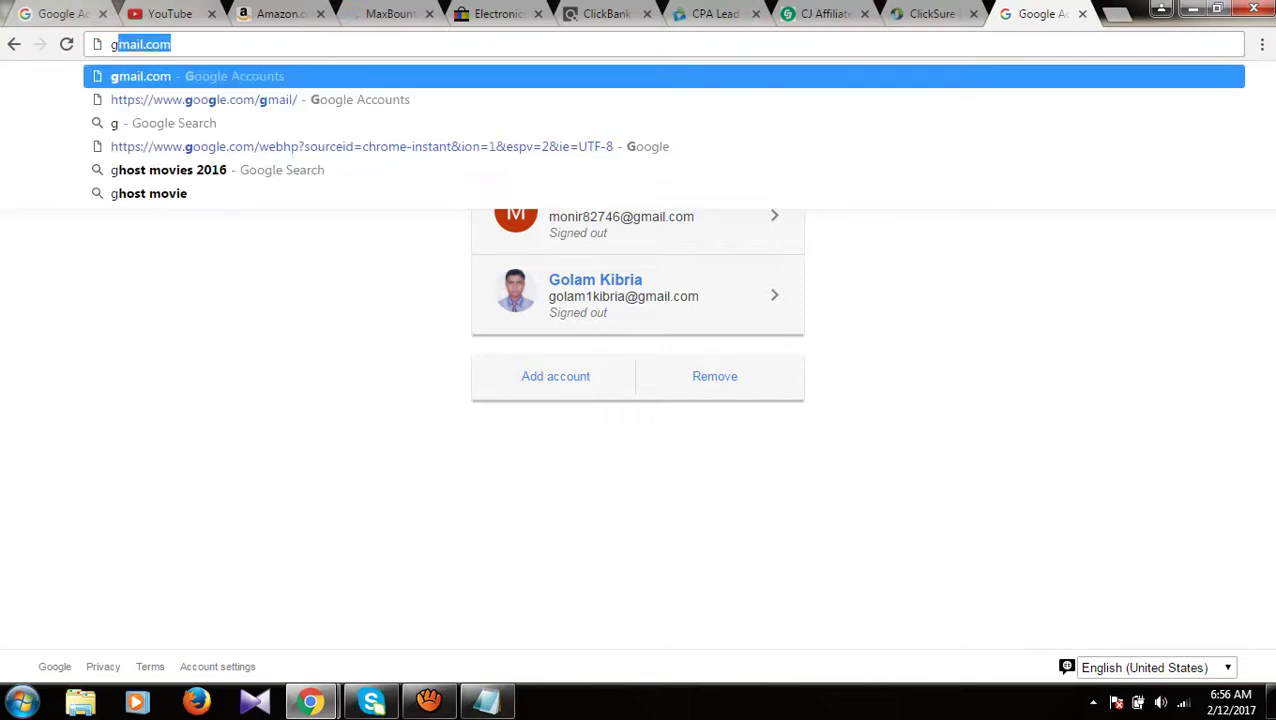
pyautogui.write('oo')
pyautogui.press('Right')
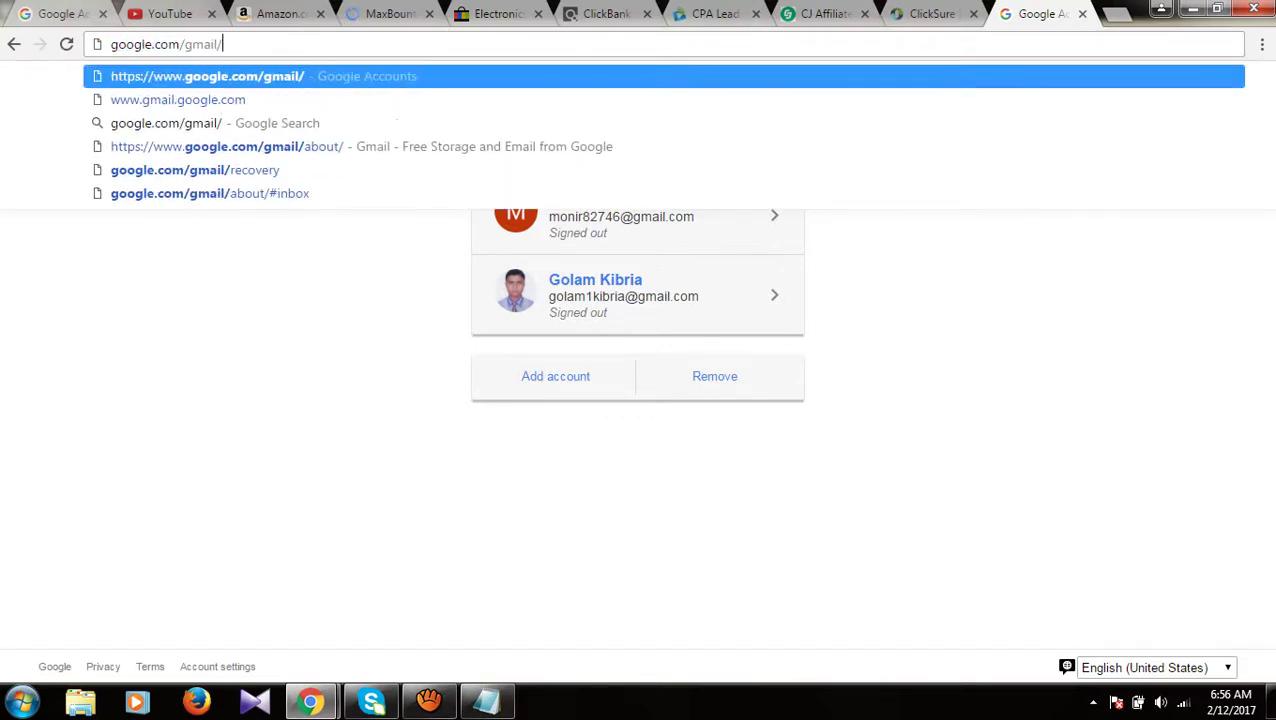
pyautogui.press('BackSpace')
pyautogui.press('BackSpace')
pyautogui.press('BackSpace')
pyautogui.press('BackSpace')
pyautogui.press('BackSpace')
pyautogui.press('BackSpace')
pyautogui.press('BackSpace')
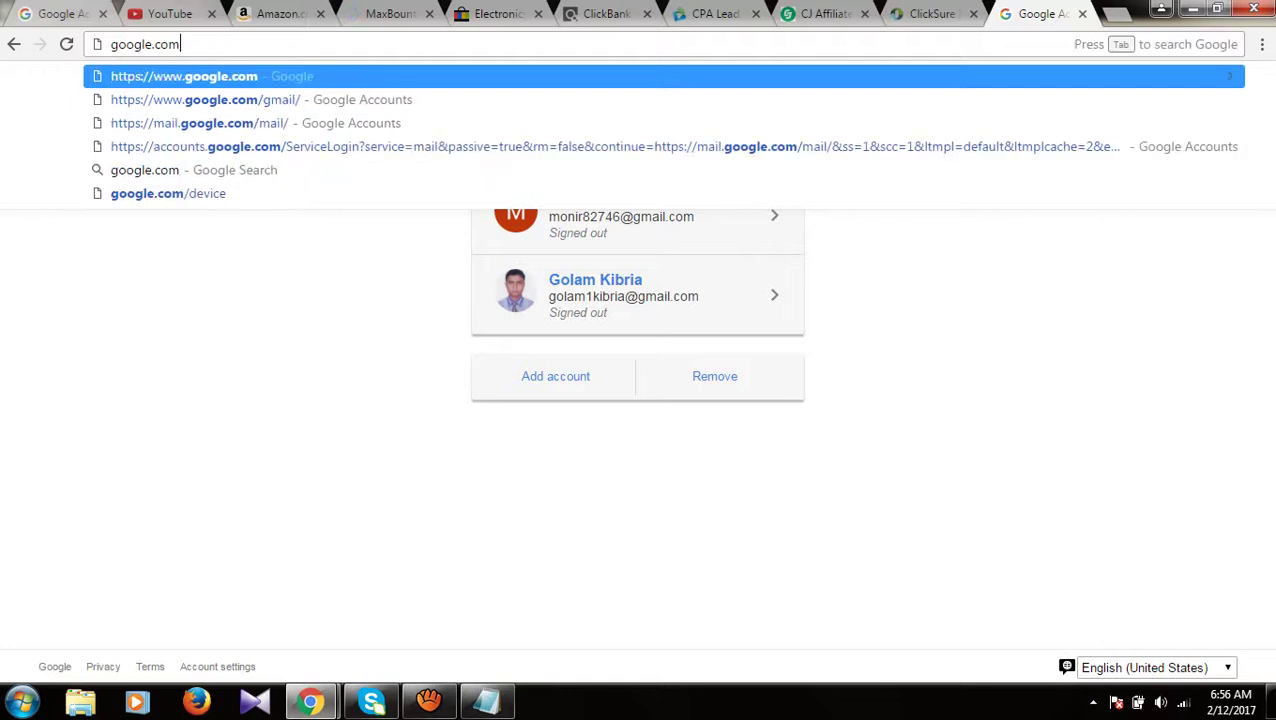
pyautogui.press('Return')
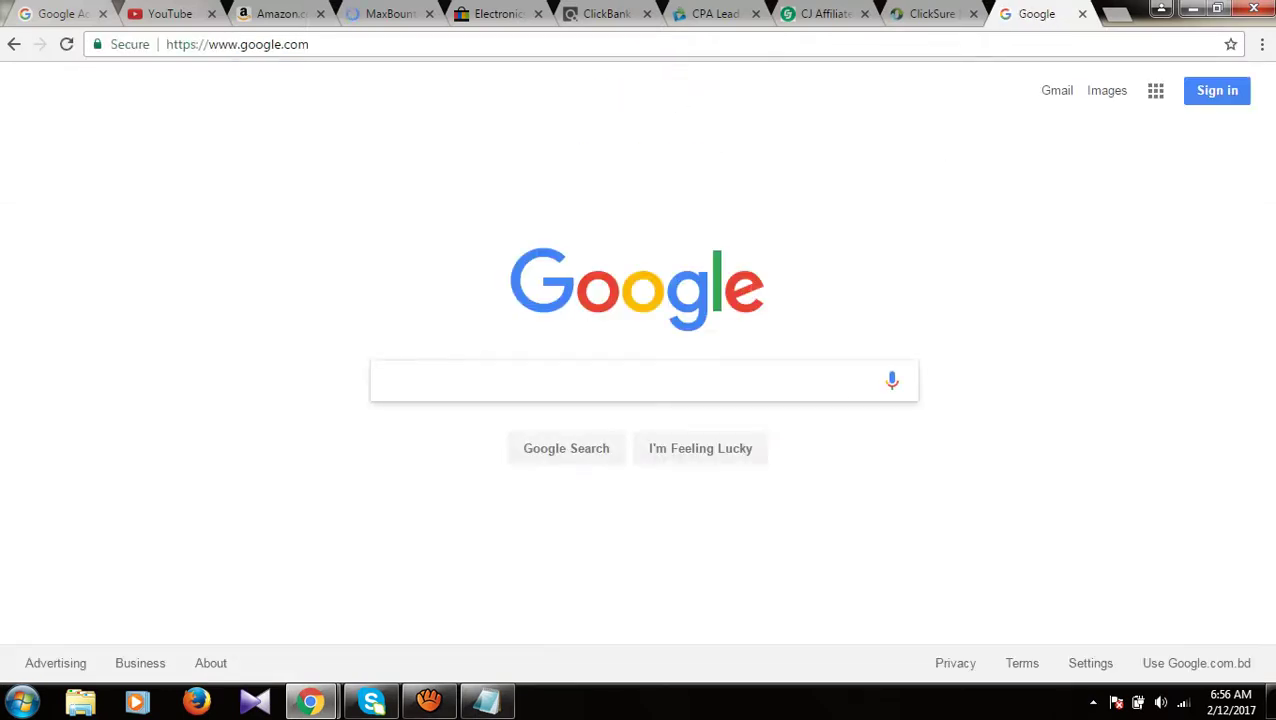
# Step: Search Google for "pillow"
pyautogui.write('pillow')
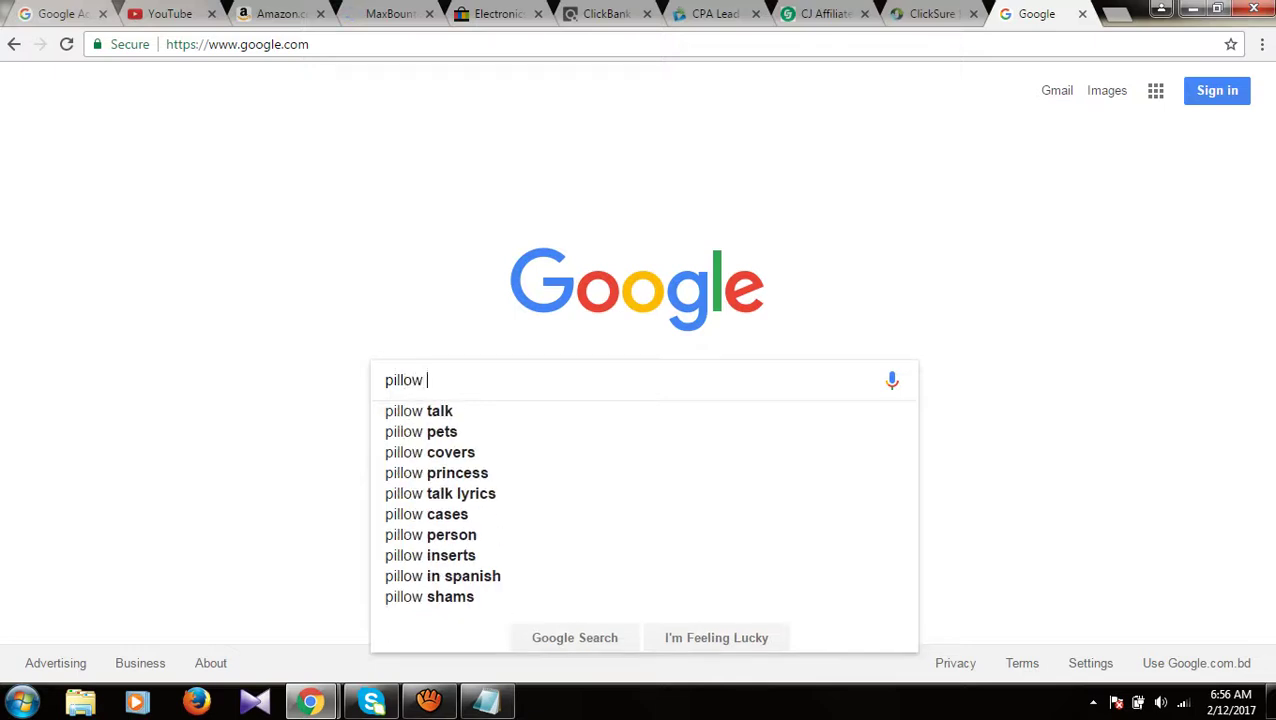
pyautogui.press('Return')
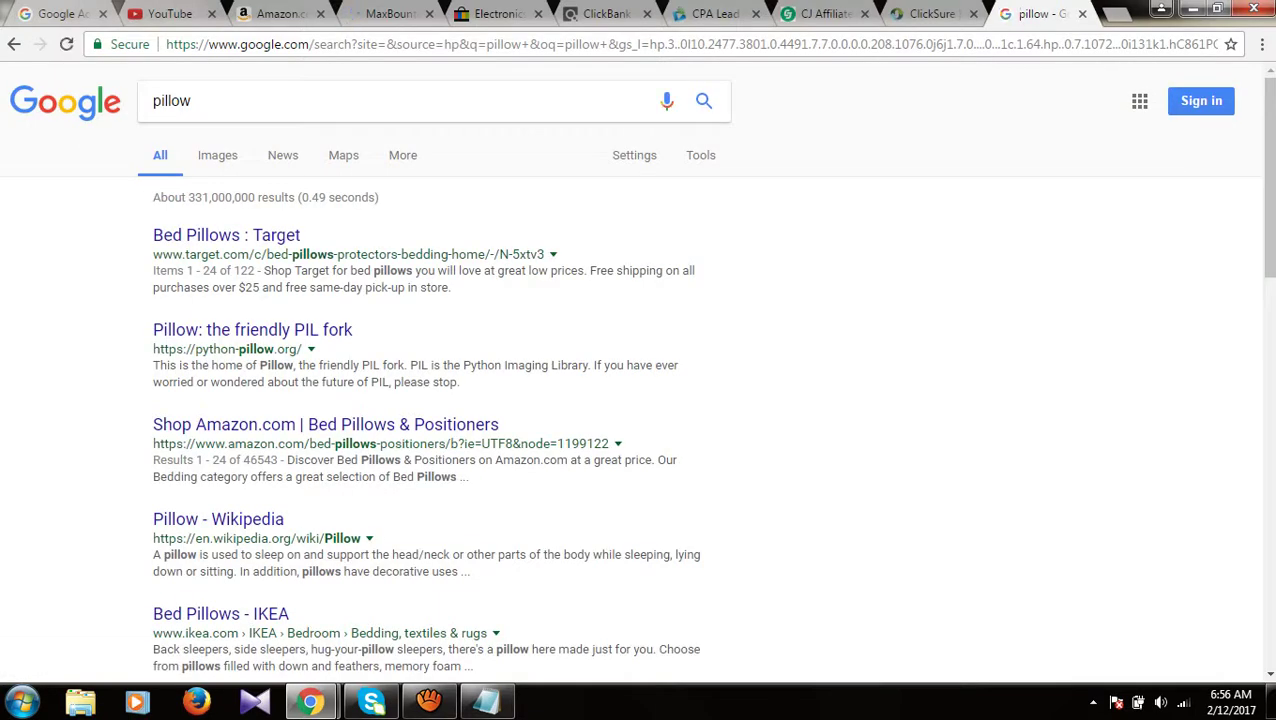
pyautogui.click(191, 101)
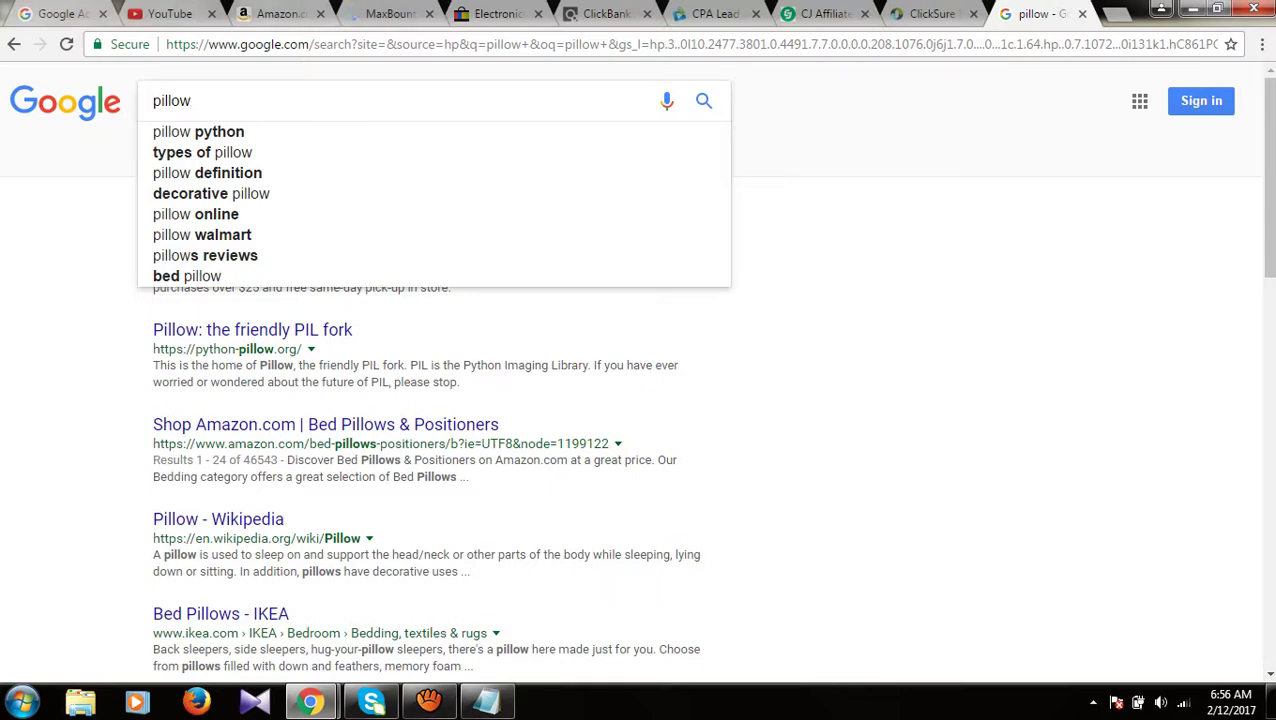
# Step: Copy the words "Bed Pillow" from the product title on the Amazon page
pyautogui.hotkey('ctrl', '3')
pyautogui.press('Tab')
pyautogui.press('Tab')
pyautogui.press('Tab')
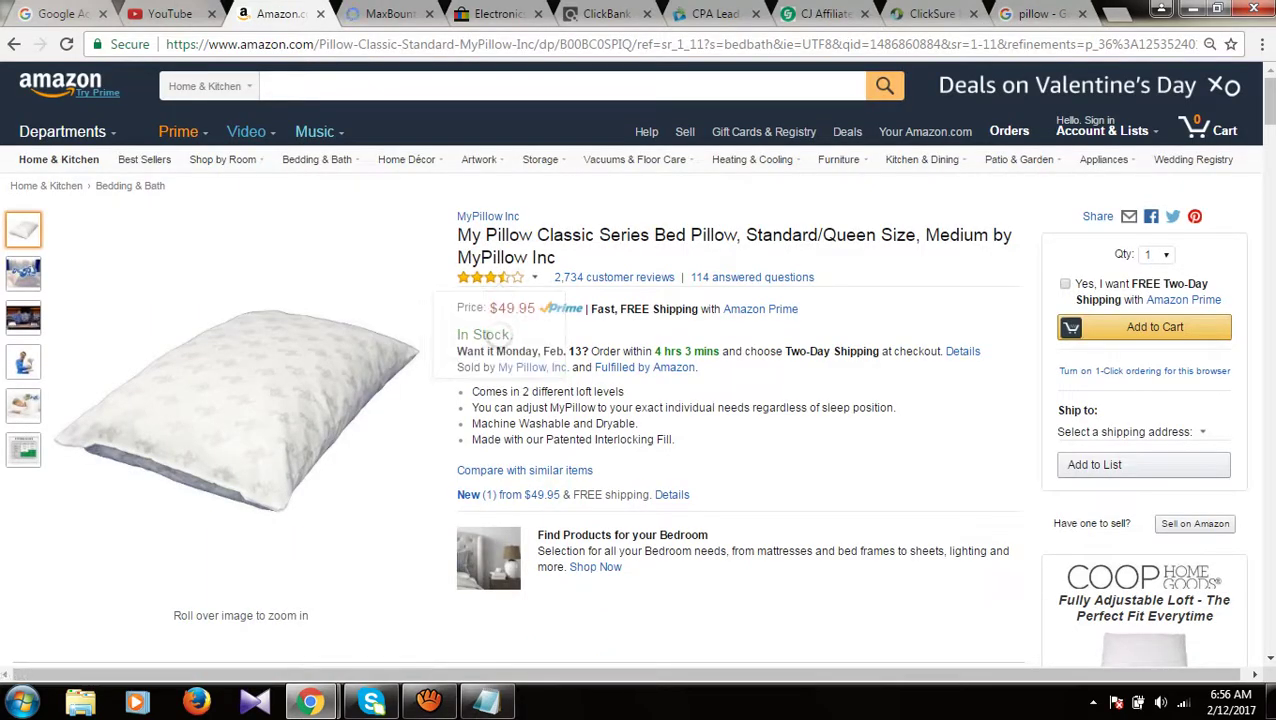
pyautogui.moveTo(736, 235); pyautogui.dragTo(649, 235)
pyautogui.hotkey('ctrl', 'c')
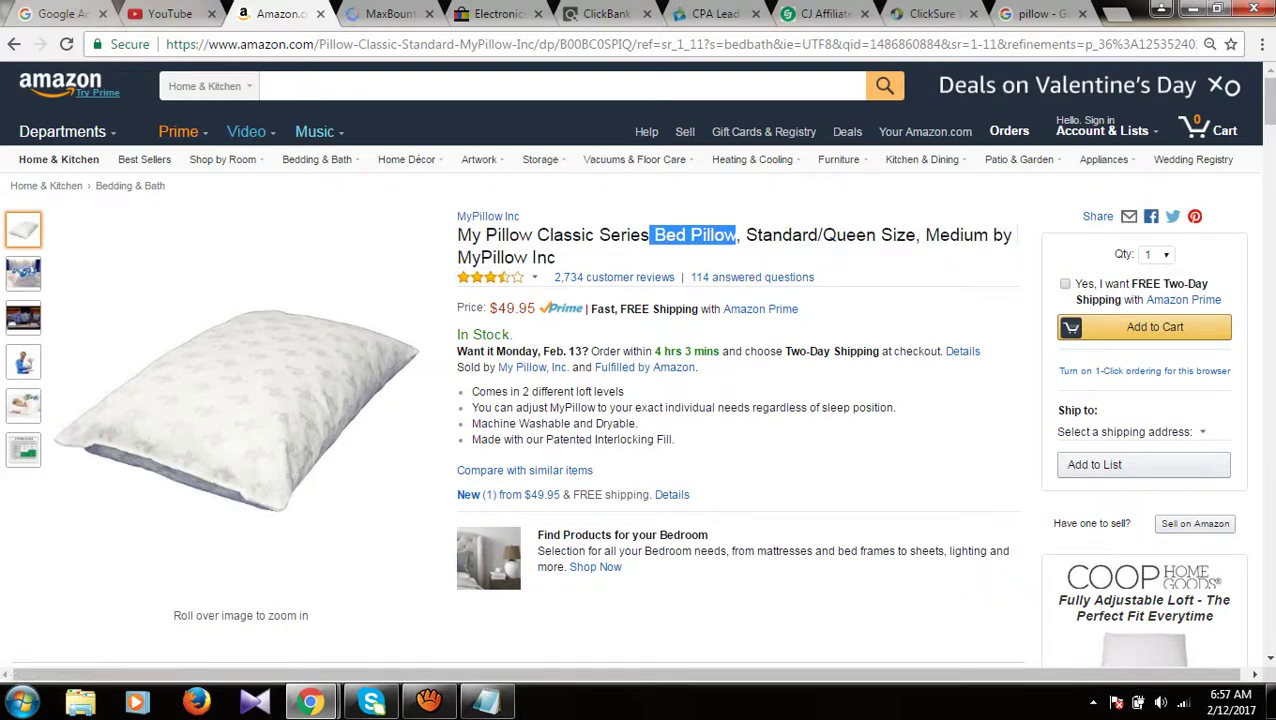
# Step: Replace the Google query with the copied text "Bed Pillow" and run the search
pyautogui.hotkey('ctrl', '9')
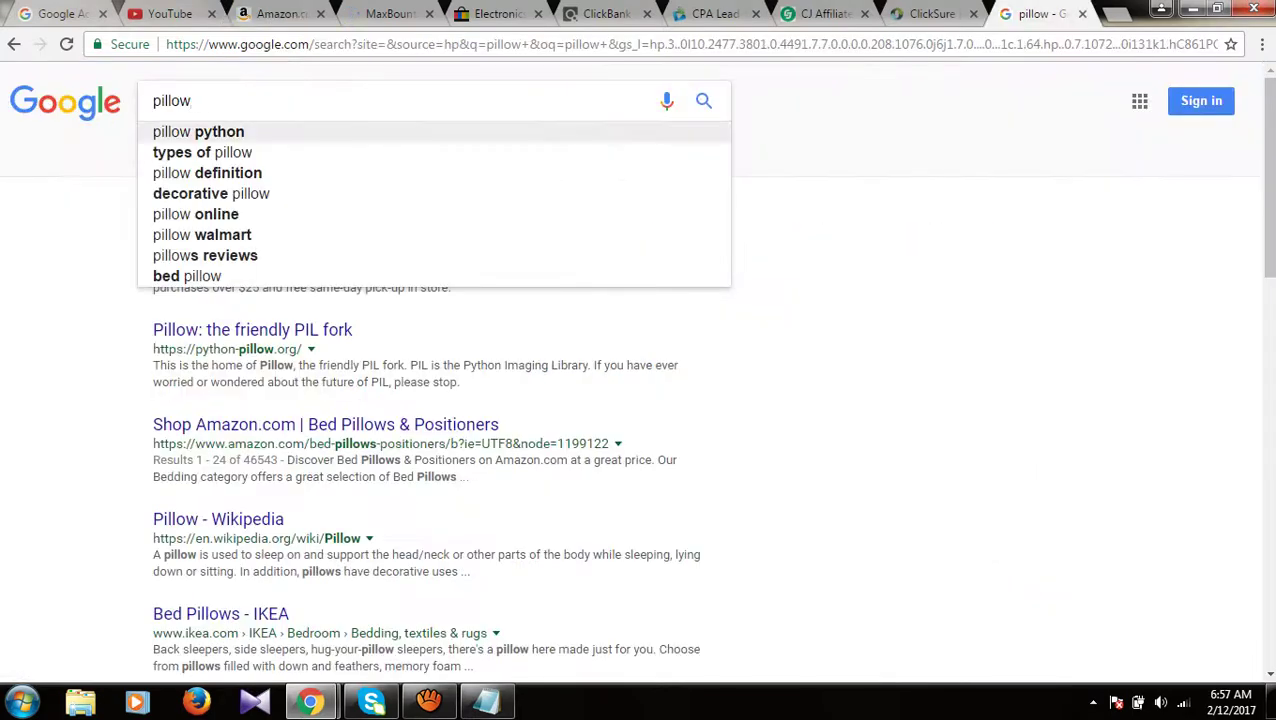
pyautogui.moveTo(192, 101); pyautogui.dragTo(112, 101)
pyautogui.hotkey('ctrl', 'v')
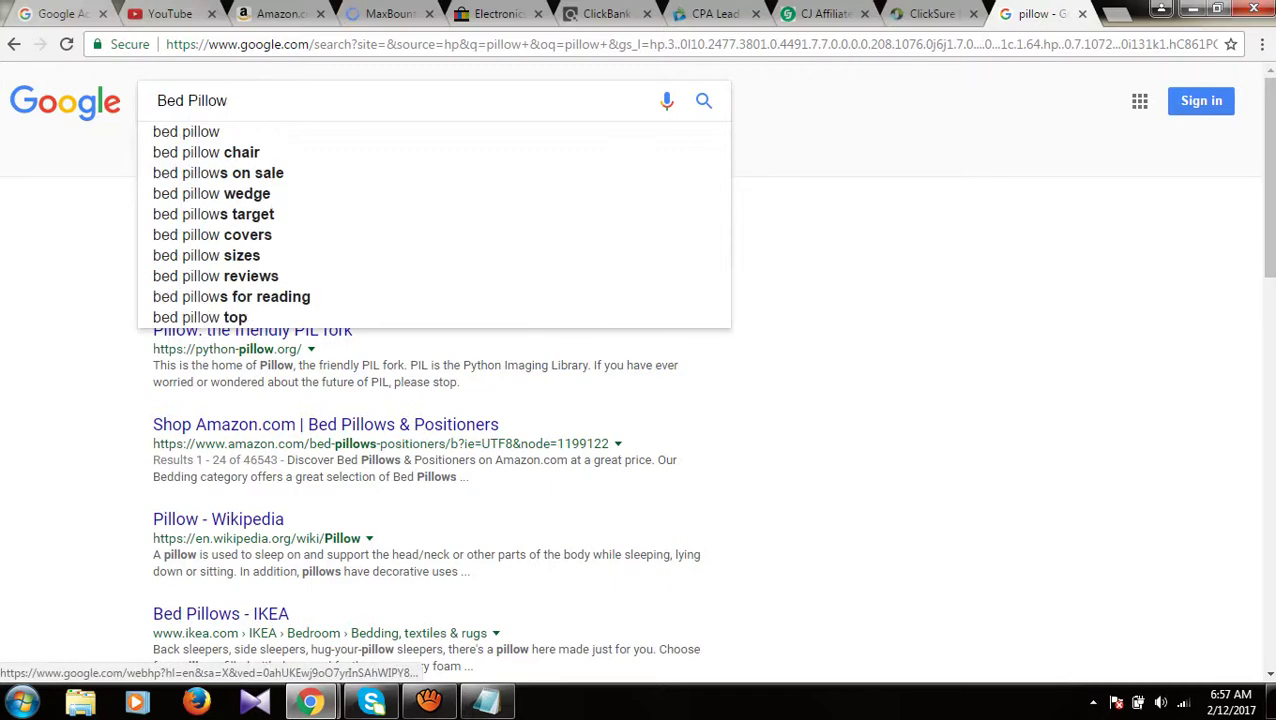
pyautogui.press('Return')
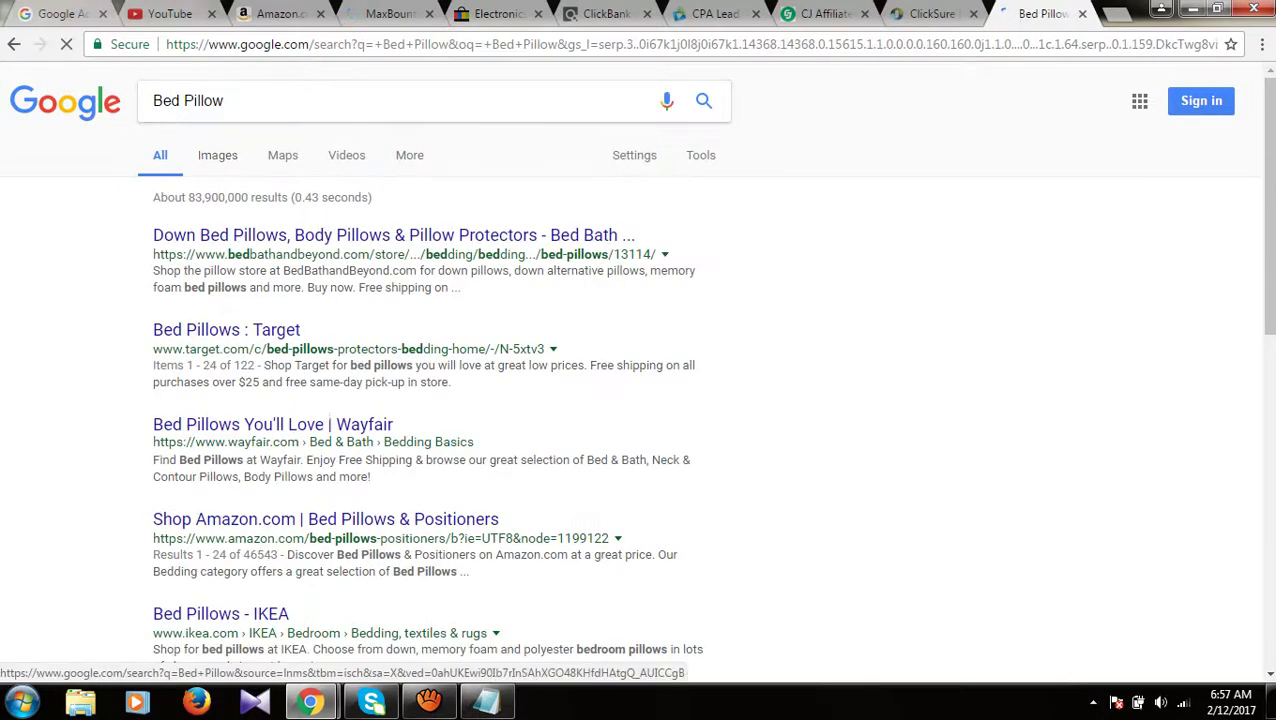
# Step: Browse the Google image results for Bed Pillow
pyautogui.click(217, 155)
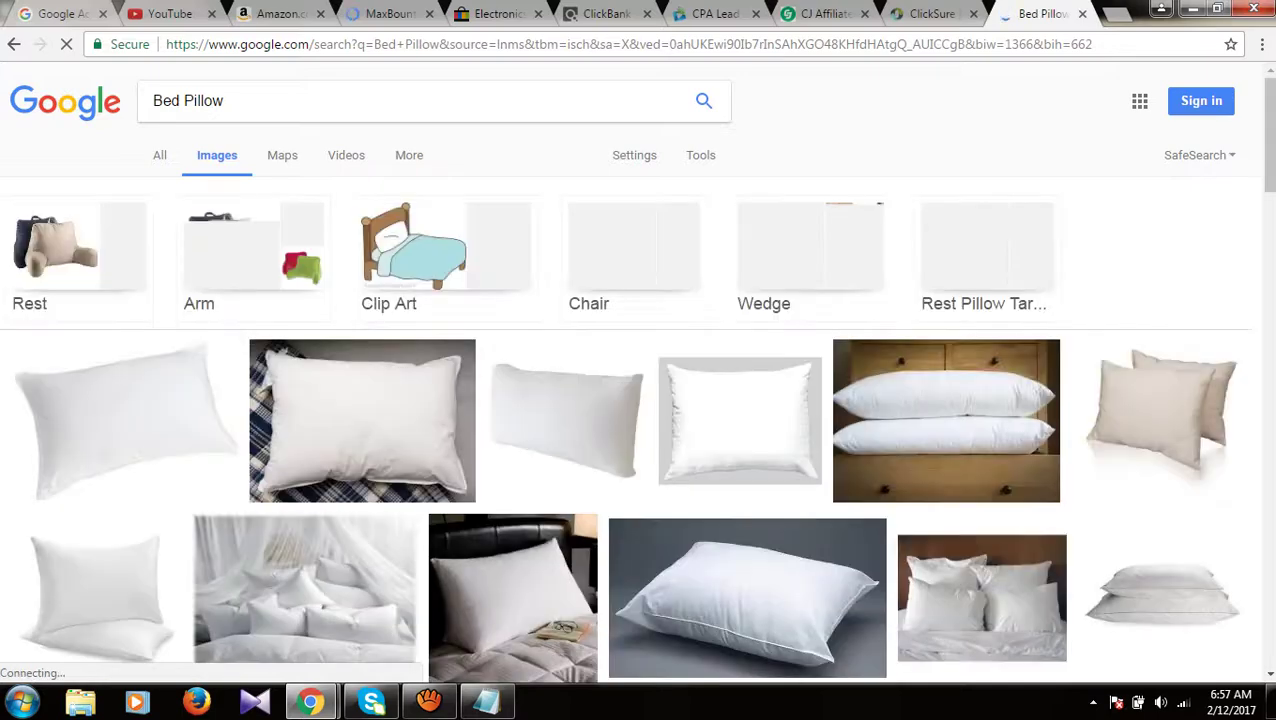
pyautogui.scroll(-12, 638, 400)
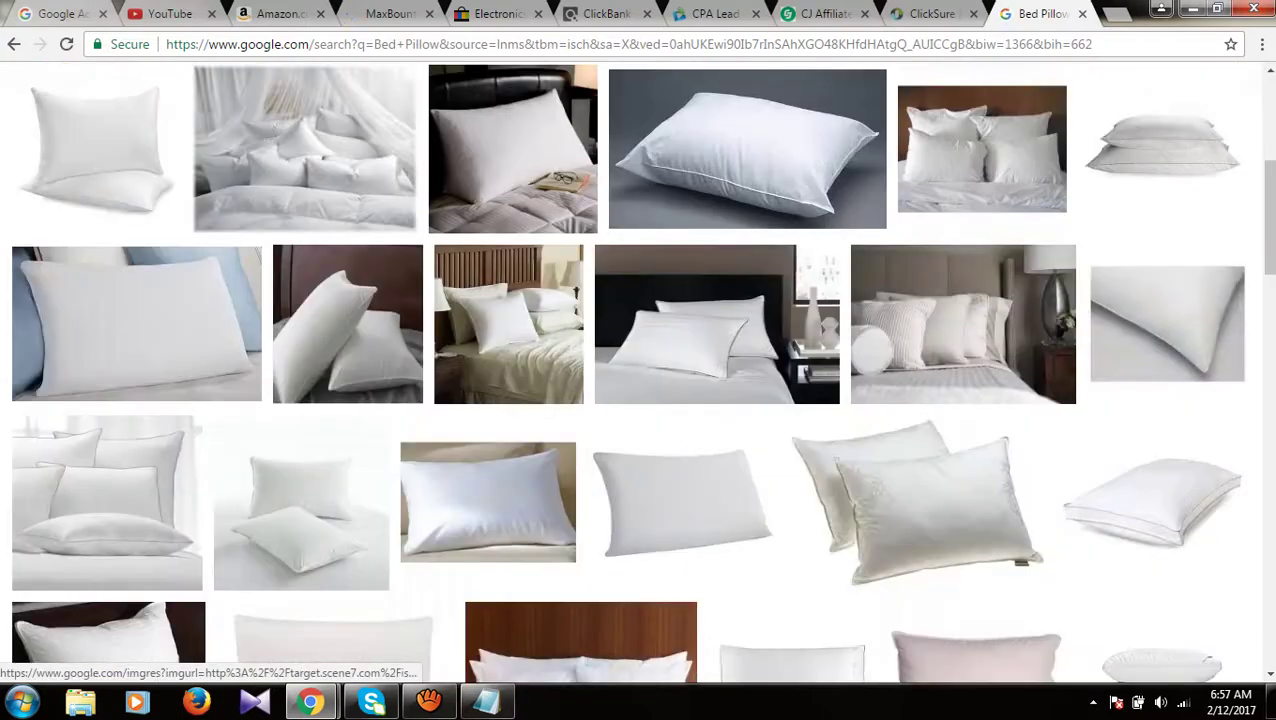
pyautogui.scroll(-15, 638, 372)
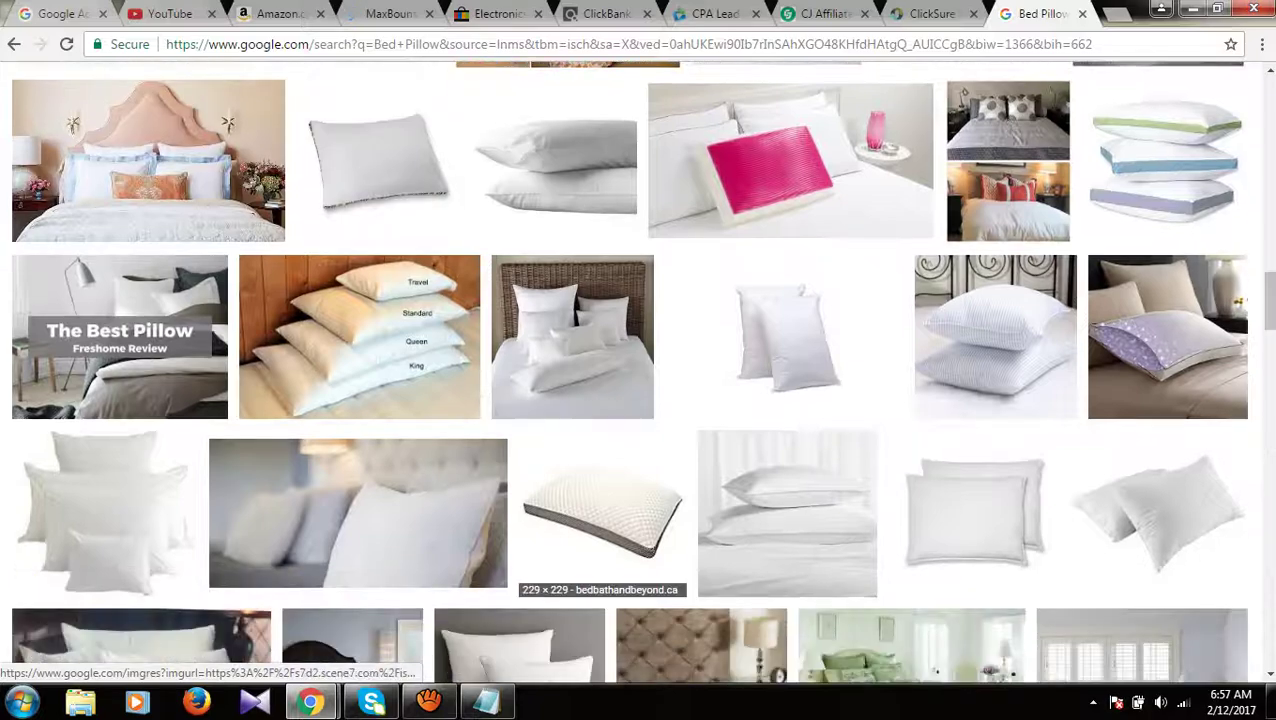
pyautogui.scroll(-3, 638, 372)
pyautogui.scroll(-3, 600, 290)
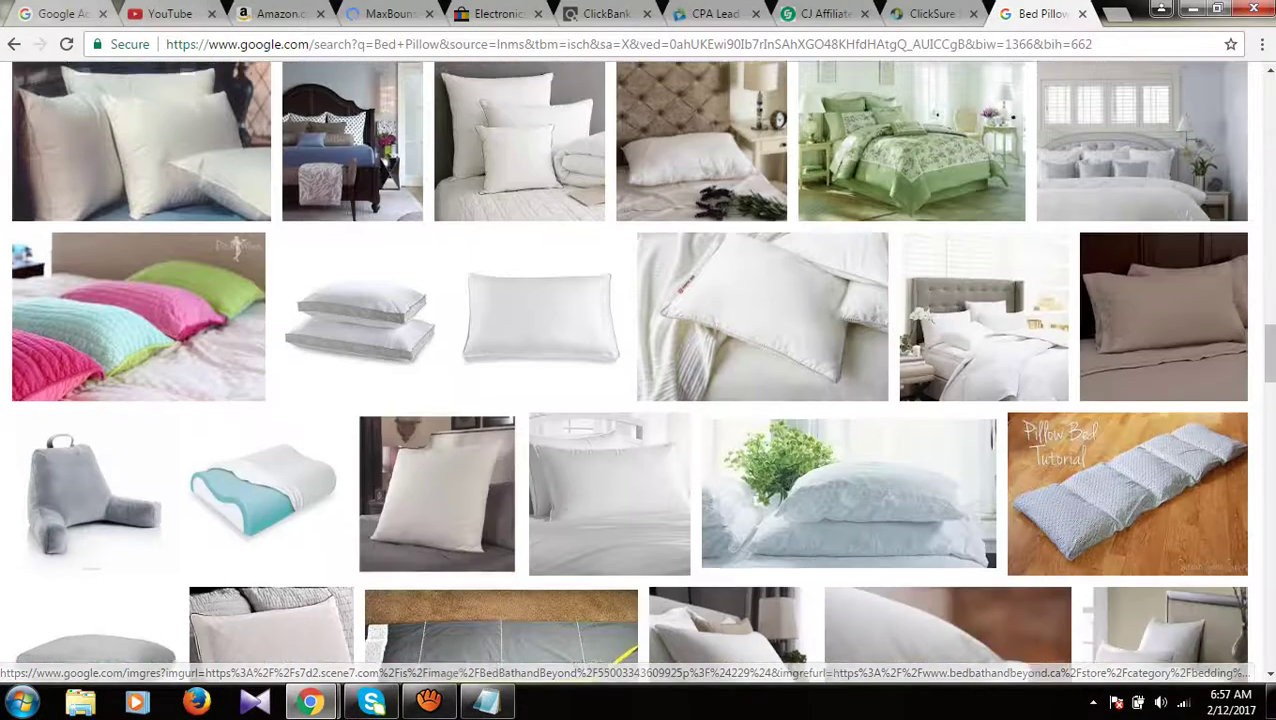
pyautogui.scroll(18, 600, 290)
pyautogui.scroll(10, 565, 420)
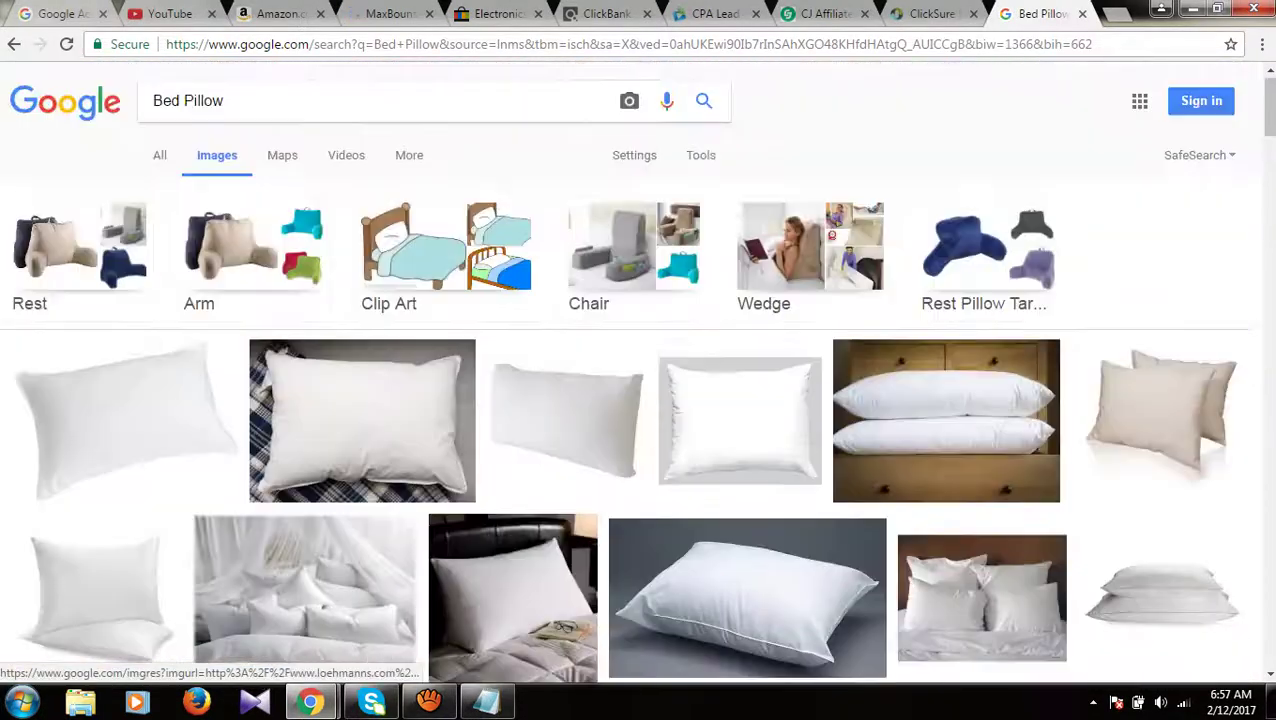
# Step: Return to all web results for Bed Pillow and open the IKEA Bed Pillows result in a new tab
pyautogui.click(160, 155)
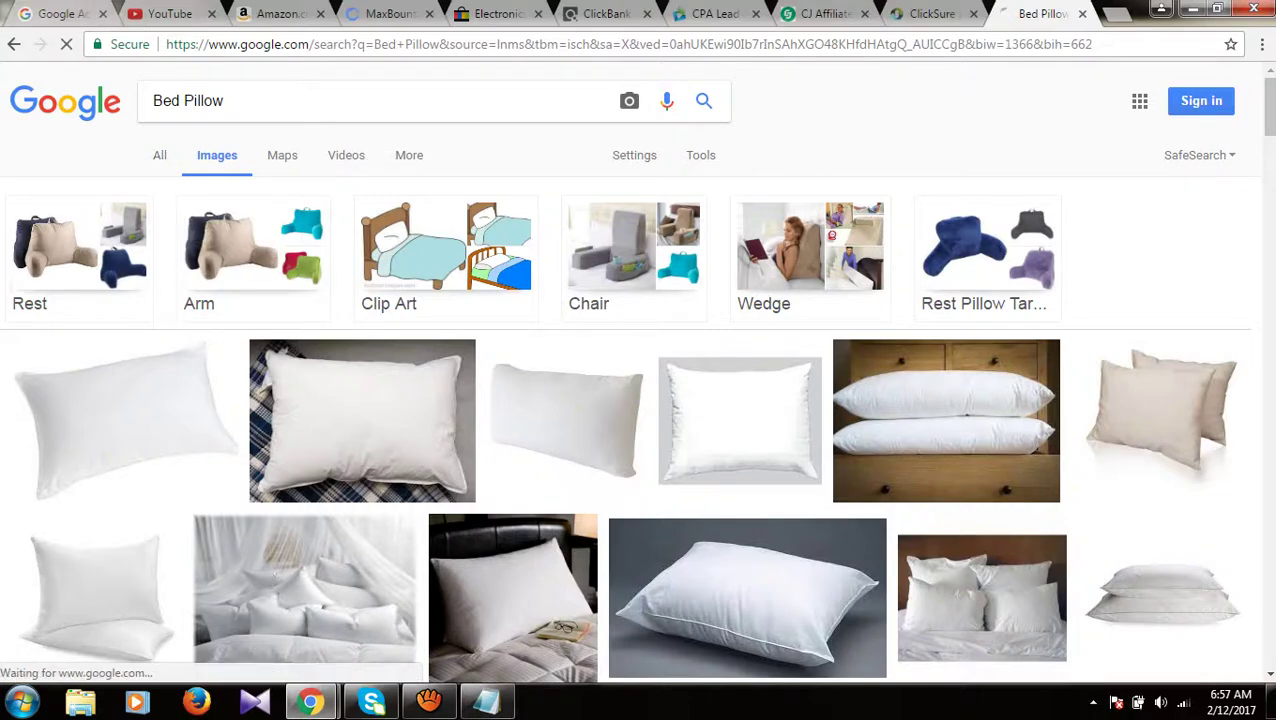
pyautogui.scroll(-3, 400, 370)
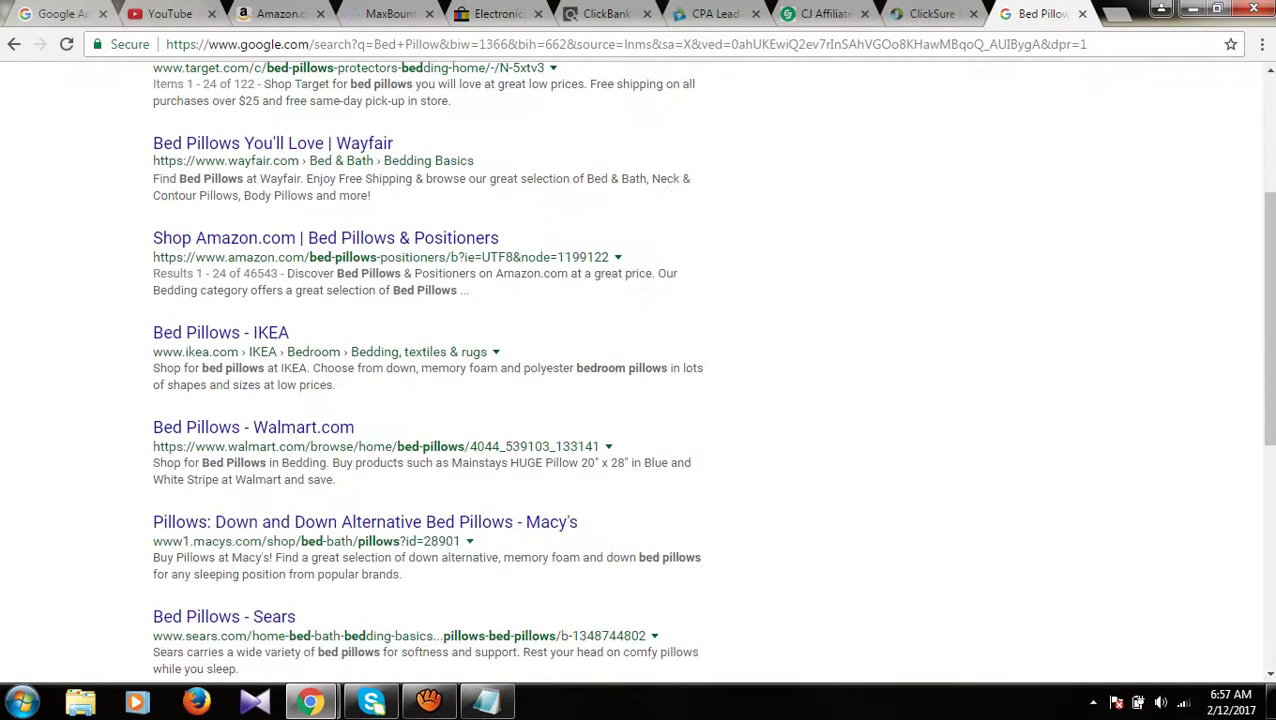
pyautogui.scroll(-1, 220, 240)
pyautogui.rightClick(238, 243)
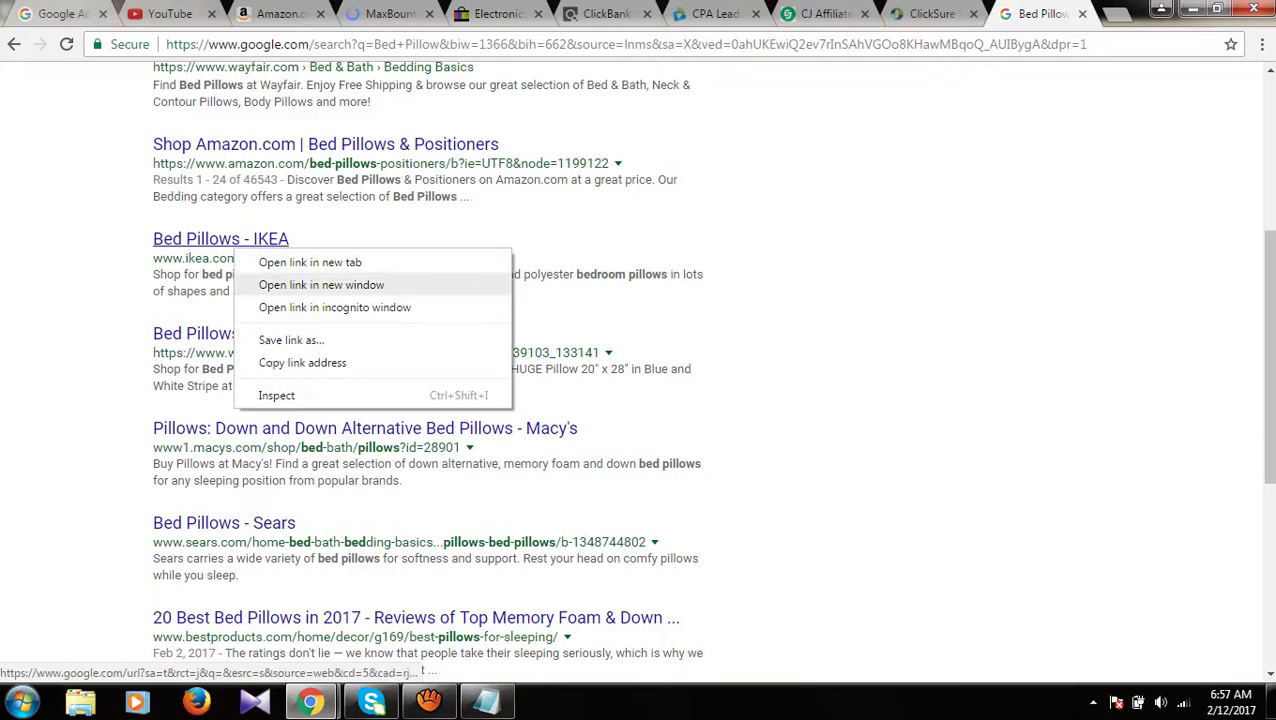
pyautogui.click(285, 259)
# Step: Open the "20 Best Bed Pillows in 2017" review result in a new tab
pyautogui.scroll(-4, 285, 259)
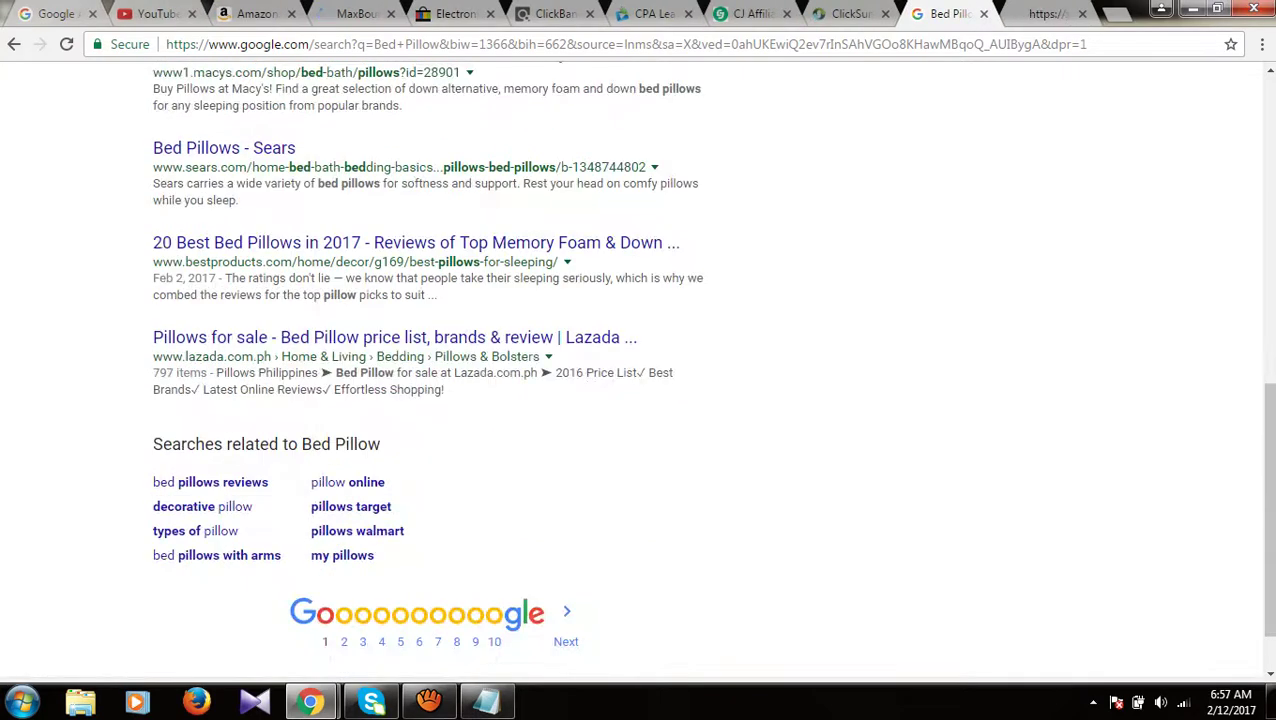
pyautogui.scroll(1, 640, 370)
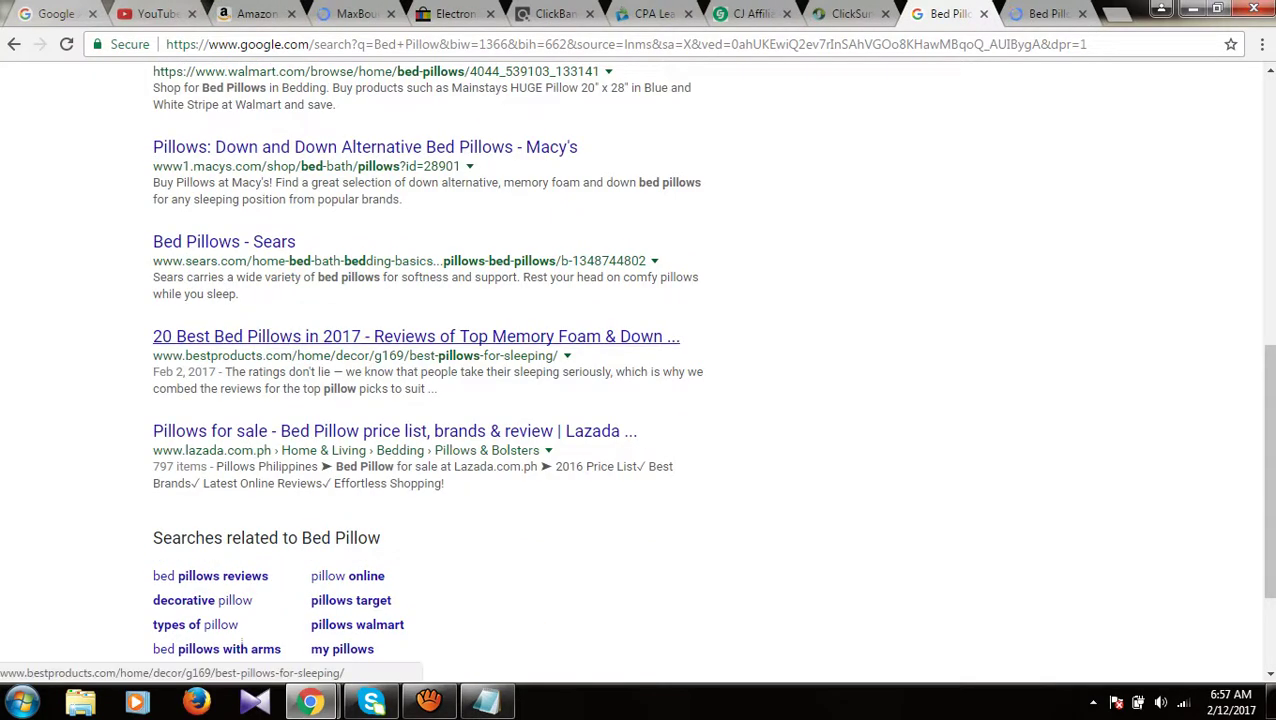
pyautogui.rightClick(277, 337)
pyautogui.click(355, 346)
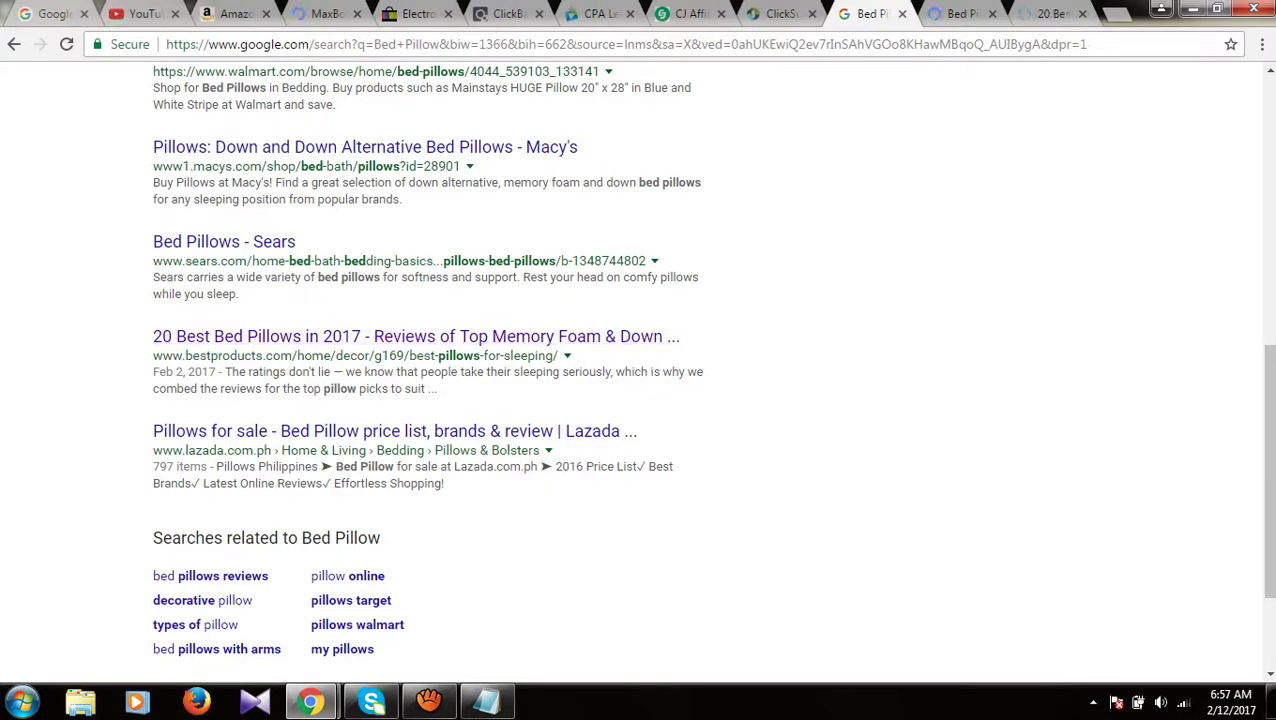
# Step: View the opened IKEA pillows page and check the screen recording status in aTube Catcher
pyautogui.hotkey('ctrl', 'Tab')
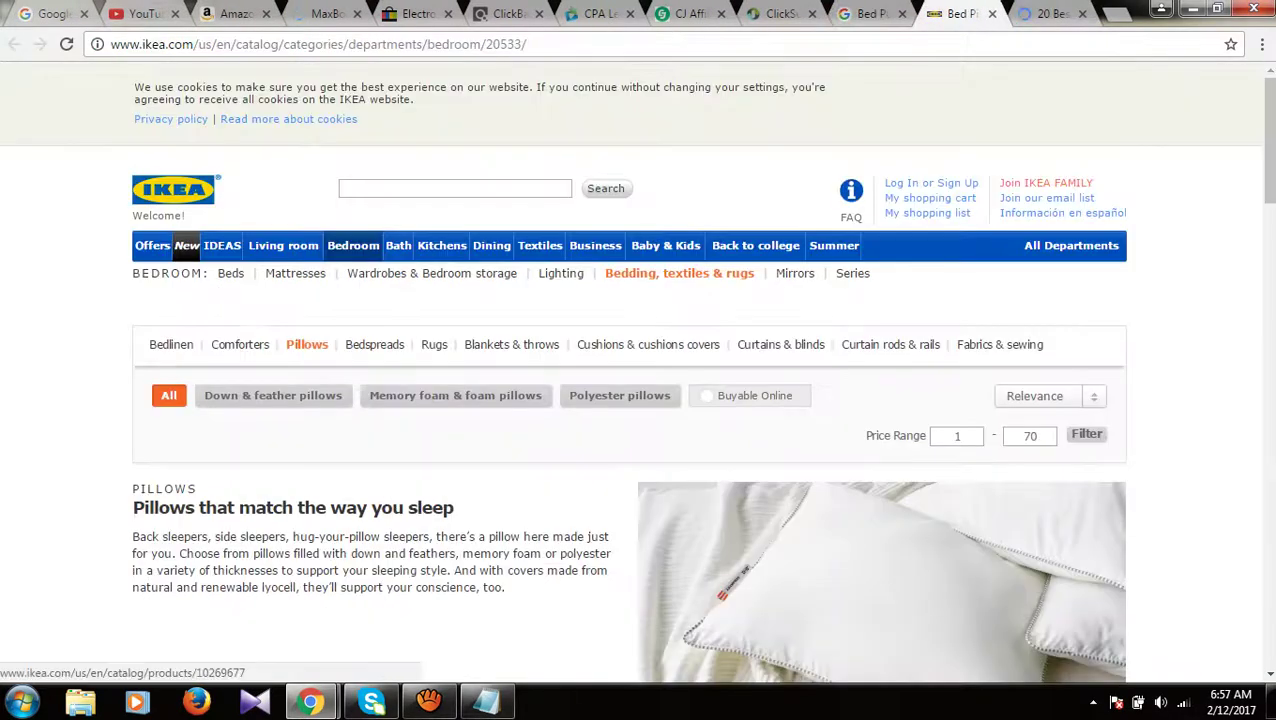
pyautogui.click(428, 701)
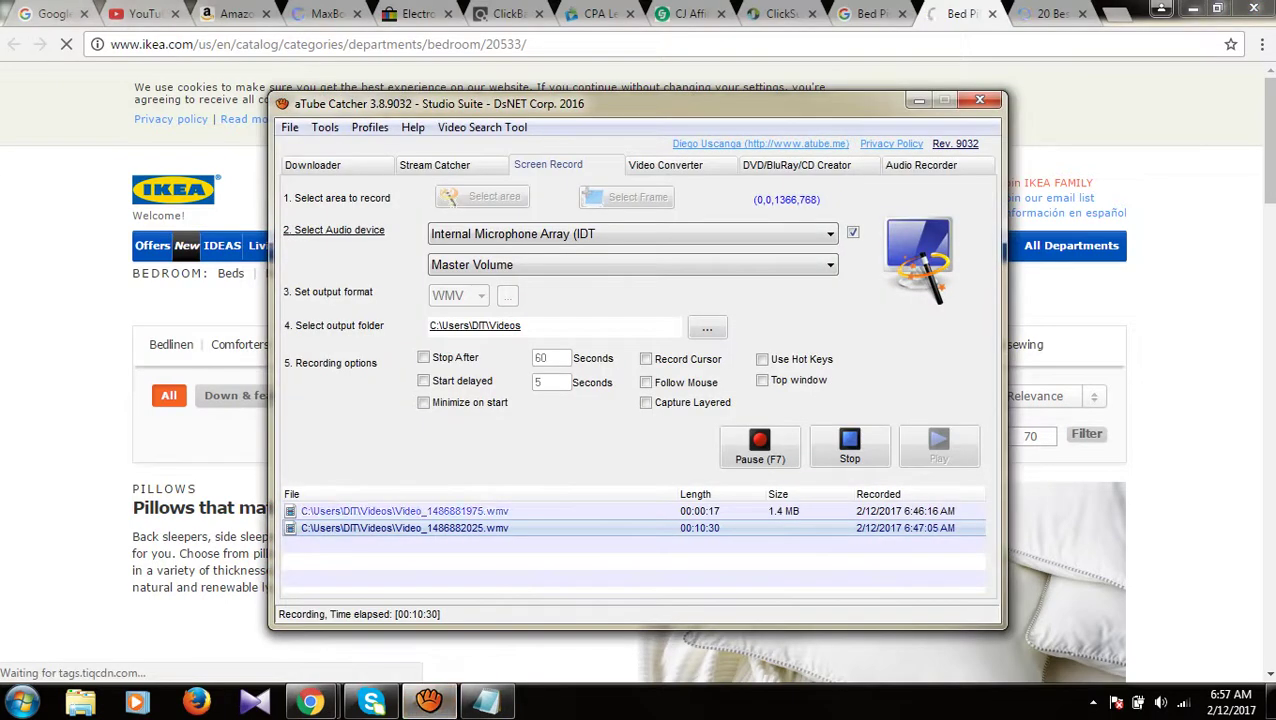
pyautogui.click(918, 100)
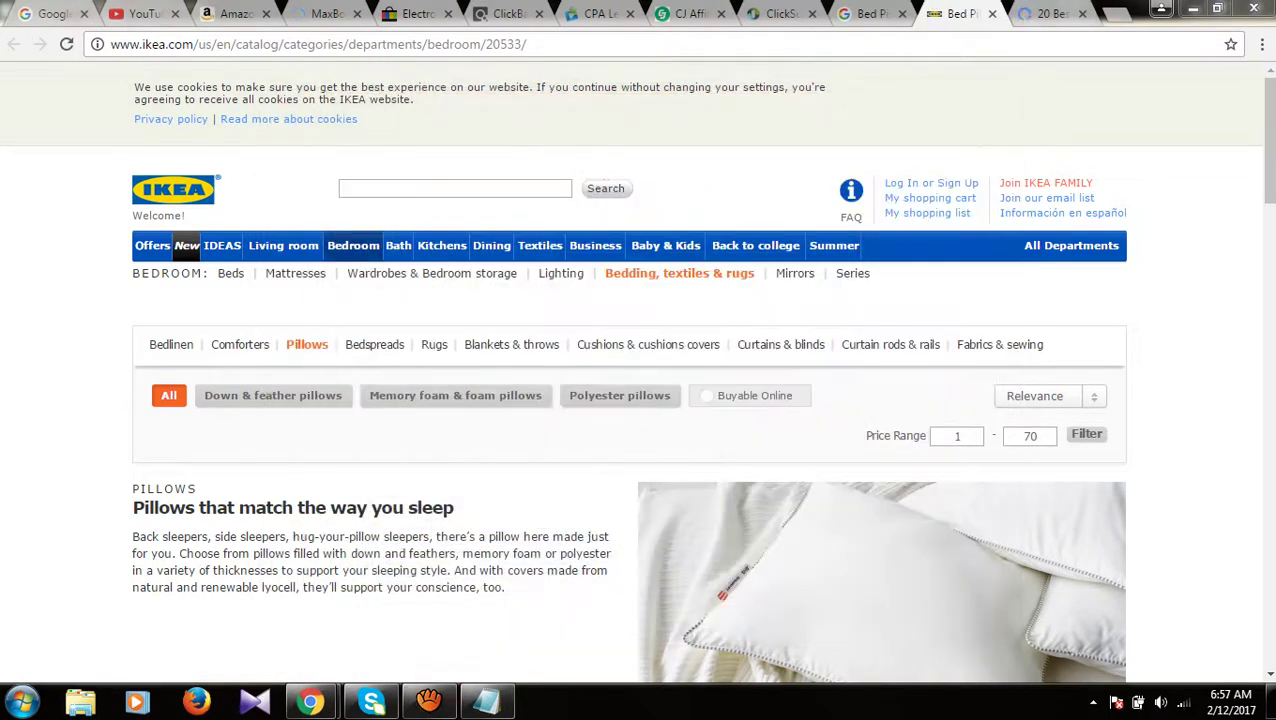
# Step: Examine the bestproducts.com bed pillow roundup alongside the IKEA pillows page, and close the roundup's tab
pyautogui.hotkey('ctrl', 'Tab')
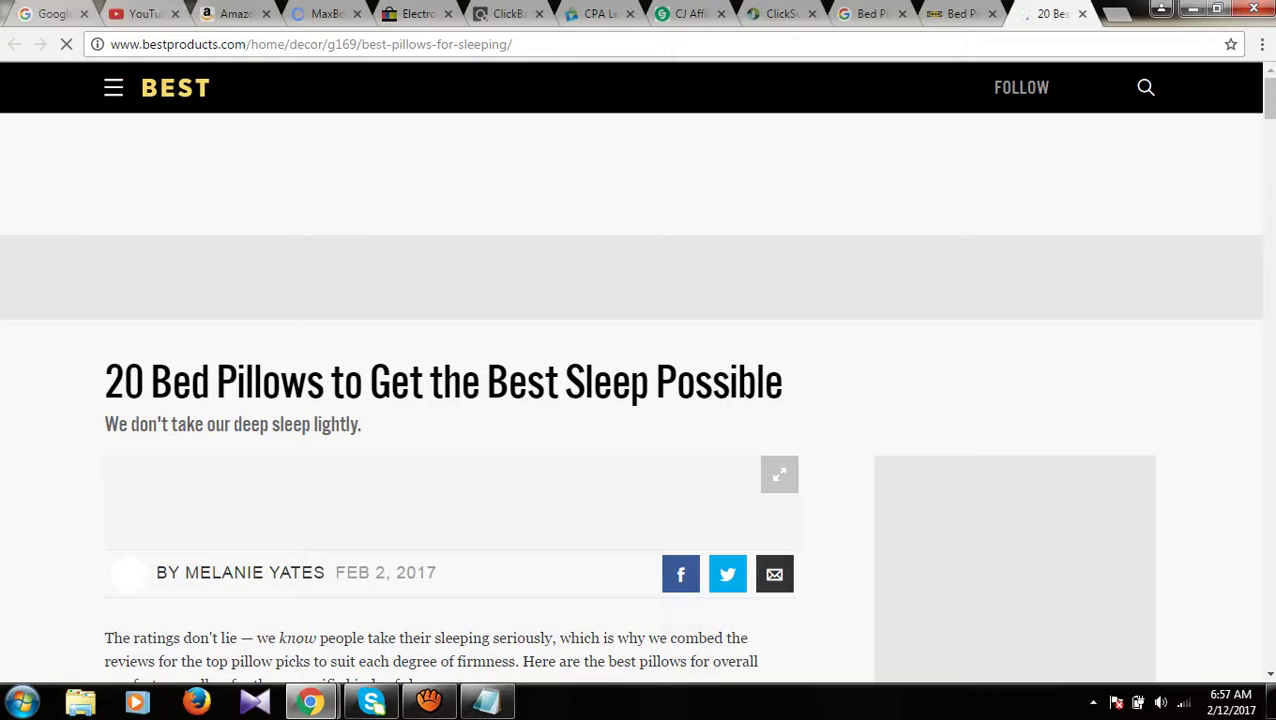
pyautogui.scroll(-7, 638, 370)
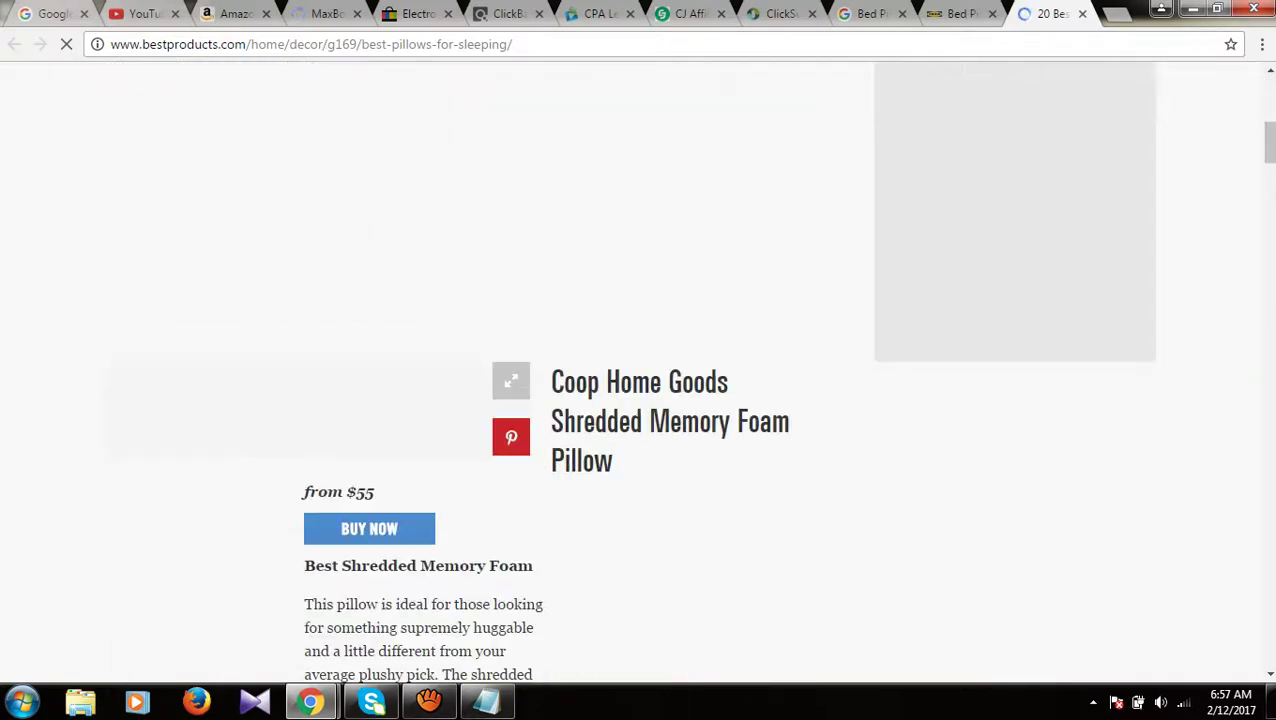
pyautogui.scroll(-11, 638, 370)
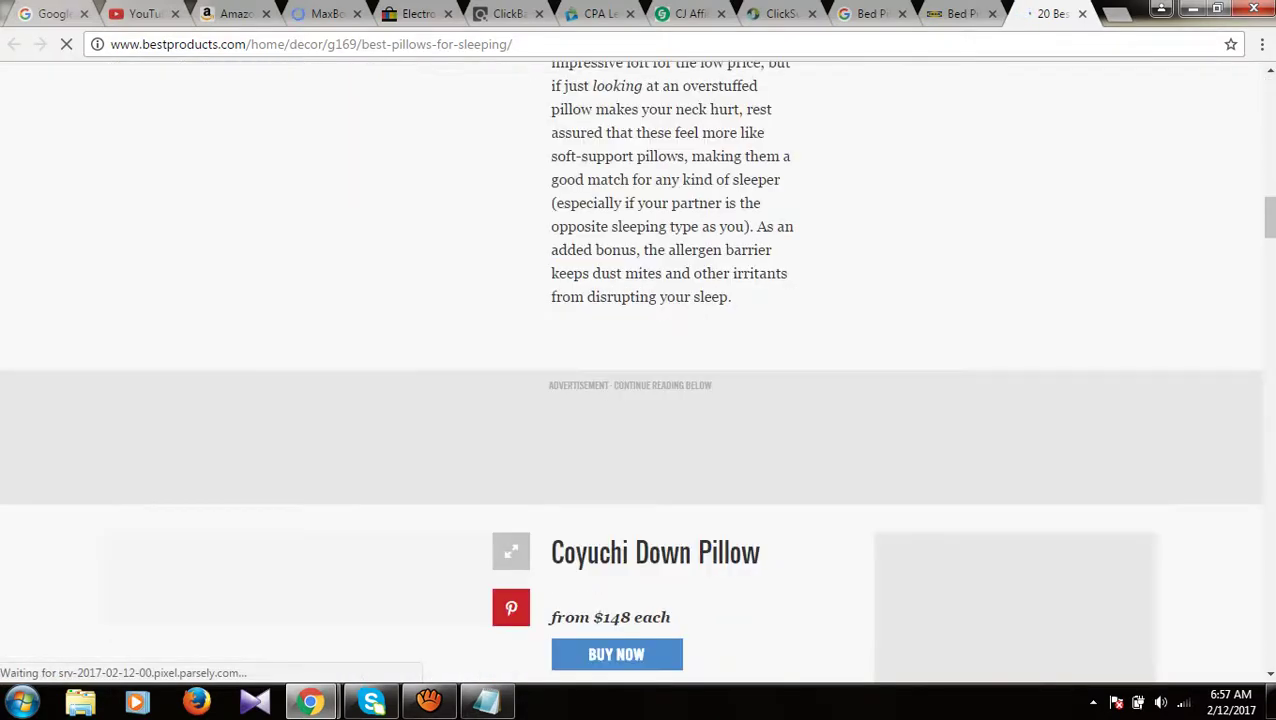
pyautogui.scroll(-12, 638, 370)
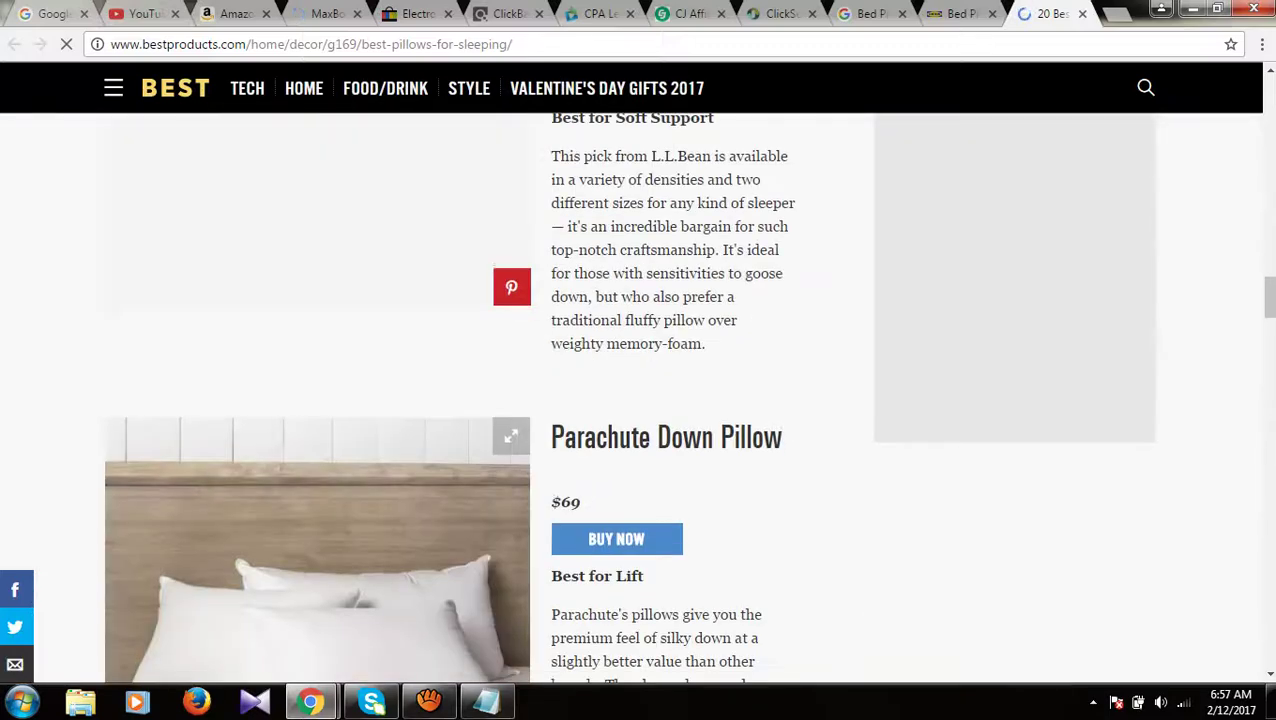
pyautogui.scroll(-3, 638, 370)
pyautogui.click(955, 14)
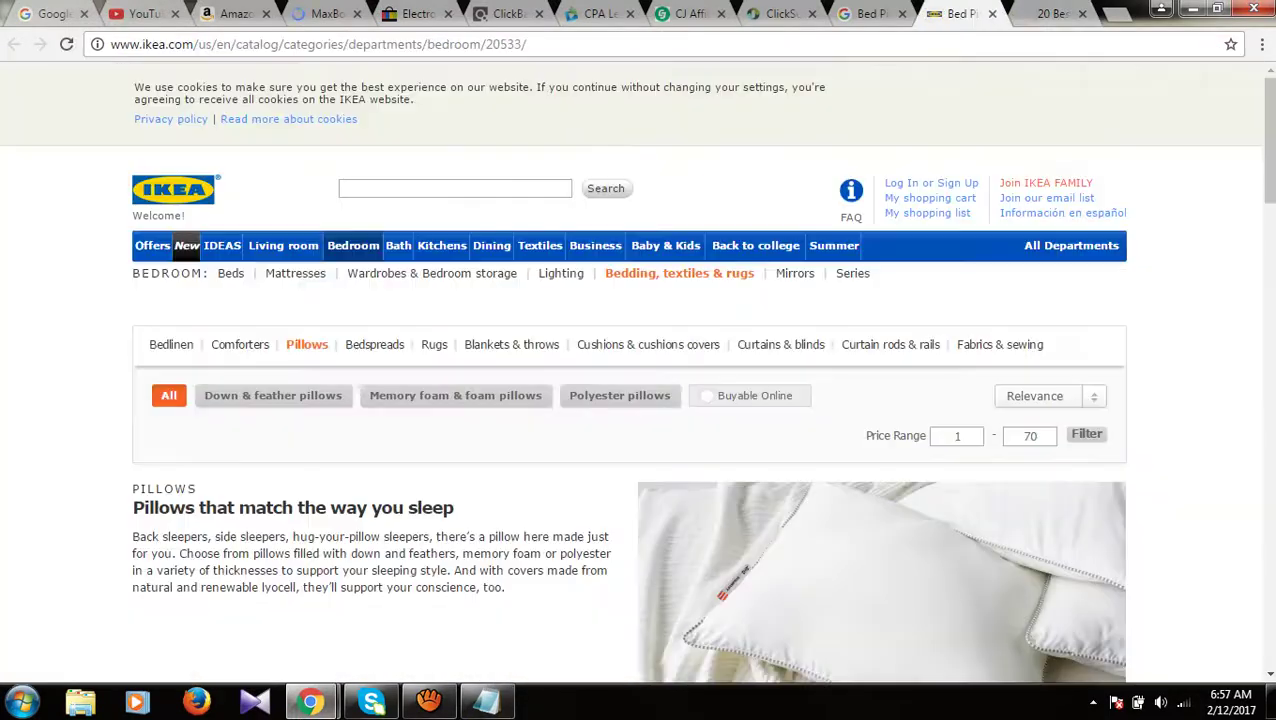
pyautogui.click(1045, 14)
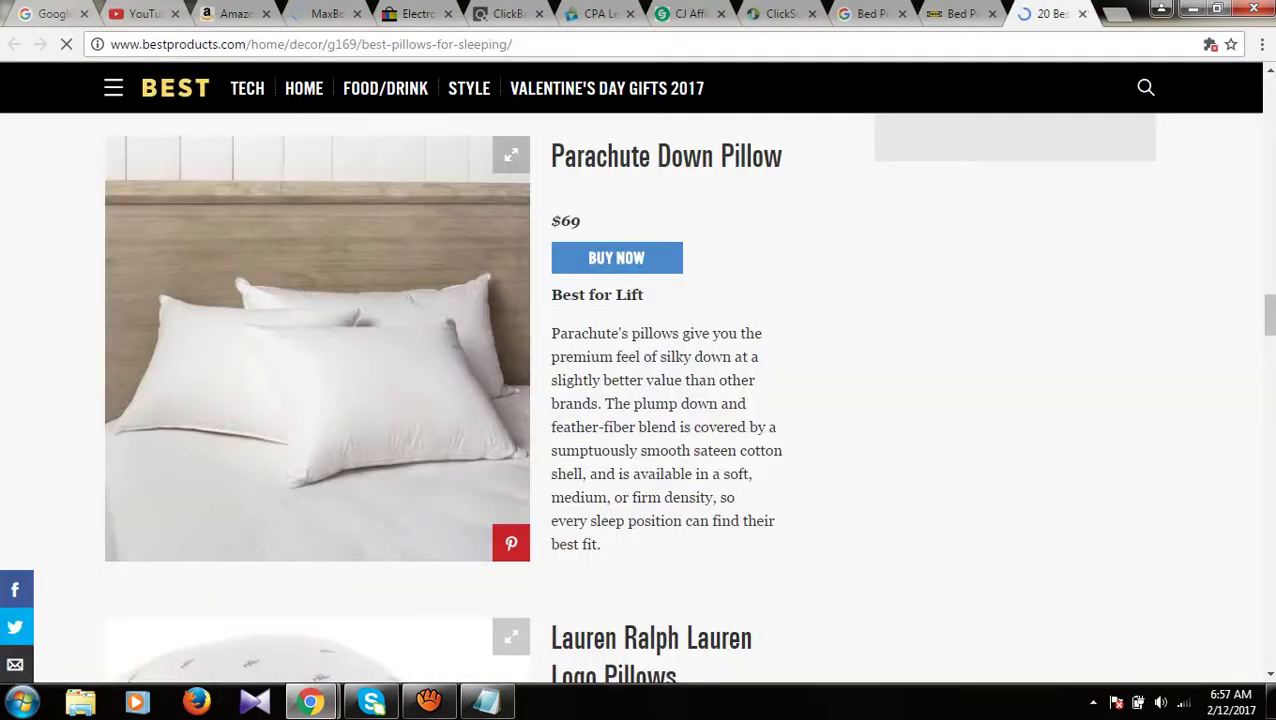
pyautogui.click(1082, 13)
# Step: Check the product research outline in Notepad and return to the My Pillow product page on Amazon in Chrome
pyautogui.click(486, 700)
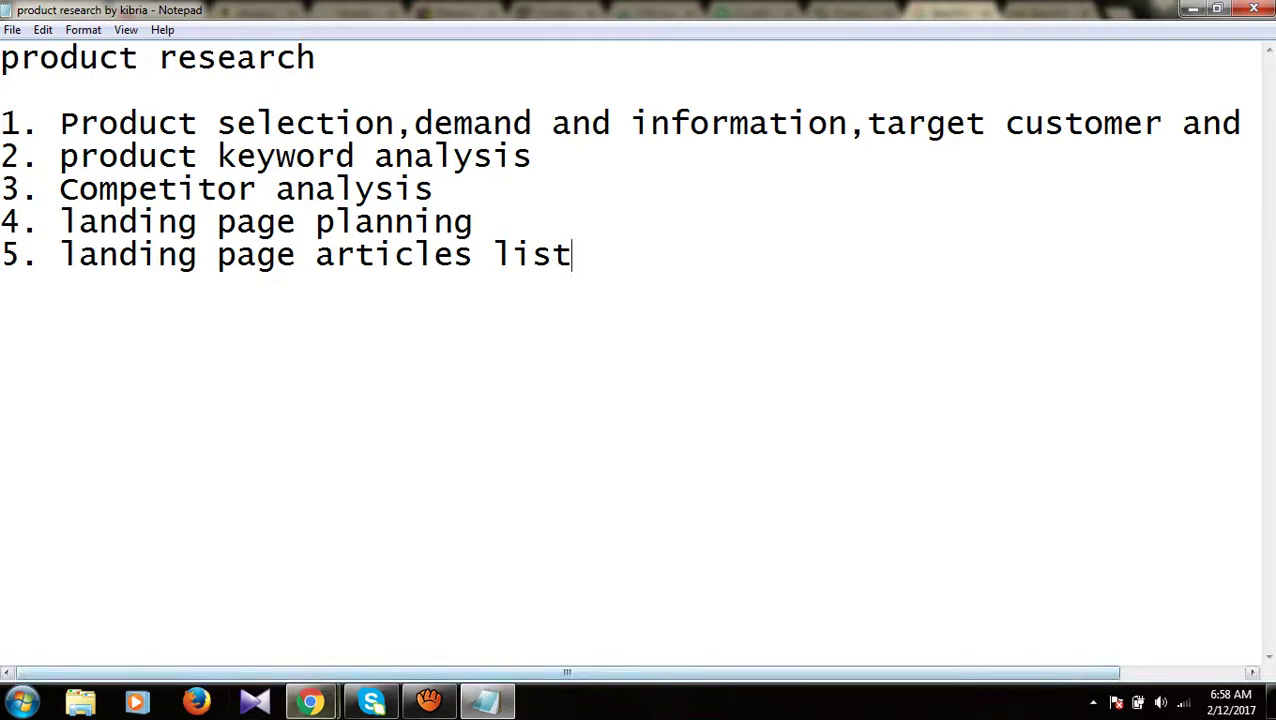
pyautogui.moveTo(311, 701)
pyautogui.click(205, 590)
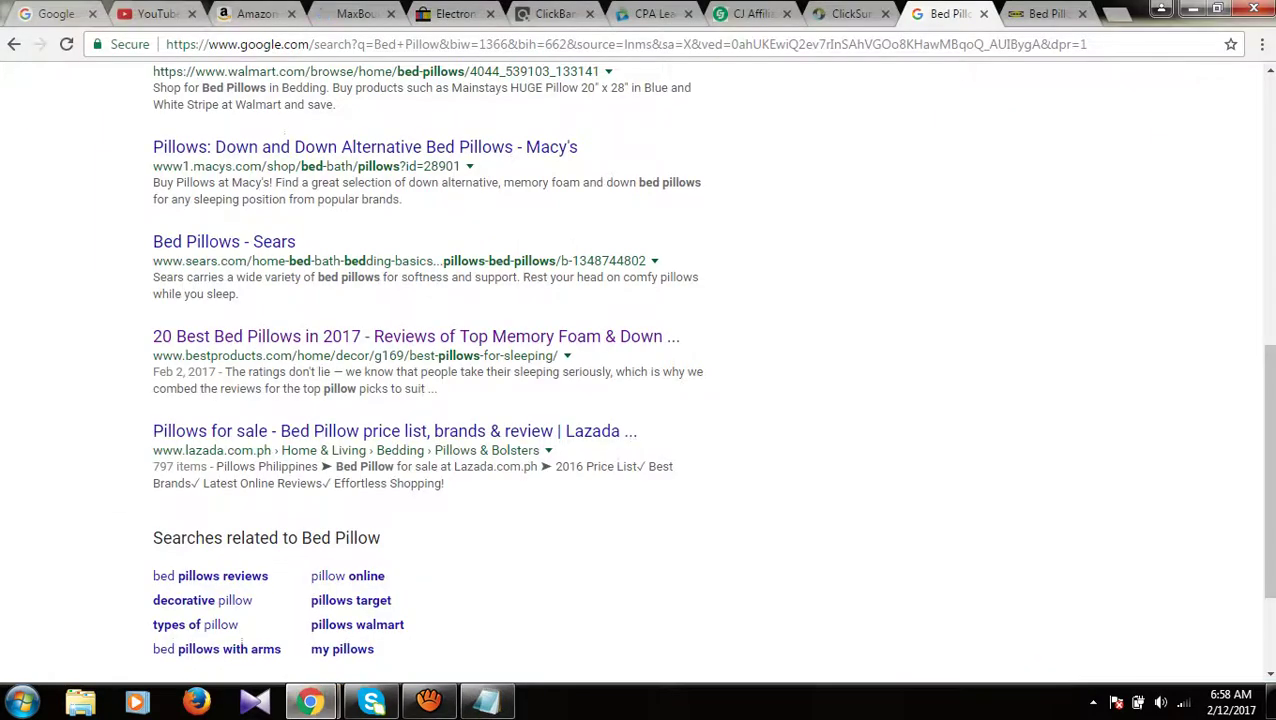
pyautogui.click(250, 14)
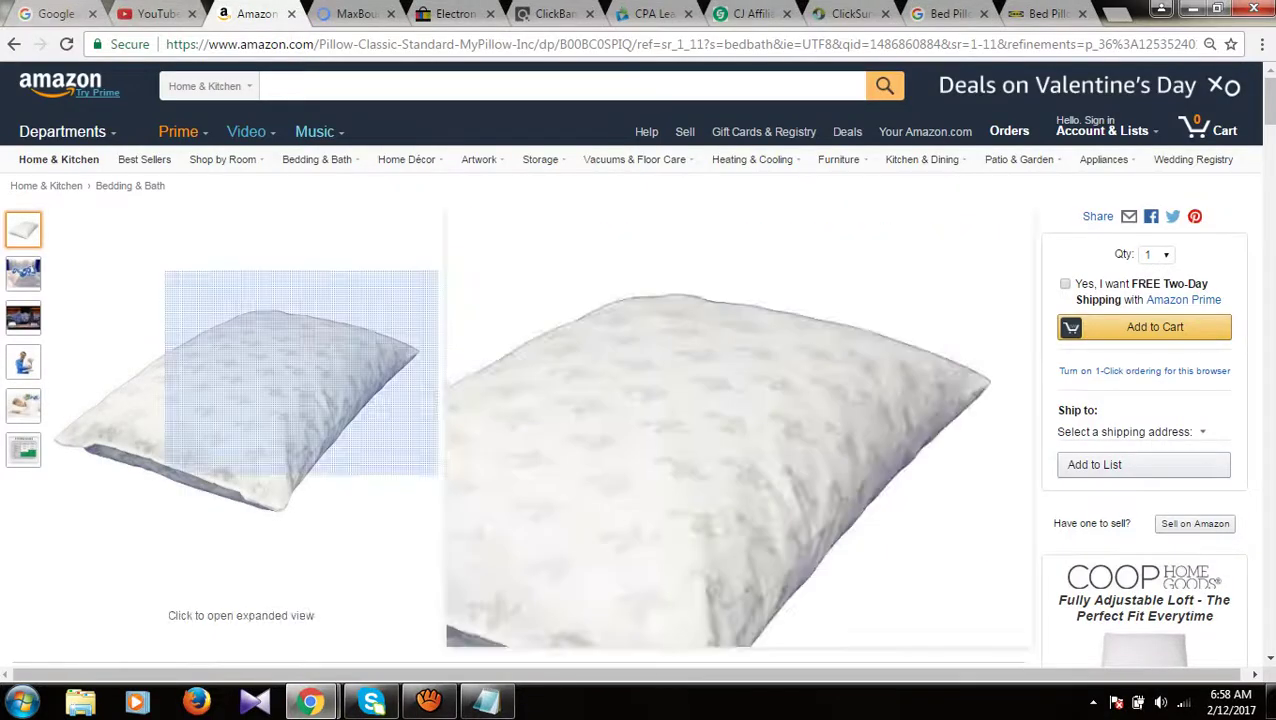
# Step: Examine the My Pillow Classic product page's title, star rating and price on Amazon
pyautogui.moveTo(496, 308); pyautogui.dragTo(538, 308)
pyautogui.click(518, 308)
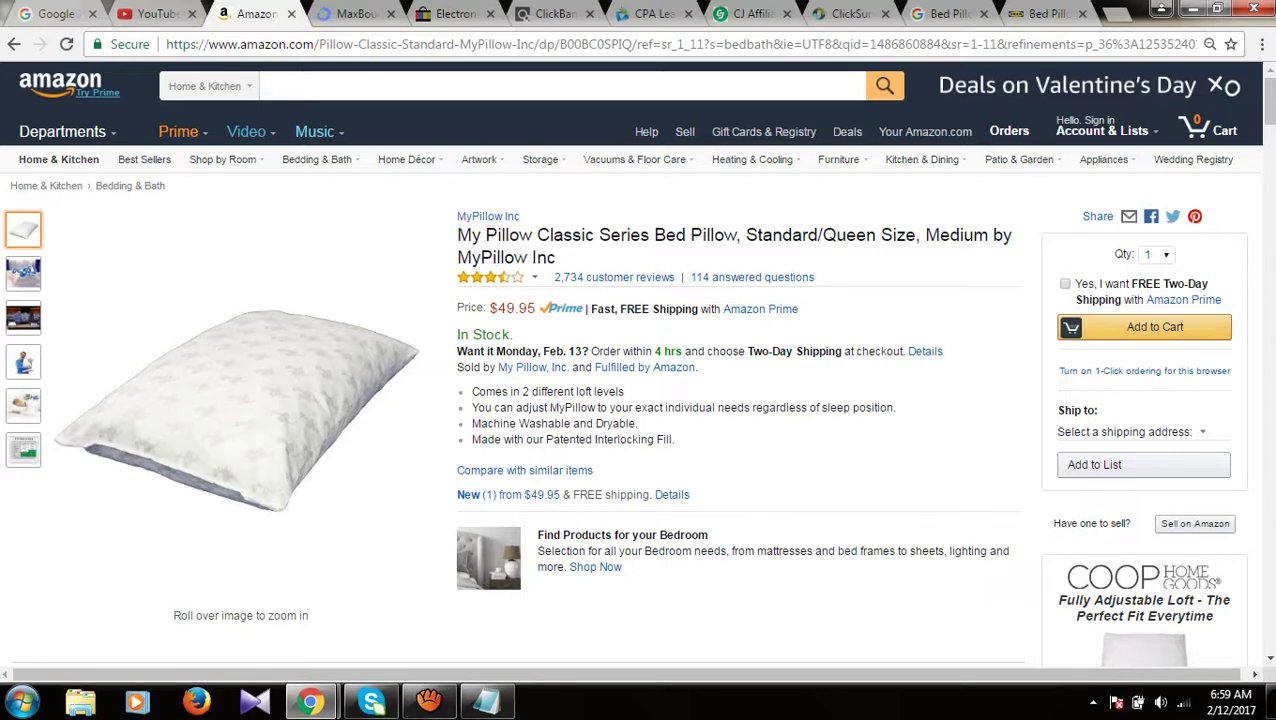
pyautogui.scroll(-2, 636, 360)
pyautogui.scroll(2, 636, 360)
pyautogui.moveTo(556, 257); pyautogui.dragTo(457, 235)
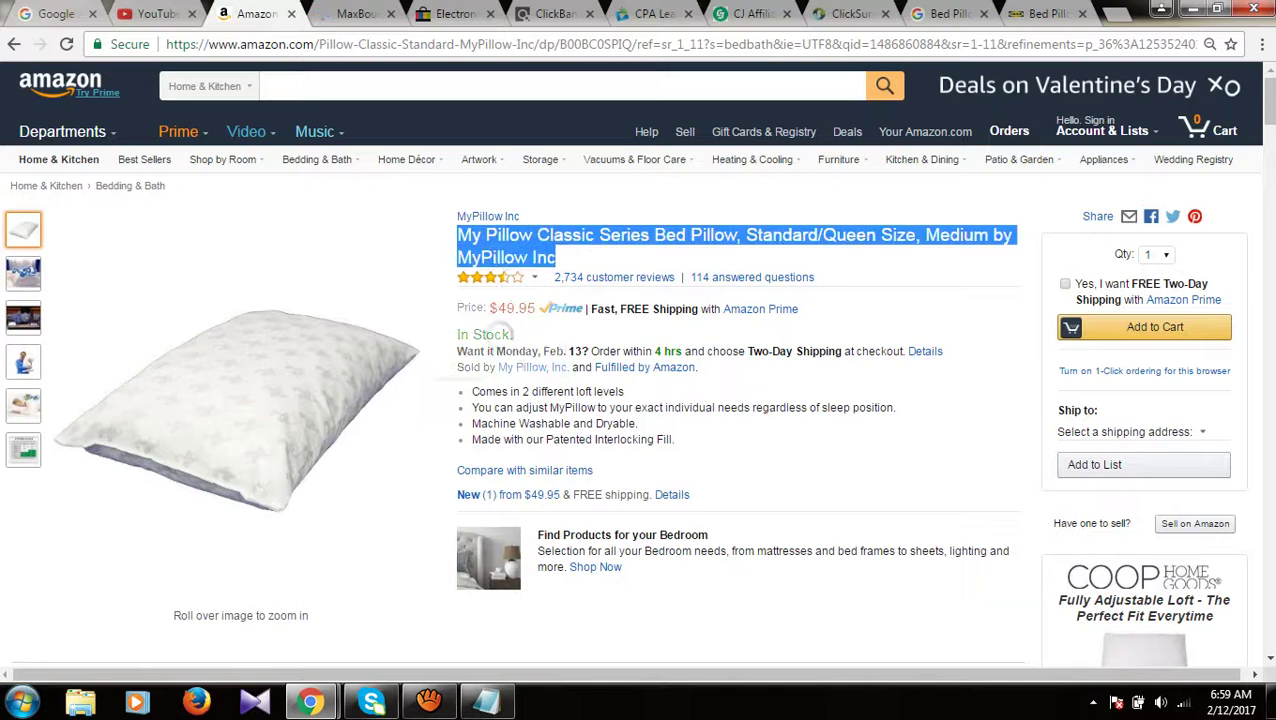
pyautogui.click(496, 277)
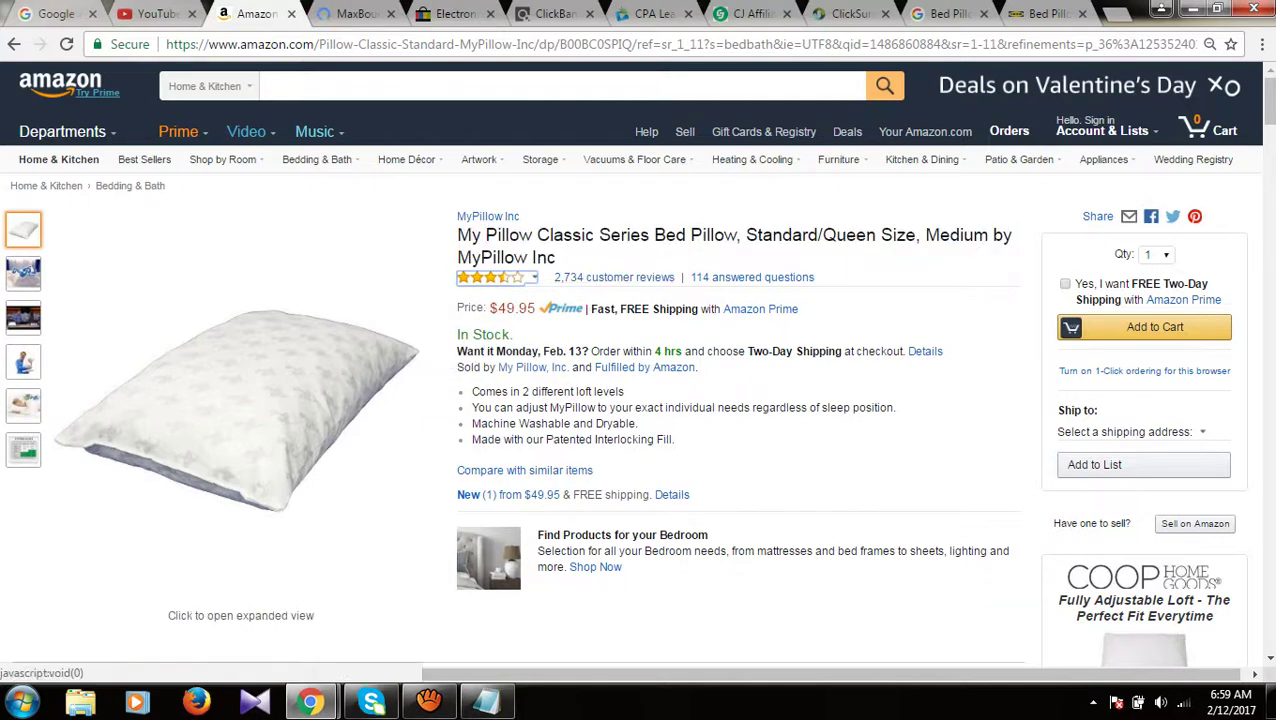
pyautogui.hotkey('ctrl', 'l')
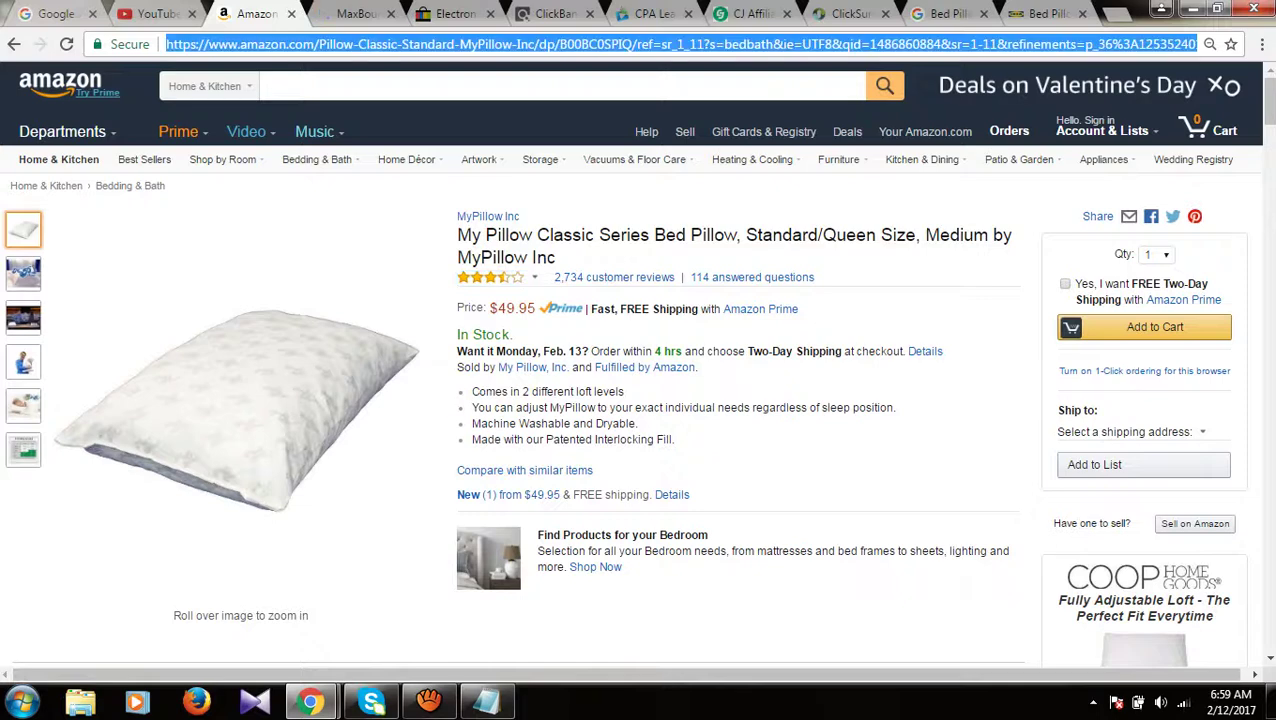
pyautogui.press('Escape')
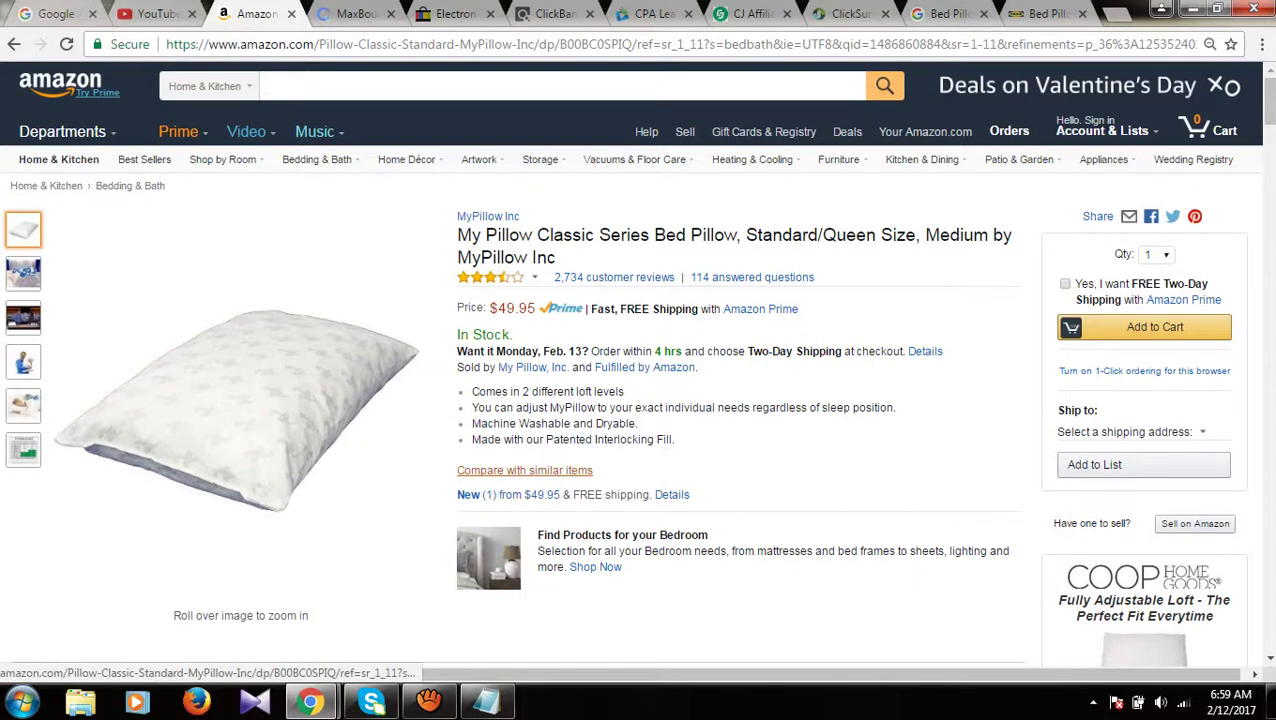
# Step: Open the product's "Compare with similar items" link in a new tab and switch to that tab
pyautogui.moveTo(410, 443); pyautogui.dragTo(457, 470)
pyautogui.click(1017, 235)
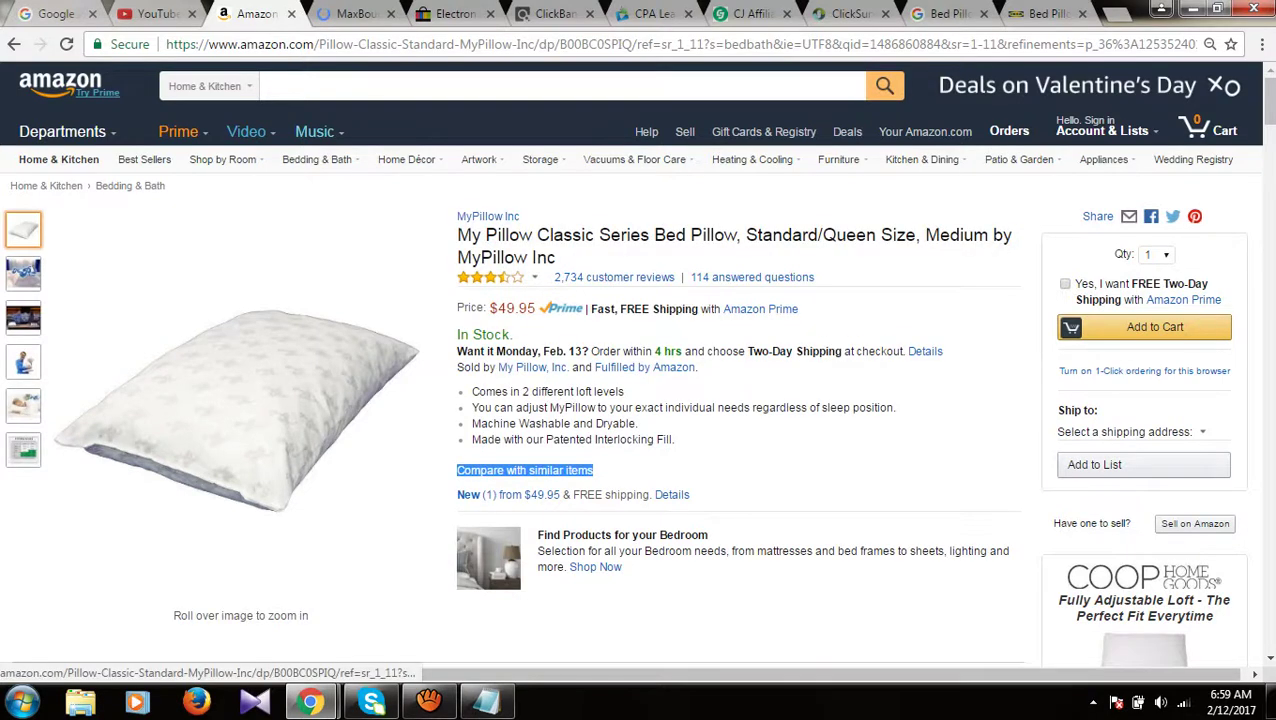
pyautogui.rightClick(560, 468)
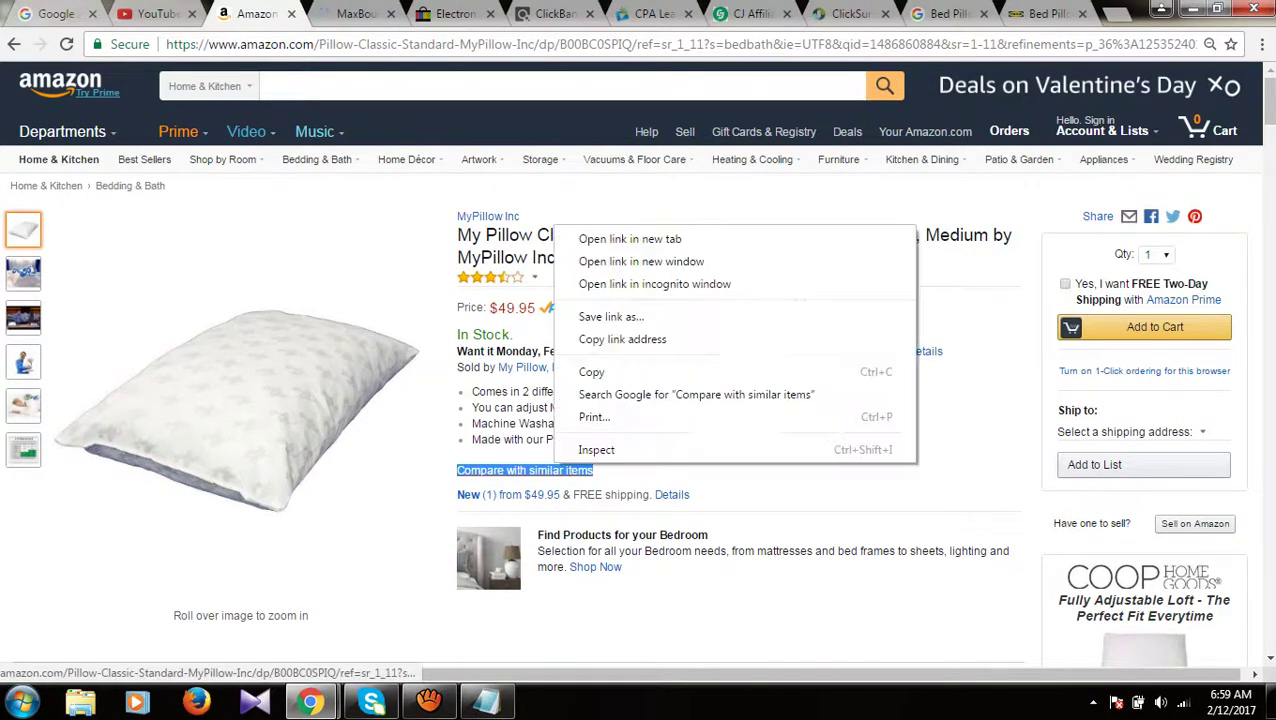
pyautogui.click(600, 237)
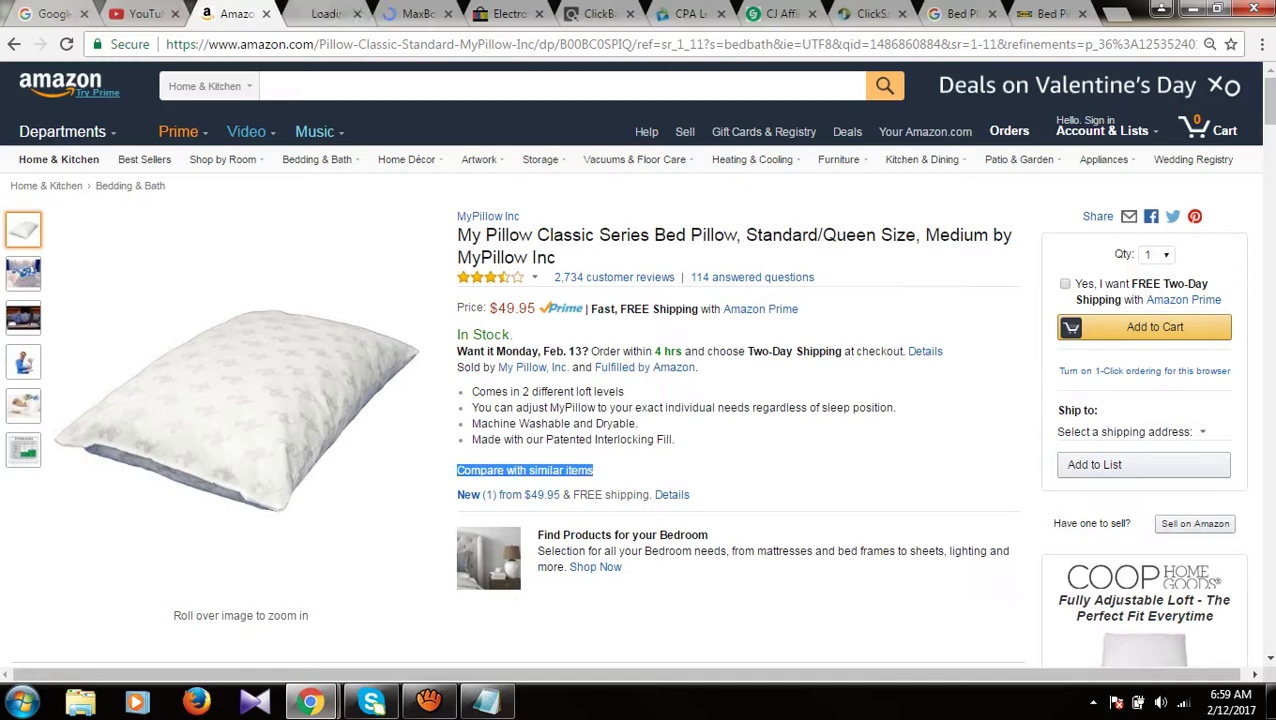
pyautogui.click(322, 13)
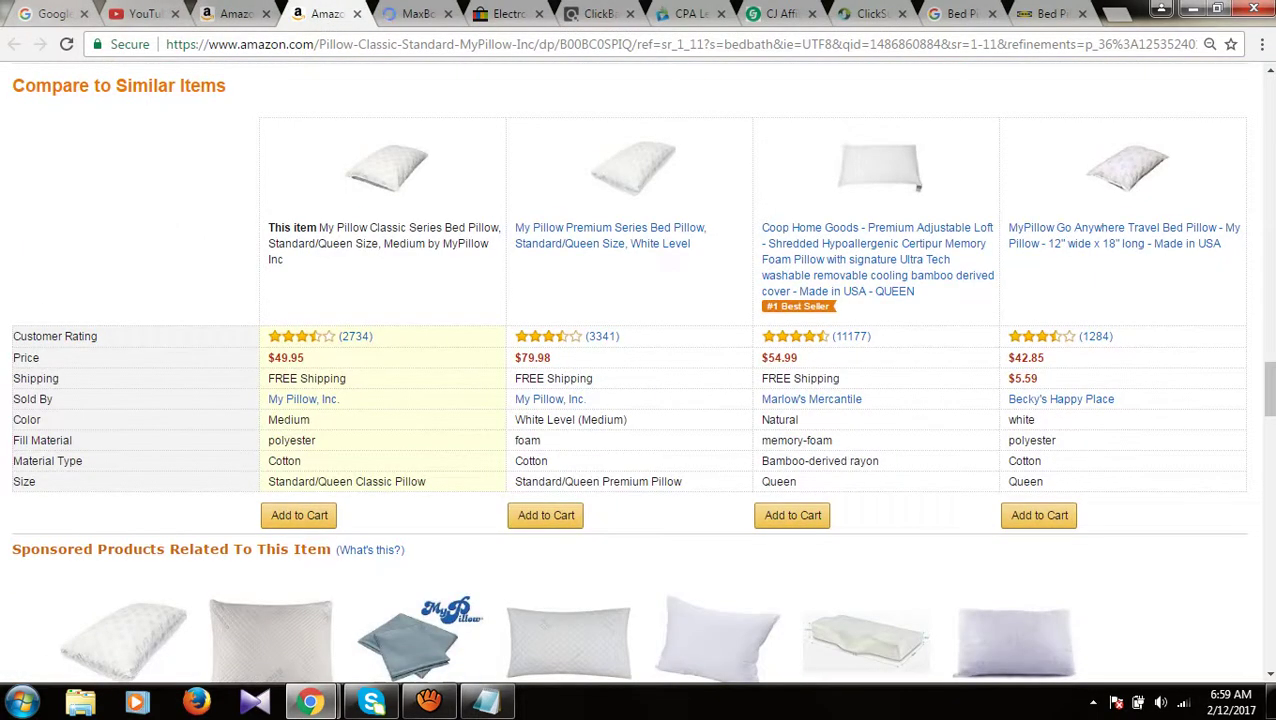
# Step: Review the similar items comparison, sponsored products and customer reviews, and return to the original My Pillow product tab
pyautogui.scroll(-5, 638, 380)
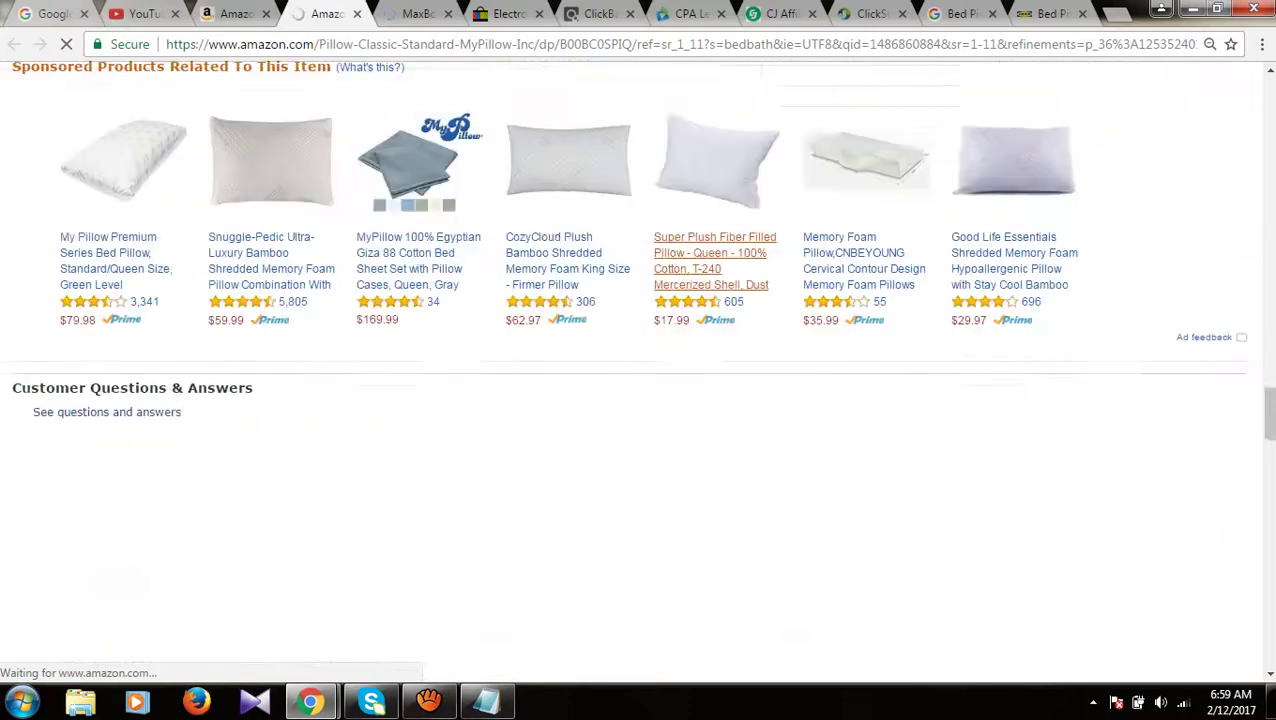
pyautogui.scroll(-5, 638, 380)
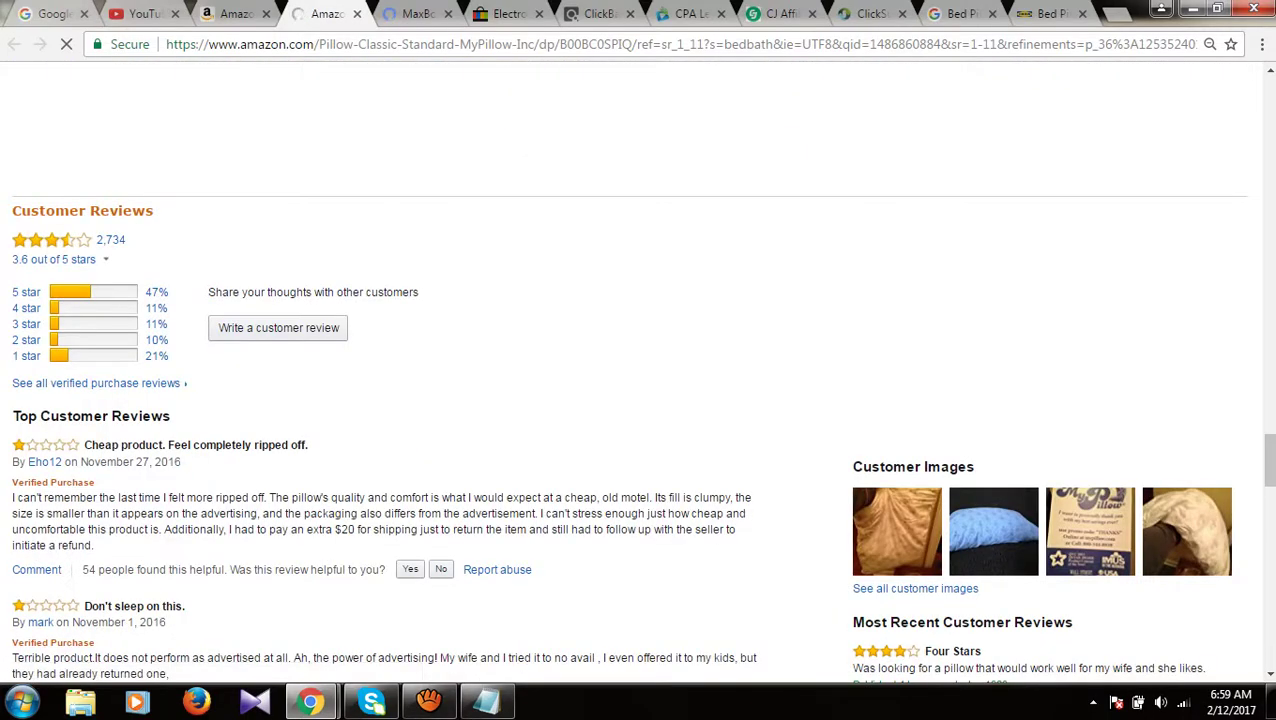
pyautogui.scroll(10, 638, 380)
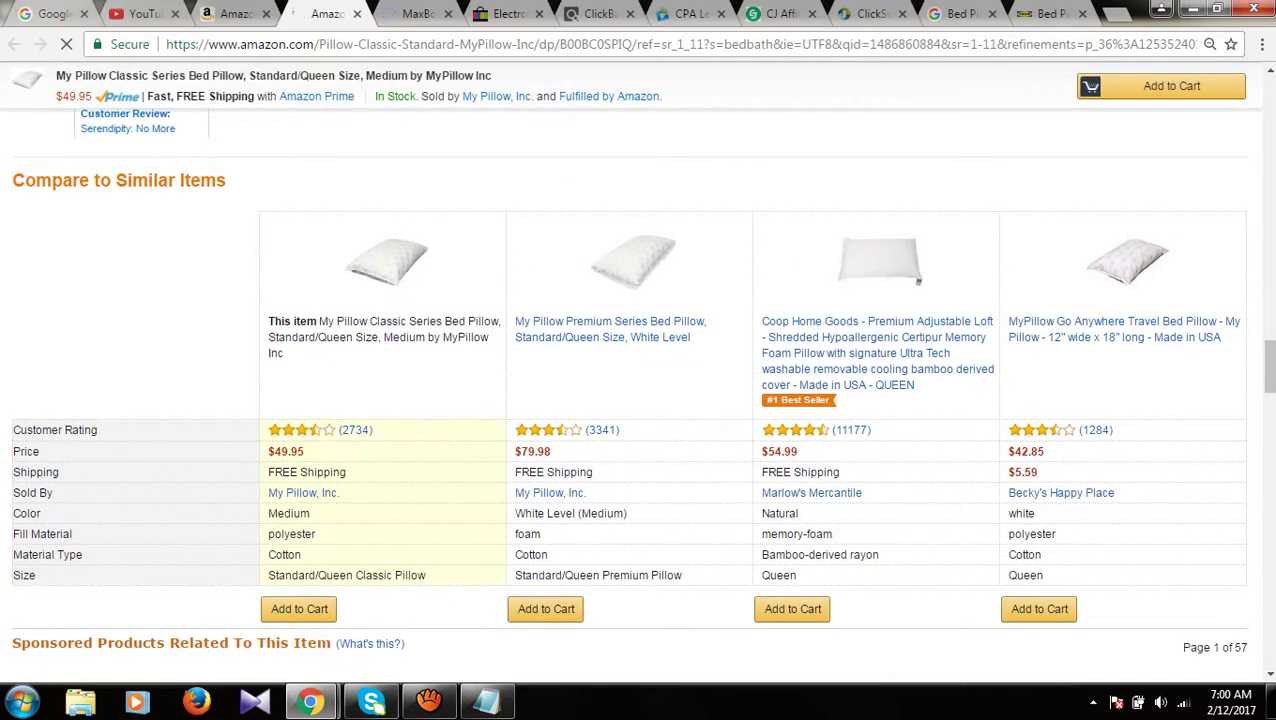
pyautogui.hotkey('ctrl', 'shift', 'Tab')
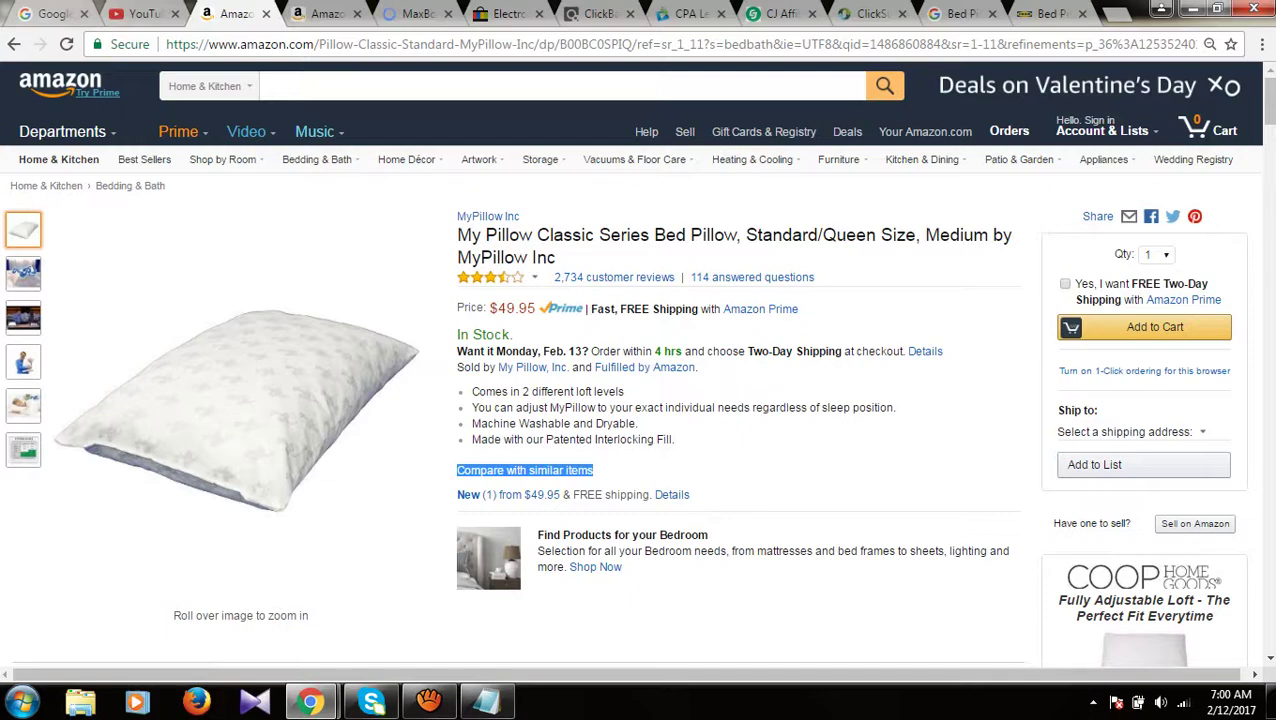
# Step: Examine the My Pillow page's Frequently Bought Together bundle, sponsored products and feature bullets
pyautogui.scroll(-3, 638, 363)
pyautogui.scroll(-3, 638, 363)
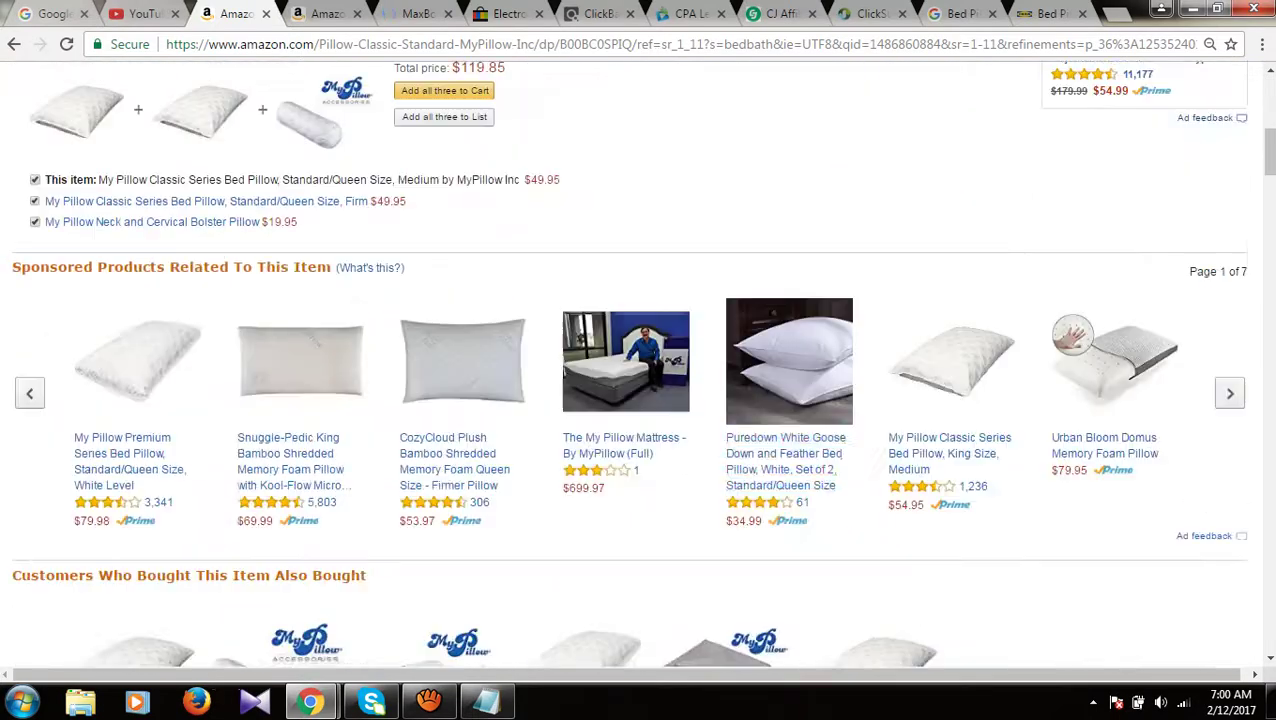
pyautogui.scroll(3, 621, 444)
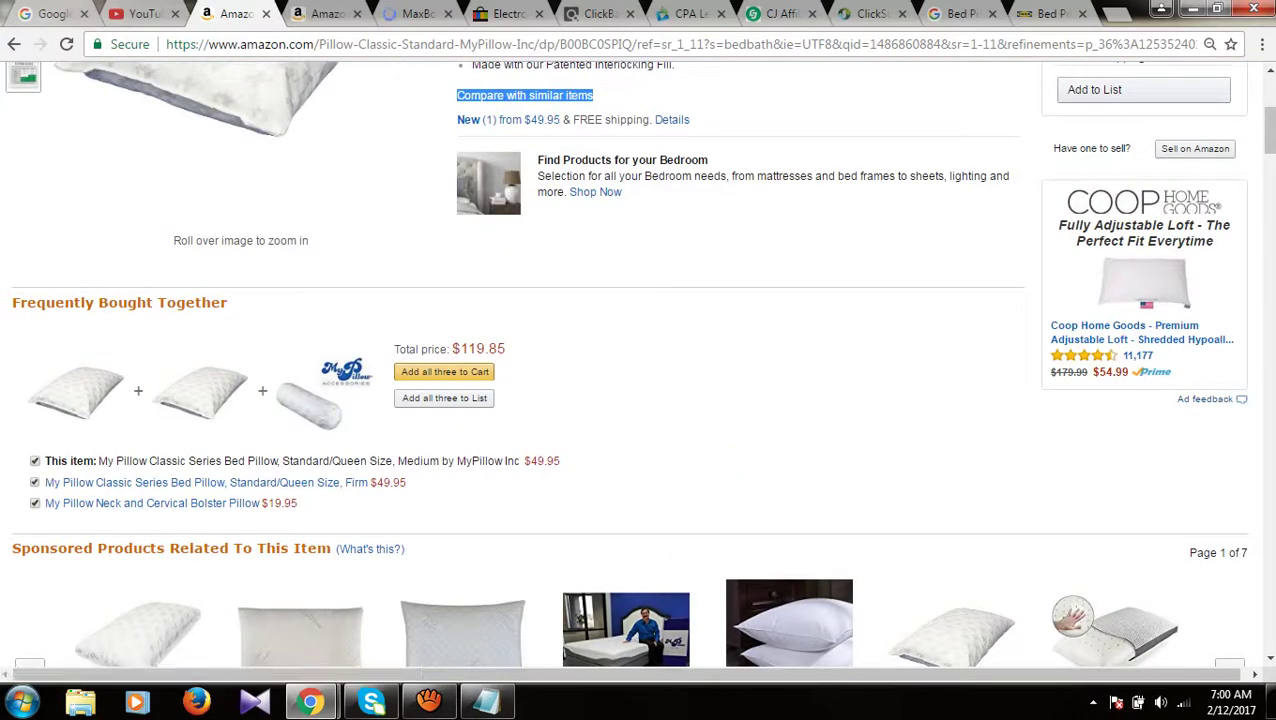
pyautogui.scroll(2, 638, 363)
pyautogui.scroll(-2, 638, 363)
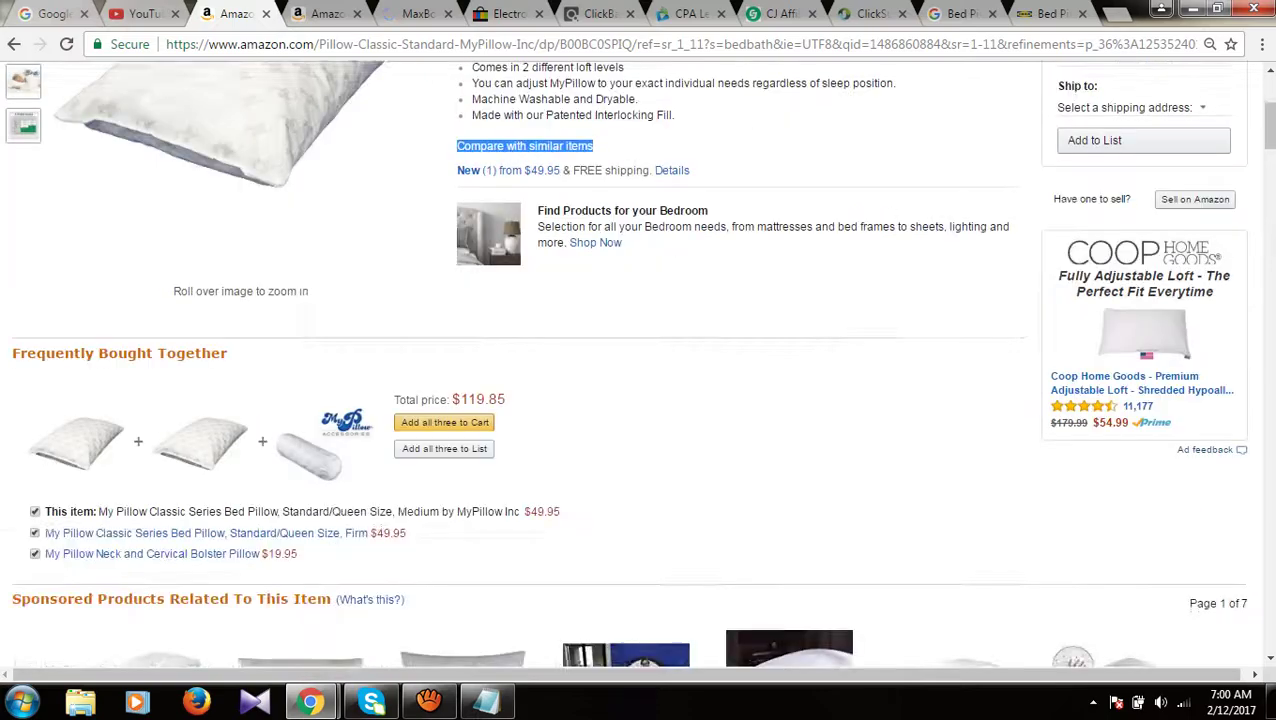
pyautogui.scroll(-3, 644, 367)
pyautogui.scroll(7, 644, 367)
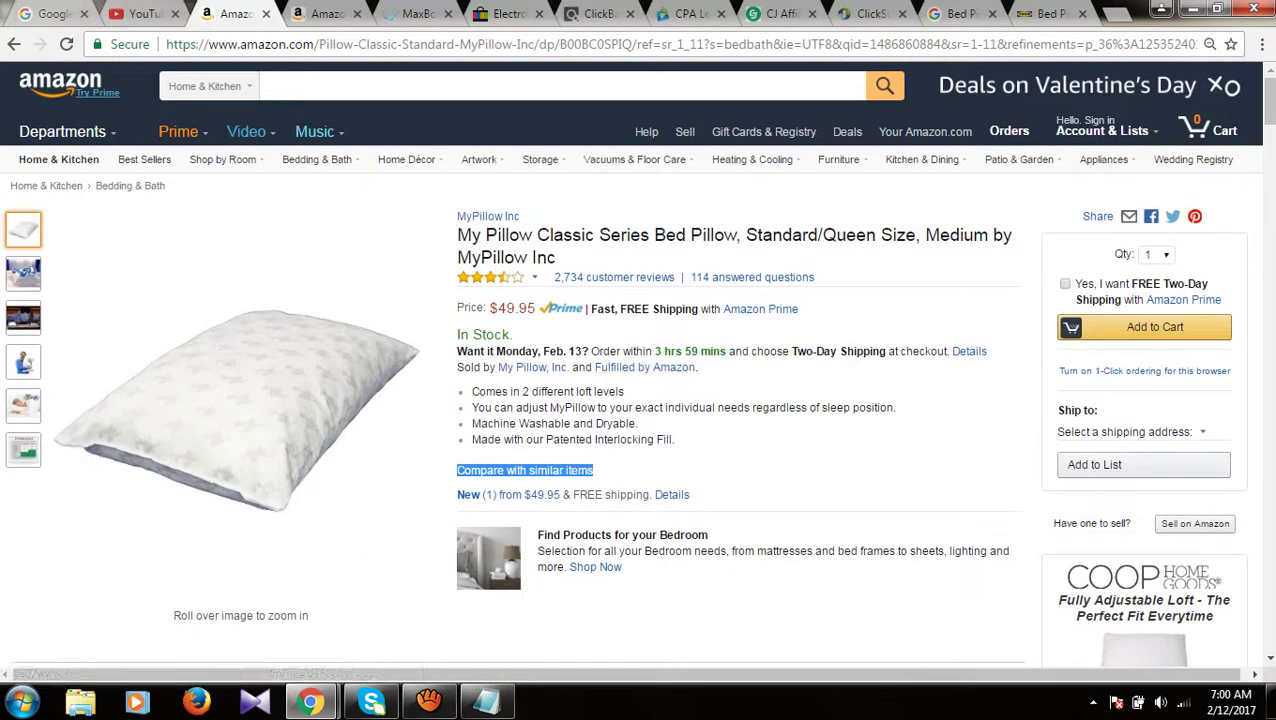
pyautogui.moveTo(593, 470); pyautogui.dragTo(471, 391)
pyautogui.click(668, 439)
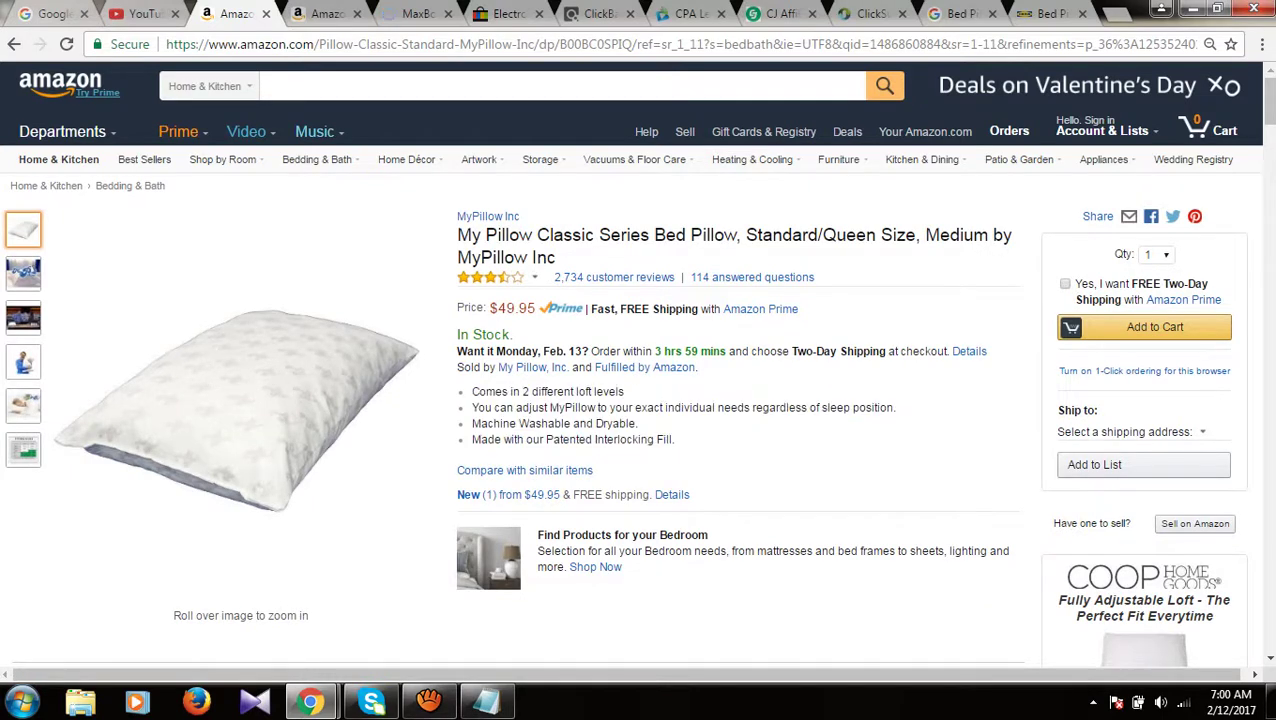
# Step: Look through the "Sponsored Products Related To This Item" section for competing pillows
pyautogui.scroll(-3, 668, 439)
pyautogui.scroll(3, 668, 439)
pyautogui.scroll(-3, 638, 363)
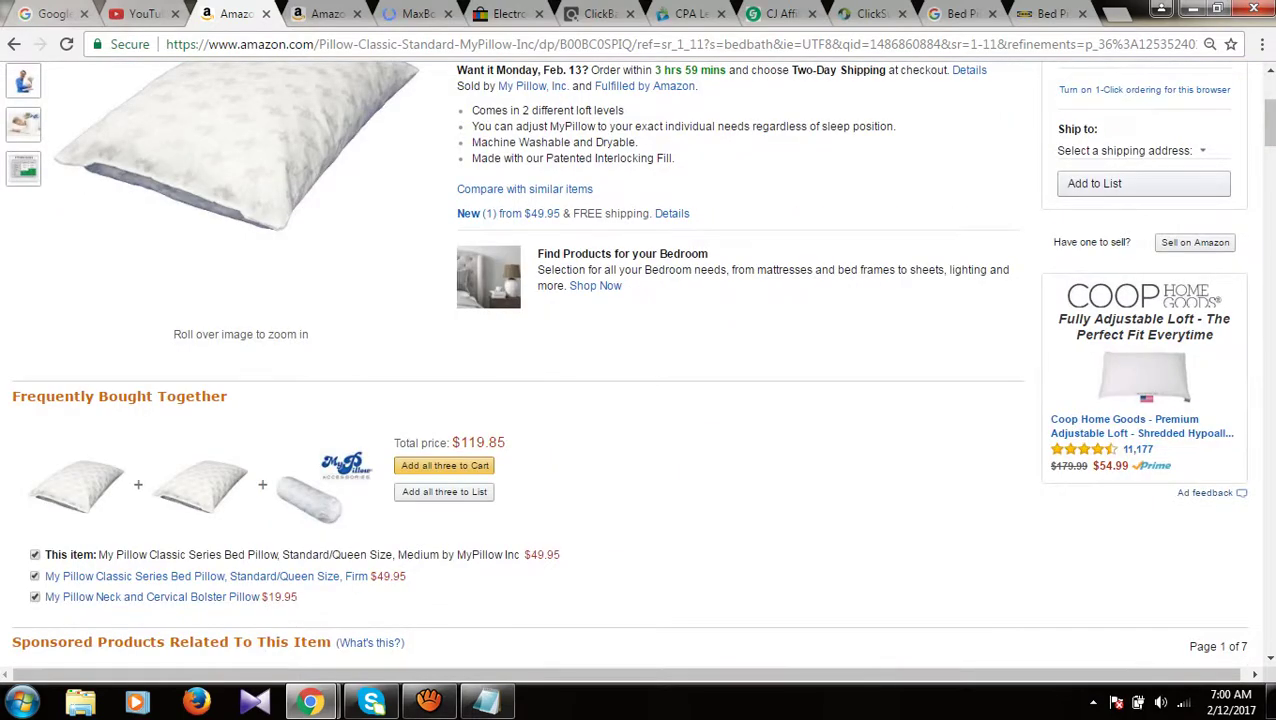
pyautogui.scroll(3, 638, 363)
pyautogui.scroll(-2, 638, 363)
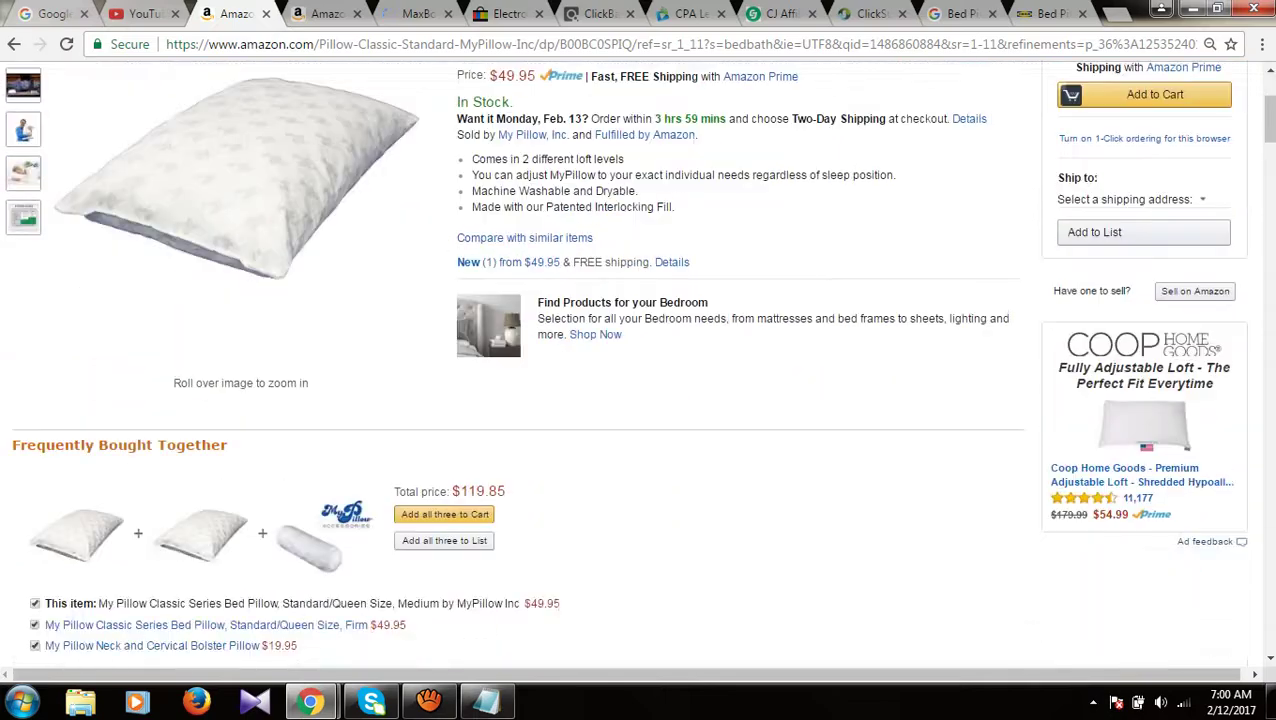
pyautogui.scroll(-4, 638, 363)
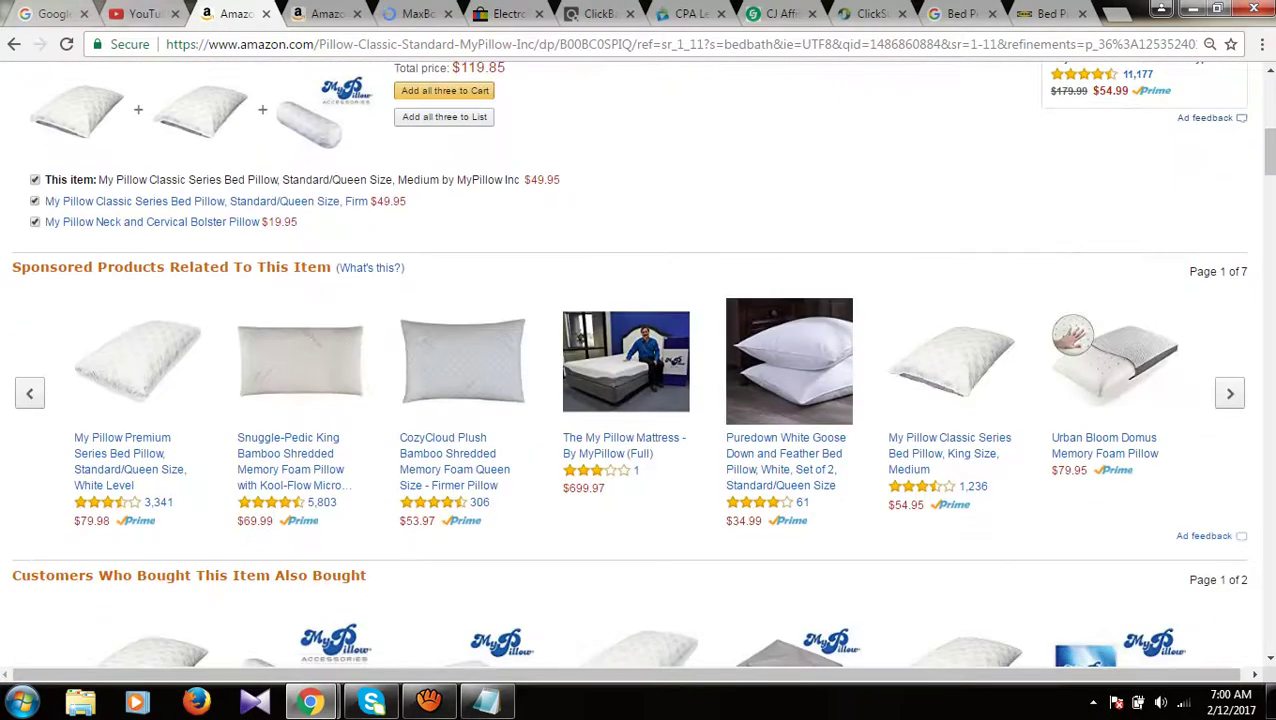
pyautogui.scroll(2, 638, 363)
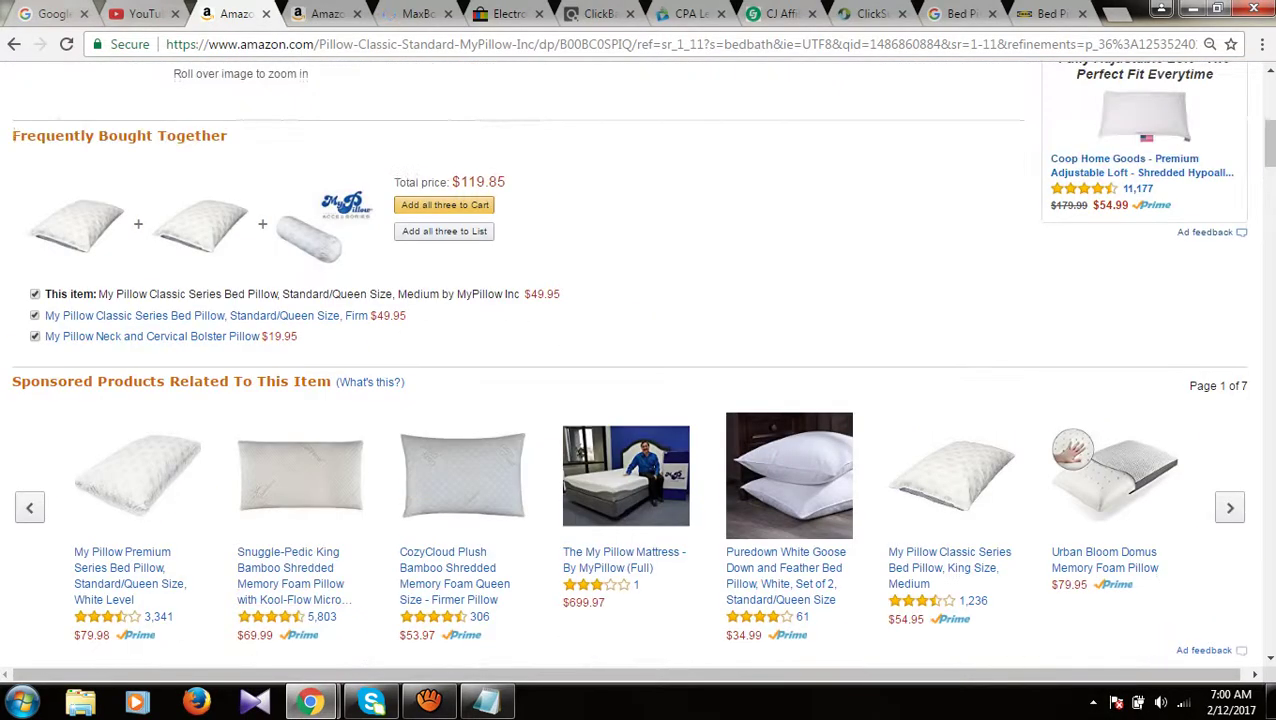
pyautogui.scroll(-2, 638, 363)
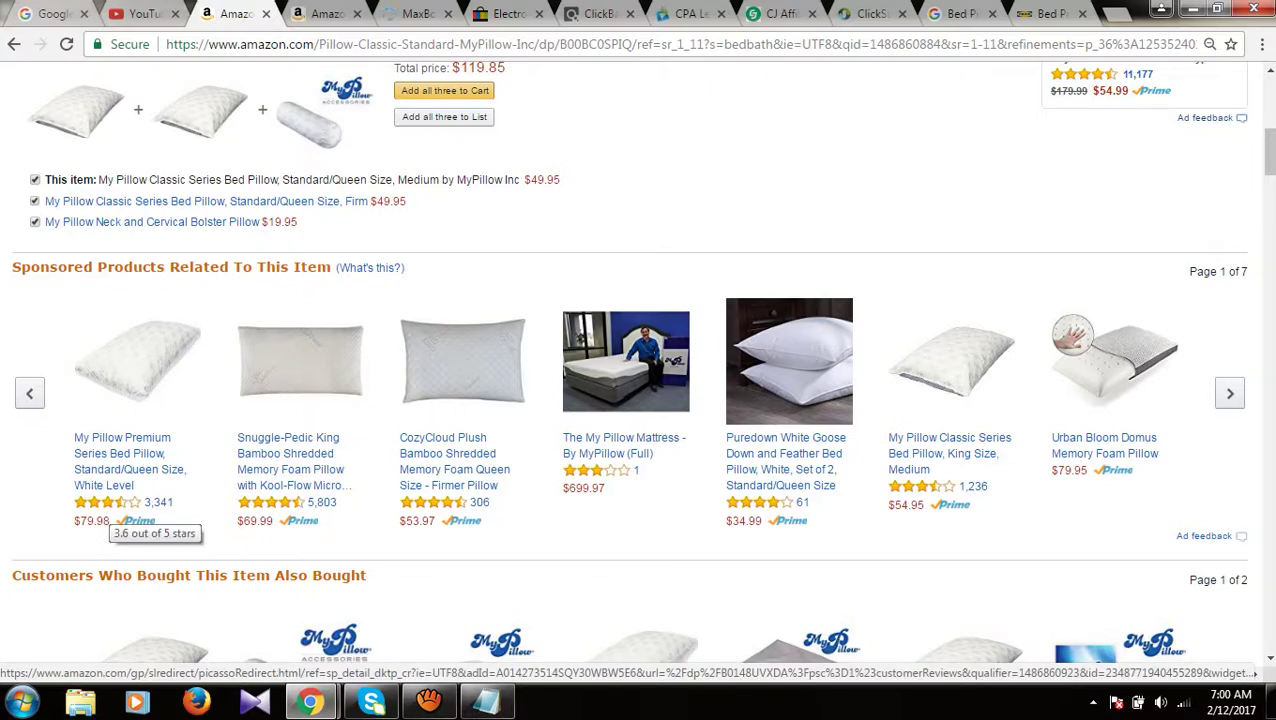
# Step: Open the star rating link of the sponsored My Pillow Premium pillow and return to the My Pillow Classic page
pyautogui.moveTo(70, 428); pyautogui.dragTo(174, 505)
pyautogui.click(176, 505)
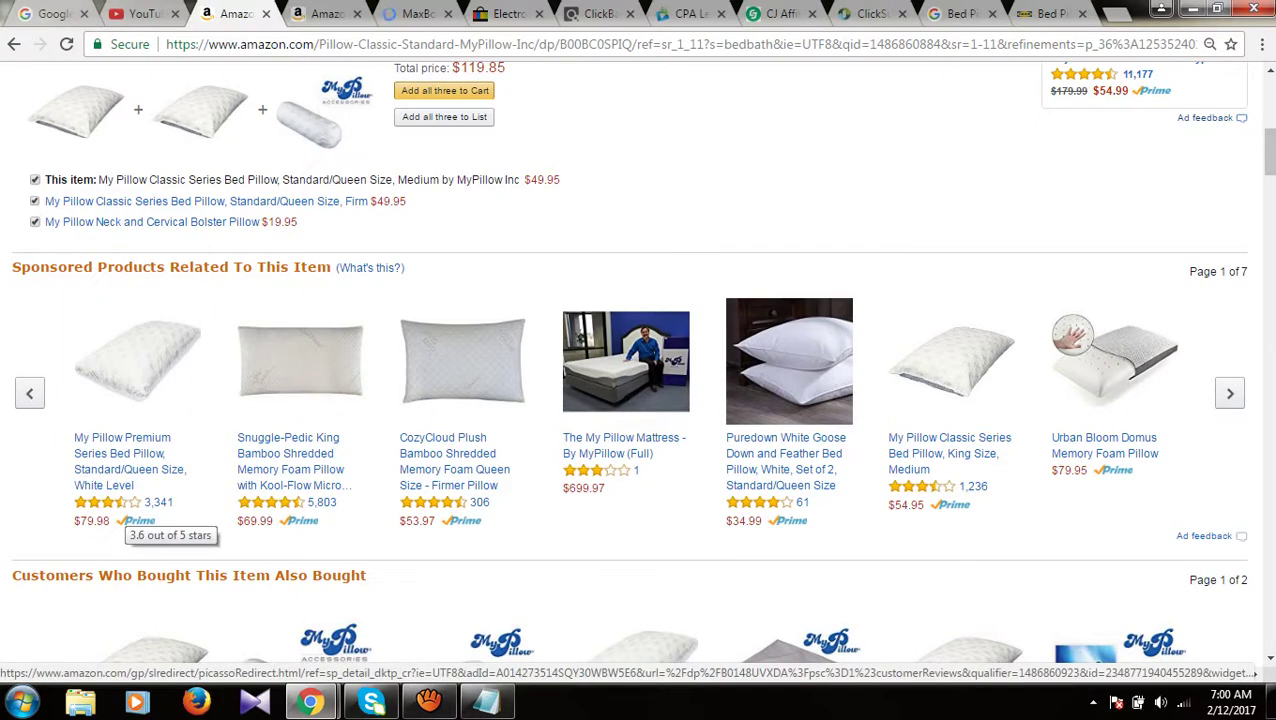
pyautogui.click(128, 503)
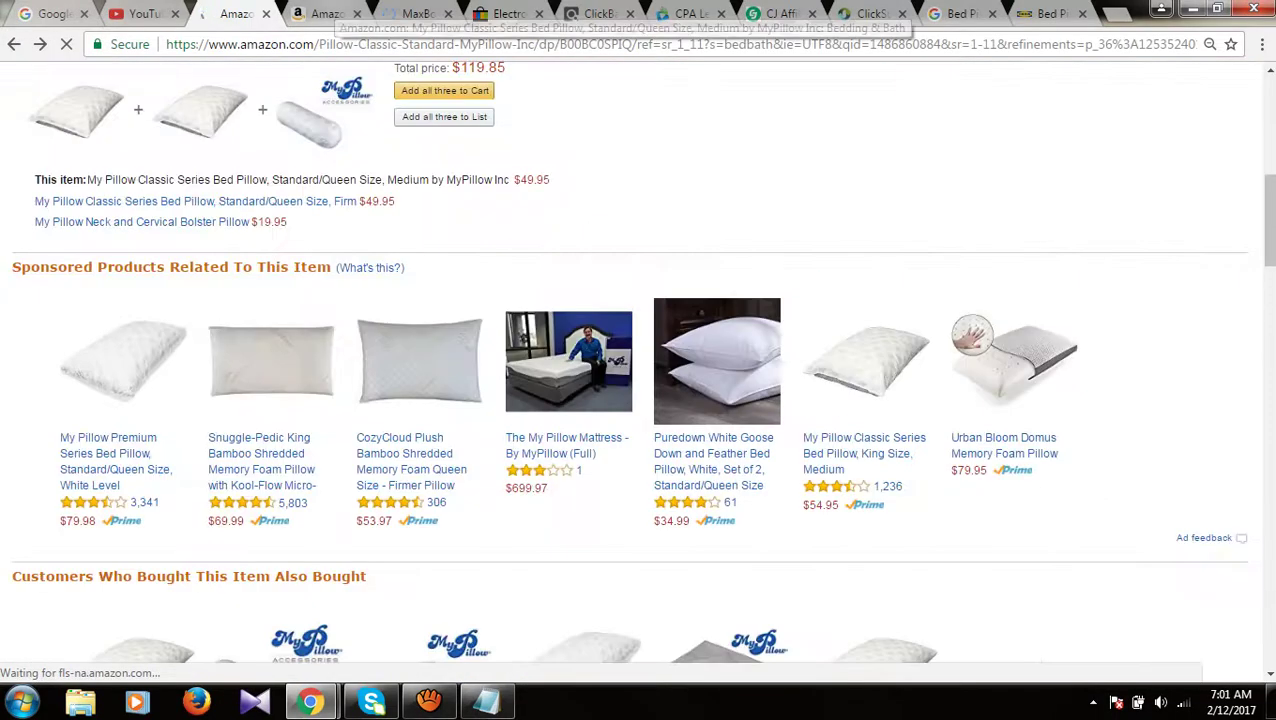
pyautogui.scroll(1, 458, 484)
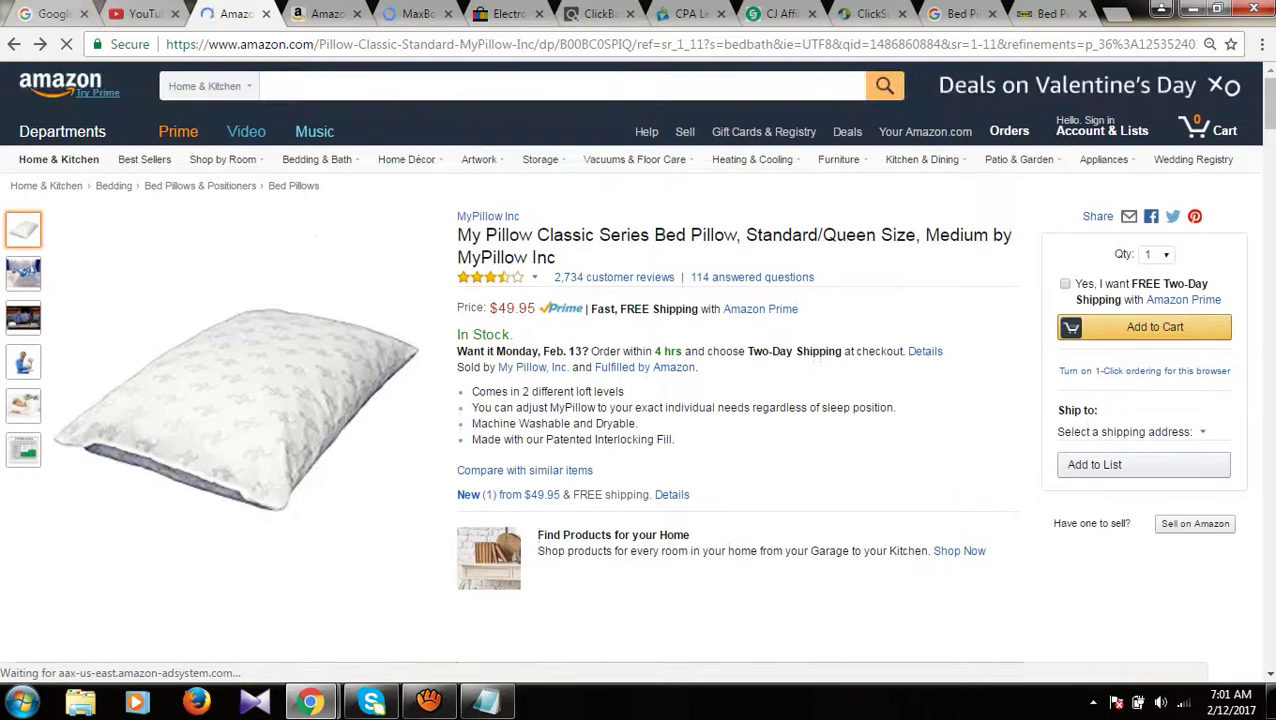
# Step: Review the product selection and product keyword analysis items of the Notepad outline, and return to the Amazon product page in Chrome
pyautogui.click(487, 701)
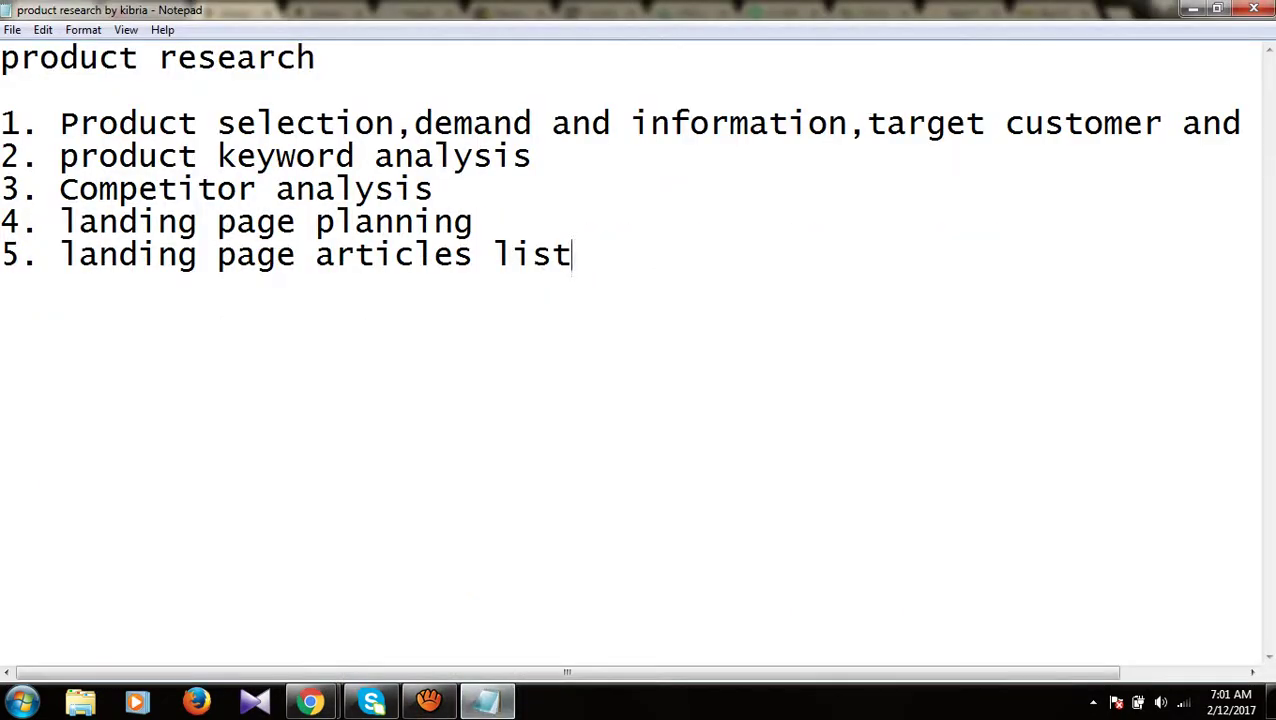
pyautogui.moveTo(78, 122); pyautogui.dragTo(376, 122)
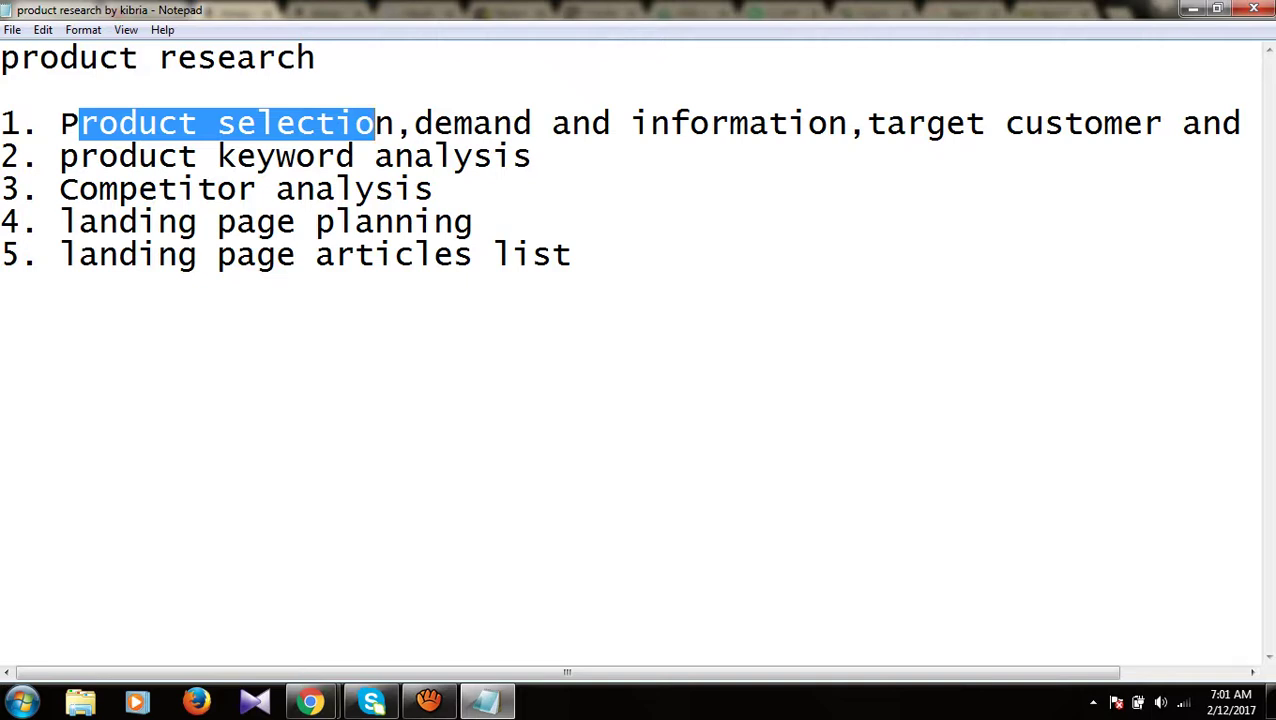
pyautogui.moveTo(532, 156); pyautogui.dragTo(60, 156)
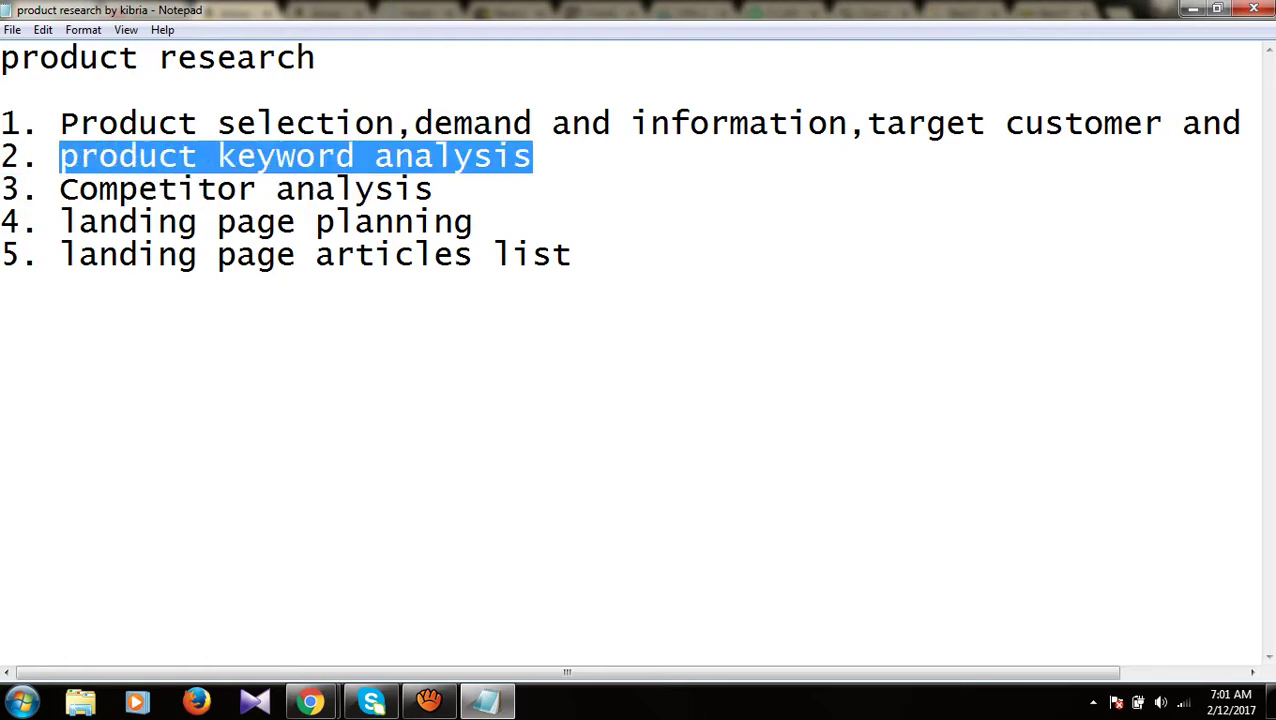
pyautogui.click(310, 702)
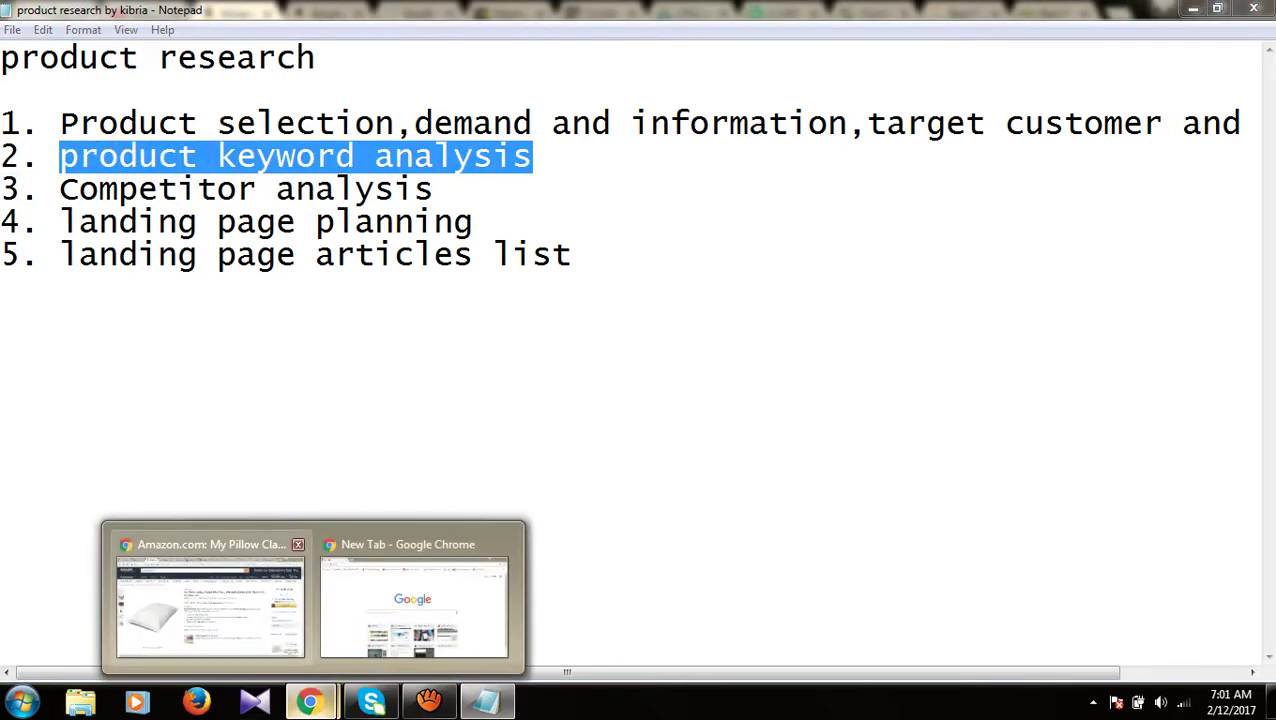
pyautogui.click(210, 600)
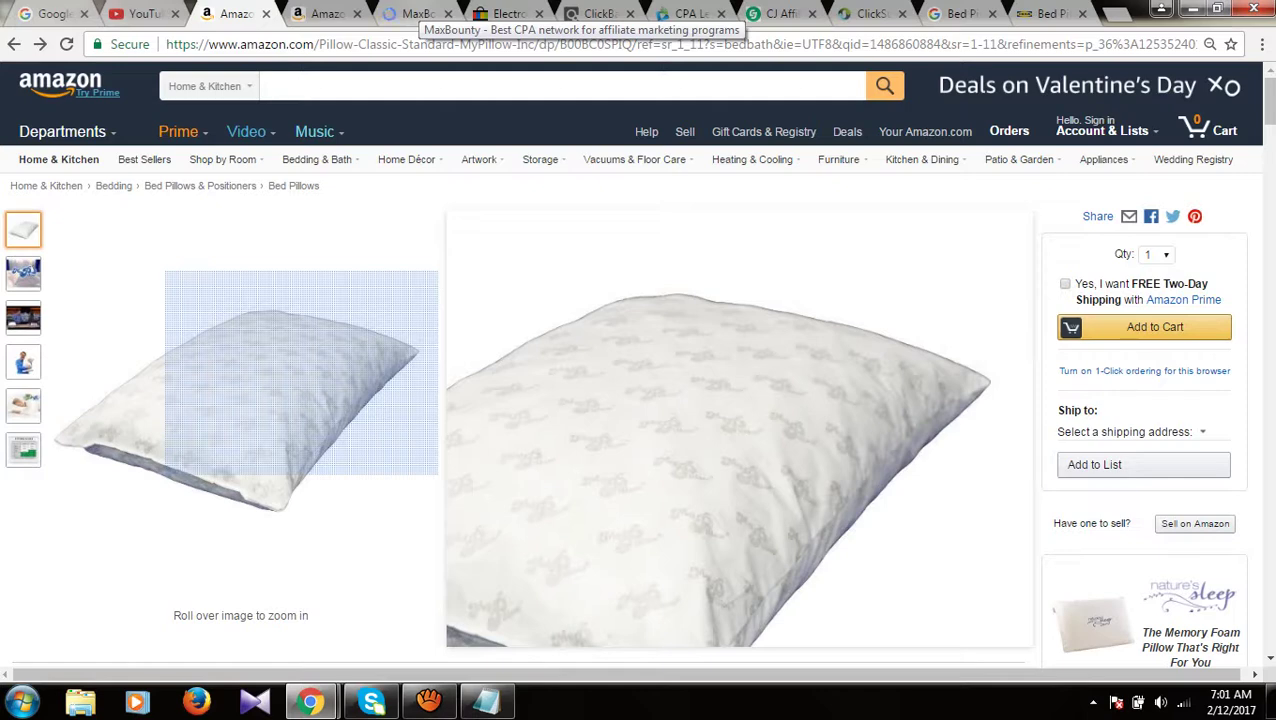
# Step: Close the MaxBounty, ClickBank, CPA Lead, CJ Affiliate, ClickSure and other tabs after the two Amazon product tabs
pyautogui.click(420, 13)
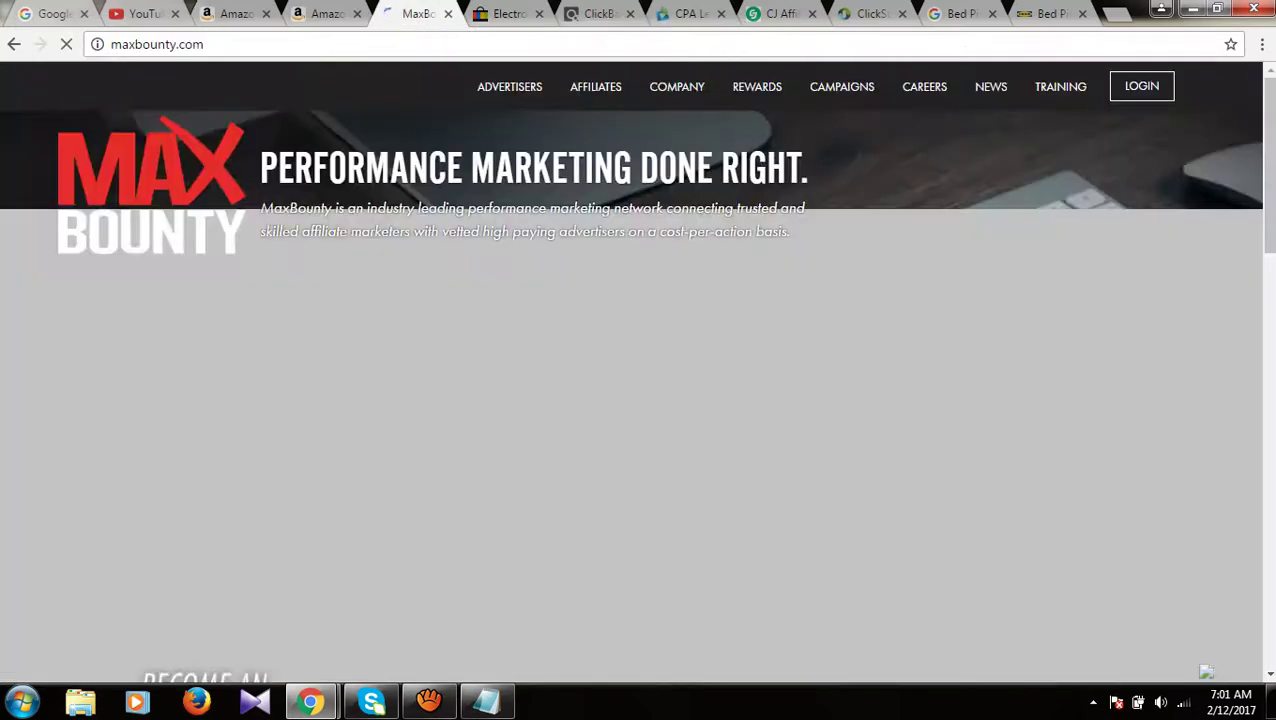
pyautogui.click(448, 13)
pyautogui.click(448, 13)
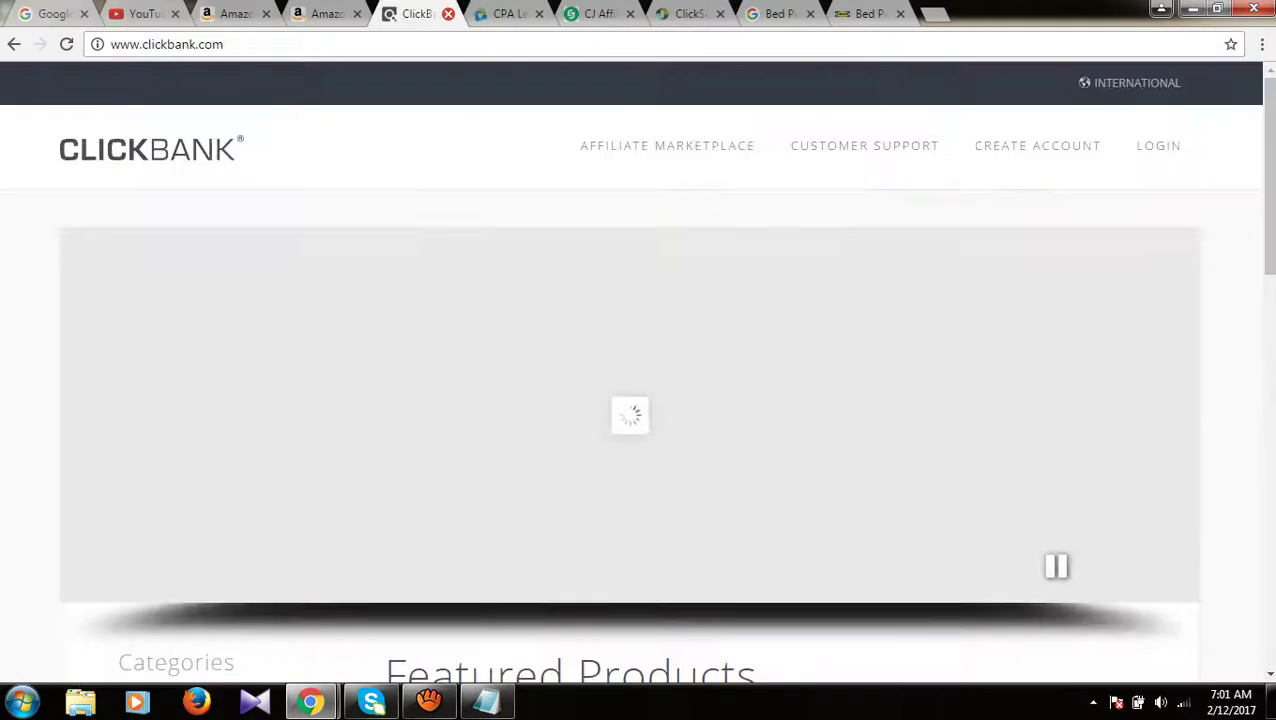
pyautogui.click(448, 13)
pyautogui.click(448, 13)
pyautogui.click(448, 13)
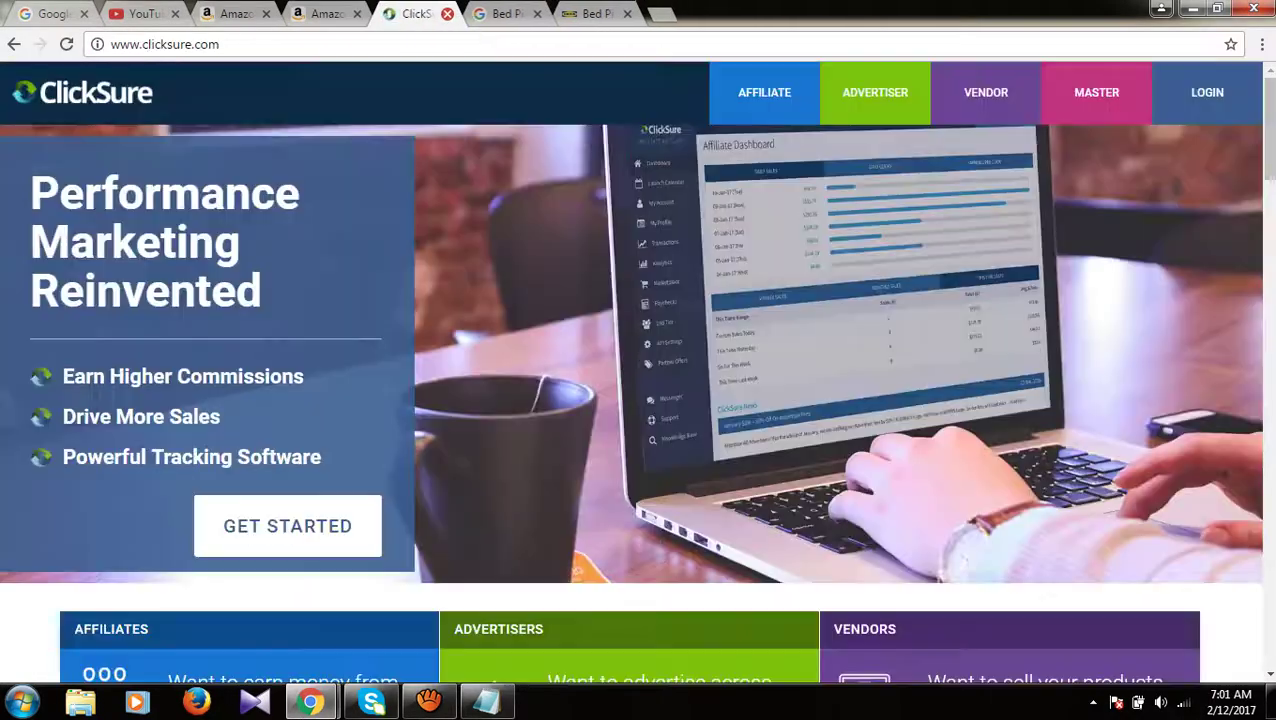
pyautogui.click(448, 13)
pyautogui.click(448, 13)
pyautogui.click(448, 13)
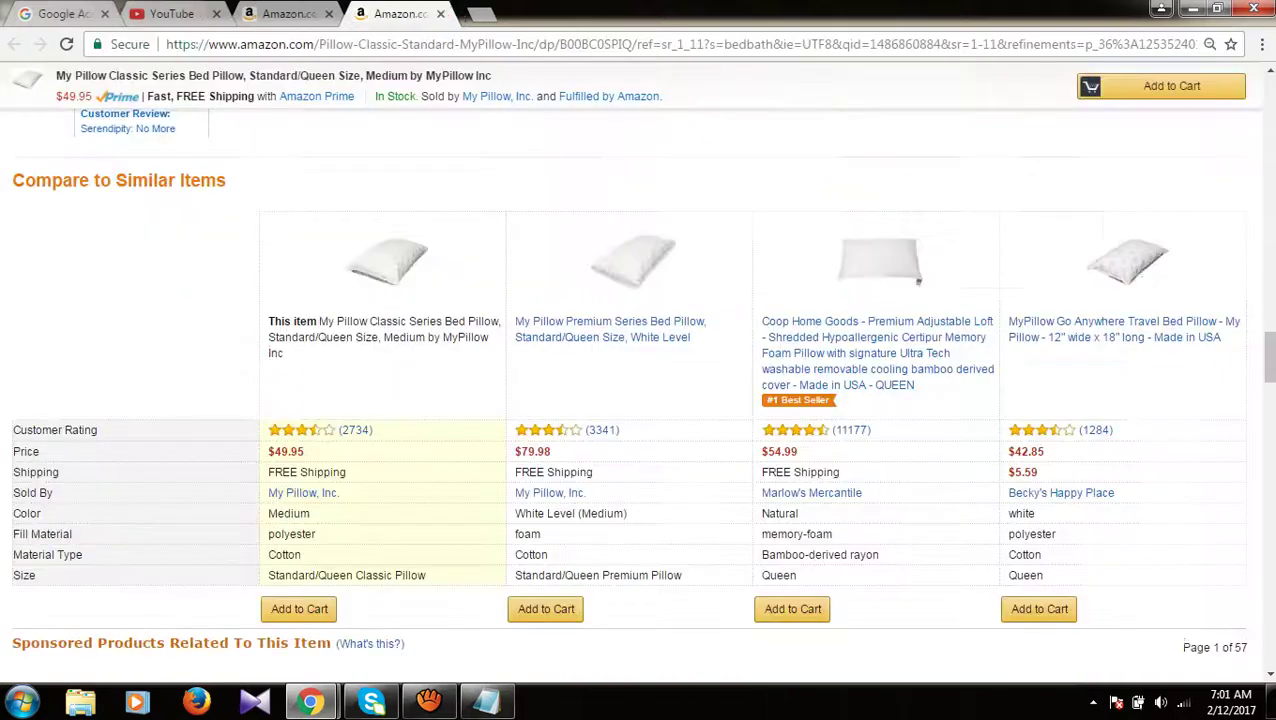
pyautogui.click(481, 13)
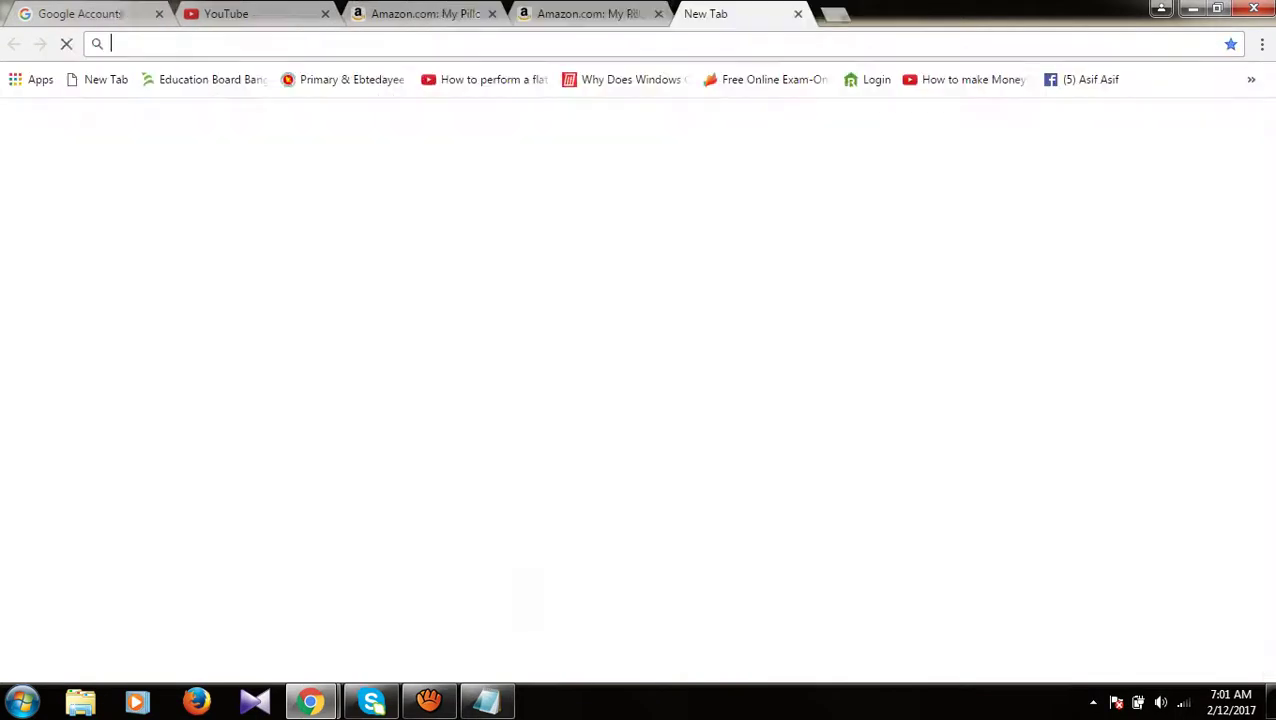
pyautogui.write('go')
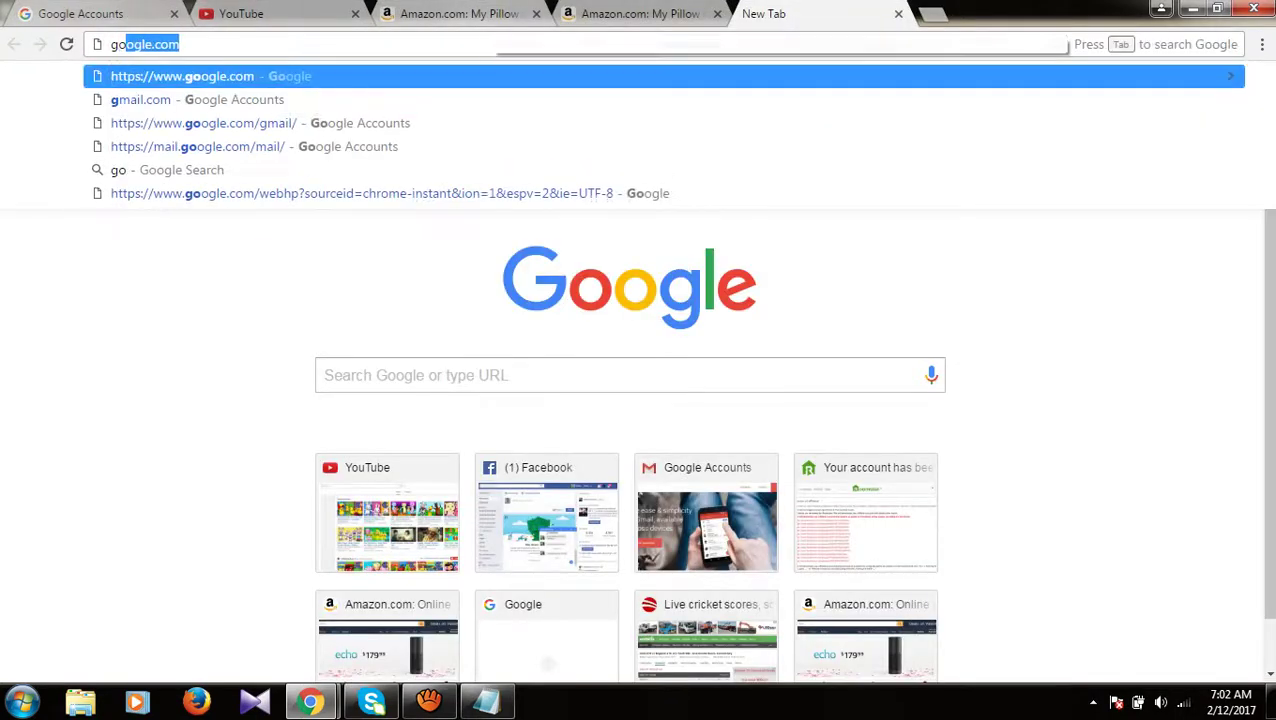
pyautogui.press('Return')
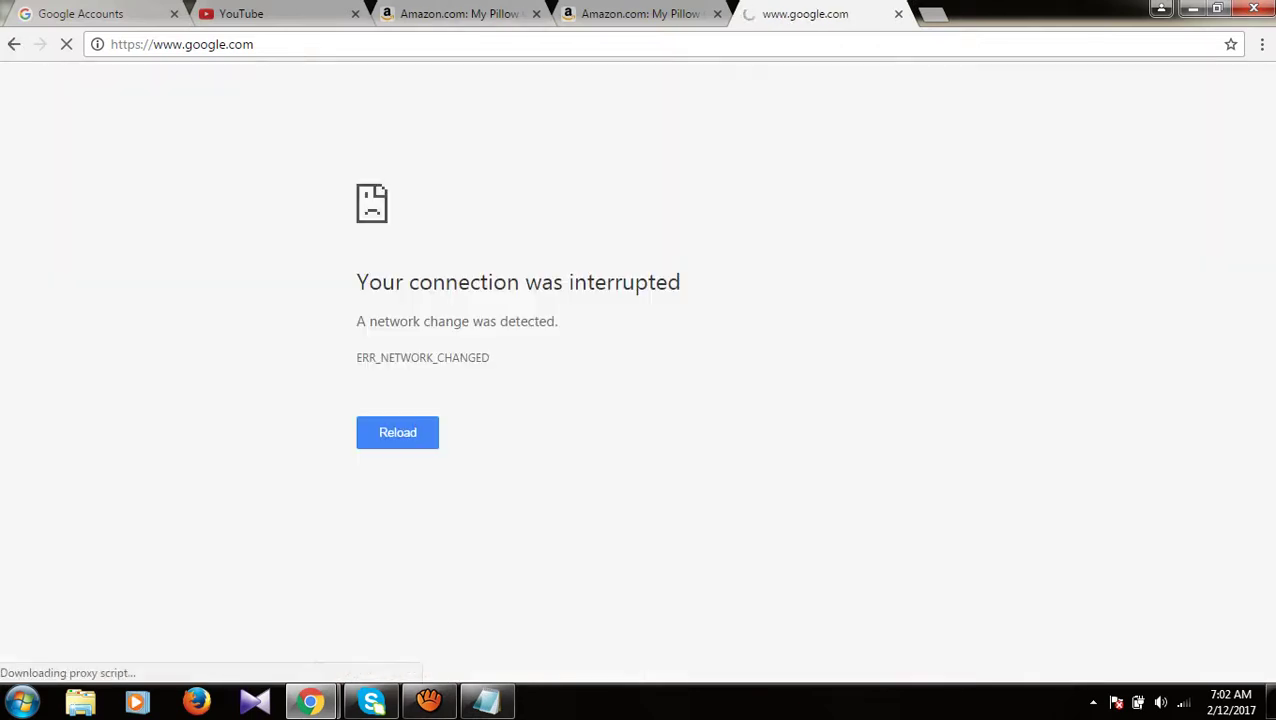
pyautogui.hotkey('ctrl', 'l')
pyautogui.press('Return')
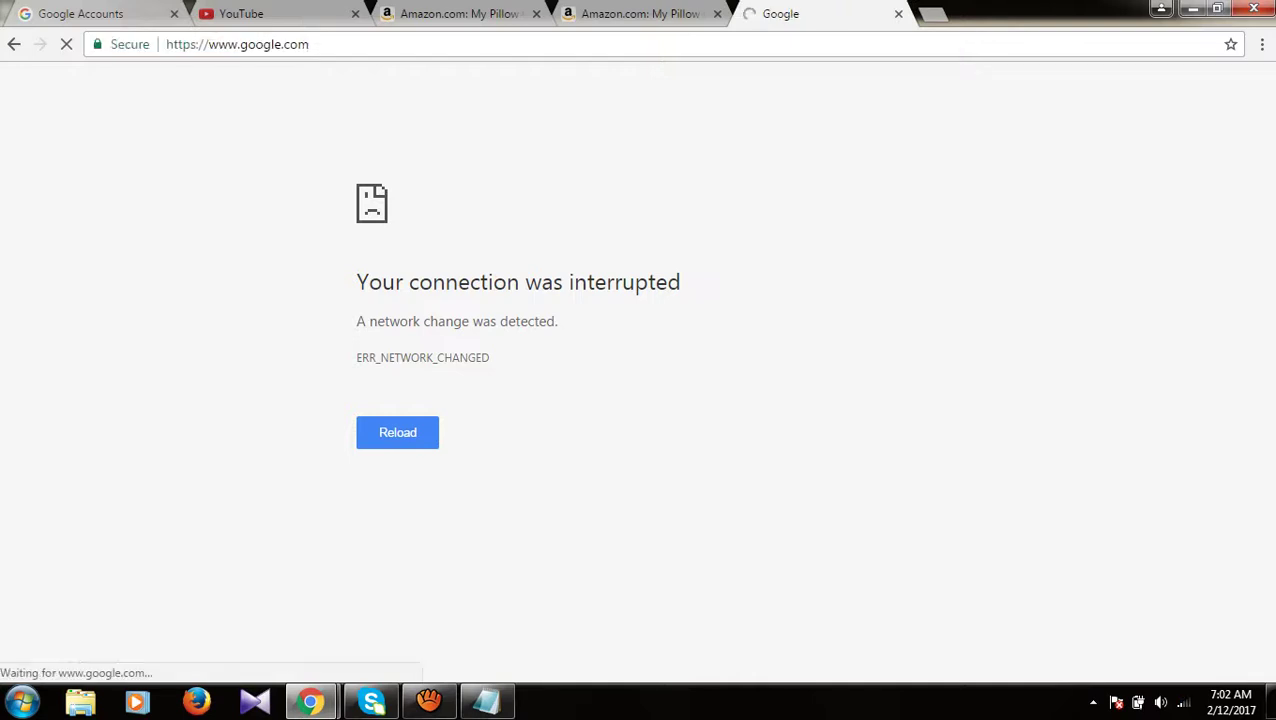
# Step: Search Google for "buy t shirt in bangladesh"
pyautogui.write('t')
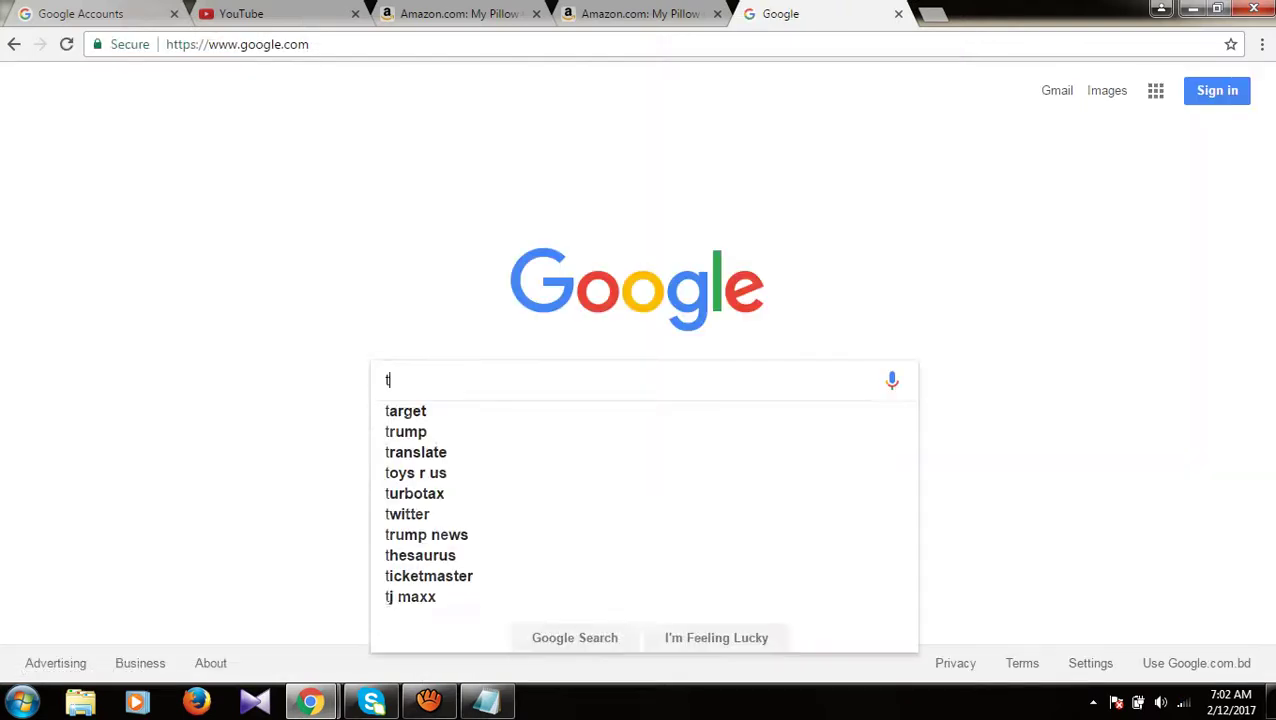
pyautogui.write(' shift')
pyautogui.press('BackSpace')
pyautogui.press('BackSpace')
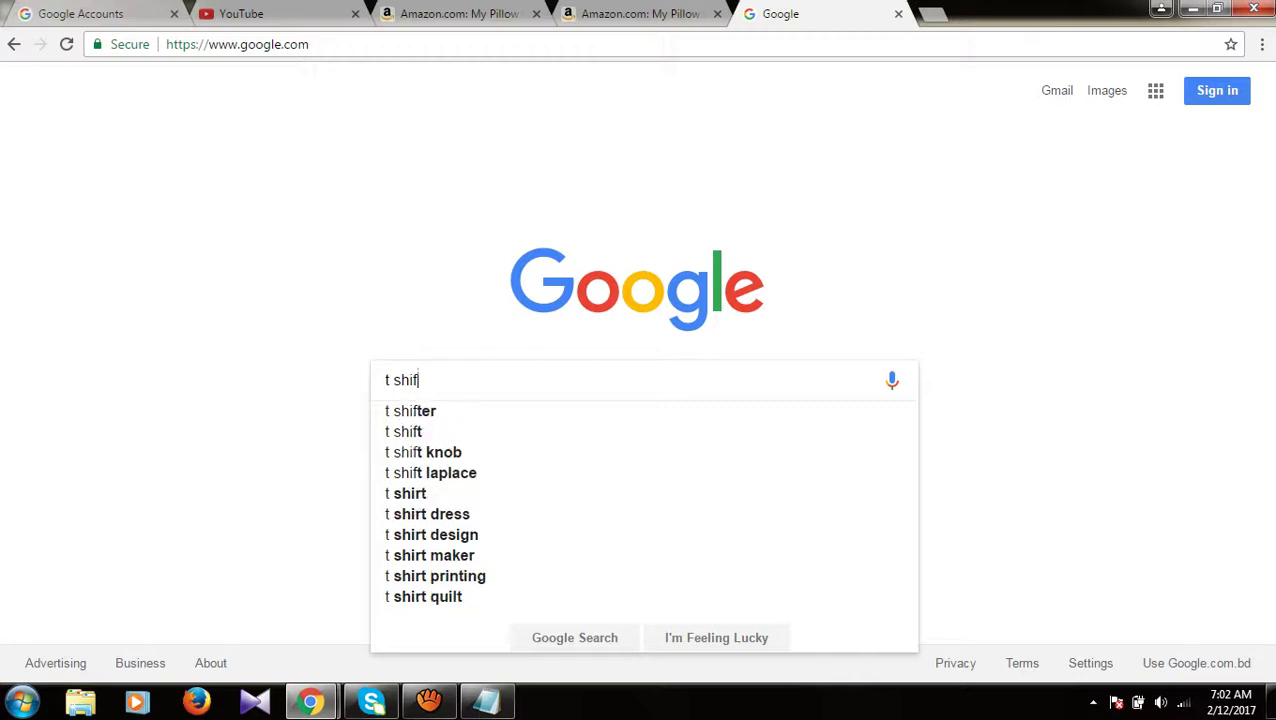
pyautogui.write('rt')
pyautogui.click(386, 380)
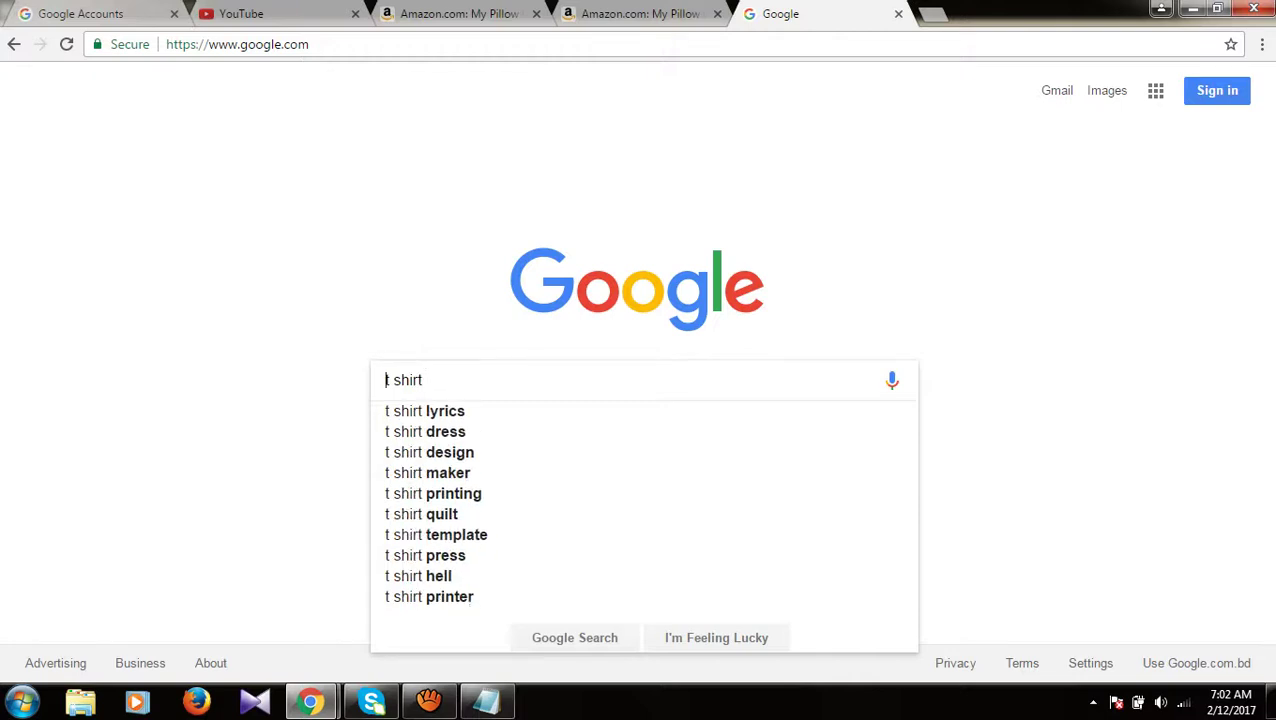
pyautogui.press('Delete')
pyautogui.press('Delete')
pyautogui.press('Delete')
pyautogui.press('Delete')
pyautogui.press('Delete')
pyautogui.press('Delete')
pyautogui.press('Delete')
pyautogui.press('Delete')
pyautogui.write('b')
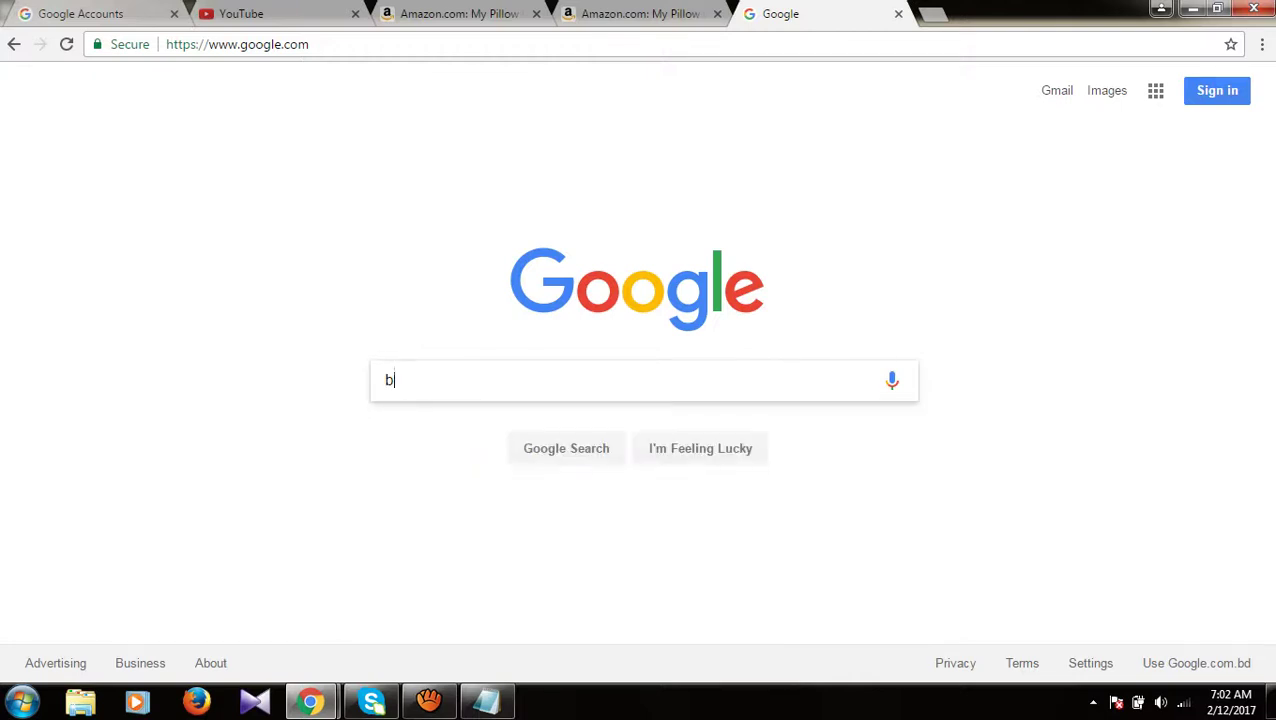
pyautogui.write('uy t shirt ')
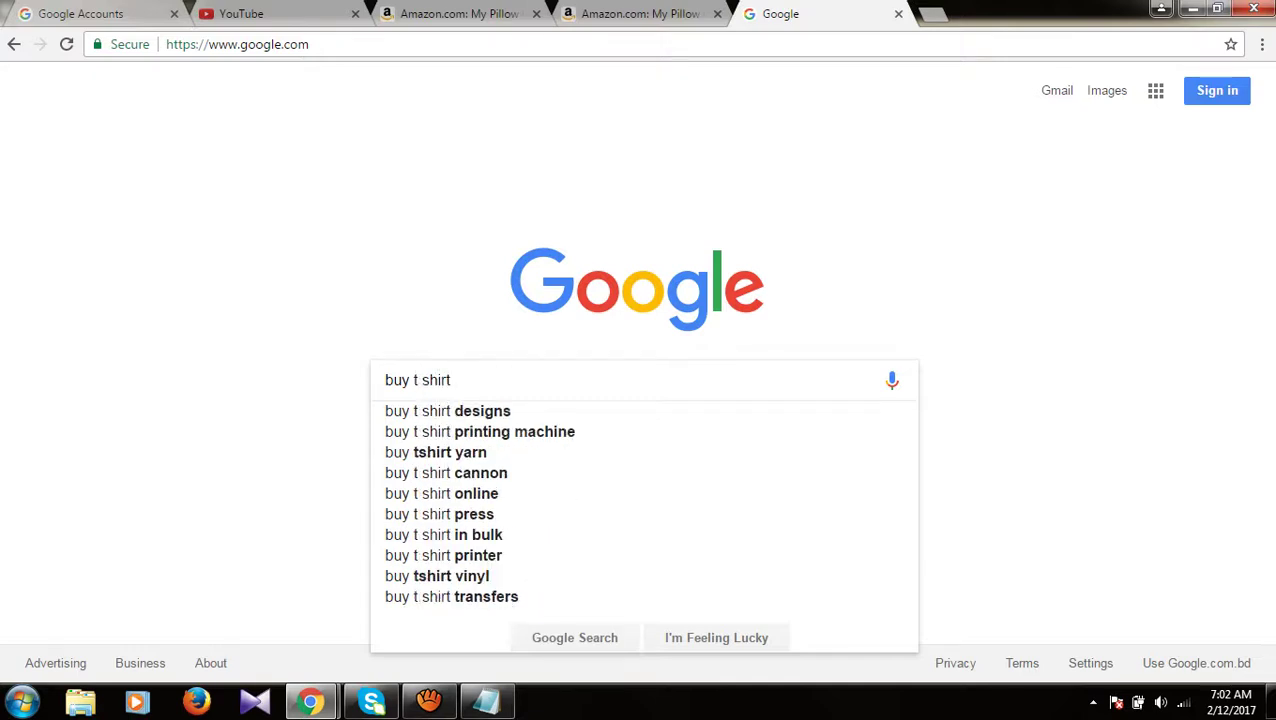
pyautogui.write('in bangladesh')
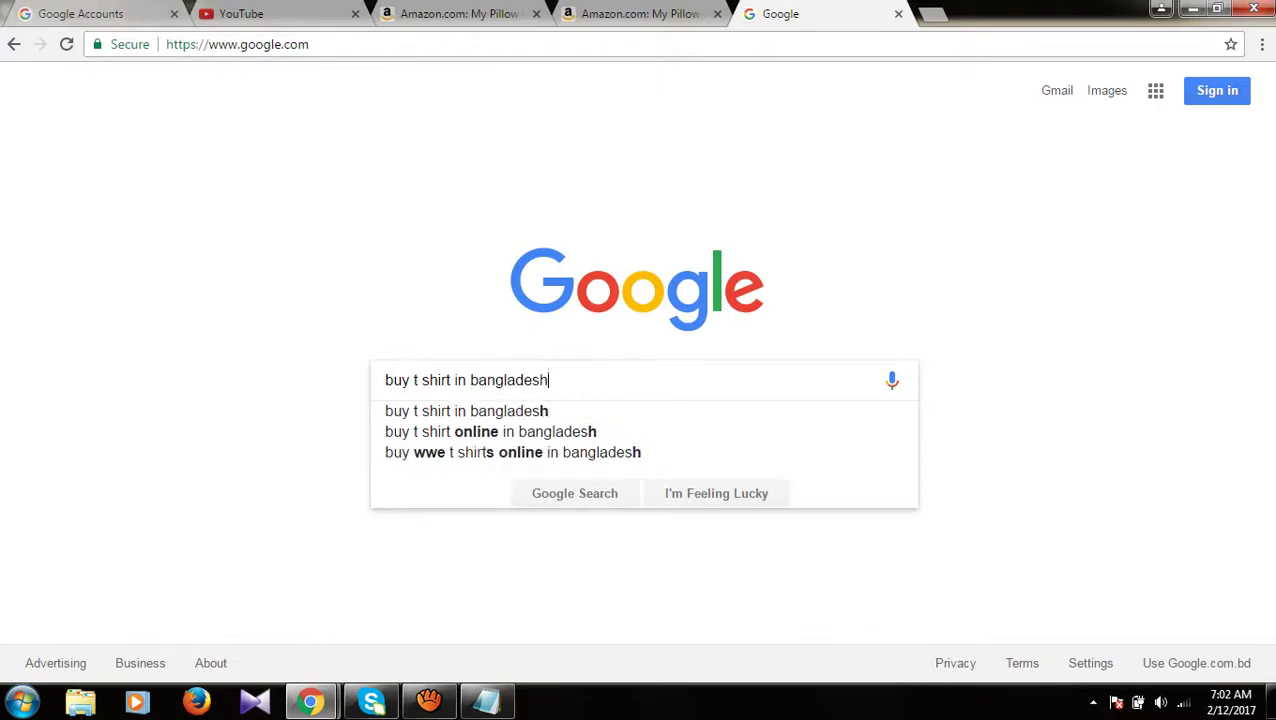
pyautogui.press('Return')
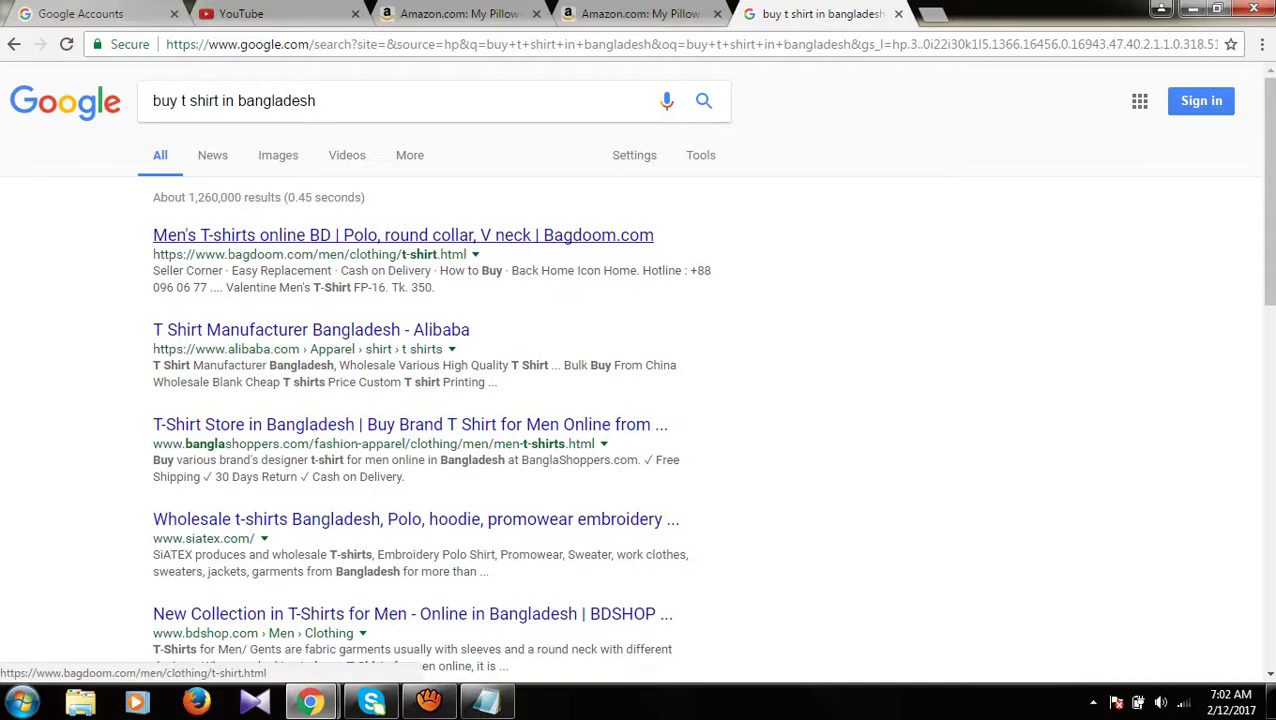
# Step: Open the Bagdoom, Alibaba and BanglaShoppers T-shirt results in separate new tabs
pyautogui.rightClick(343, 232)
pyautogui.click(420, 242)
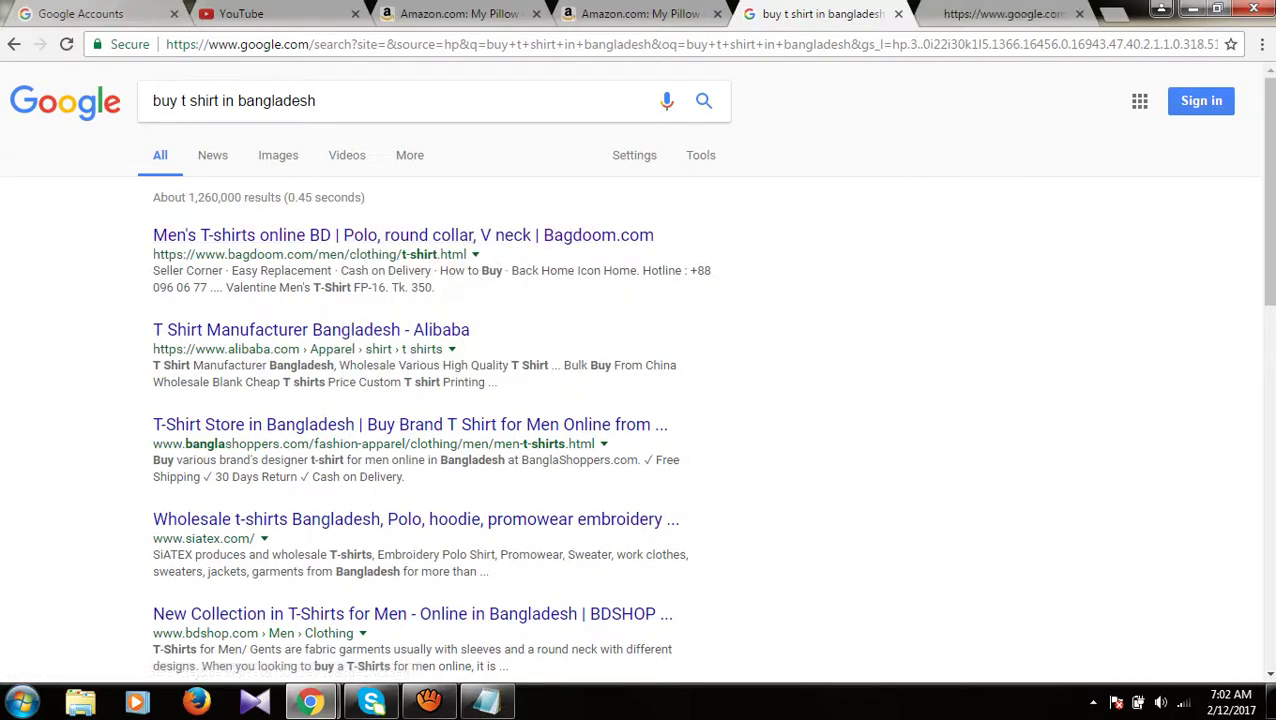
pyautogui.rightClick(282, 331)
pyautogui.click(315, 342)
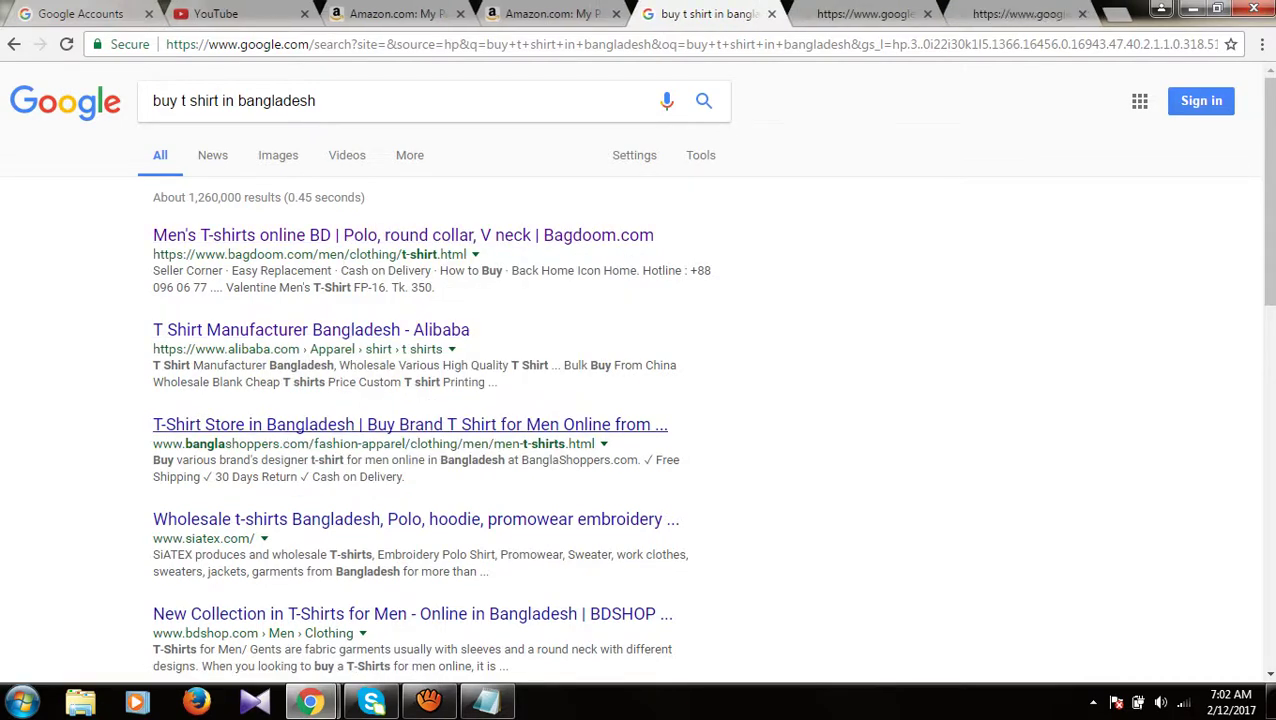
pyautogui.rightClick(291, 431)
pyautogui.click(330, 442)
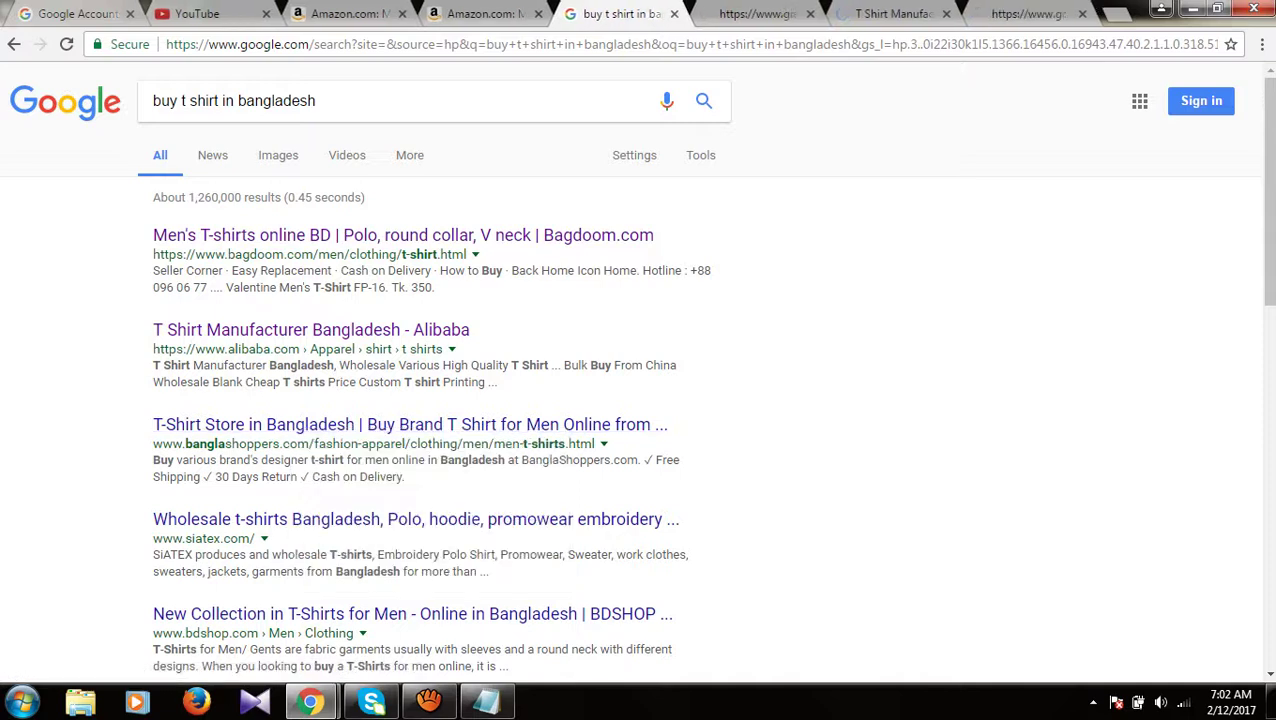
# Step: Highlight the T-shirt search phrase, check the Bagdoom tab and the My Pillow Classic page, and return to the Google results
pyautogui.moveTo(318, 101); pyautogui.dragTo(150, 101)
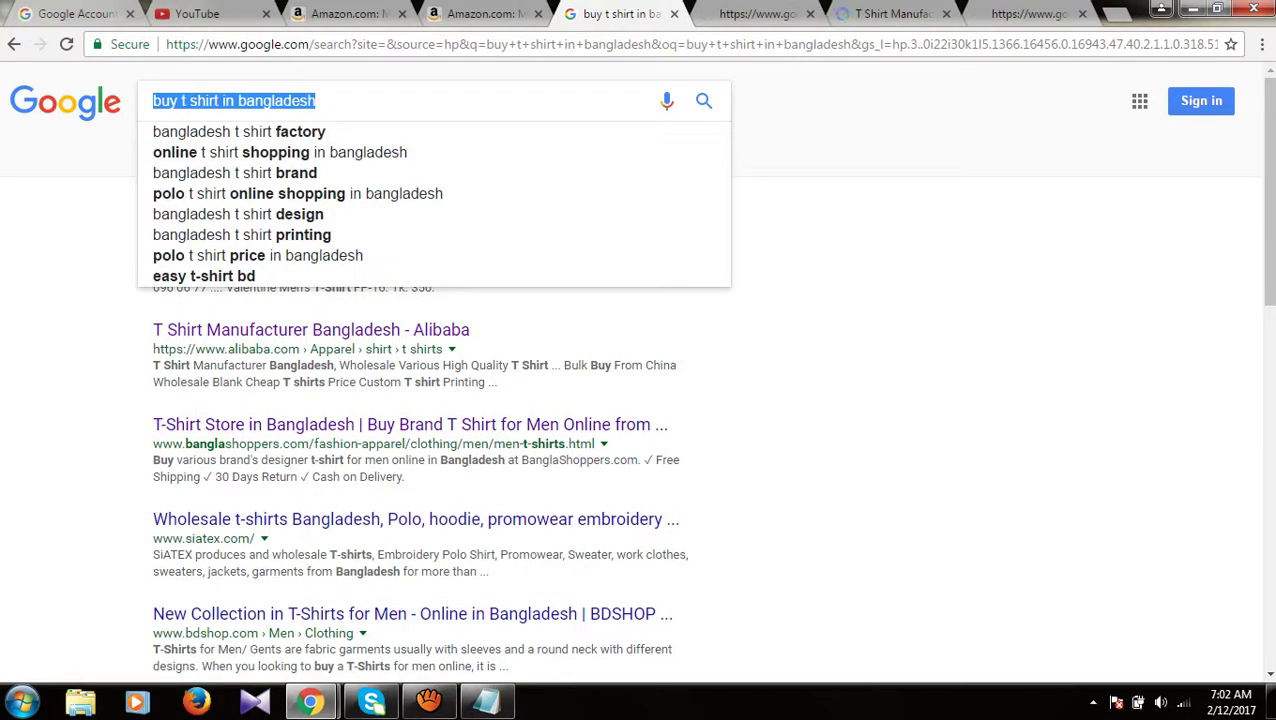
pyautogui.click(70, 210)
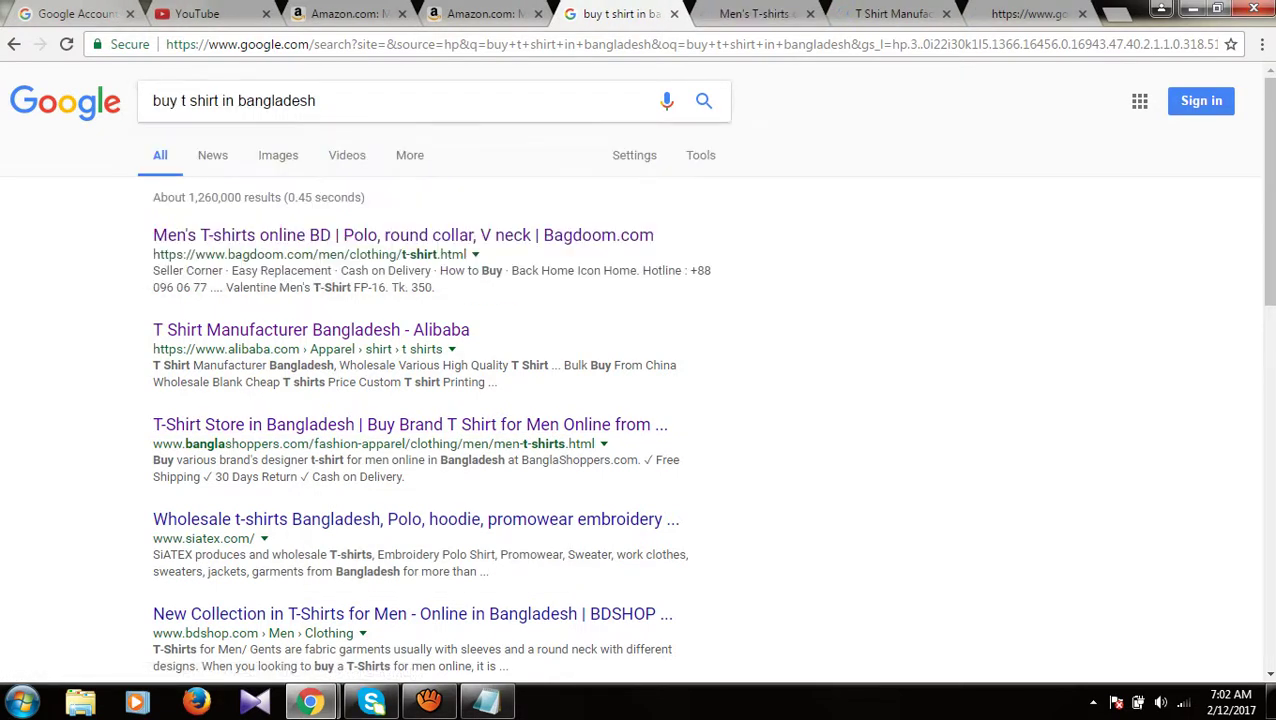
pyautogui.moveTo(315, 101); pyautogui.dragTo(152, 101)
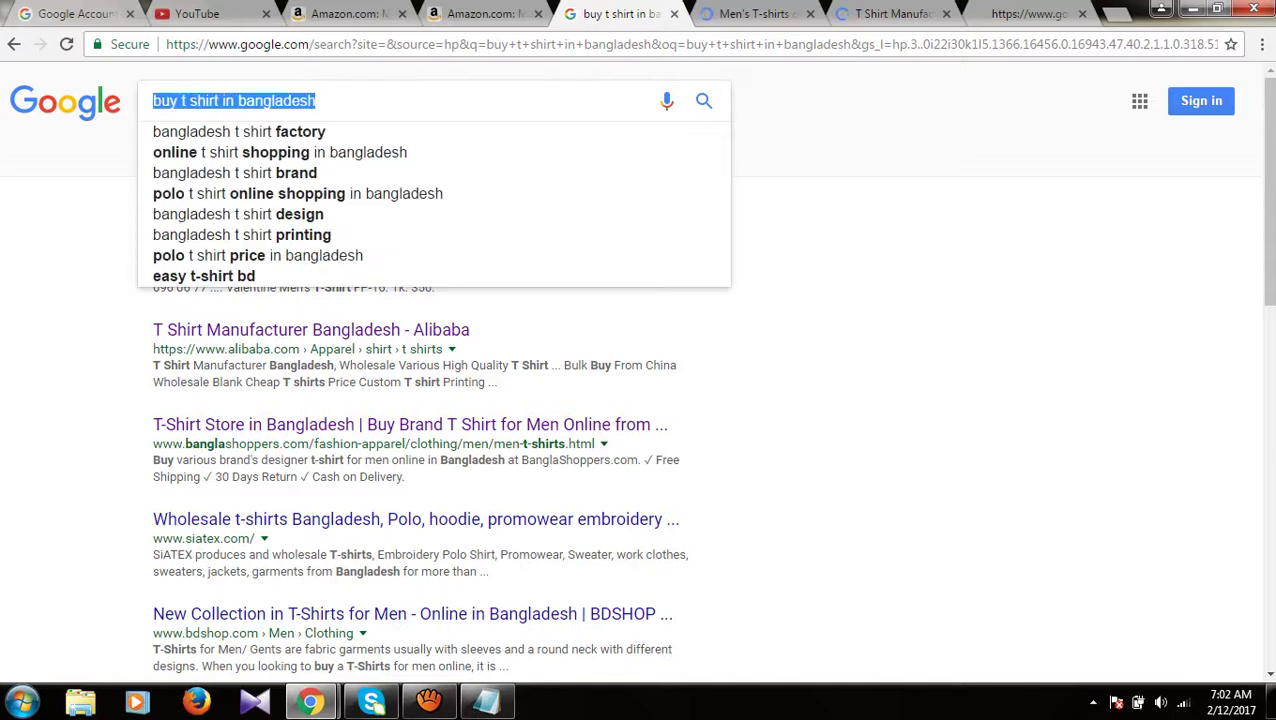
pyautogui.press('Escape')
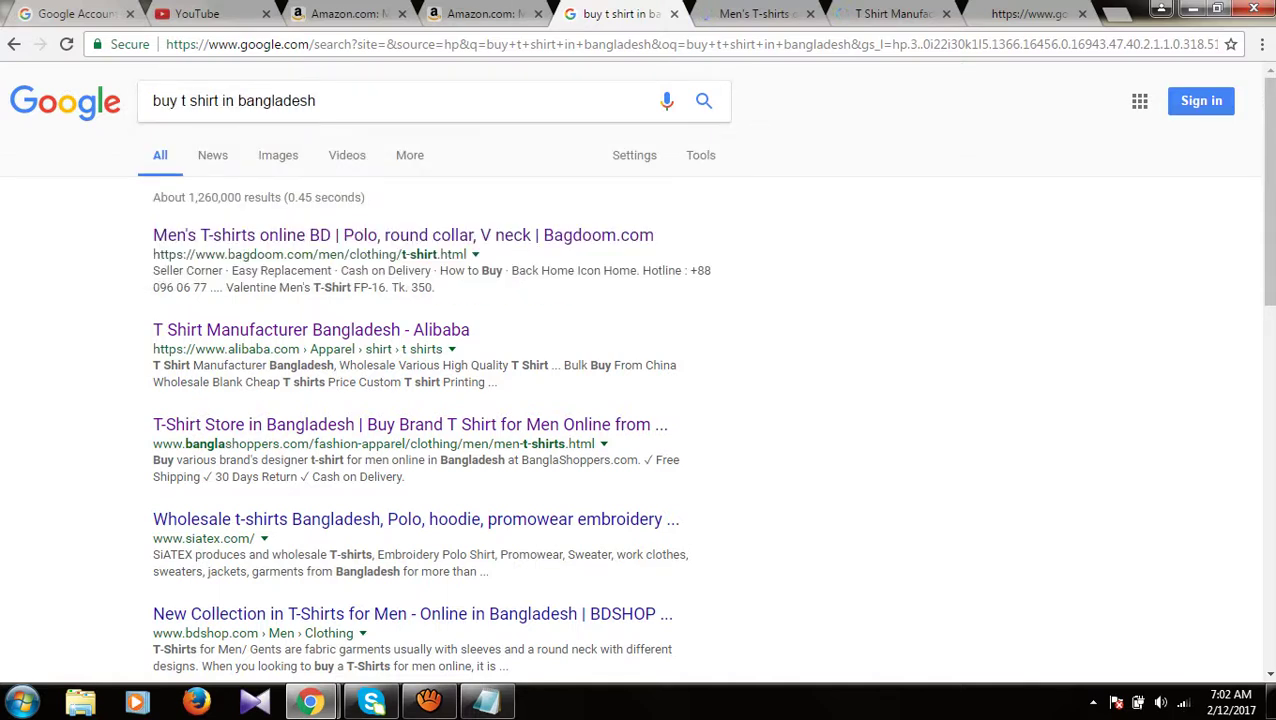
pyautogui.hotkey('ctrl', 'Tab')
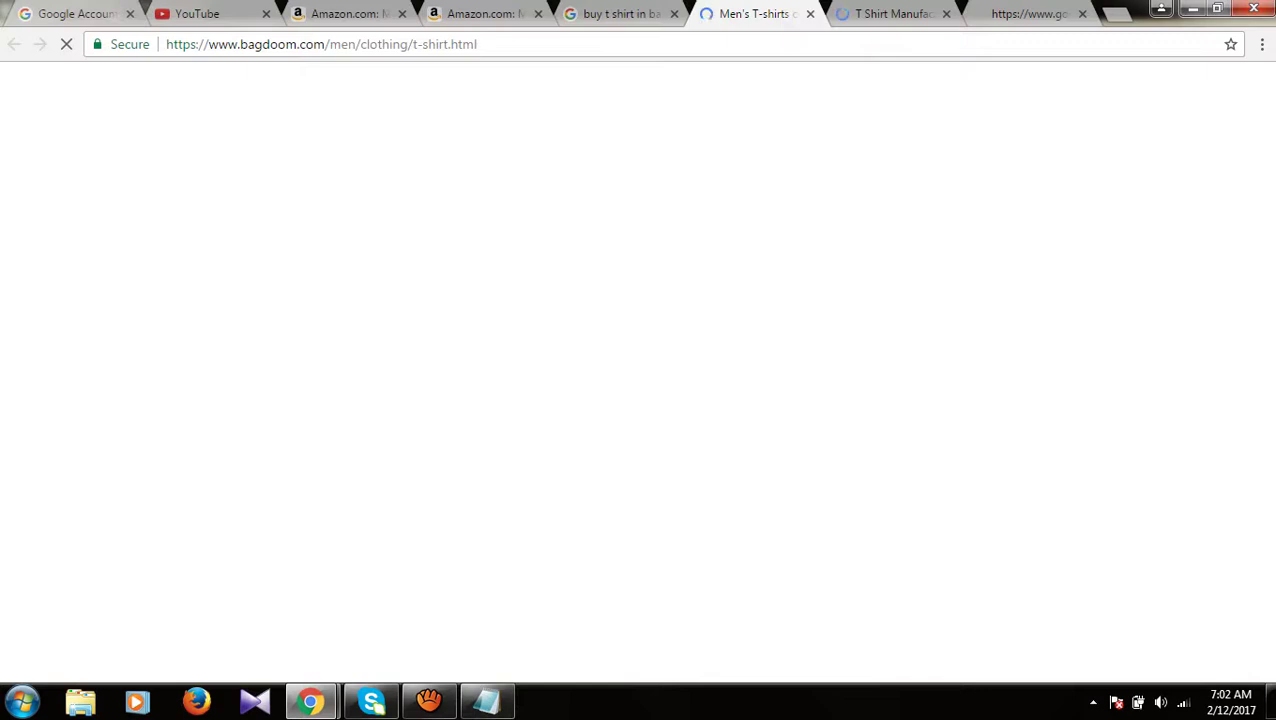
pyautogui.hotkey('ctrl', 'shift', 'Tab')
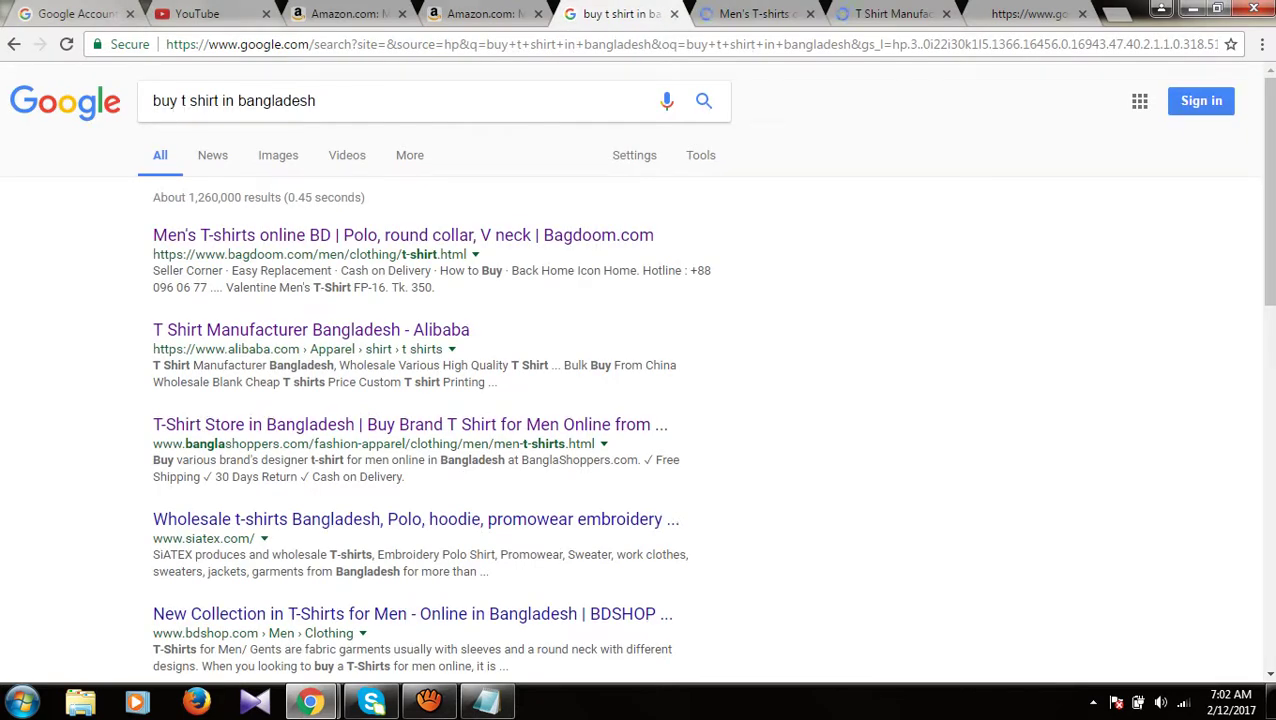
pyautogui.hotkey('ctrl', 'shift', 'Tab')
pyautogui.hotkey('ctrl', 'shift', 'Tab')
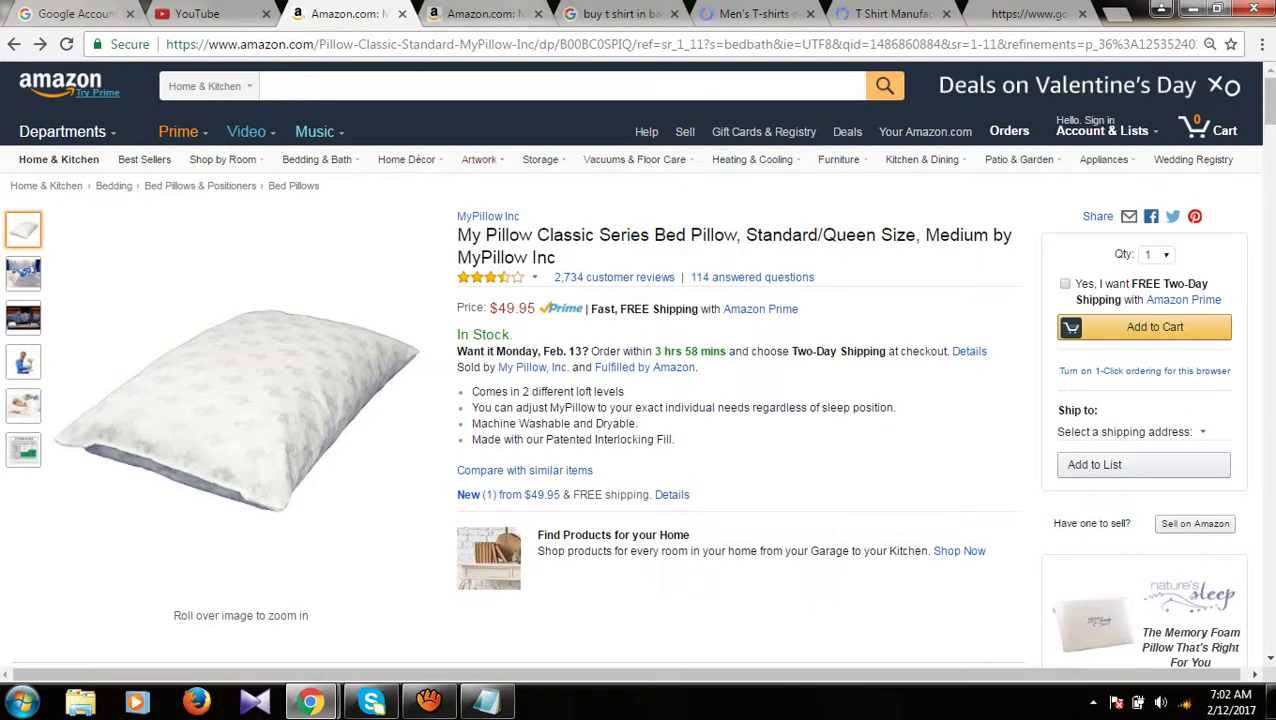
pyautogui.hotkey('ctrl', 'Tab')
pyautogui.hotkey('ctrl', 'Tab')
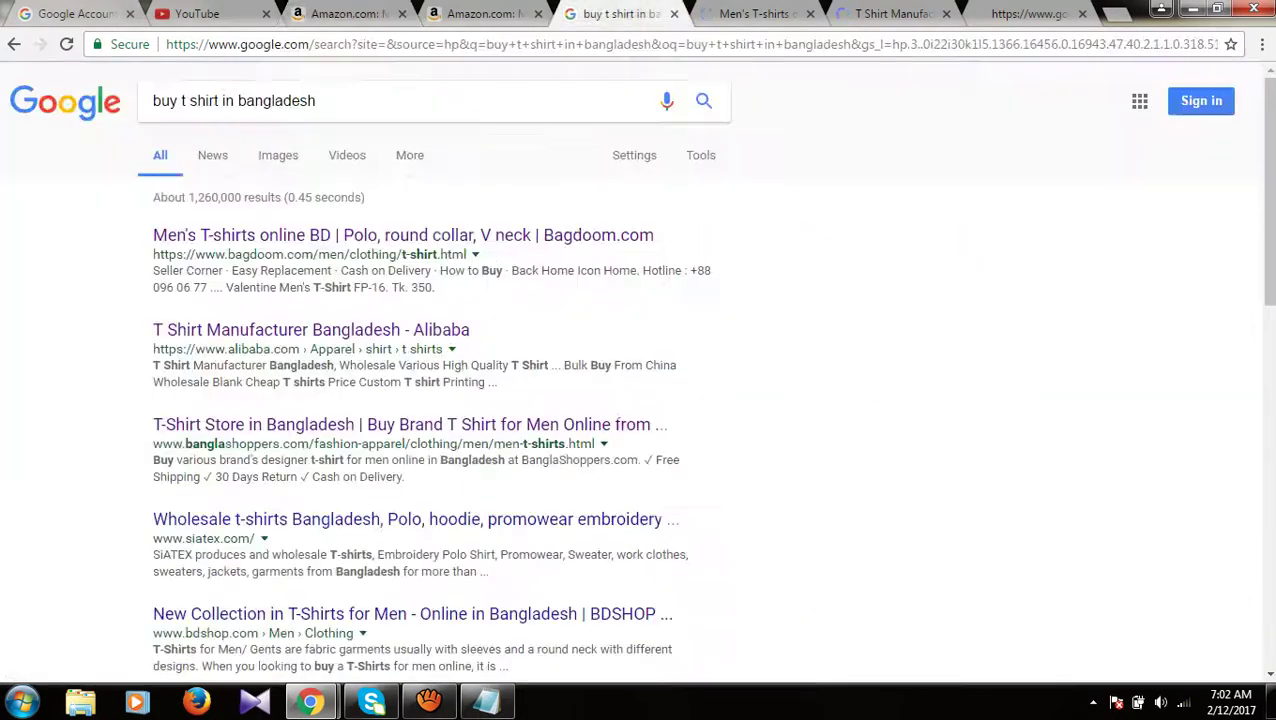
# Step: Replace the T-shirt query with "bed pillow" and run the Google search
pyautogui.moveTo(318, 101); pyautogui.dragTo(46, 106)
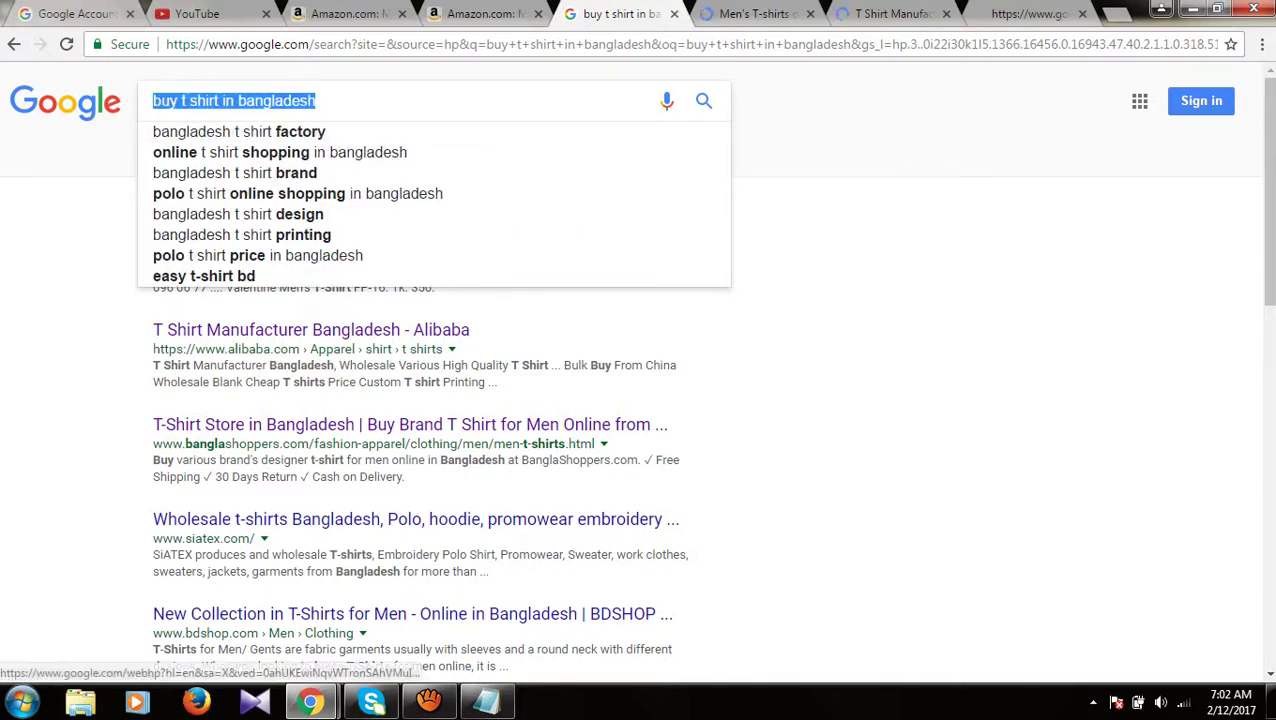
pyautogui.write('bed pi')
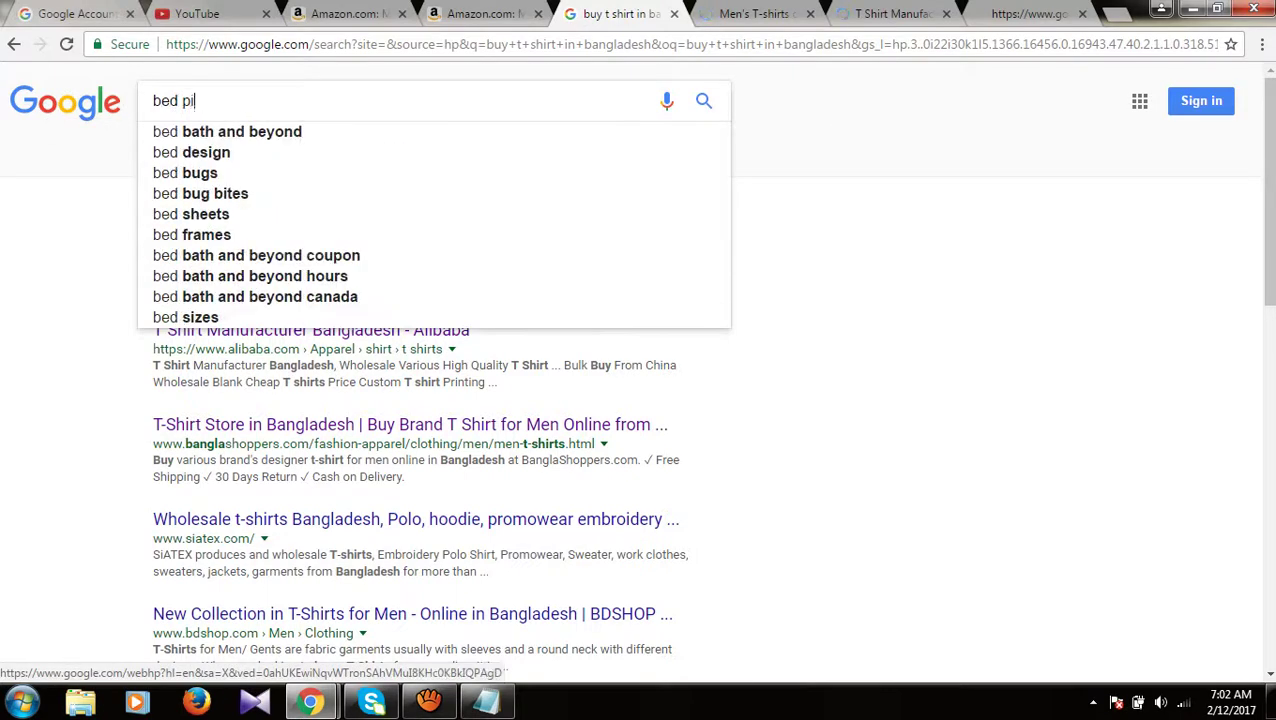
pyautogui.write('llow')
pyautogui.press('Return')
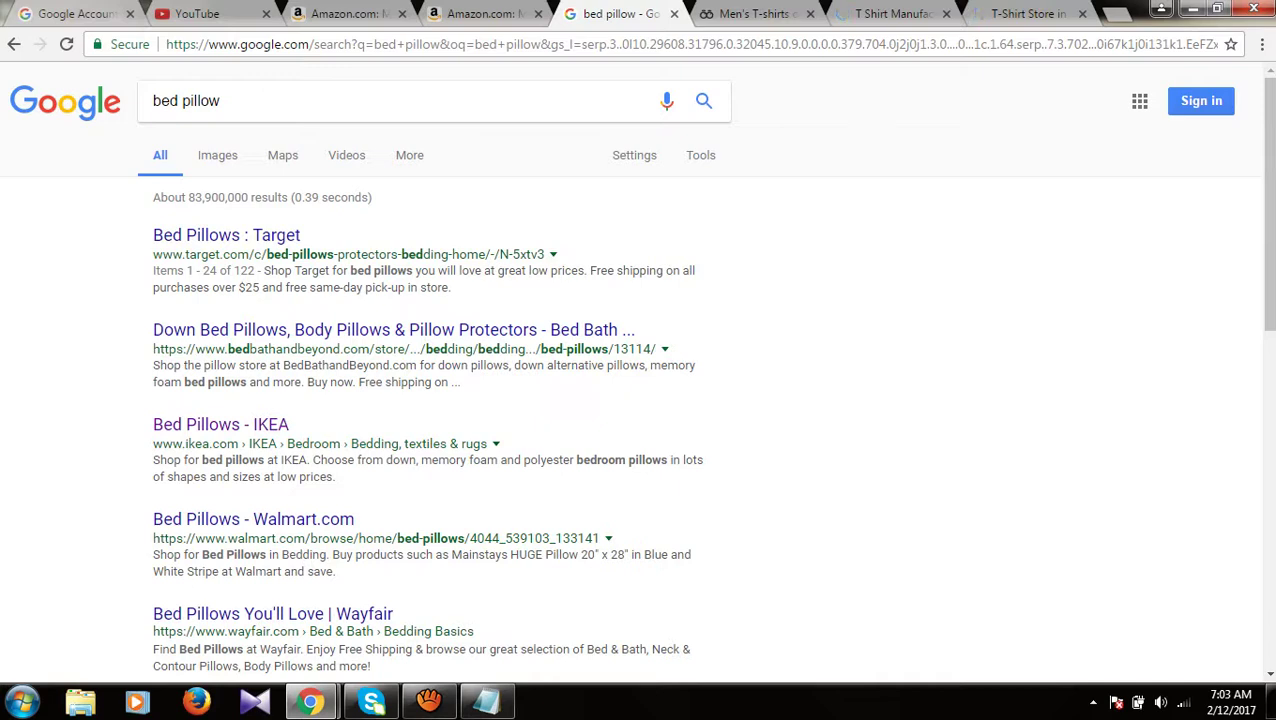
# Step: Add "best" in front of the query and search Google for "best bed pillow"
pyautogui.click(158, 104)
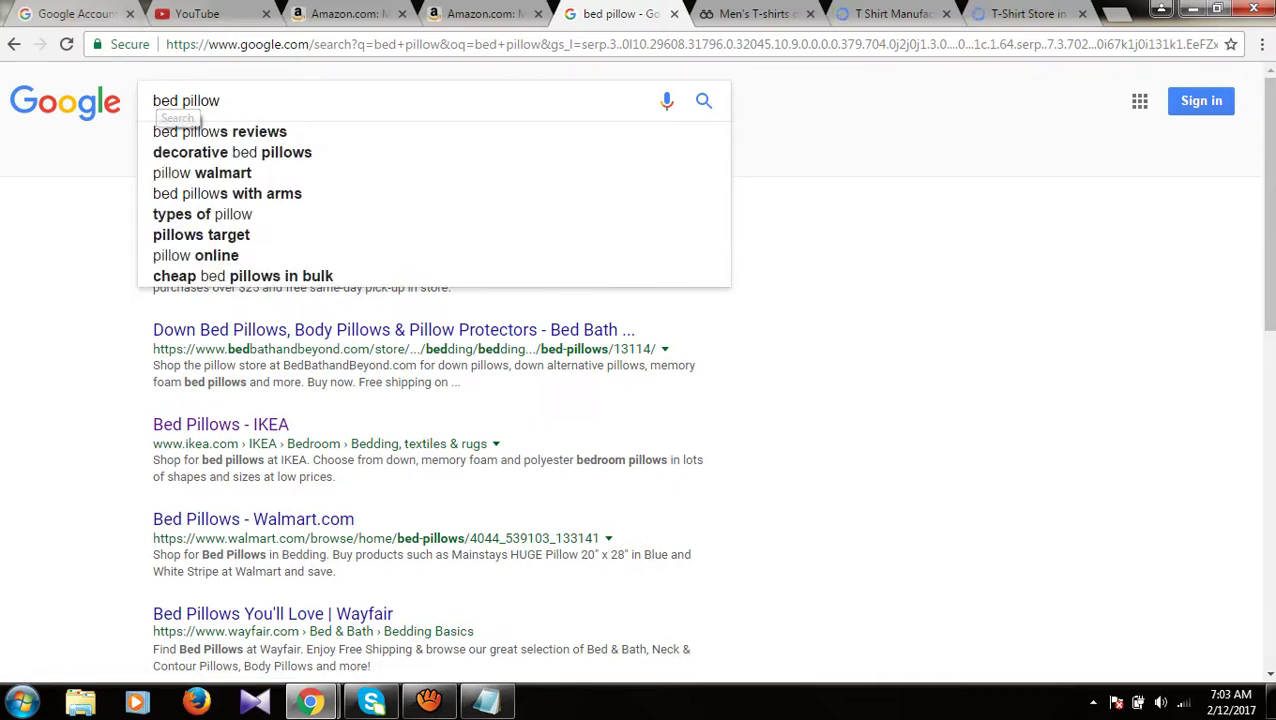
pyautogui.write('best')
pyautogui.press('Return')
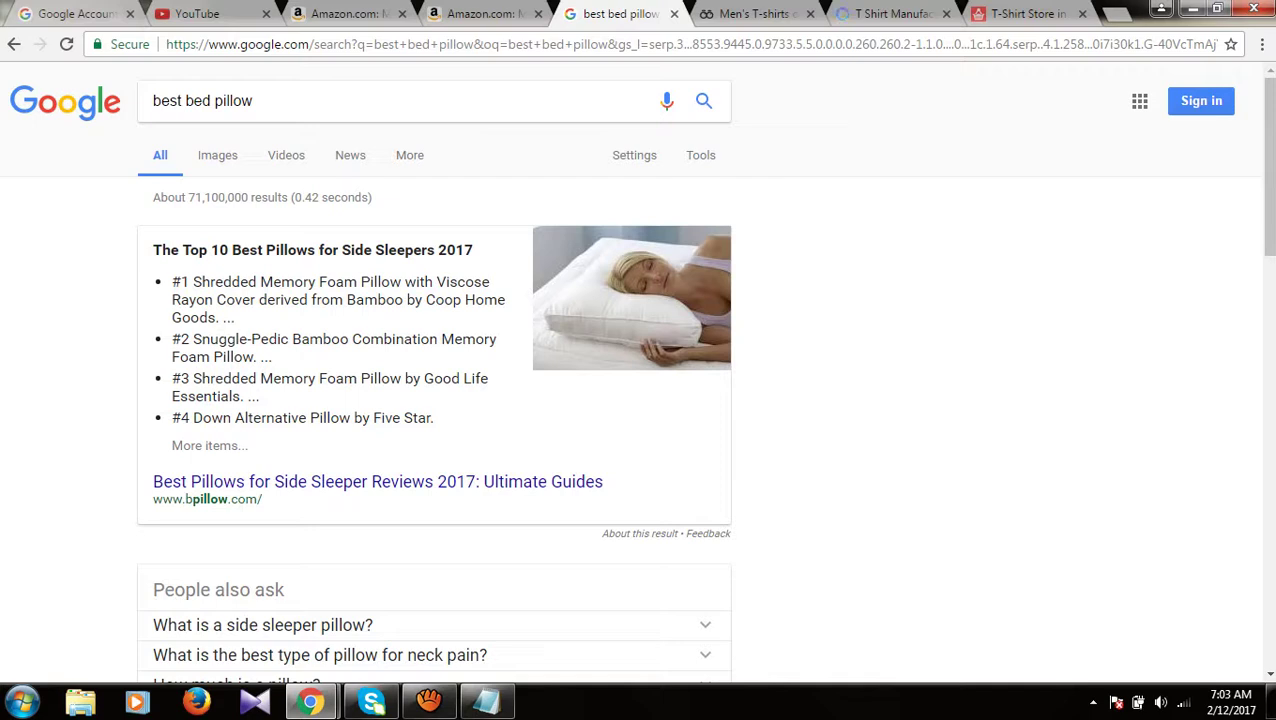
# Step: Close the Bagdoom, Alibaba and BanglaShoppers T-shirt tabs
pyautogui.click(810, 13)
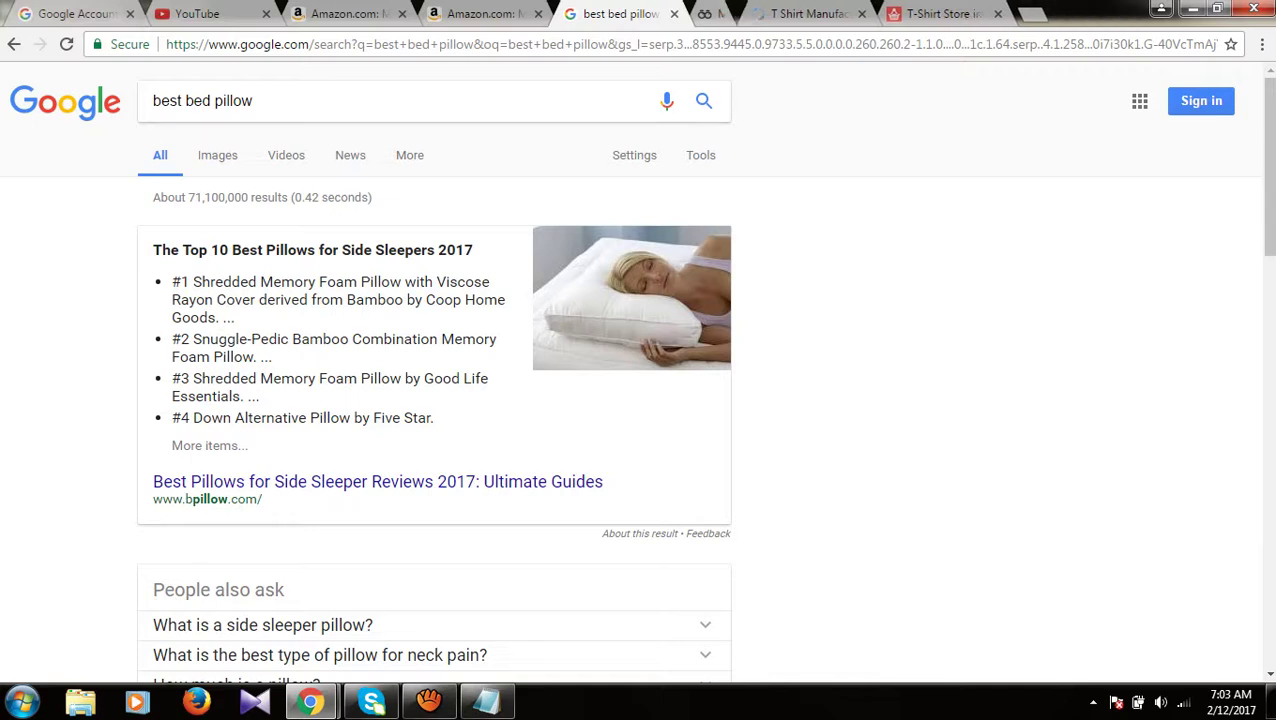
pyautogui.click(810, 13)
pyautogui.click(810, 13)
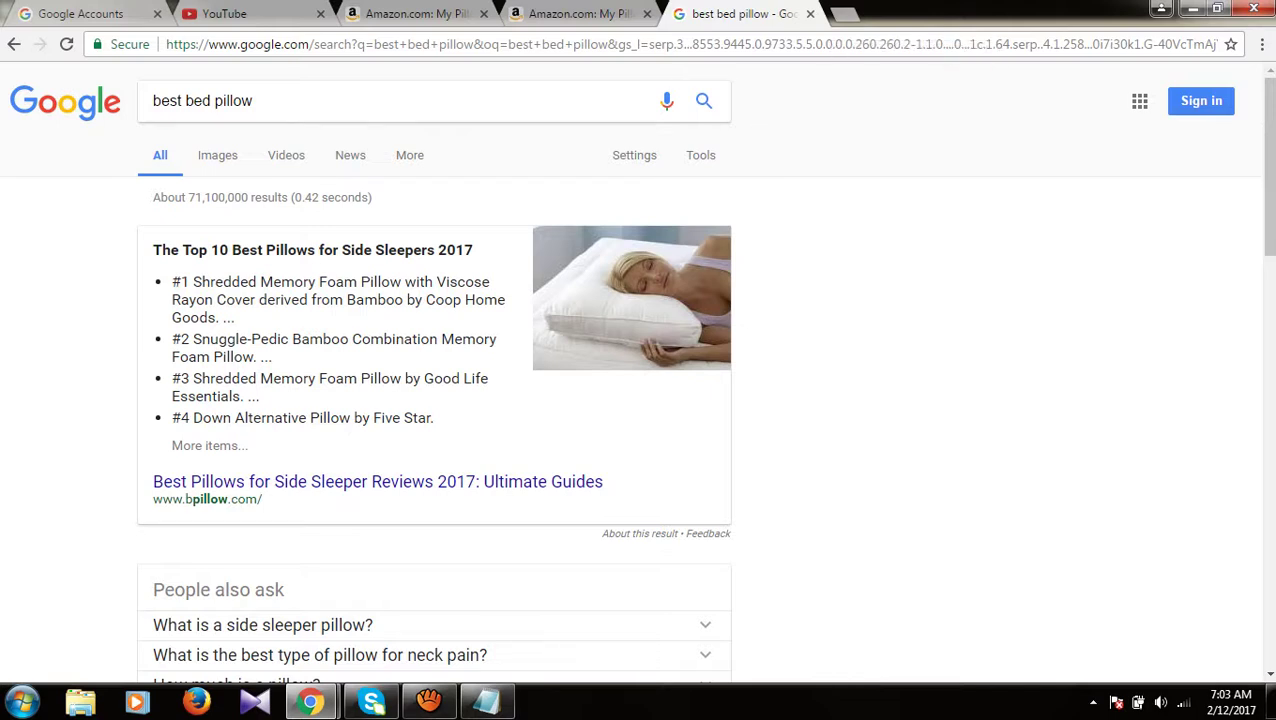
# Step: Remove "best" from the query and search Google for "bed pillow" again
pyautogui.click(181, 101)
pyautogui.moveTo(181, 101); pyautogui.dragTo(153, 101)
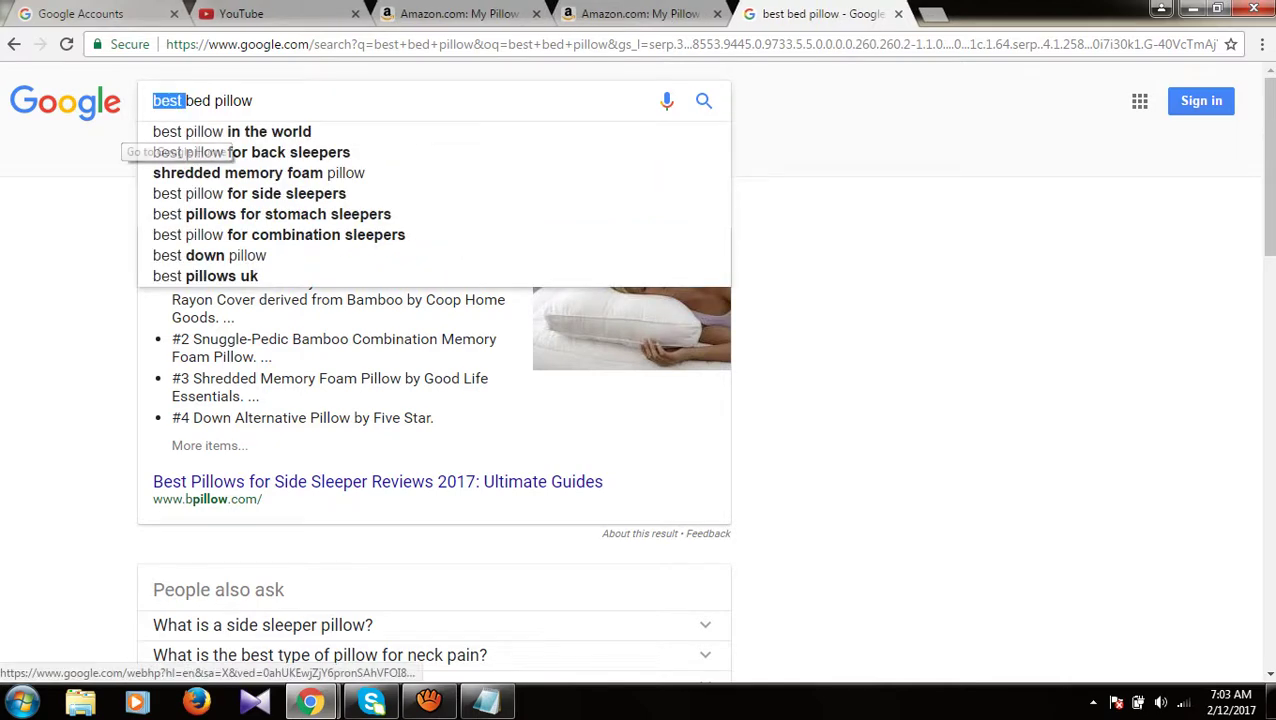
pyautogui.press('BackSpace')
pyautogui.press('Return')
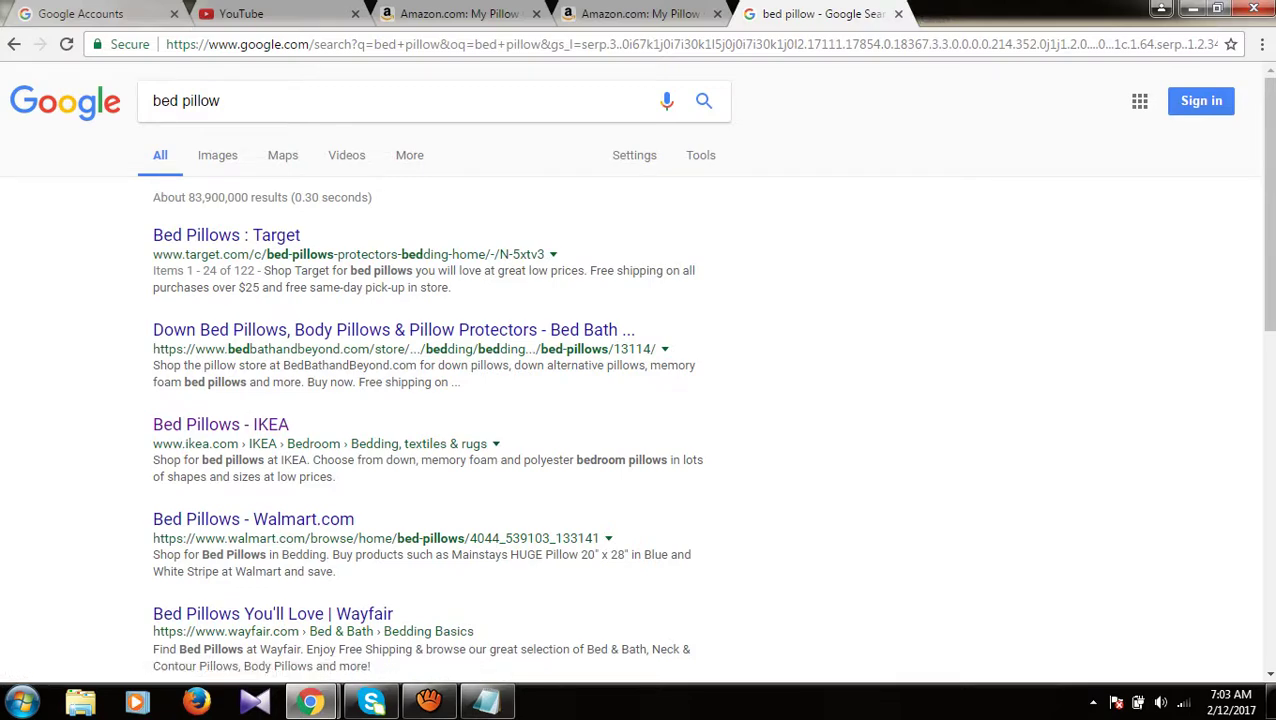
# Step: Open adwords.google.com in a new browser tab
pyautogui.click(930, 13)
pyautogui.write('a')
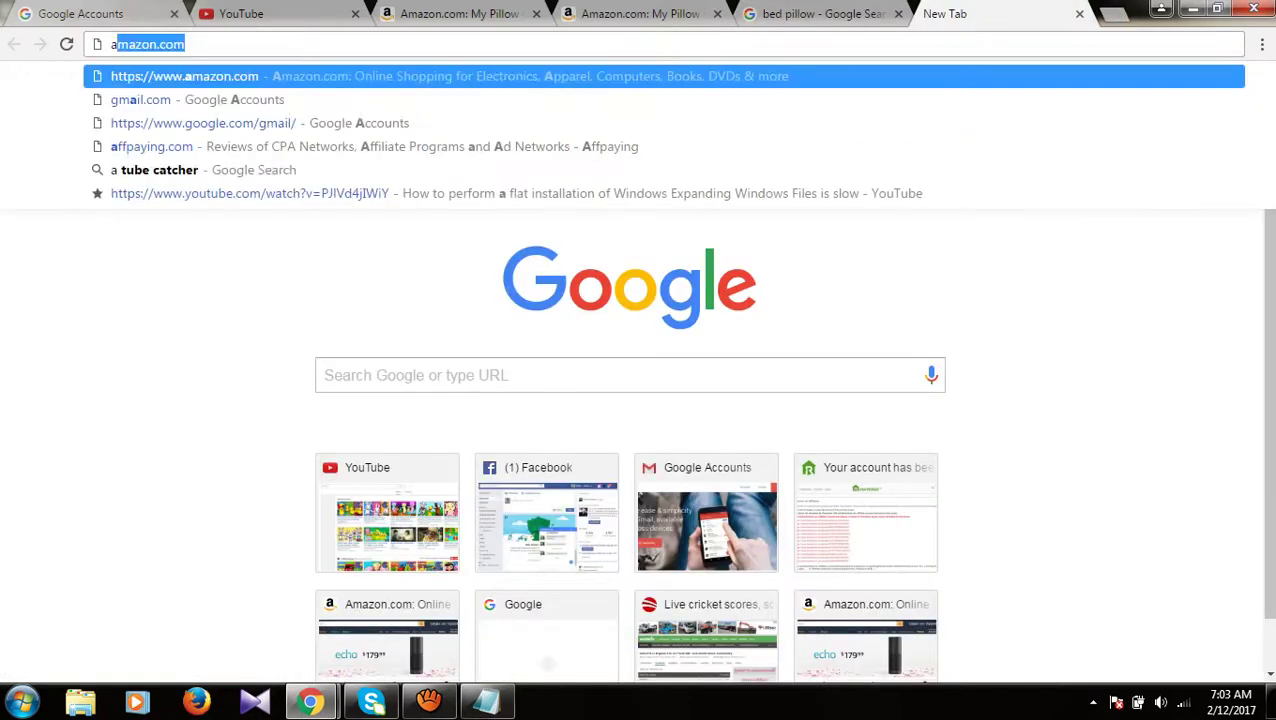
pyautogui.write('dwo')
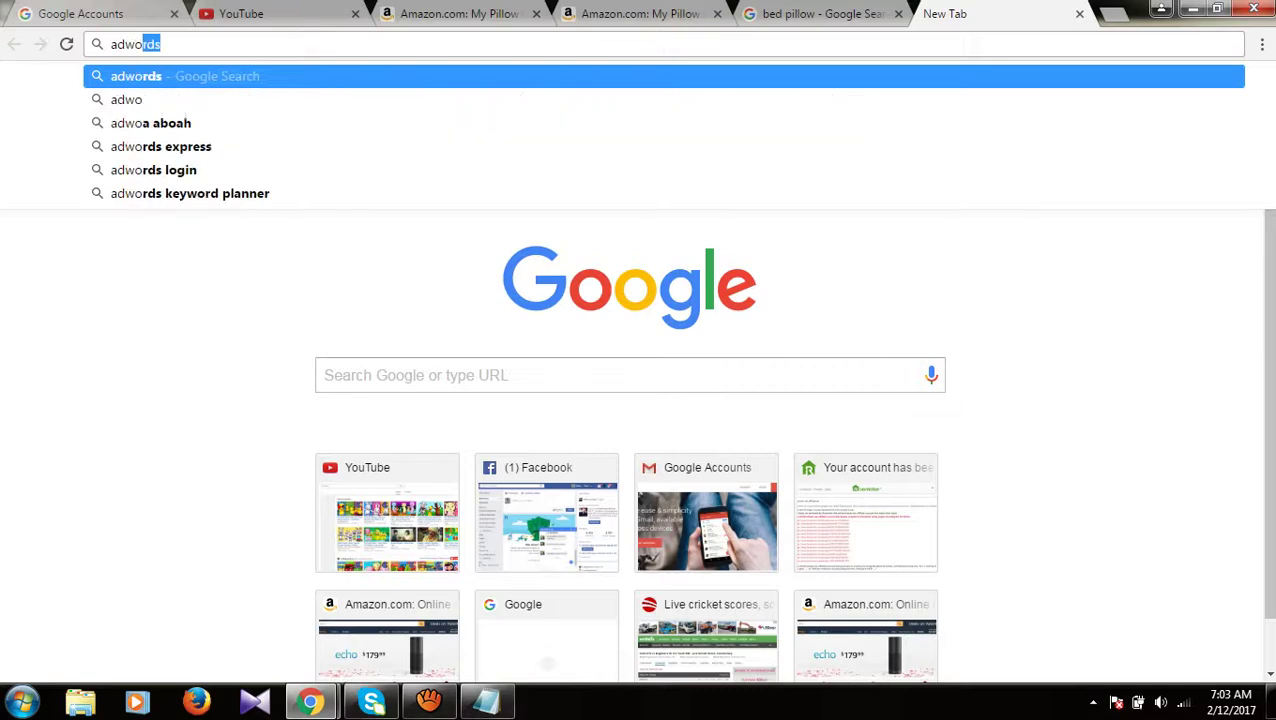
pyautogui.write('rds.google.co')
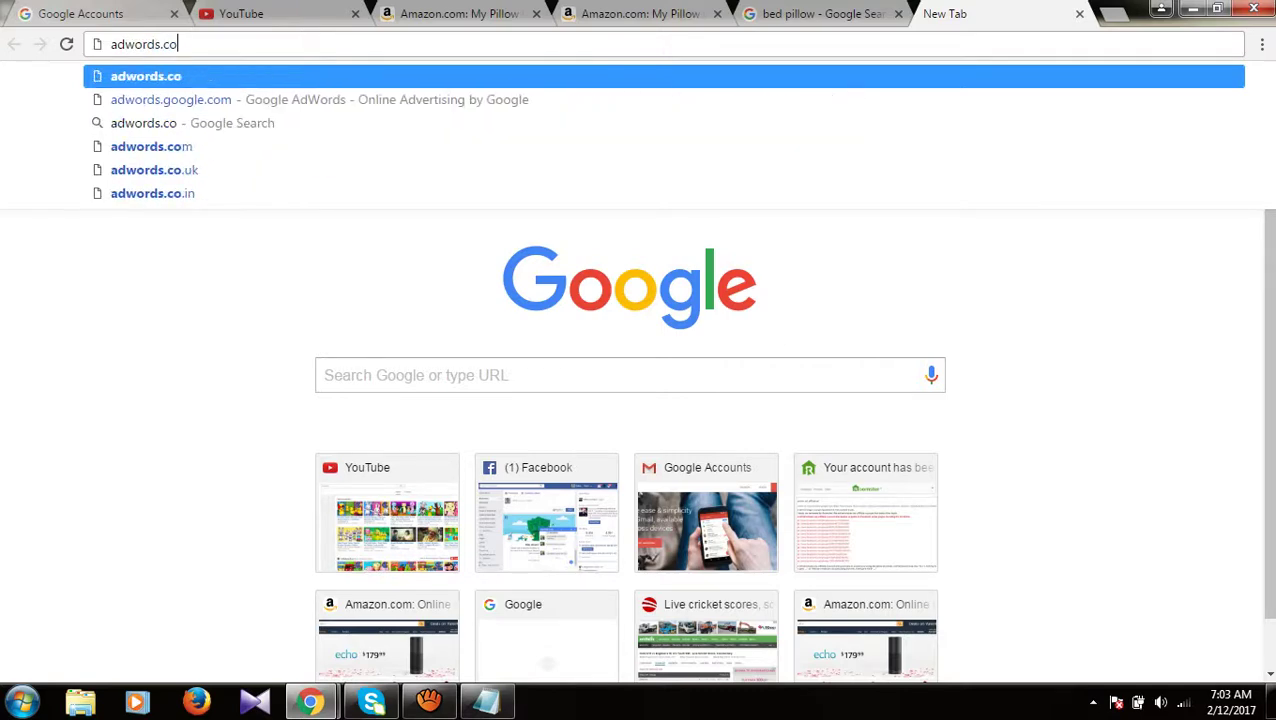
pyautogui.press('BackSpace')
pyautogui.press('BackSpace')
pyautogui.write('gogo')
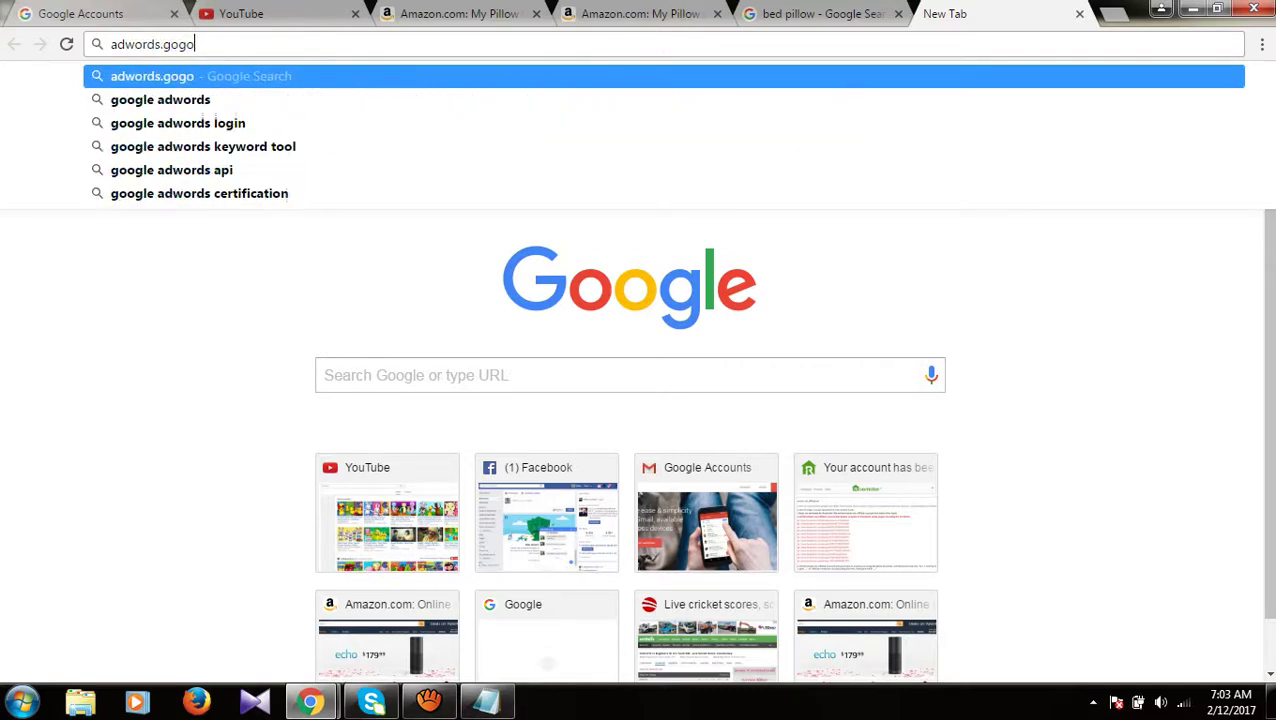
pyautogui.press('BackSpace')
pyautogui.press('BackSpace')
pyautogui.write('ogle.com')
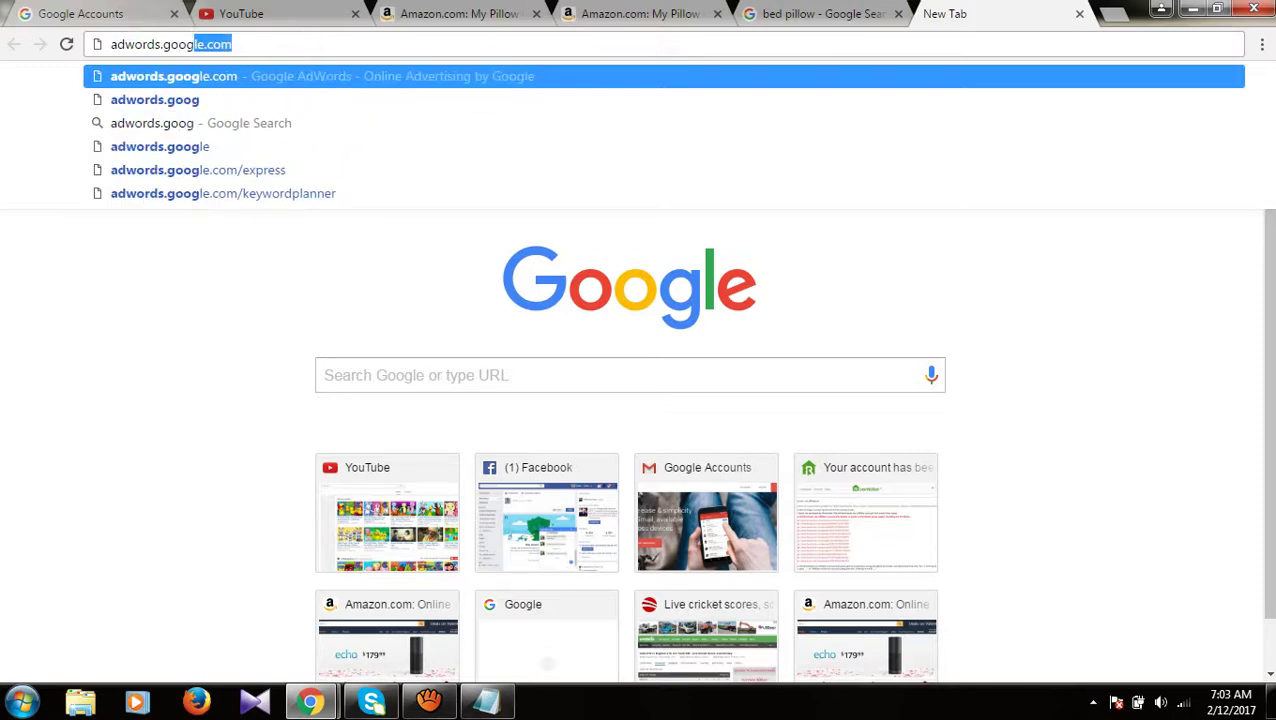
pyautogui.press('Return')
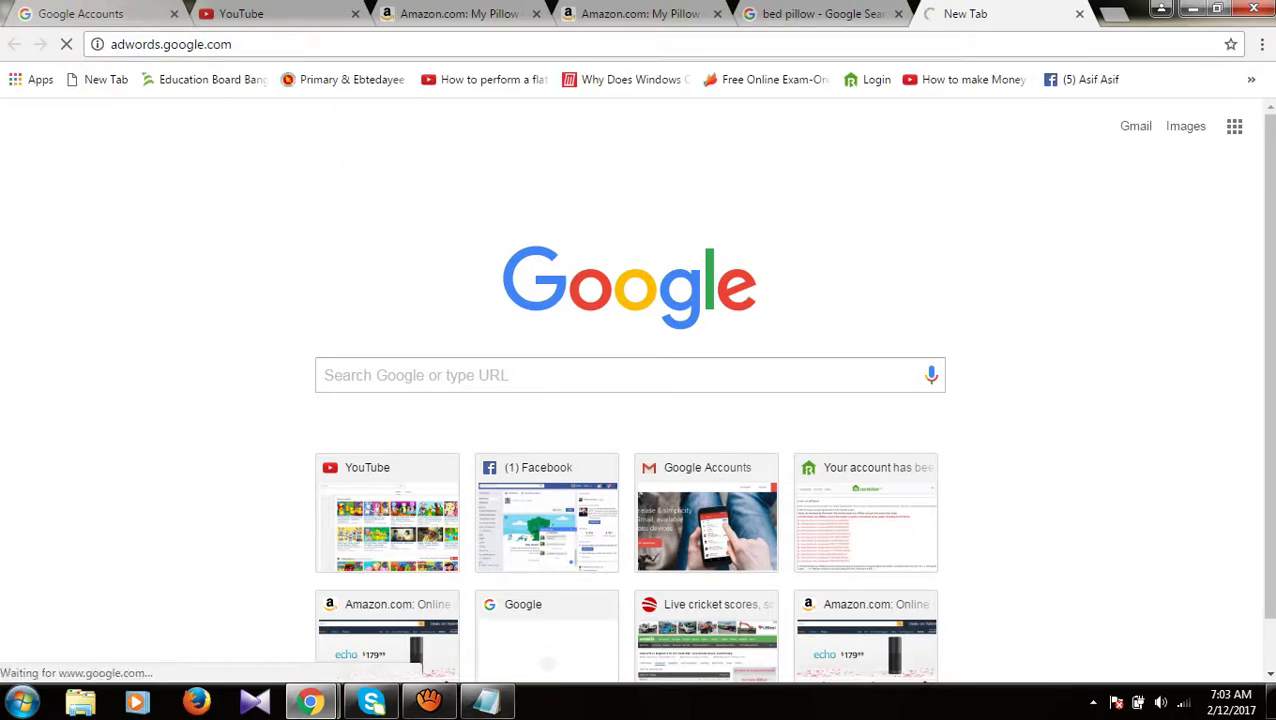
# Step: Sign in to Google AdWords by entering the account password
pyautogui.click(806, 14)
pyautogui.hotkey('ctrl', 'Tab')
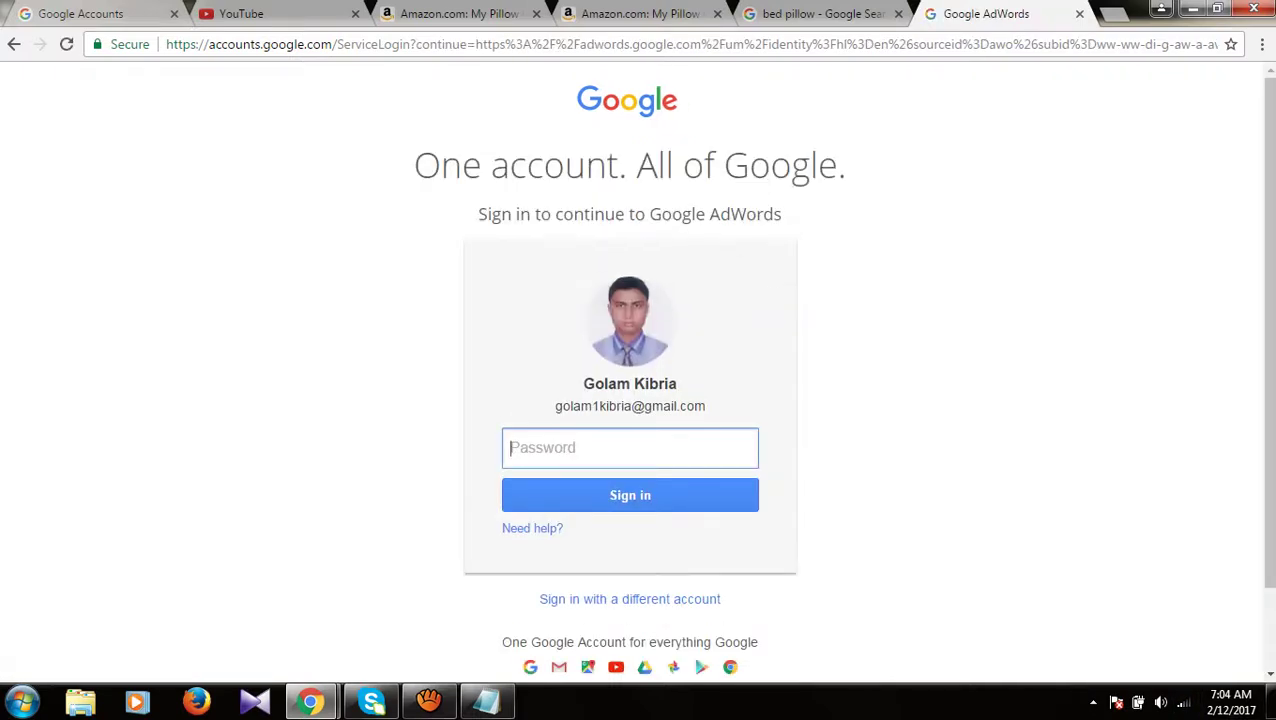
pyautogui.write('•••••••••')
pyautogui.press('Return')
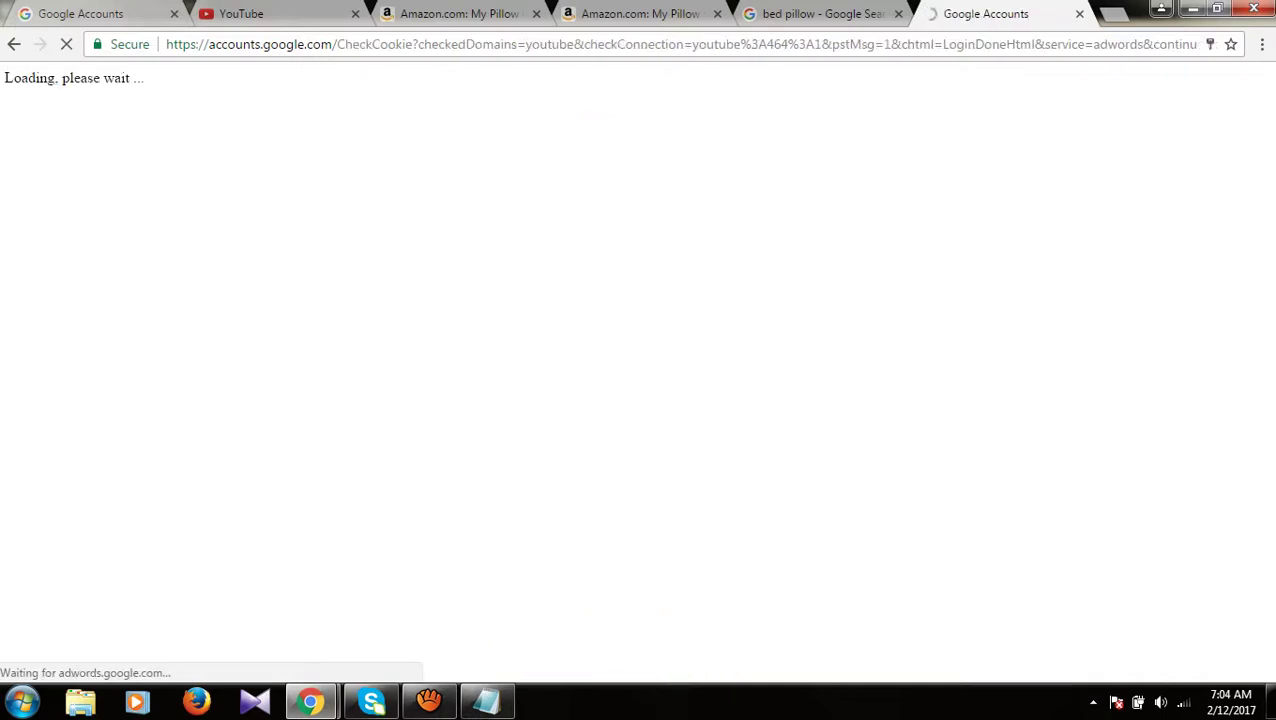
pyautogui.click(830, 13)
pyautogui.click(992, 13)
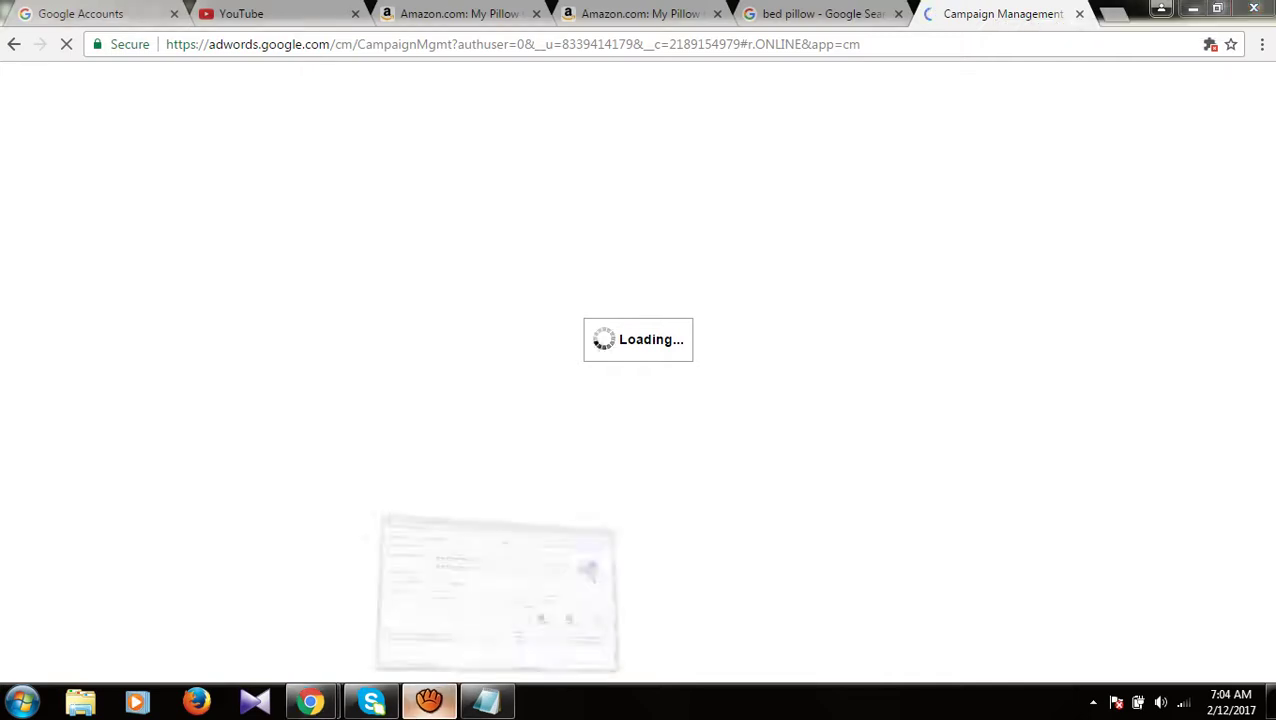
pyautogui.click(429, 700)
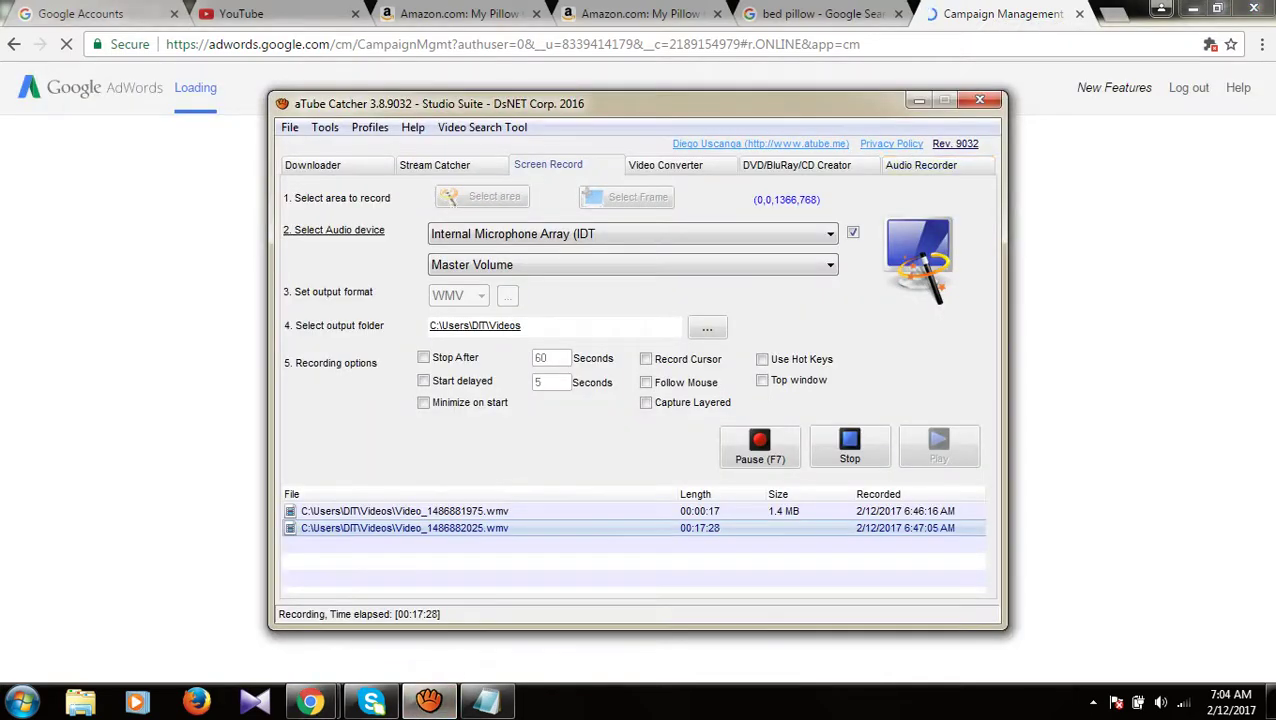
pyautogui.click(919, 100)
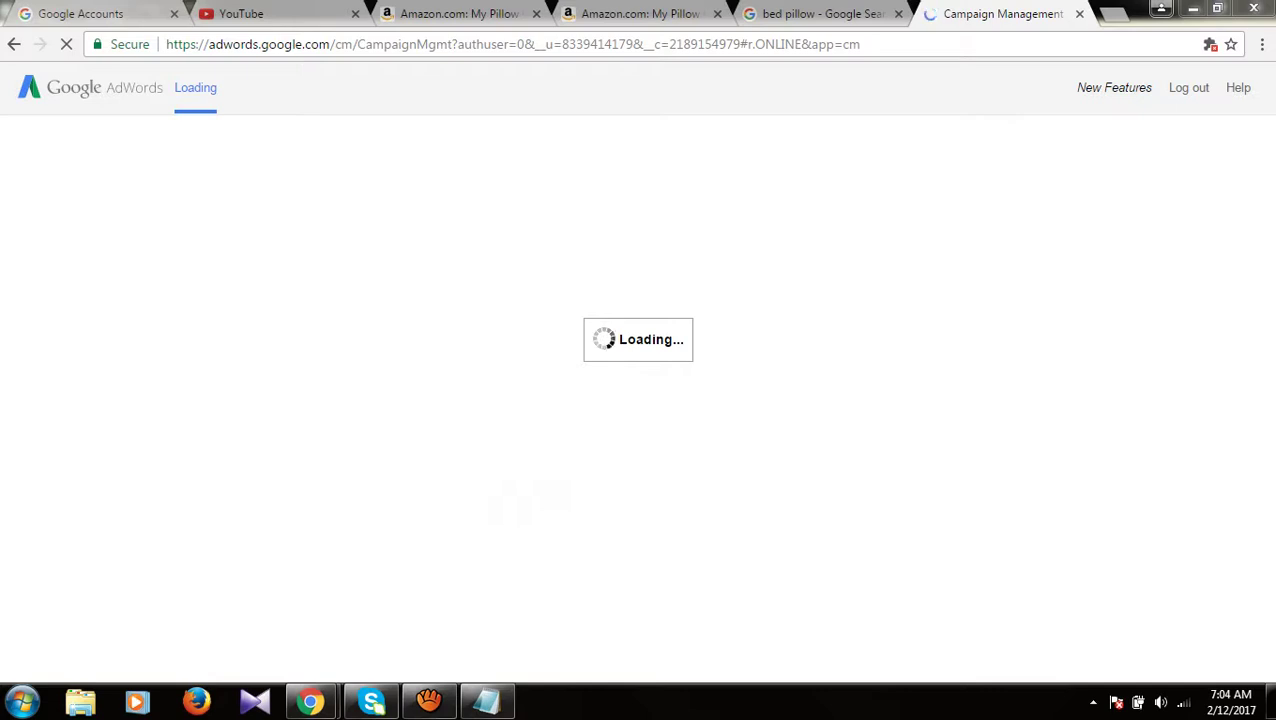
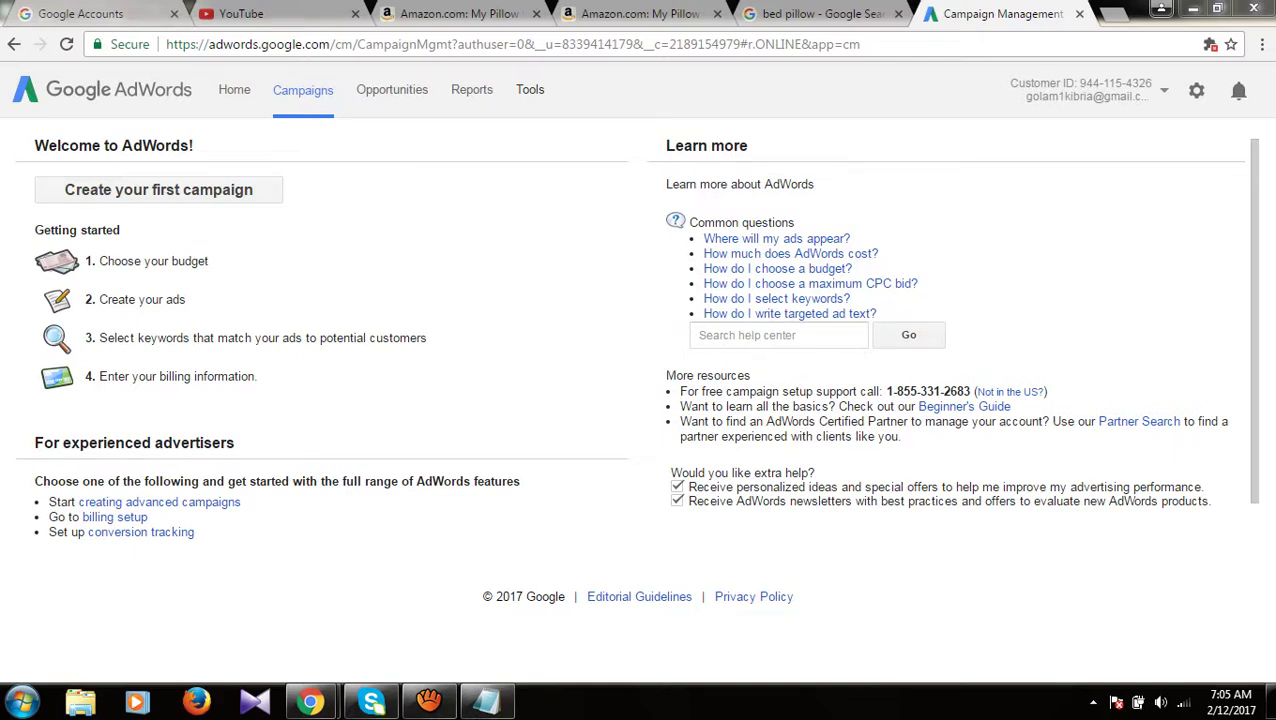
# Step: Open the AdWords Keyword Planner and expand the form for finding new keywords using a phrase, website or category
pyautogui.click(530, 89)
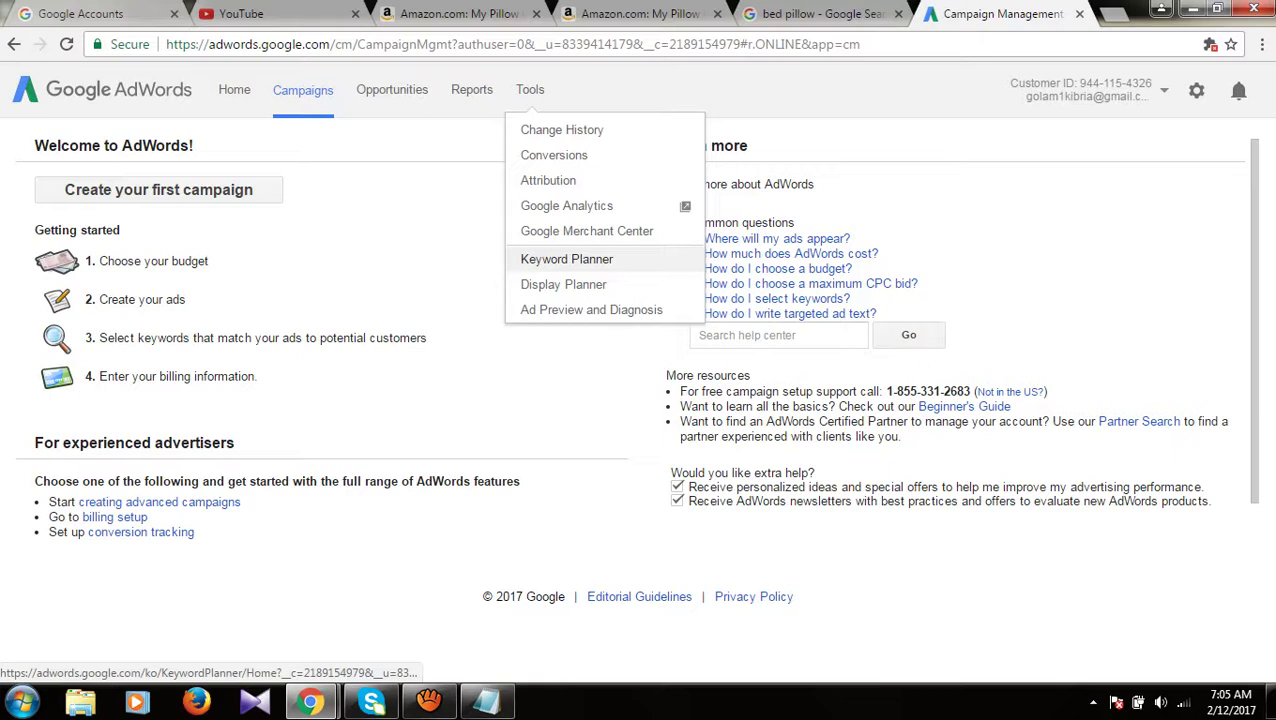
pyautogui.click(566, 259)
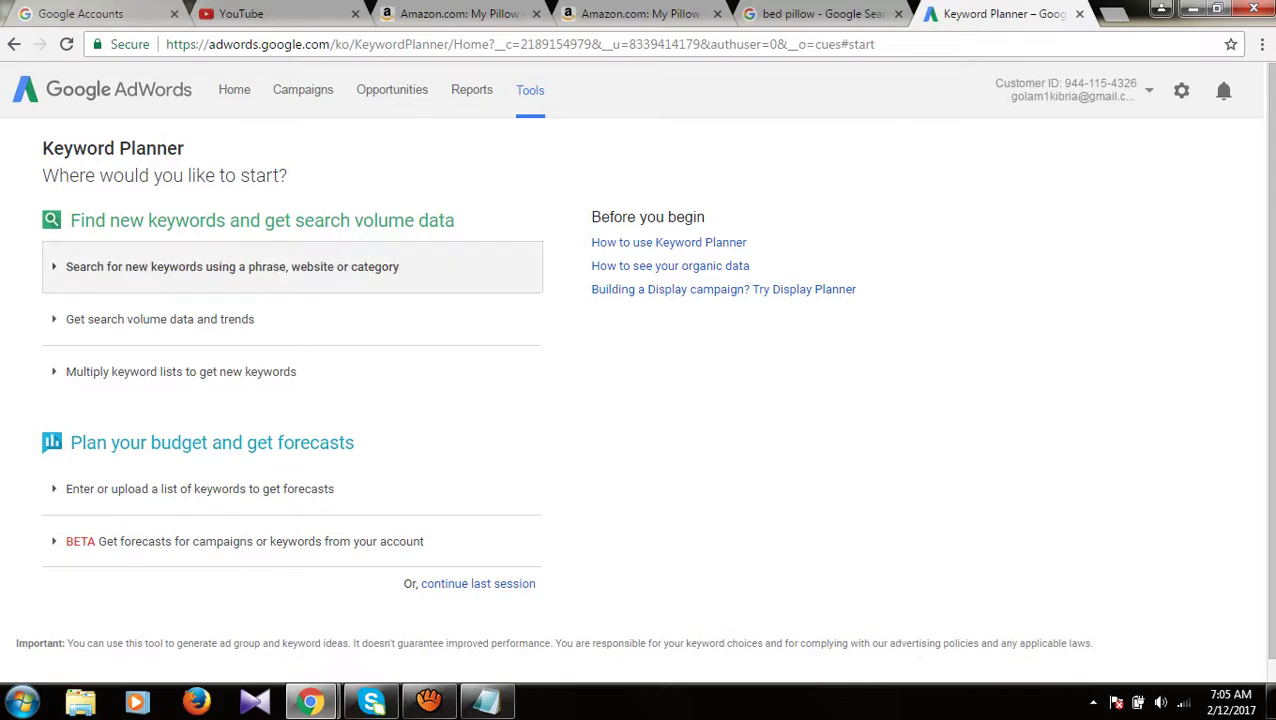
pyautogui.click(232, 266)
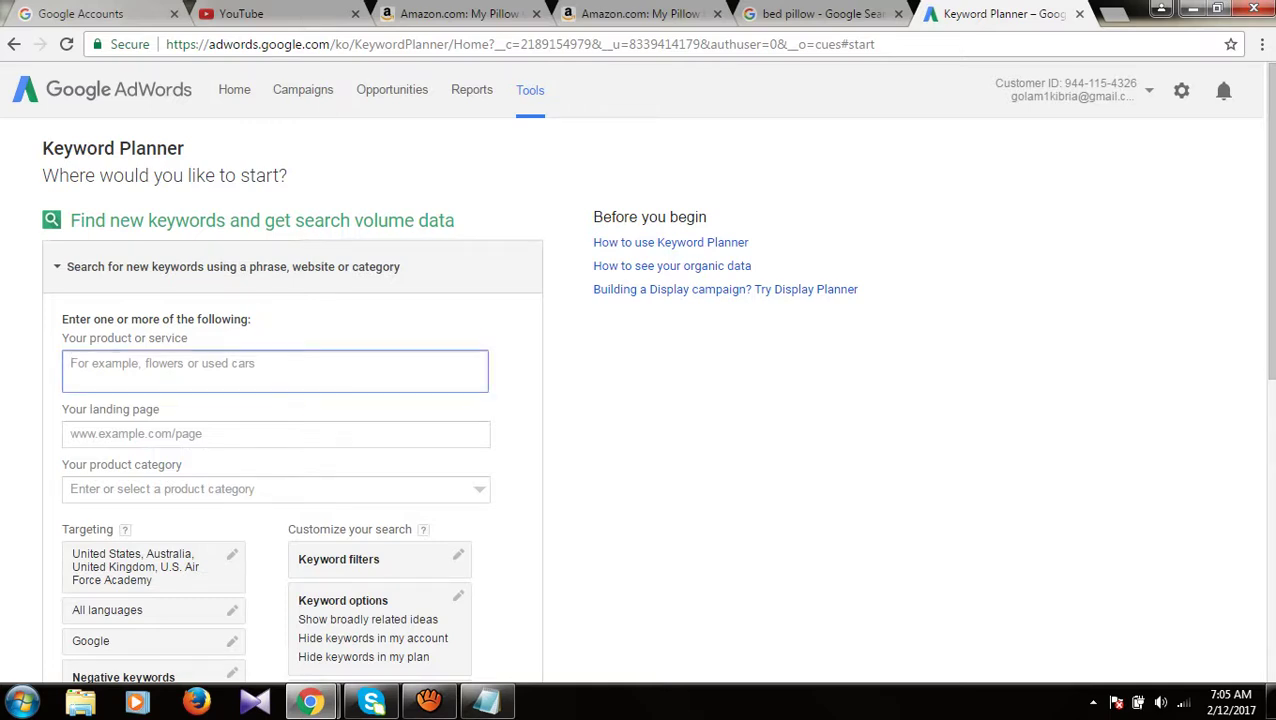
# Step: Enter "bed pillow" as the product or service and look through the product category list
pyautogui.write('bed pillow')
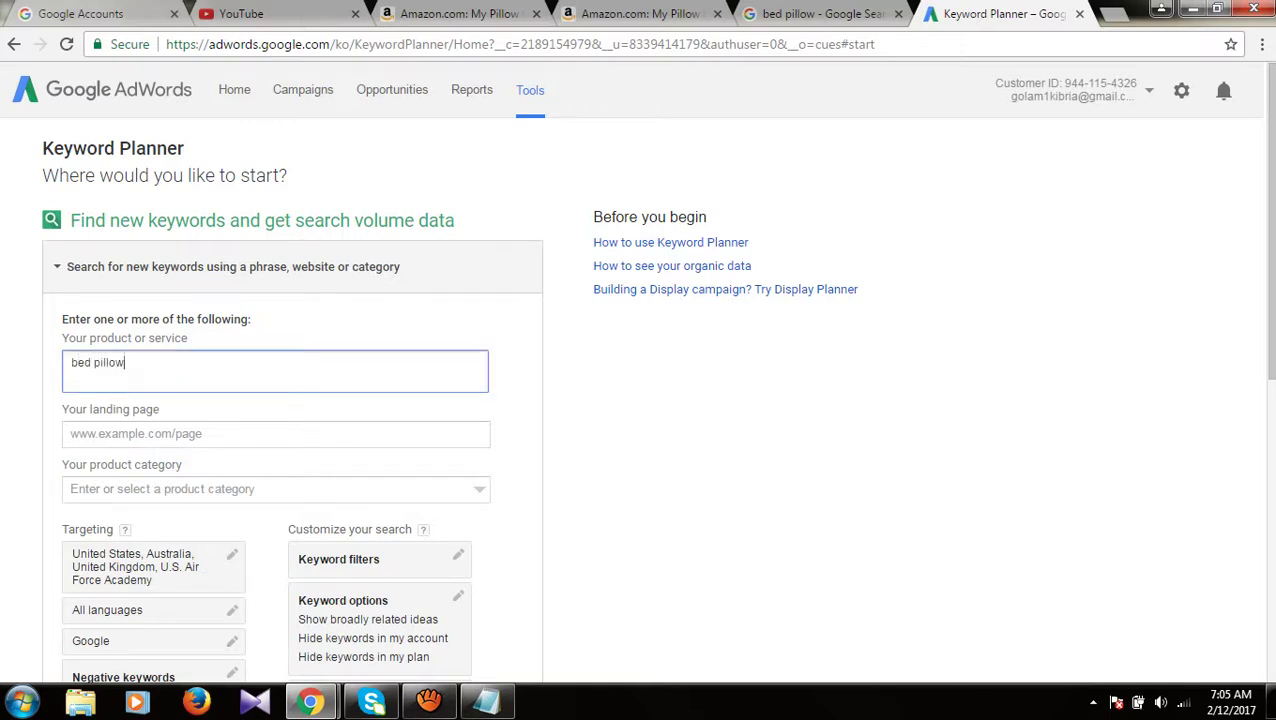
pyautogui.scroll(-2, 640, 400)
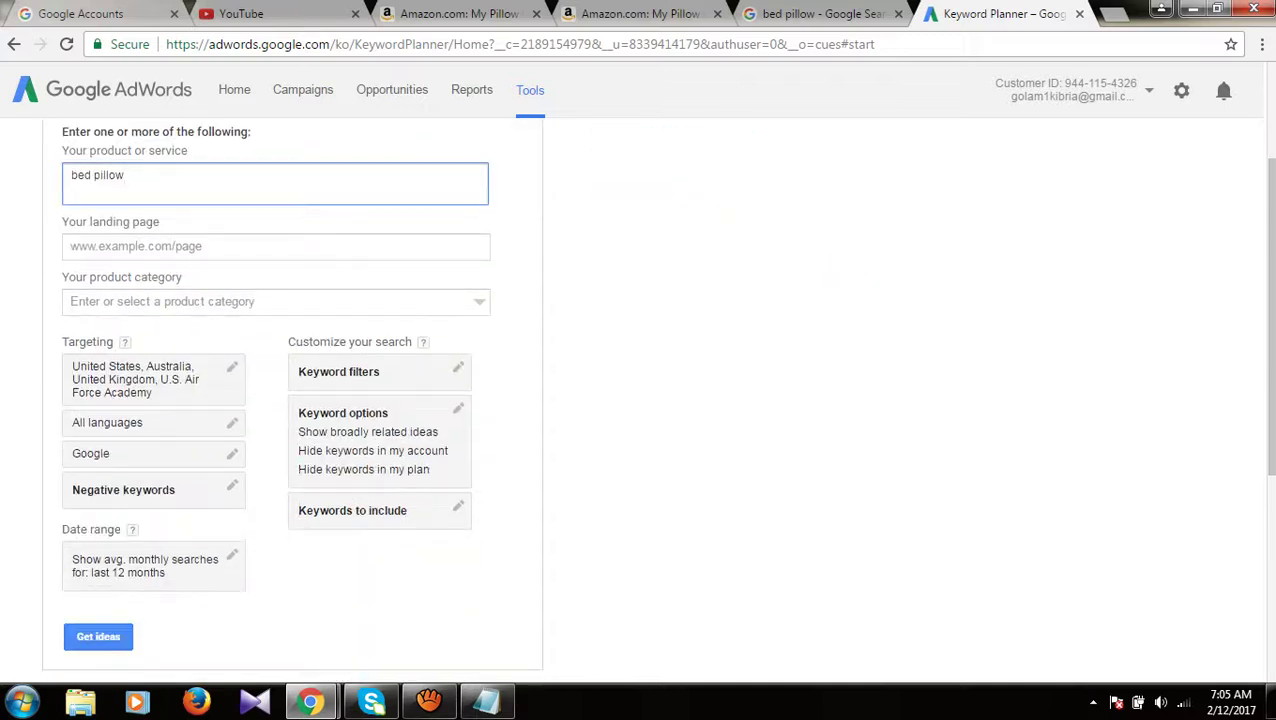
pyautogui.click(275, 246)
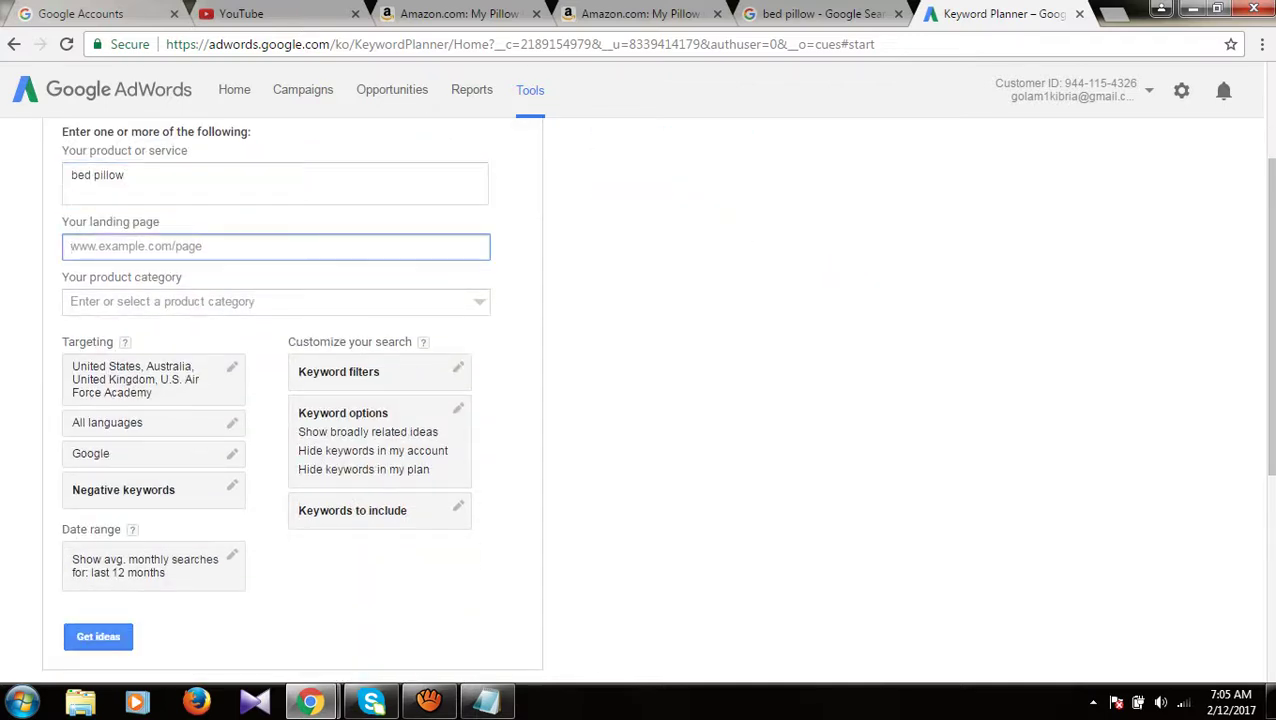
pyautogui.click(275, 301)
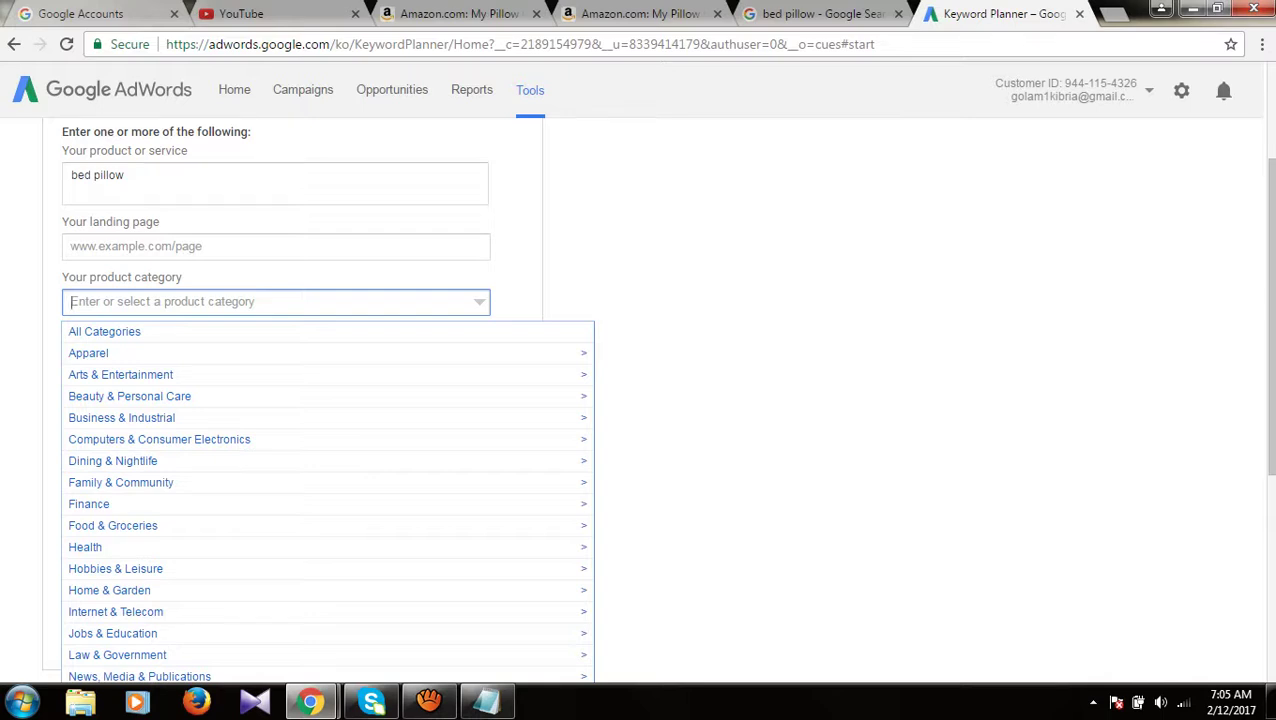
pyautogui.scroll(-1, 300, 302)
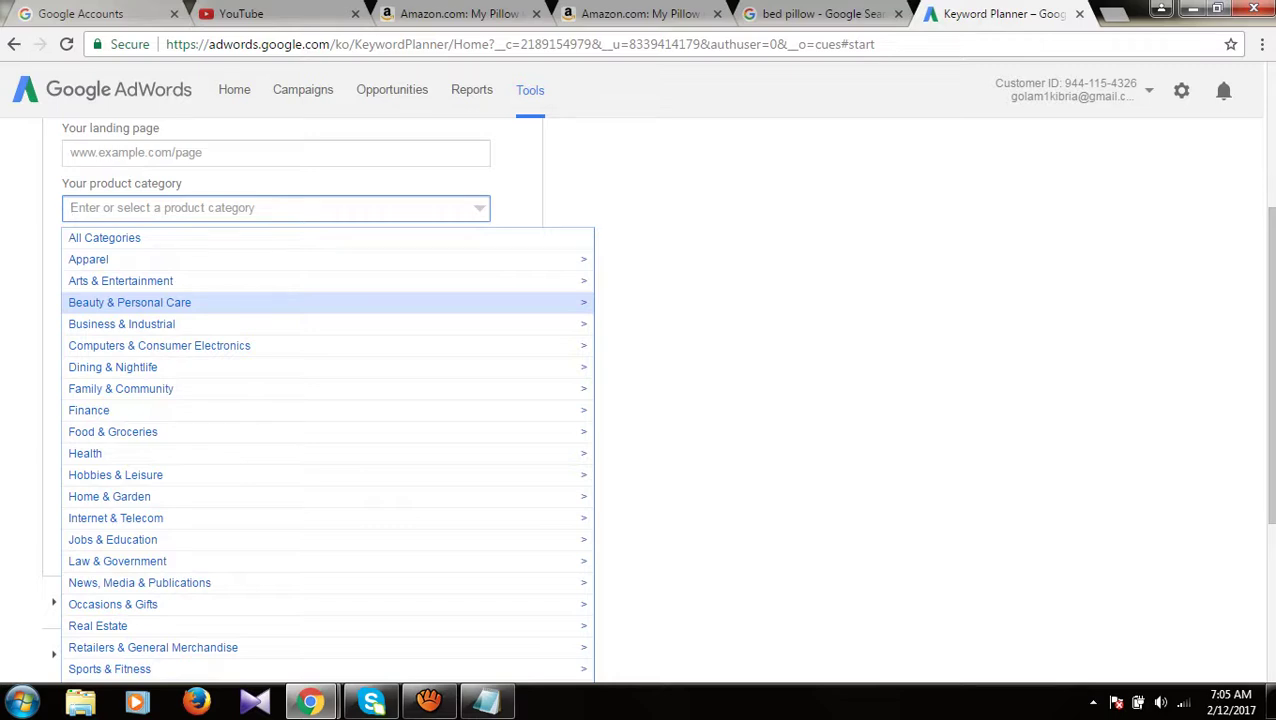
pyautogui.scroll(-1, 300, 308)
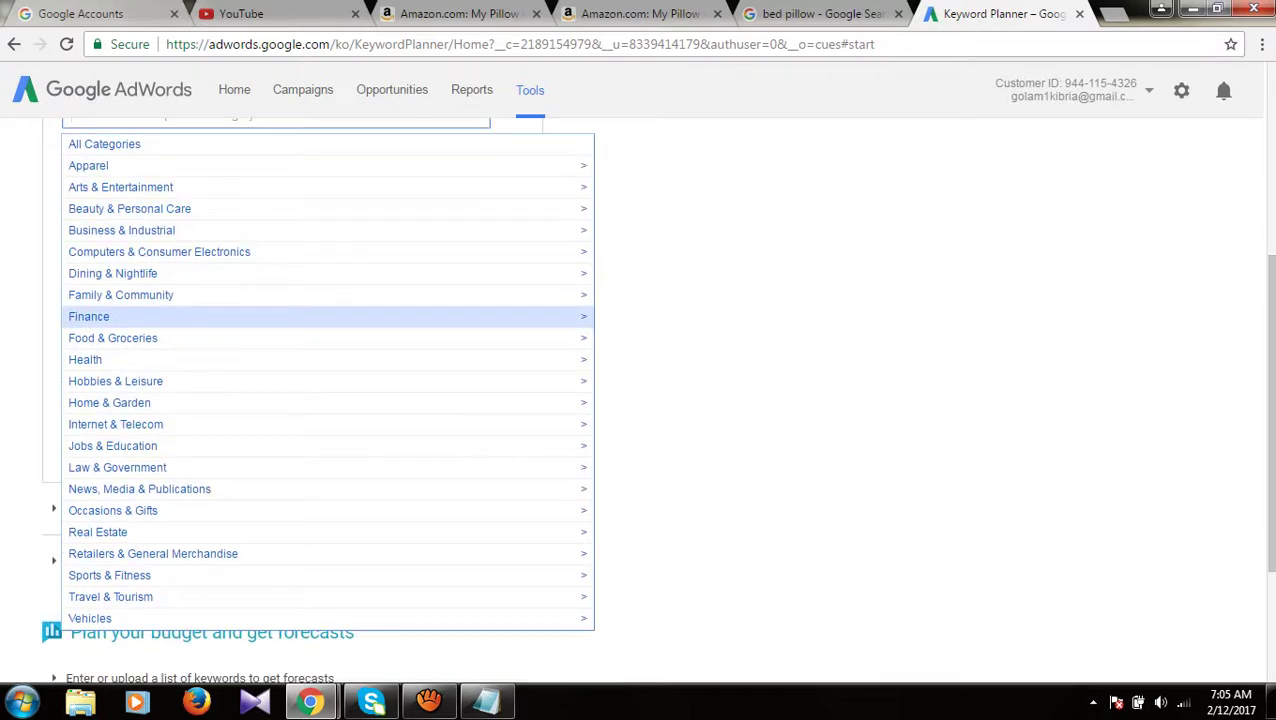
pyautogui.scroll(2, 300, 316)
# Step: Switch to the Amazon product page and go back through its previous pages to the site directory to check the departments
pyautogui.click(455, 13)
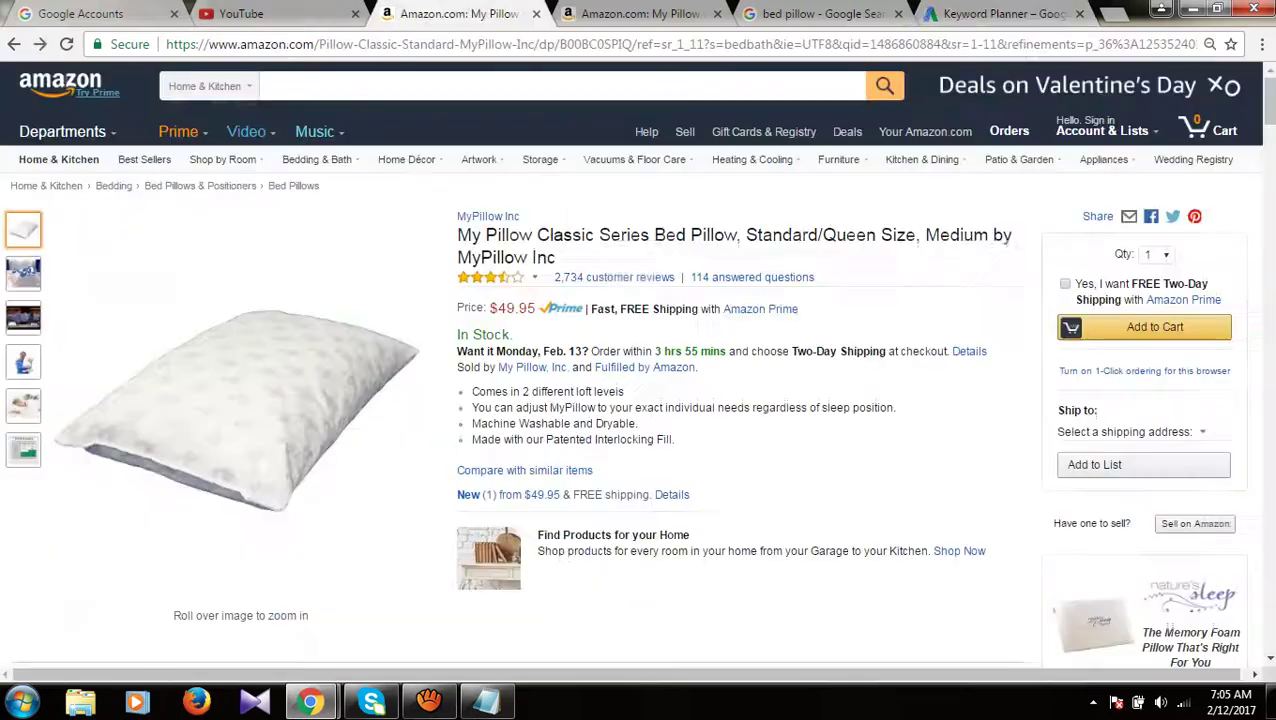
pyautogui.hotkey('alt', 'Left')
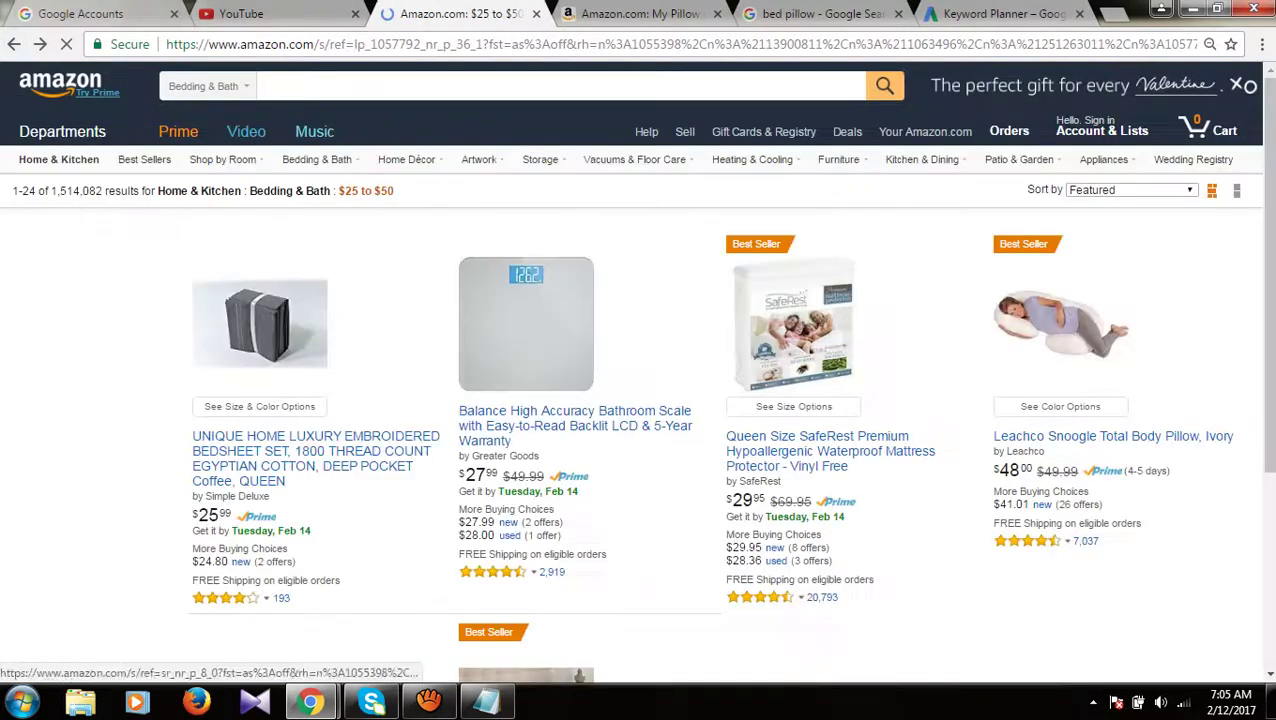
pyautogui.hotkey('alt', 'Left')
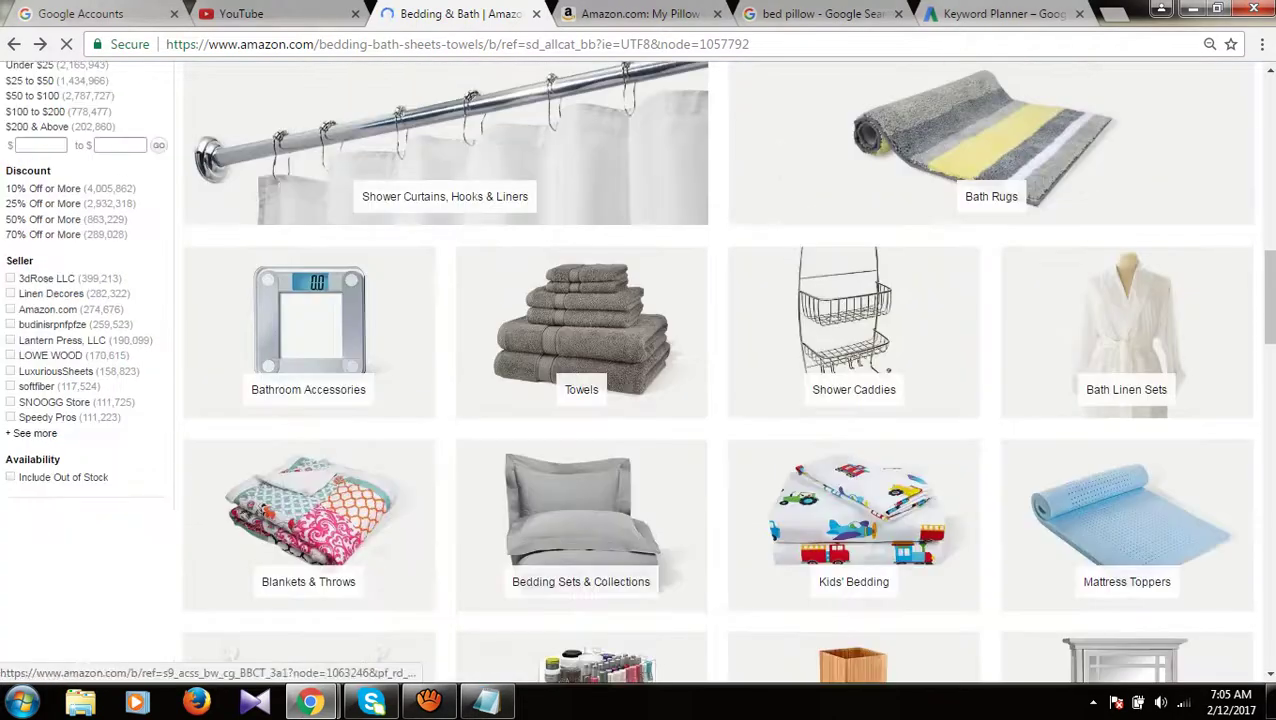
pyautogui.scroll(1, 718, 371)
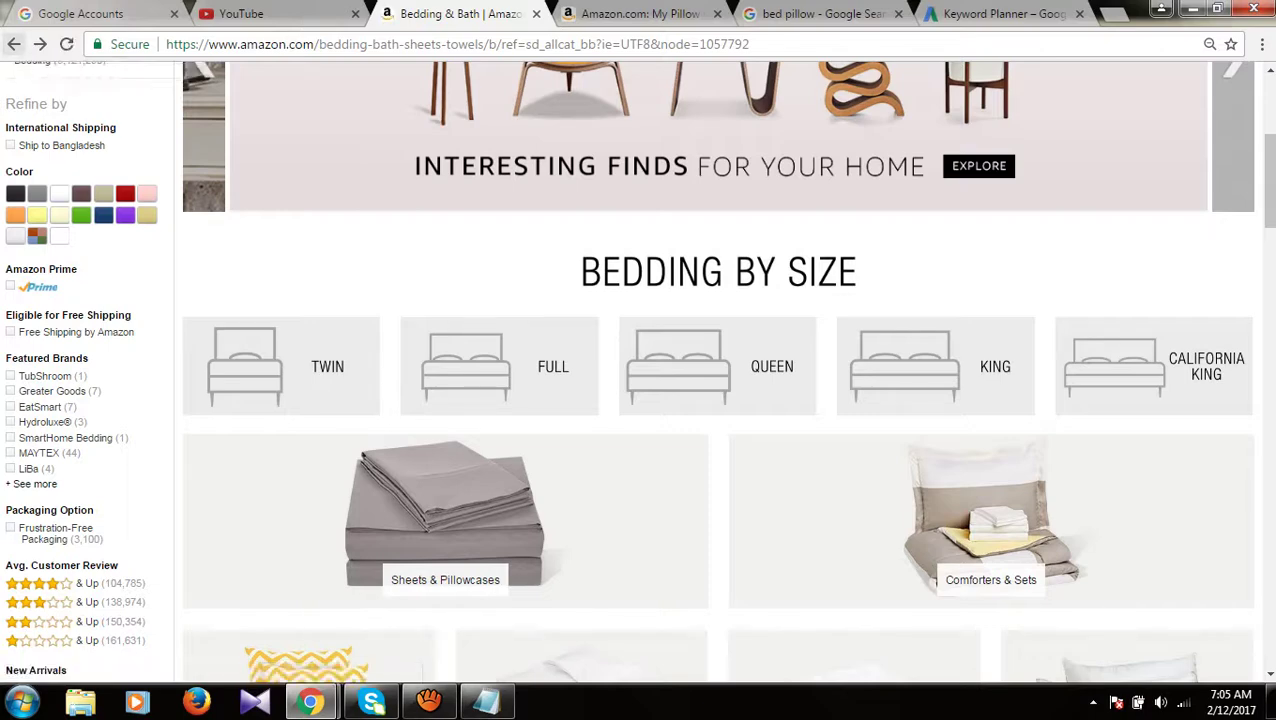
pyautogui.click(14, 44)
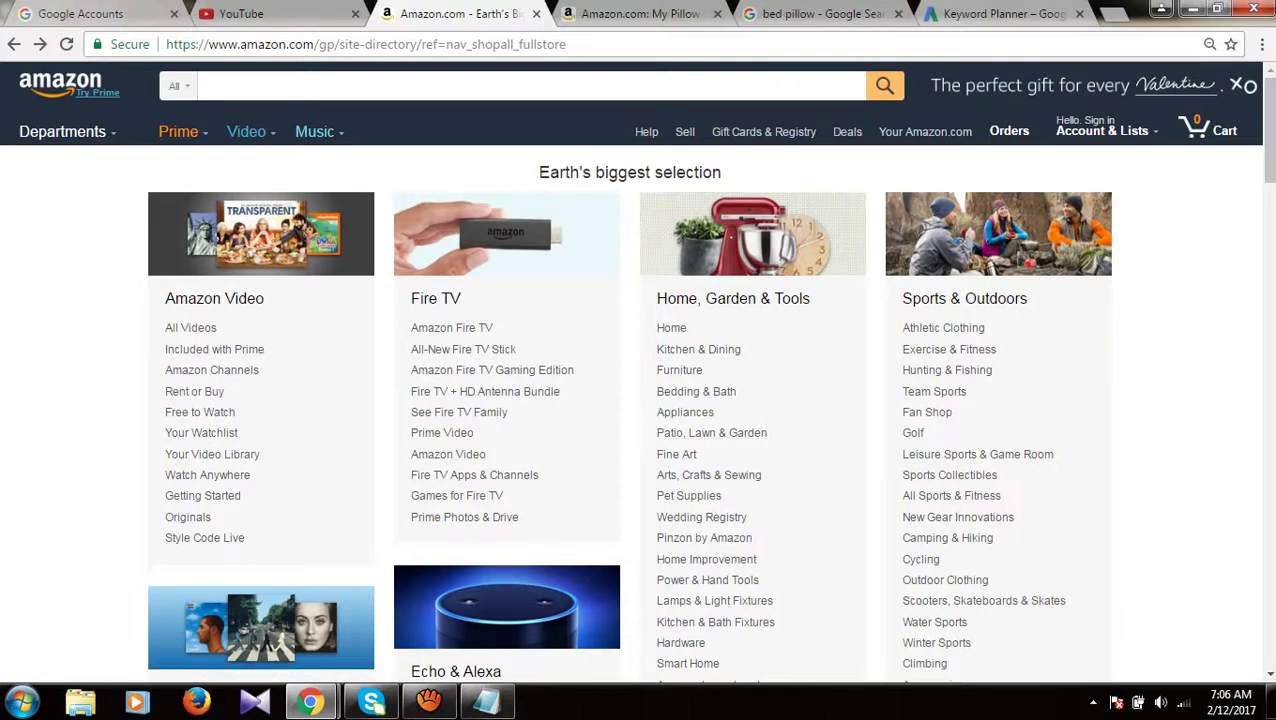
# Step: Return to Keyword Planner and set the product category to Home & Garden > Bedding & Linens > Pillows
pyautogui.click(995, 13)
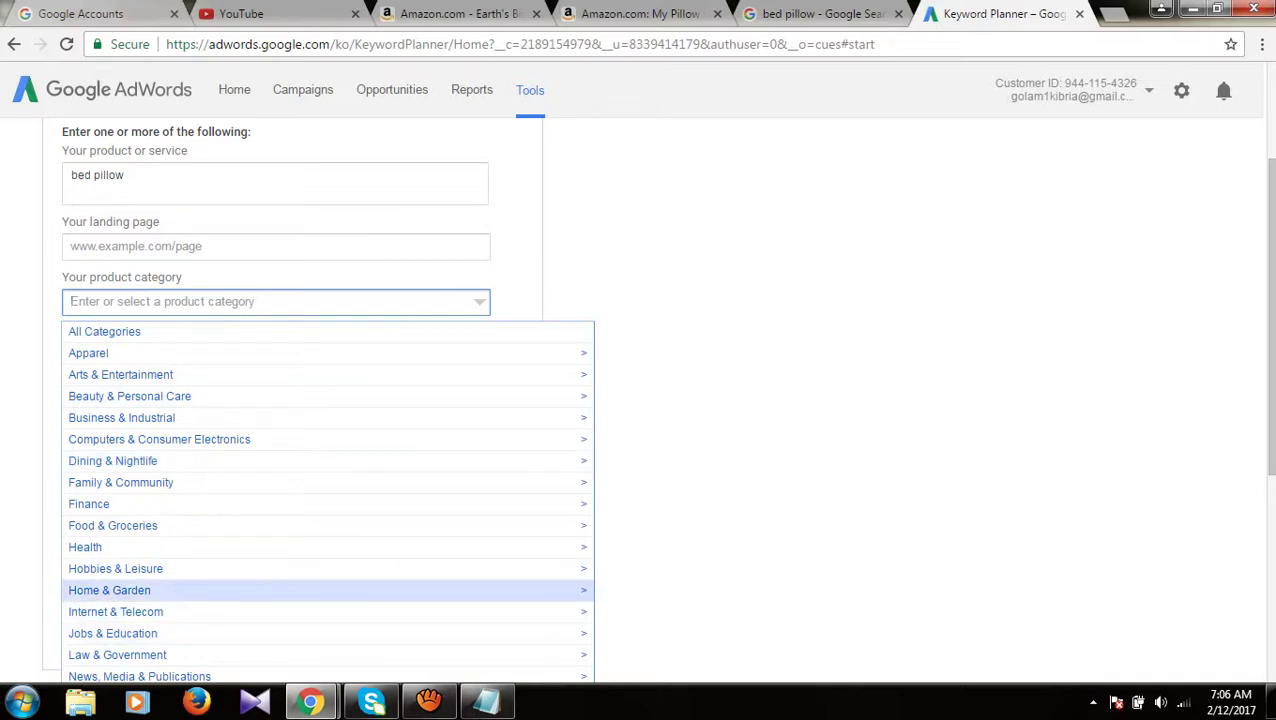
pyautogui.click(109, 590)
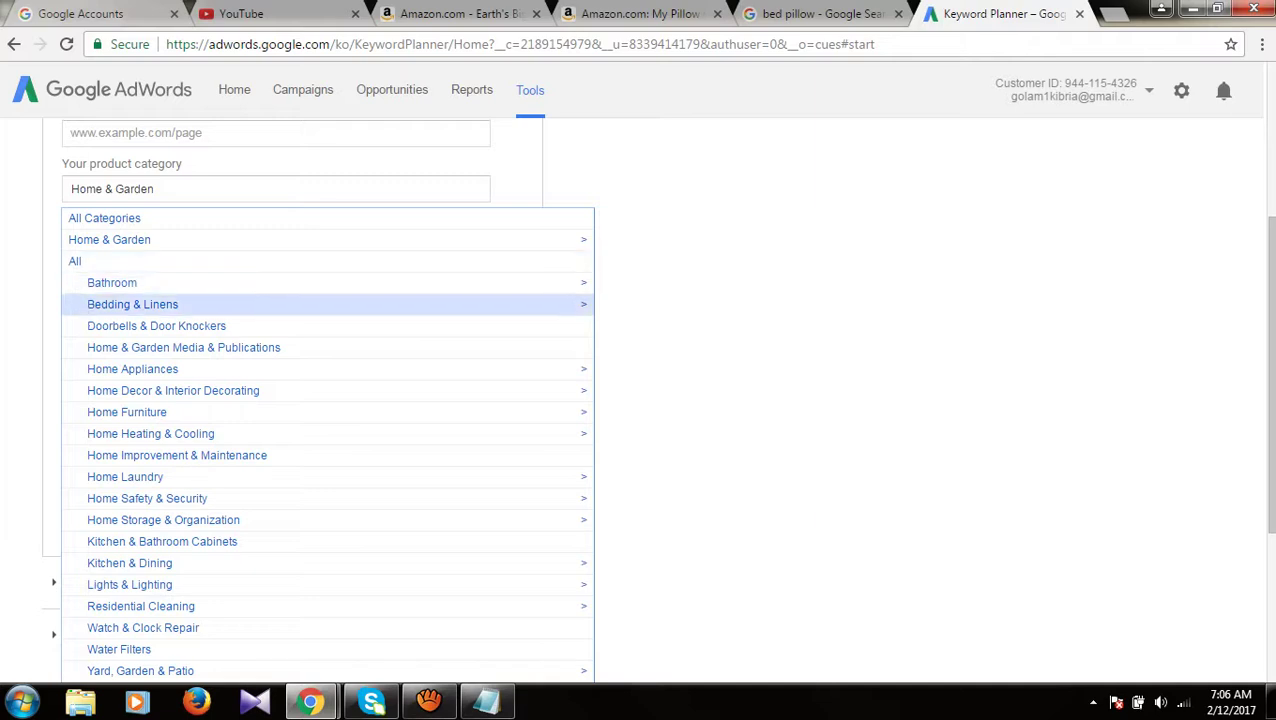
pyautogui.click(132, 304)
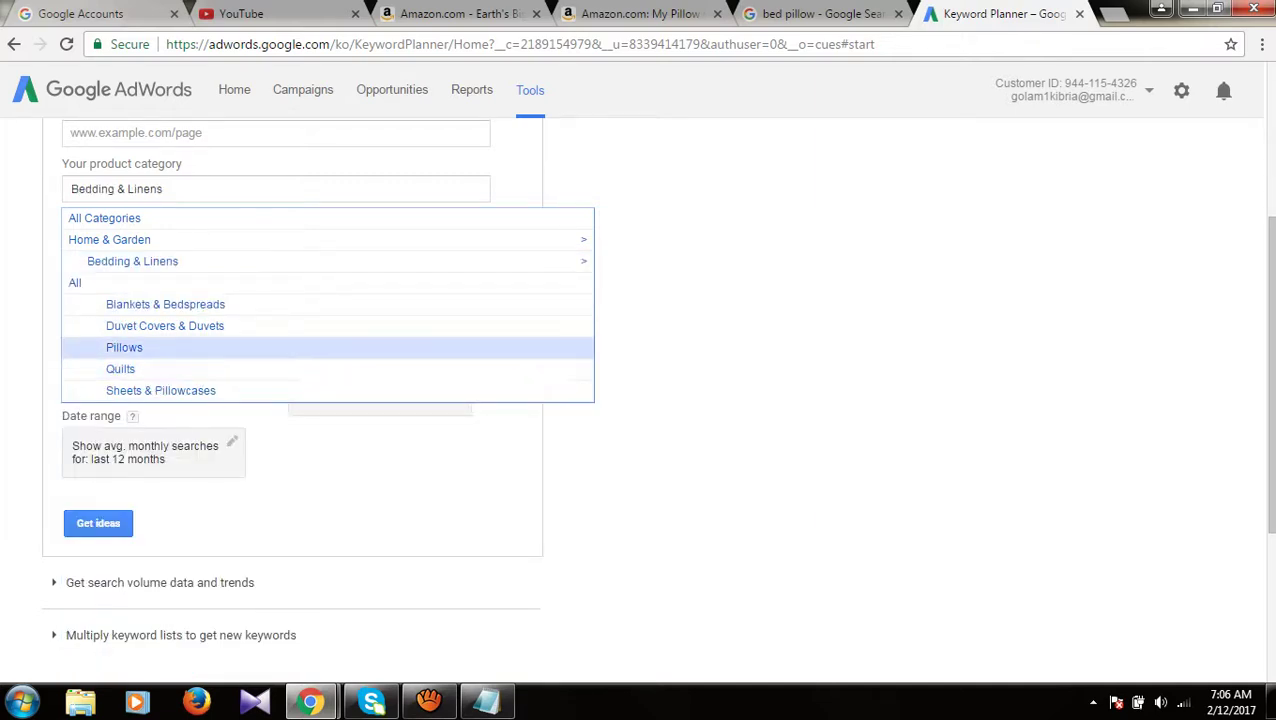
pyautogui.click(124, 347)
pyautogui.scroll(3, 638, 400)
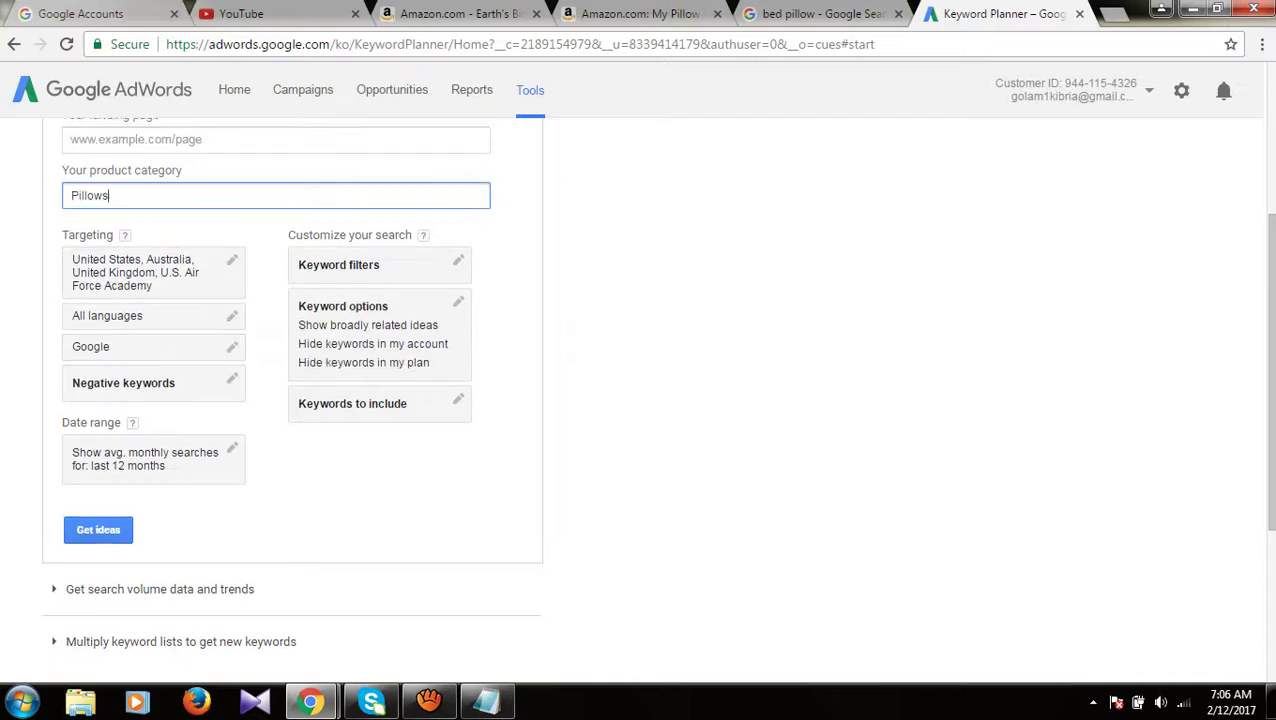
# Step: Switch to Amazon and go forward to the My Pillow Classic Series Bed Pillow product page
pyautogui.hotkey('ctrl', '3')
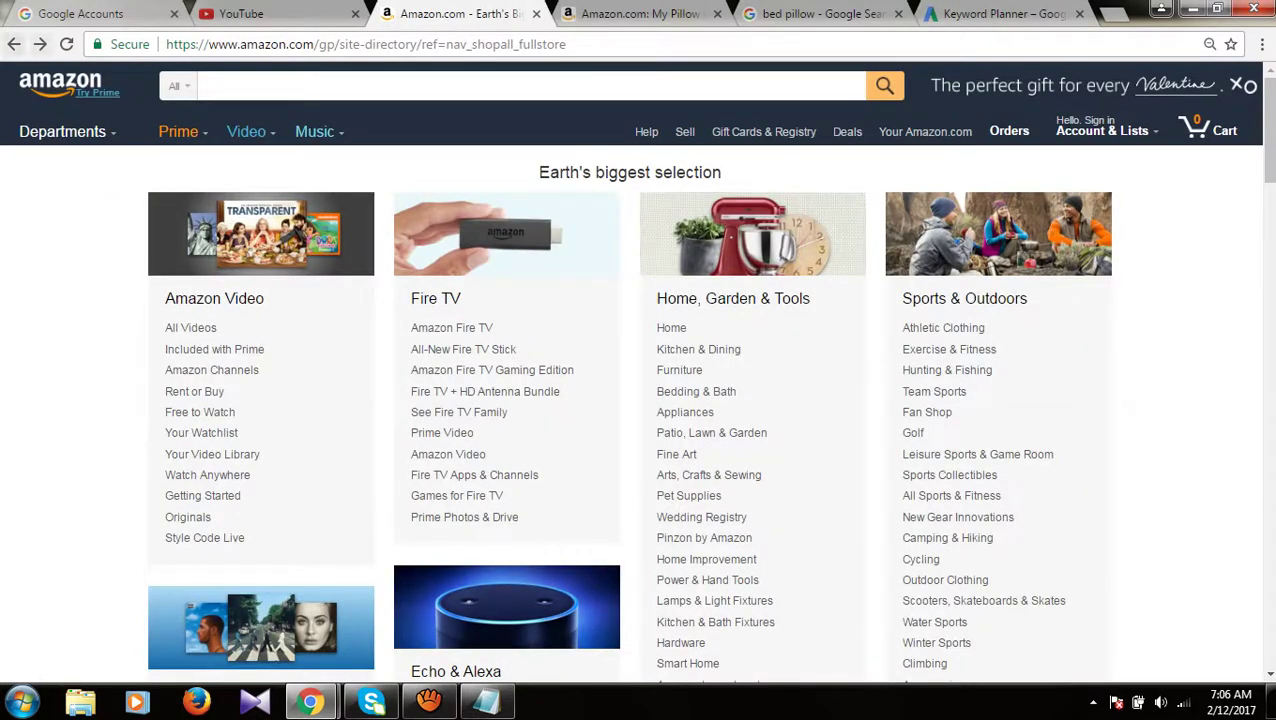
pyautogui.click(40, 44)
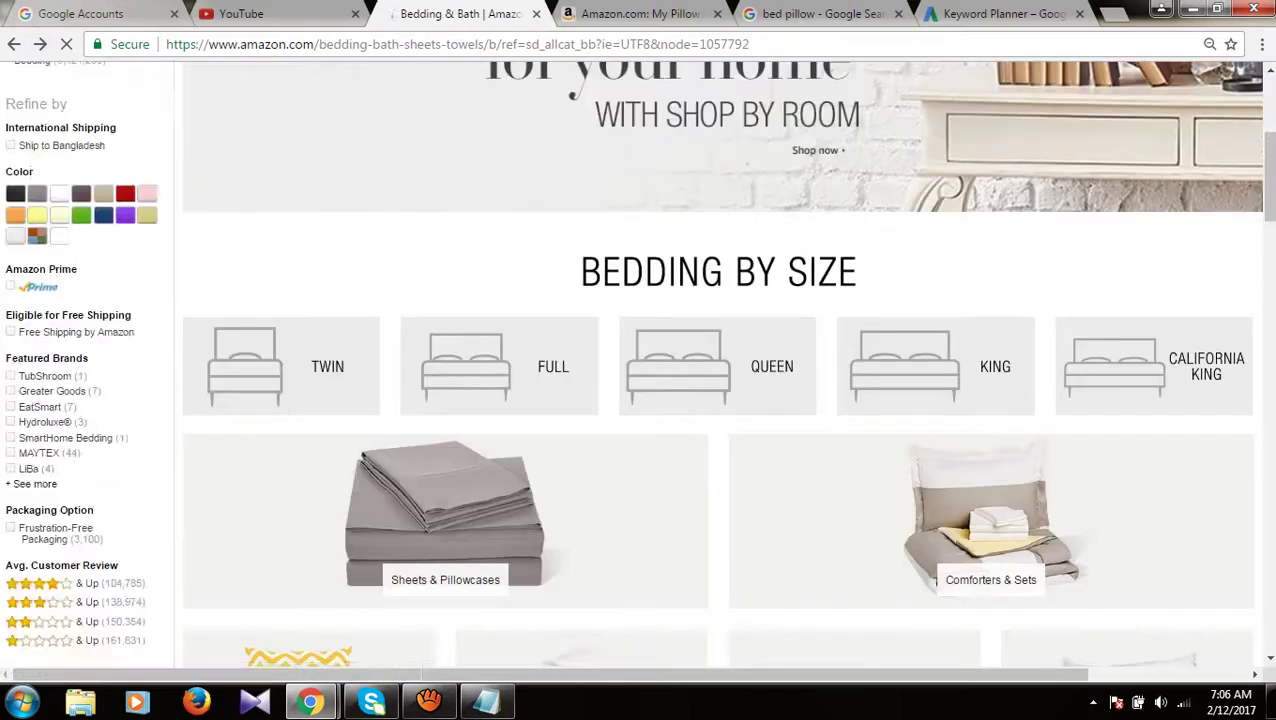
pyautogui.click(40, 44)
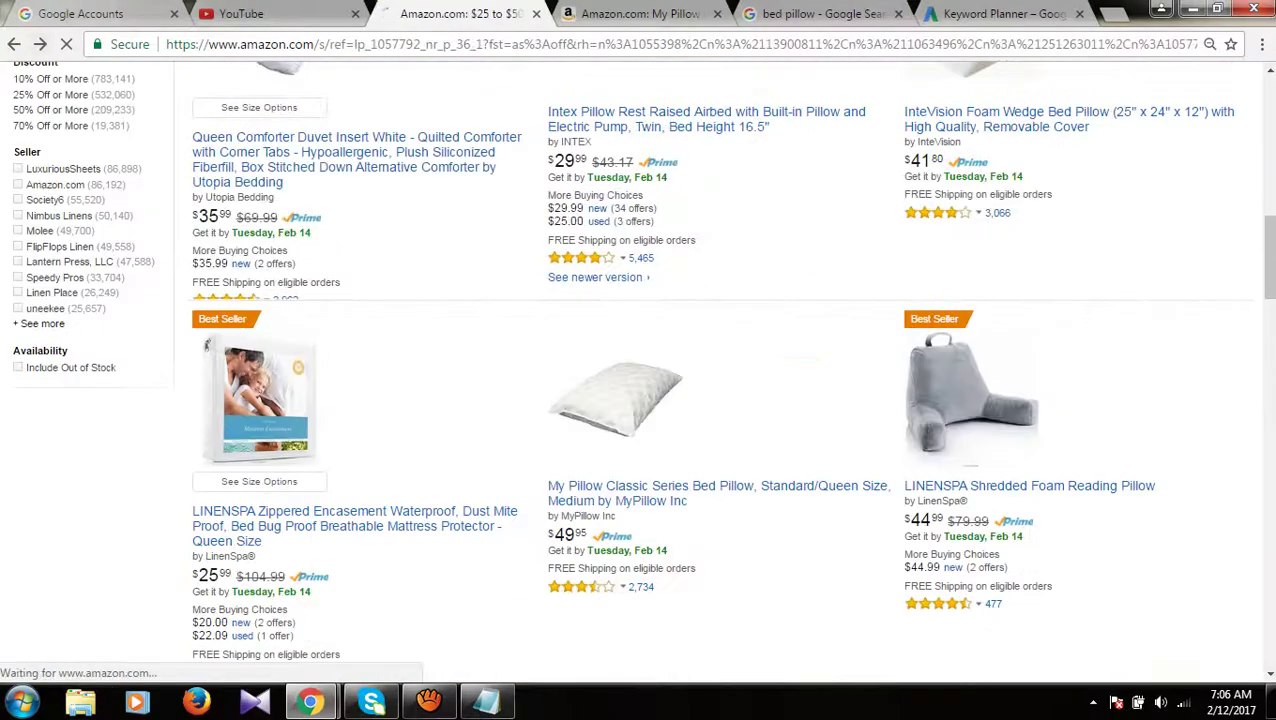
pyautogui.click(40, 44)
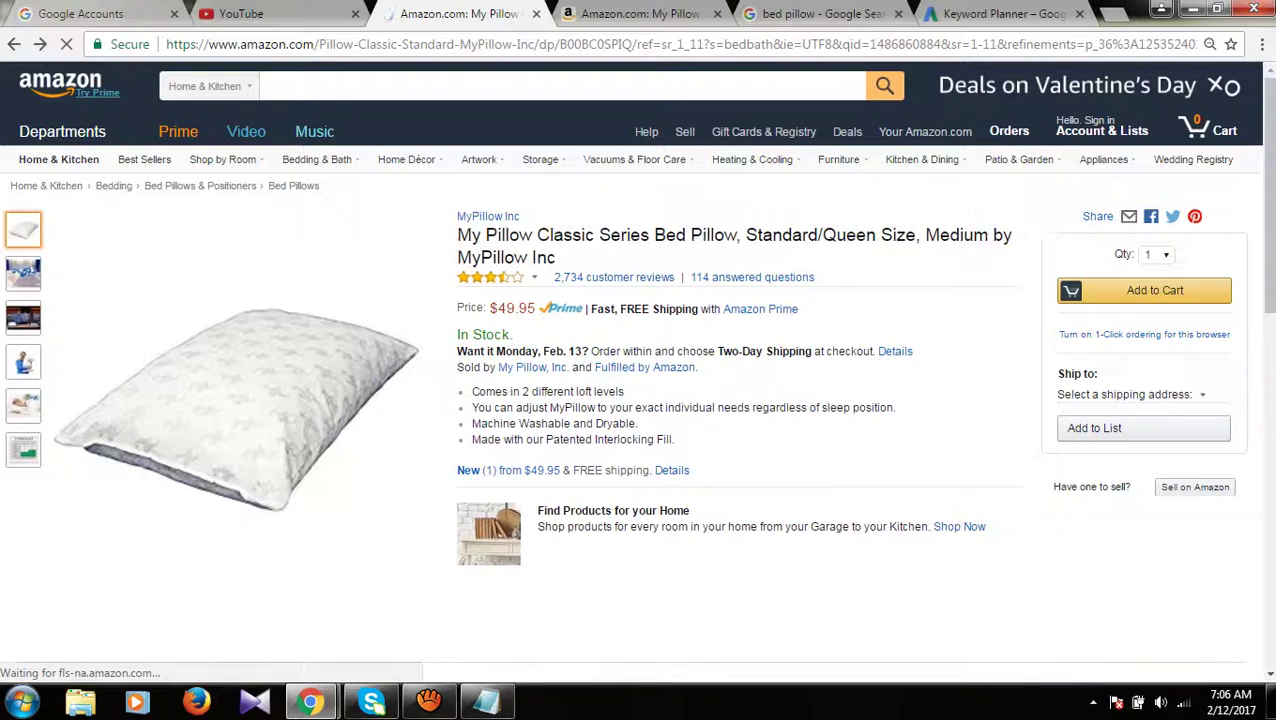
pyautogui.moveTo(310, 702)
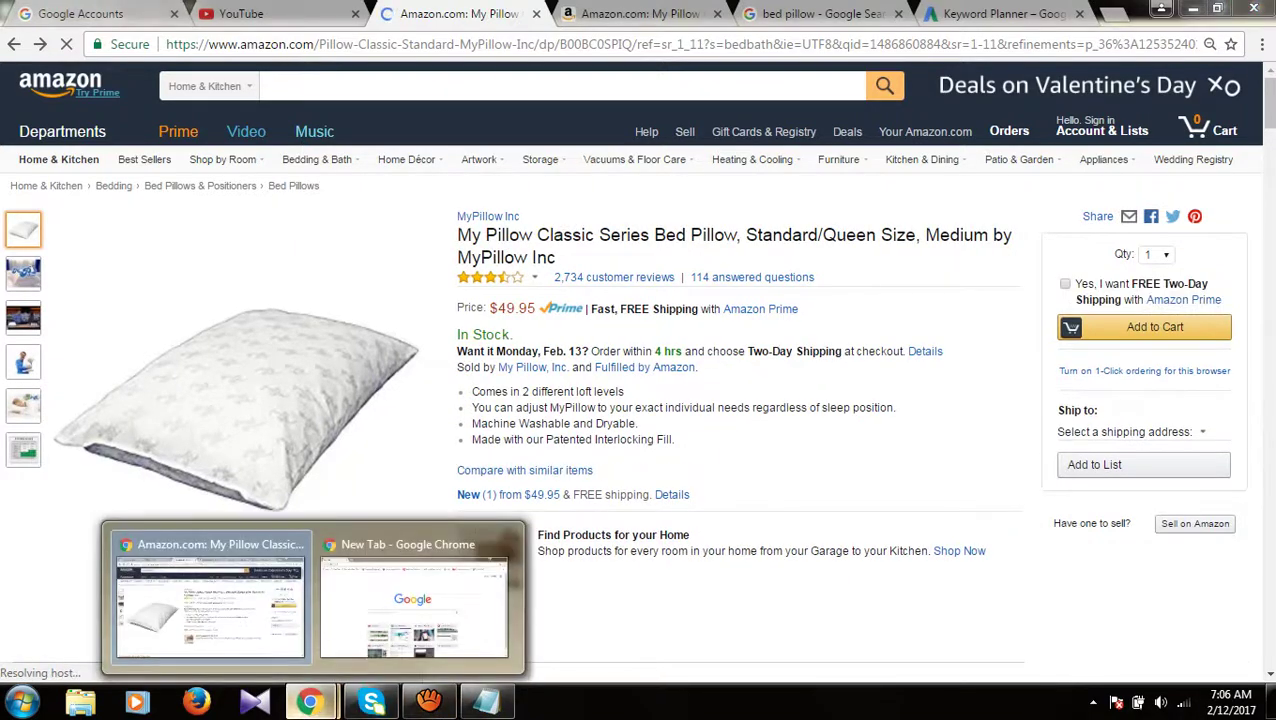
pyautogui.moveTo(414, 605)
pyautogui.click(210, 605)
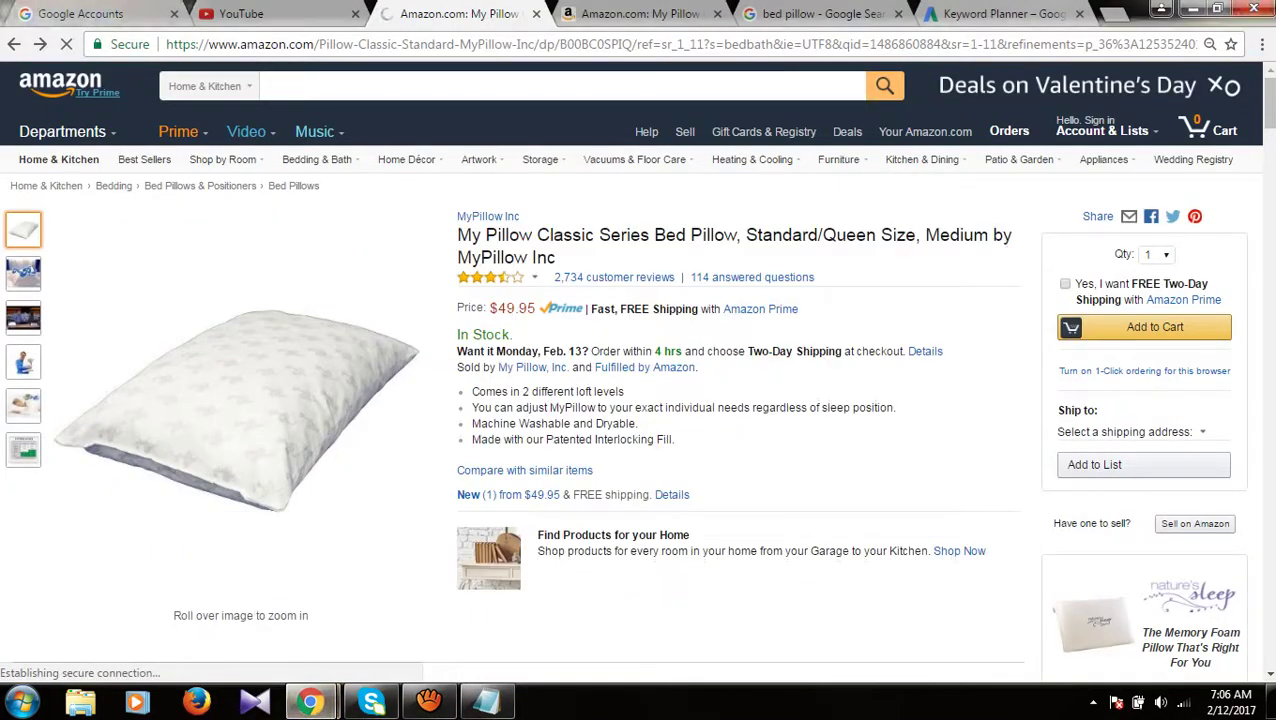
# Step: Return to Keyword Planner, review the targeted locations and save them
pyautogui.click(1030, 14)
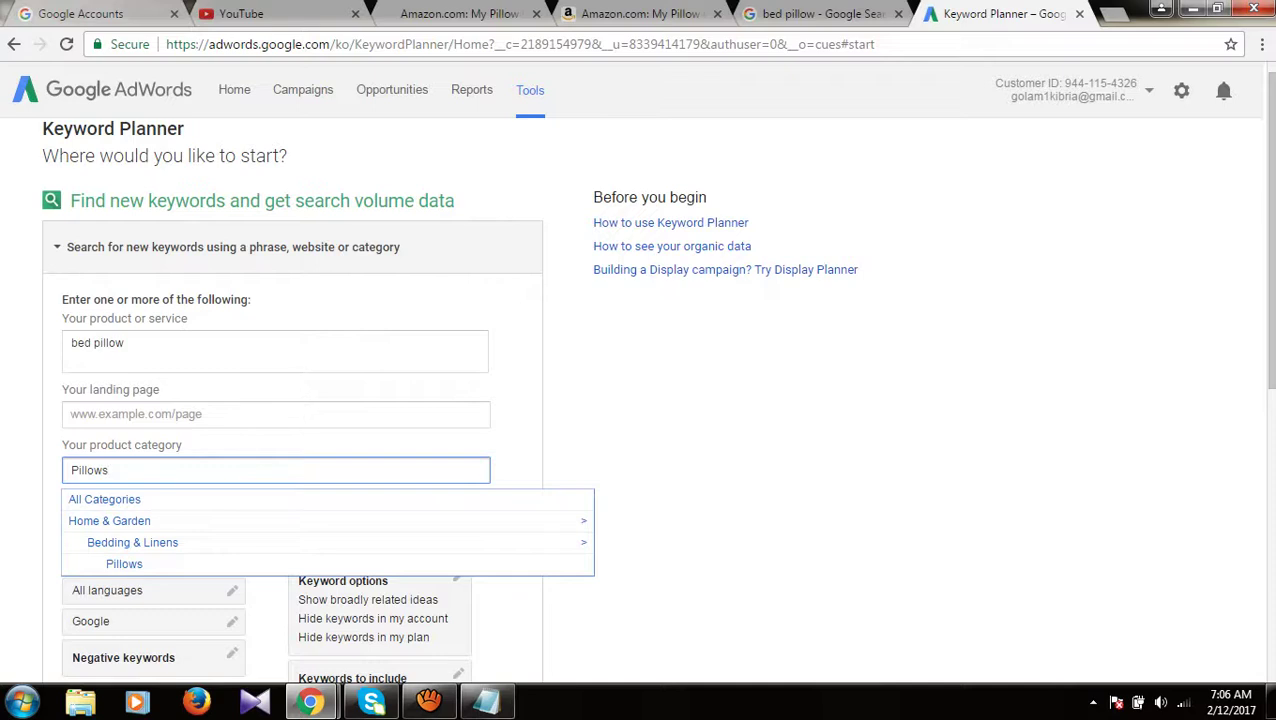
pyautogui.press('Escape')
pyautogui.scroll(-2, 150, 355)
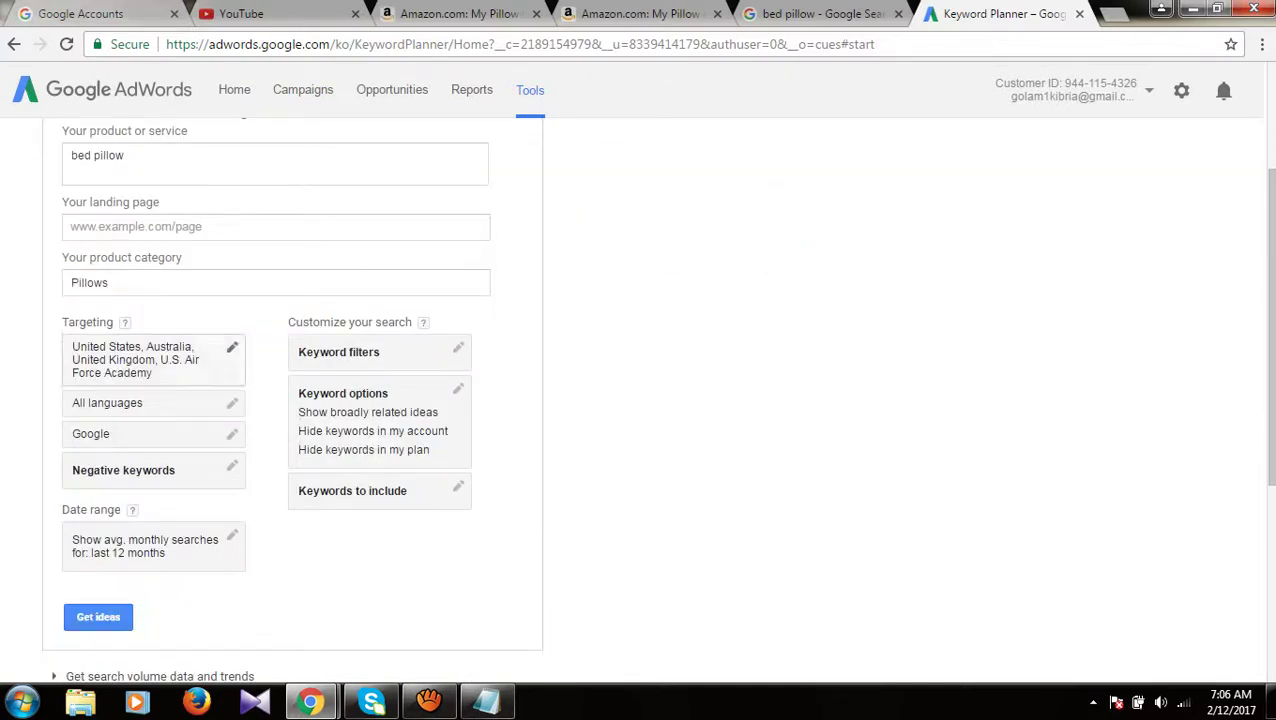
pyautogui.click(150, 355)
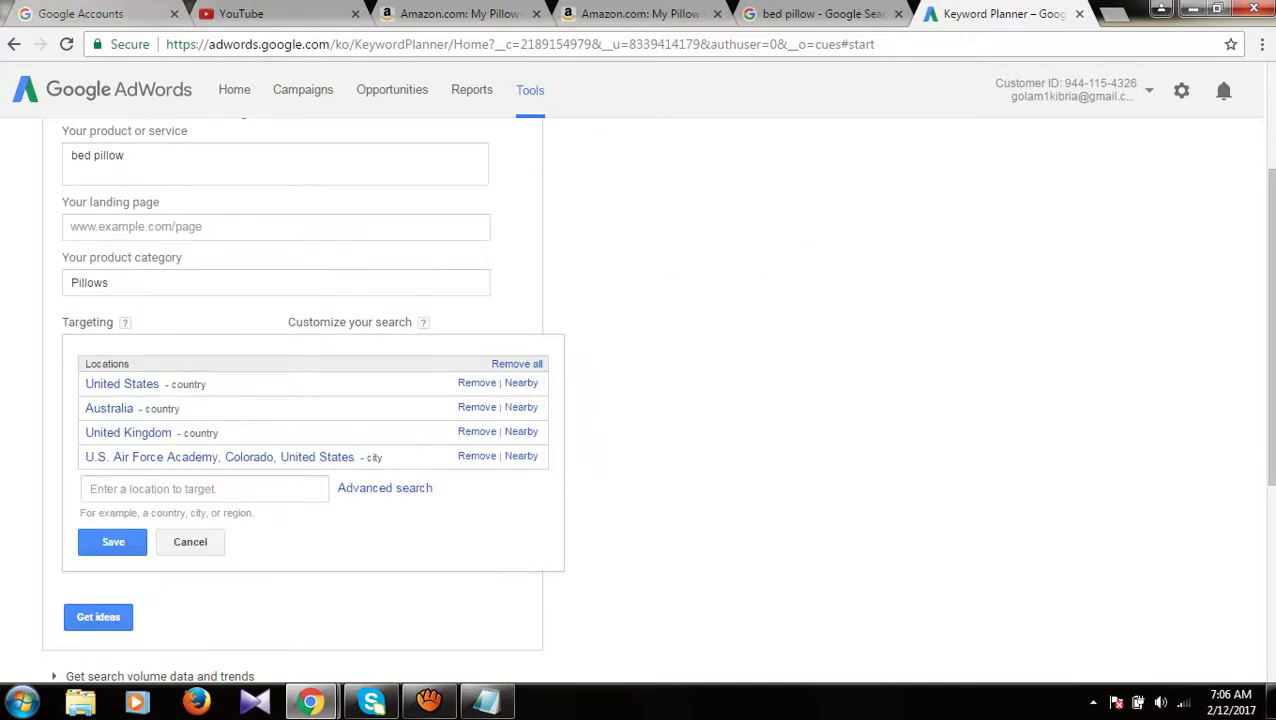
pyautogui.click(113, 542)
# Step: Try to set the targeting language to English
pyautogui.click(153, 403)
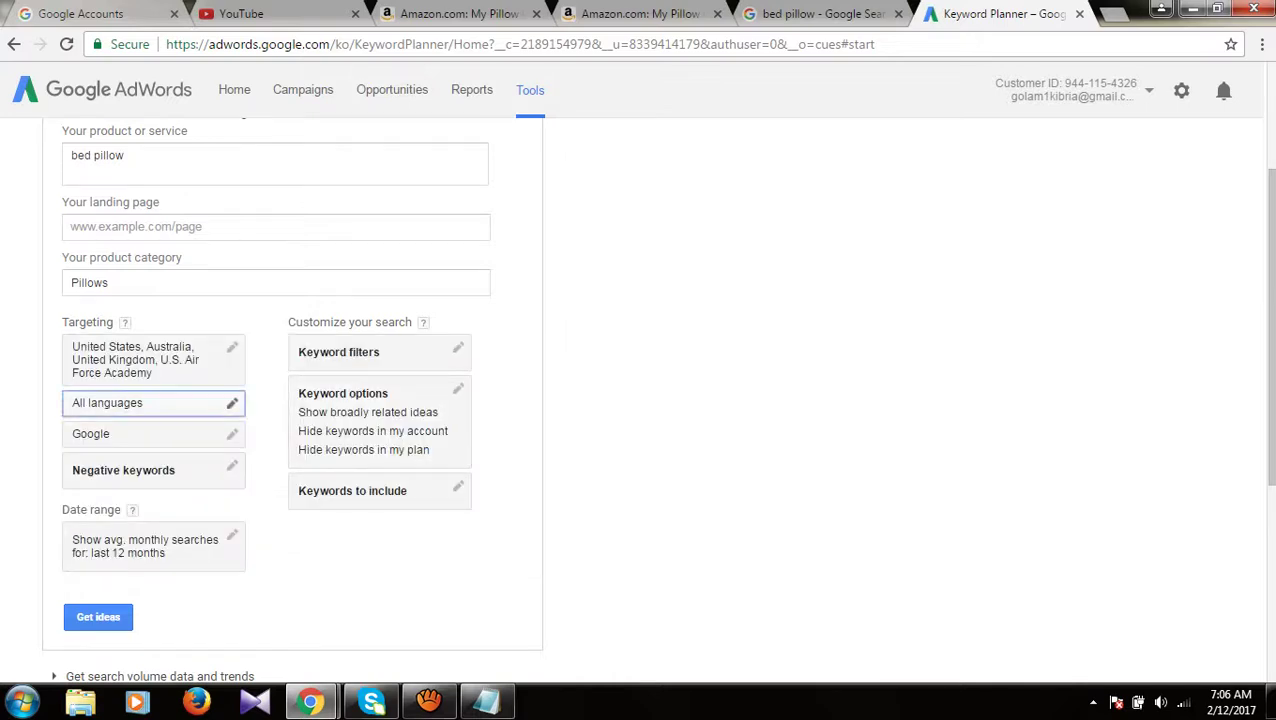
pyautogui.press('Escape')
pyautogui.click(153, 403)
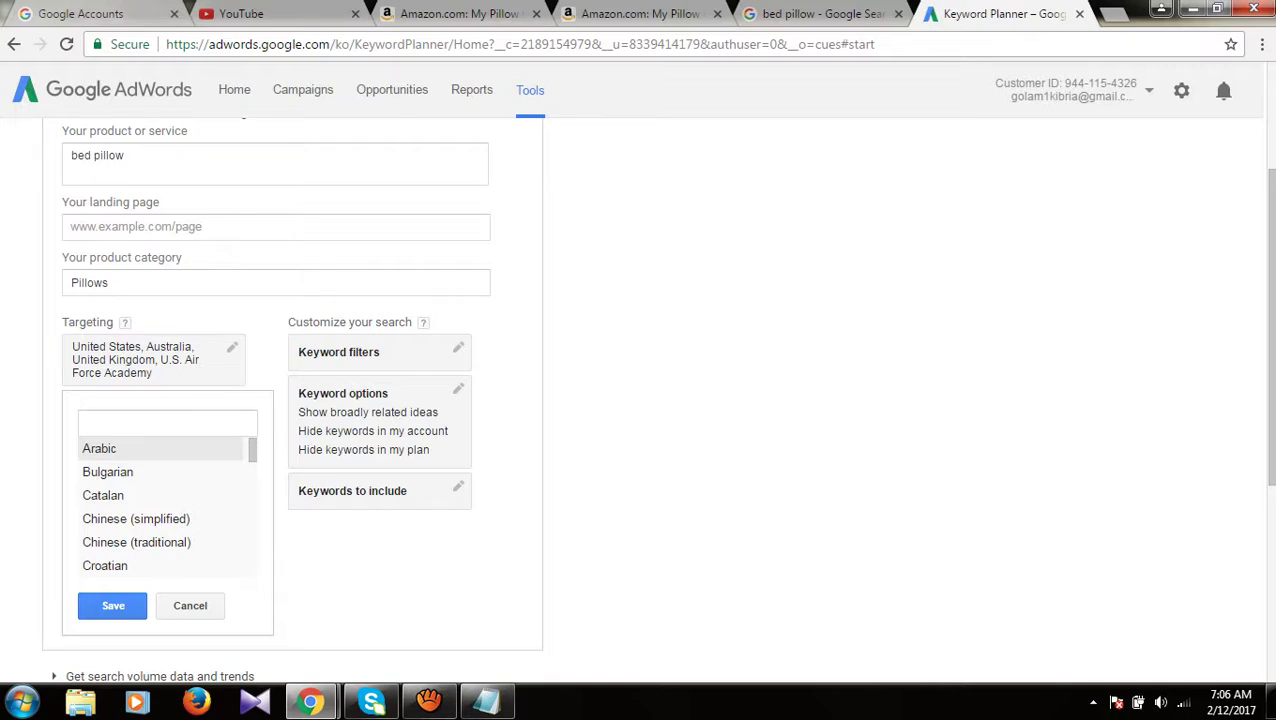
pyautogui.write('en')
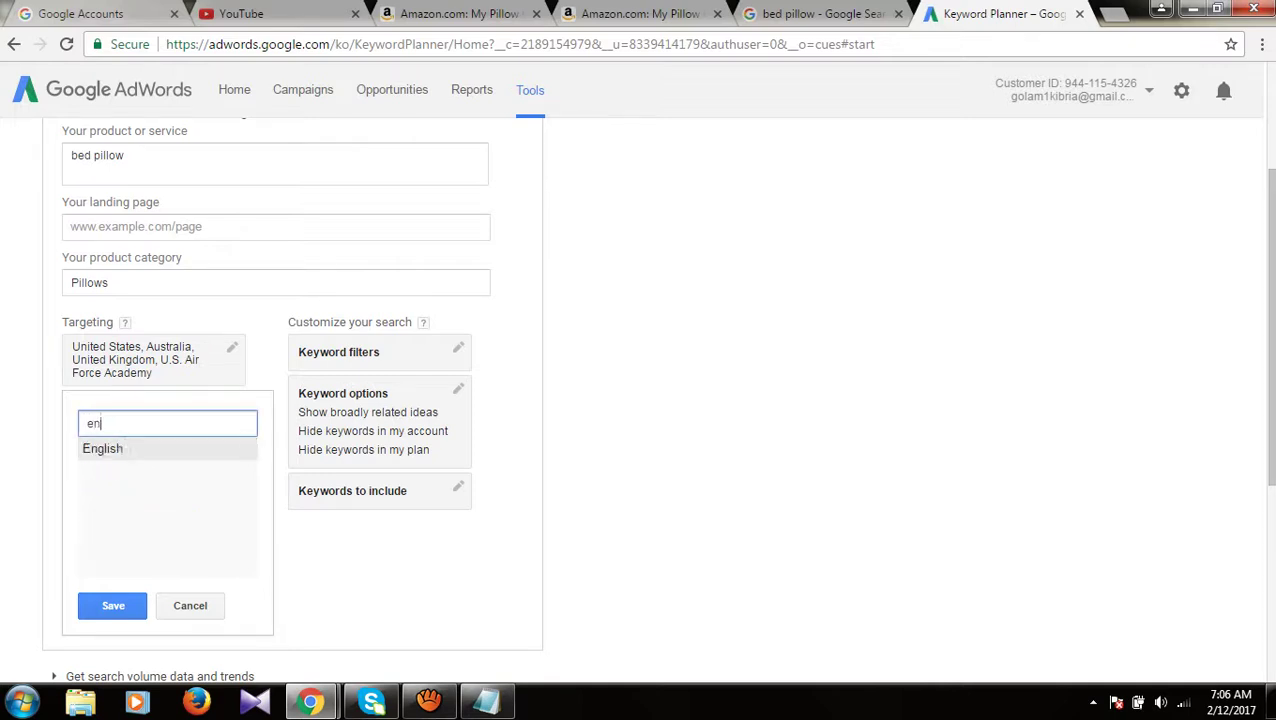
pyautogui.write('g')
pyautogui.press('Return')
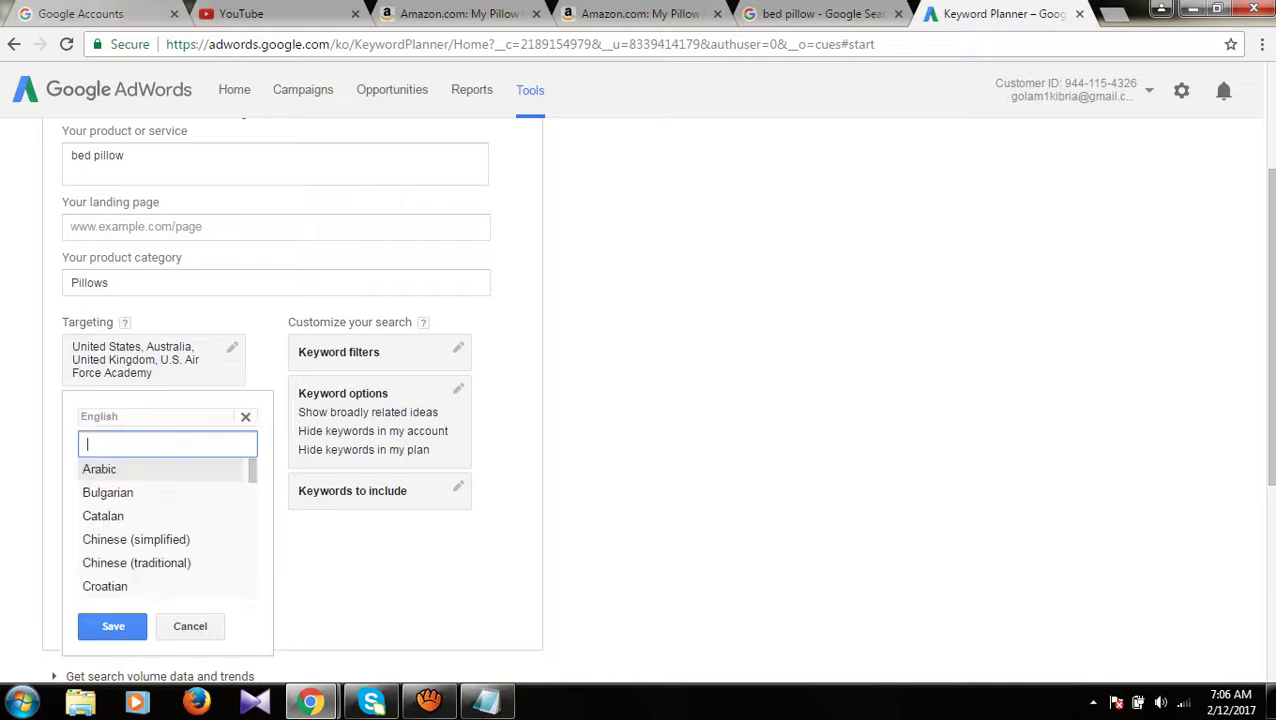
pyautogui.press('Escape')
# Step: Get keyword ideas for the entered product and category
pyautogui.scroll(-2, 638, 400)
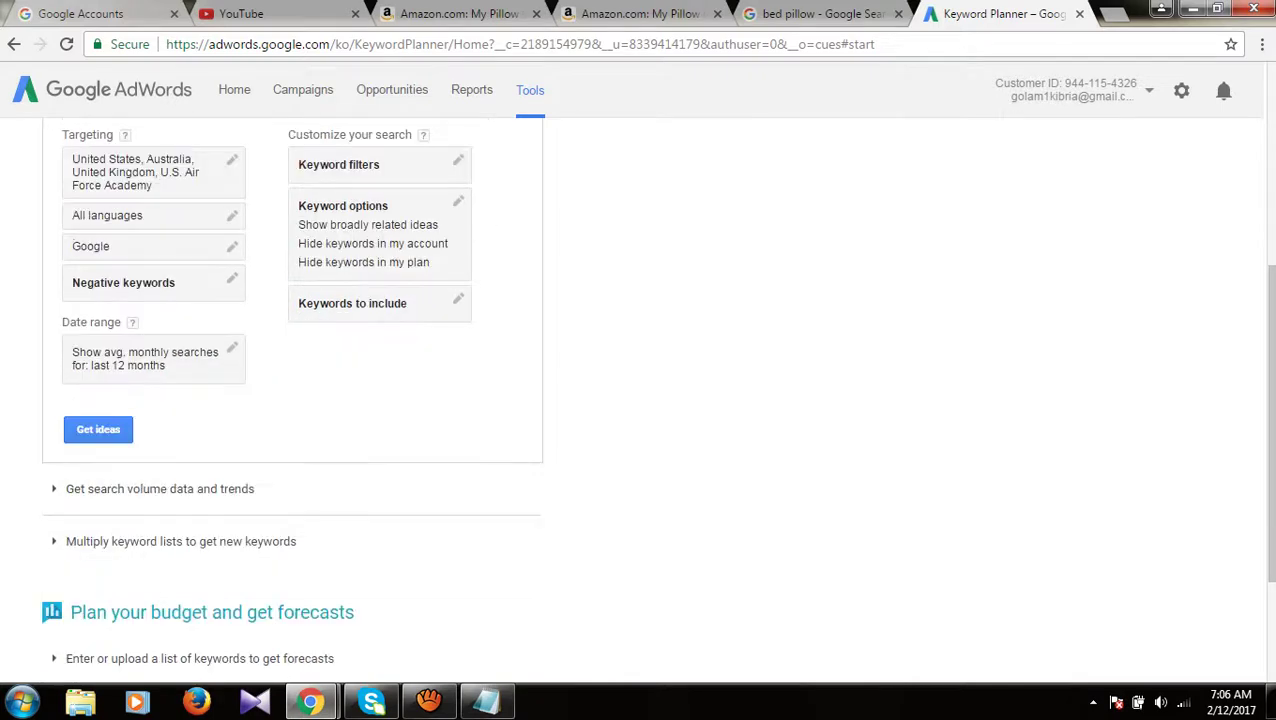
pyautogui.click(98, 429)
pyautogui.click(98, 429)
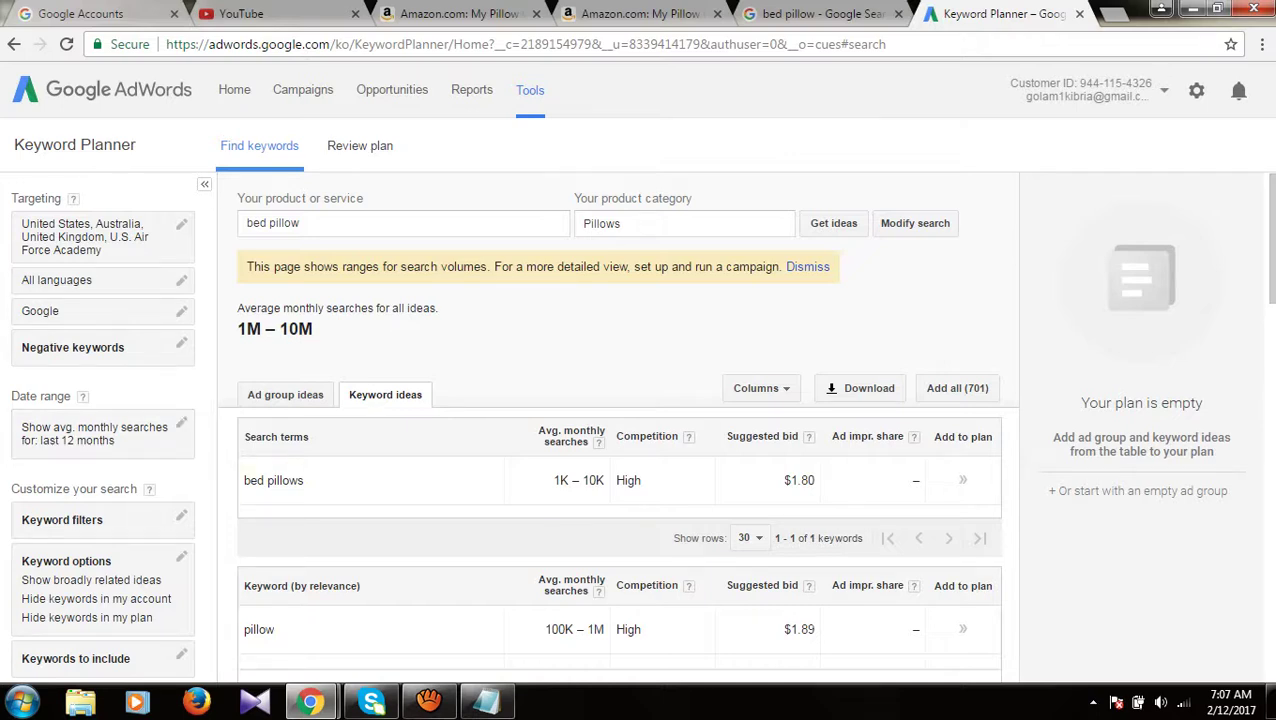
# Step: Look through the keyword ideas and sort them by average monthly searches
pyautogui.scroll(-4, 620, 423)
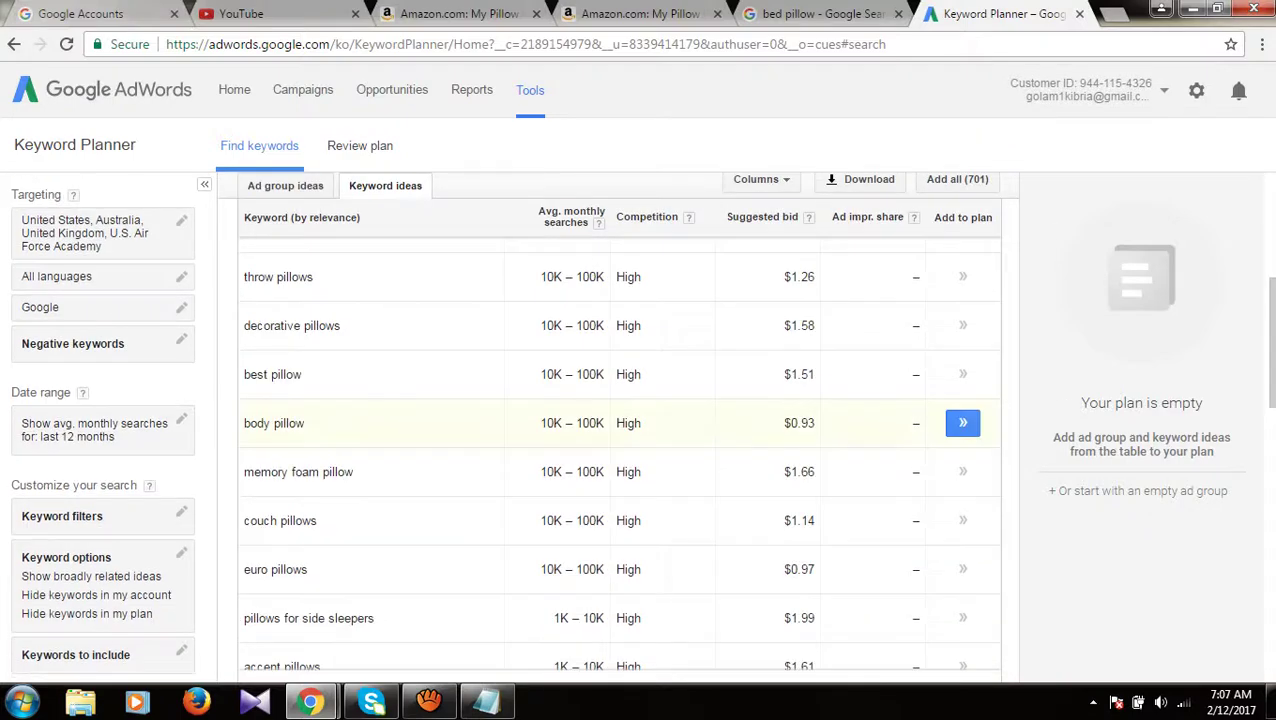
pyautogui.scroll(2, 330, 390)
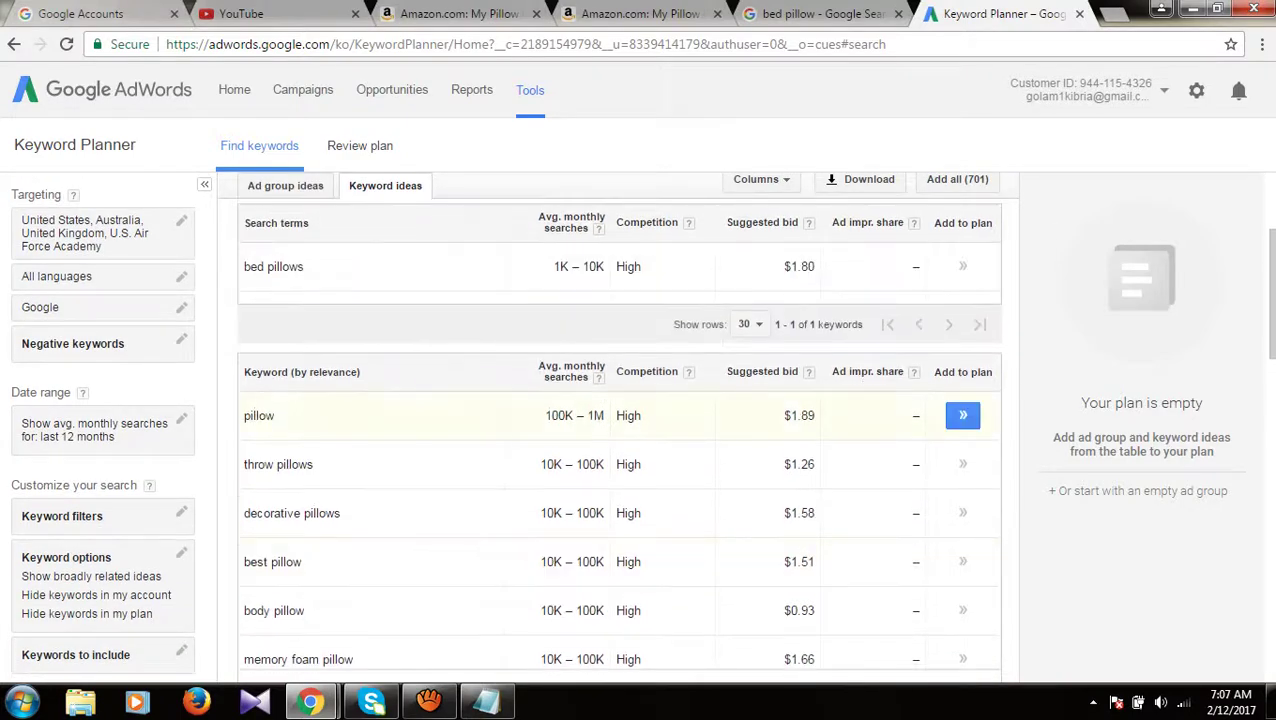
pyautogui.moveTo(330, 415); pyautogui.dragTo(355, 662)
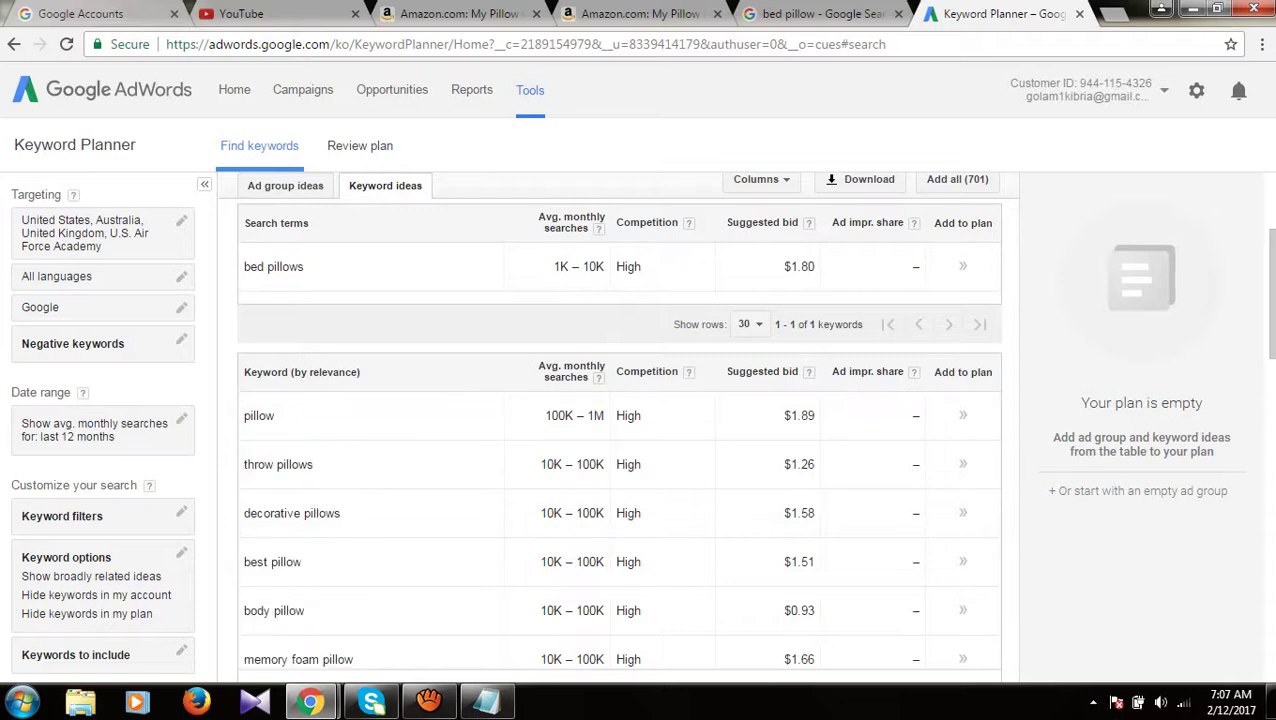
pyautogui.scroll(-3, 620, 520)
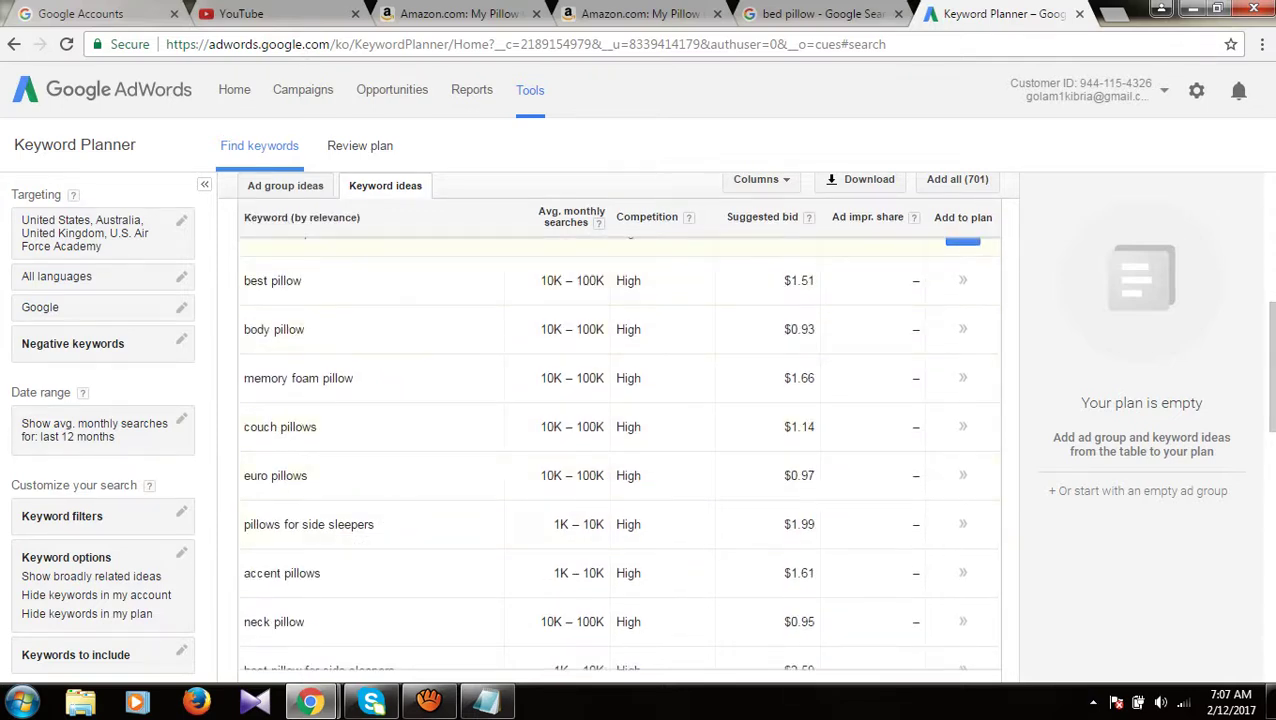
pyautogui.moveTo(538, 211); pyautogui.dragTo(588, 224)
pyautogui.click(584, 224)
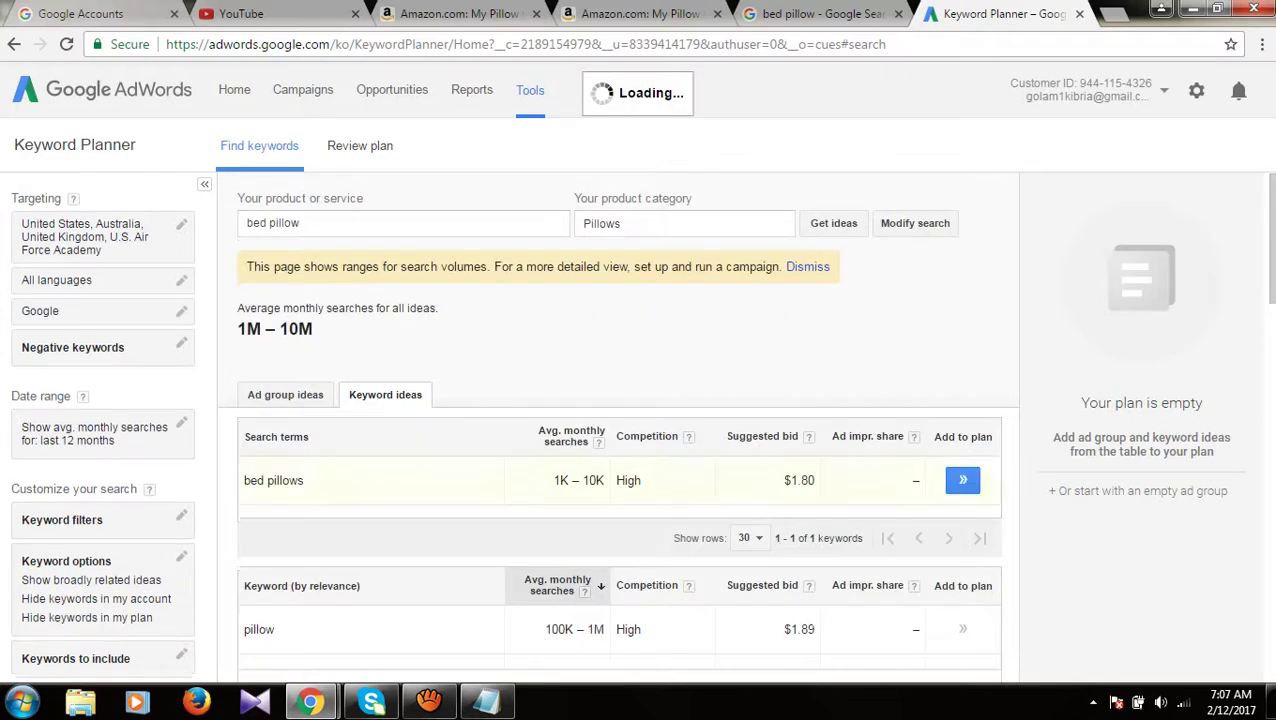
# Step: Look through the sorted keyword ideas and compare their average monthly searches with those of the search term "bed pillows"
pyautogui.scroll(-3, 620, 430)
pyautogui.scroll(-6, 620, 450)
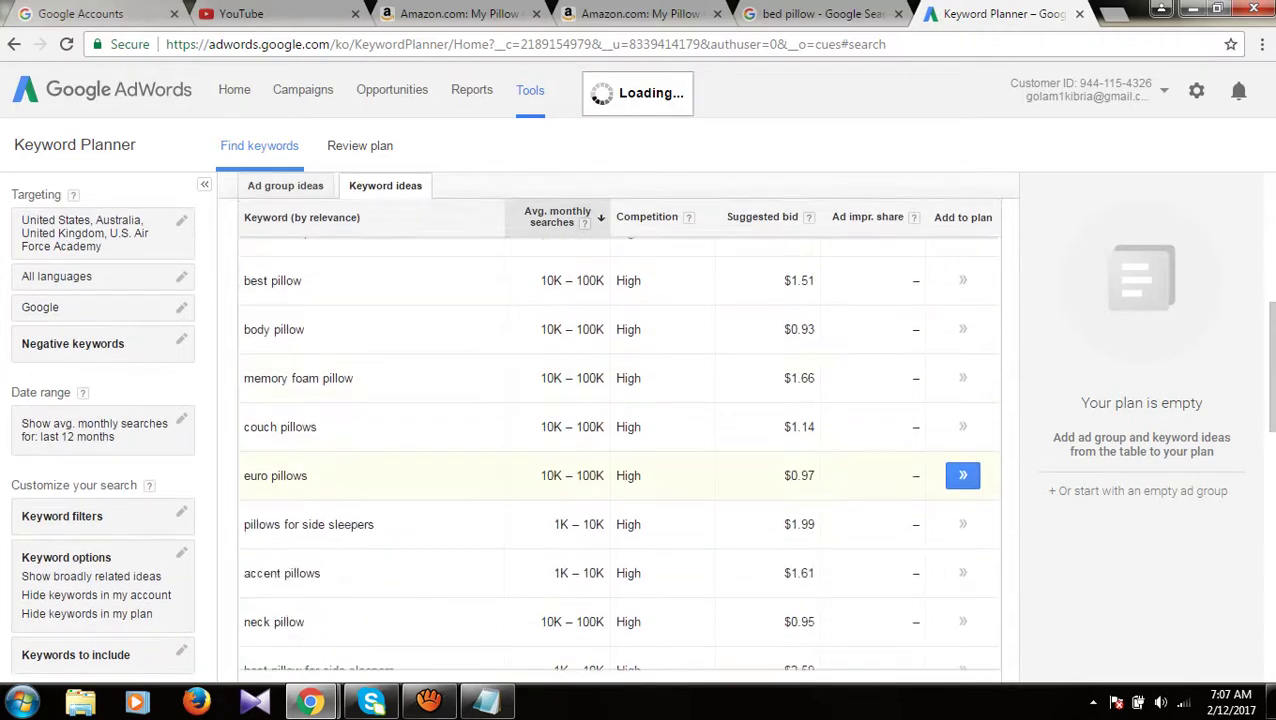
pyautogui.scroll(4, 620, 427)
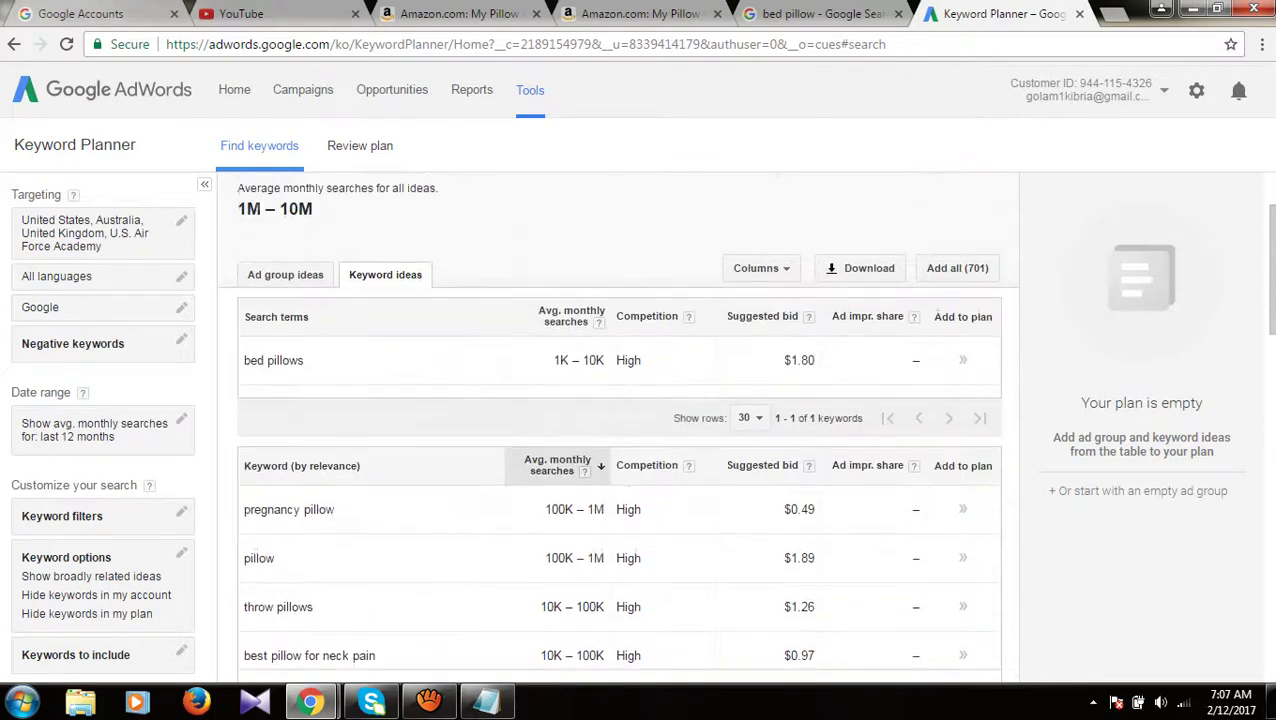
pyautogui.scroll(-2, 620, 427)
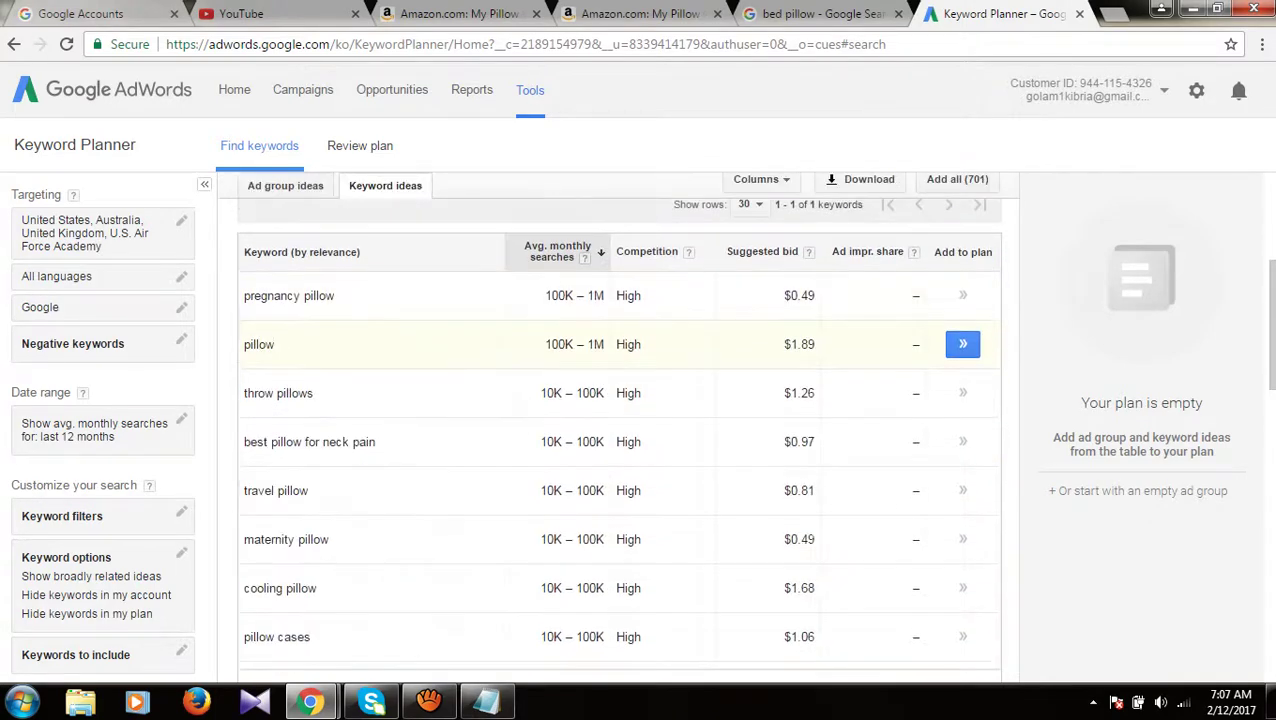
pyautogui.scroll(3, 620, 427)
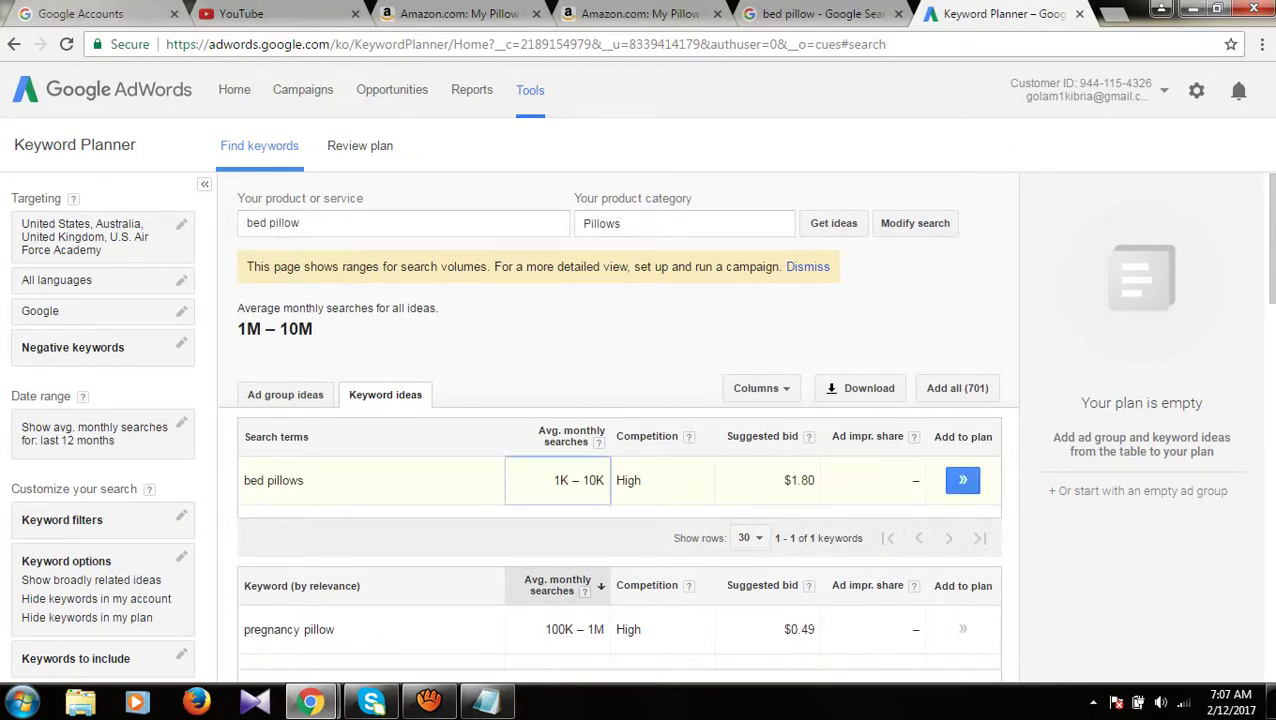
pyautogui.doubleClick(561, 480)
pyautogui.scroll(-2, 620, 520)
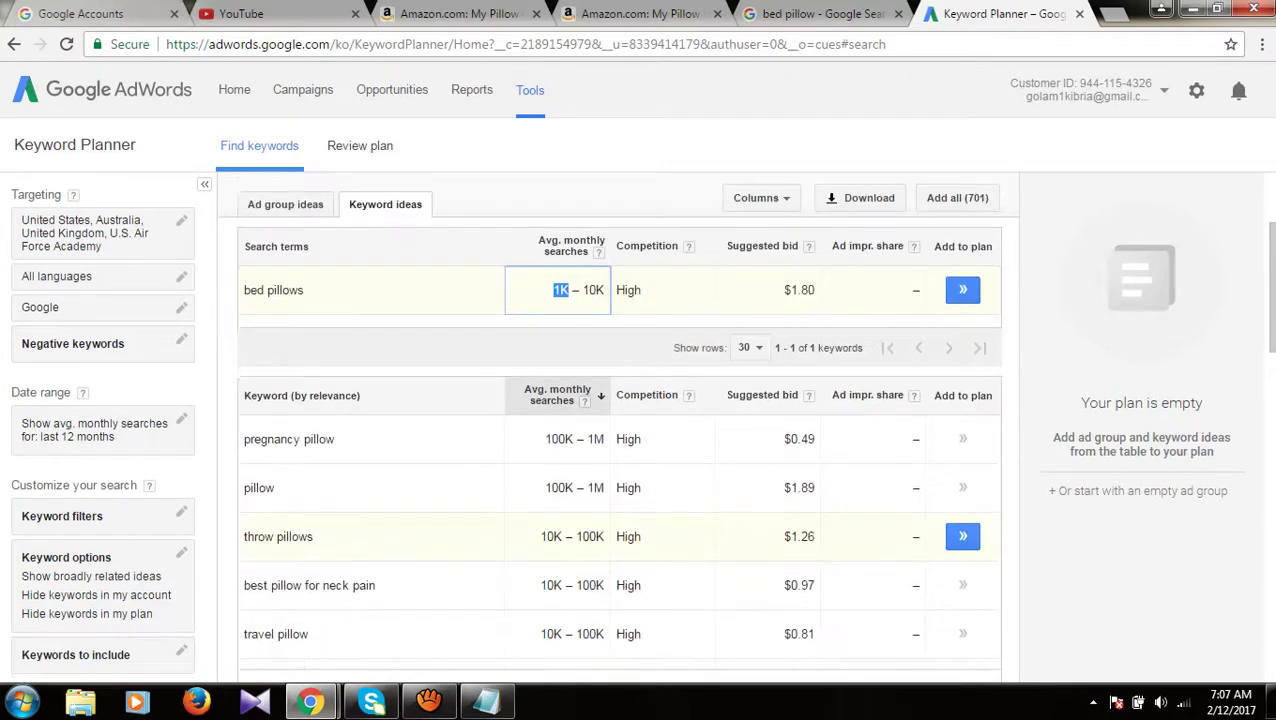
pyautogui.scroll(-8, 620, 460)
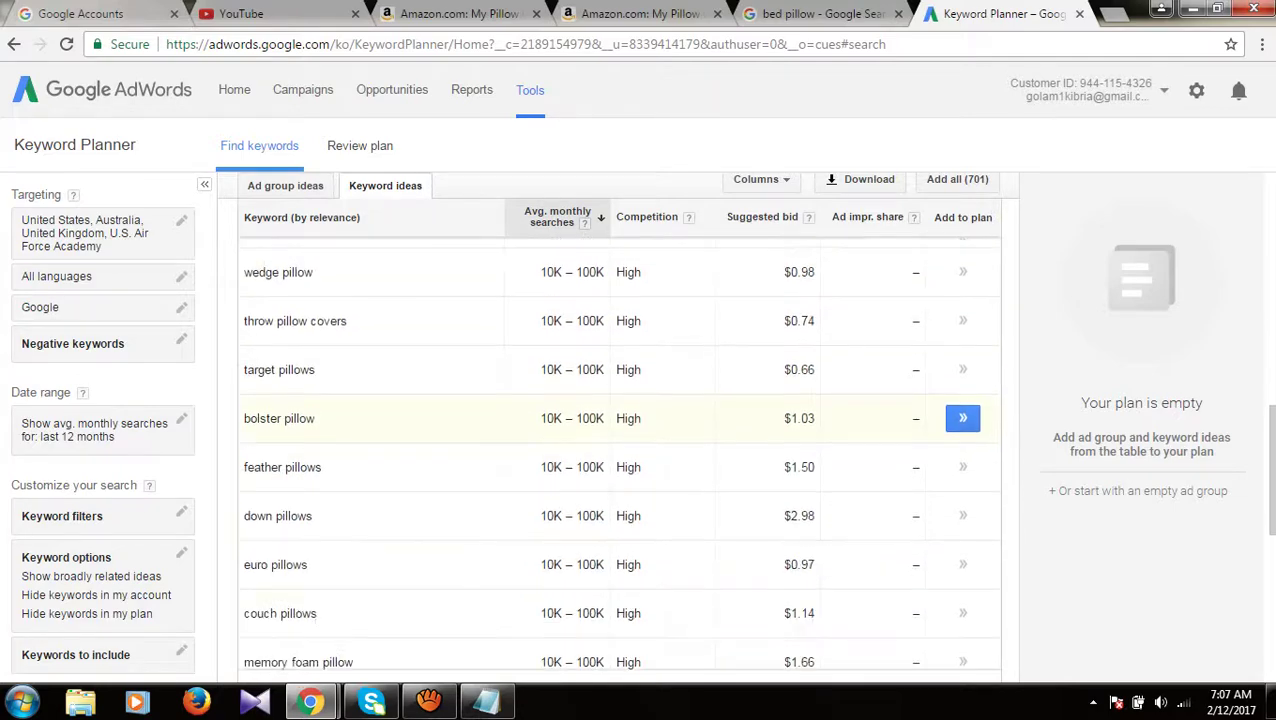
pyautogui.scroll(-4, 620, 415)
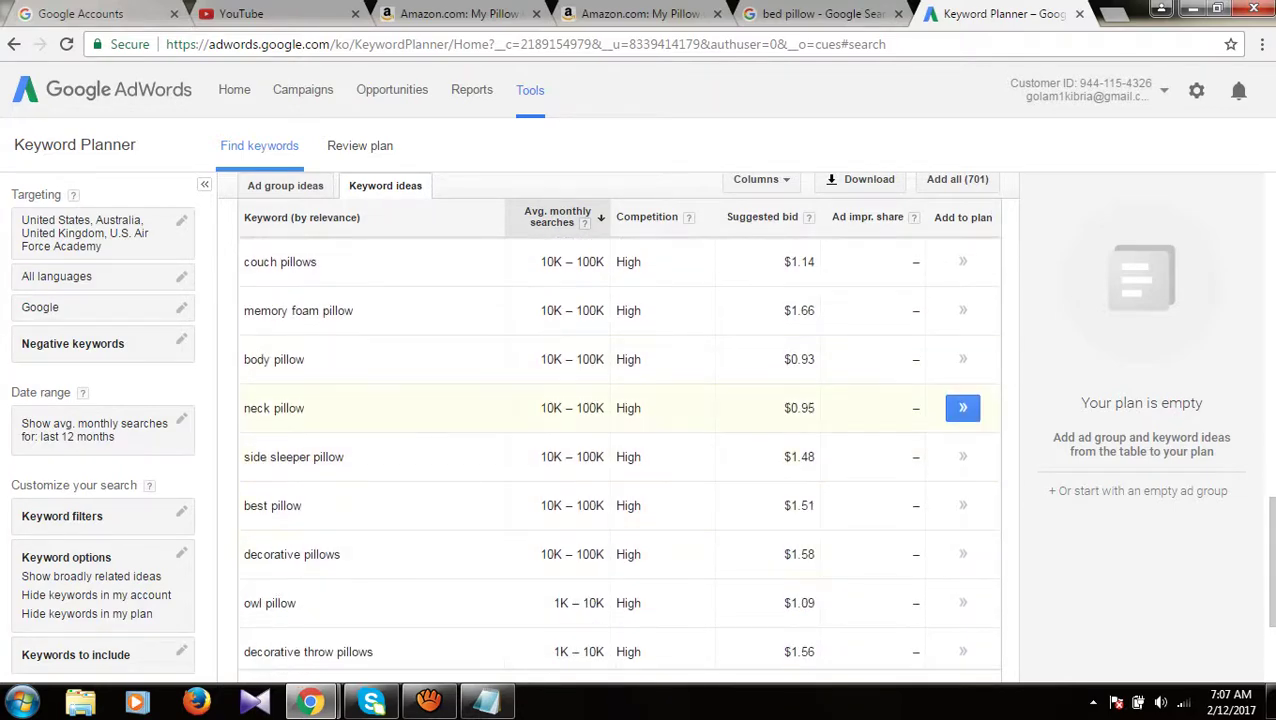
pyautogui.scroll(-3, 620, 431)
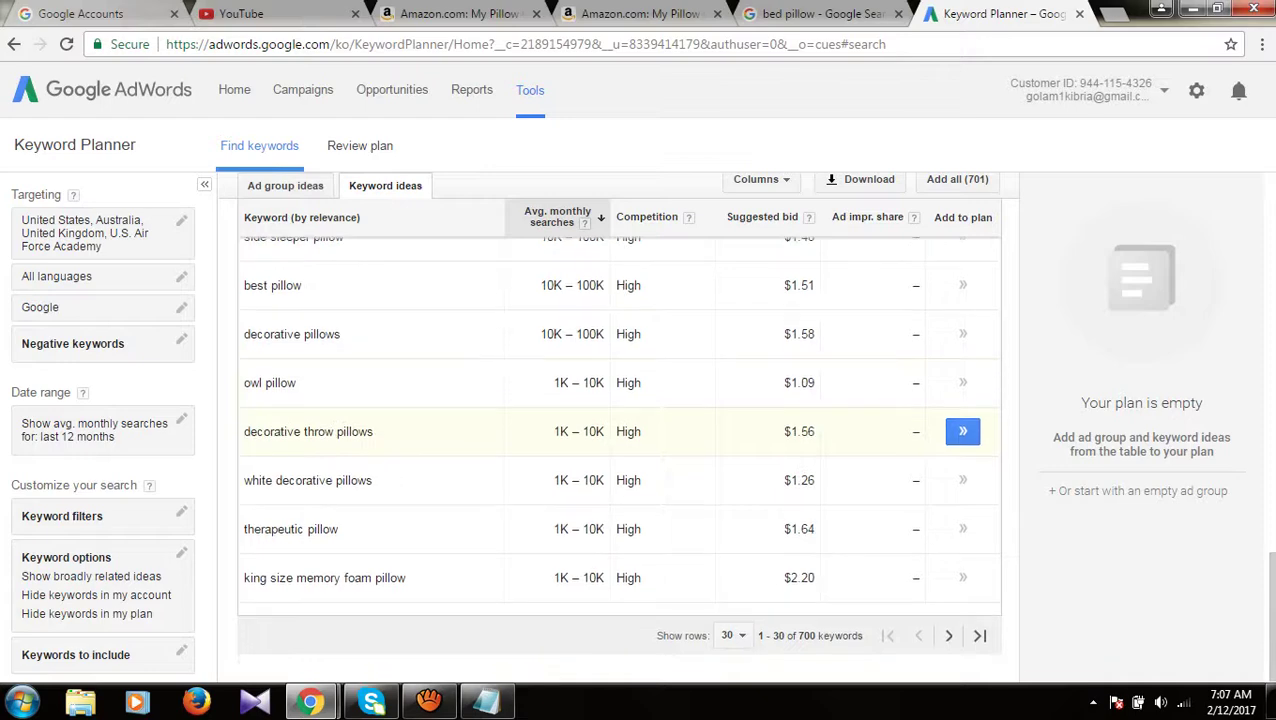
pyautogui.scroll(12, 560, 431)
pyautogui.doubleClick(561, 315)
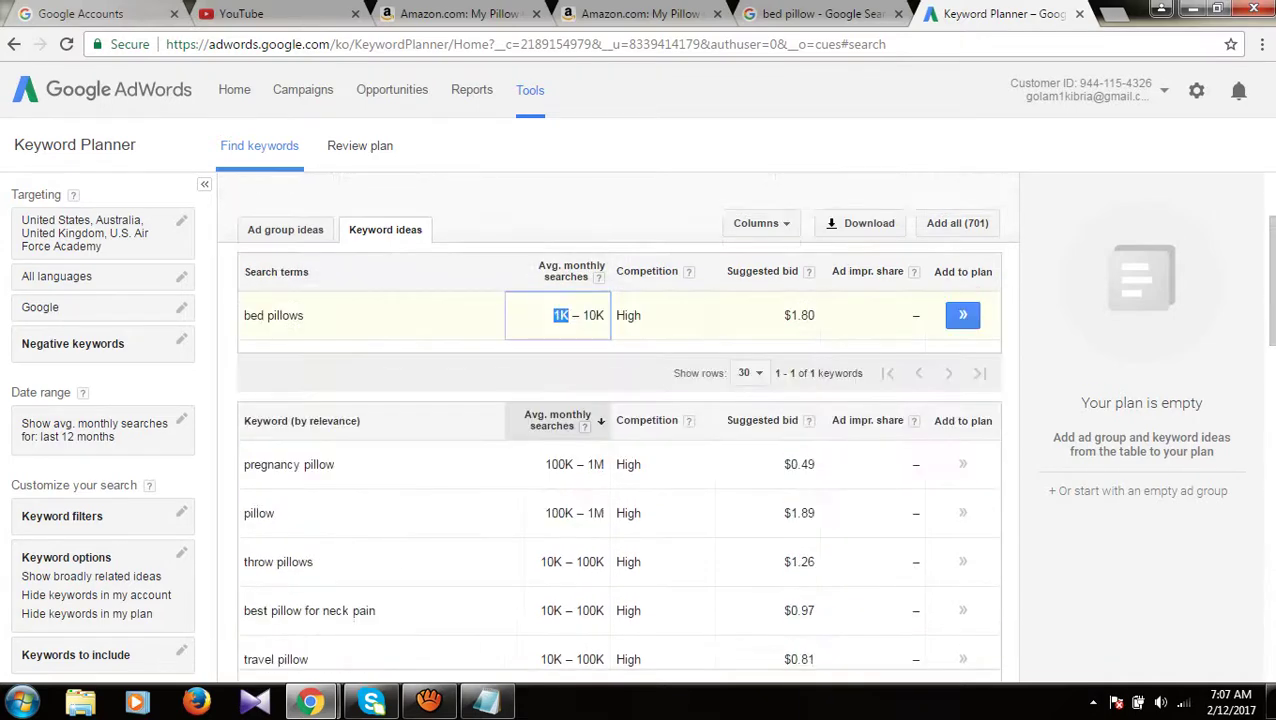
pyautogui.scroll(1, 561, 315)
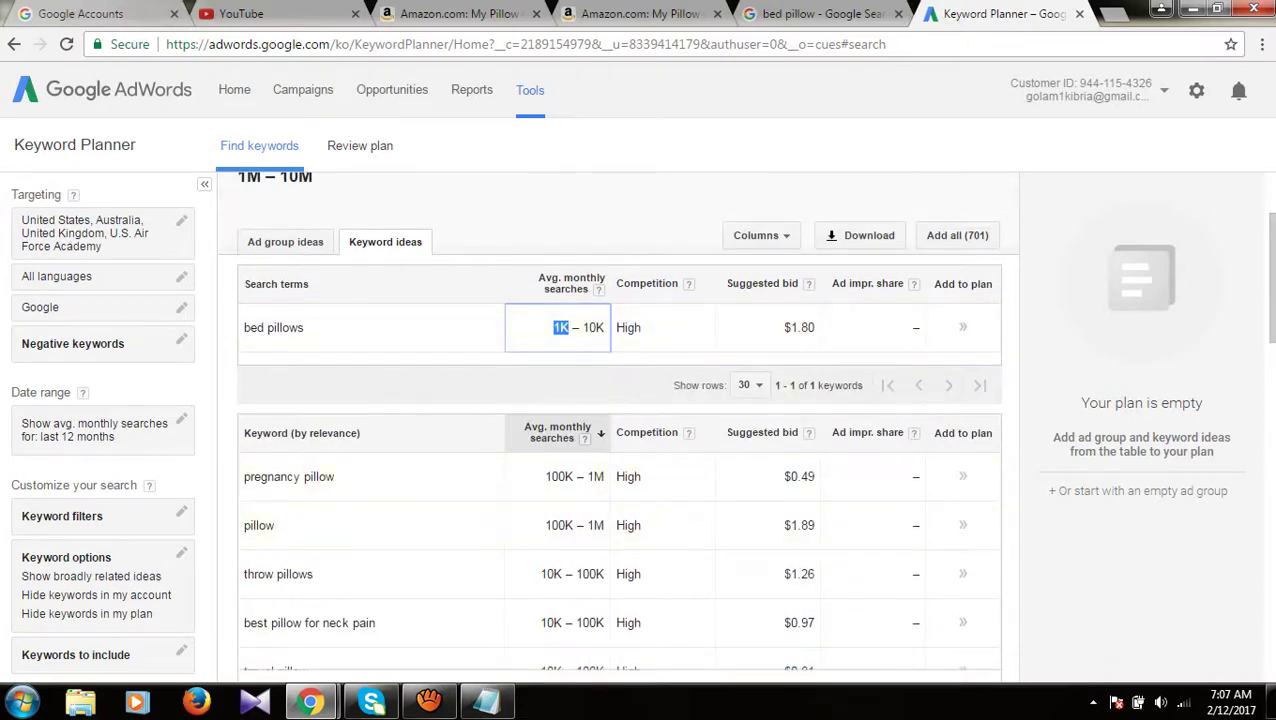
# Step: Download the historical statistics of all keyword ideas as an Excel CSV file and return to Keyword Planner
pyautogui.click(862, 235)
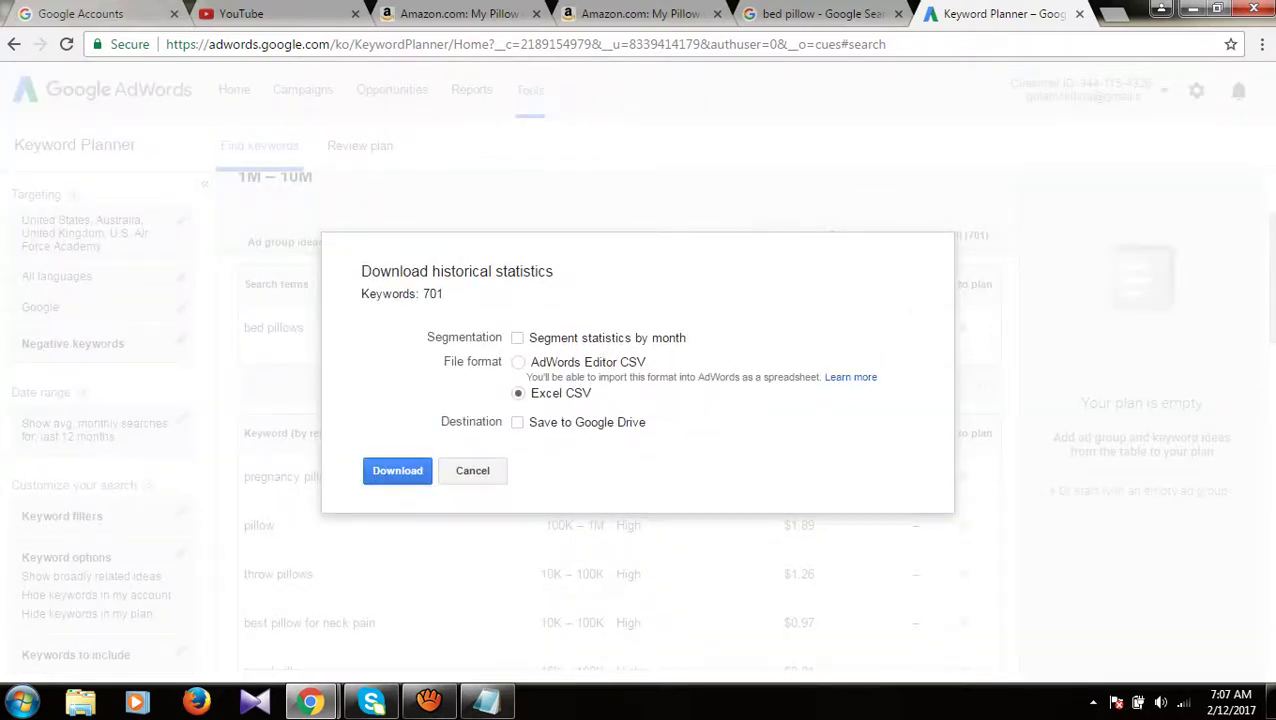
pyautogui.click(397, 470)
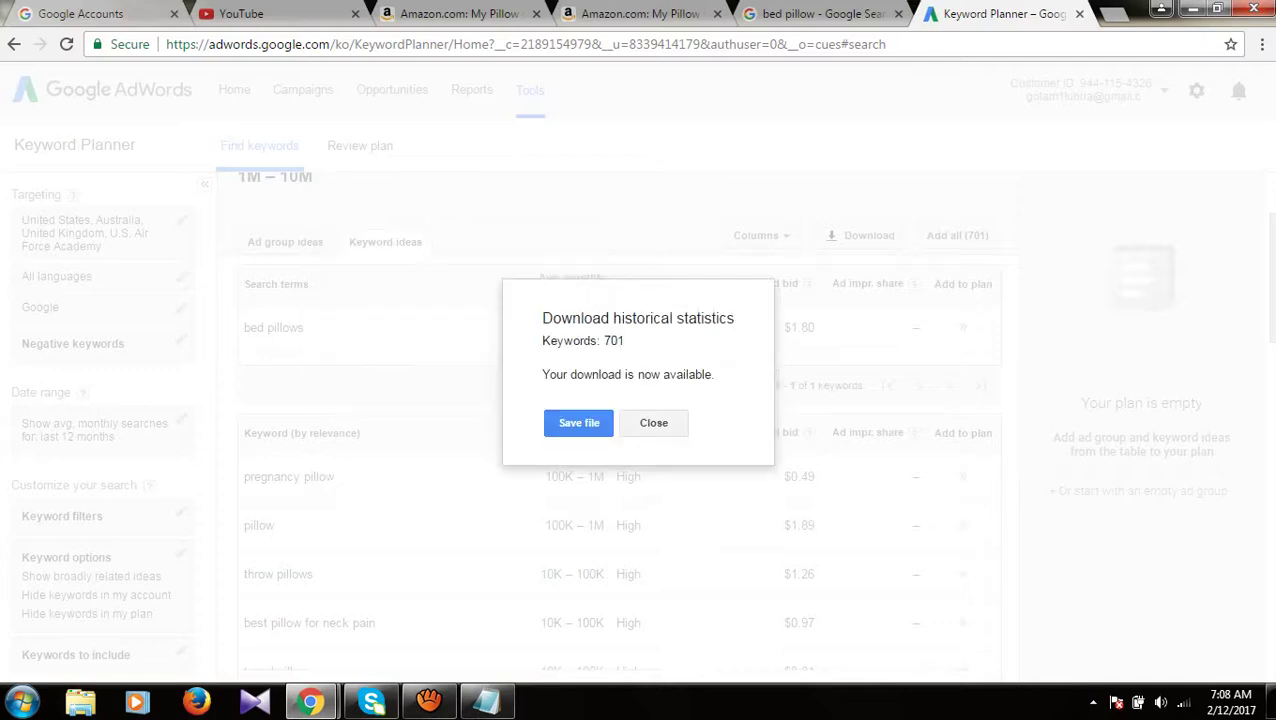
pyautogui.click(578, 422)
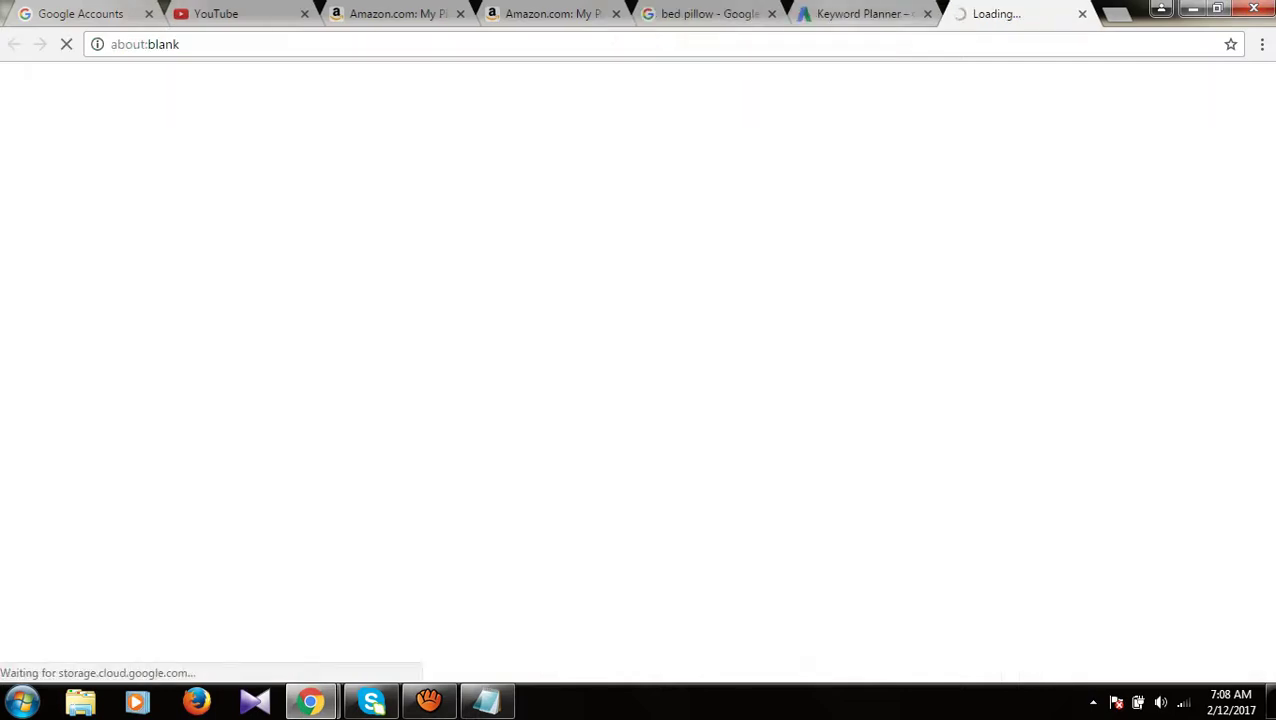
pyautogui.click(862, 14)
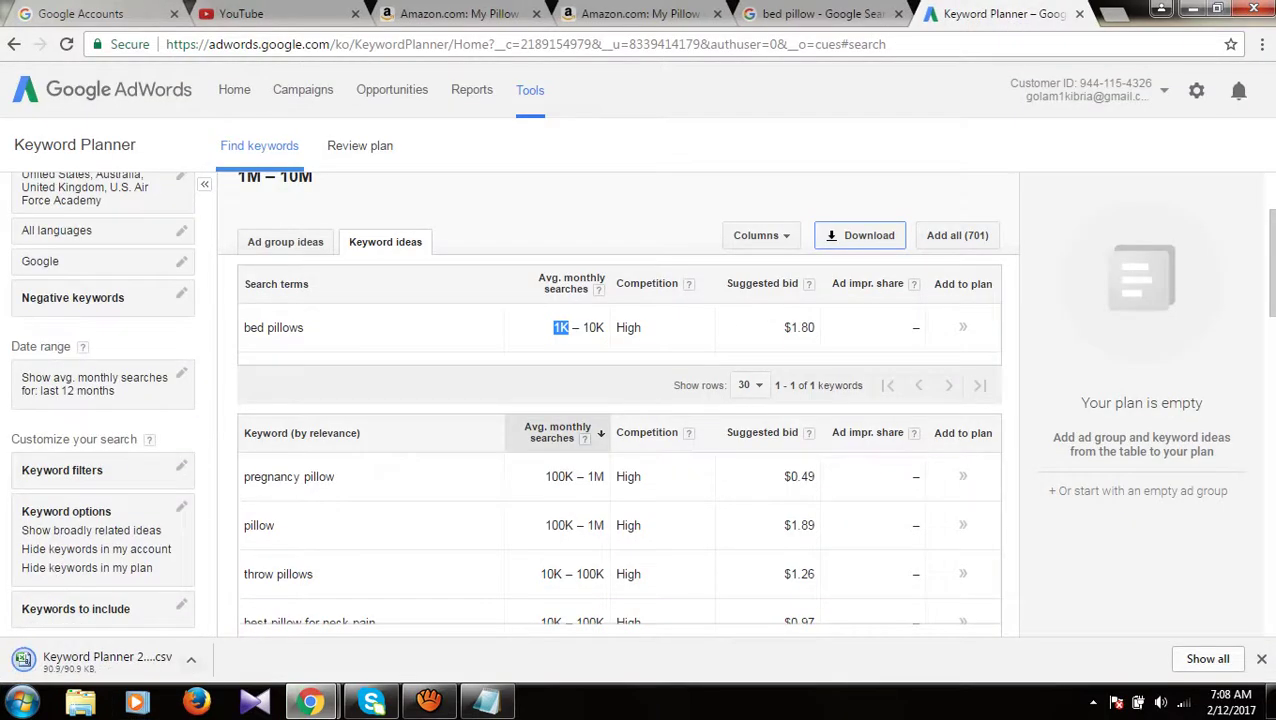
# Step: Show the downloaded Keyword Planner CSV file in the Downloads folder and copy it
pyautogui.click(191, 659)
pyautogui.click(245, 597)
pyautogui.click(190, 658)
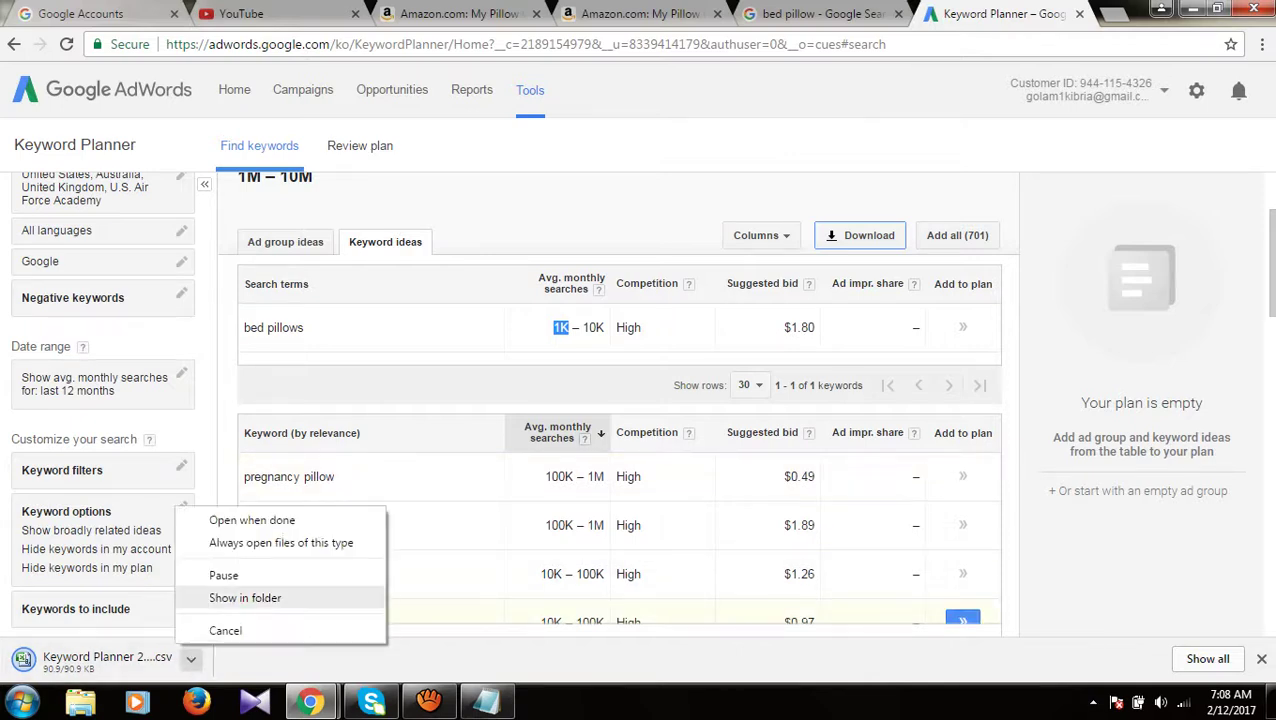
pyautogui.click(245, 597)
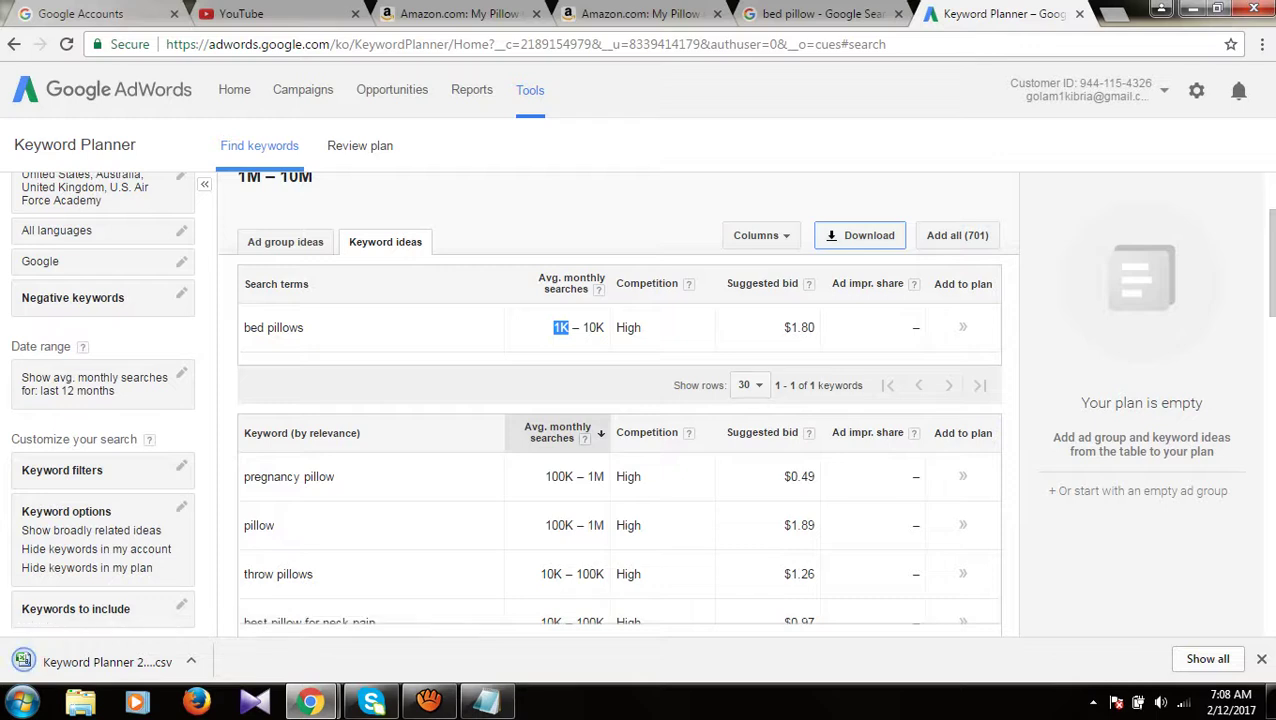
pyautogui.click(191, 661)
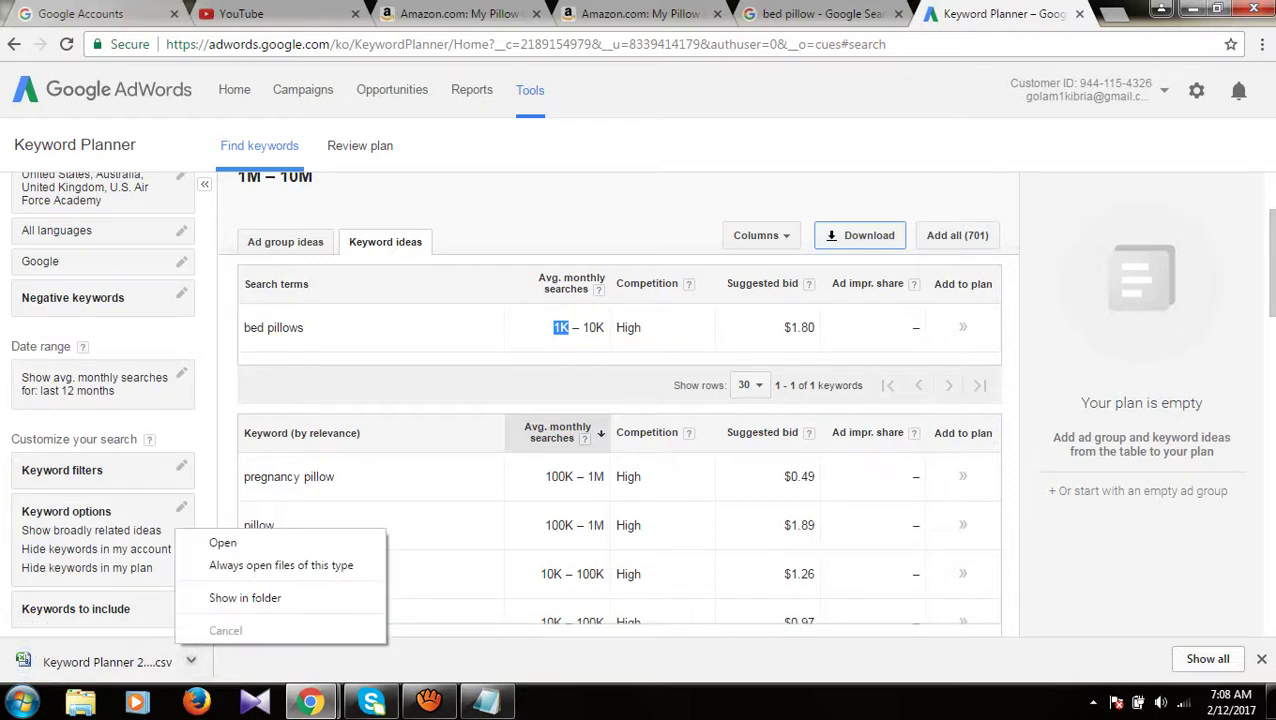
pyautogui.click(240, 597)
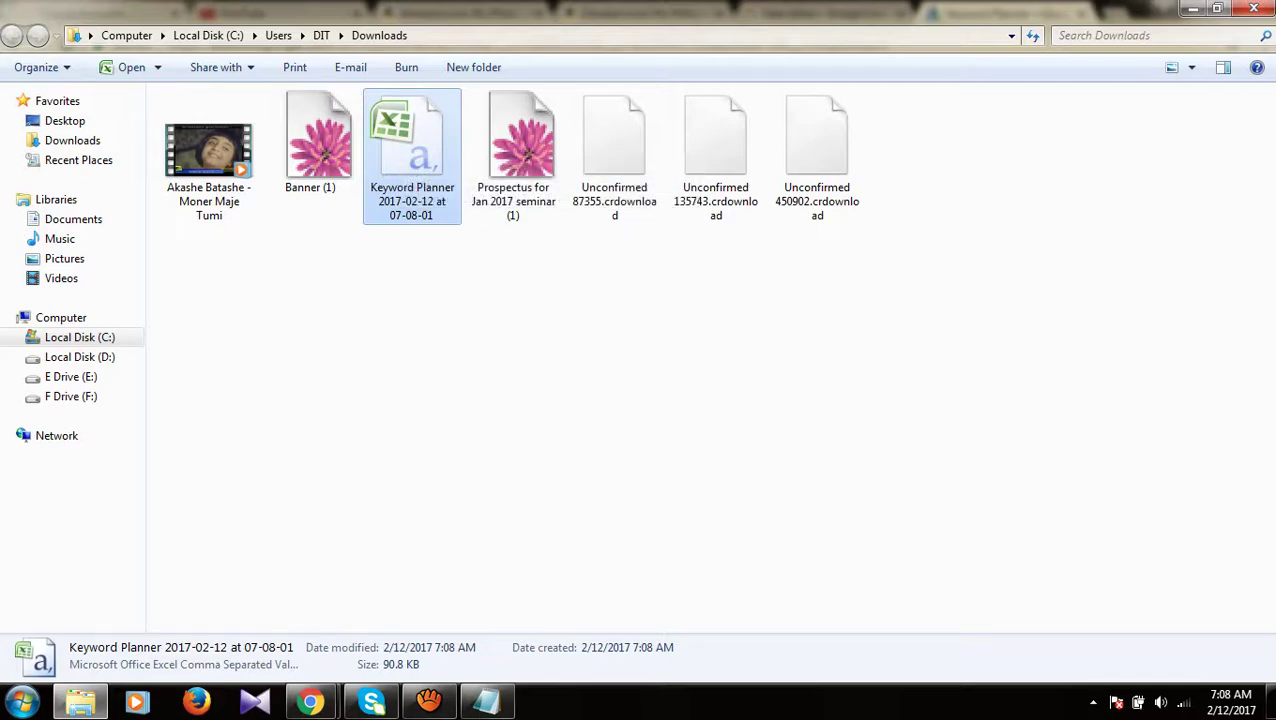
# Step: Clear the open windows off the desktop and create a folder there named "product research online class"
pyautogui.click(1193, 8)
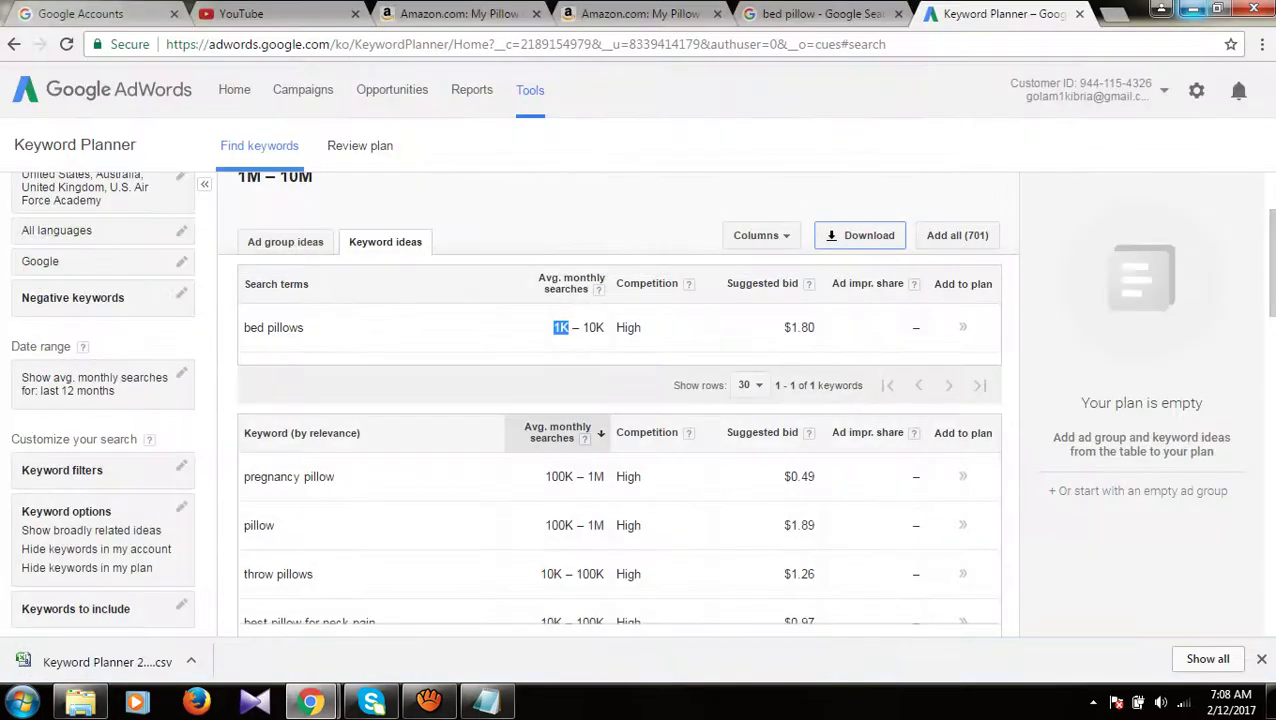
pyautogui.click(1193, 8)
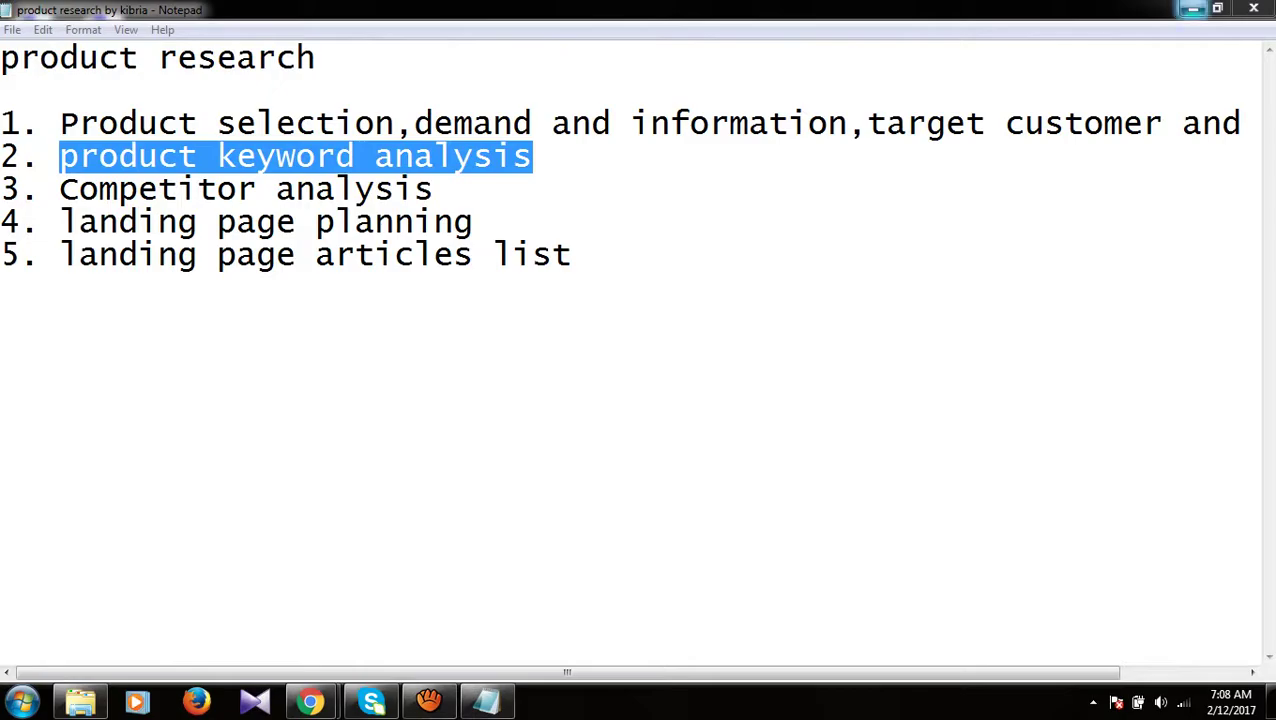
pyautogui.click(1188, 9)
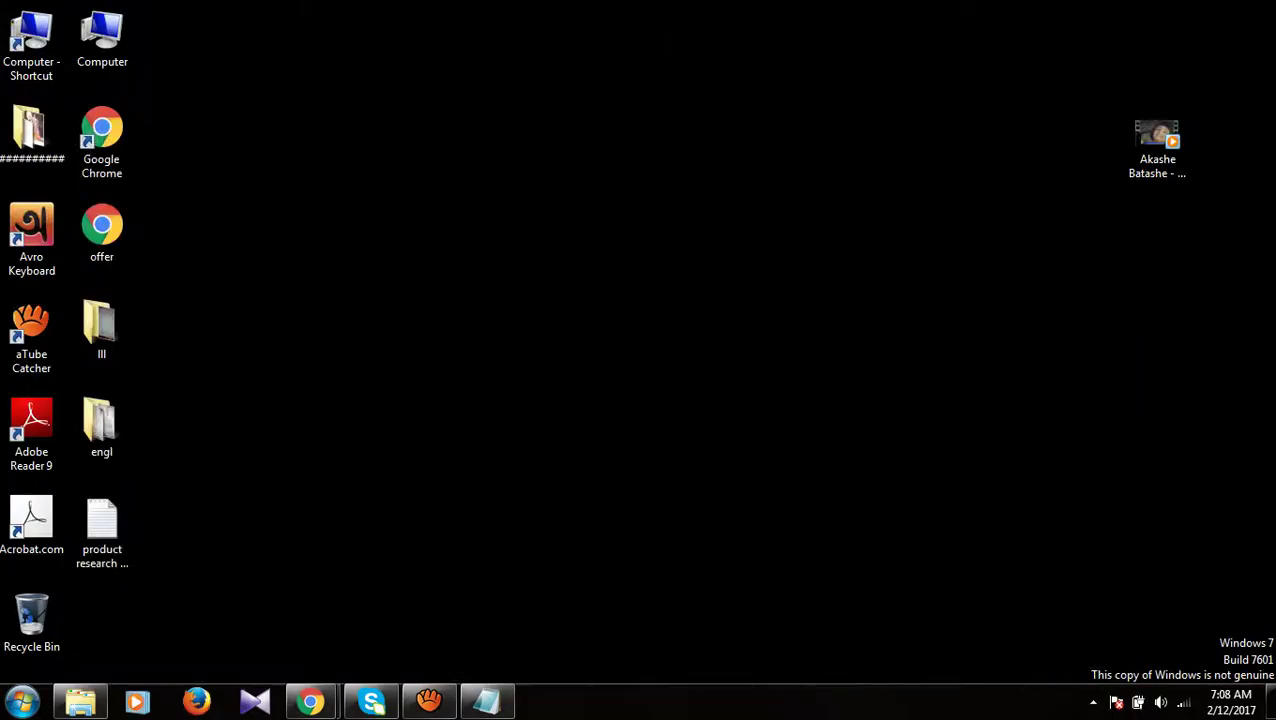
pyautogui.rightClick(293, 490)
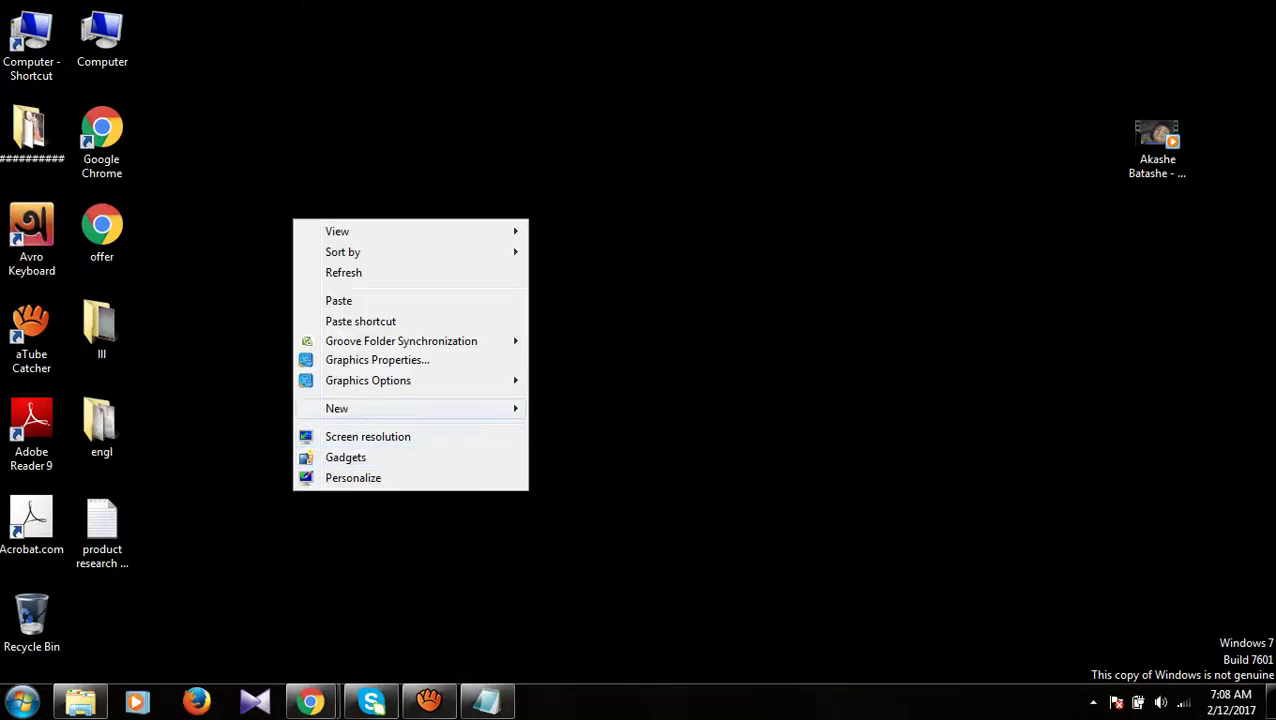
pyautogui.moveTo(450, 408)
pyautogui.click(570, 408)
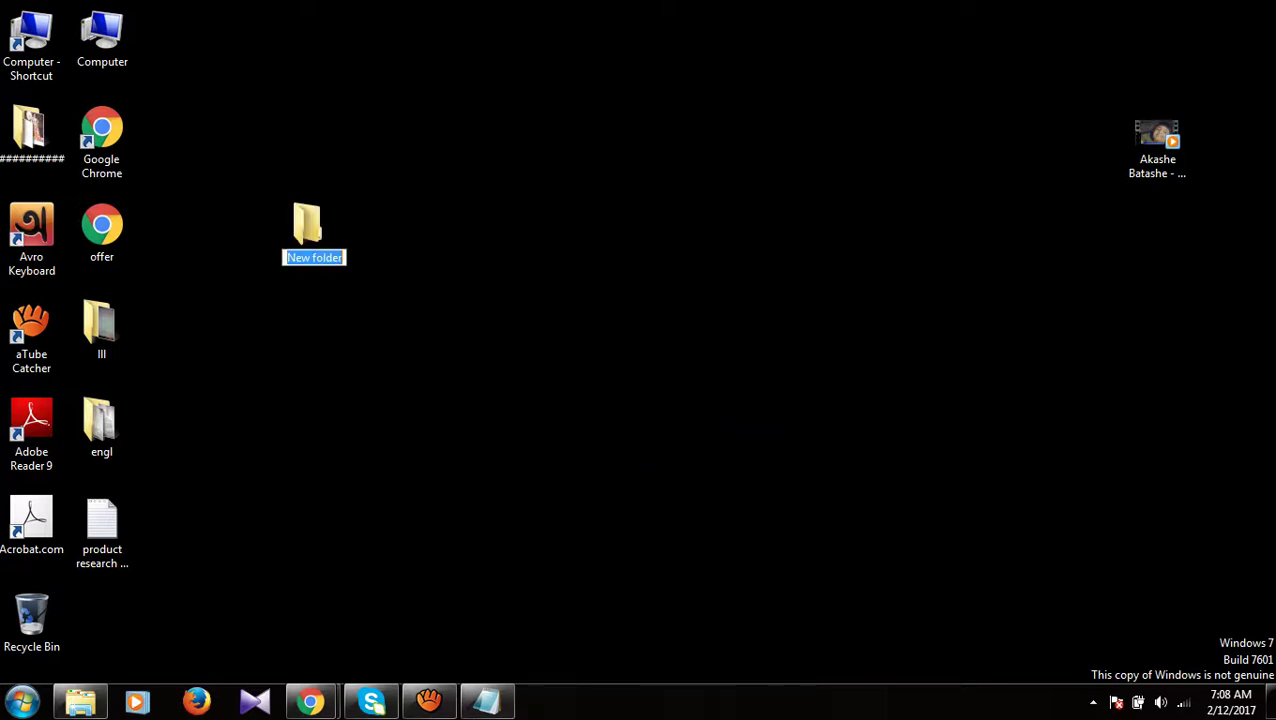
pyautogui.write('produc')
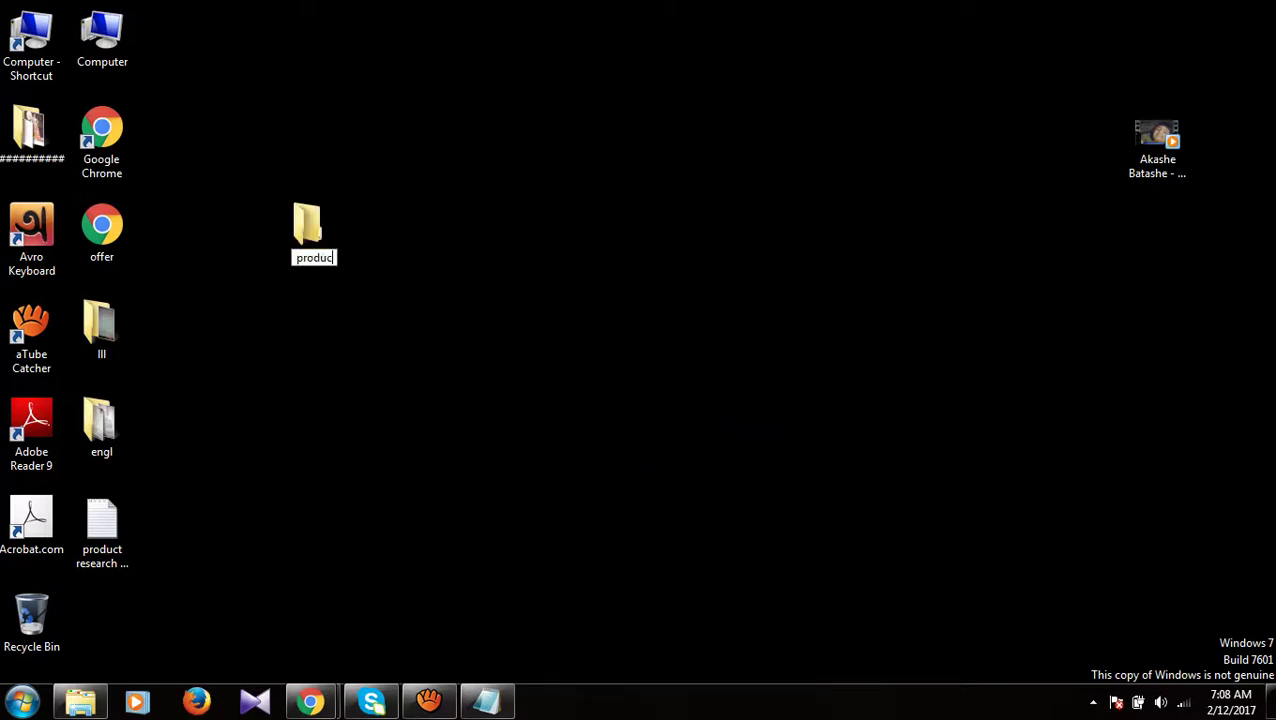
pyautogui.write('t resea')
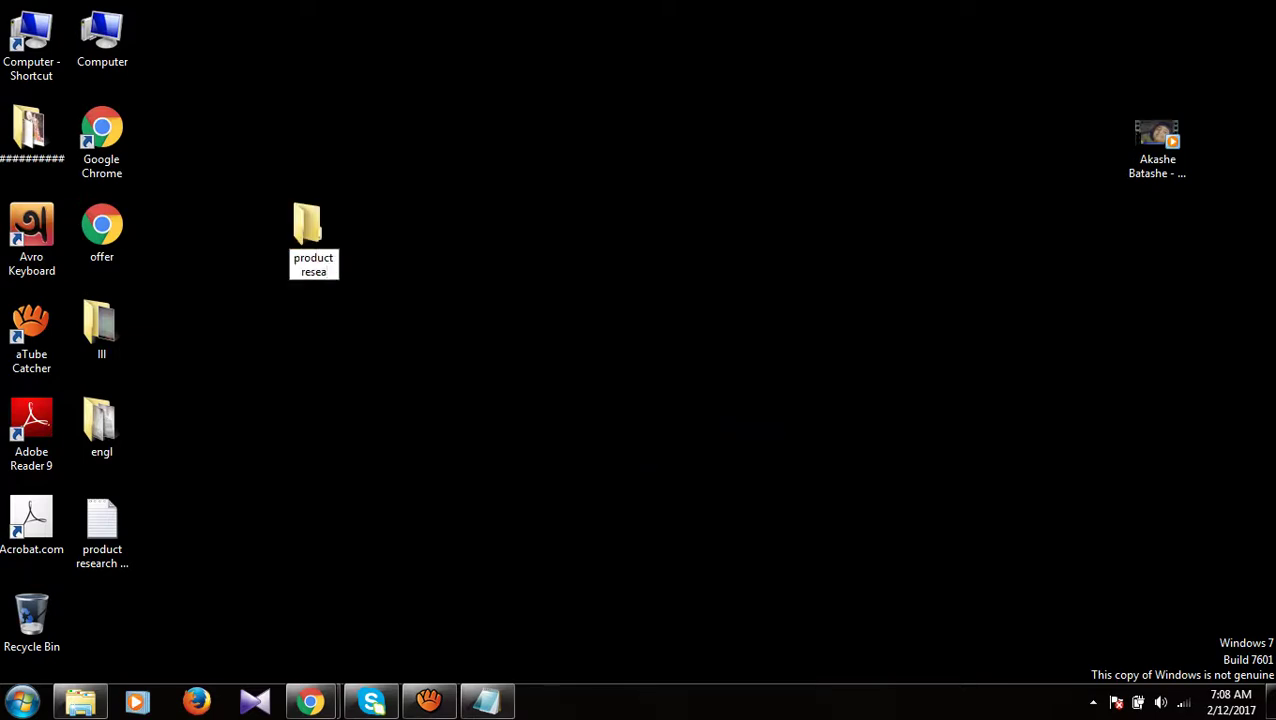
pyautogui.write('rch online cl')
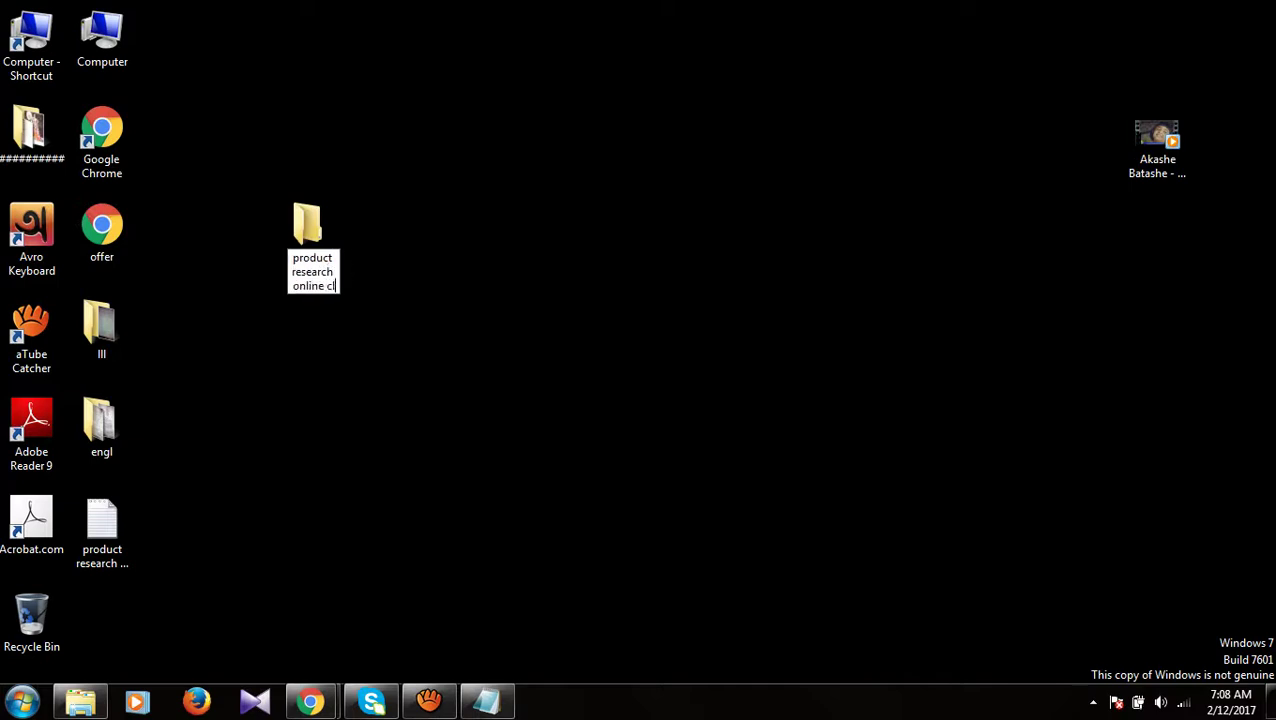
pyautogui.write('ass')
pyautogui.press('Return')
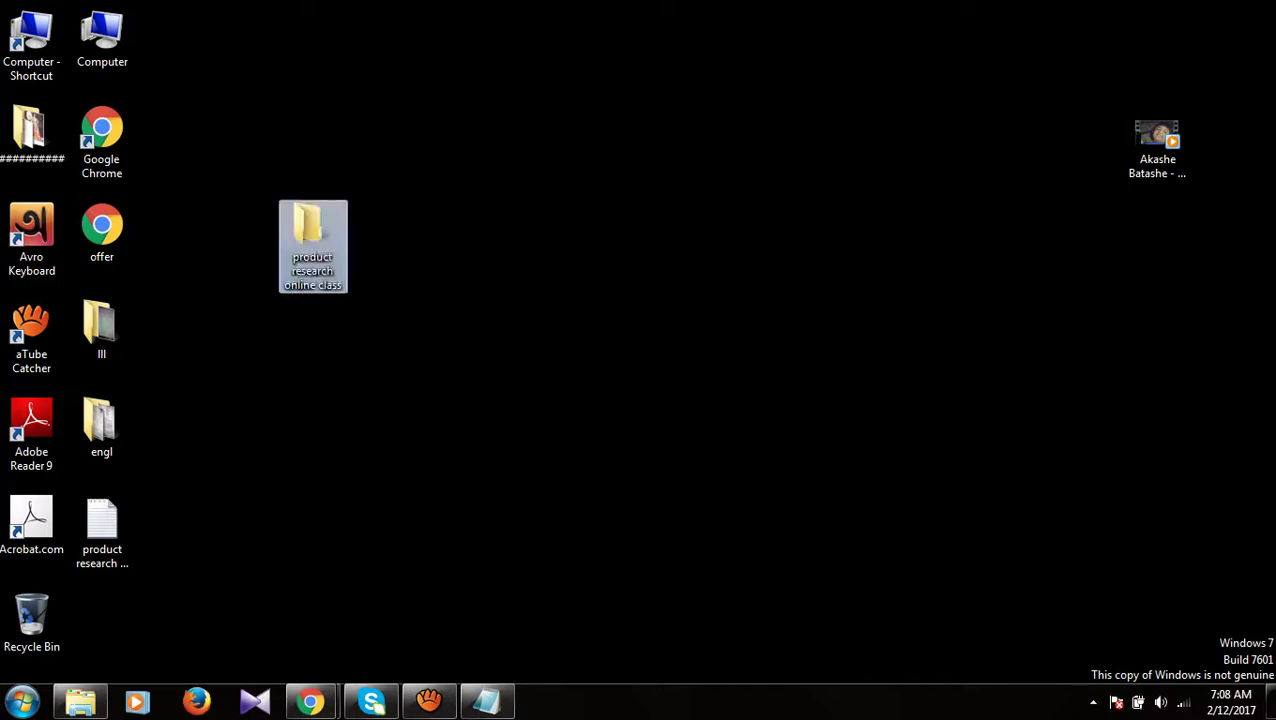
# Step: Open the "product research online class" folder and paste the Keyword Planner CSV file into it
pyautogui.press('Return')
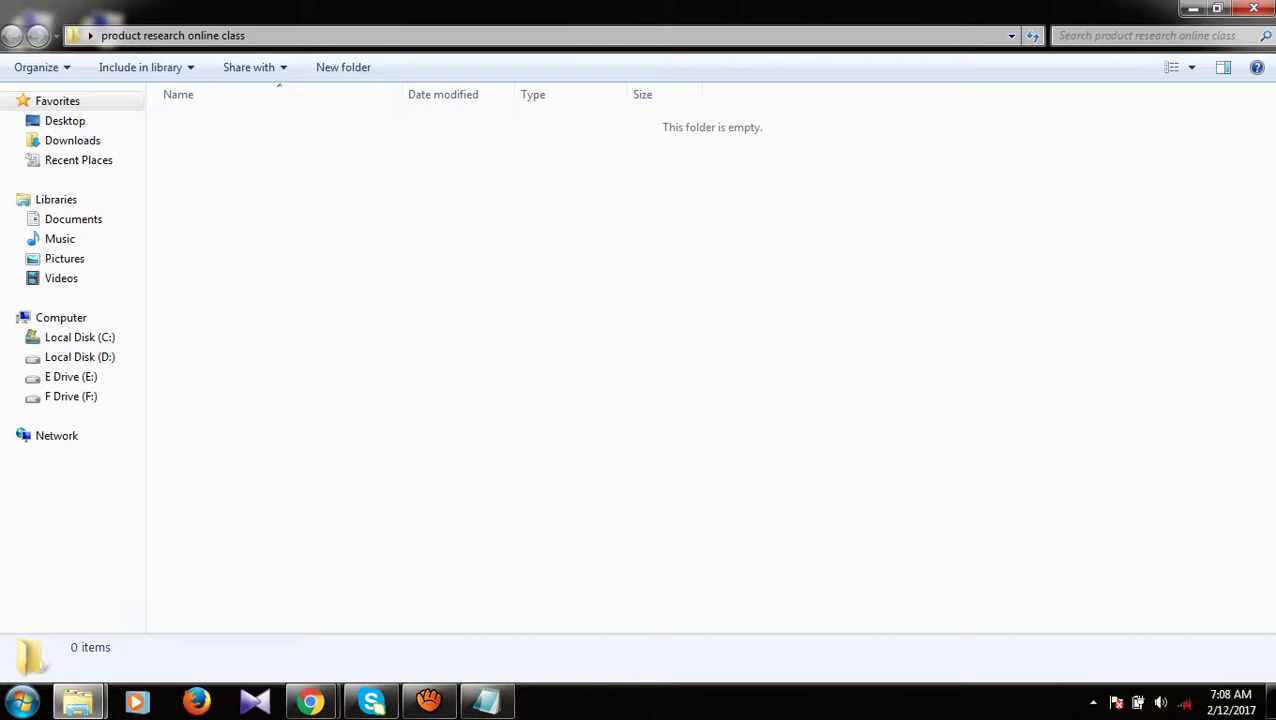
pyautogui.rightClick(388, 218)
pyautogui.click(433, 350)
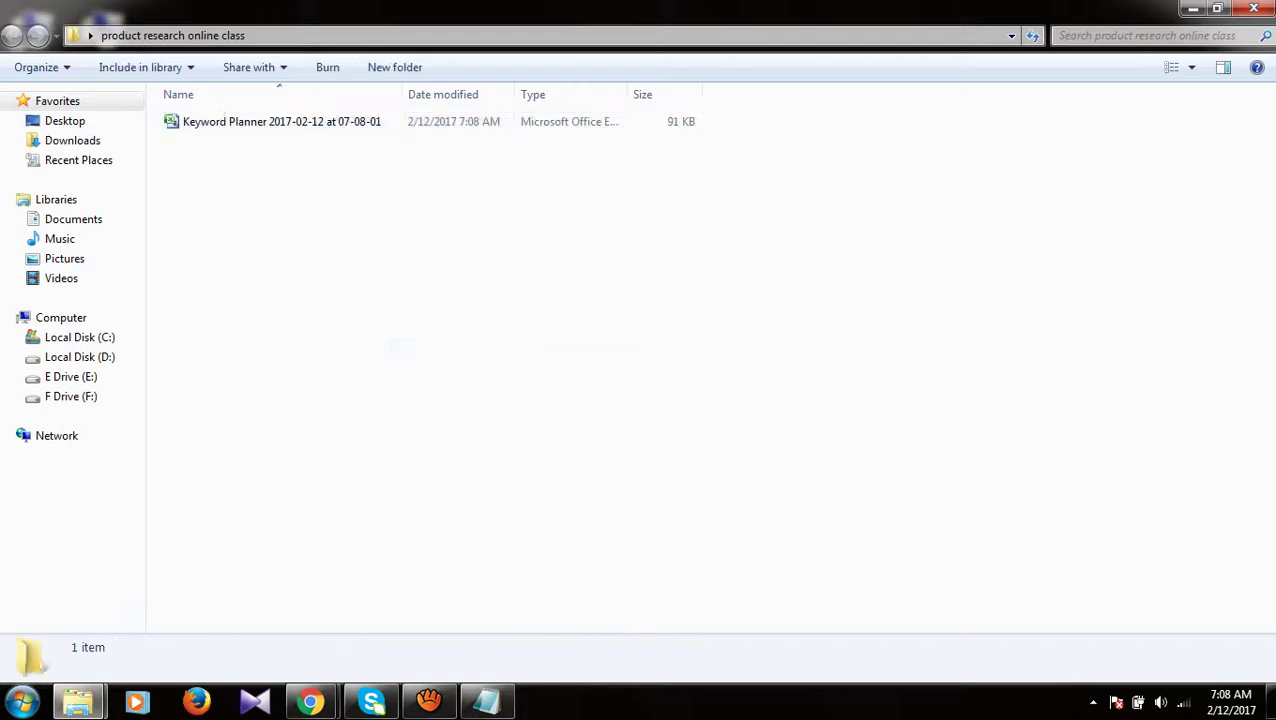
# Step: Open the pasted CSV file in Excel and widen the Avg. Monthly Searches, Currency and Keyword columns
pyautogui.click(282, 121)
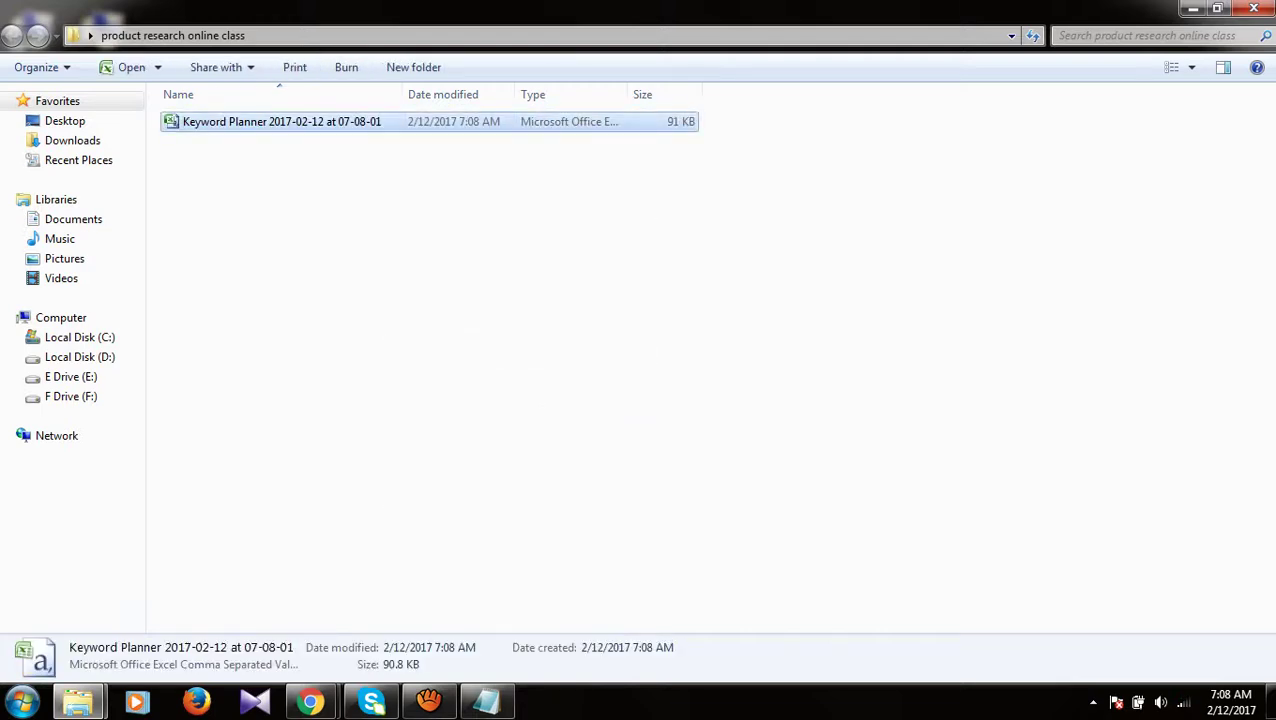
pyautogui.moveTo(310, 702)
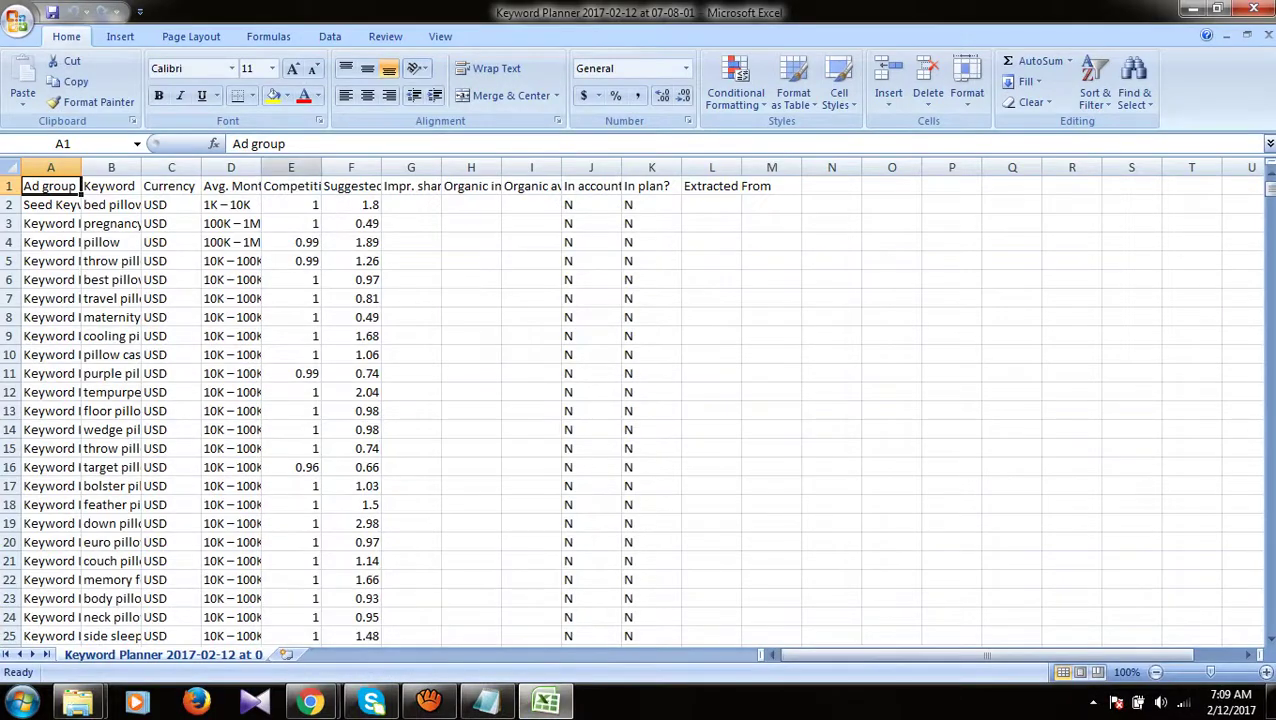
pyautogui.moveTo(261, 167); pyautogui.dragTo(541, 167)
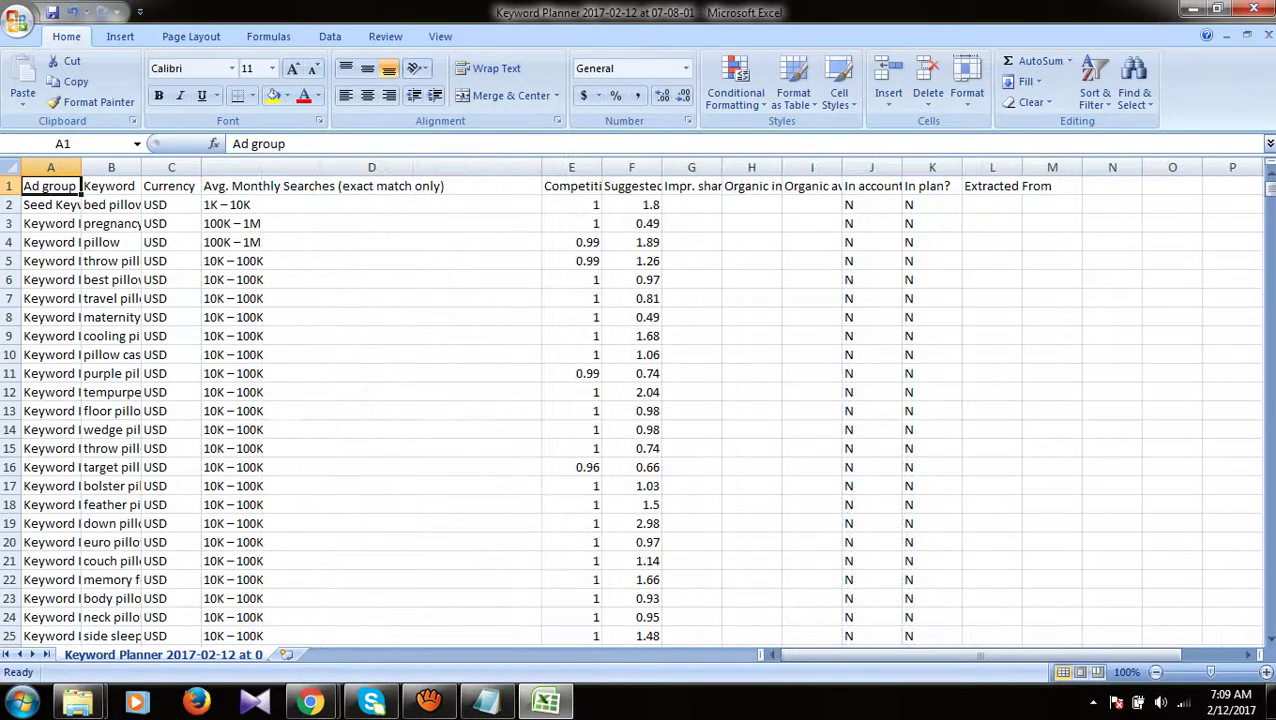
pyautogui.moveTo(201, 167); pyautogui.dragTo(378, 167)
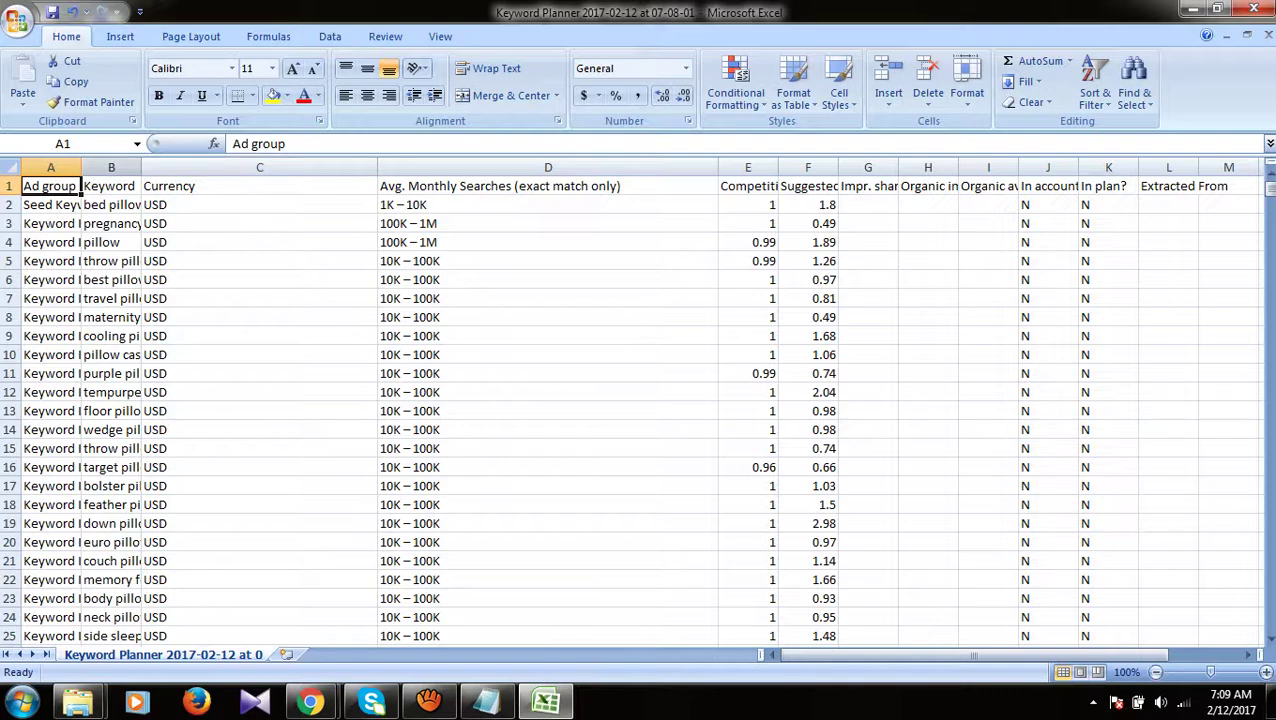
pyautogui.moveTo(142, 167); pyautogui.dragTo(301, 167)
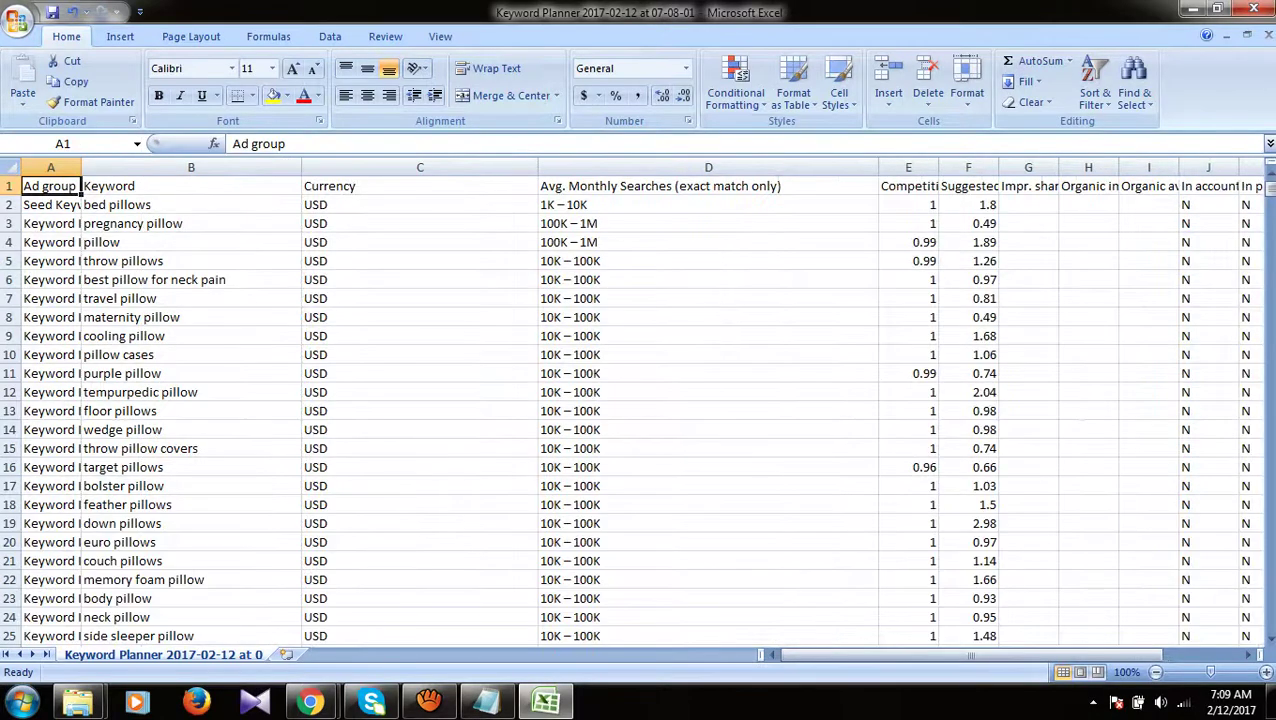
# Step: Select the keywords in B2:B25 and look through the rest of the keyword list
pyautogui.moveTo(191, 204); pyautogui.dragTo(191, 636)
pyautogui.scroll(-18, 638, 410)
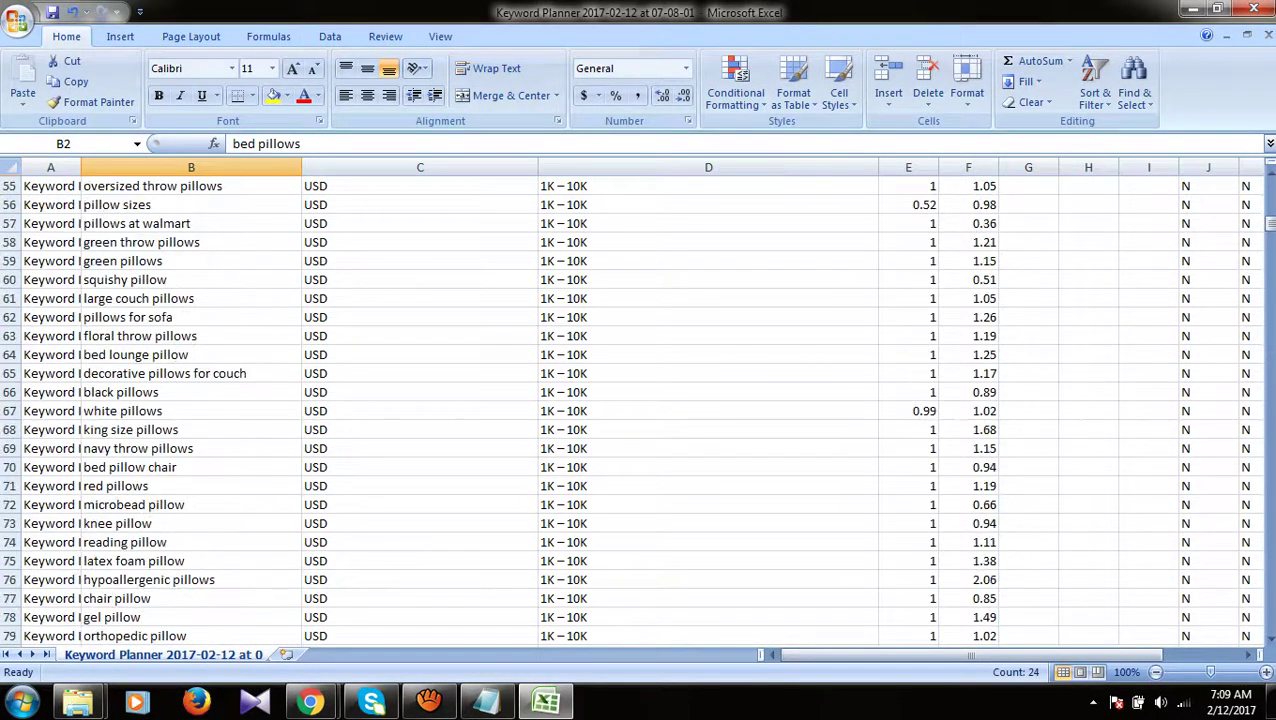
# Step: Examine the rest of the keyword list down to its last row, select some of the last keywords, and return to the start
pyautogui.scroll(-12, 400, 420)
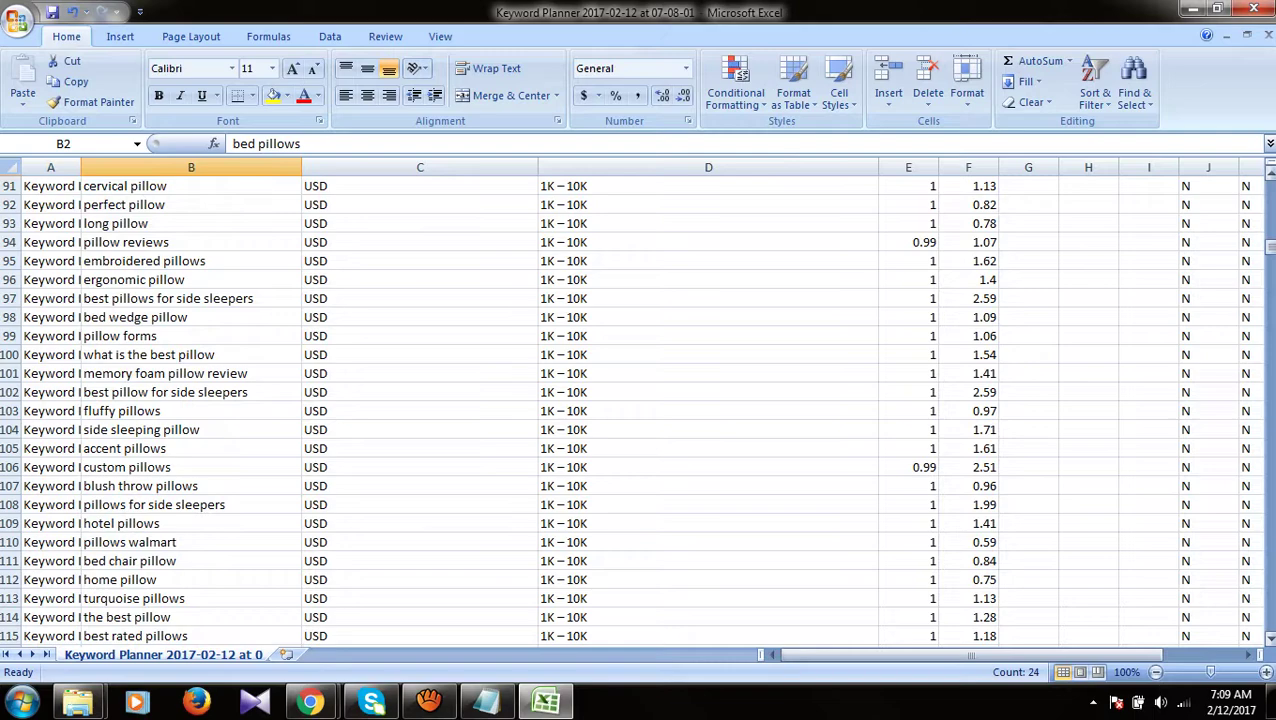
pyautogui.moveTo(1270, 245); pyautogui.dragTo(1270, 620)
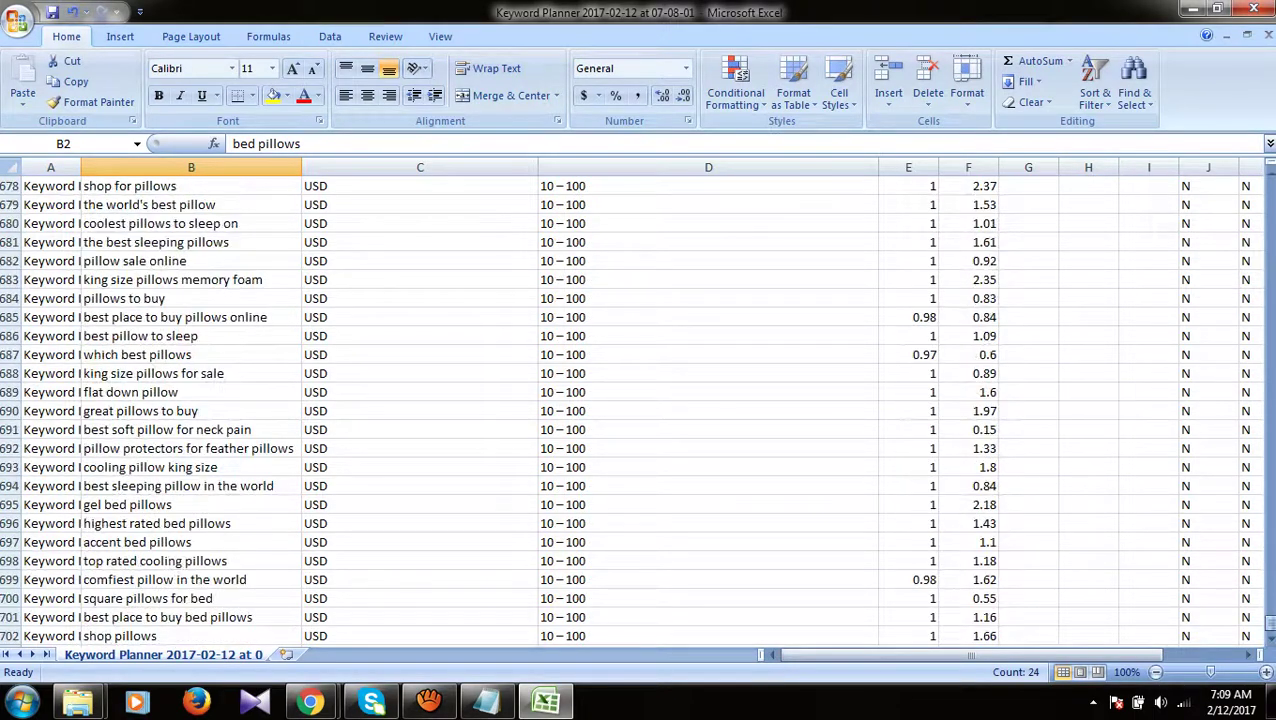
pyautogui.scroll(-3, 640, 410)
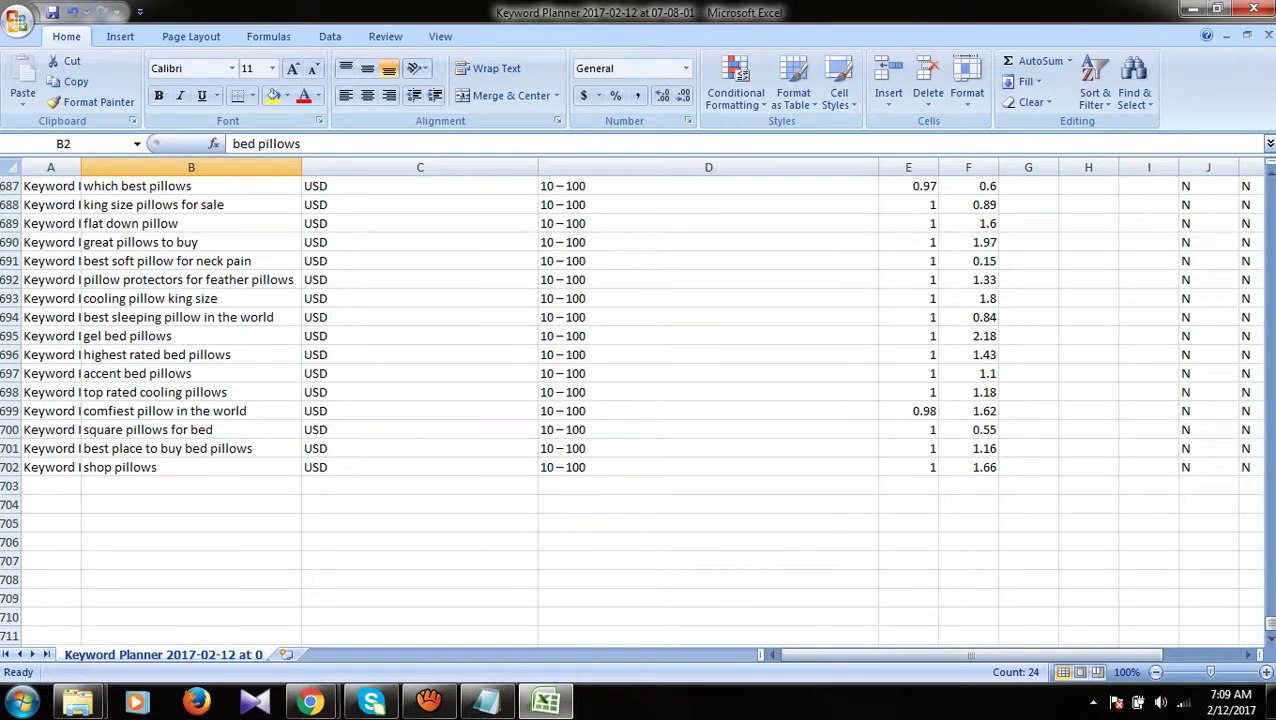
pyautogui.moveTo(190, 223); pyautogui.dragTo(190, 411)
pyautogui.scroll(20, 190, 411)
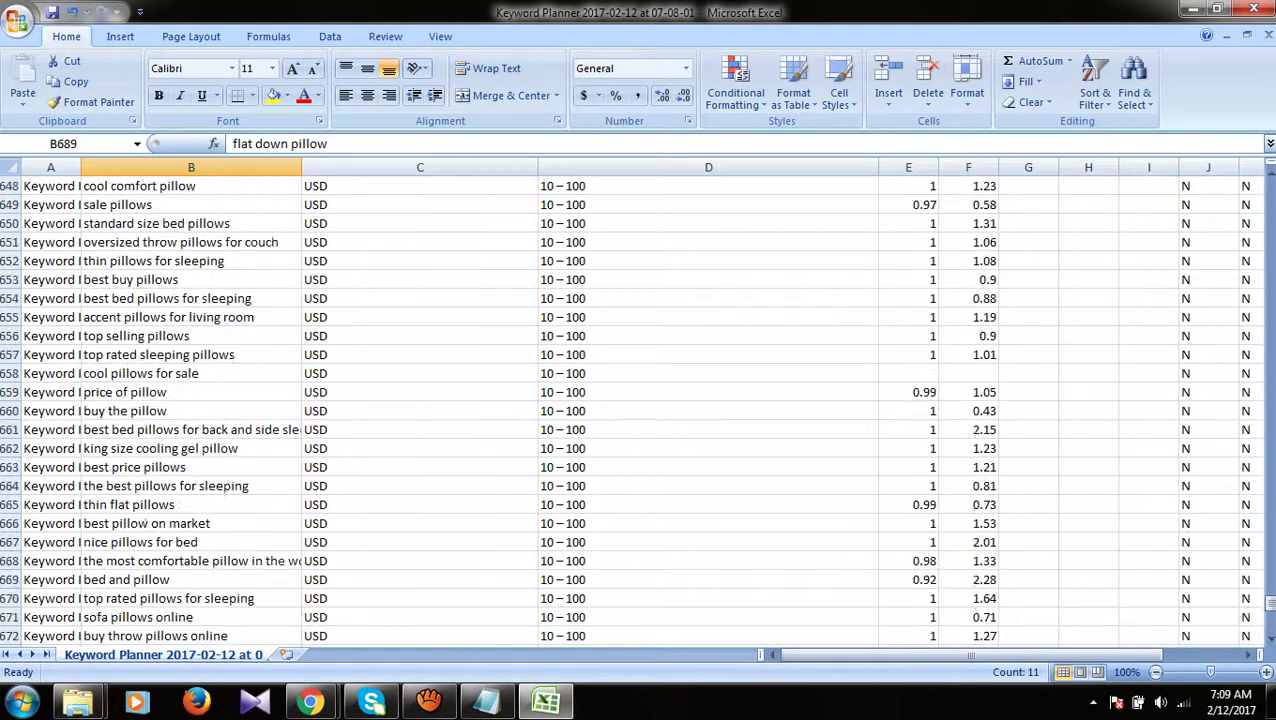
pyautogui.scroll(20, 640, 410)
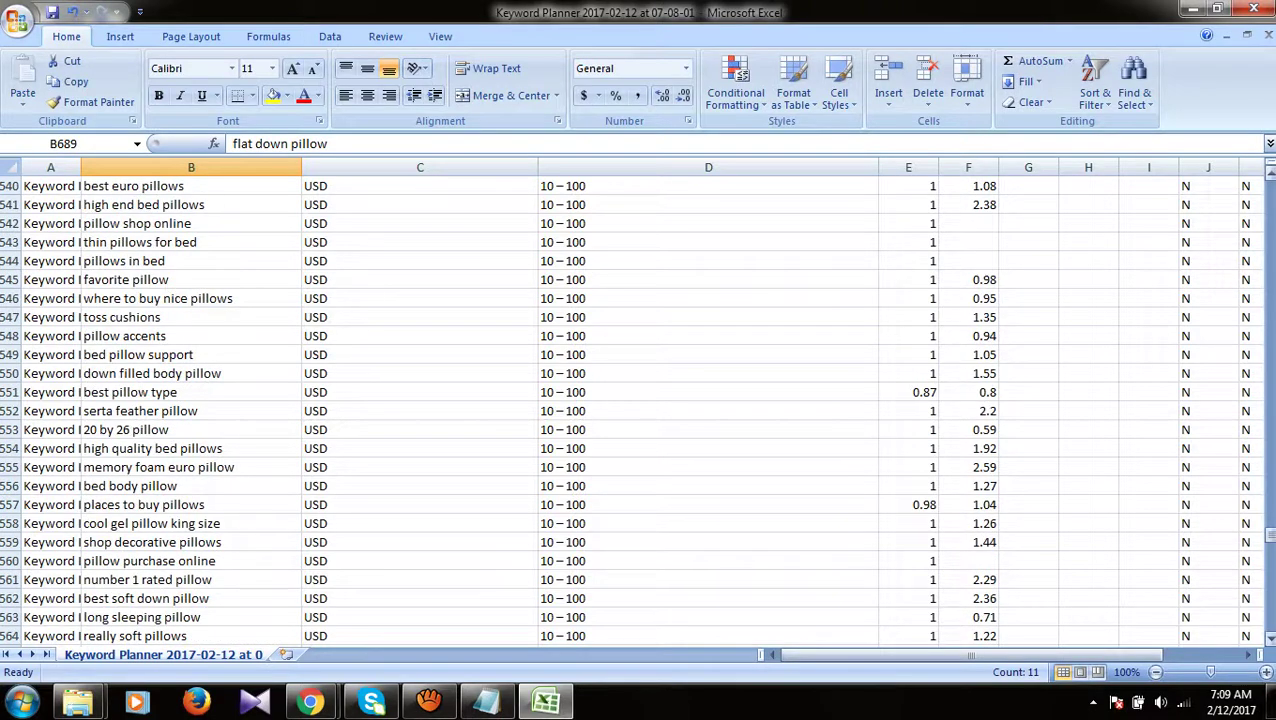
pyautogui.moveTo(1269, 535); pyautogui.dragTo(1269, 227)
pyautogui.scroll(7, 640, 410)
pyautogui.scroll(13, 640, 410)
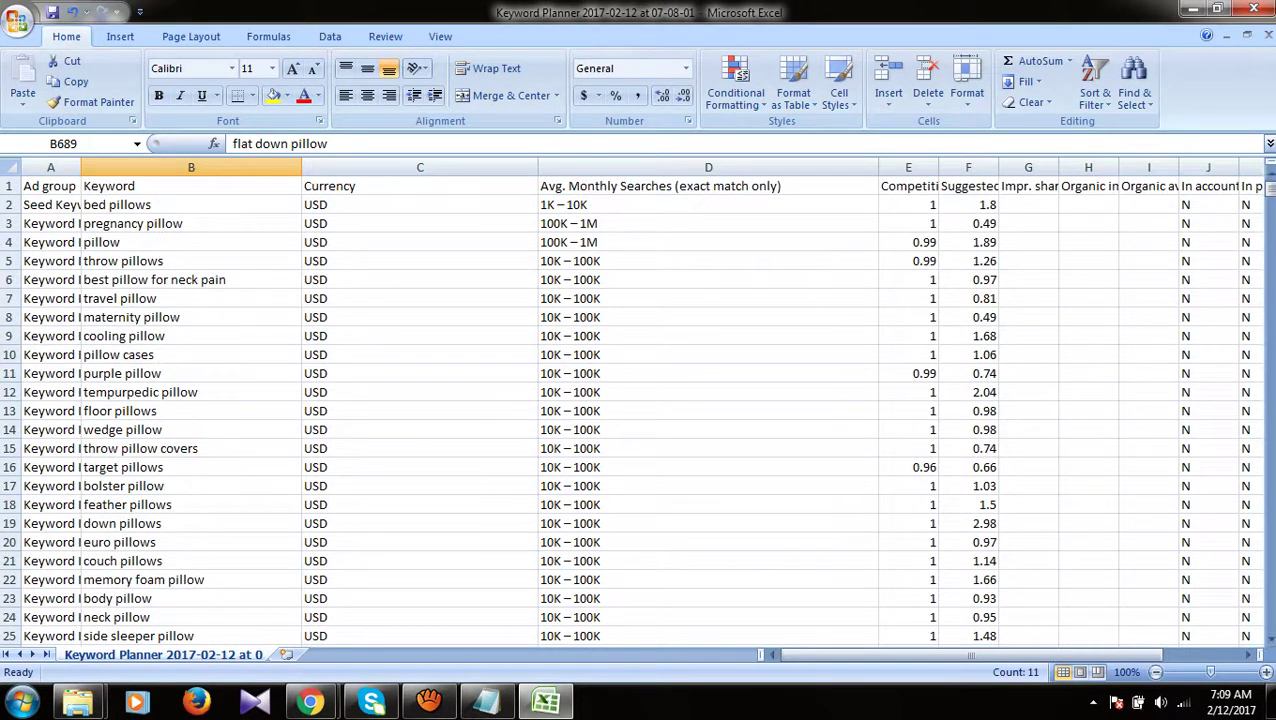
# Step: Review the suggested bids and average monthly searches of the first keywords, selecting D7:D22
pyautogui.moveTo(967, 204); pyautogui.dragTo(967, 356)
pyautogui.click(708, 429)
pyautogui.scroll(-6, 640, 410)
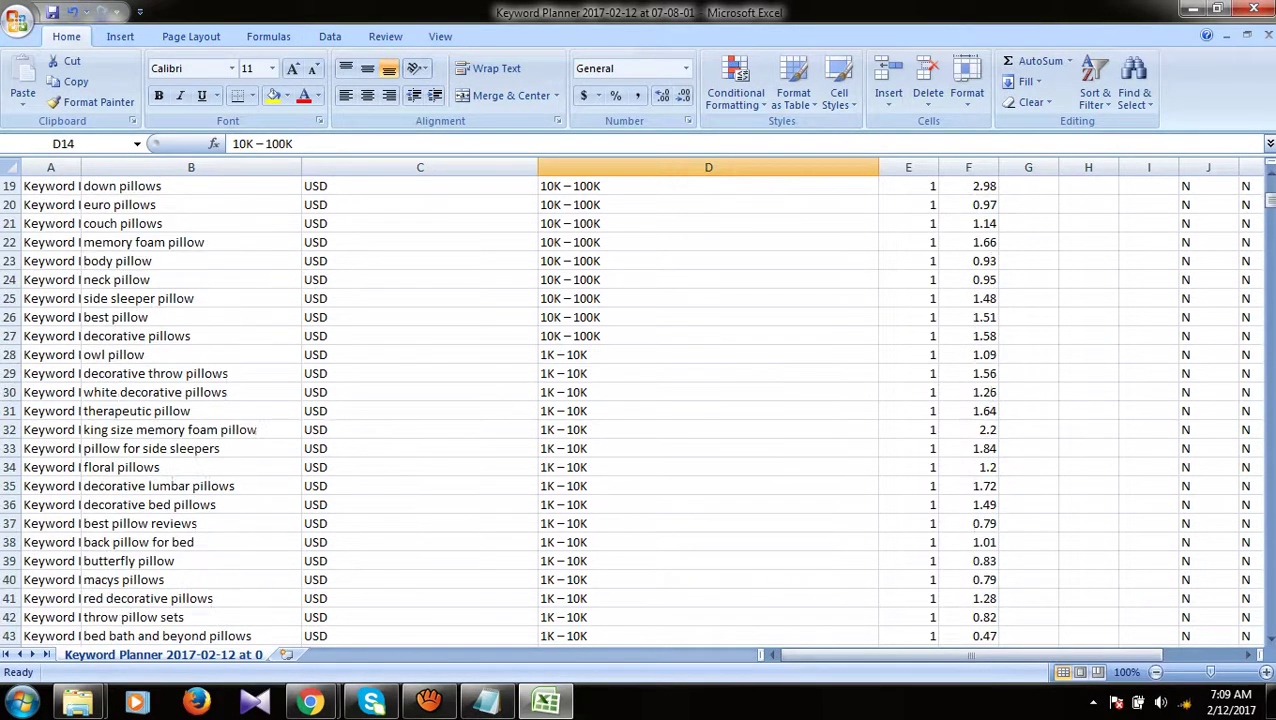
pyautogui.scroll(6, 640, 410)
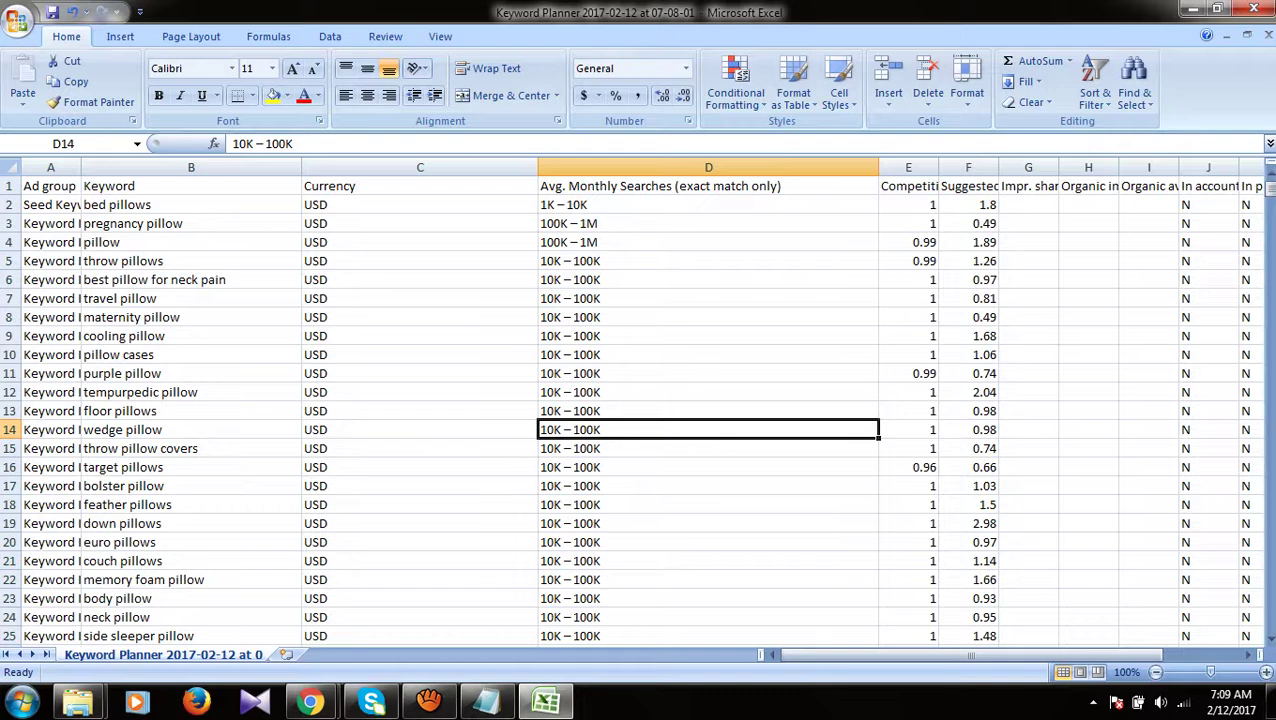
pyautogui.moveTo(708, 298); pyautogui.dragTo(708, 579)
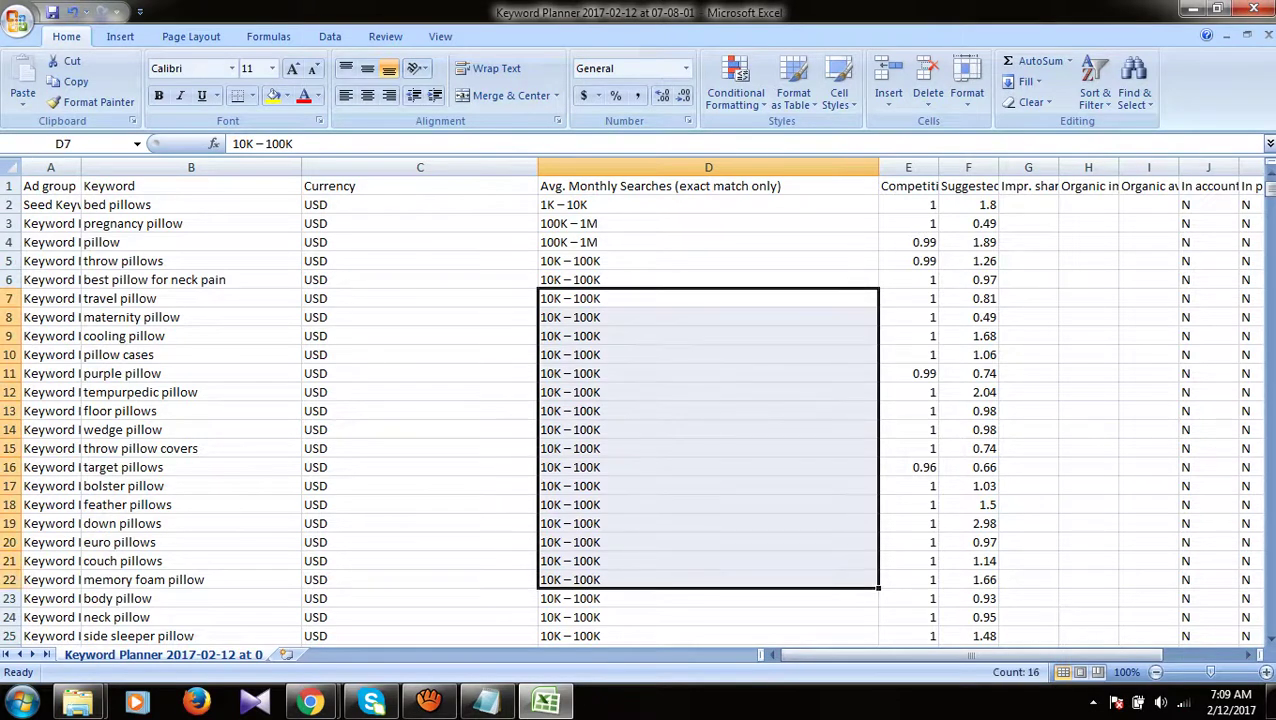
# Step: Widen the Suggested bid column so that its full heading fits
pyautogui.click(419, 467)
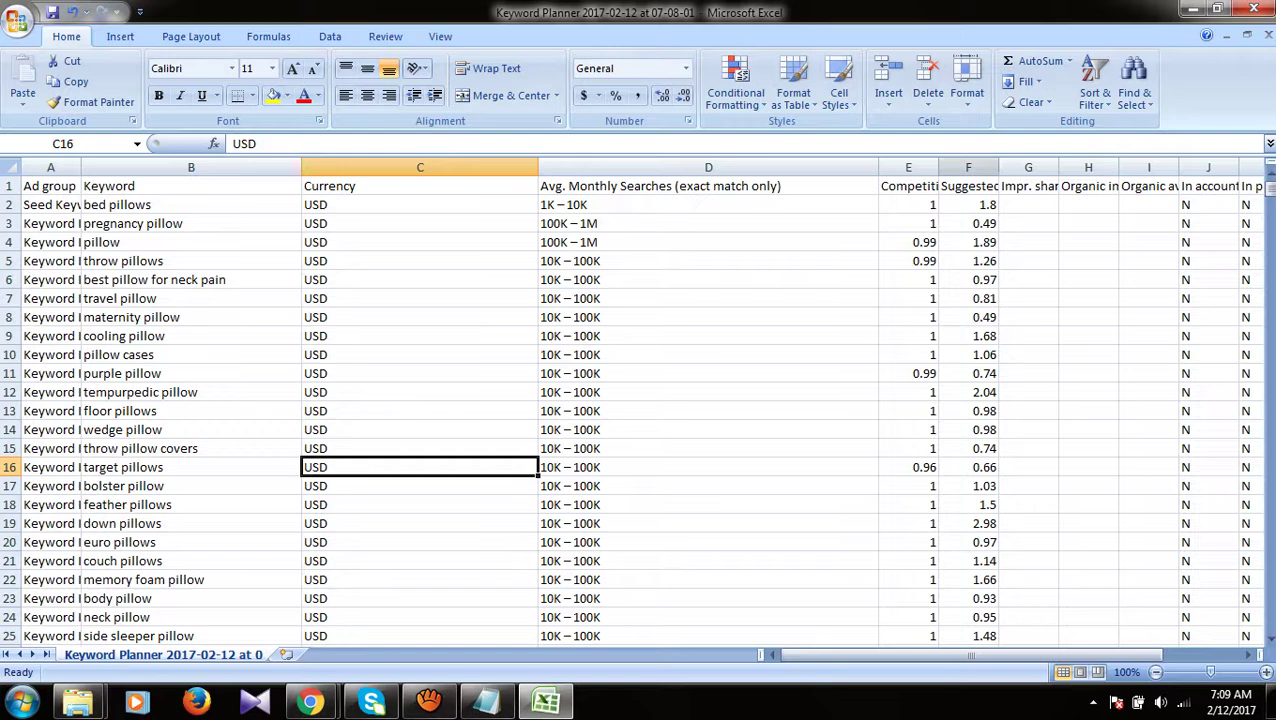
pyautogui.moveTo(998, 167); pyautogui.dragTo(1058, 167)
pyautogui.click(997, 336)
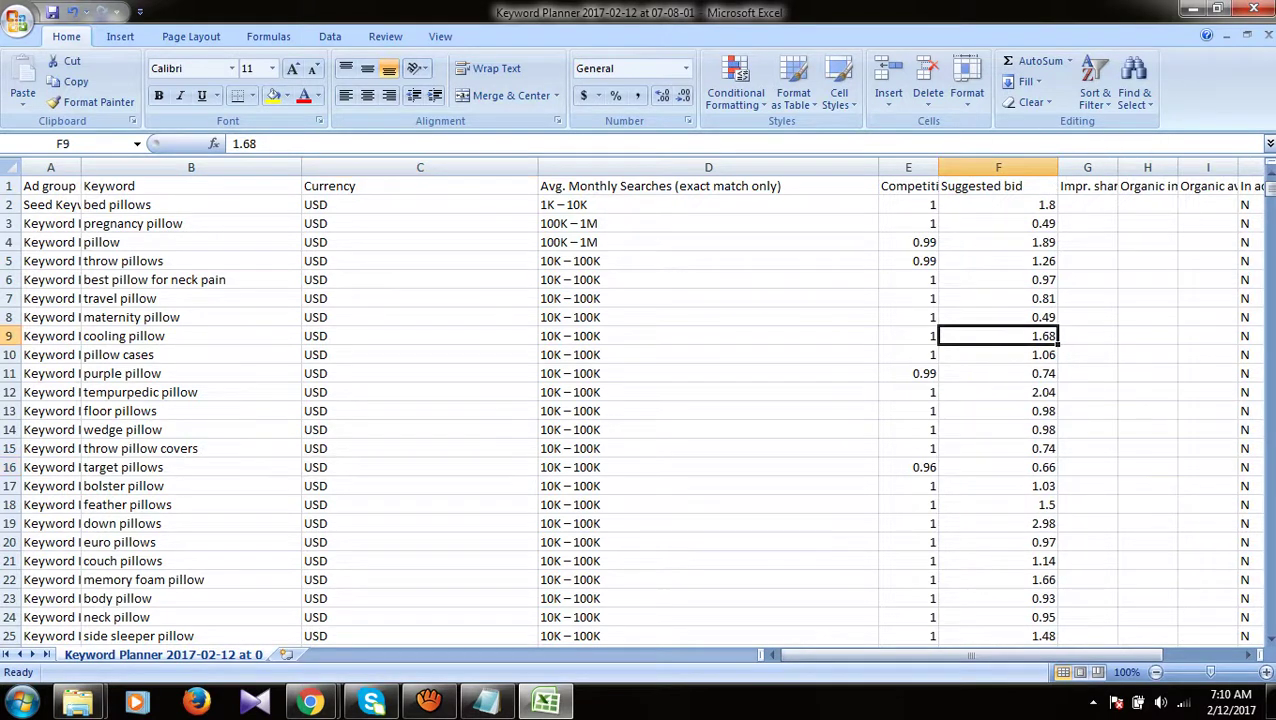
# Step: Switch to the product research notes in Notepad and highlight the "Competitor analysis" item
pyautogui.click(311, 703)
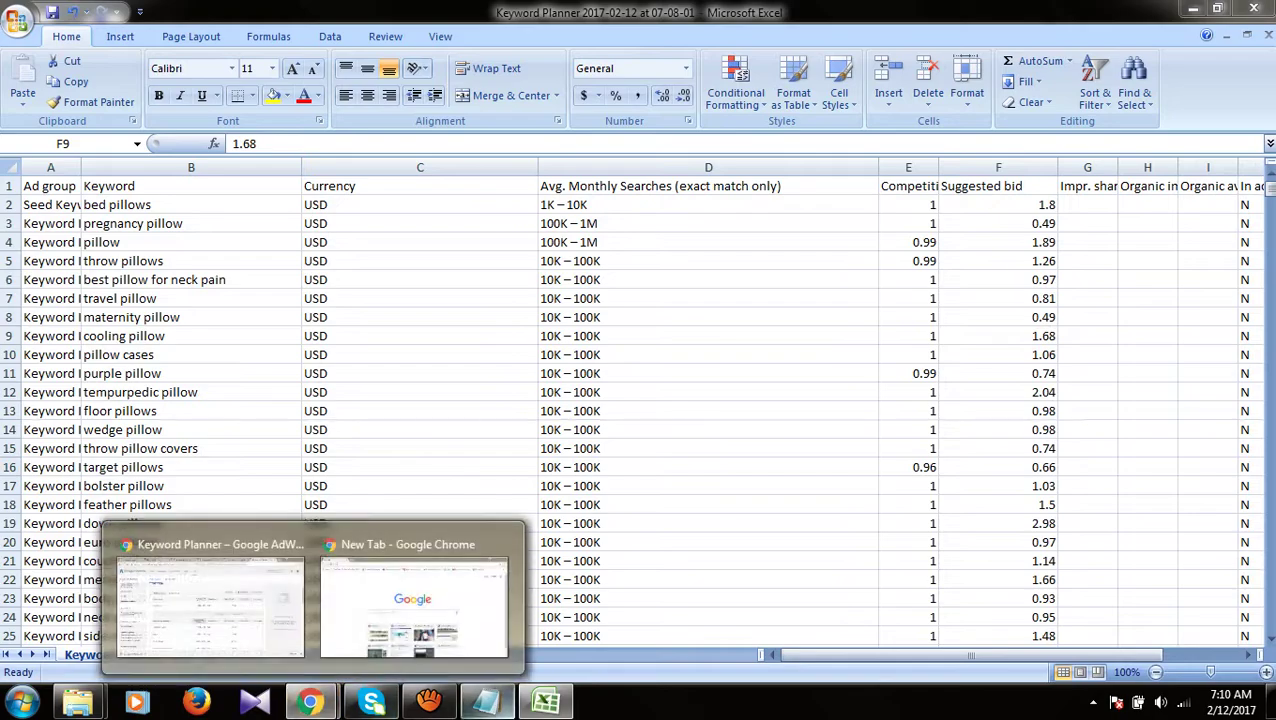
pyautogui.click(546, 702)
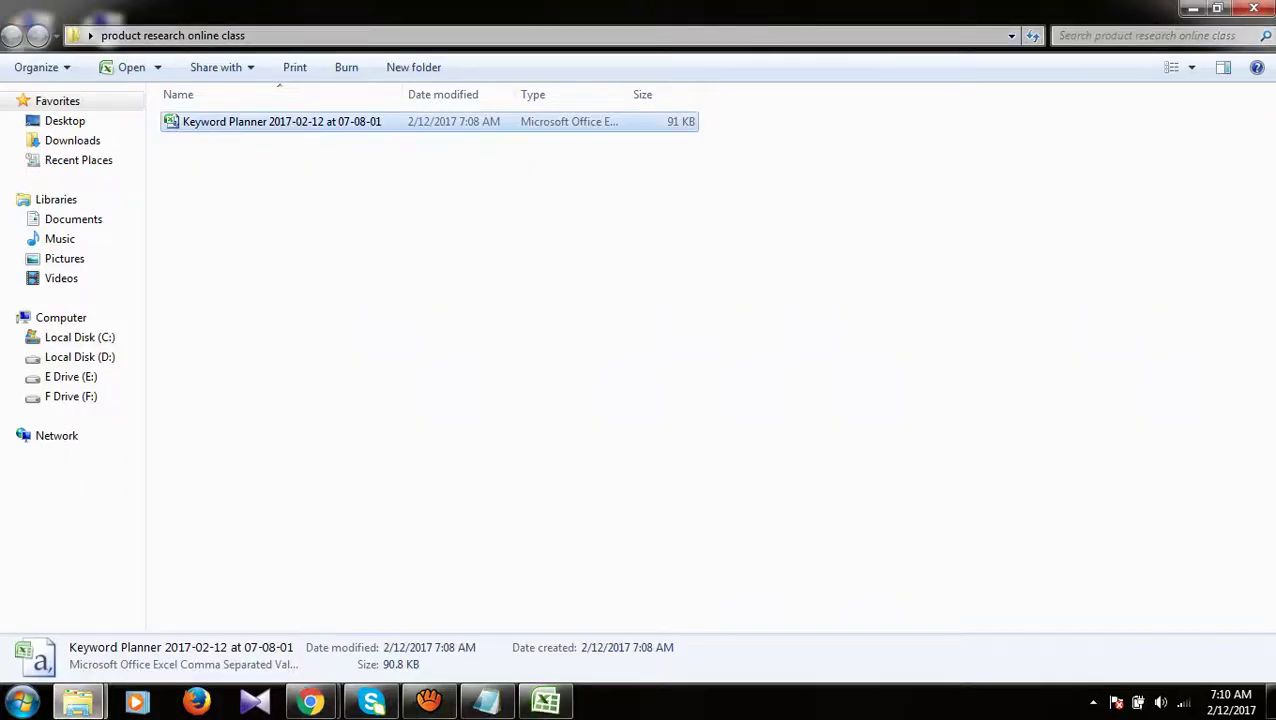
pyautogui.moveTo(78, 702)
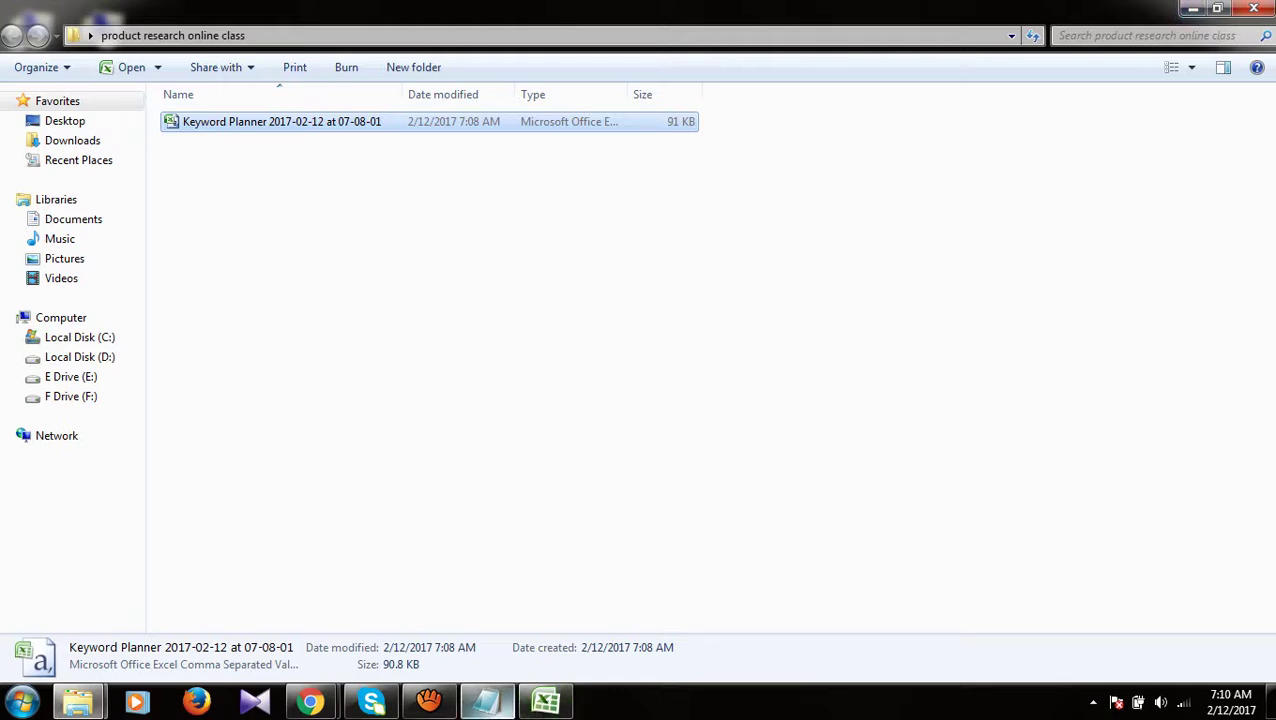
pyautogui.moveTo(487, 702)
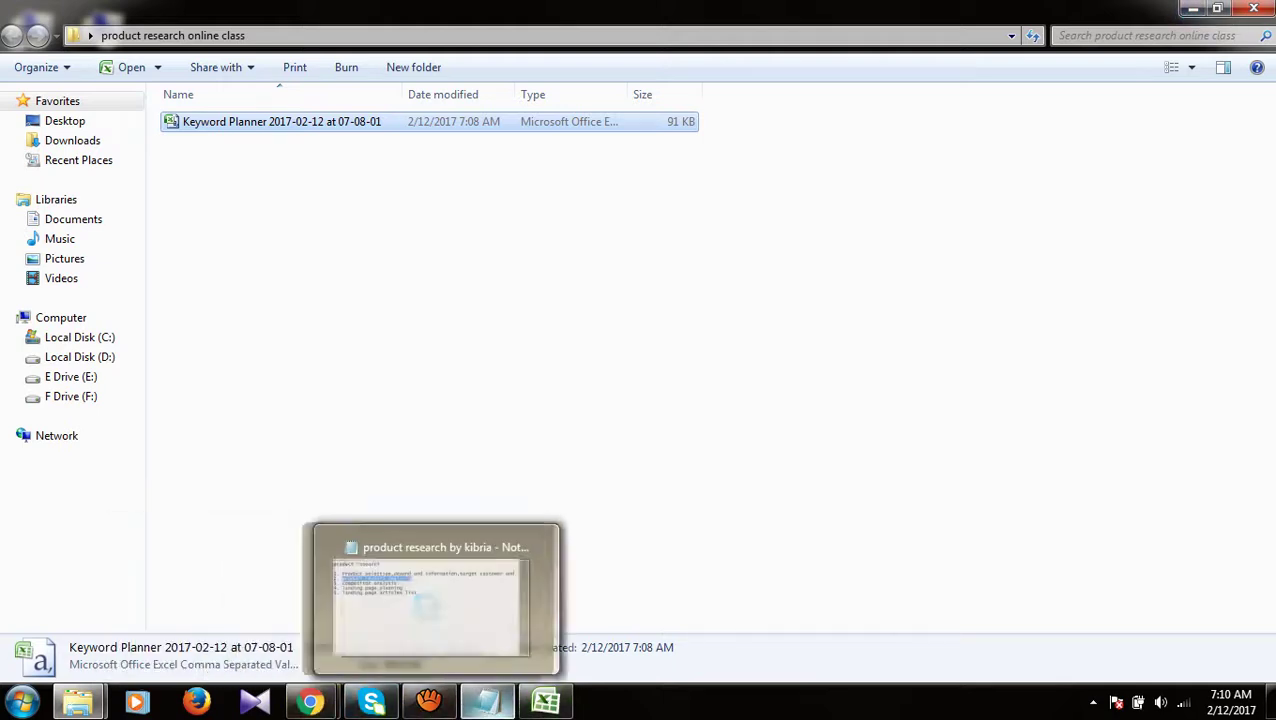
pyautogui.click(425, 605)
pyautogui.click(473, 254)
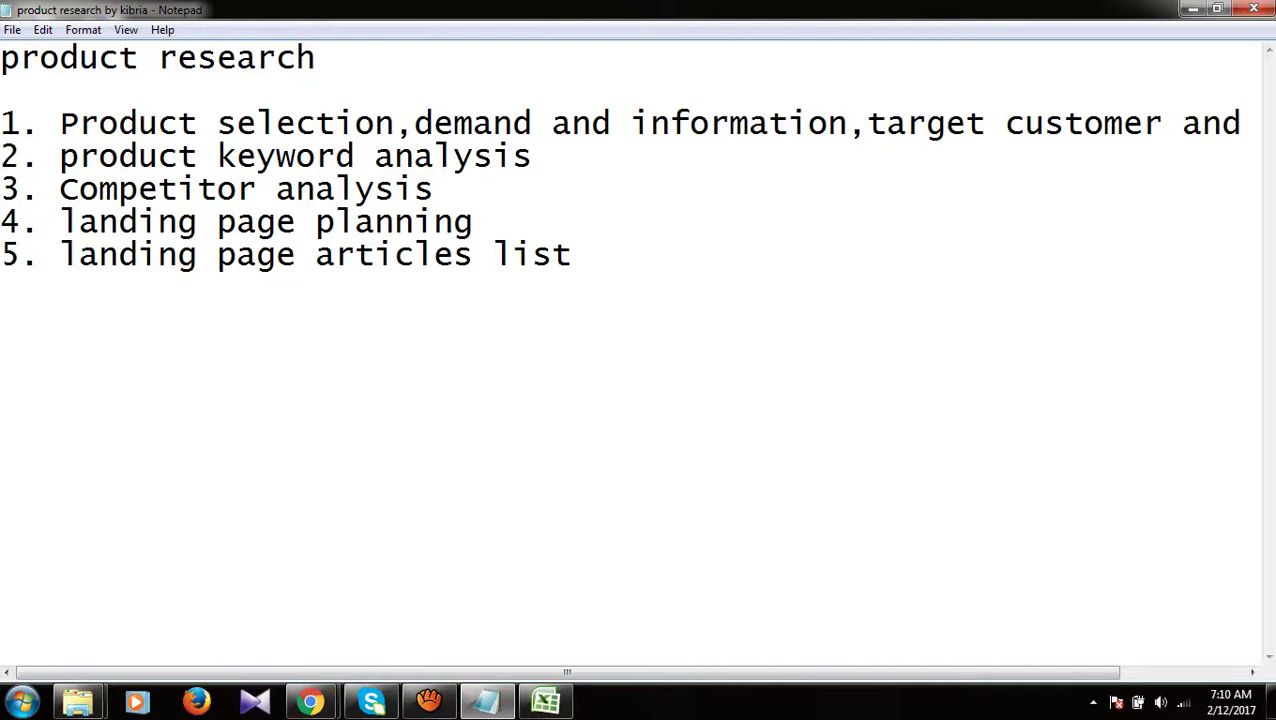
pyautogui.moveTo(434, 189); pyautogui.dragTo(60, 189)
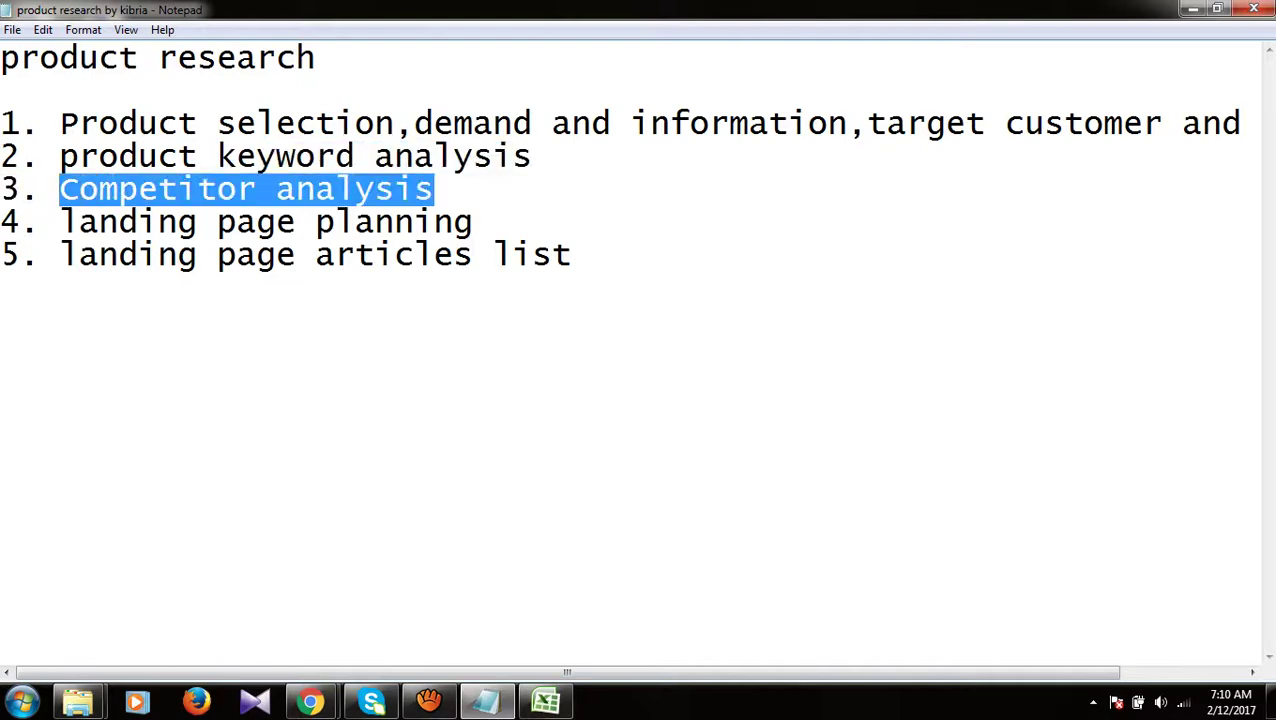
pyautogui.click(434, 189)
# Step: Switch to Chrome and look through the Google results and search suggestions for "bed pillow"
pyautogui.click(310, 701)
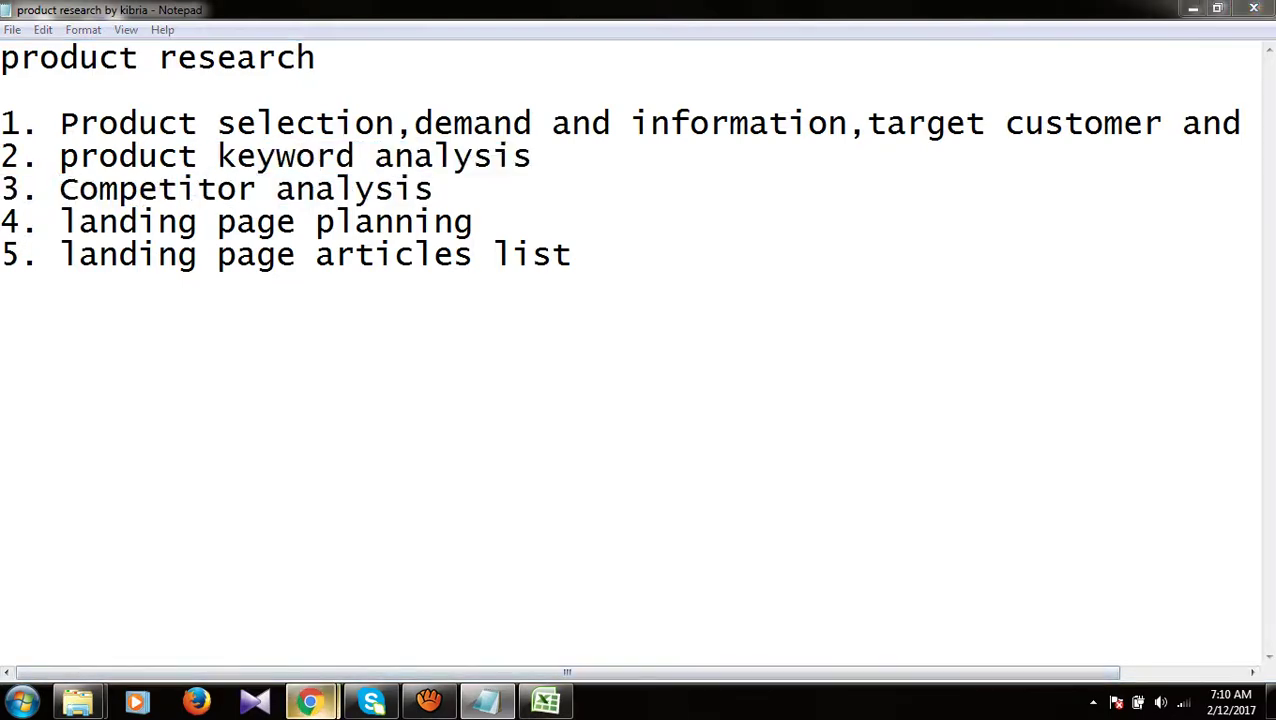
pyautogui.click(210, 600)
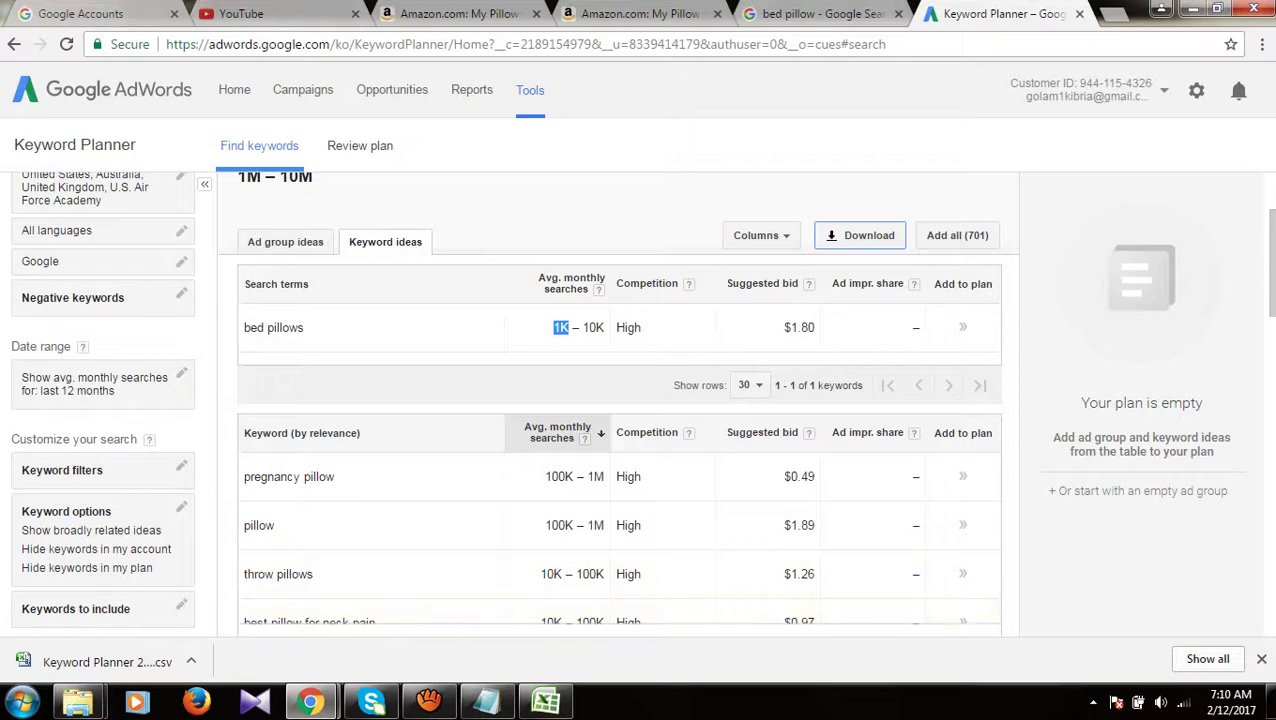
pyautogui.click(810, 13)
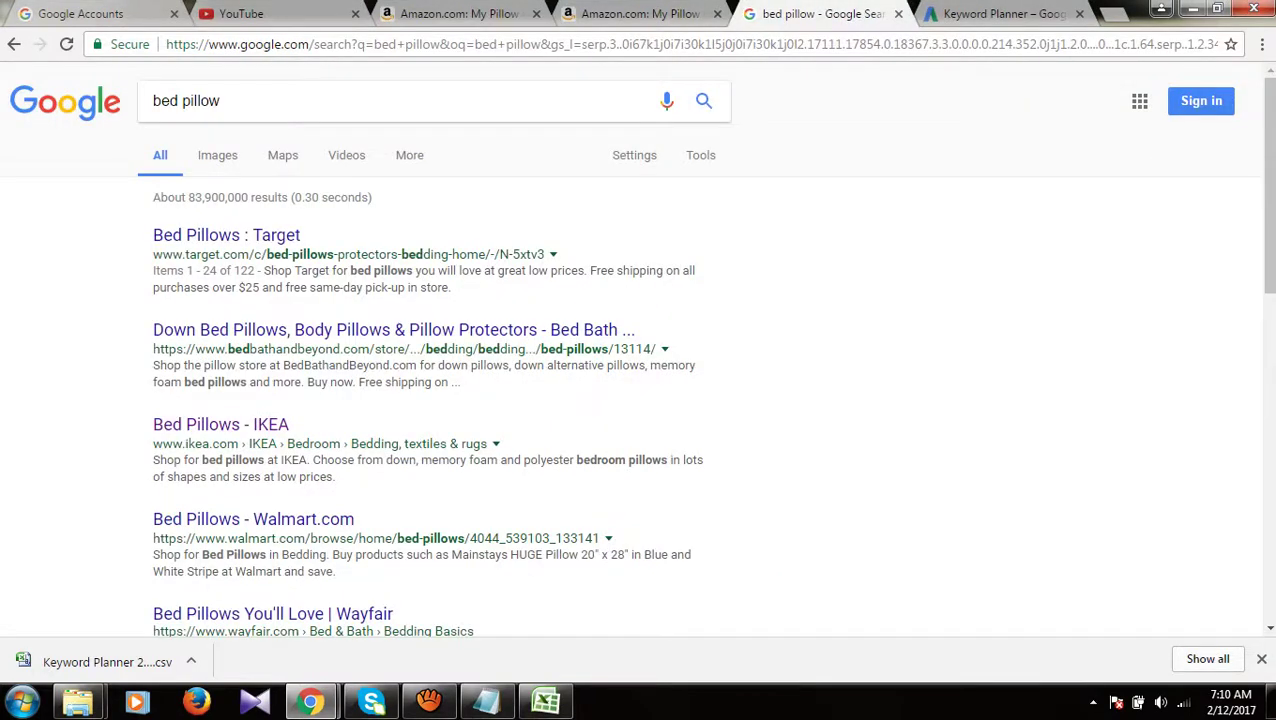
pyautogui.click(220, 100)
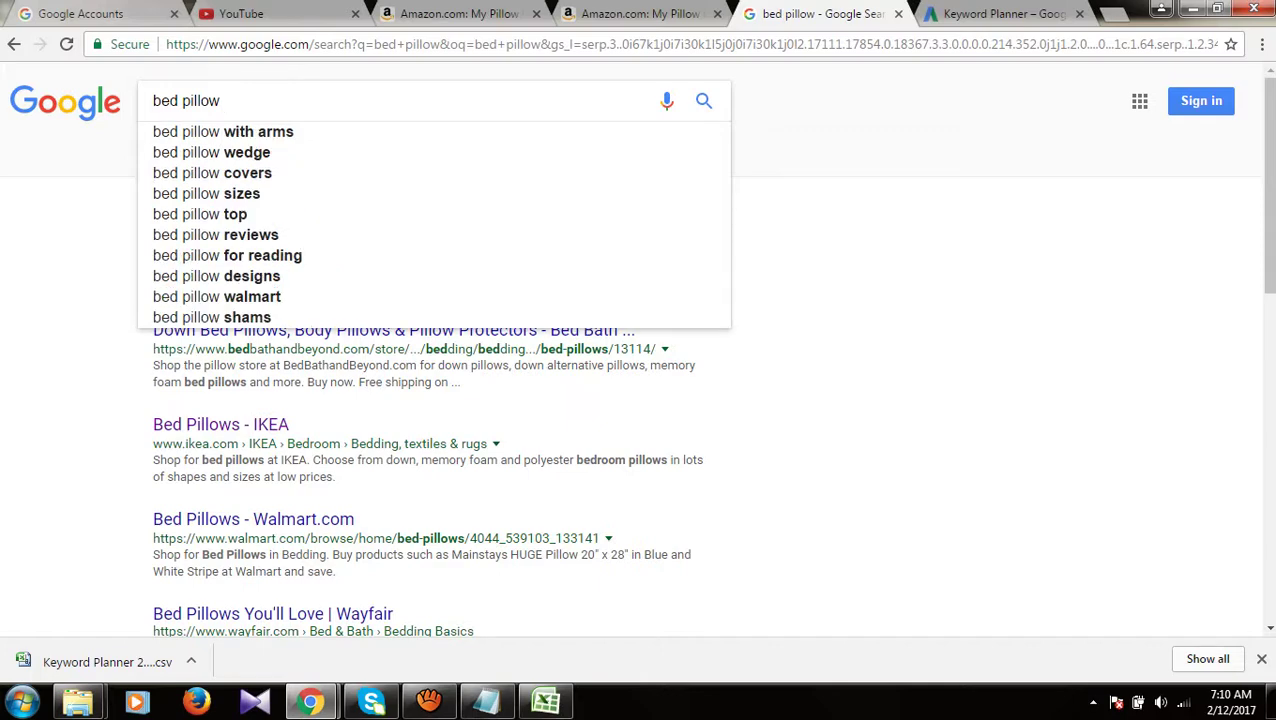
pyautogui.press('Escape')
pyautogui.scroll(-4, 636, 352)
pyautogui.scroll(-2, 636, 352)
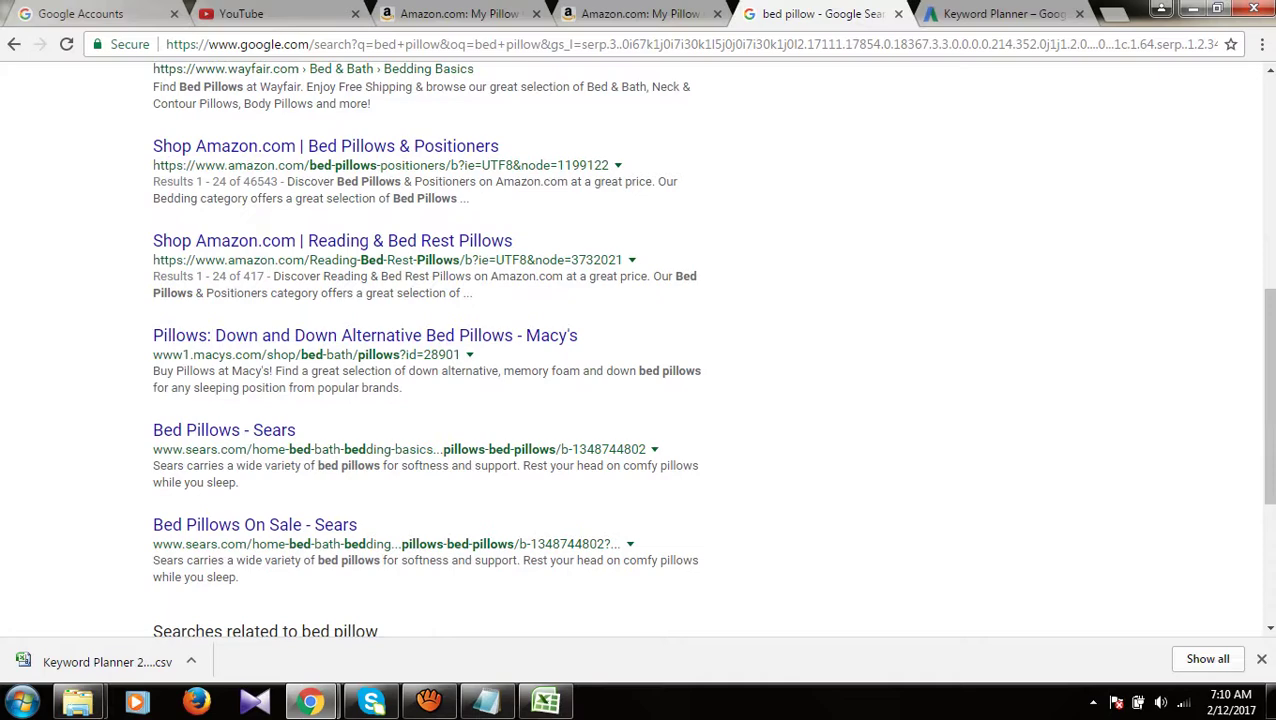
pyautogui.scroll(6, 636, 352)
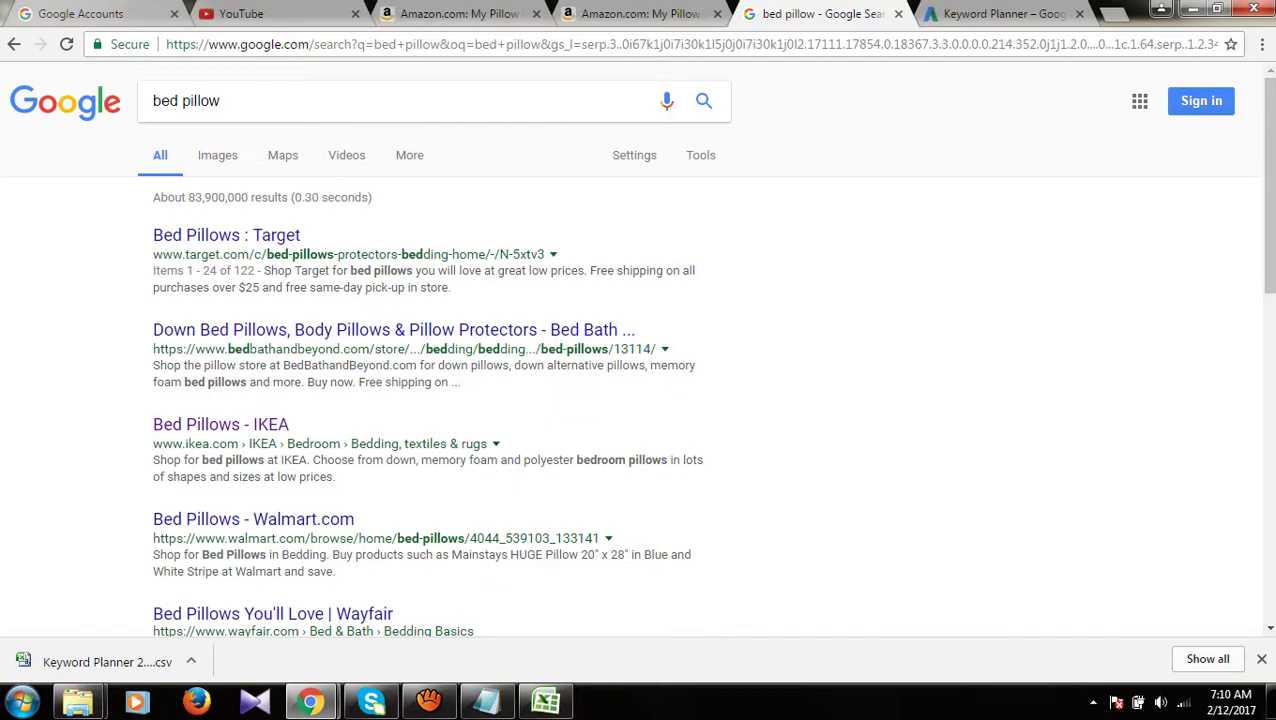
pyautogui.scroll(-1, 400, 236)
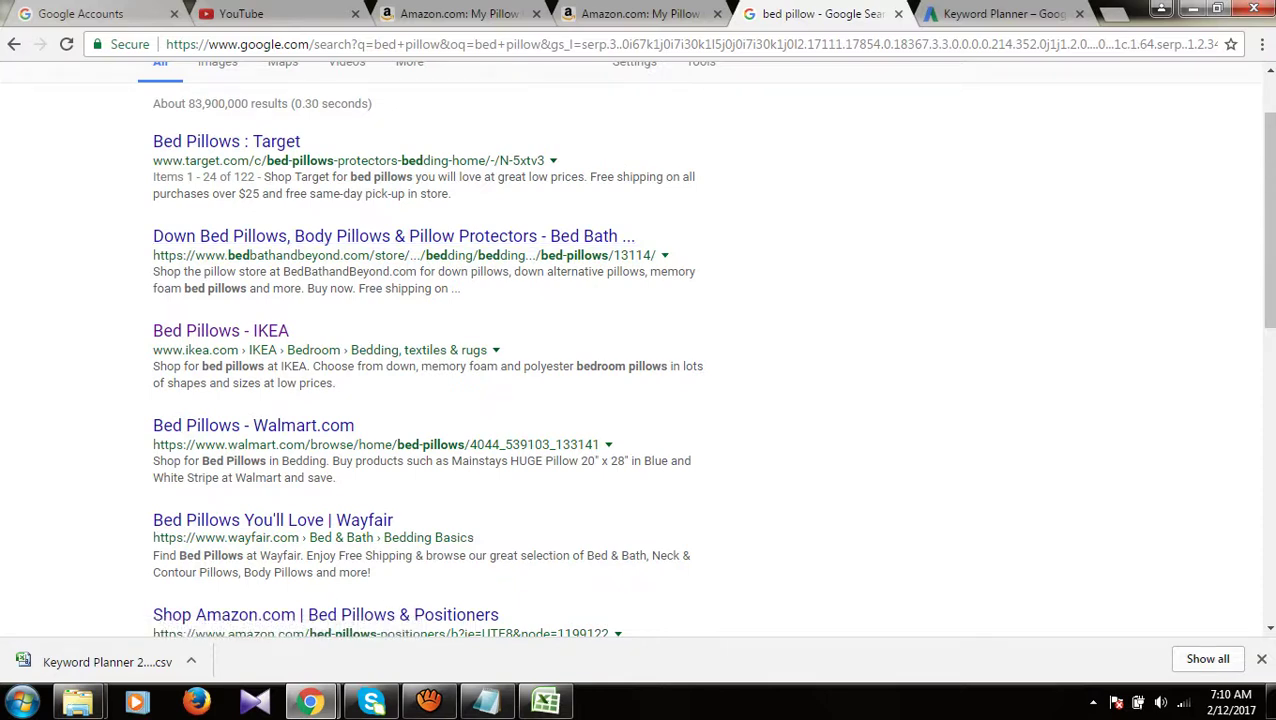
# Step: Open the Bed Bath & Beyond bed pillows result in a new tab, keeping the Google results in their own tab
pyautogui.rightClick(288, 238)
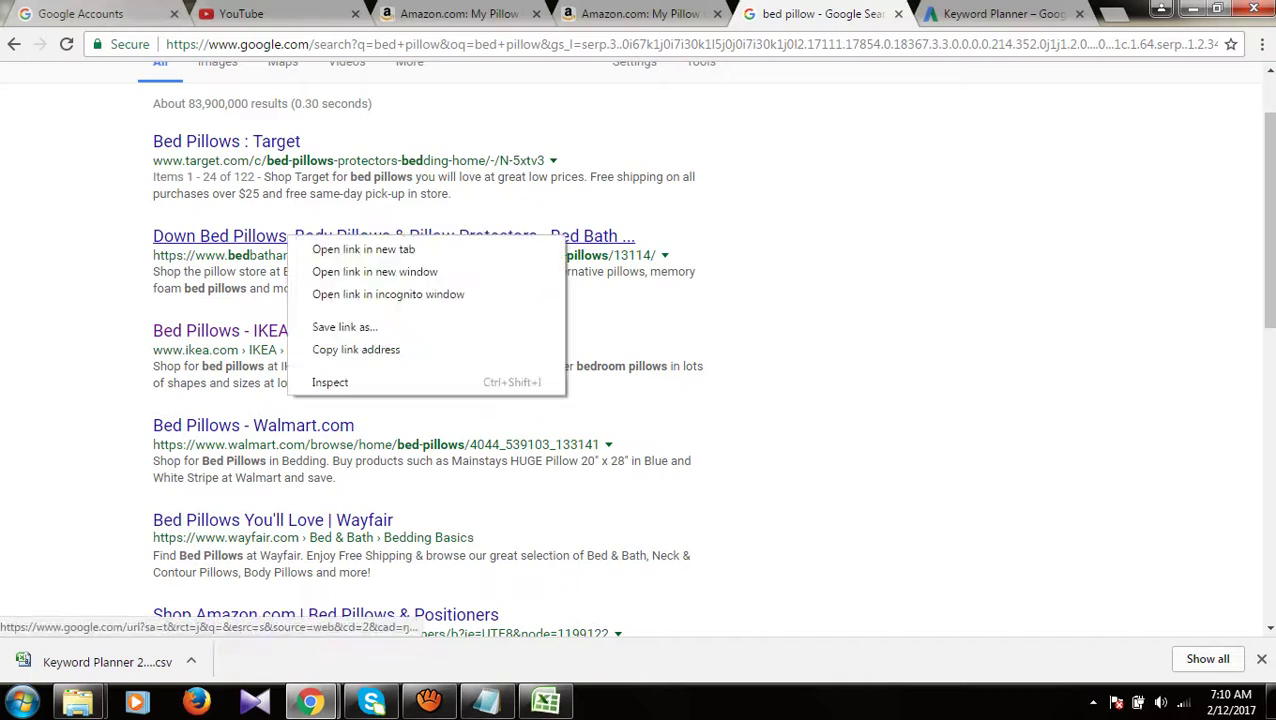
pyautogui.click(287, 236)
pyautogui.rightClick(308, 238)
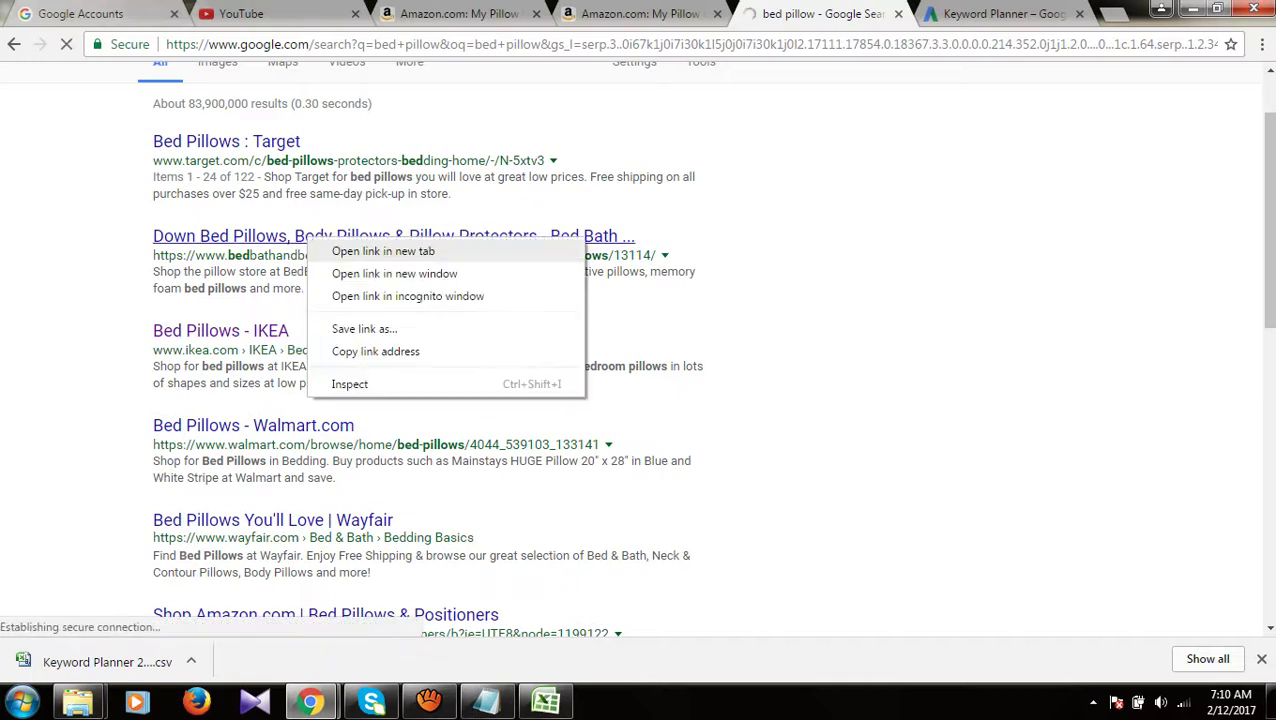
pyautogui.click(360, 251)
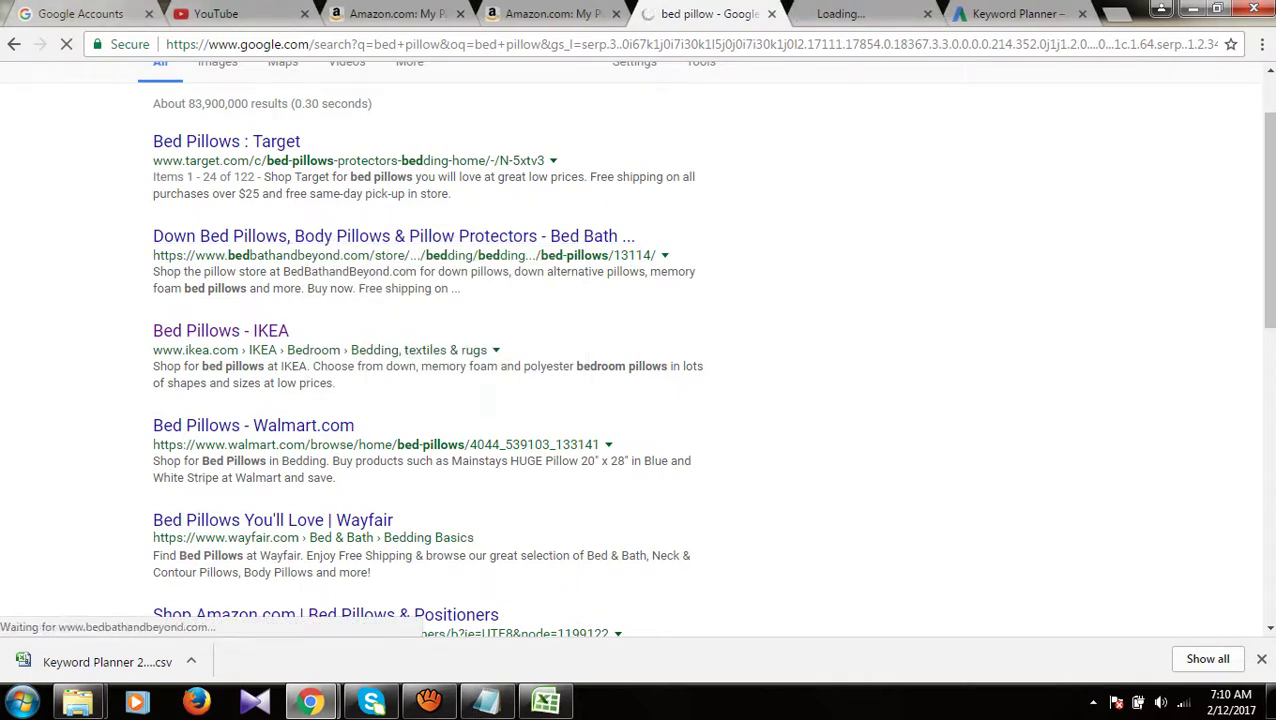
pyautogui.click(848, 12)
pyautogui.click(744, 12)
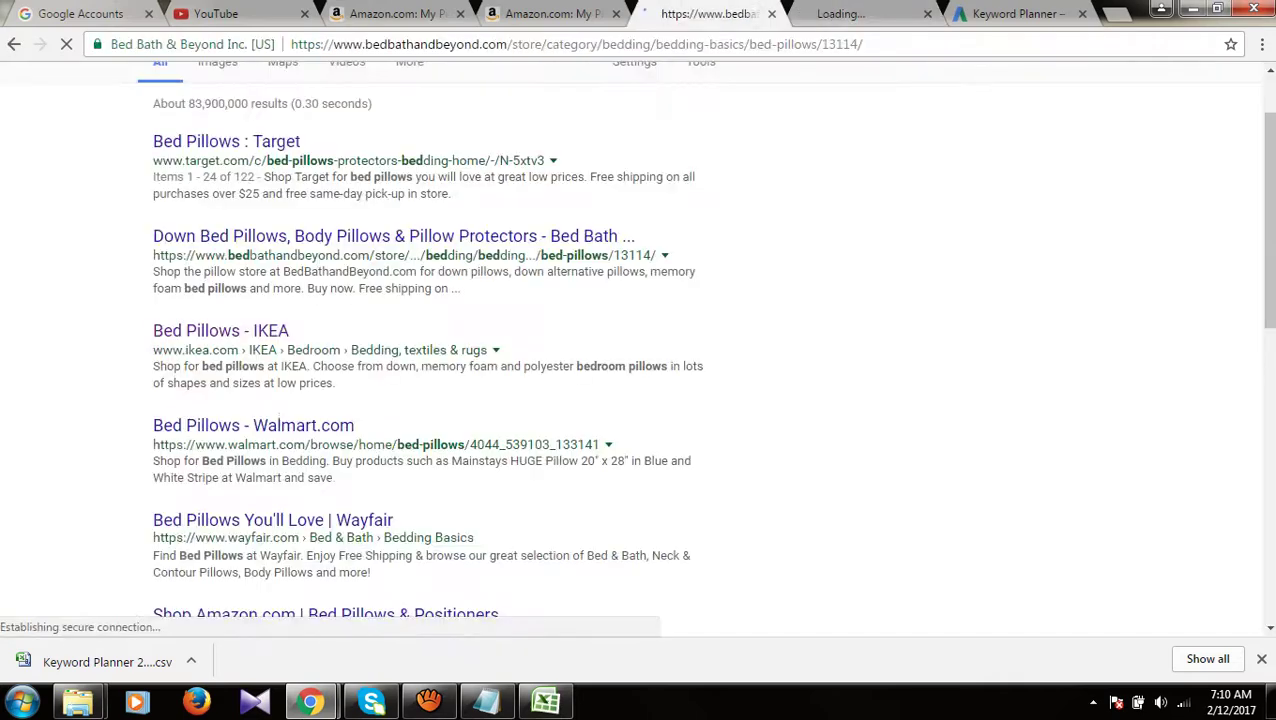
pyautogui.click(14, 44)
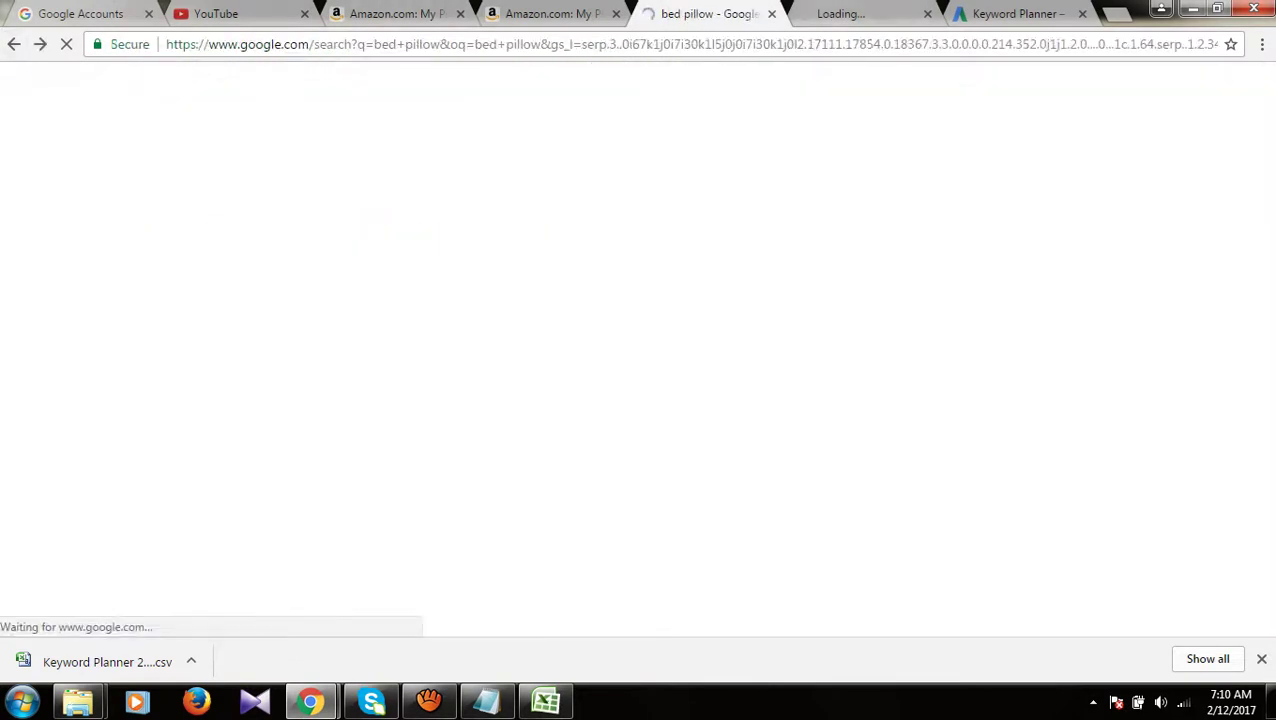
pyautogui.click(860, 12)
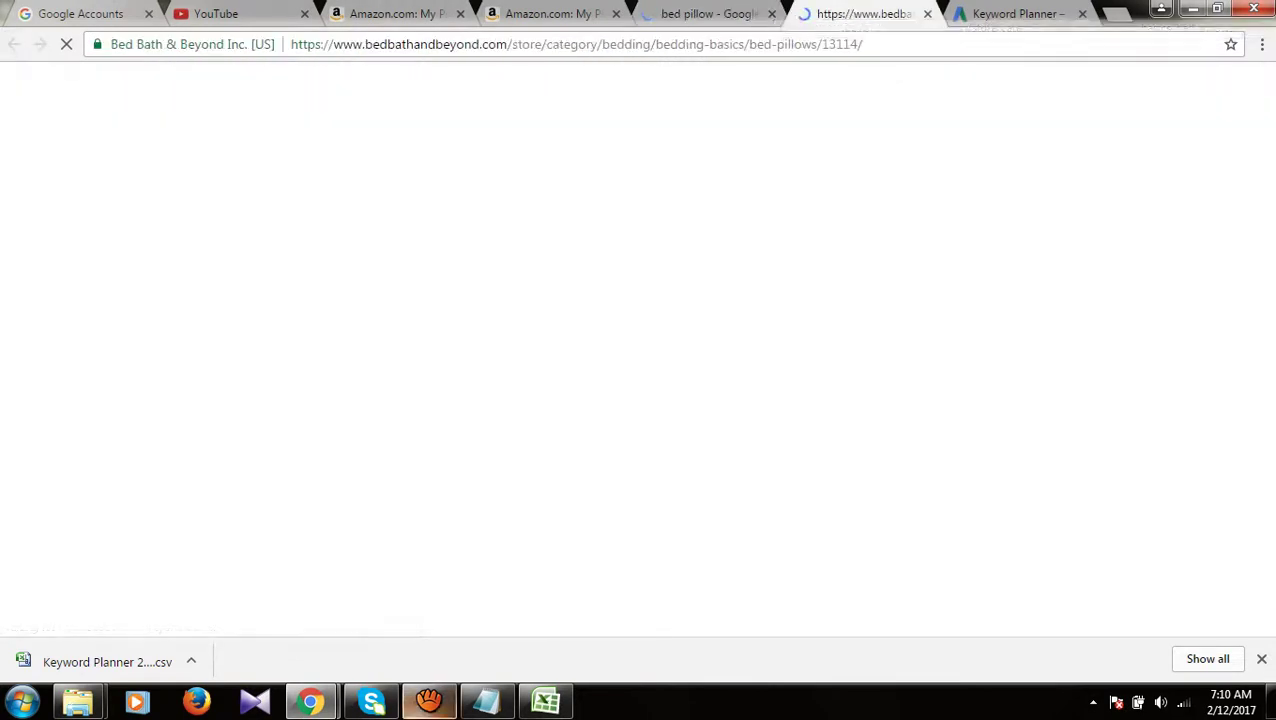
pyautogui.click(371, 700)
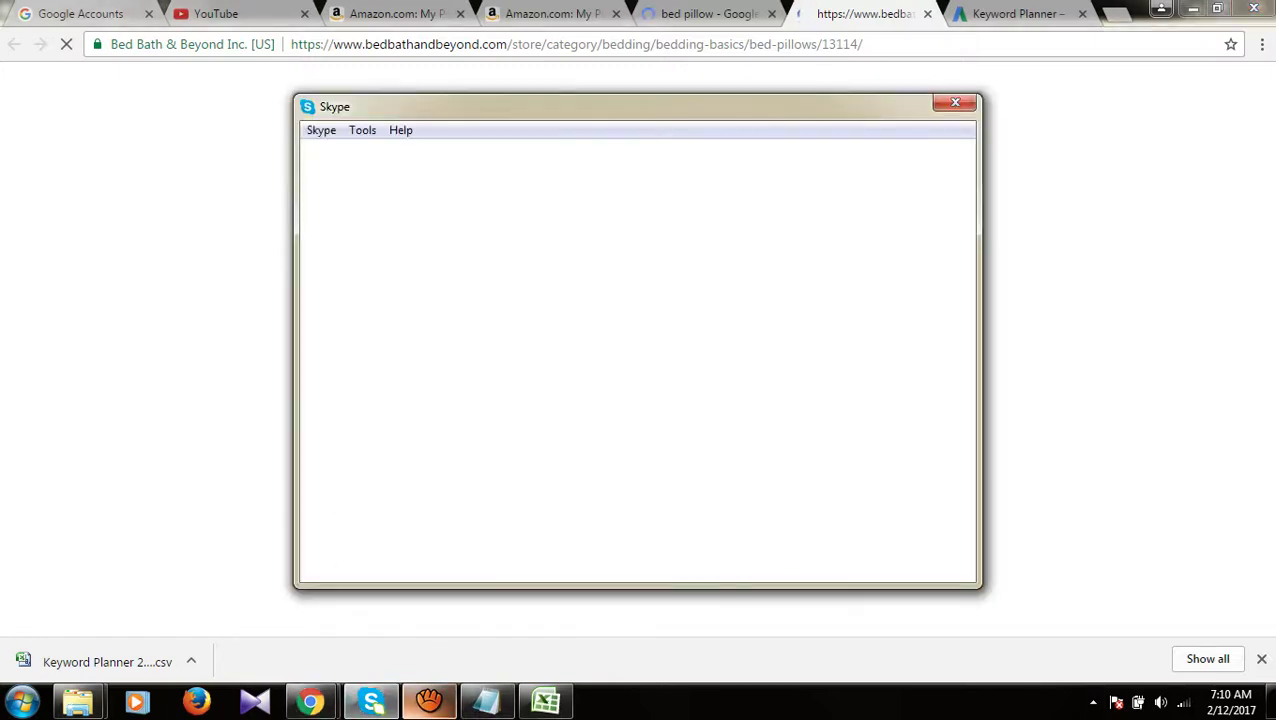
pyautogui.click(428, 700)
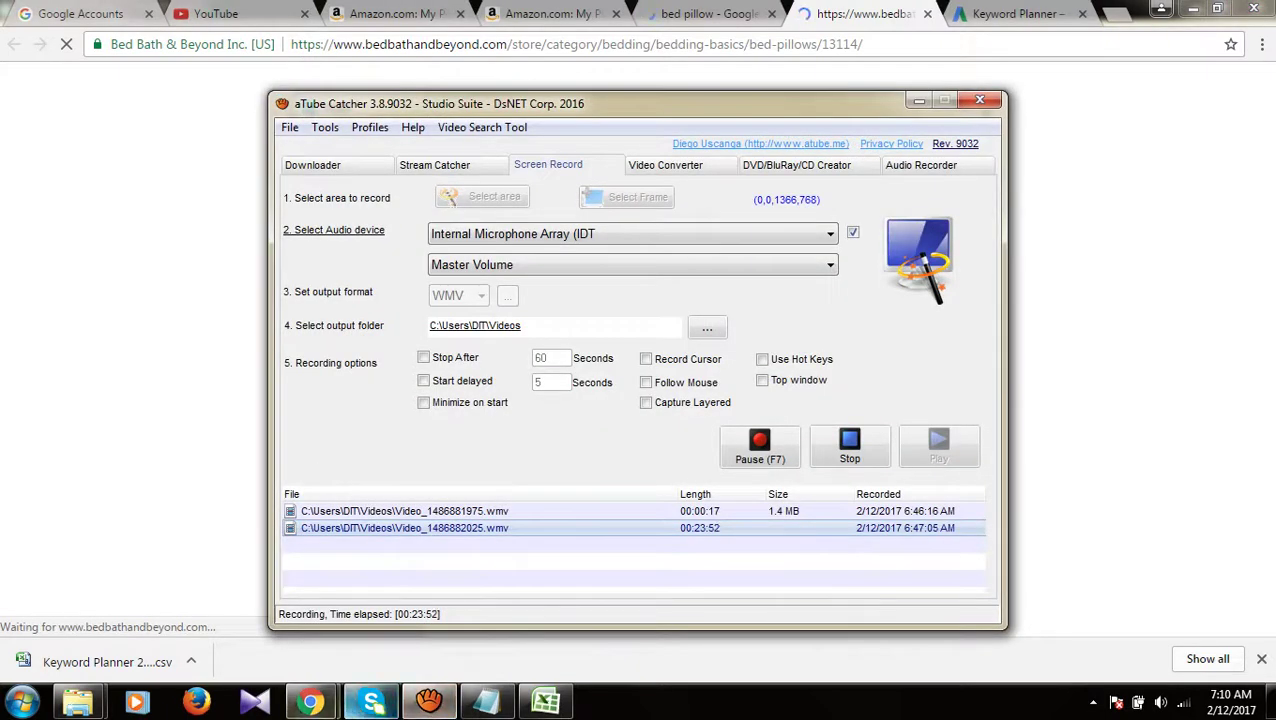
# Step: Return to Chrome and examine the departments and products on the Bed Bath & Beyond Bed Pillows page
pyautogui.moveTo(311, 700)
pyautogui.click(210, 580)
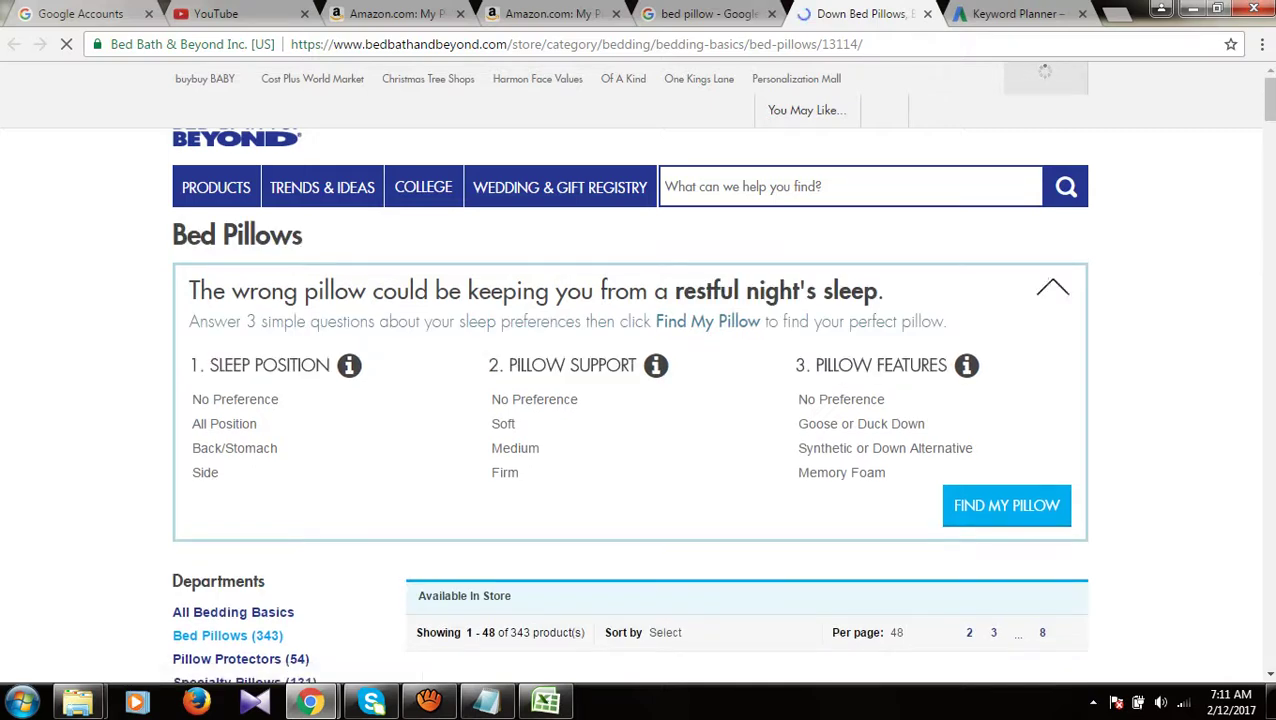
pyautogui.scroll(-3, 640, 400)
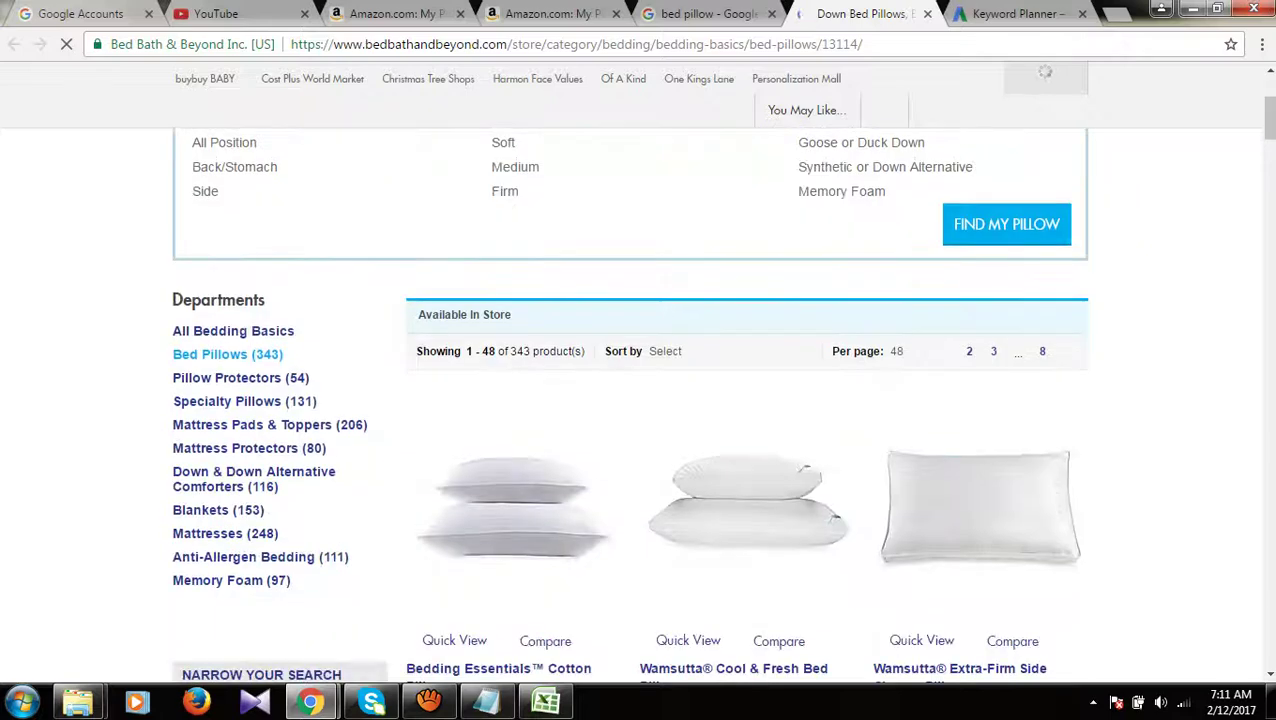
pyautogui.scroll(-3, 640, 400)
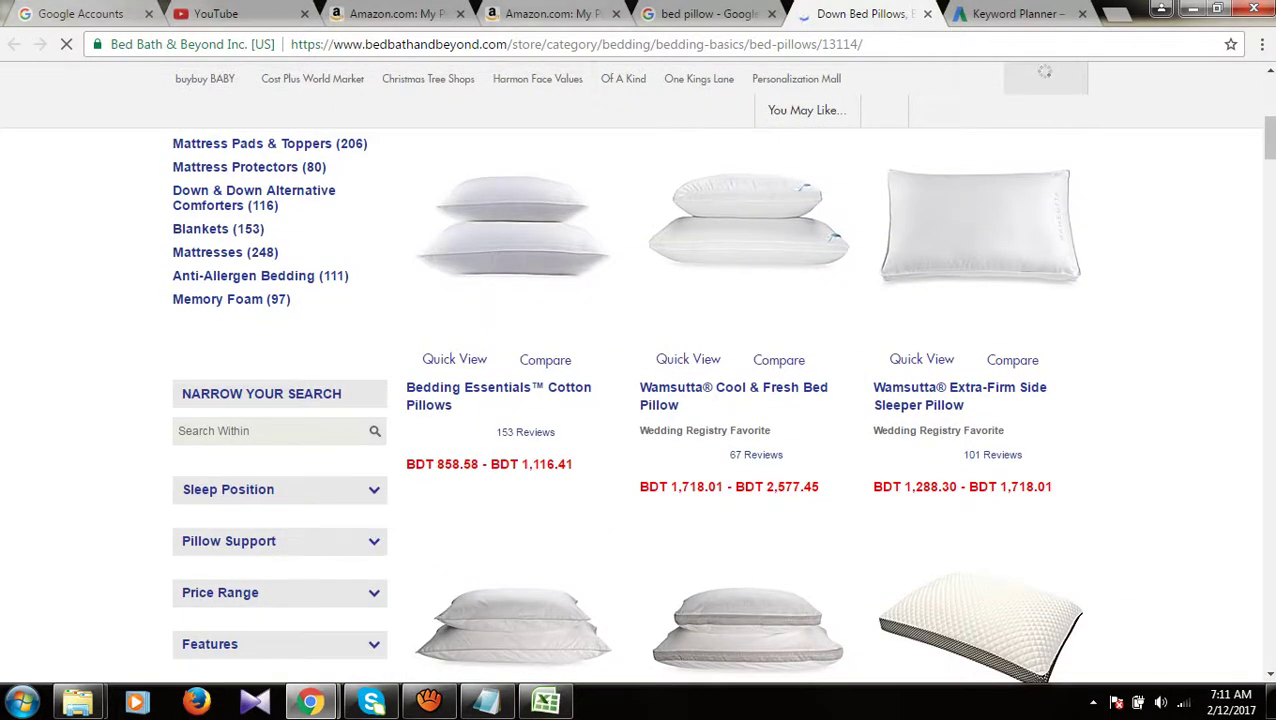
# Step: Return to the Google results for "bed pillow" and open the IKEA Bed Pillows result in a new tab
pyautogui.hotkey('ctrl', 'shift', 'Tab')
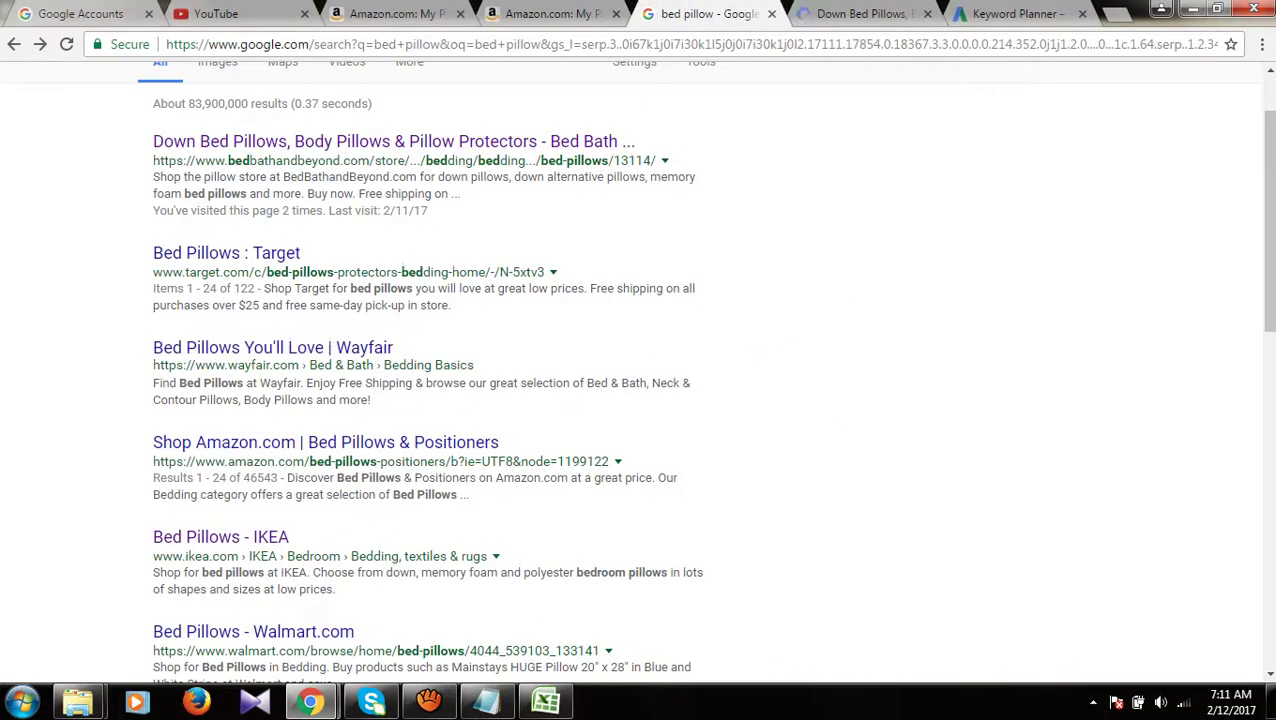
pyautogui.scroll(1, 638, 380)
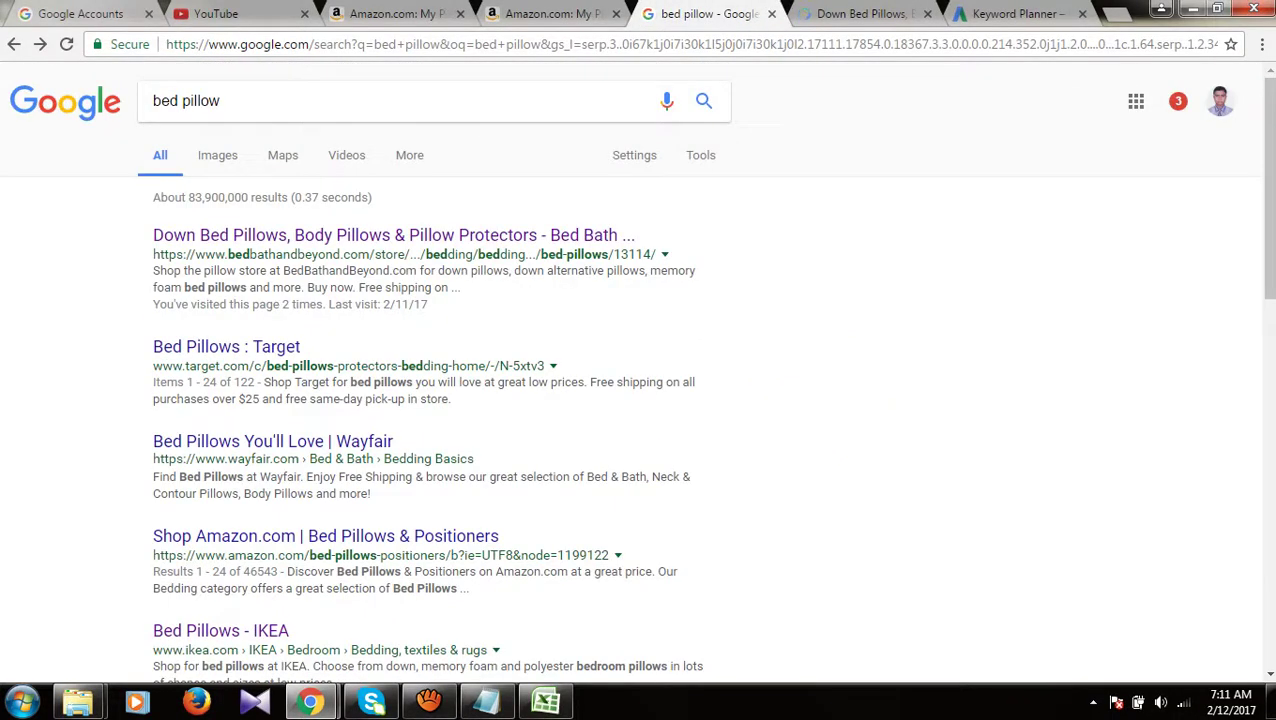
pyautogui.scroll(-4, 638, 370)
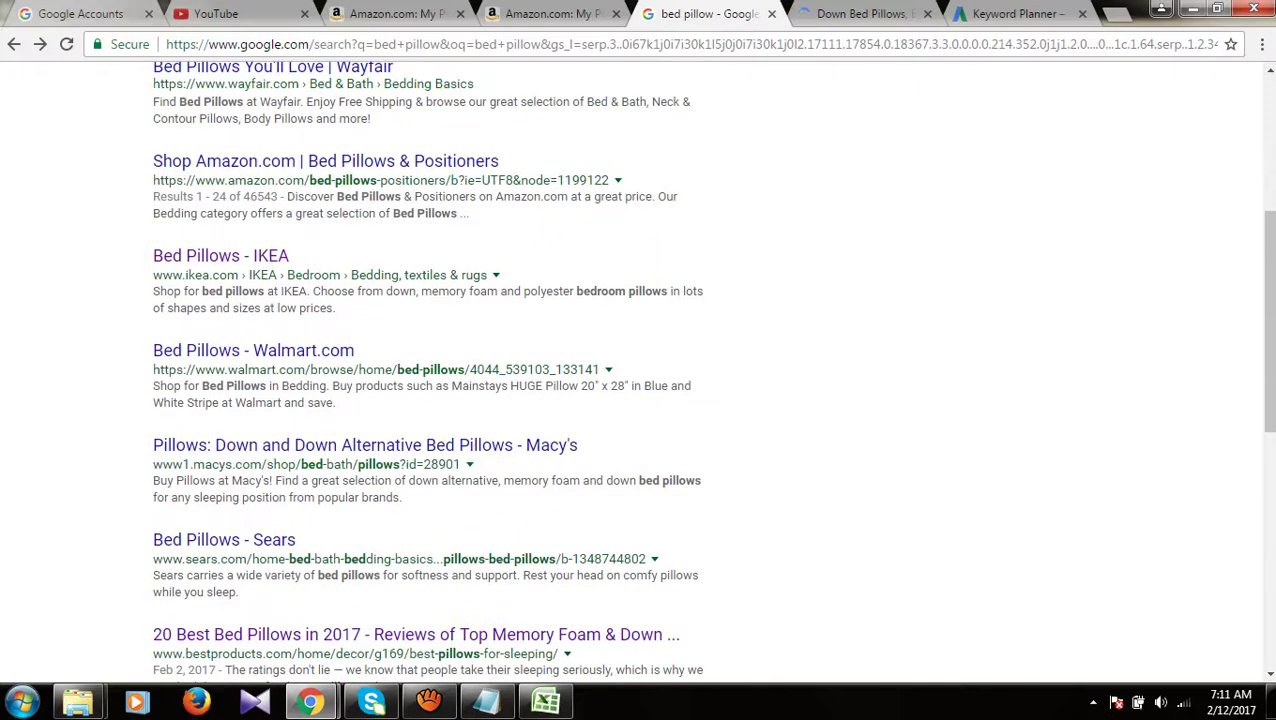
pyautogui.moveTo(152, 161); pyautogui.dragTo(340, 213)
pyautogui.click(339, 213)
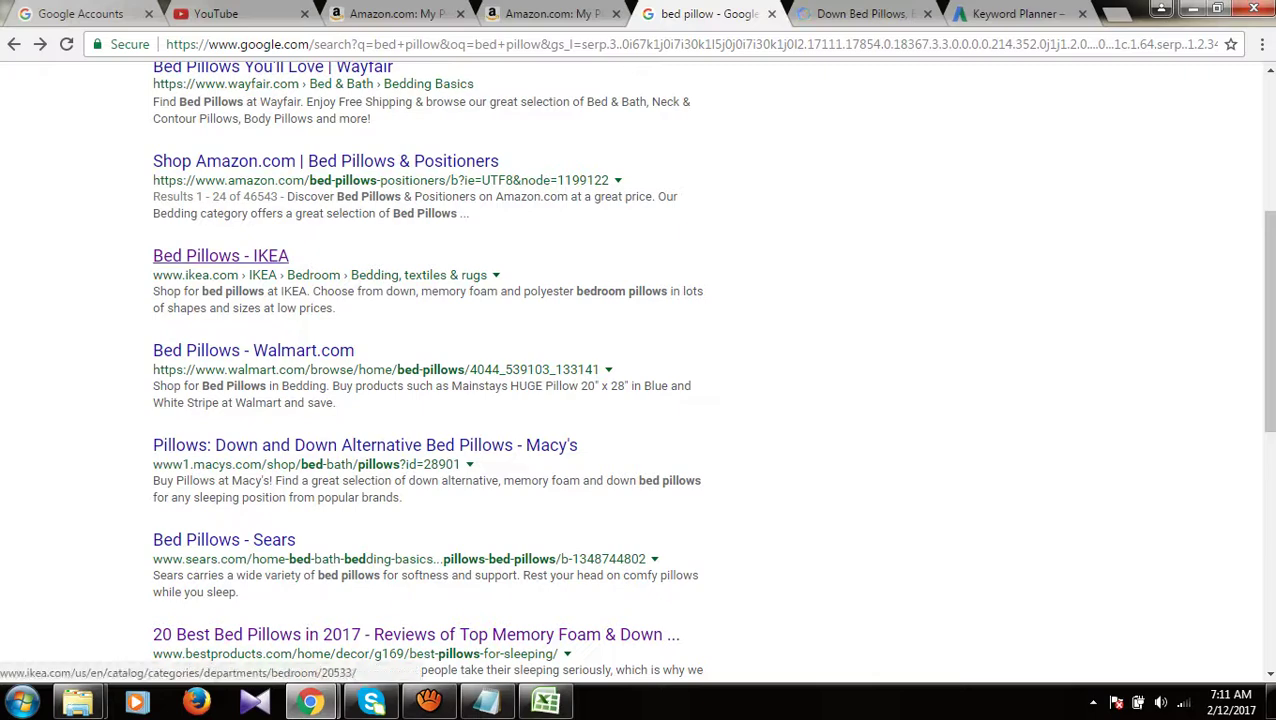
pyautogui.rightClick(215, 257)
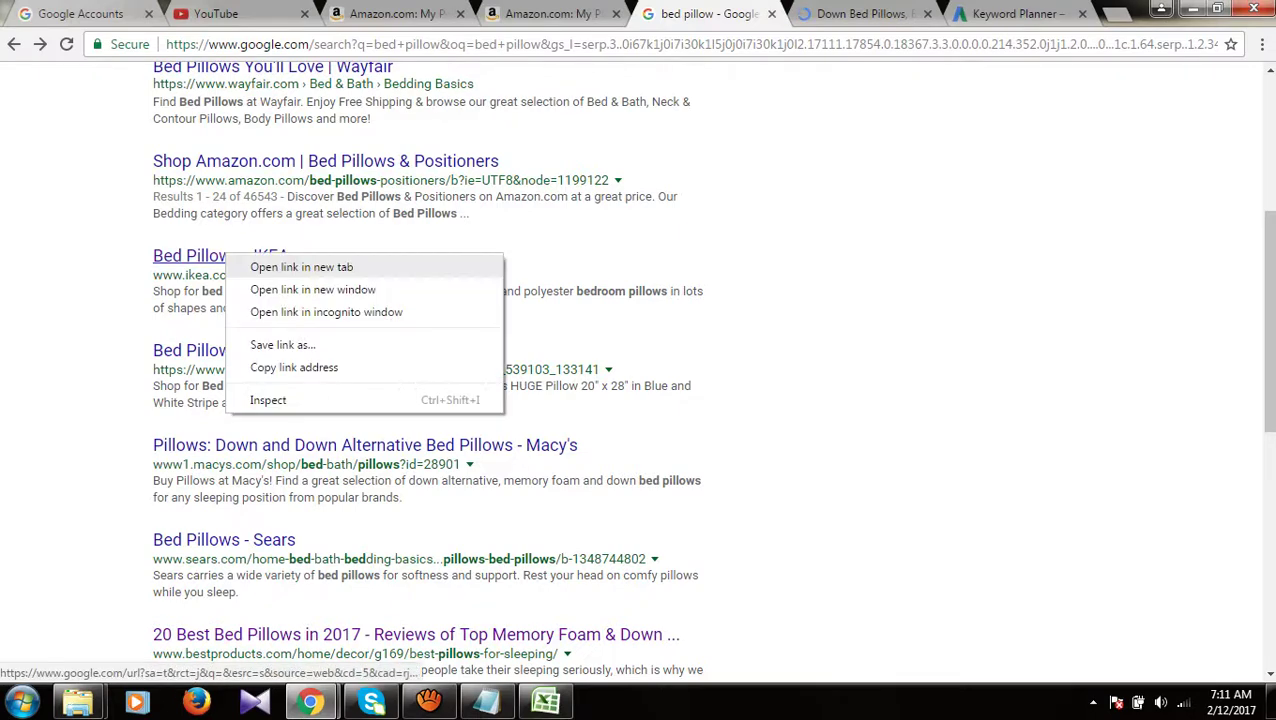
pyautogui.click(250, 265)
# Step: Open the "20 Best Bed Pillows in 2017" article and the Lazada bed pillow result in new tabs
pyautogui.scroll(-1, 279, 289)
pyautogui.scroll(-1, 279, 289)
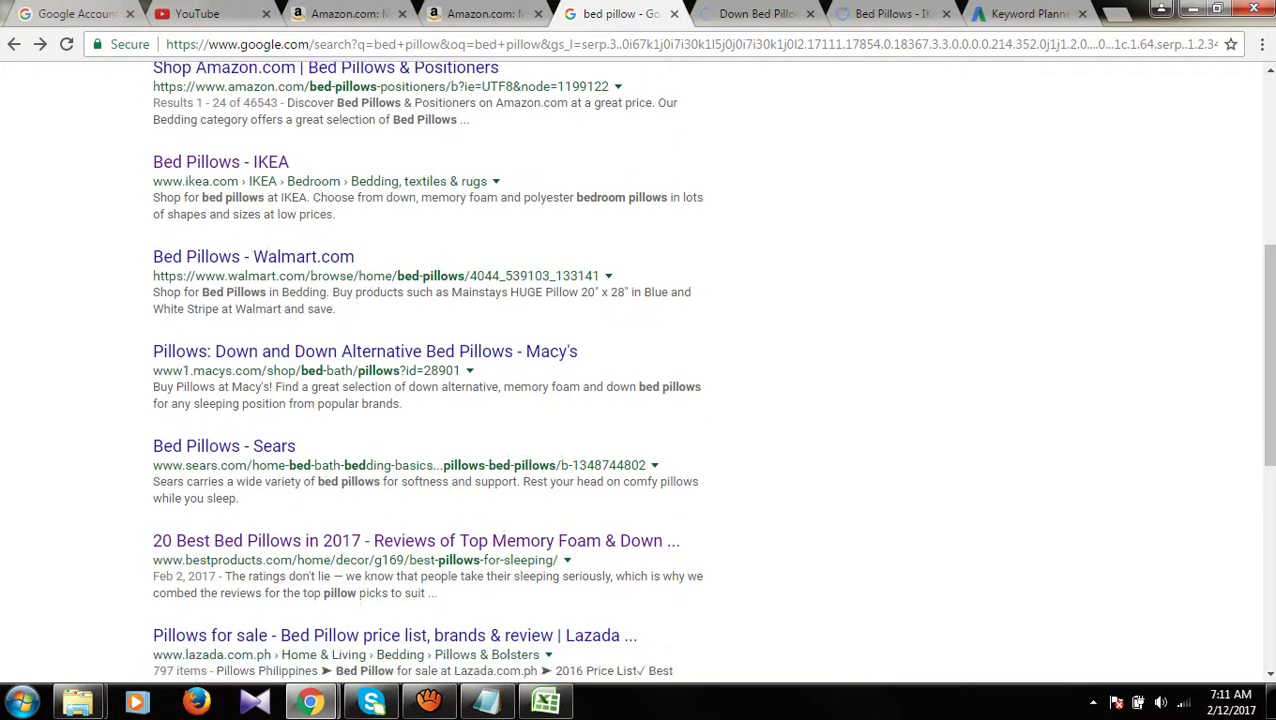
pyautogui.scroll(-1, 430, 370)
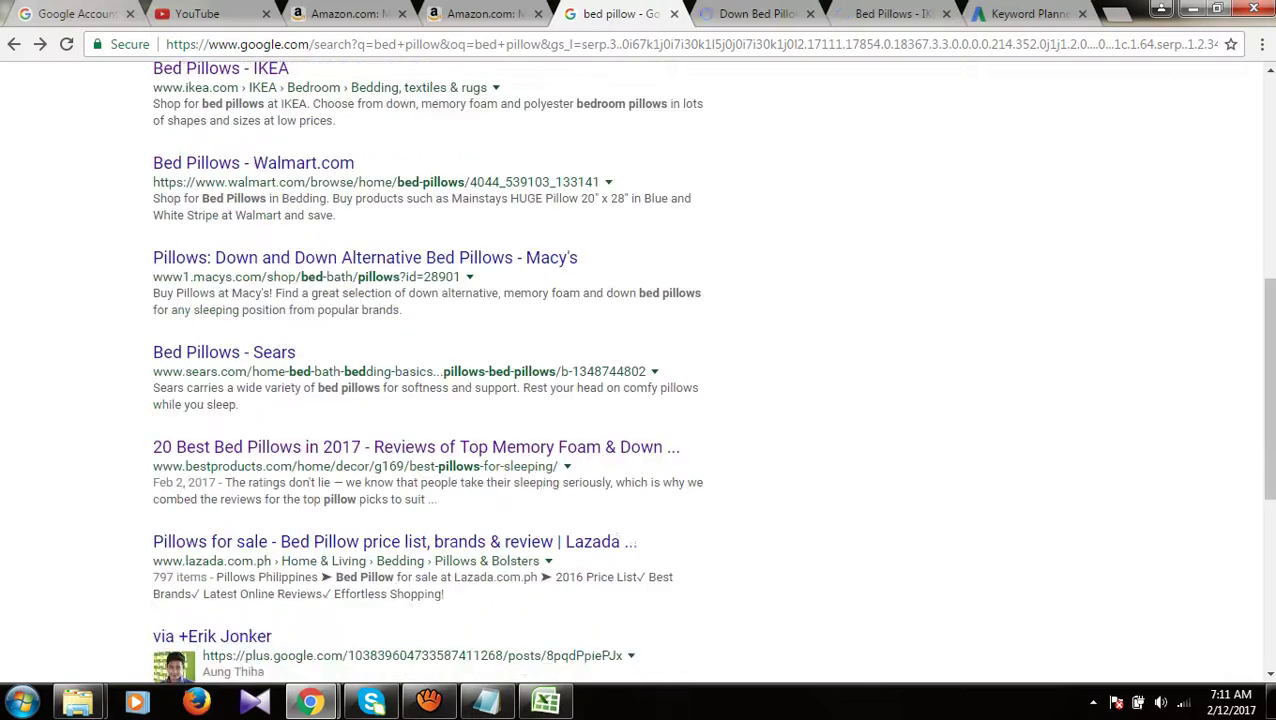
pyautogui.rightClick(297, 440)
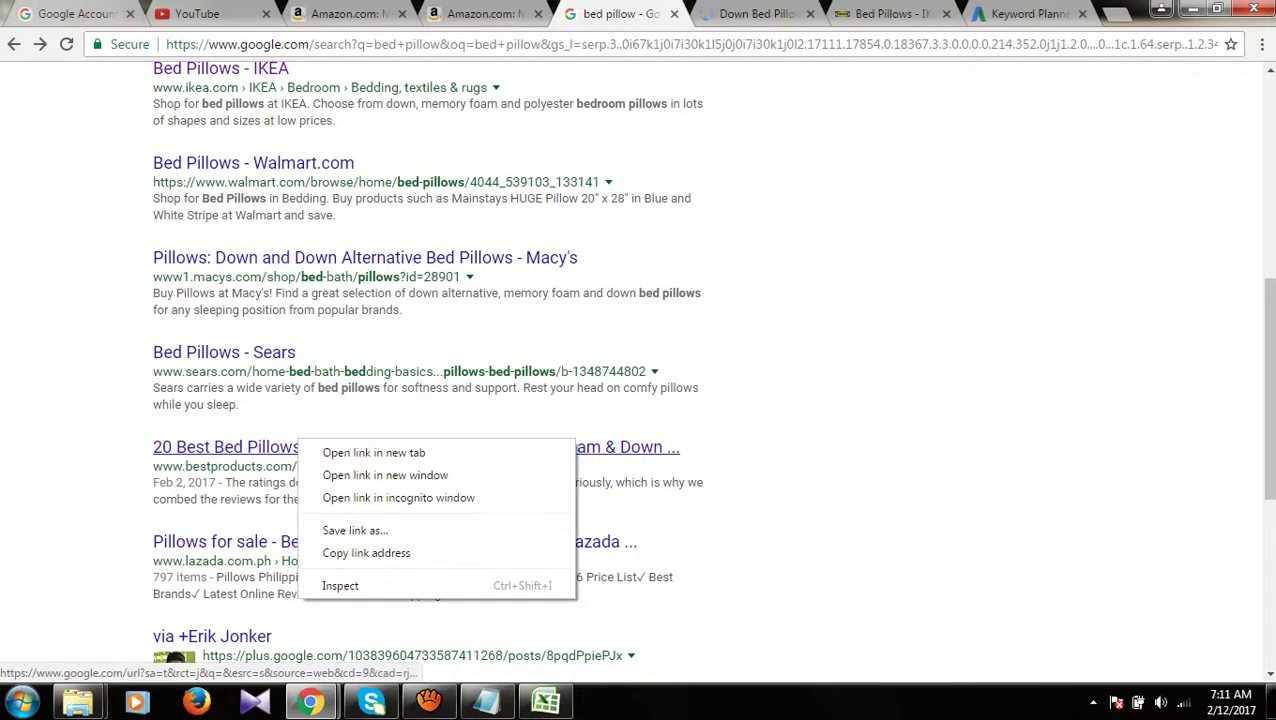
pyautogui.click(340, 451)
pyautogui.scroll(-2, 340, 451)
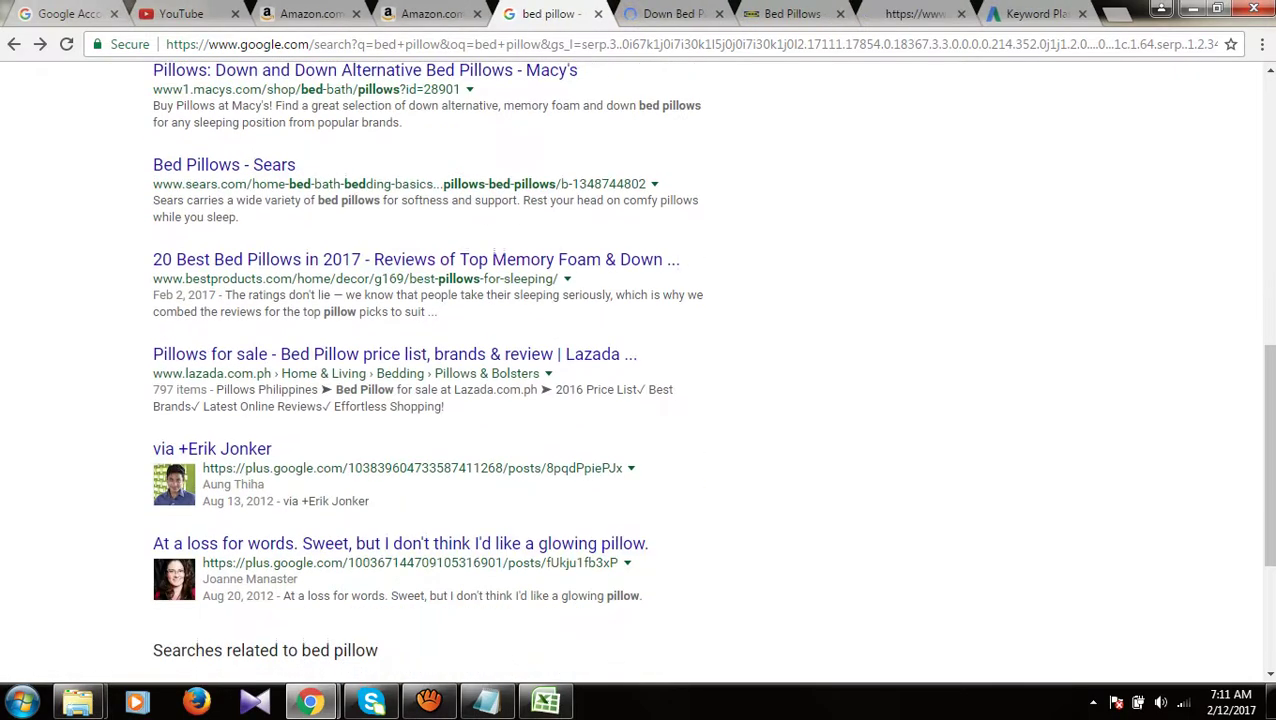
pyautogui.rightClick(380, 358)
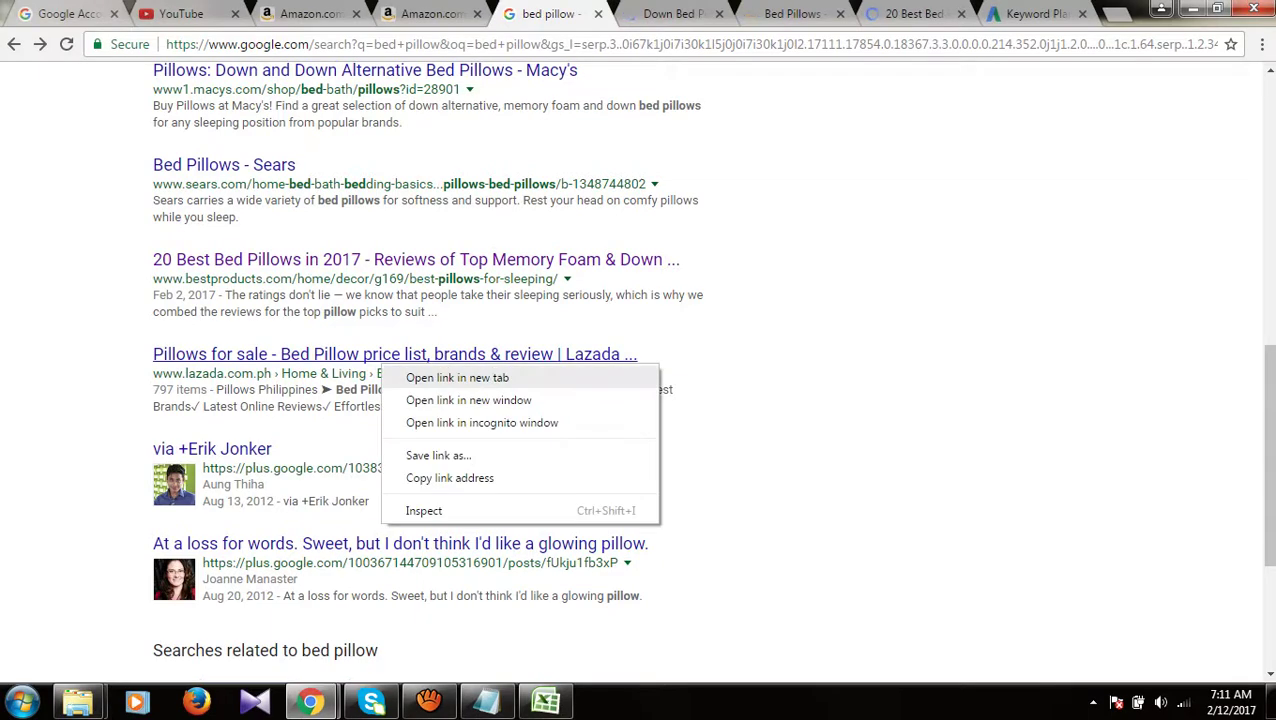
pyautogui.click(420, 373)
pyautogui.scroll(-3, 640, 375)
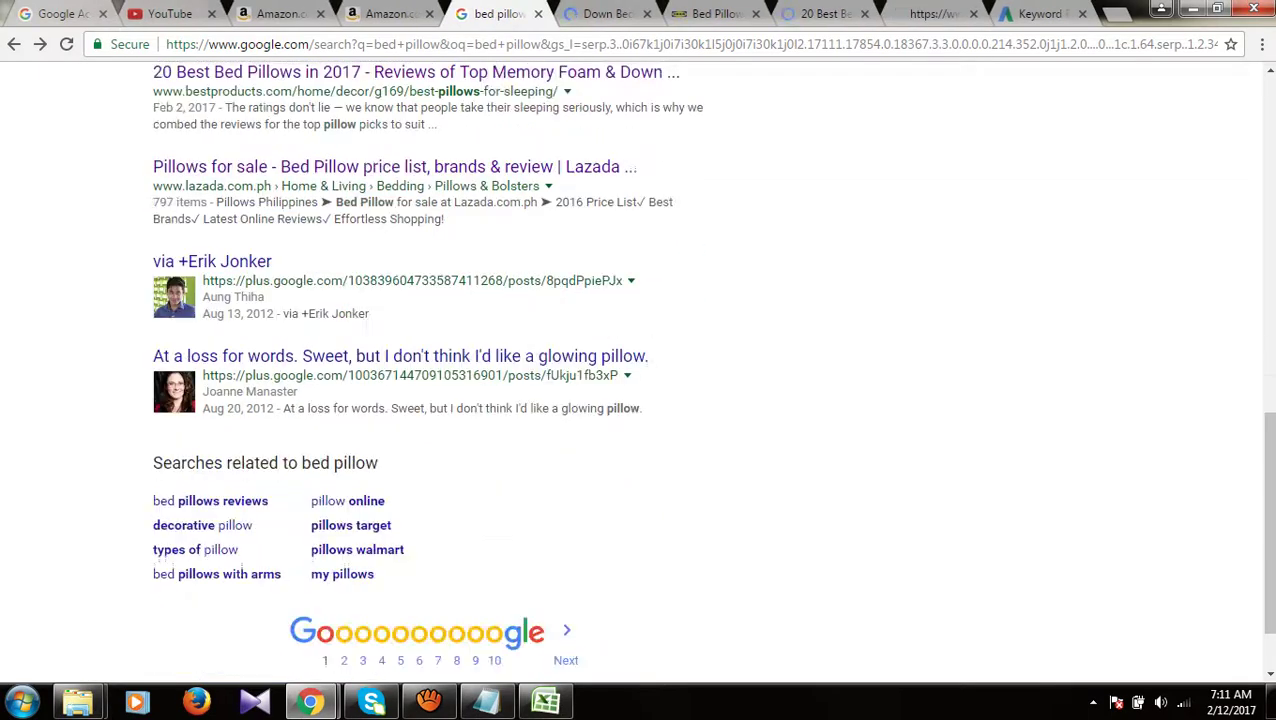
# Step: Look over the Bed Bath & Beyond Bed Pillows page and close its tab
pyautogui.hotkey('ctrl', 'Tab')
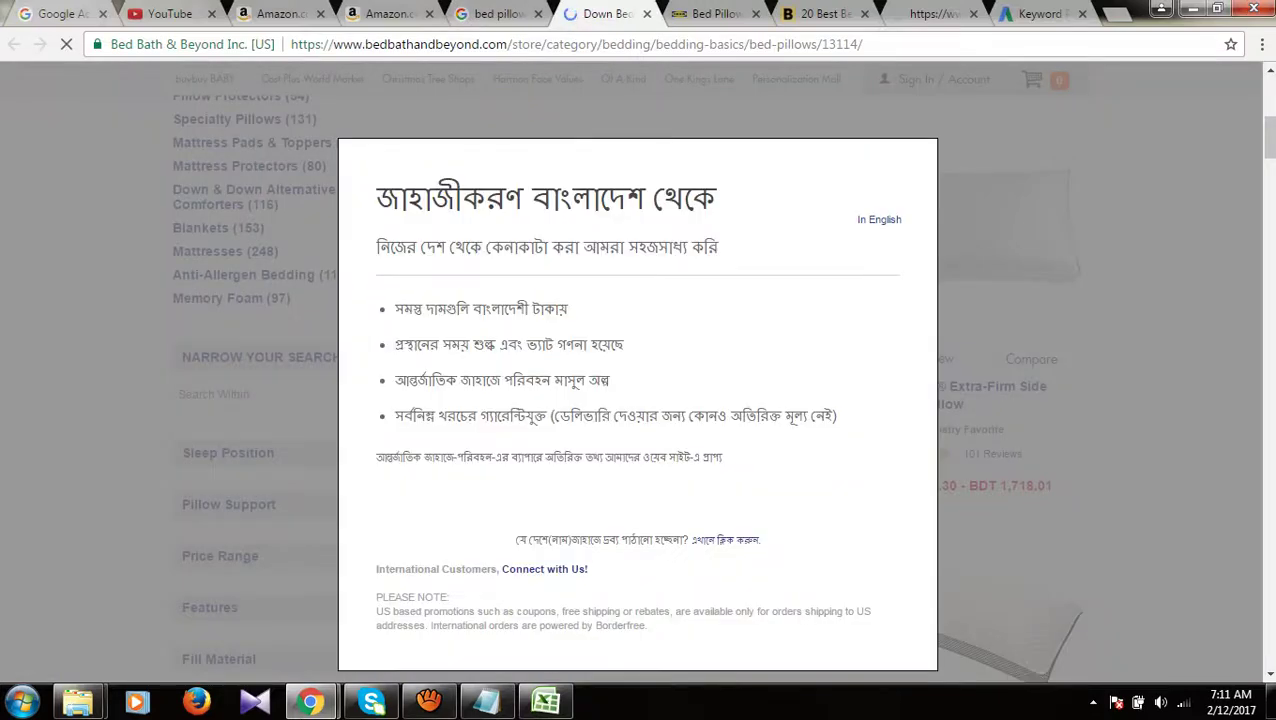
pyautogui.scroll(-3, 638, 400)
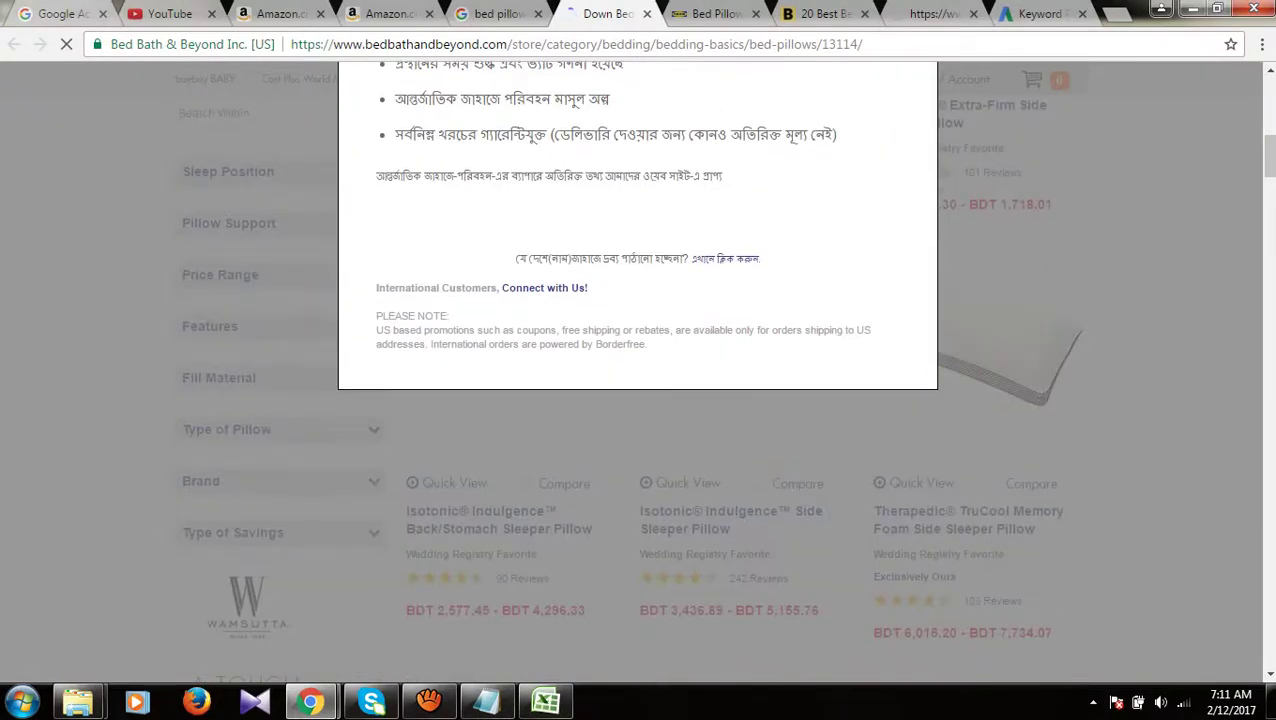
pyautogui.scroll(7, 638, 400)
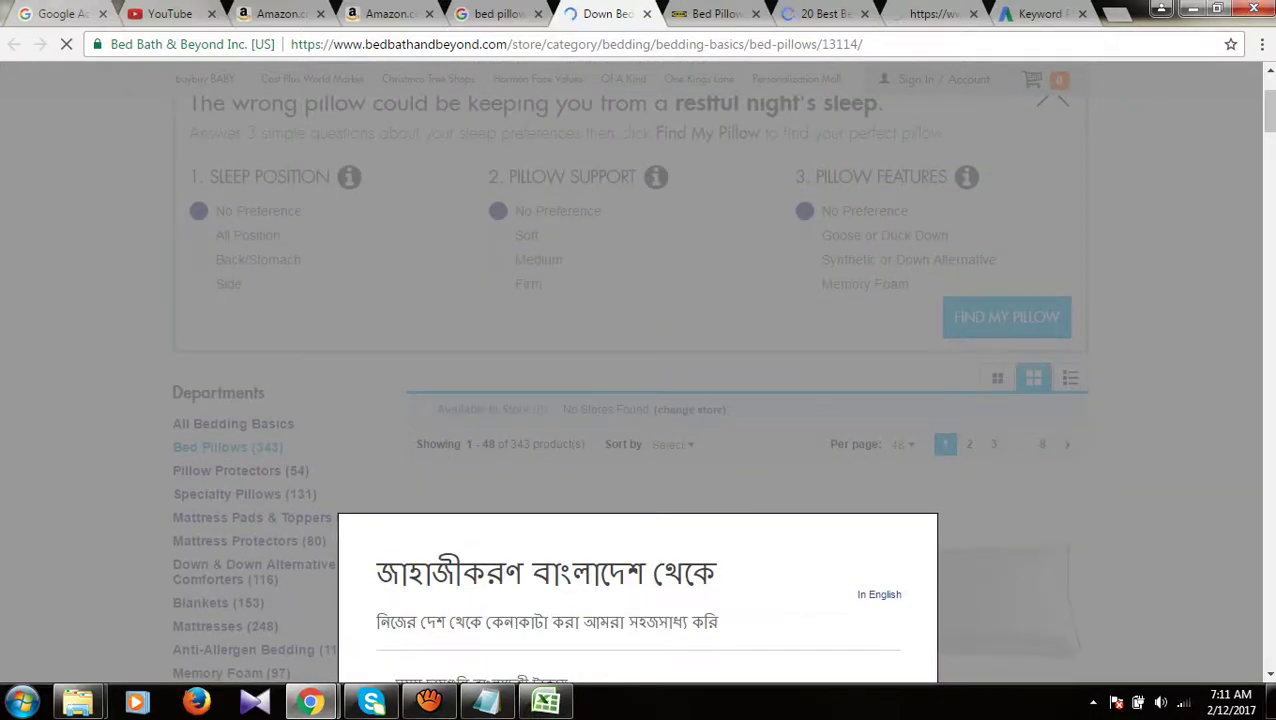
pyautogui.hotkey('ctrl', 'w')
# Step: Look through the pillows and categories on the IKEA page and close its tab
pyautogui.scroll(-8, 638, 400)
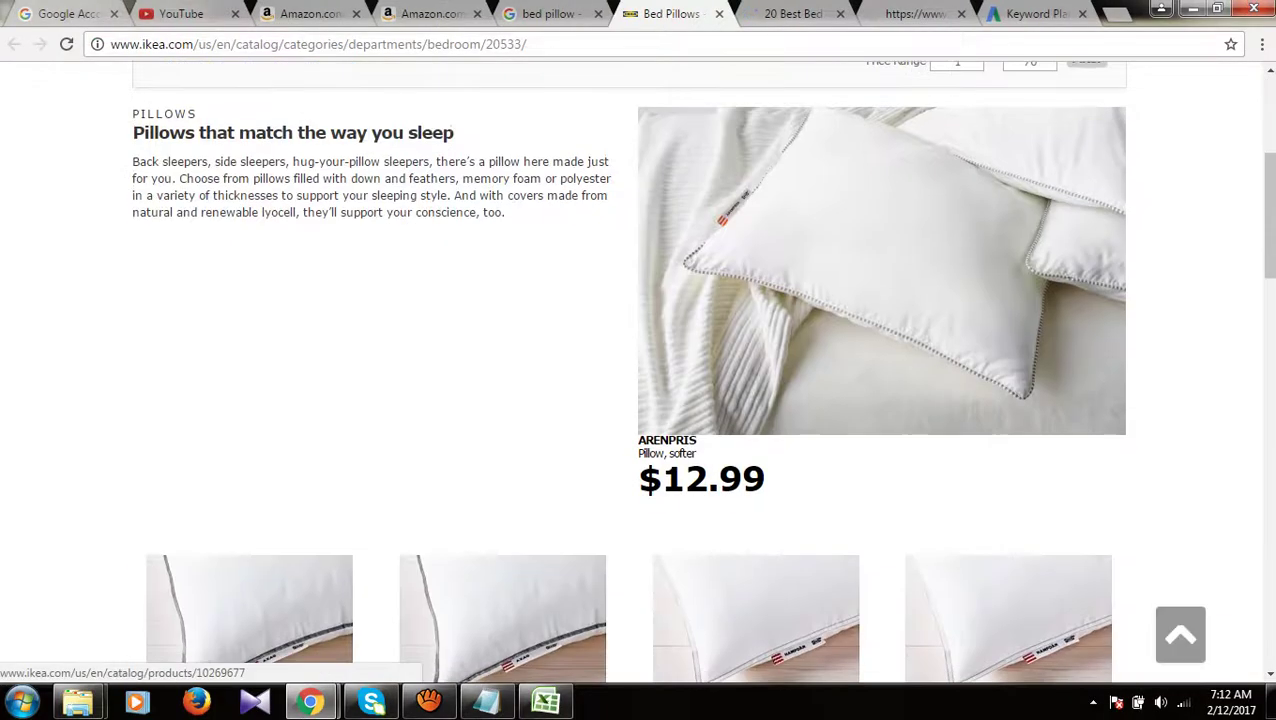
pyautogui.scroll(-2, 700, 400)
pyautogui.scroll(10, 700, 400)
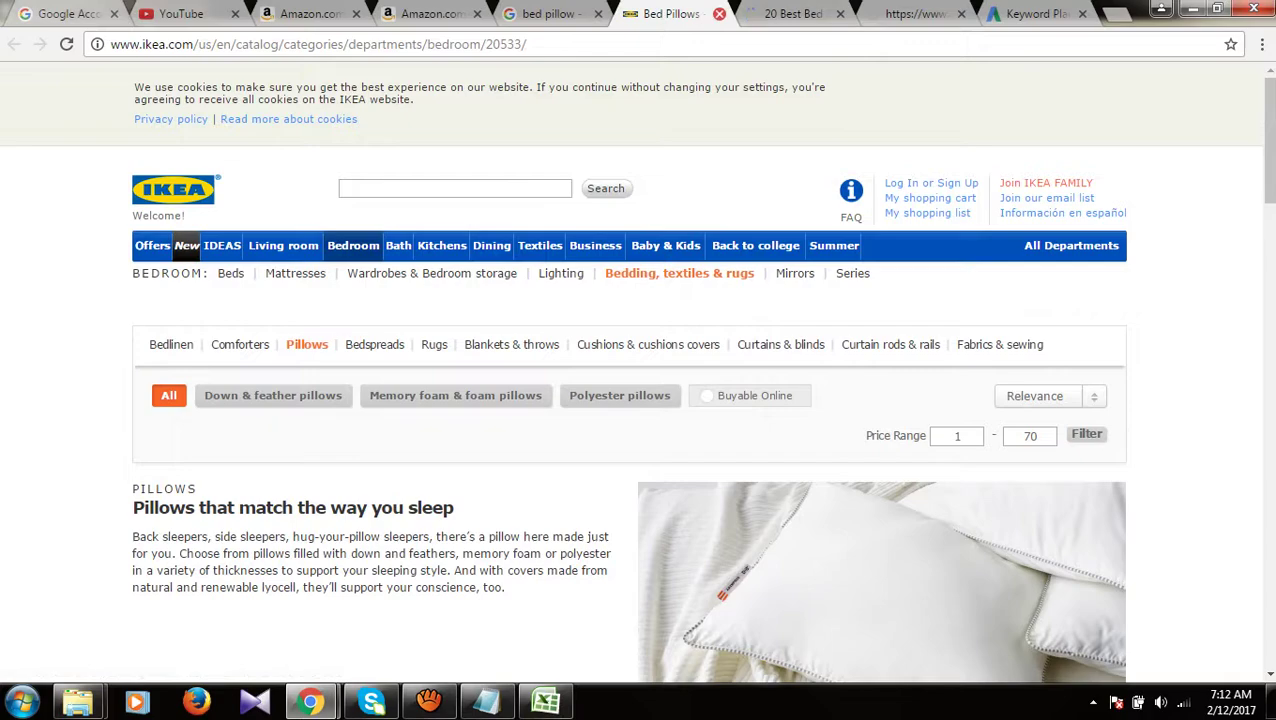
pyautogui.hotkey('ctrl', 'w')
# Step: Look through the BestProducts bed pillow article and open the purchase link for the Shredded Memory Foam Pillow
pyautogui.scroll(-7, 638, 400)
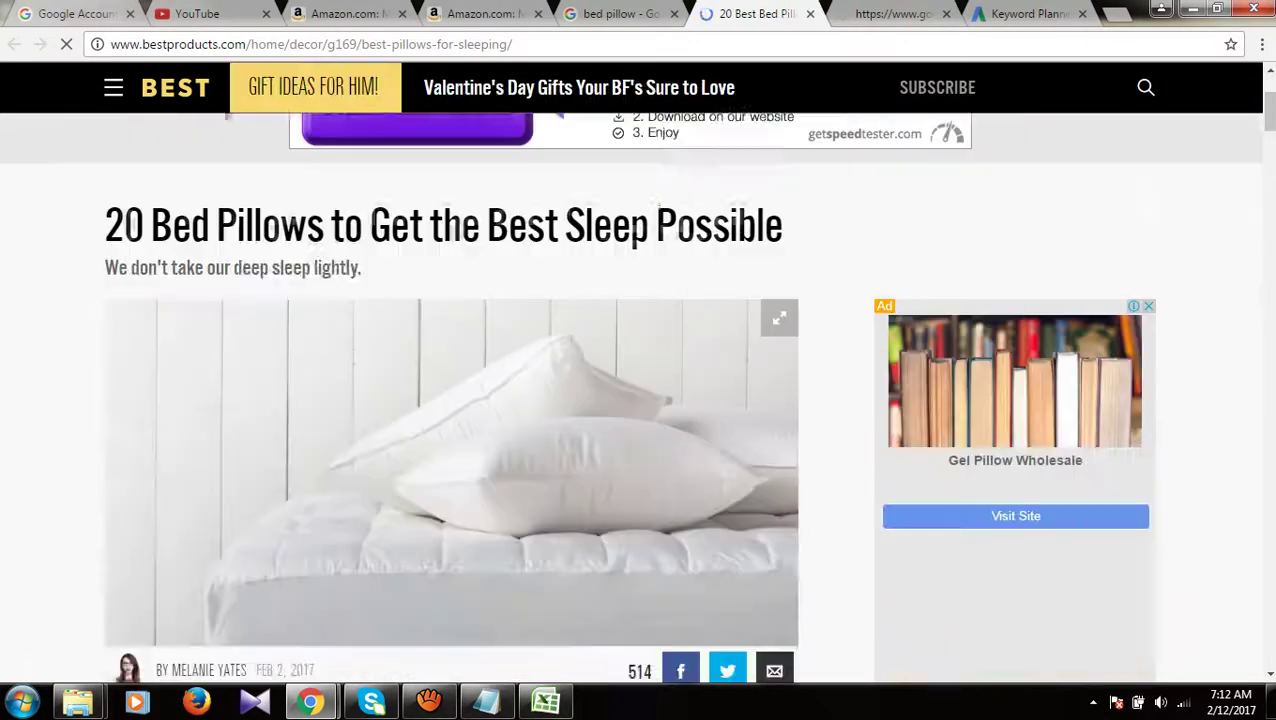
pyautogui.scroll(-5, 638, 400)
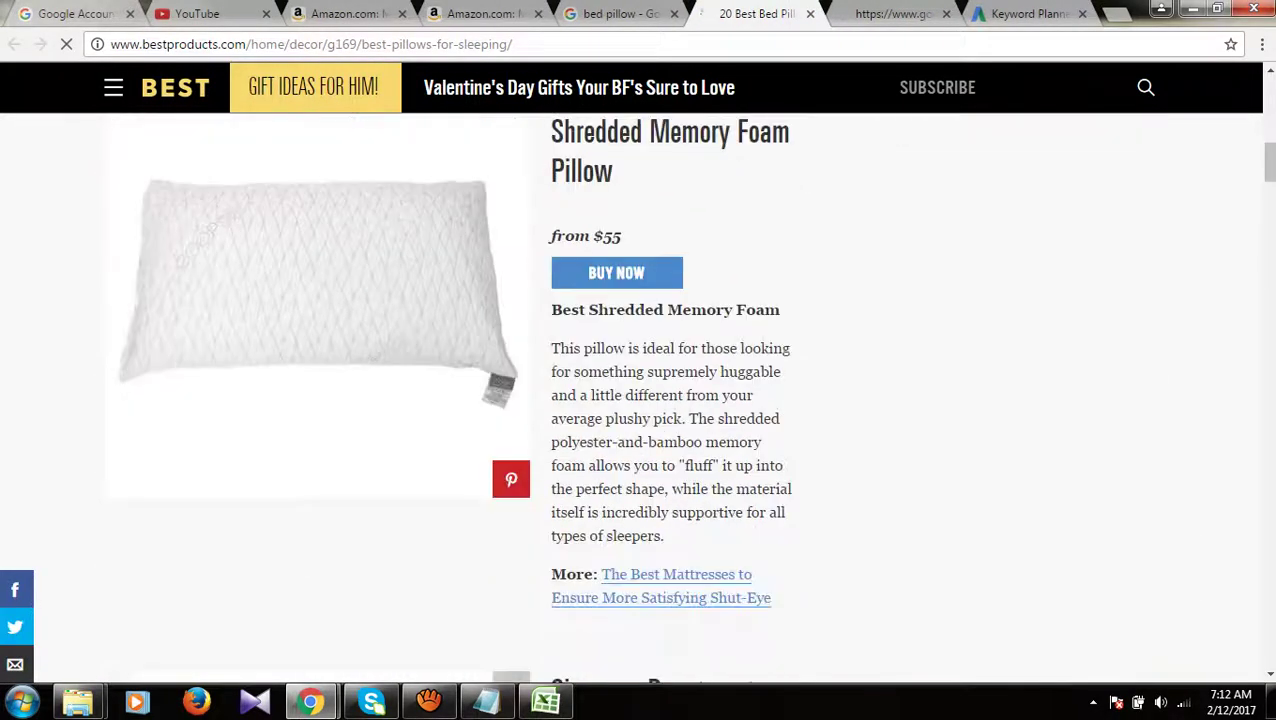
pyautogui.scroll(2, 616, 280)
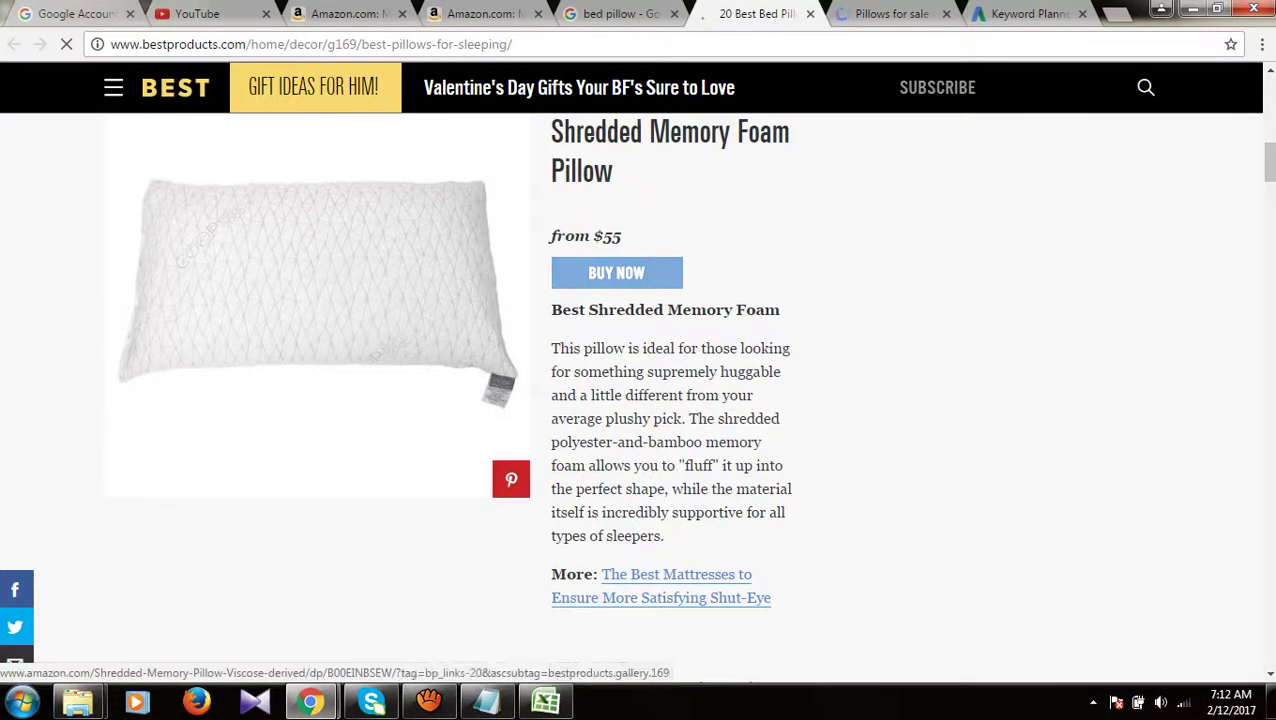
pyautogui.click(616, 272)
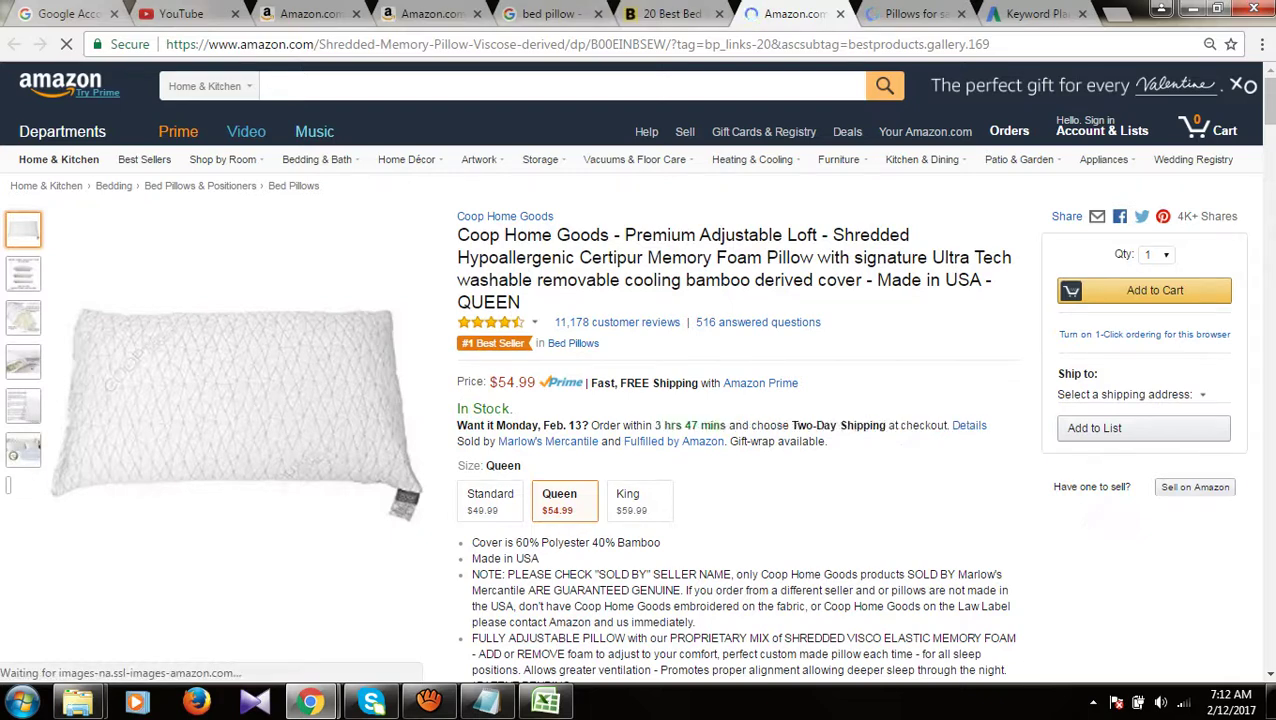
# Step: Examine the Coop Home Goods pillow listing on Amazon, switching between it and the BestProducts article that links to it
pyautogui.hotkey('ctrl', 'shift', 'Tab')
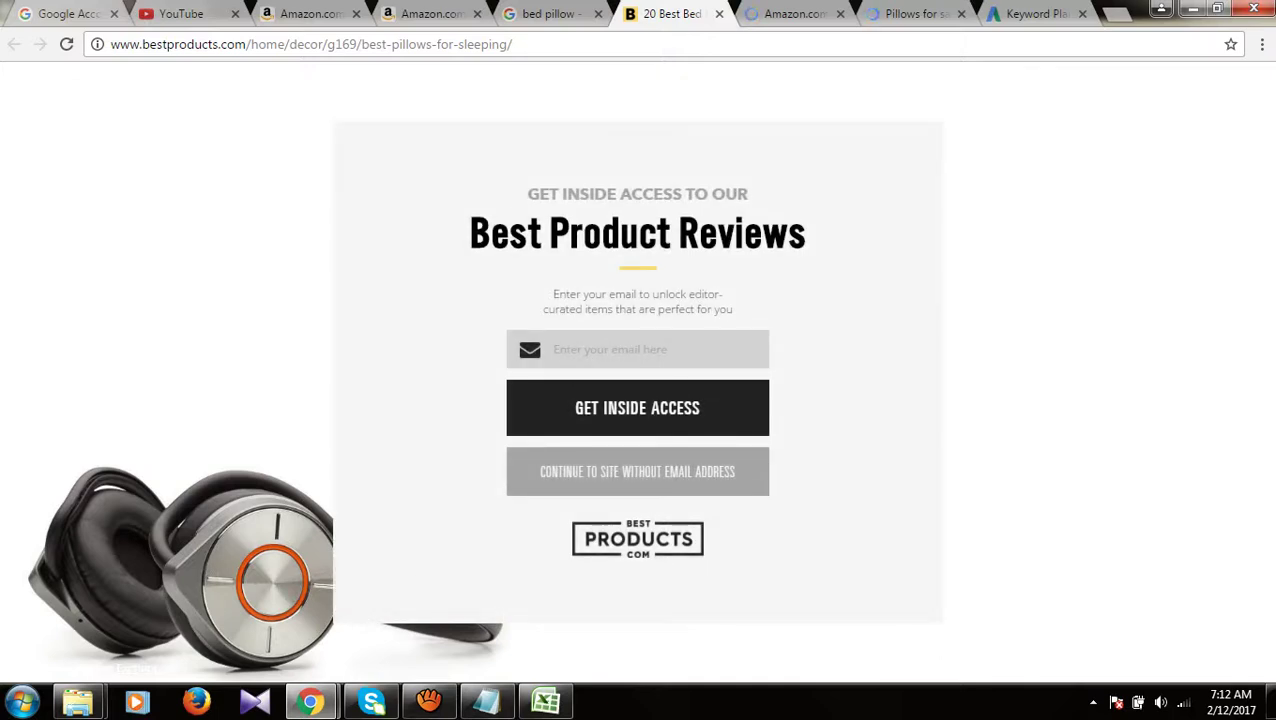
pyautogui.hotkey('ctrl', 'Tab')
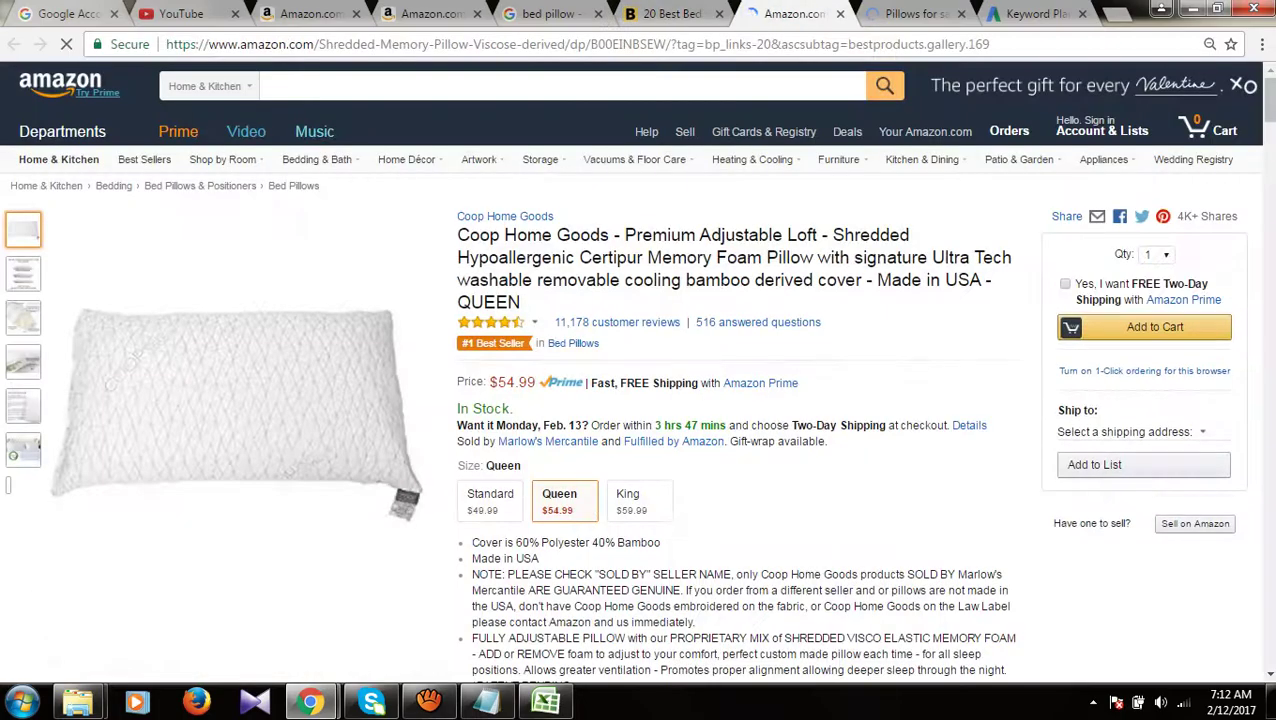
pyautogui.hotkey('ctrl', 'shift', 'Tab')
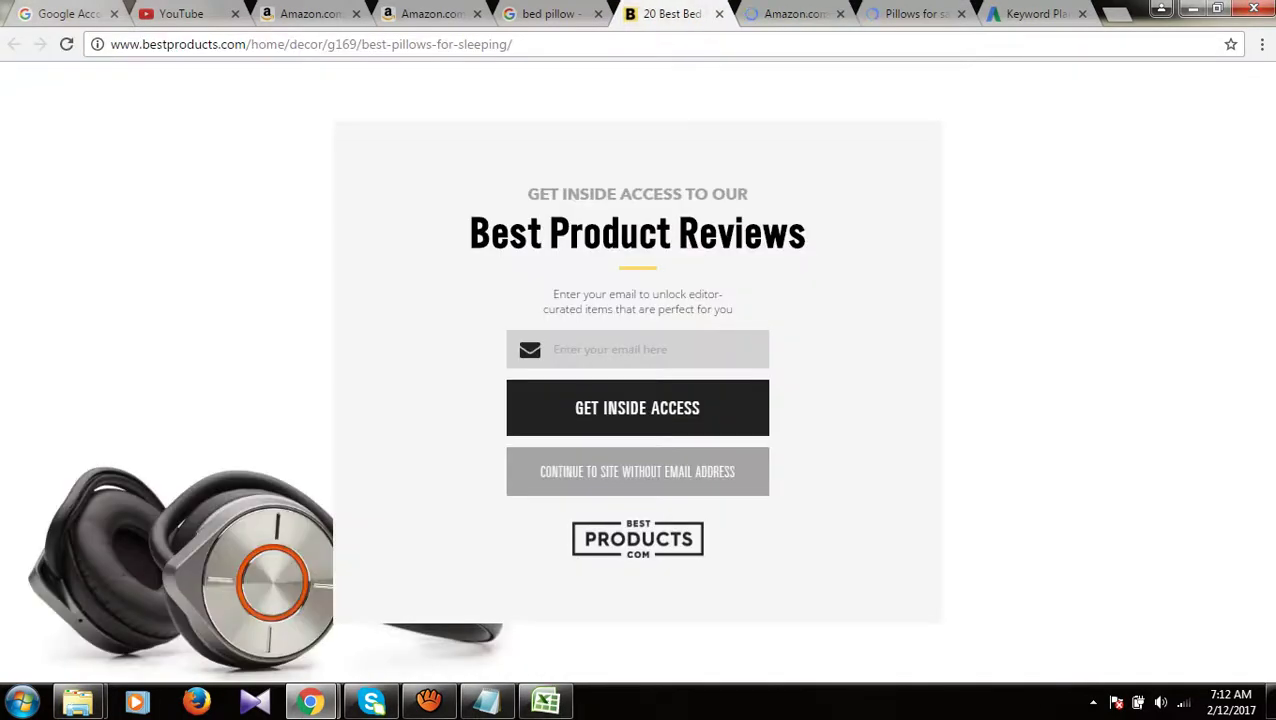
pyautogui.hotkey('ctrl', 'Tab')
pyautogui.scroll(-3, 638, 370)
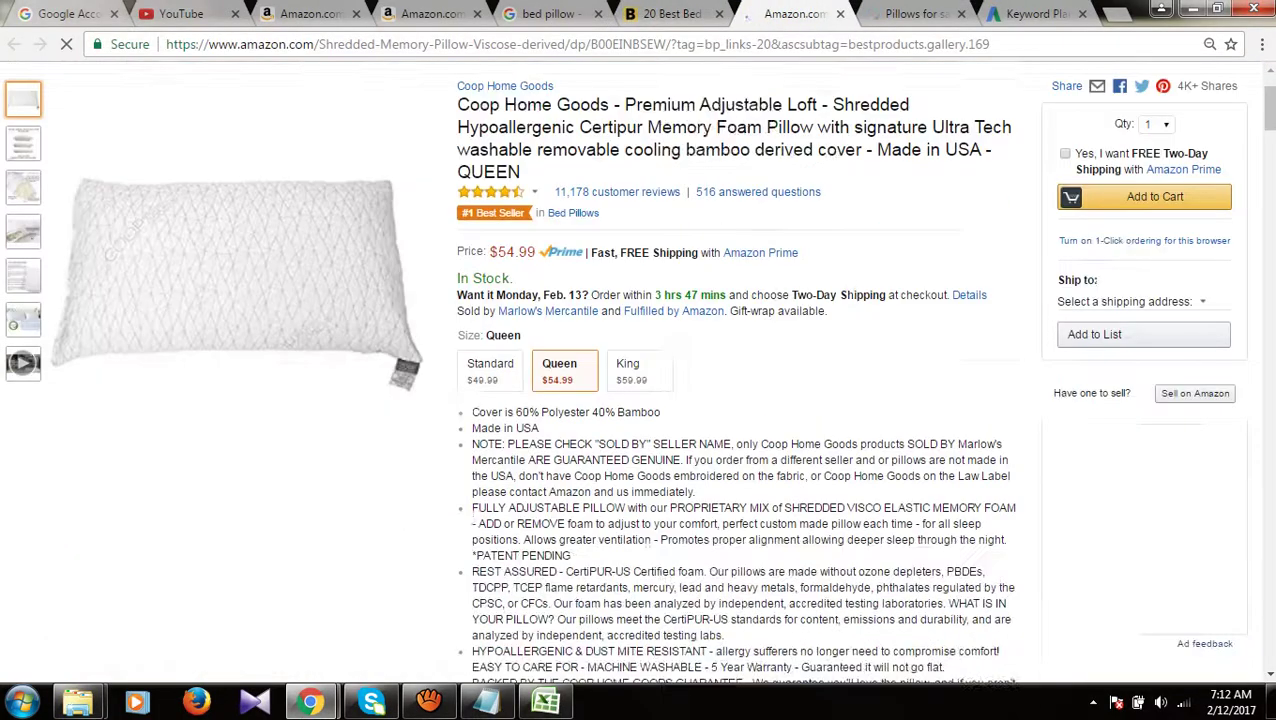
pyautogui.scroll(3, 638, 370)
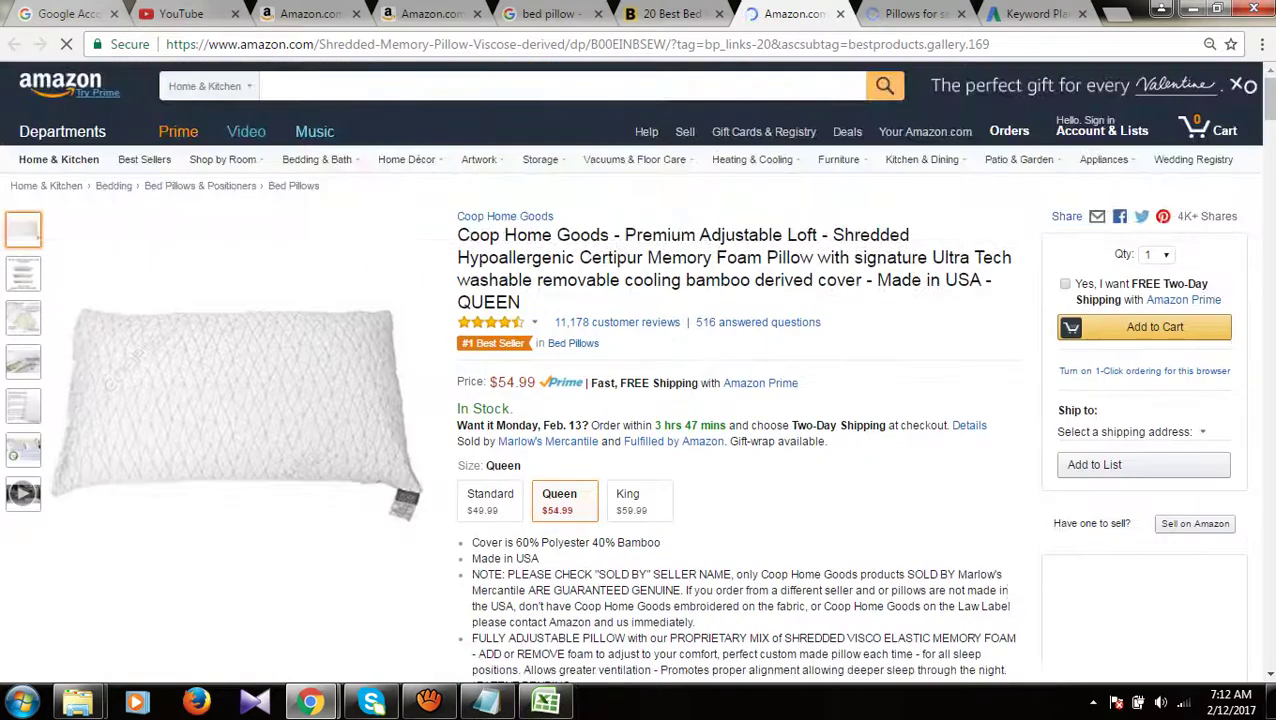
# Step: Return to the Google results and review which competitor sites rank for "bed pillow", highlighting the first few results
pyautogui.hotkey('ctrl', 'shift', 'Tab')
pyautogui.hotkey('ctrl', 'shift', 'Tab')
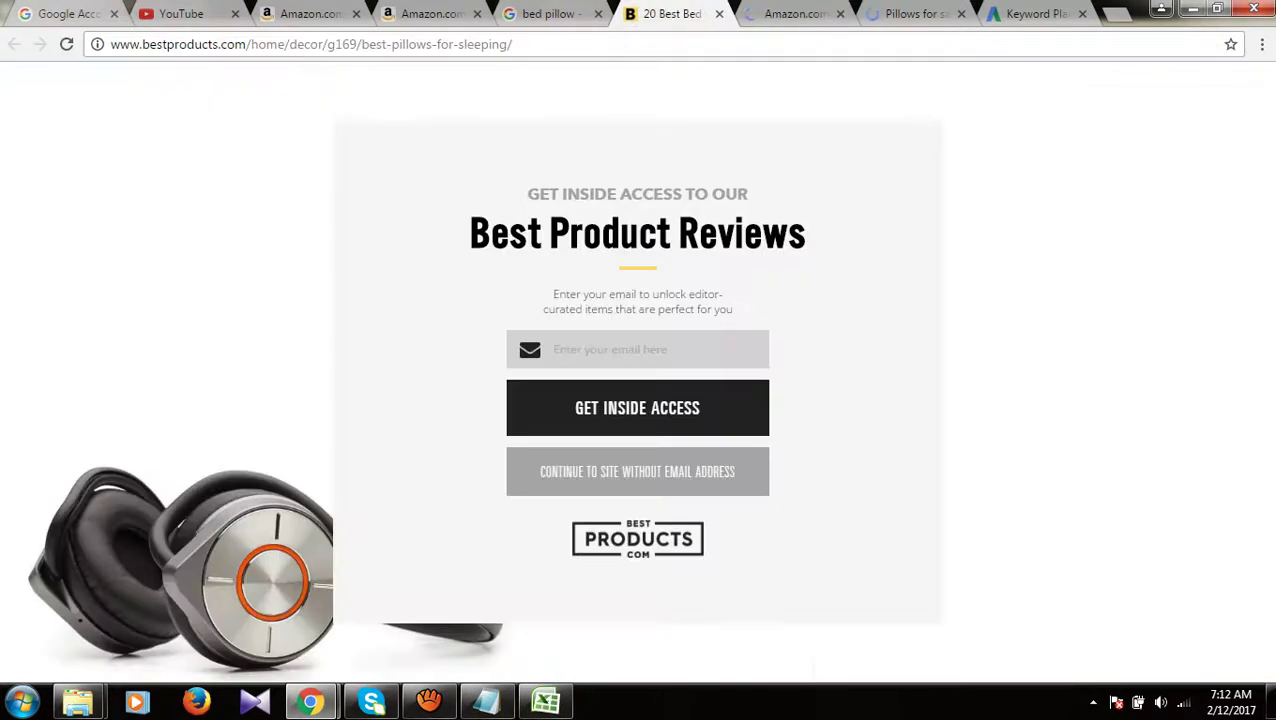
pyautogui.scroll(4, 638, 370)
pyautogui.scroll(5, 638, 370)
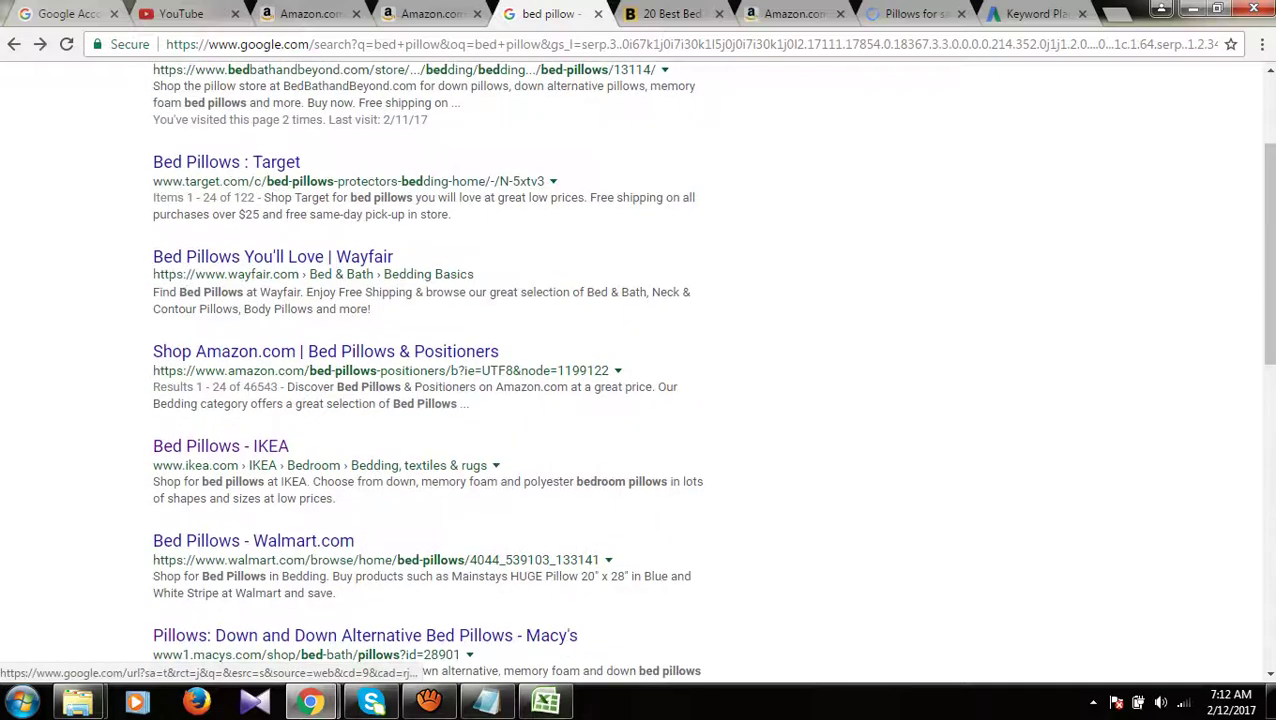
pyautogui.moveTo(152, 197); pyautogui.dragTo(329, 537)
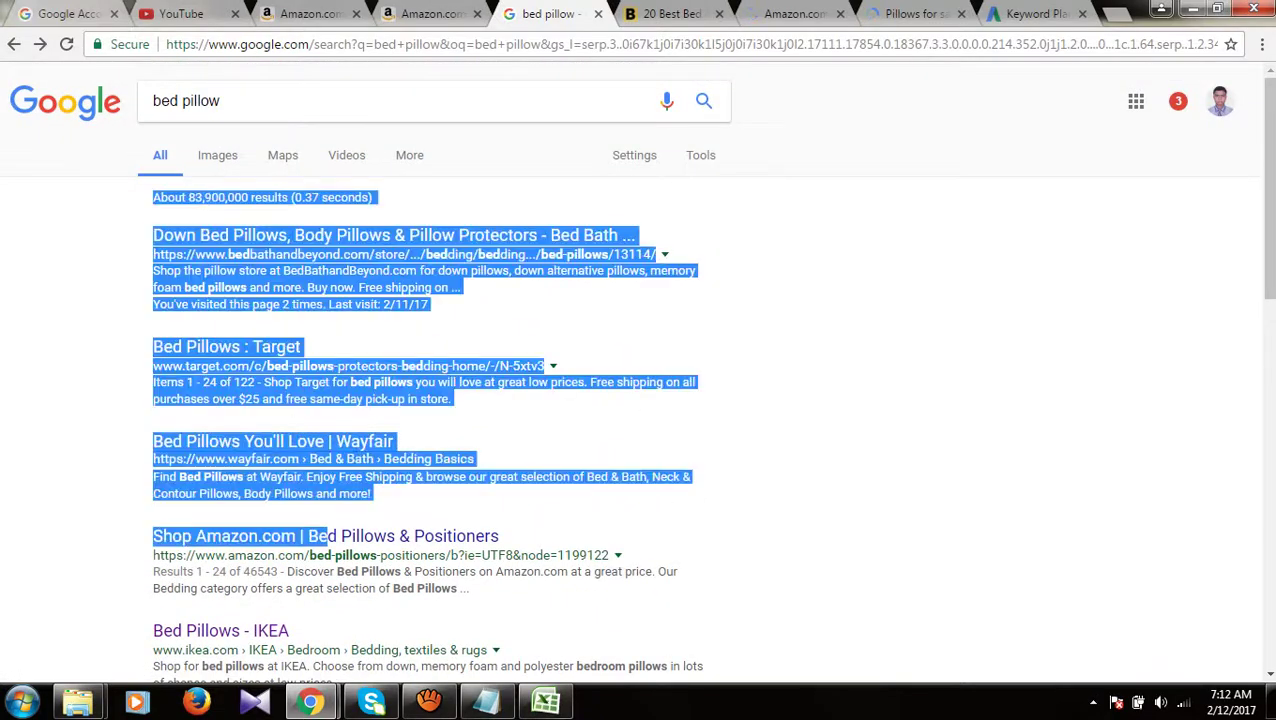
pyautogui.click(266, 325)
pyautogui.scroll(-4, 638, 370)
pyautogui.scroll(-4, 638, 370)
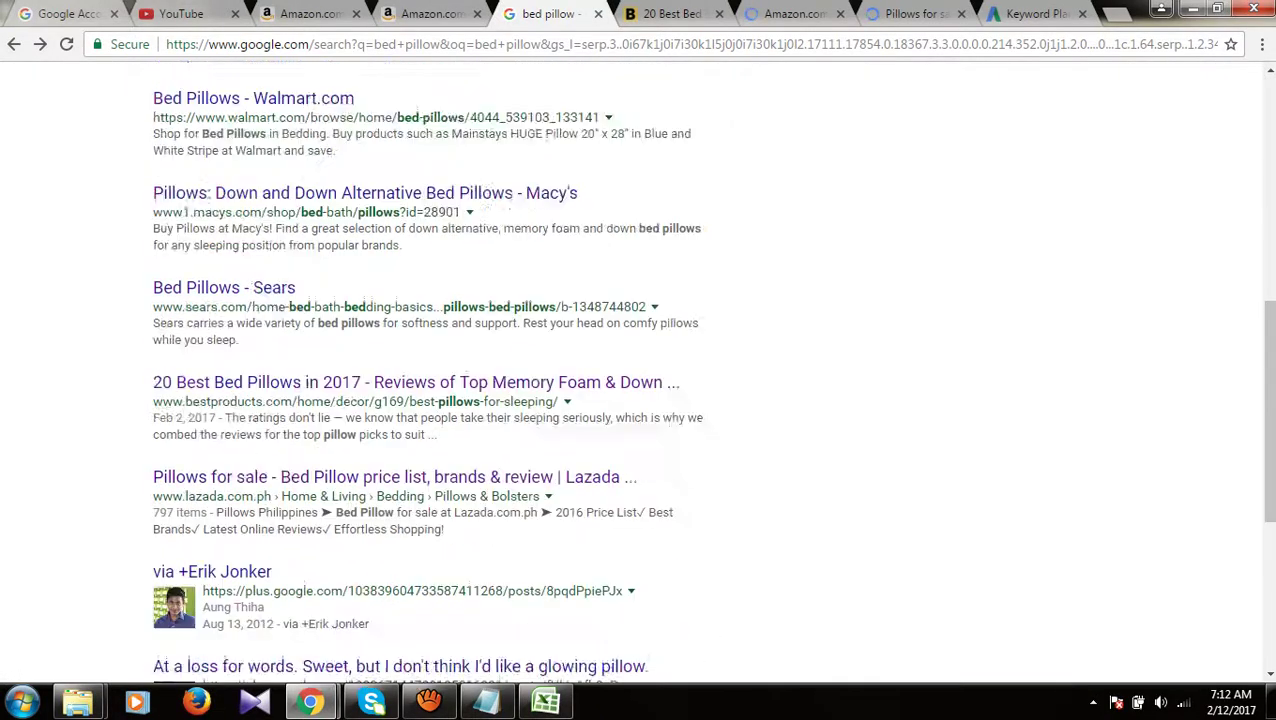
# Step: Reload the BestProducts bed pillow article and switch to the Lazada bed pillow page
pyautogui.hotkey('ctrl', 'Tab')
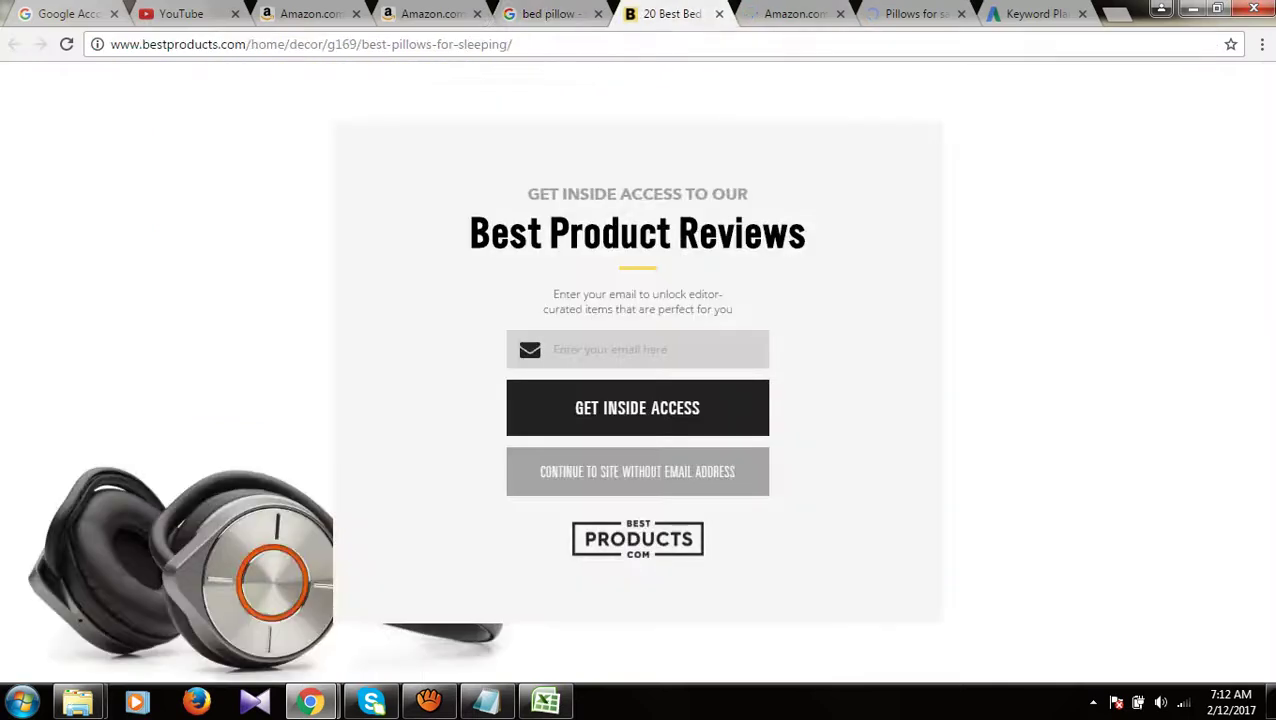
pyautogui.press('F5')
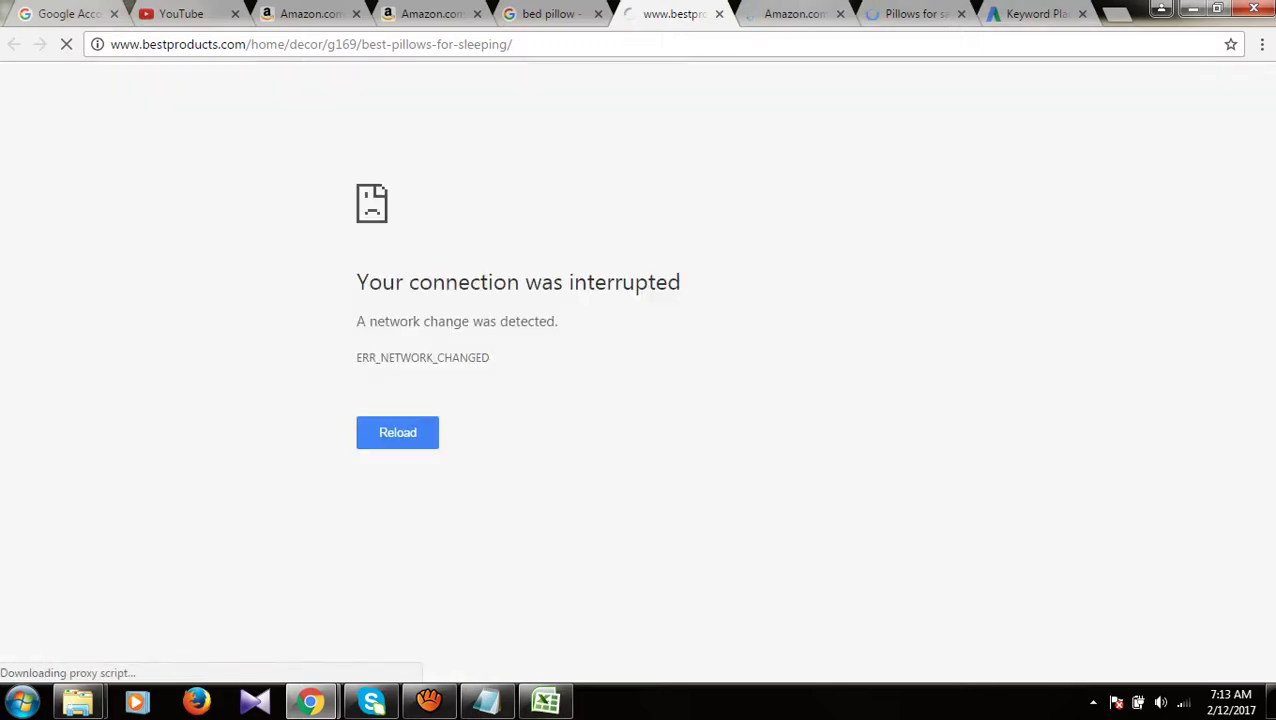
pyautogui.hotkey('ctrl', 'Tab')
pyautogui.hotkey('ctrl', 'shift', 'Tab')
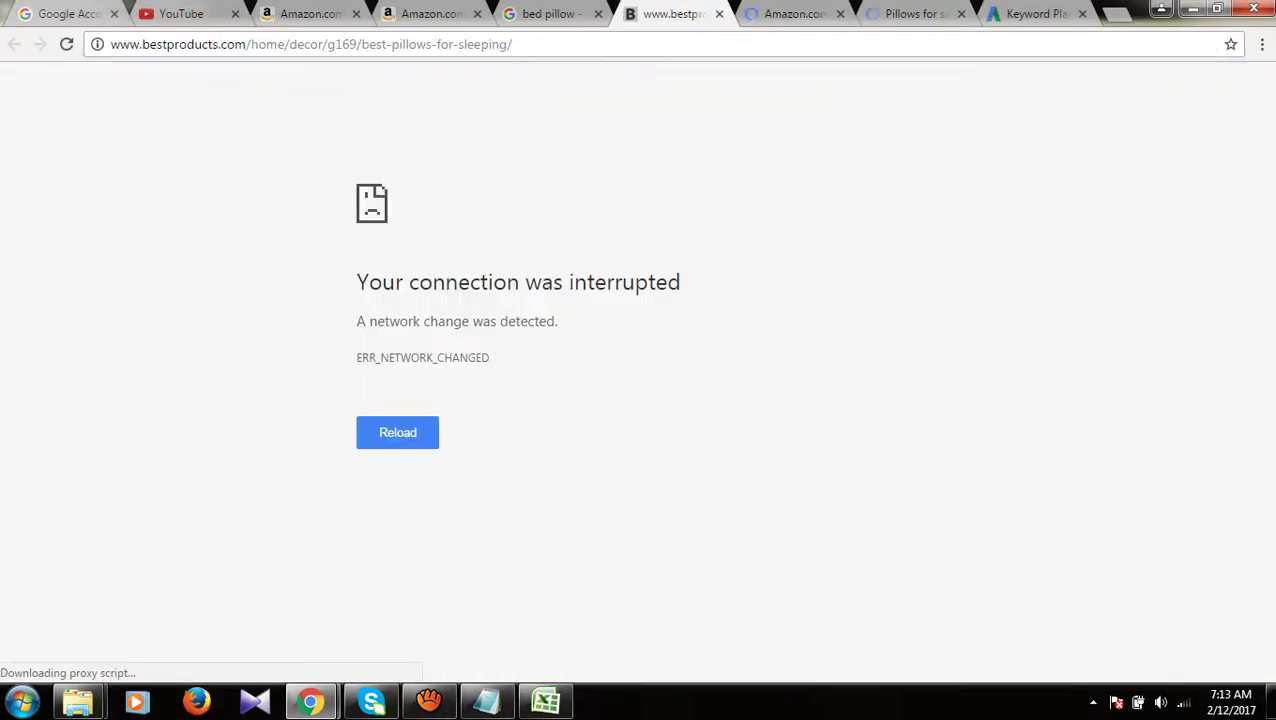
pyautogui.click(66, 44)
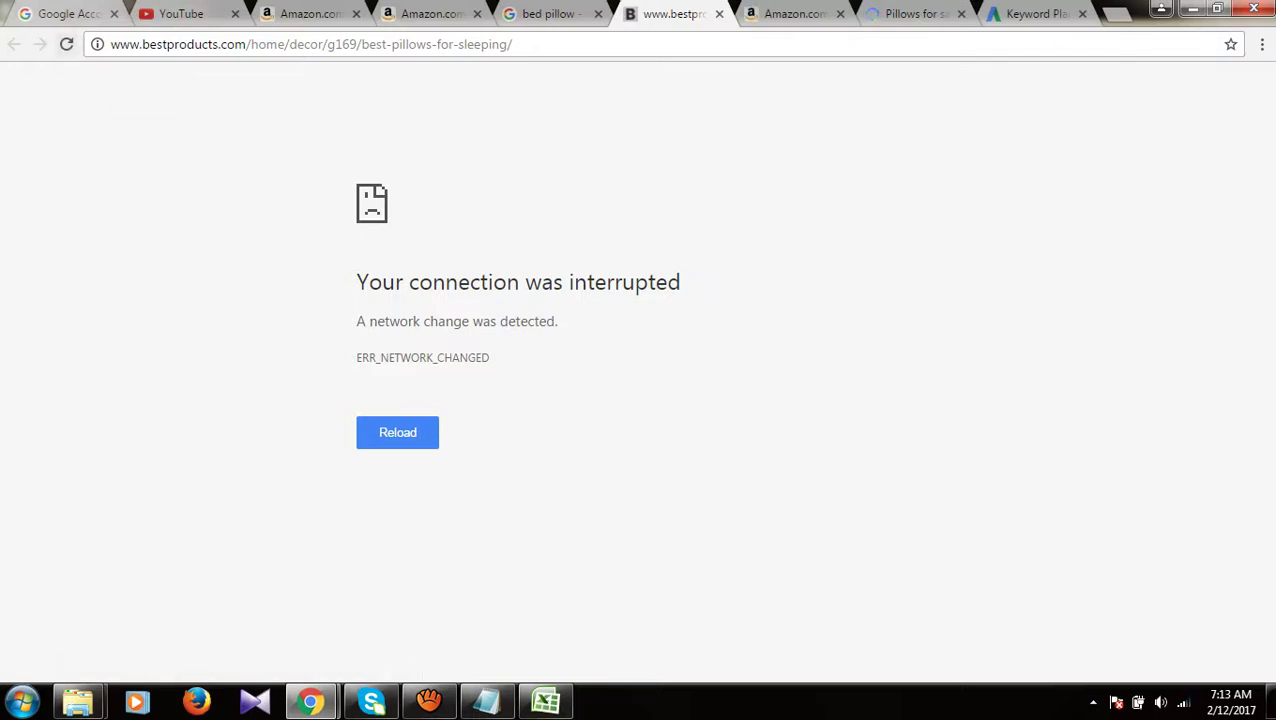
pyautogui.click(66, 44)
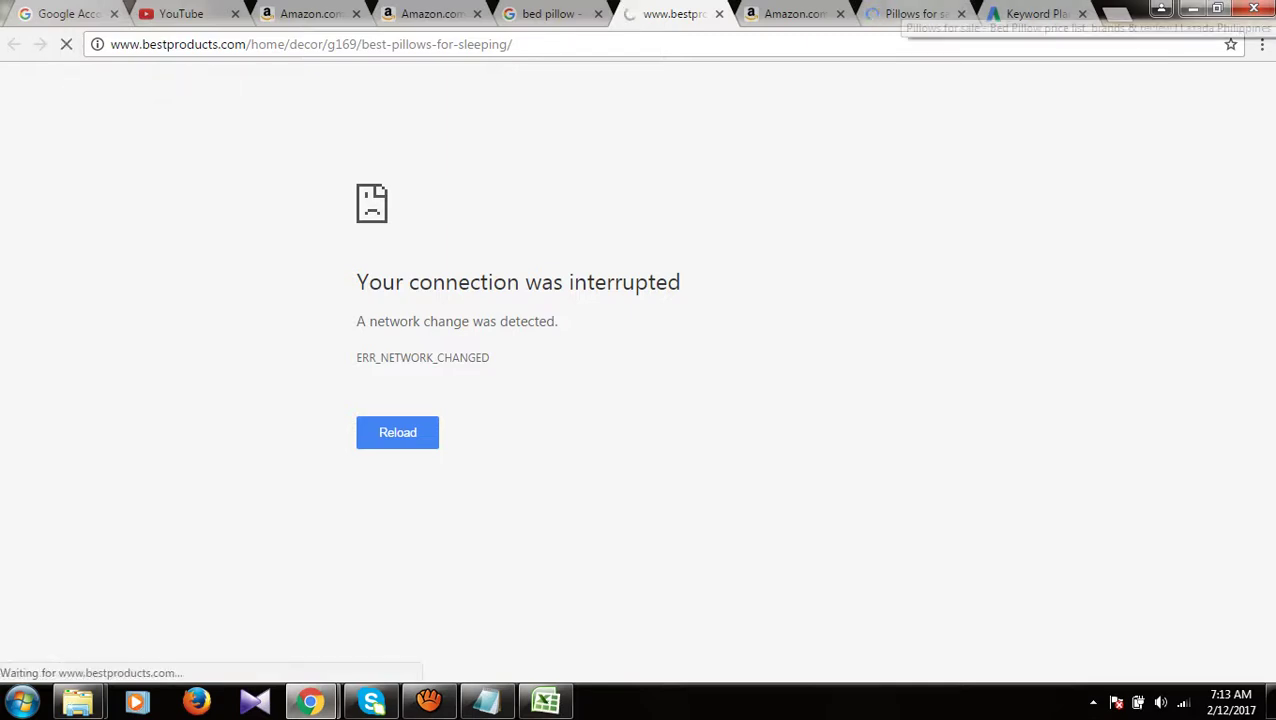
pyautogui.click(908, 13)
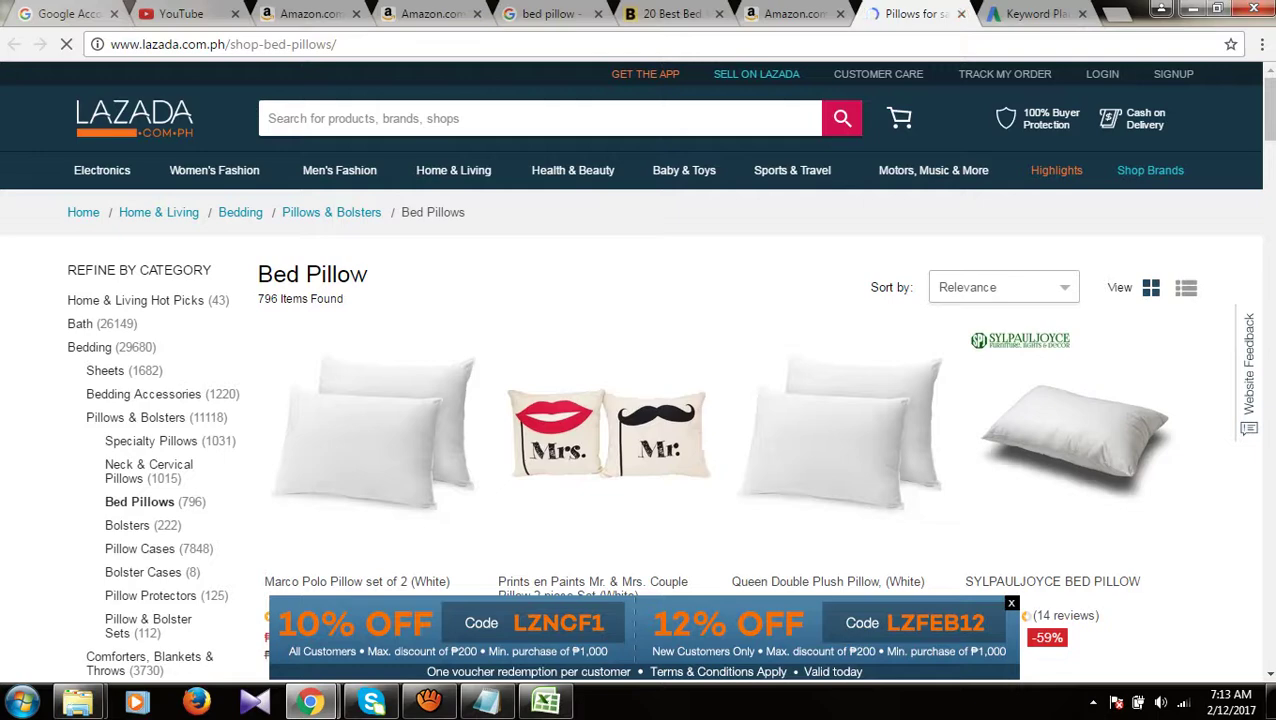
# Step: Examine the first pillow picks in the BestProducts article and check the linked Coop Home Goods listing on Amazon
pyautogui.click(672, 13)
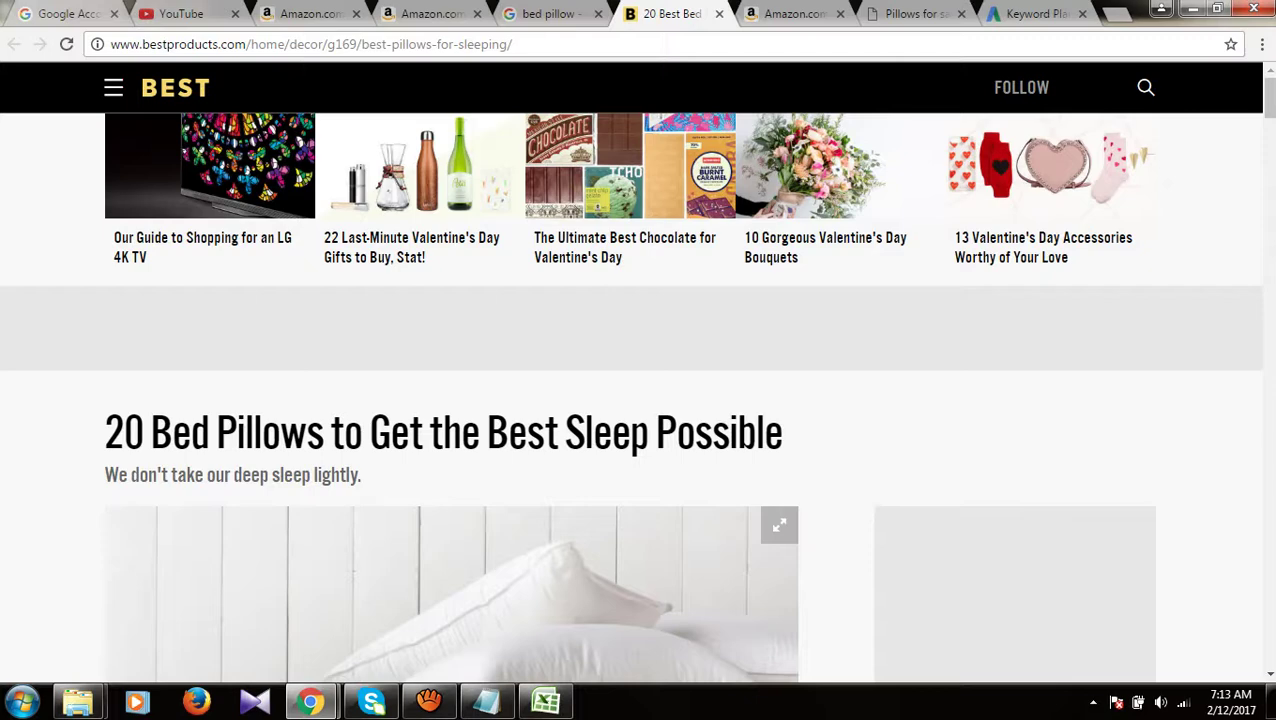
pyautogui.scroll(-5, 630, 397)
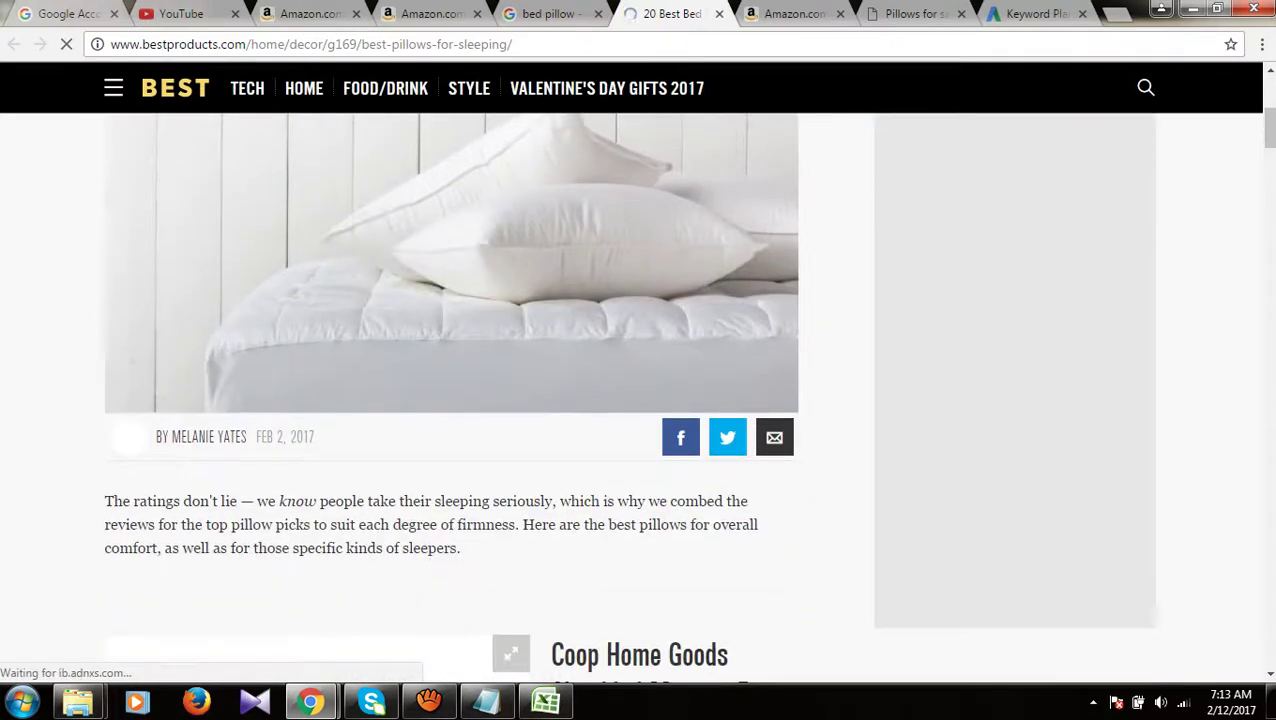
pyautogui.scroll(-5, 640, 400)
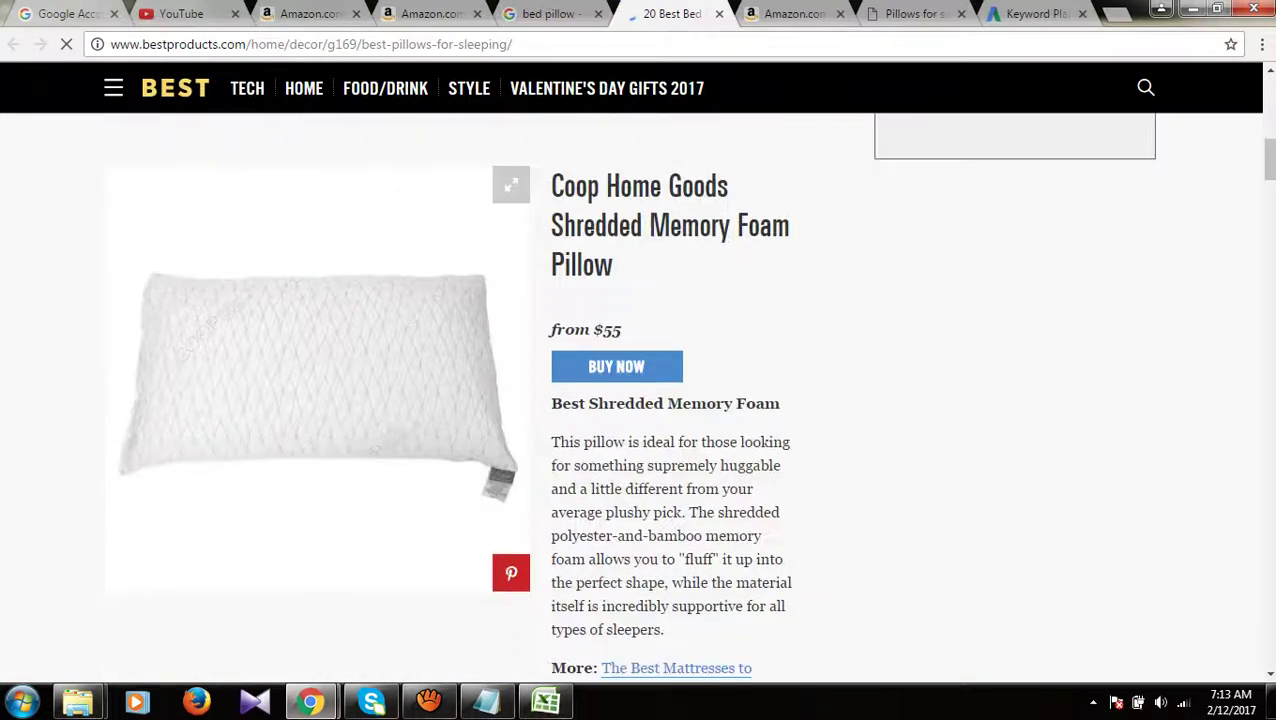
pyautogui.scroll(-4, 640, 400)
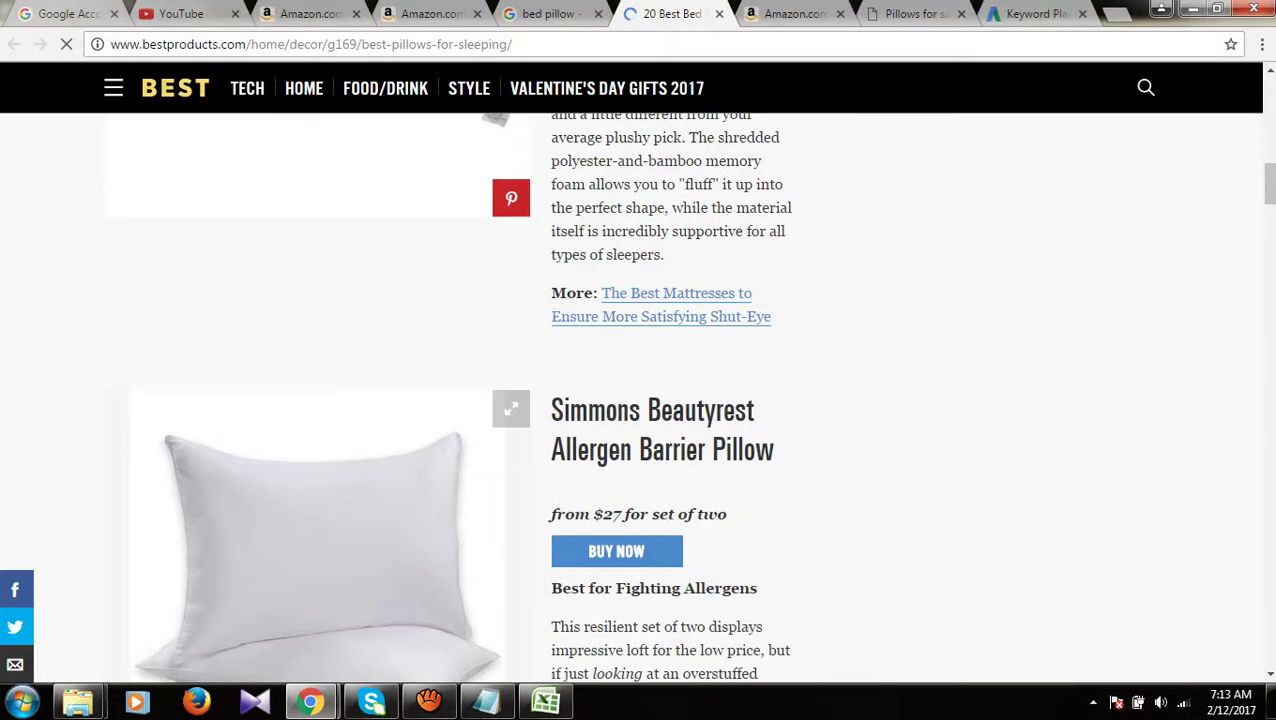
pyautogui.scroll(-2, 616, 363)
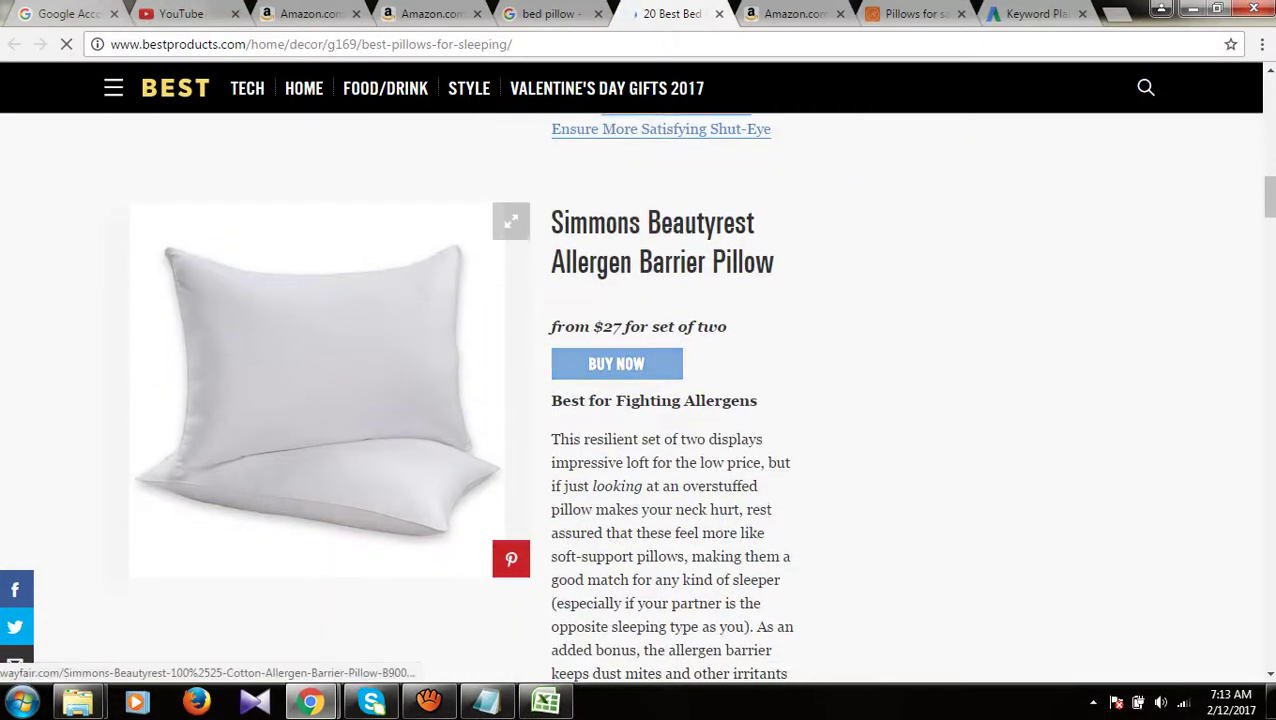
pyautogui.click(800, 14)
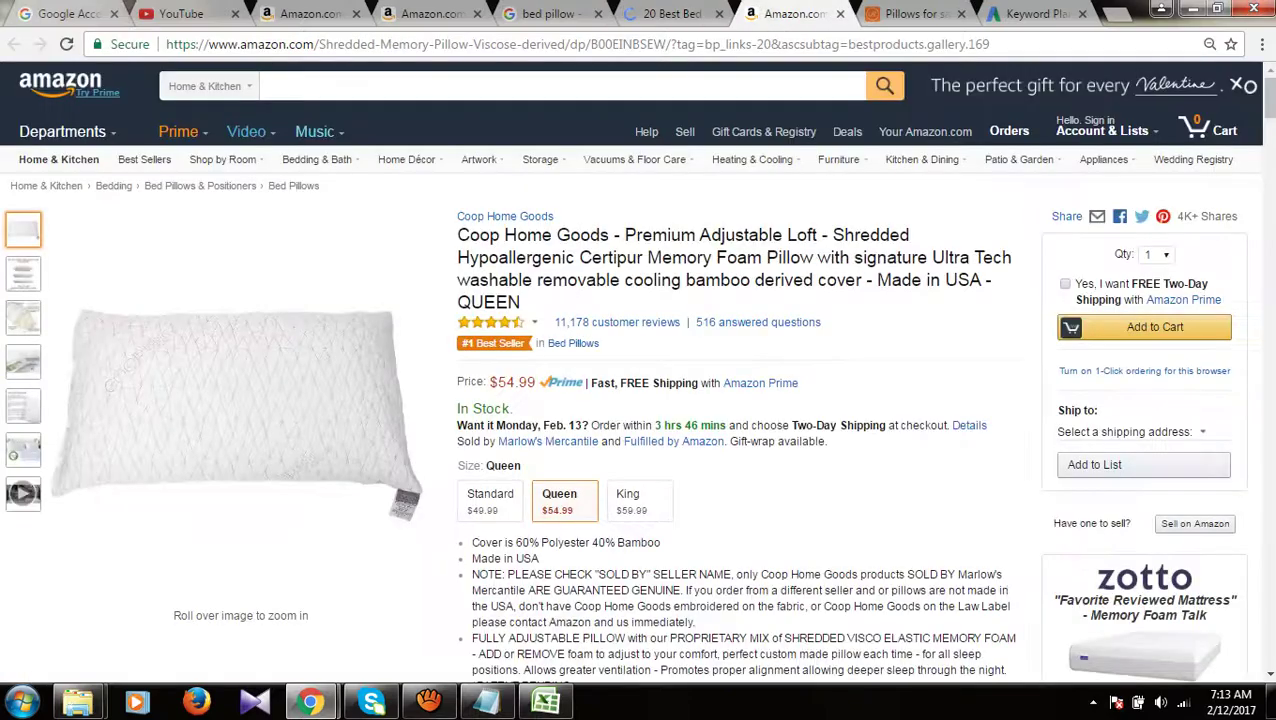
pyautogui.hotkey('ctrl', 'shift', 'Tab')
# Step: Look over the BestProducts article again, from its headline to the Coop Home Goods pillow review
pyautogui.scroll(15, 630, 400)
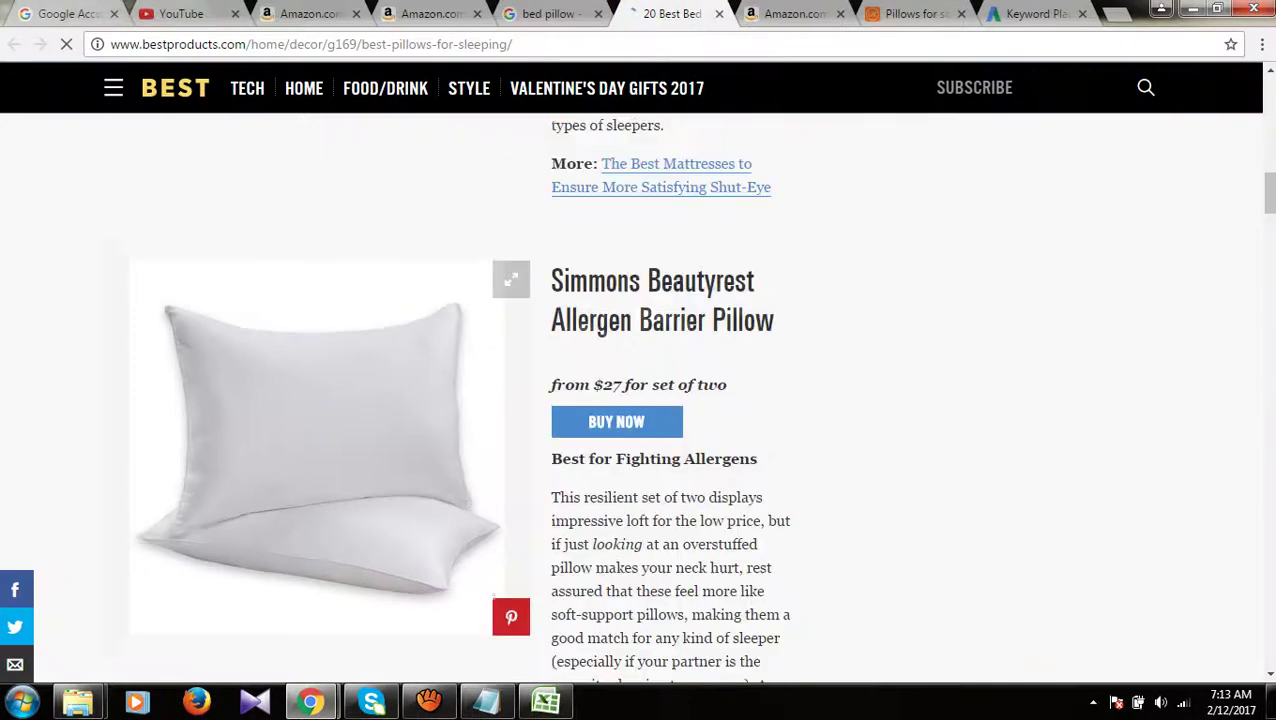
pyautogui.scroll(2, 630, 397)
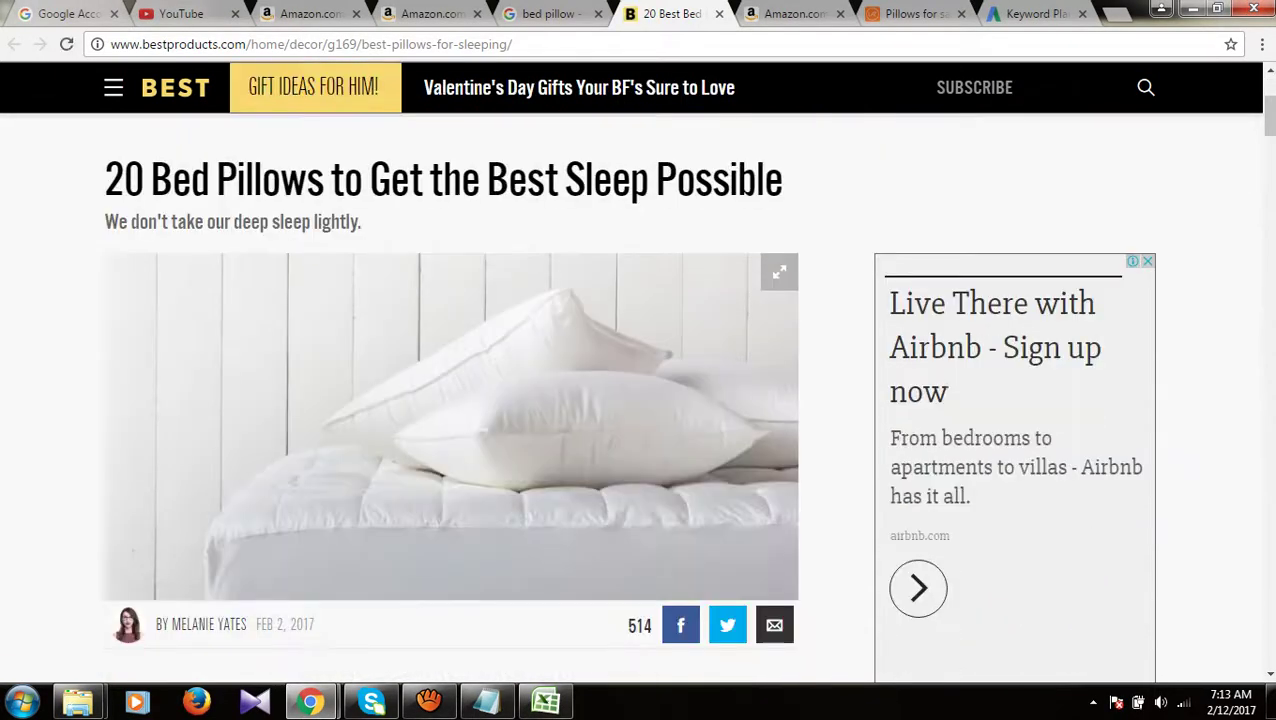
pyautogui.scroll(-4, 630, 400)
pyautogui.scroll(-3, 630, 400)
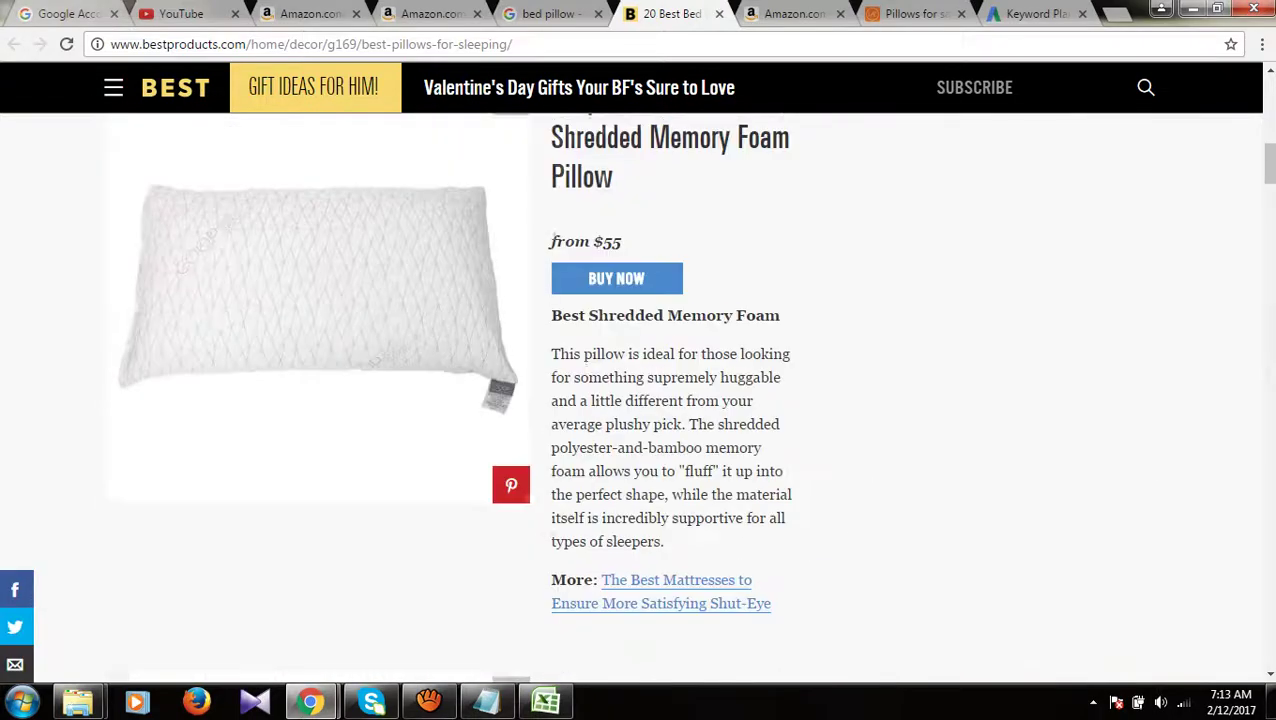
pyautogui.scroll(9, 630, 400)
pyautogui.scroll(1, 630, 400)
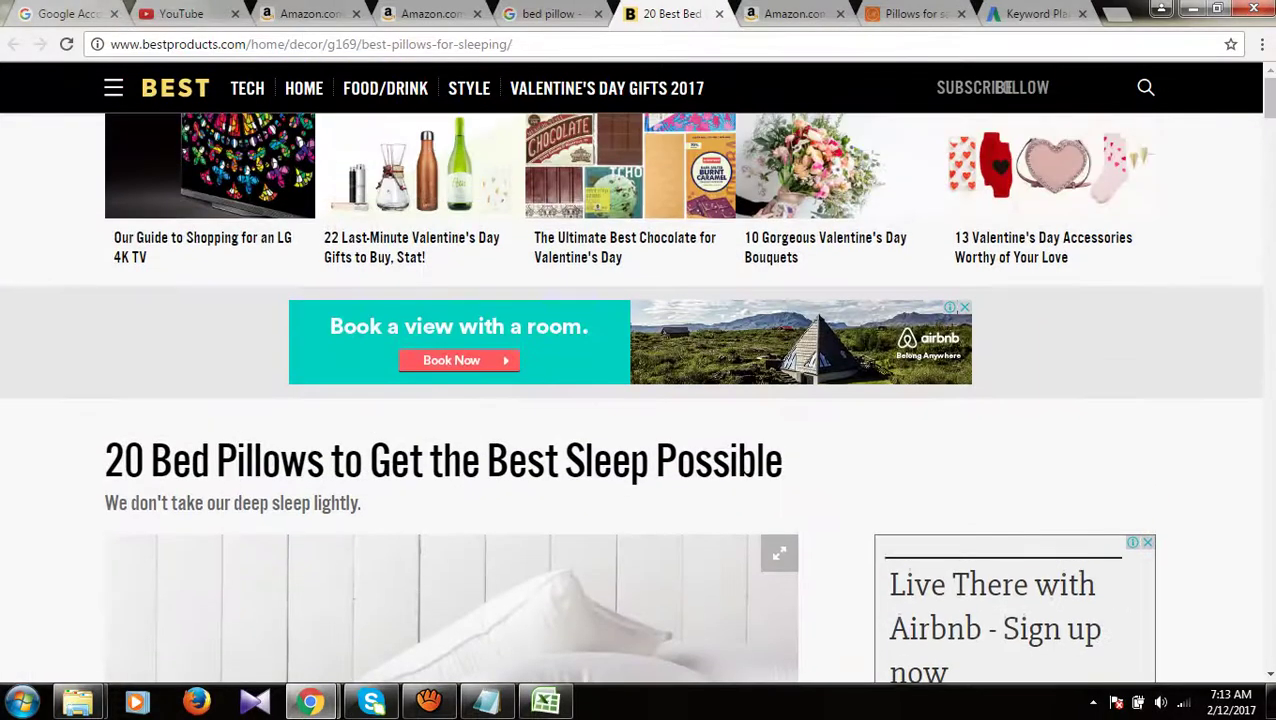
# Step: Switch to the Keyword Planner workbook in Excel and review the pillow keyword ideas in the Keyword column, highlighting "throw pillows" through "memory foam pillow"
pyautogui.hotkey('ctrl', 'shift', 'Tab')
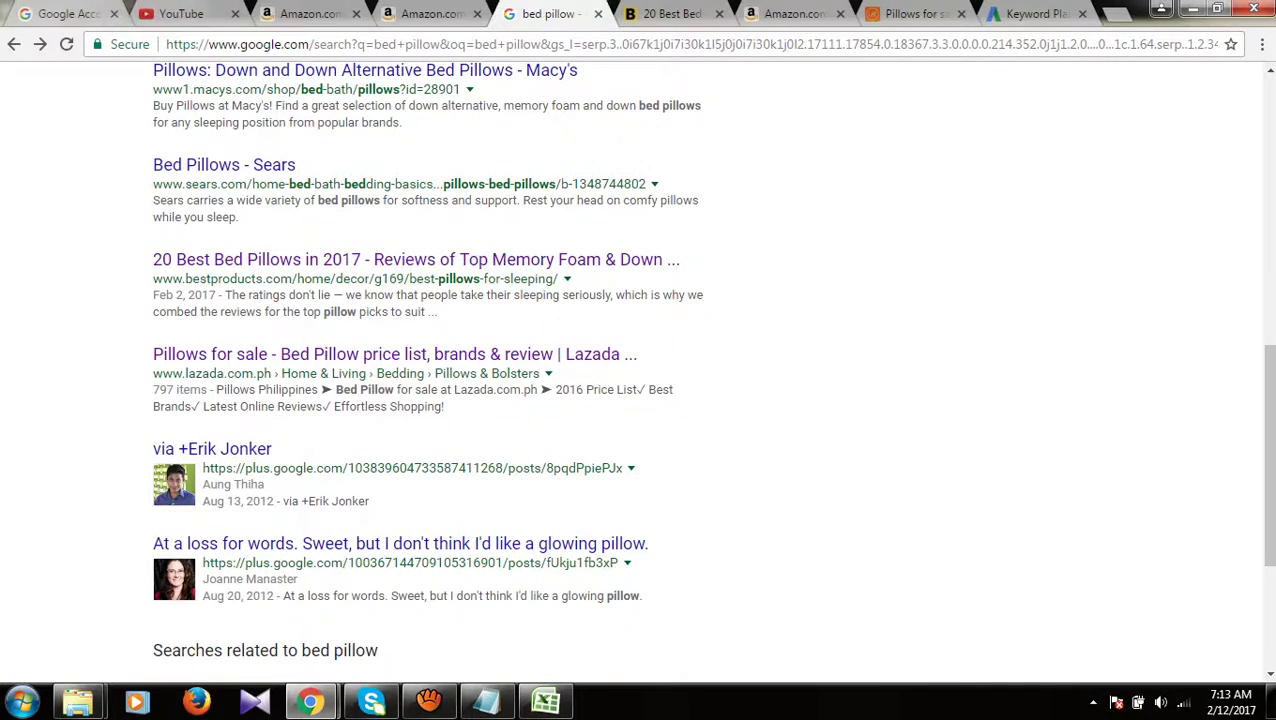
pyautogui.click(545, 700)
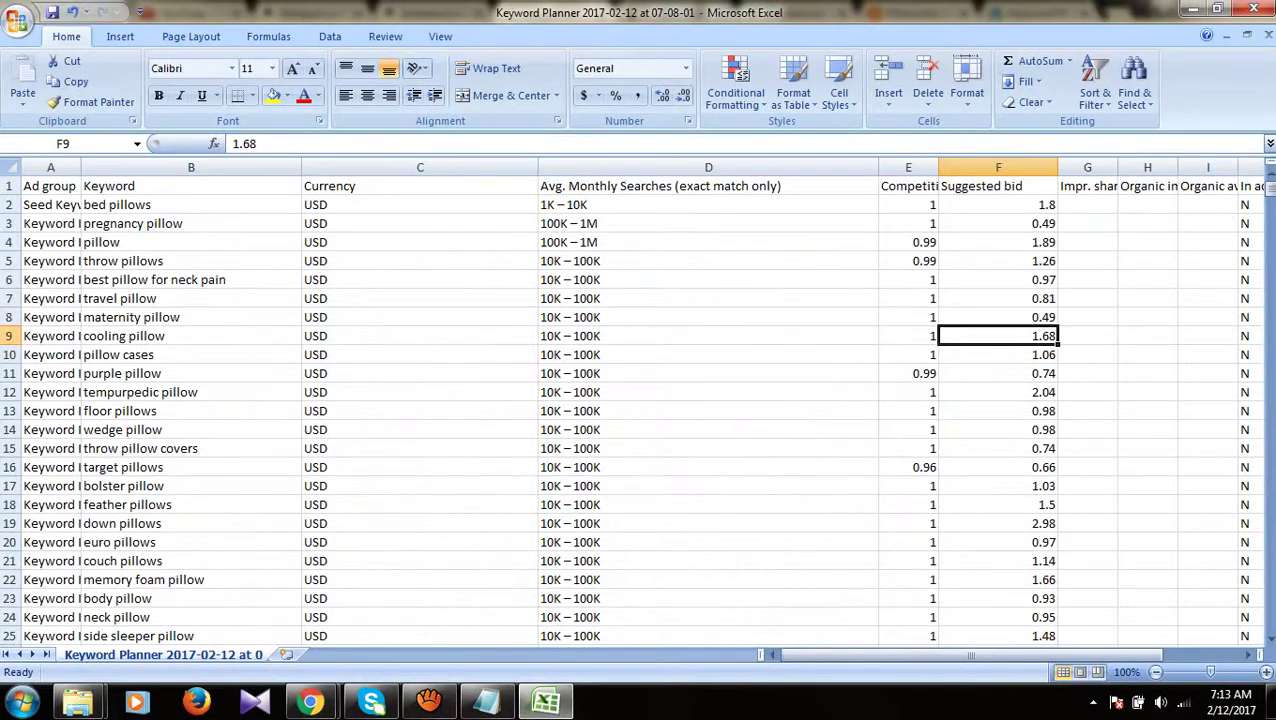
pyautogui.moveTo(190, 242); pyautogui.dragTo(190, 486)
pyautogui.click(190, 317)
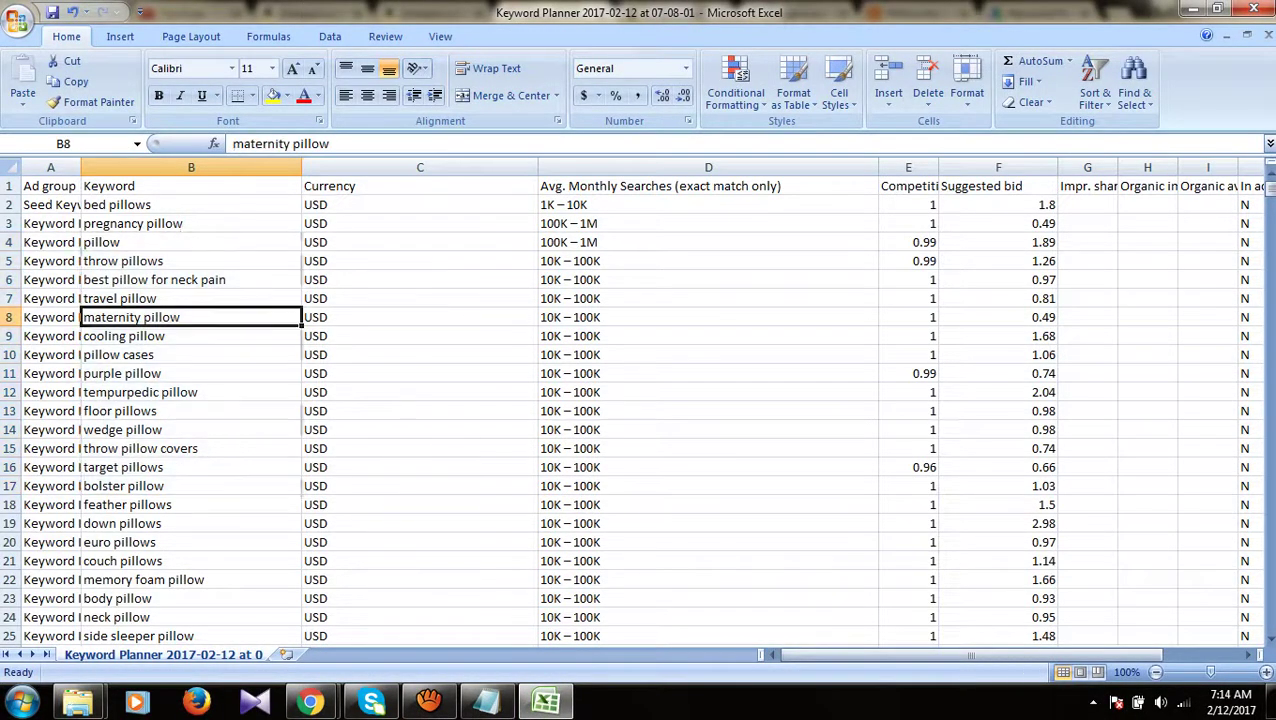
pyautogui.click(190, 336)
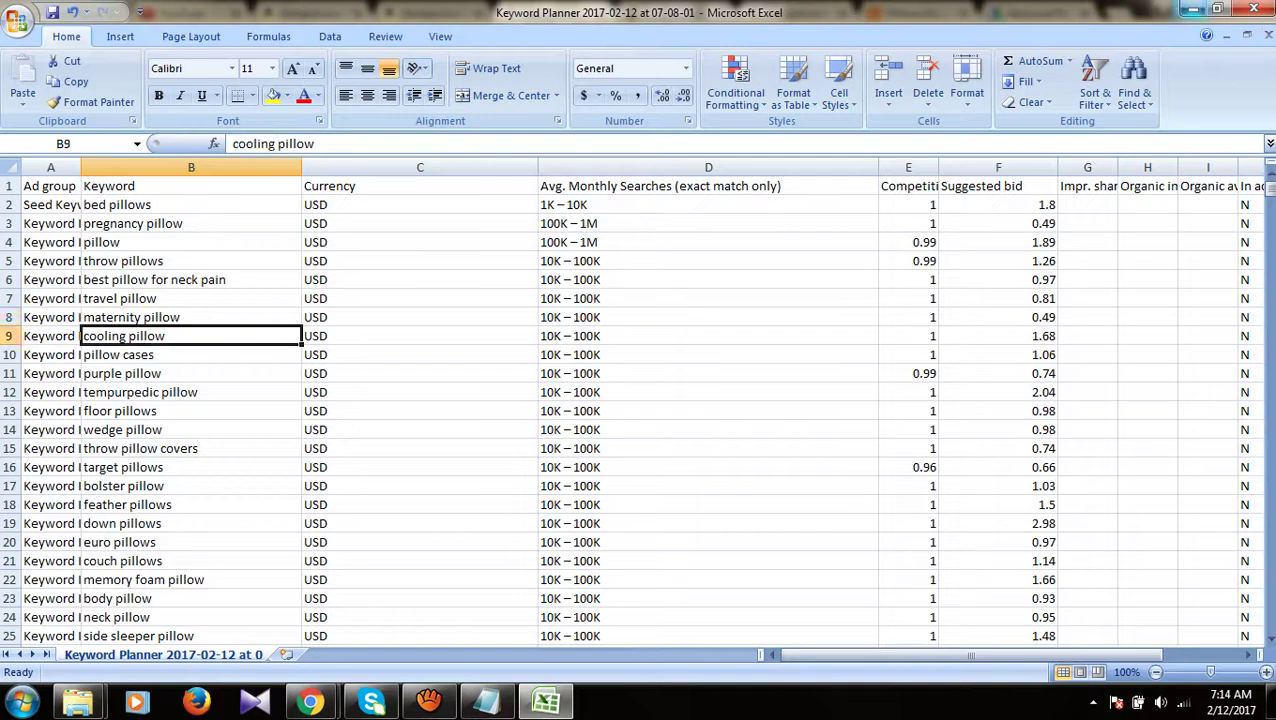
pyautogui.click(1191, 9)
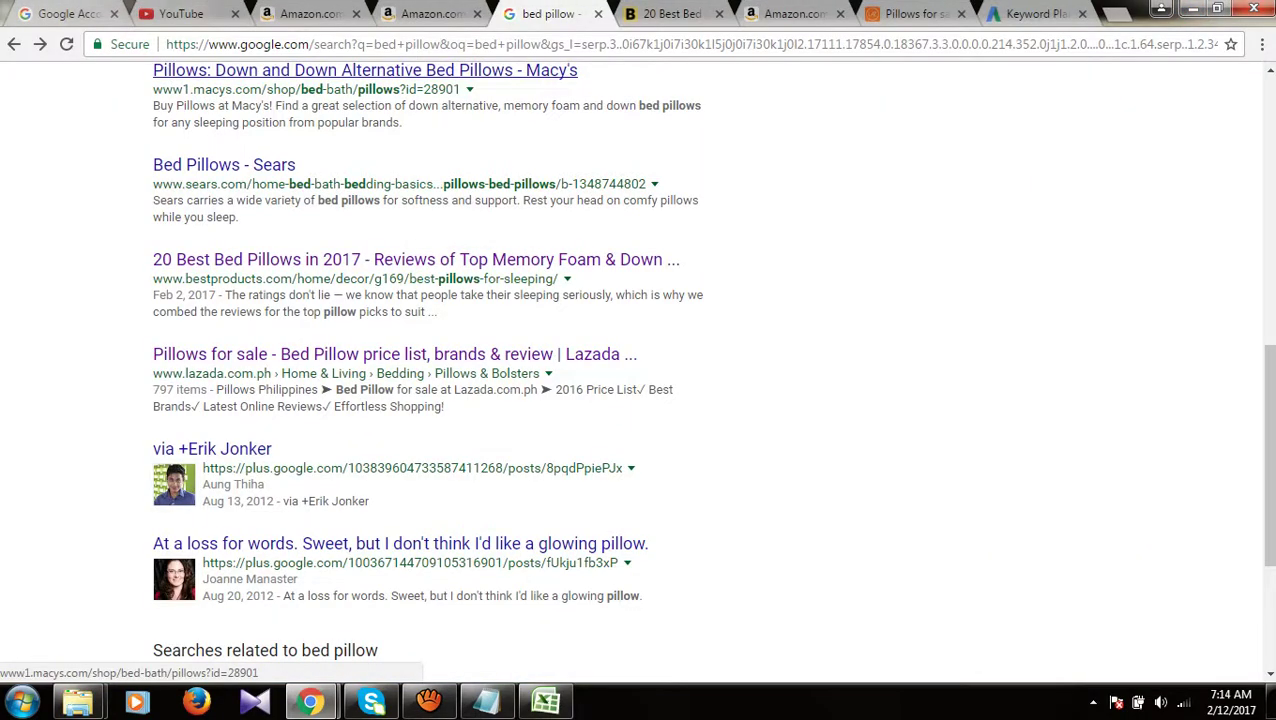
pyautogui.click(545, 702)
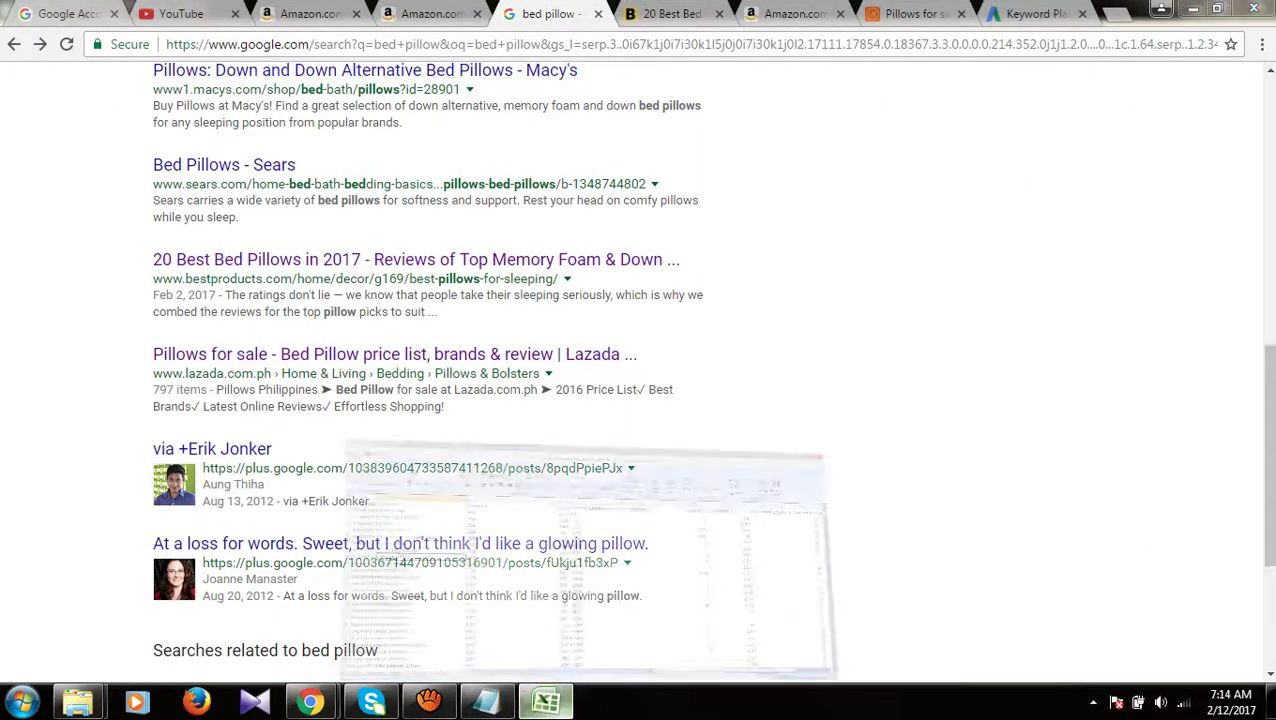
pyautogui.moveTo(150, 261); pyautogui.dragTo(150, 580)
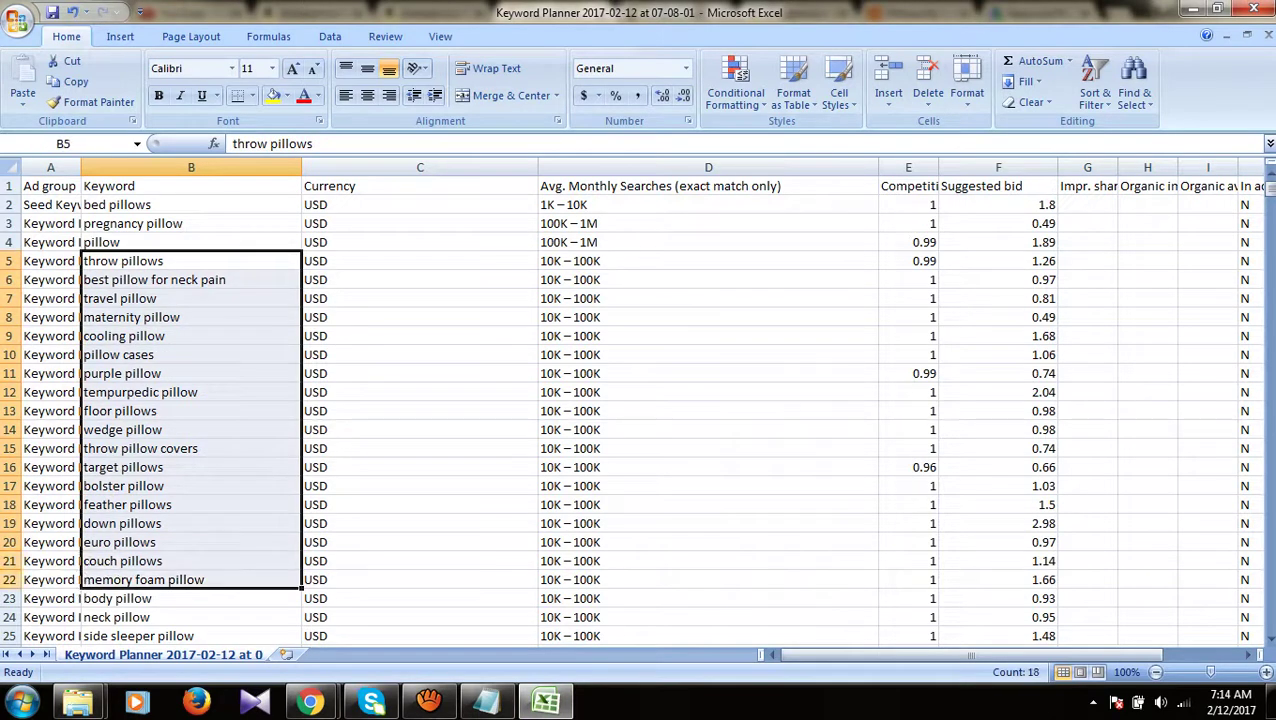
pyautogui.click(150, 373)
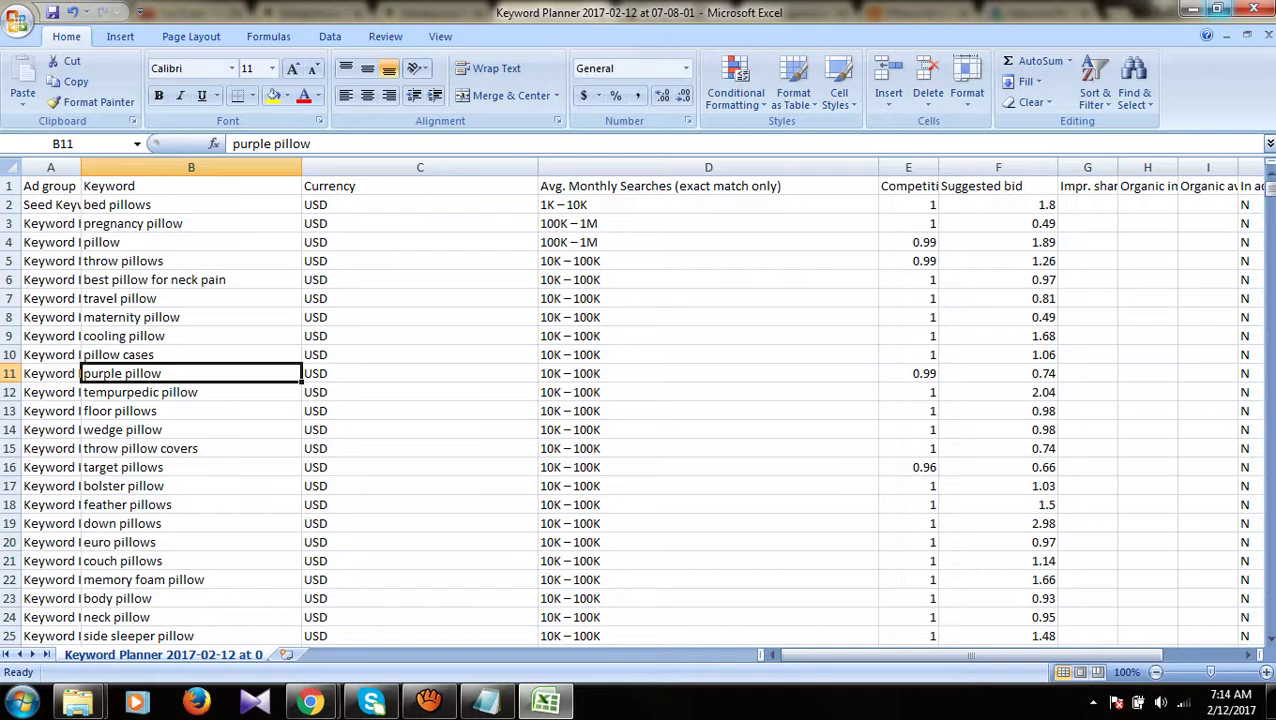
pyautogui.click(1192, 9)
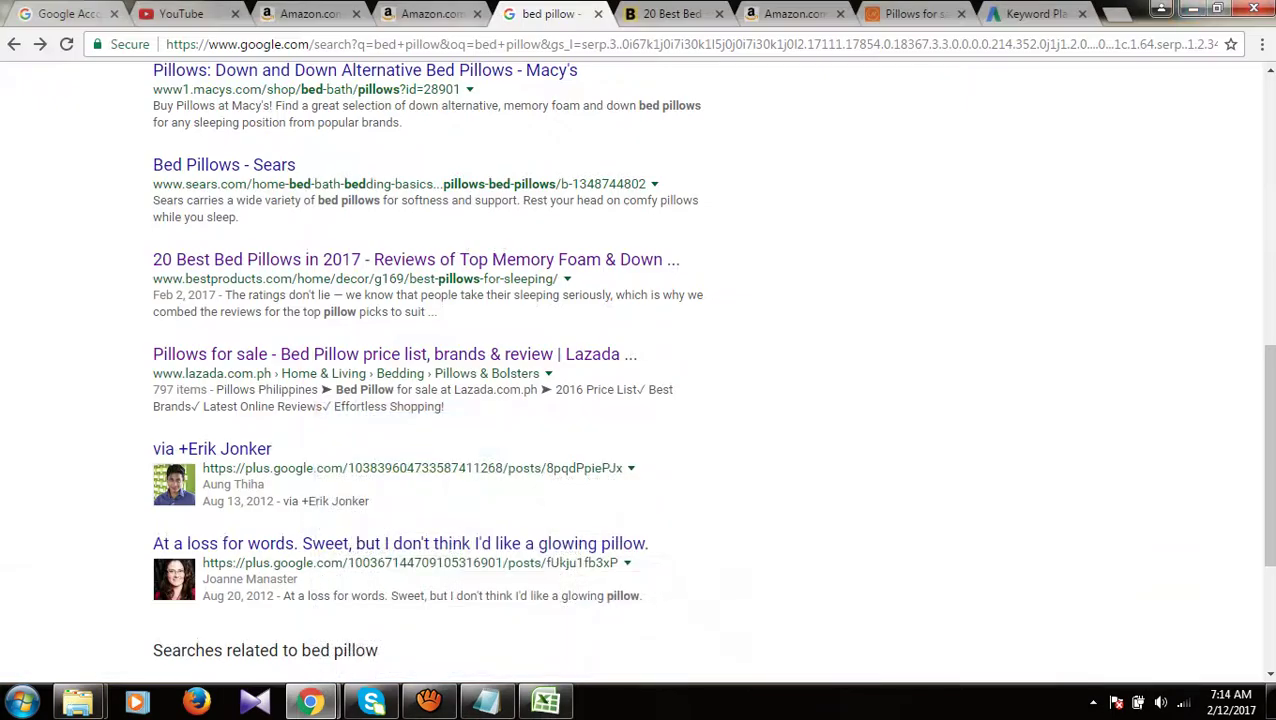
# Step: Review the first page of Google results for "bed pillow", from the top stores to the related searches
pyautogui.scroll(10, 640, 370)
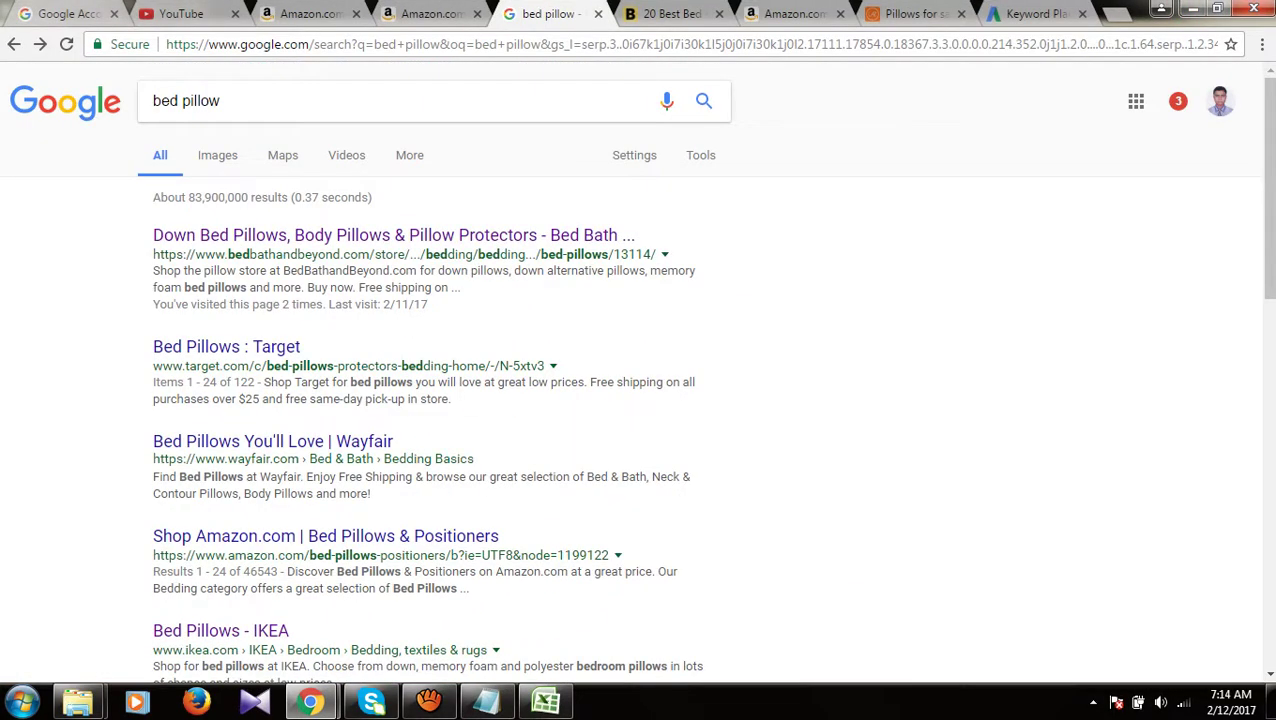
pyautogui.click(219, 101)
pyautogui.press('Escape')
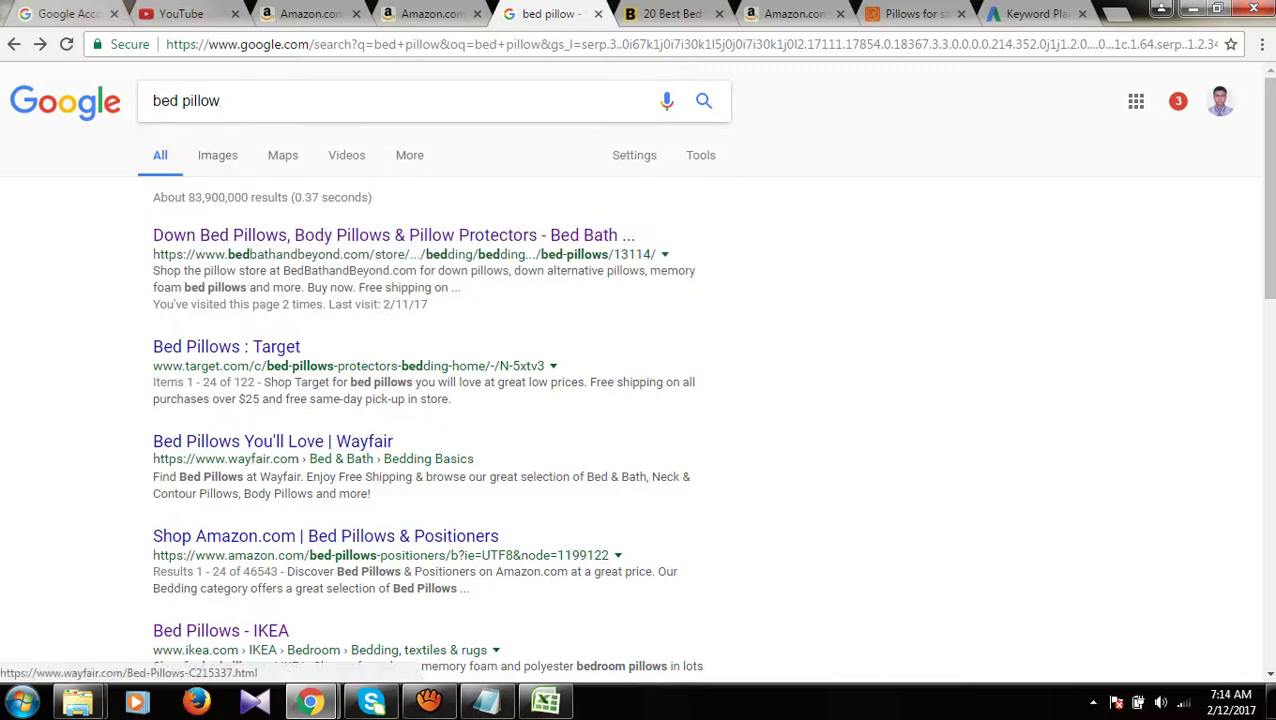
pyautogui.scroll(-3, 640, 380)
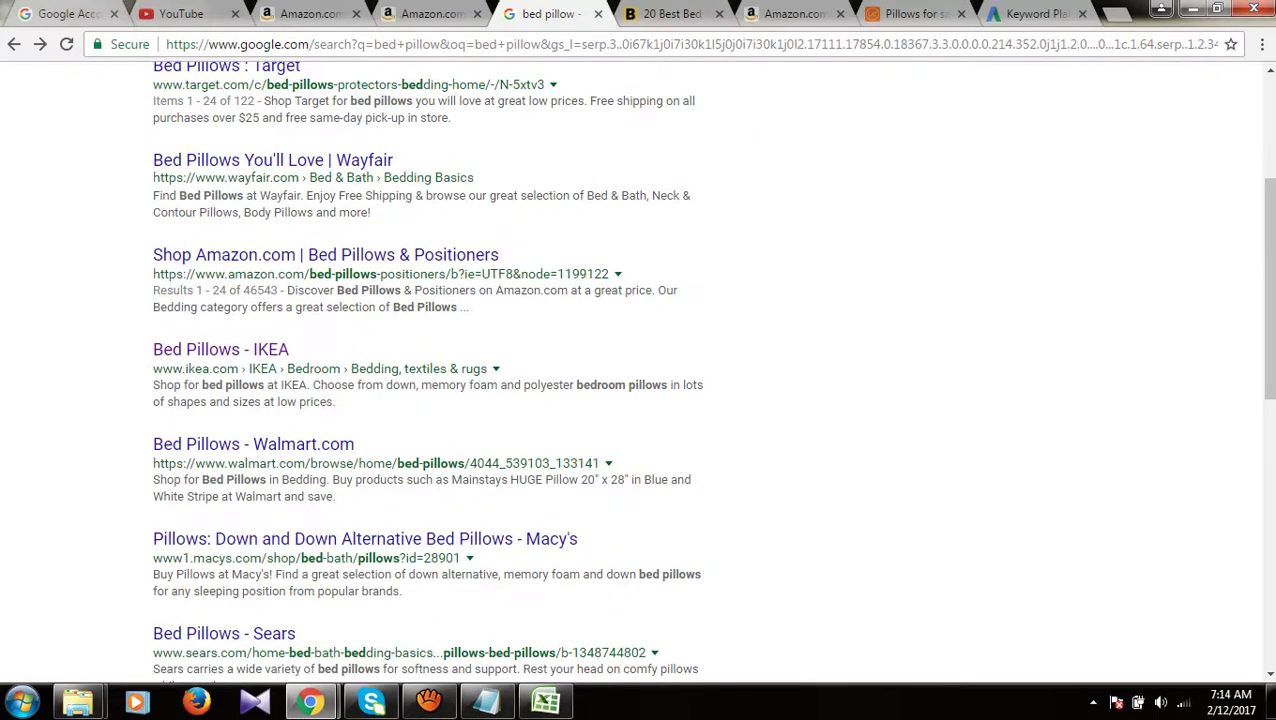
pyautogui.scroll(-6, 400, 356)
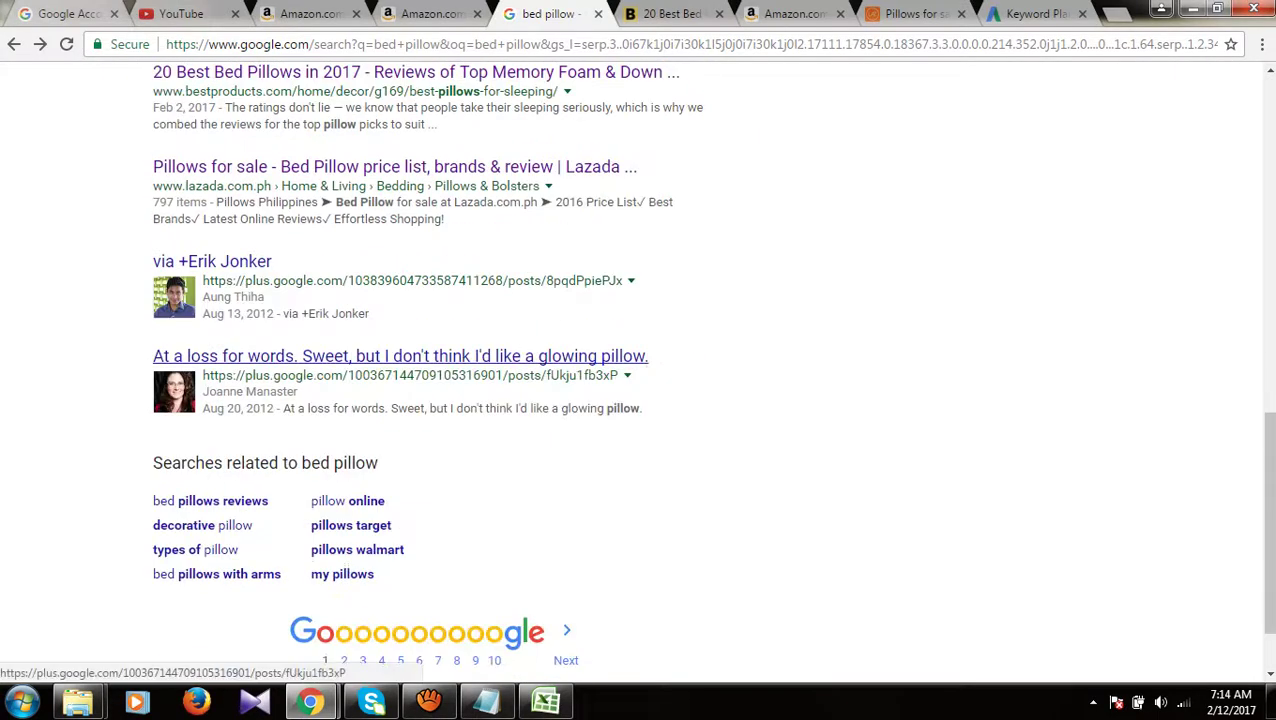
pyautogui.scroll(10, 400, 356)
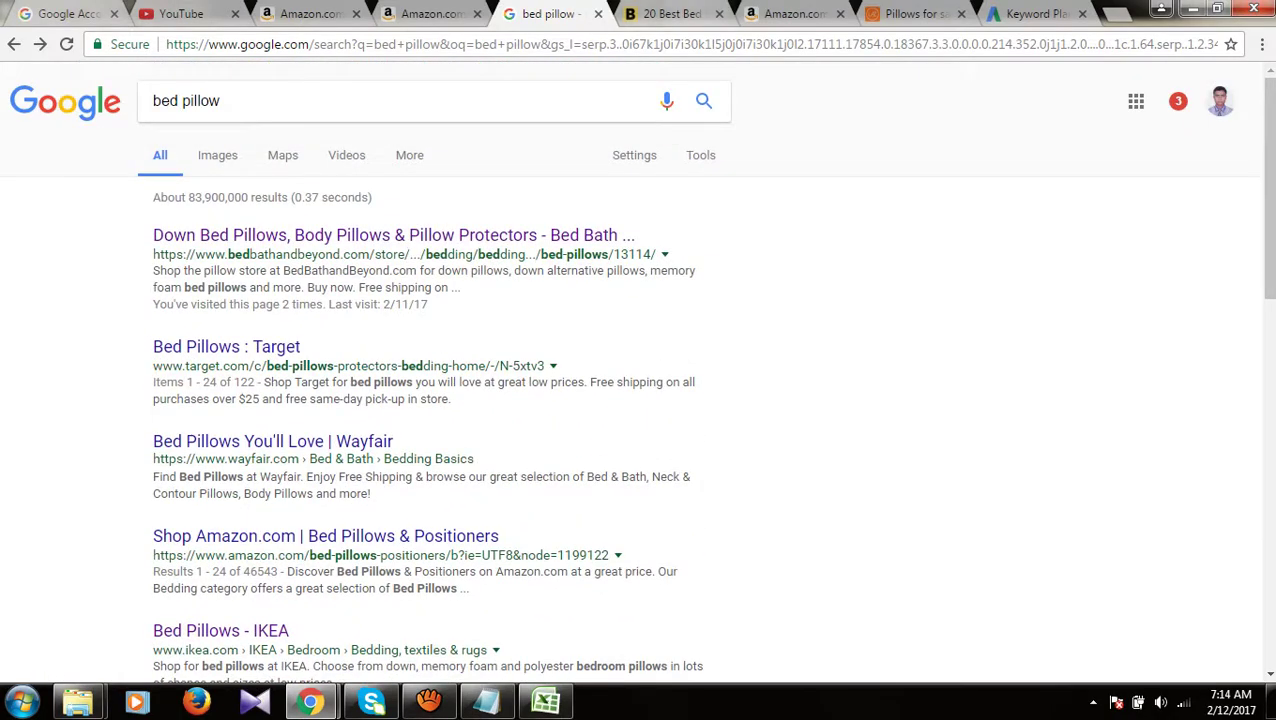
# Step: Select the web address of the BestProducts article and open a new blank workbook in Excel
pyautogui.hotkey('ctrl', 'Tab')
pyautogui.click(510, 44)
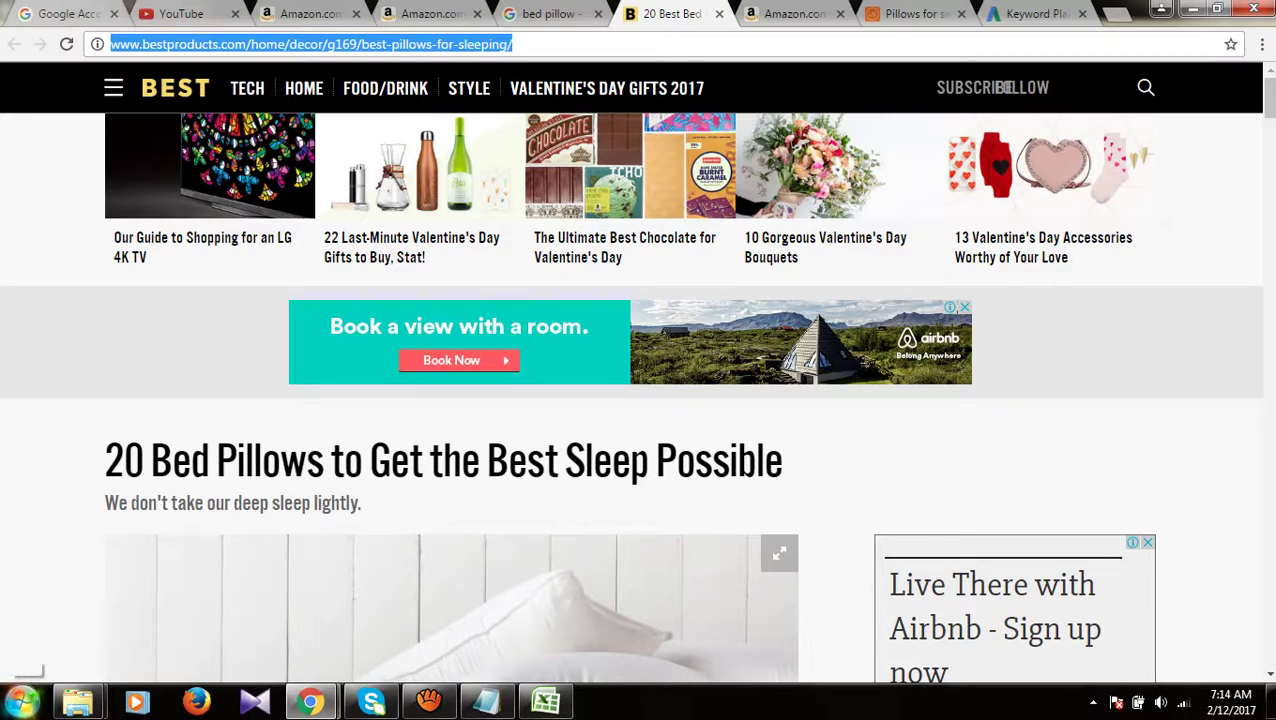
pyautogui.click(22, 701)
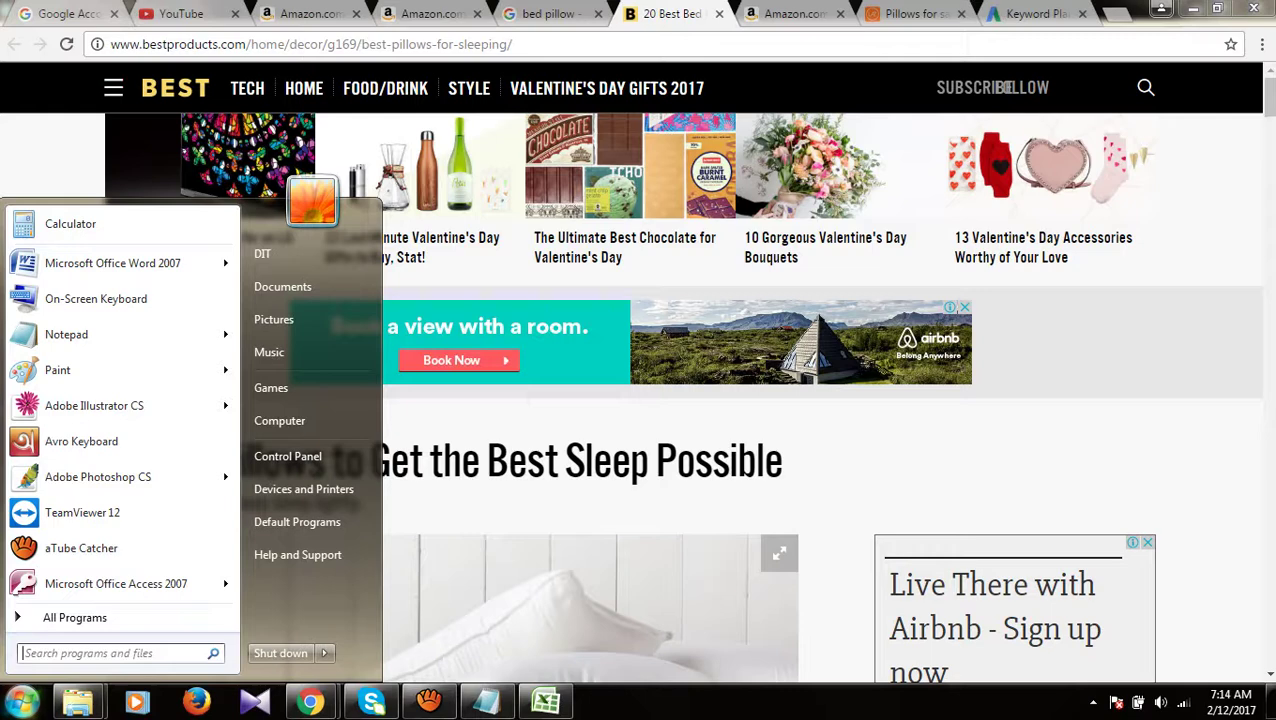
pyautogui.write('excel')
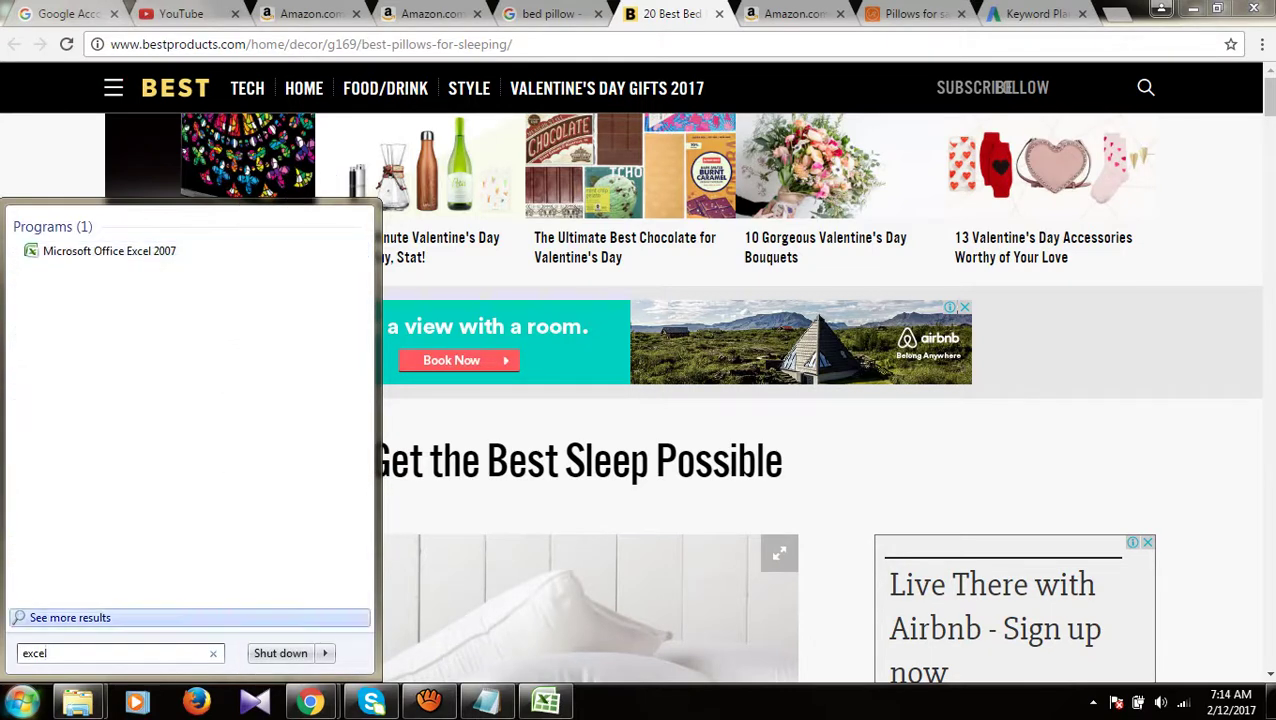
pyautogui.click(116, 251)
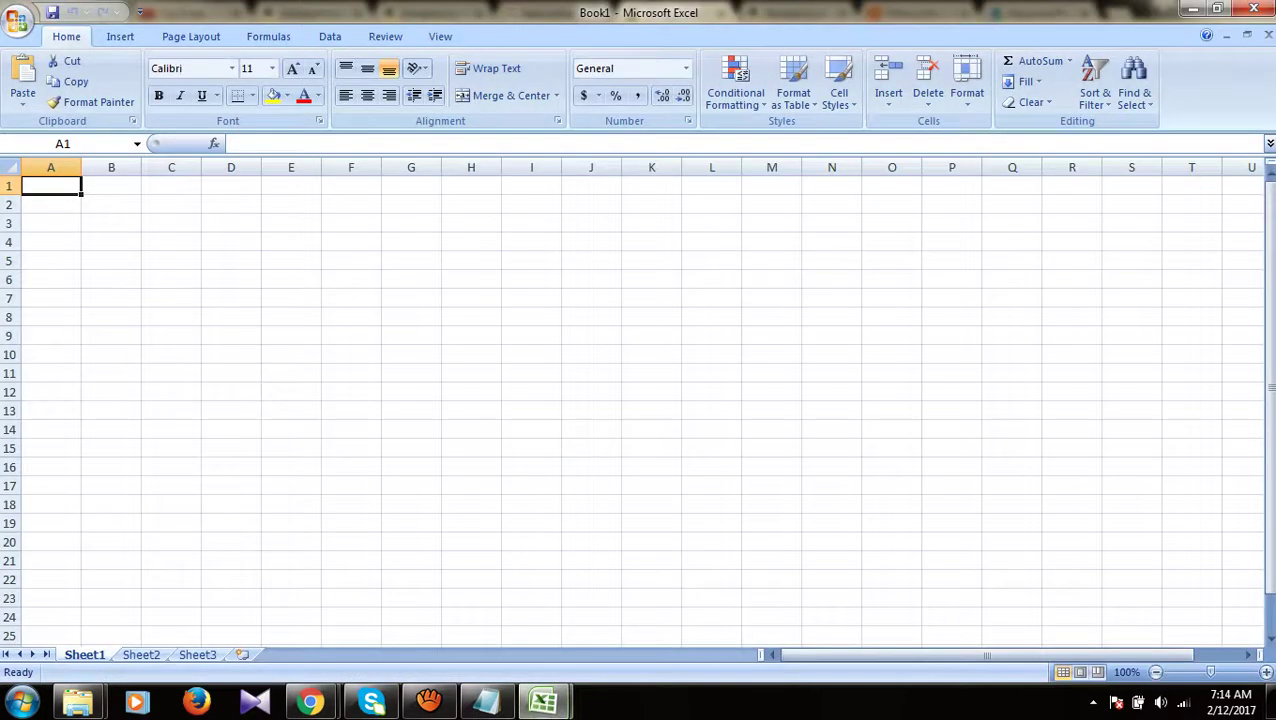
# Step: Enter the column headings "link" in A1 and "page rank" in B1
pyautogui.write('link')
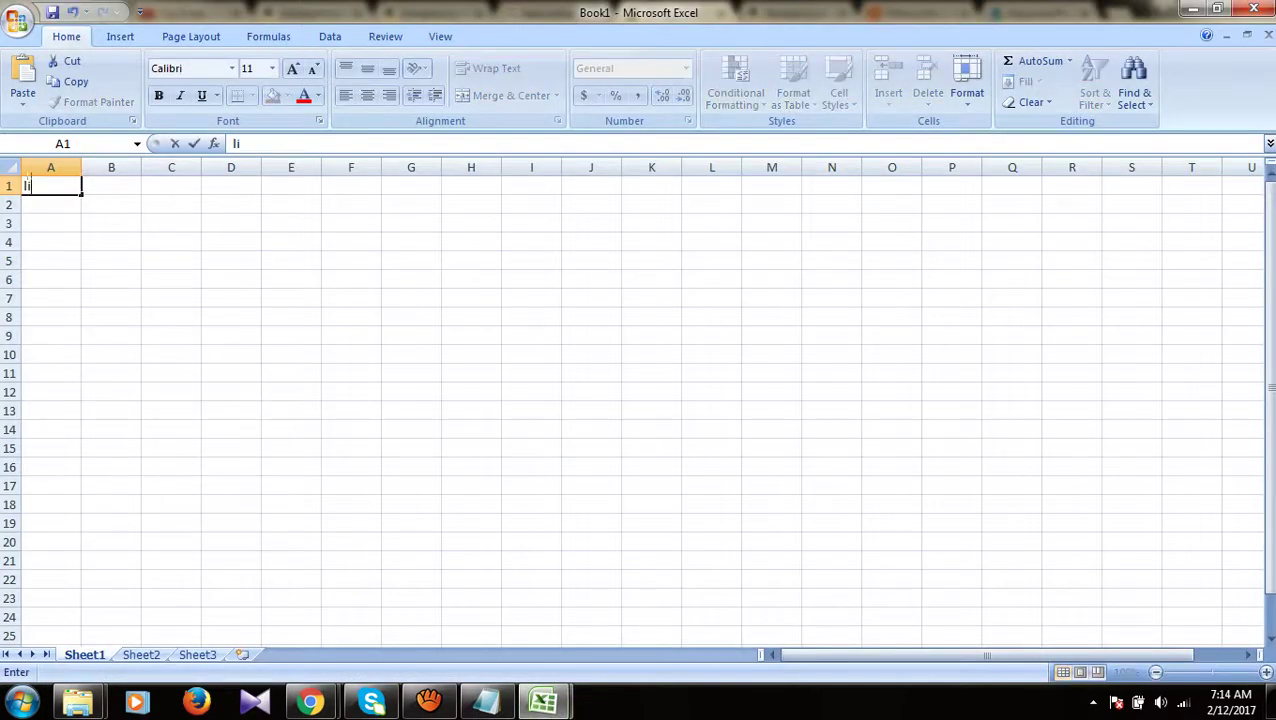
pyautogui.press('Tab')
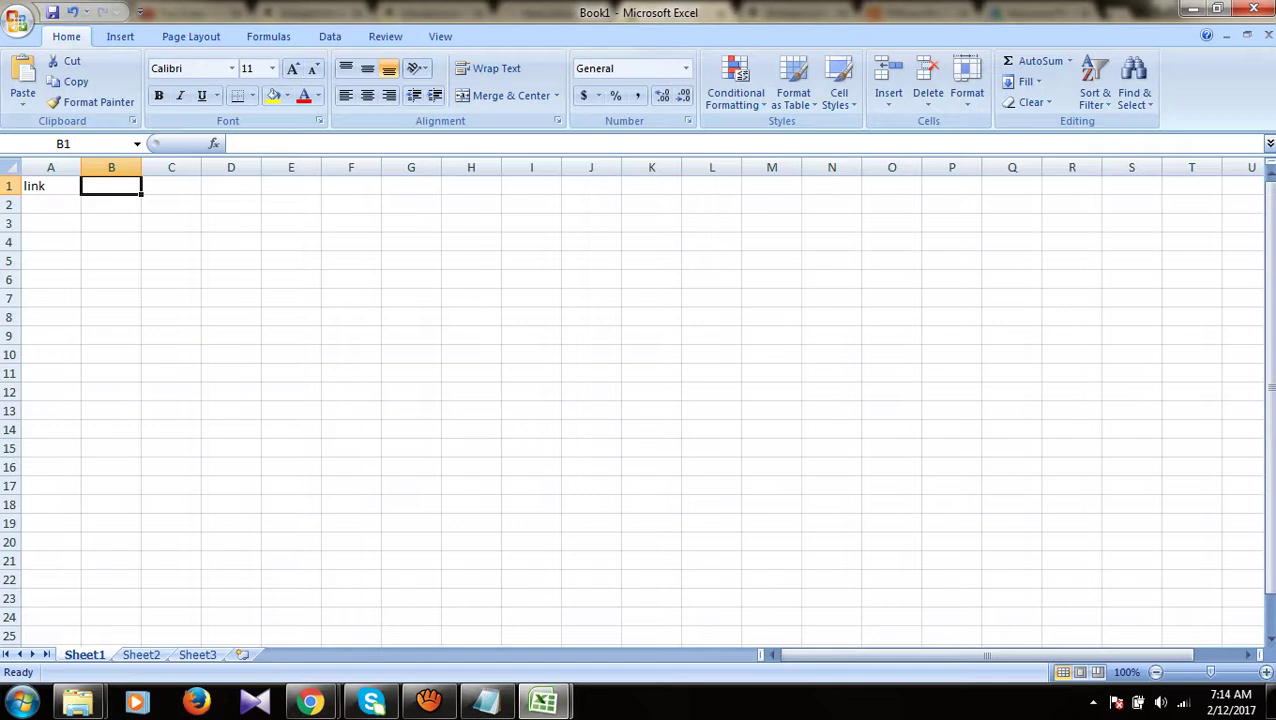
pyautogui.write('page rank')
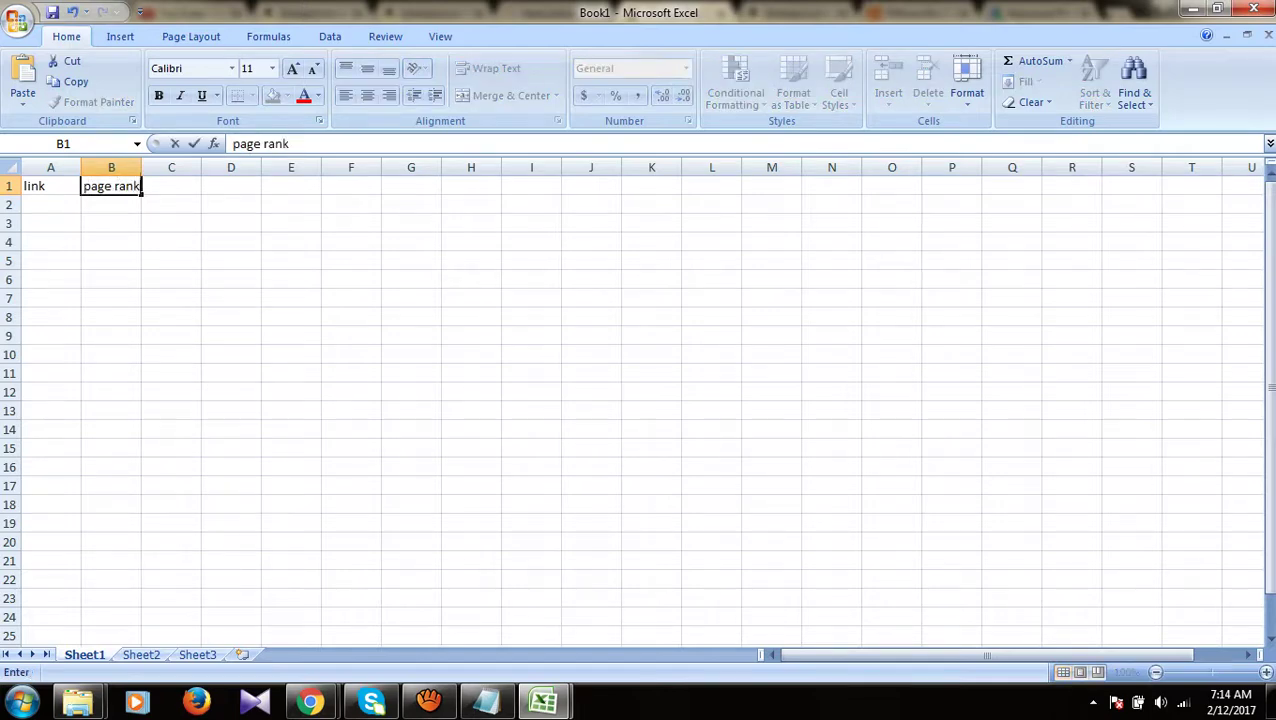
pyautogui.press('Tab')
# Step: Enter "google rank" as the third column heading in C1
pyautogui.write('go')
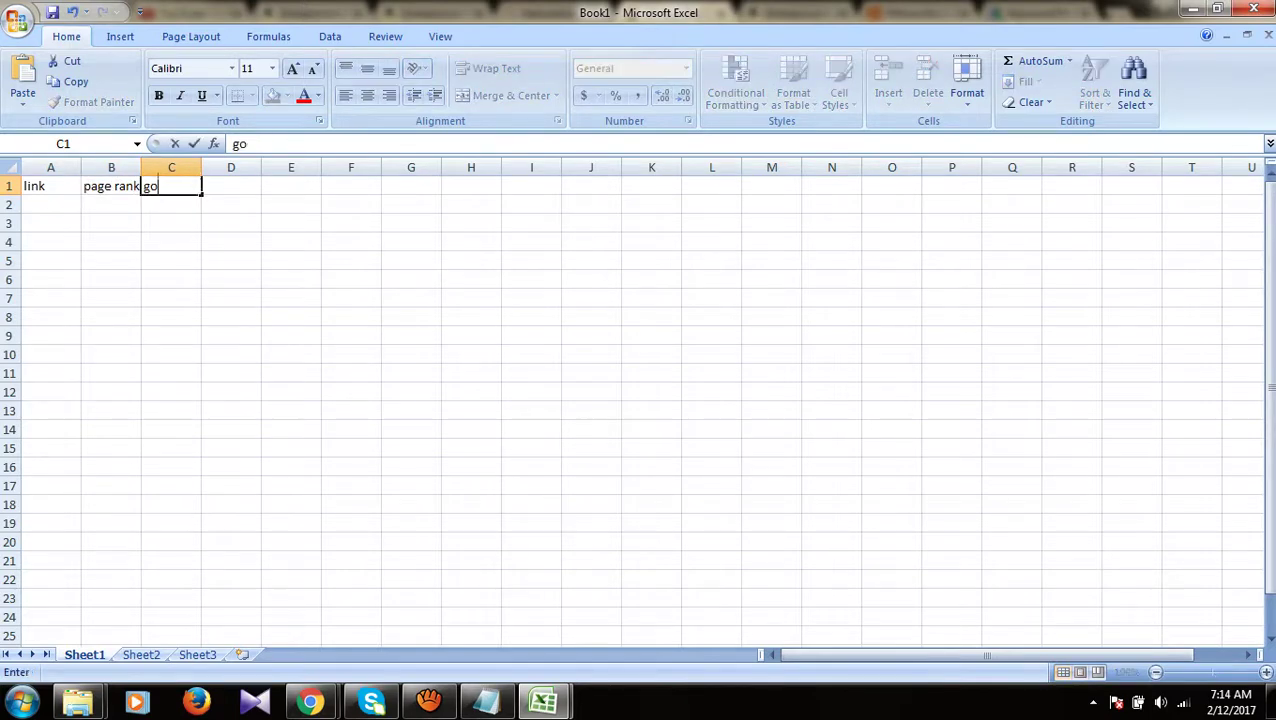
pyautogui.write('ogle rank')
pyautogui.press('Tab')
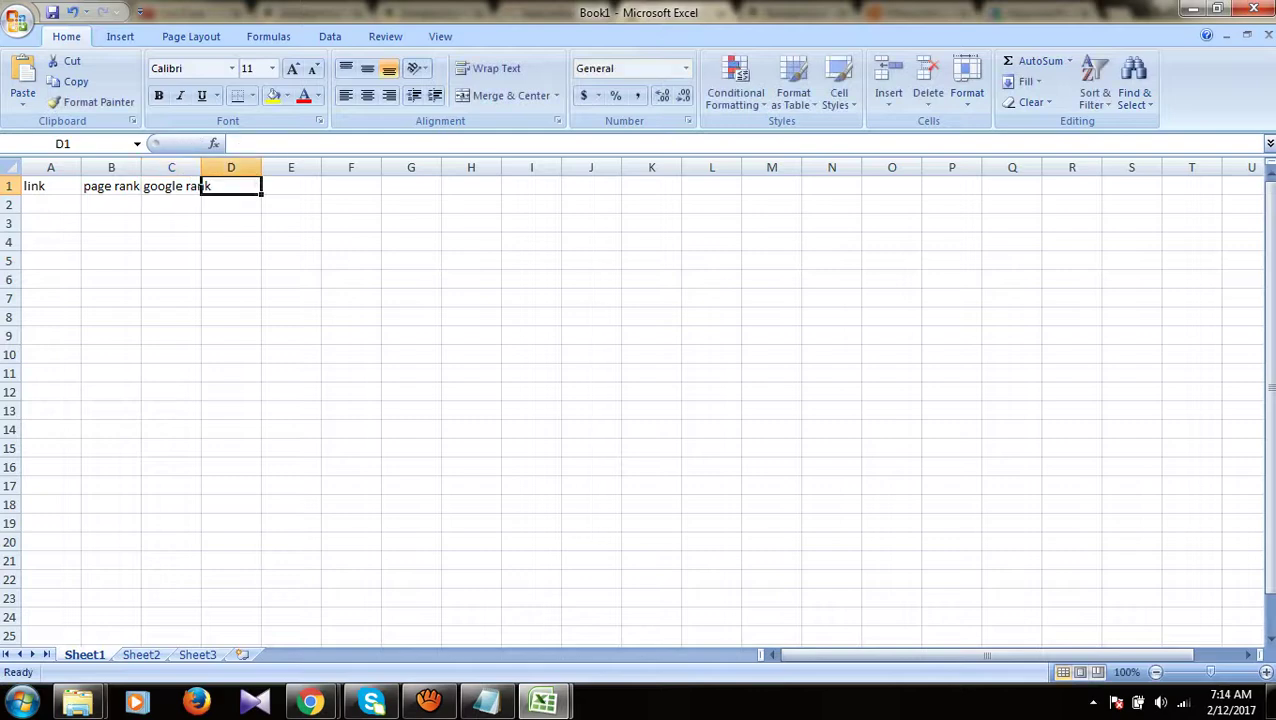
# Step: Replace the heading in C1 with "domain authority"
pyautogui.click(171, 186)
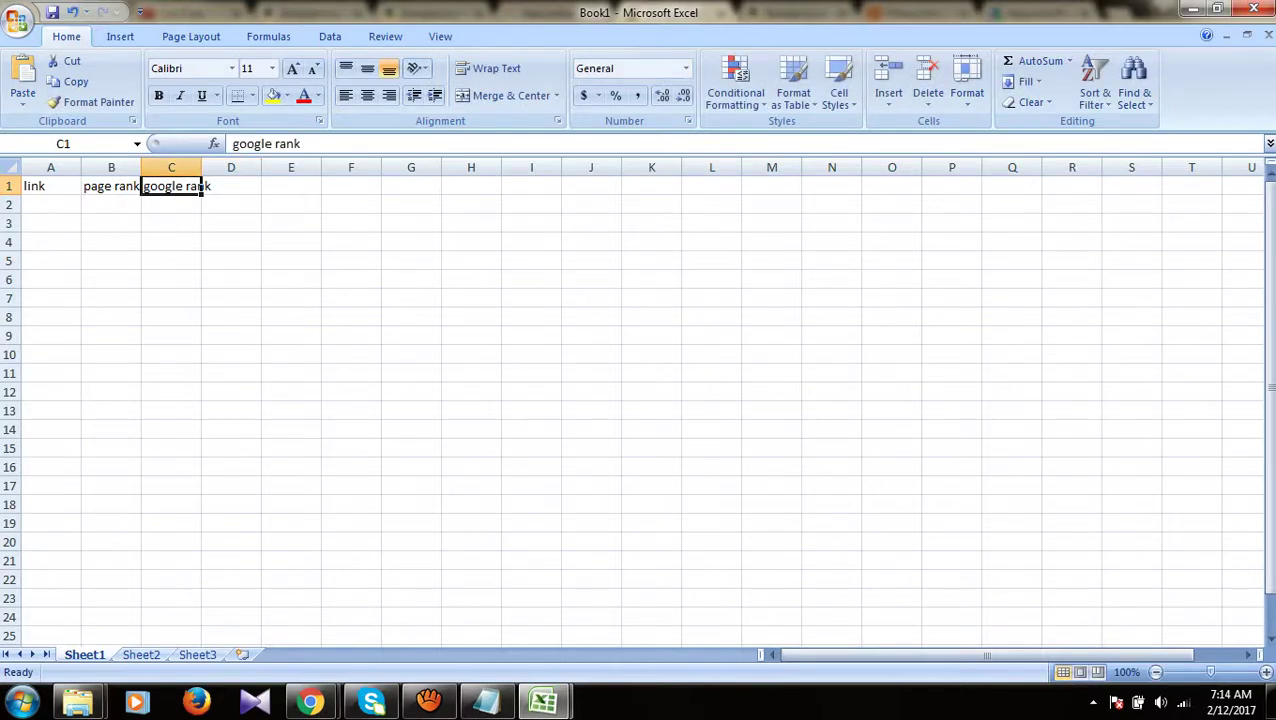
pyautogui.write('domain au')
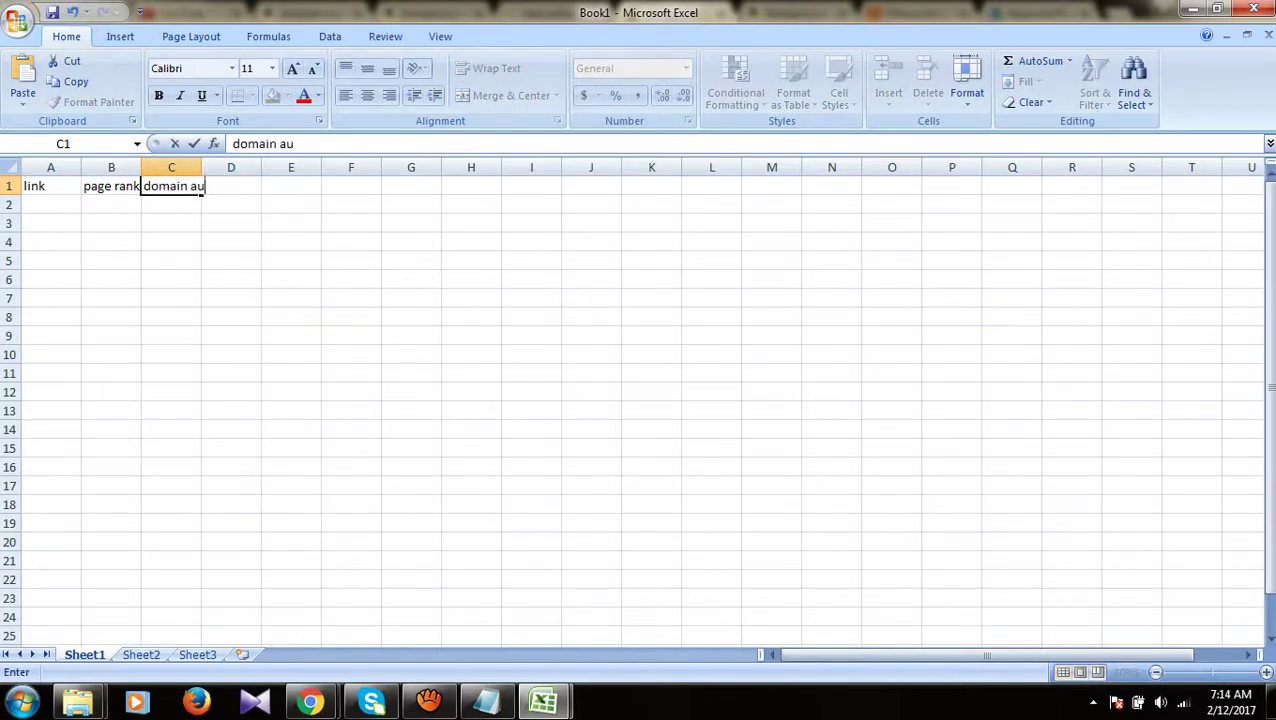
pyautogui.write('thority')
pyautogui.press('Tab')
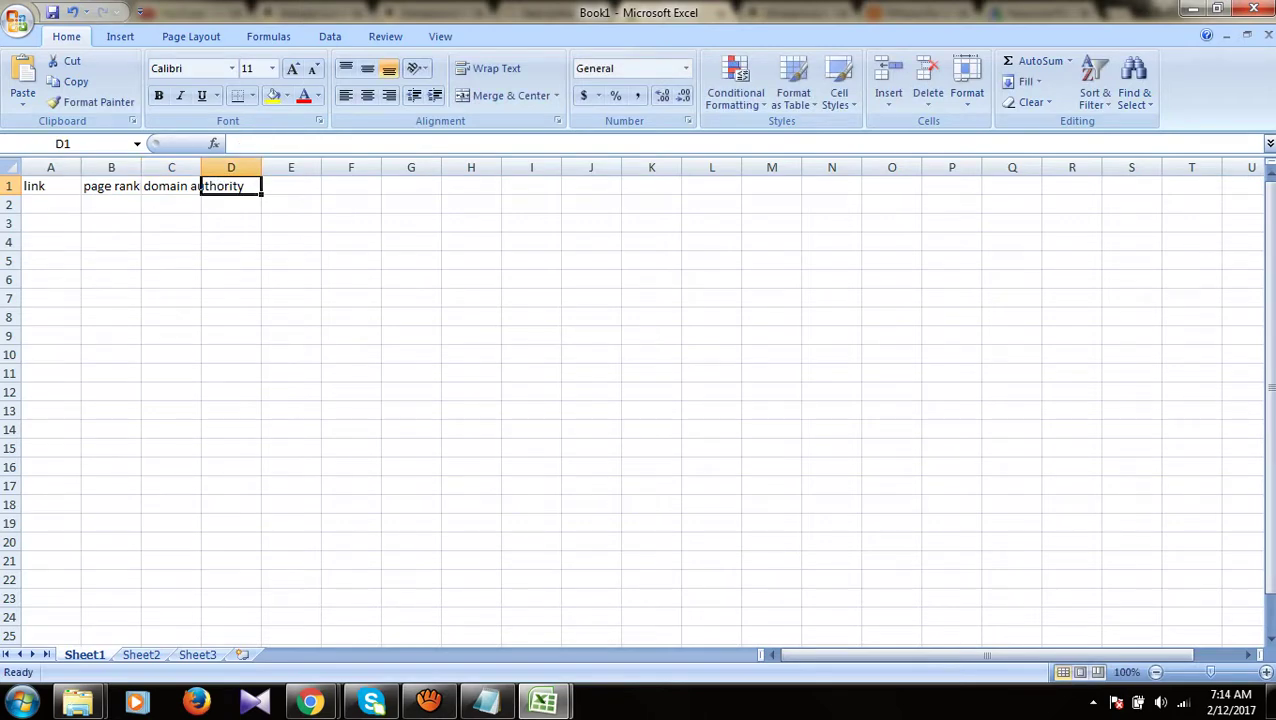
# Step: Paste the BestProducts article link into A2 and widen columns A to C to fit their contents
pyautogui.press('Return')
pyautogui.click(171, 354)
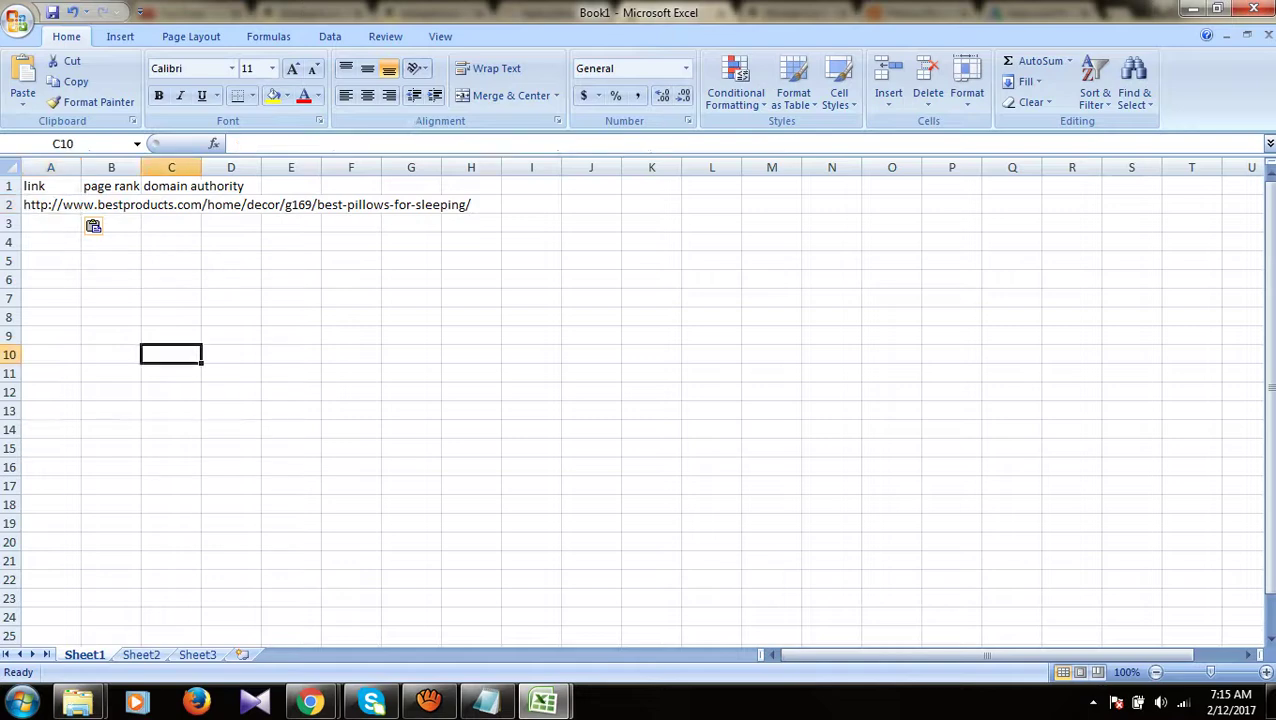
pyautogui.moveTo(81, 167); pyautogui.dragTo(829, 167)
pyautogui.click(918, 335)
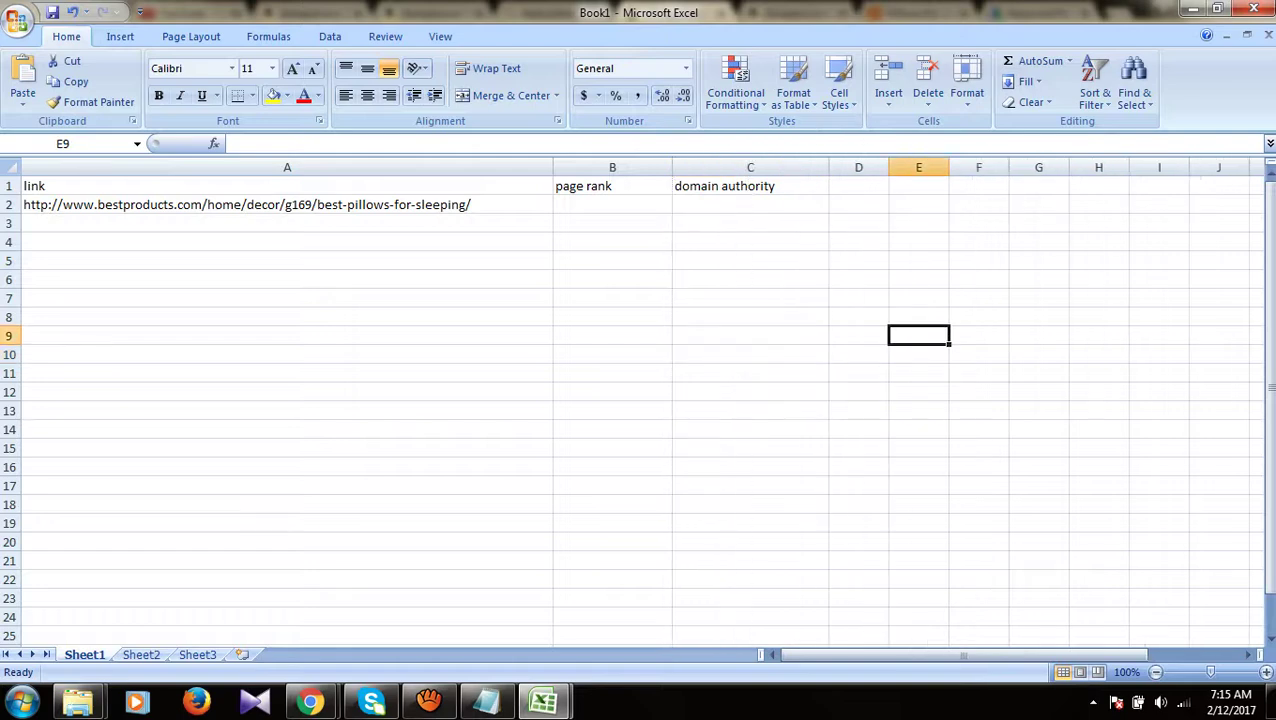
# Step: Centre the headings in A1:C1 and give them a yellow fill and red text
pyautogui.click(750, 186)
pyautogui.moveTo(750, 186); pyautogui.dragTo(287, 186)
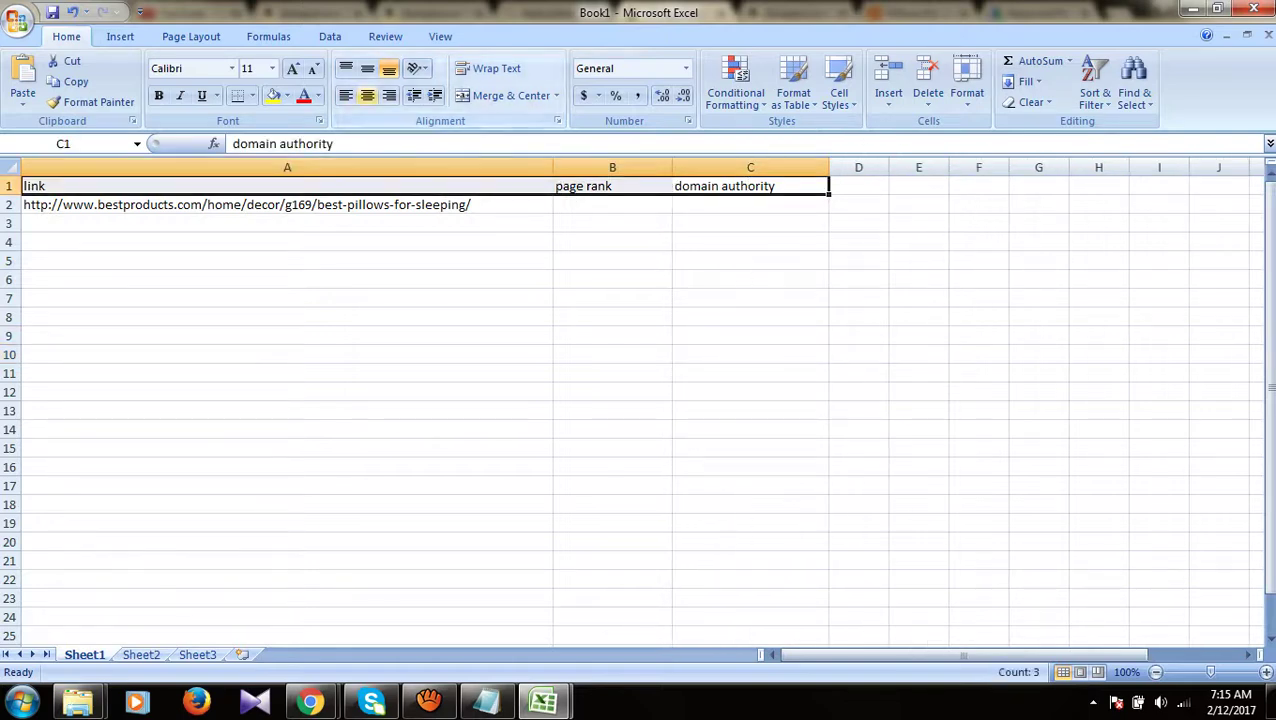
pyautogui.click(367, 95)
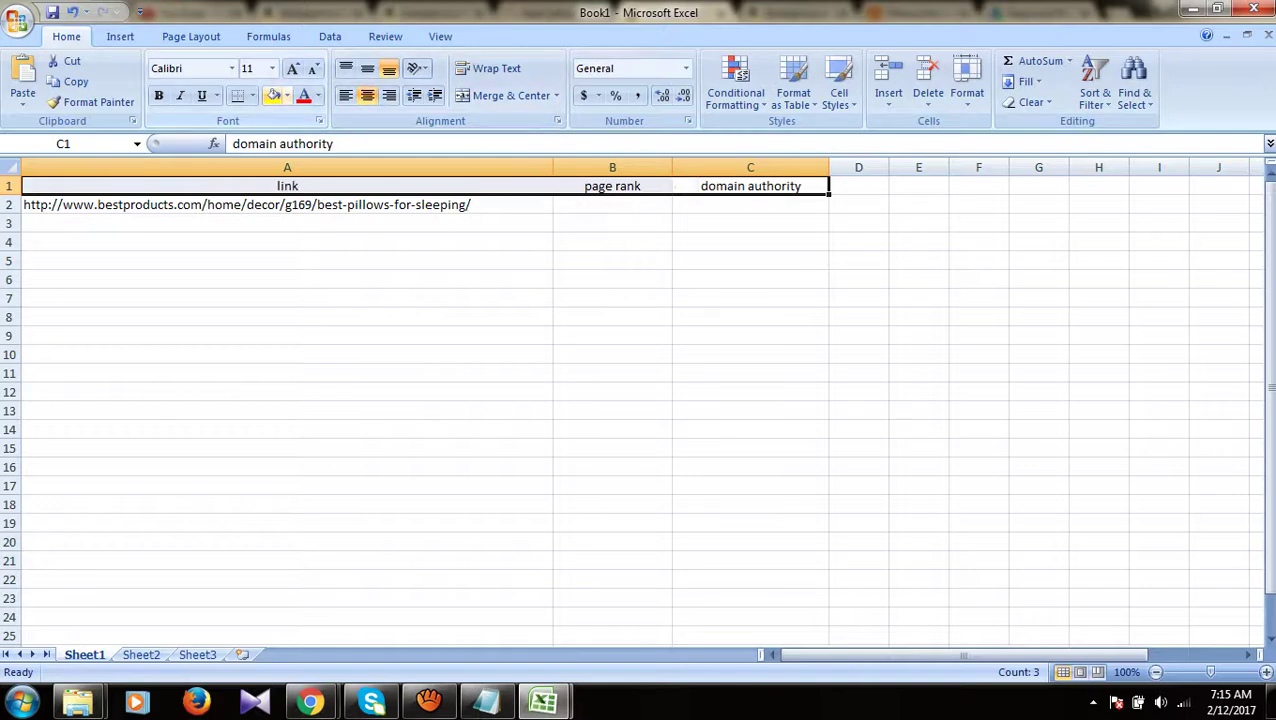
pyautogui.click(273, 95)
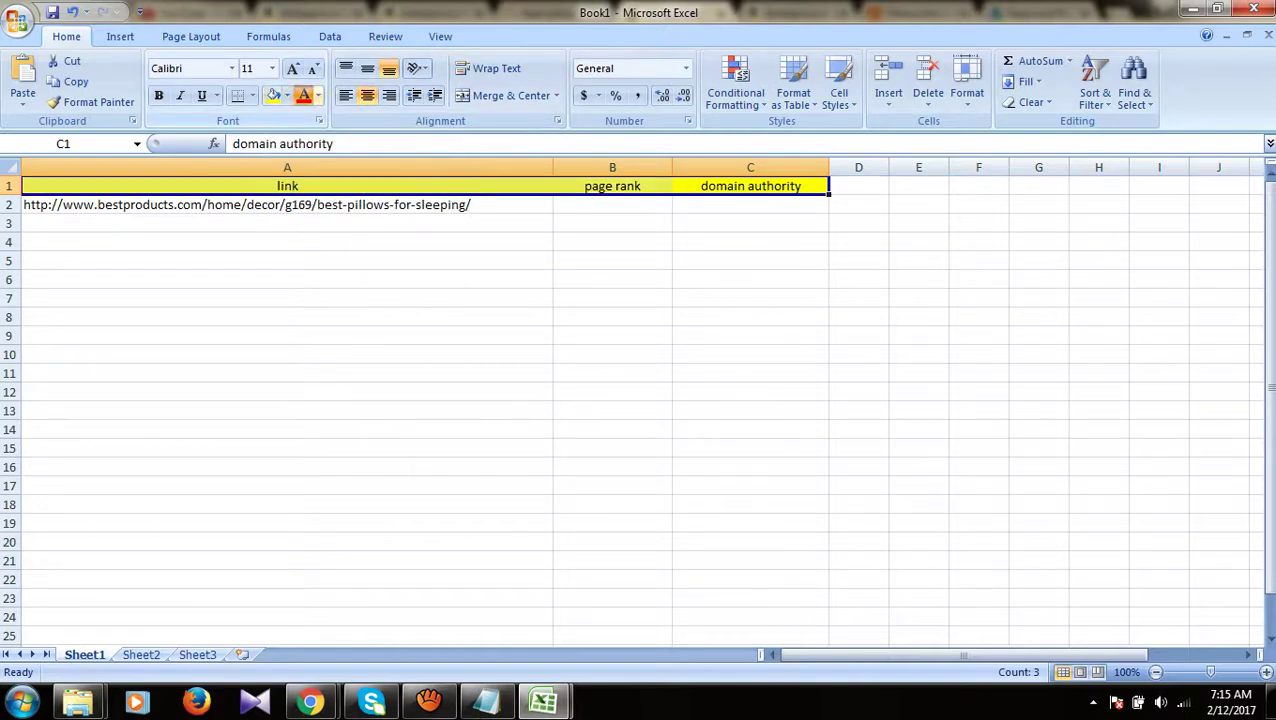
pyautogui.click(304, 95)
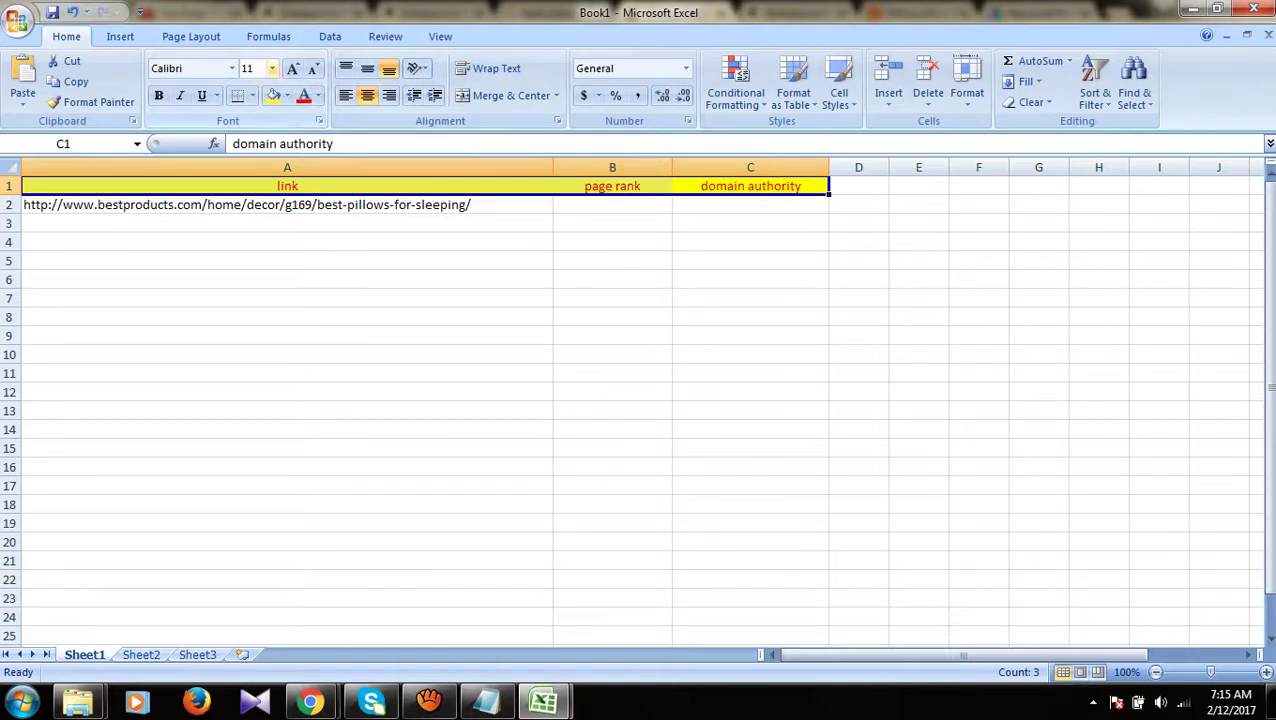
# Step: Set the A1:C1 headings to font size 24, bold and italic
pyautogui.click(271, 68)
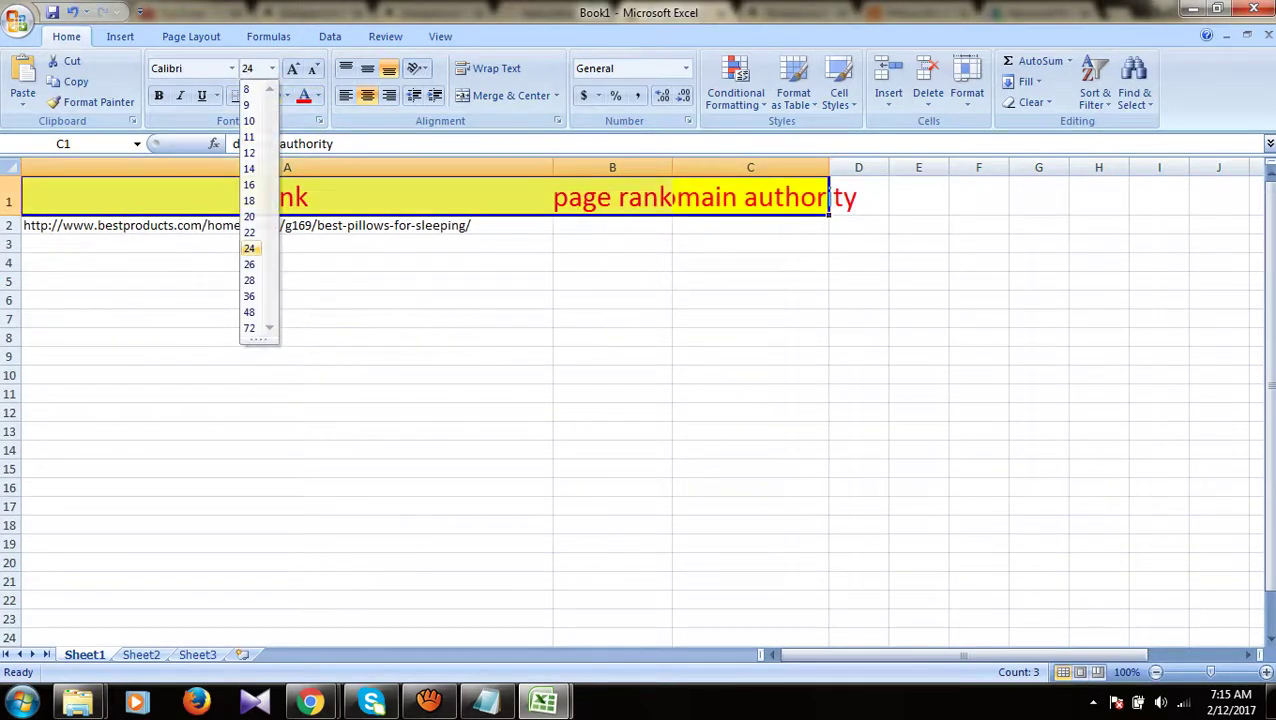
pyautogui.click(250, 248)
pyautogui.click(158, 95)
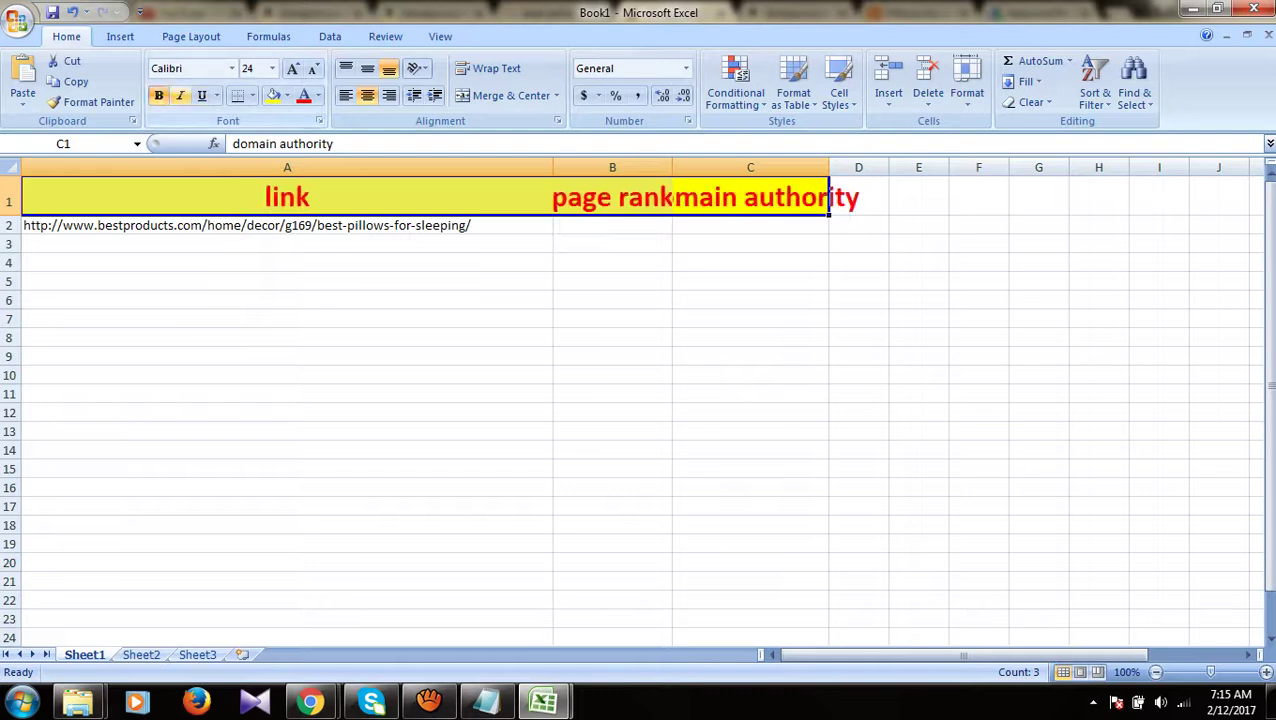
pyautogui.click(180, 95)
pyautogui.click(200, 337)
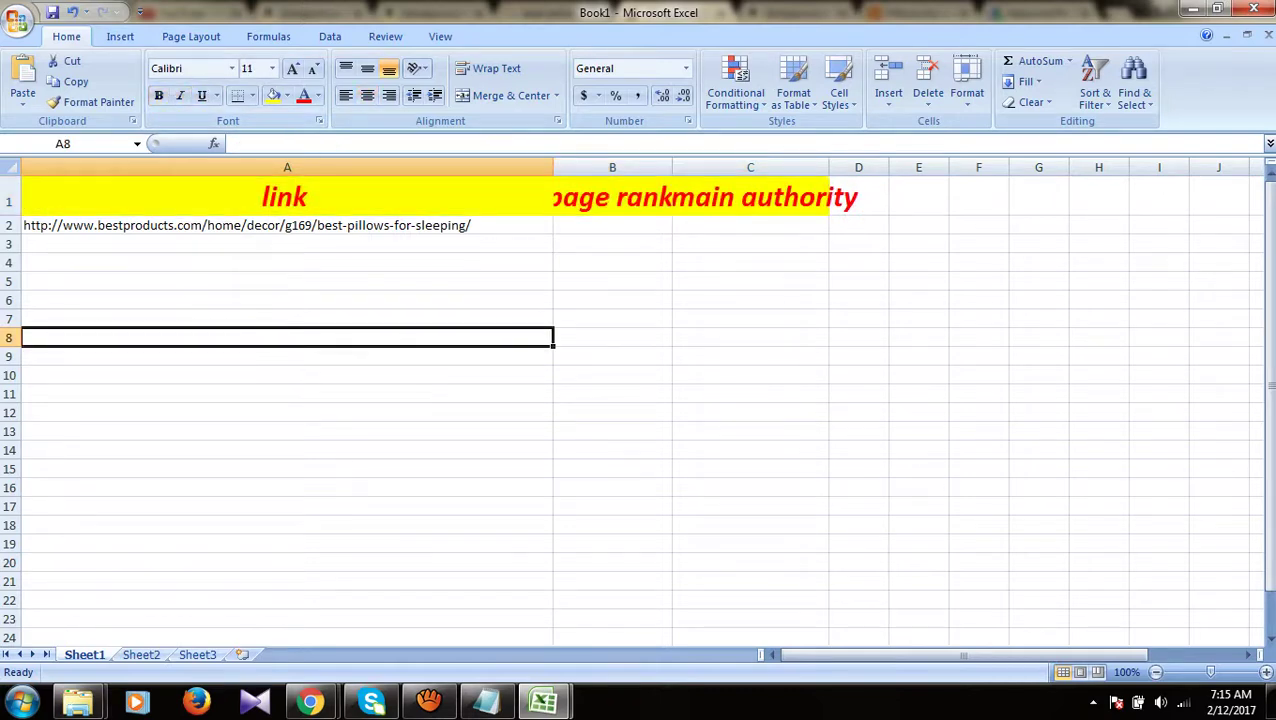
# Step: Widen columns B and C to fit the enlarged headings and extend the yellow fill across D1:H1
pyautogui.moveTo(672, 167); pyautogui.dragTo(702, 167)
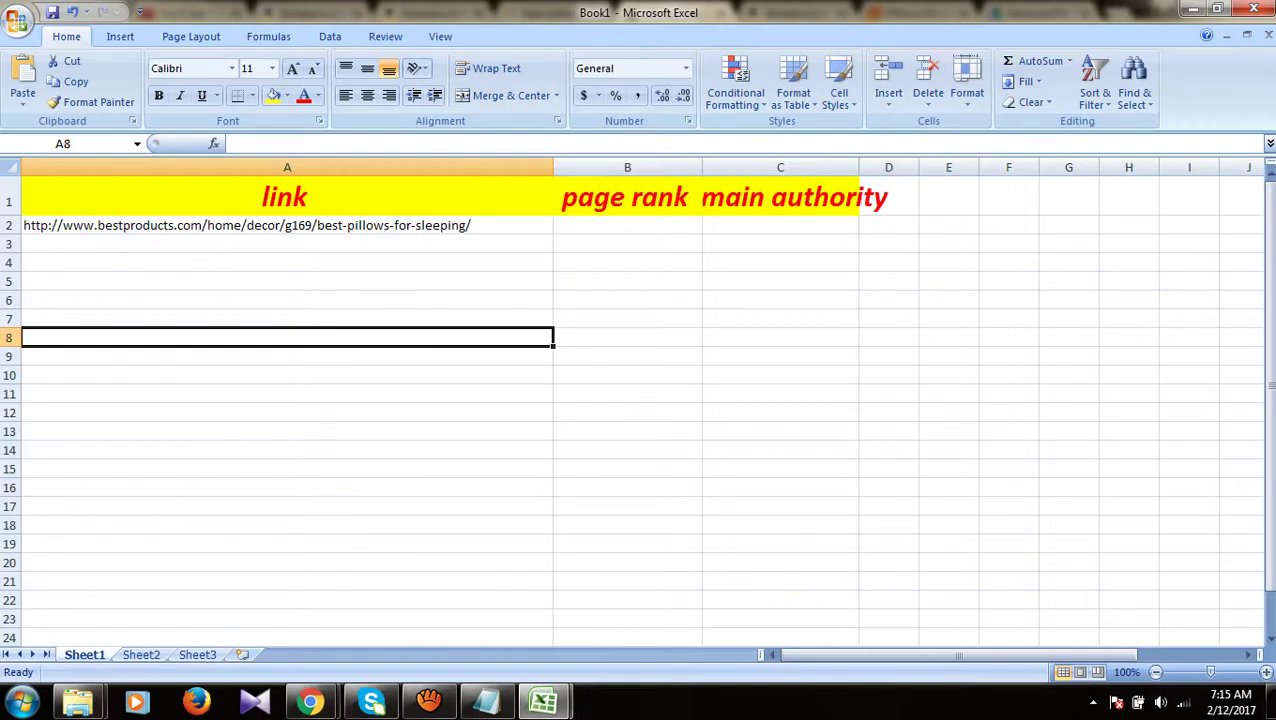
pyautogui.moveTo(858, 167); pyautogui.dragTo(1195, 197)
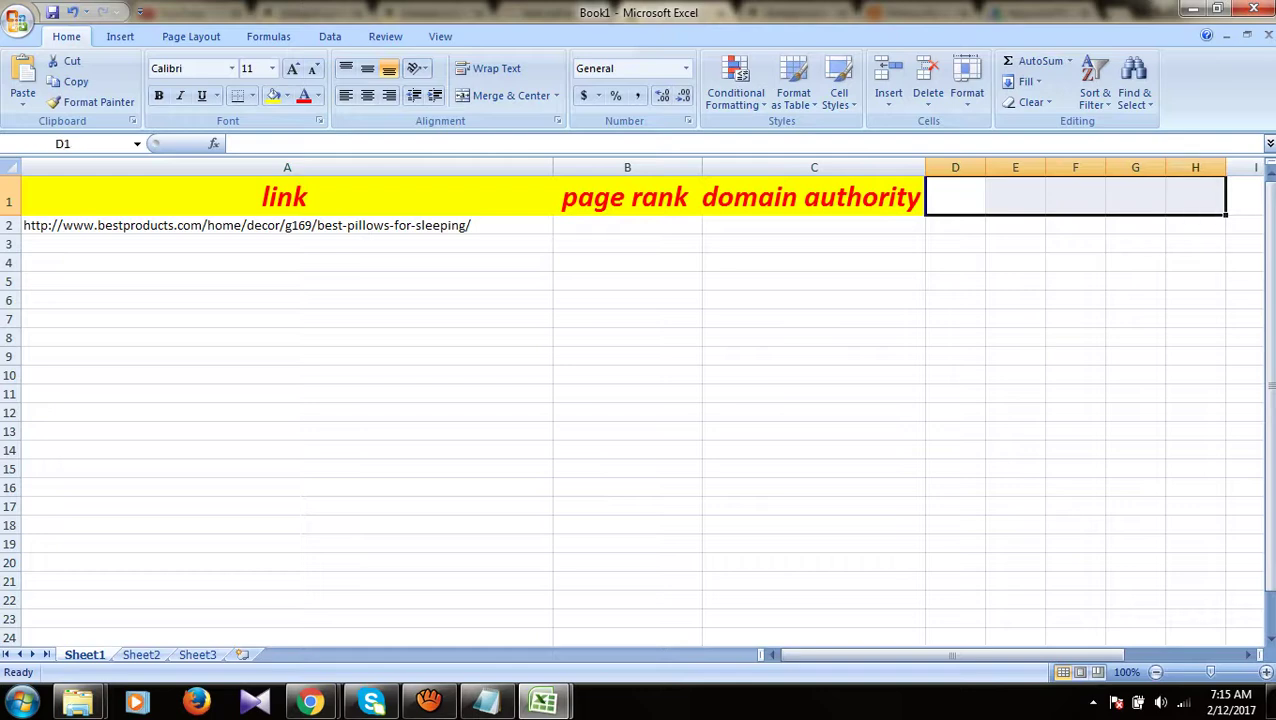
pyautogui.click(273, 95)
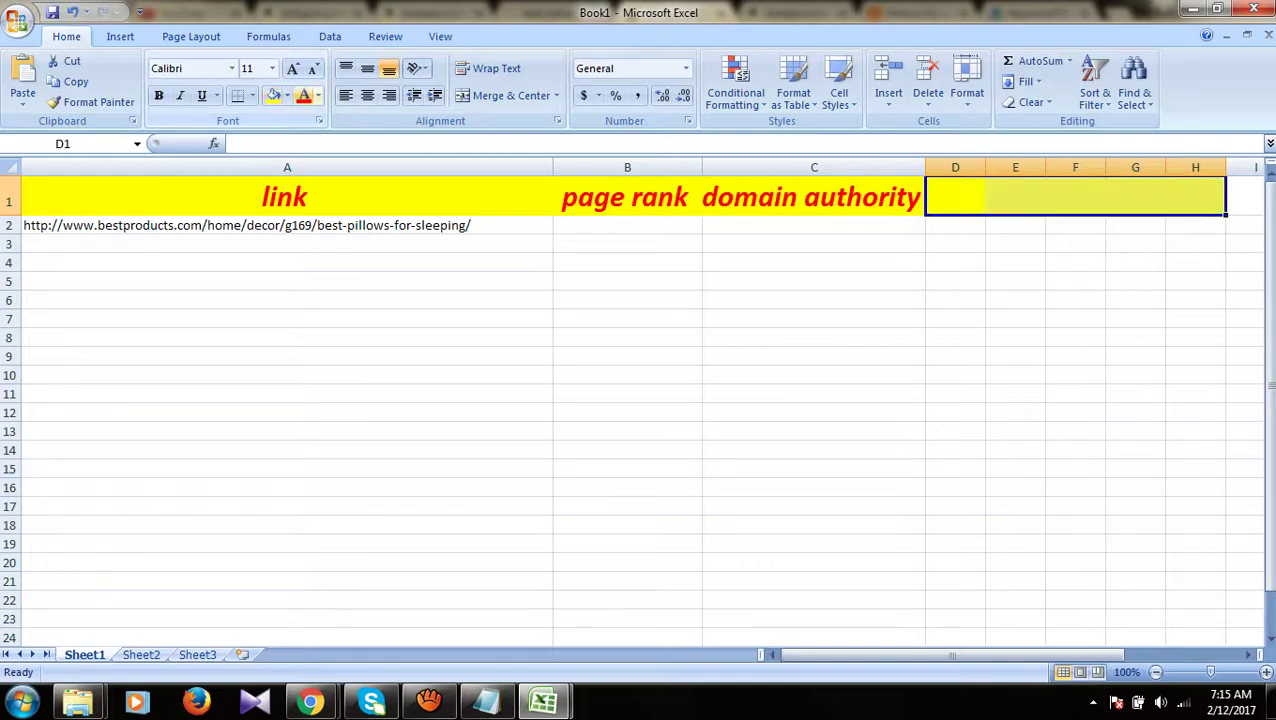
pyautogui.click(287, 374)
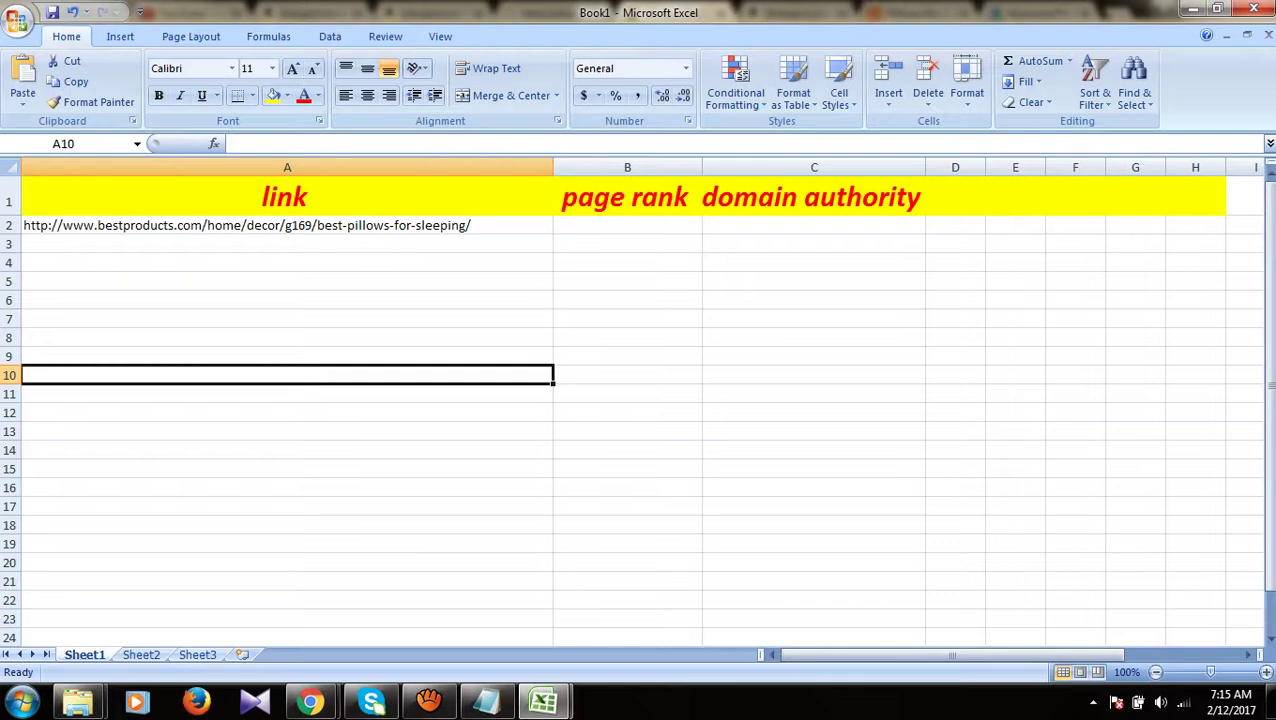
# Step: Enter "no of articles" as the fourth column heading in D1
pyautogui.click(955, 197)
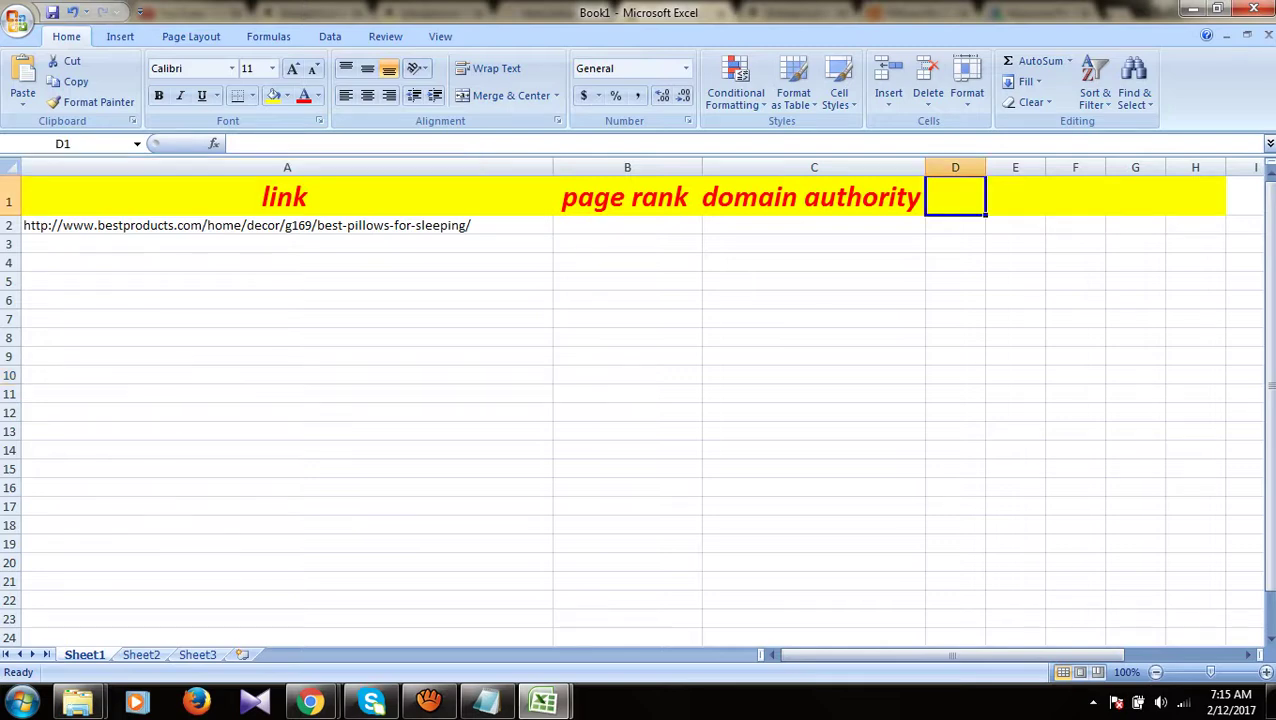
pyautogui.write('no of')
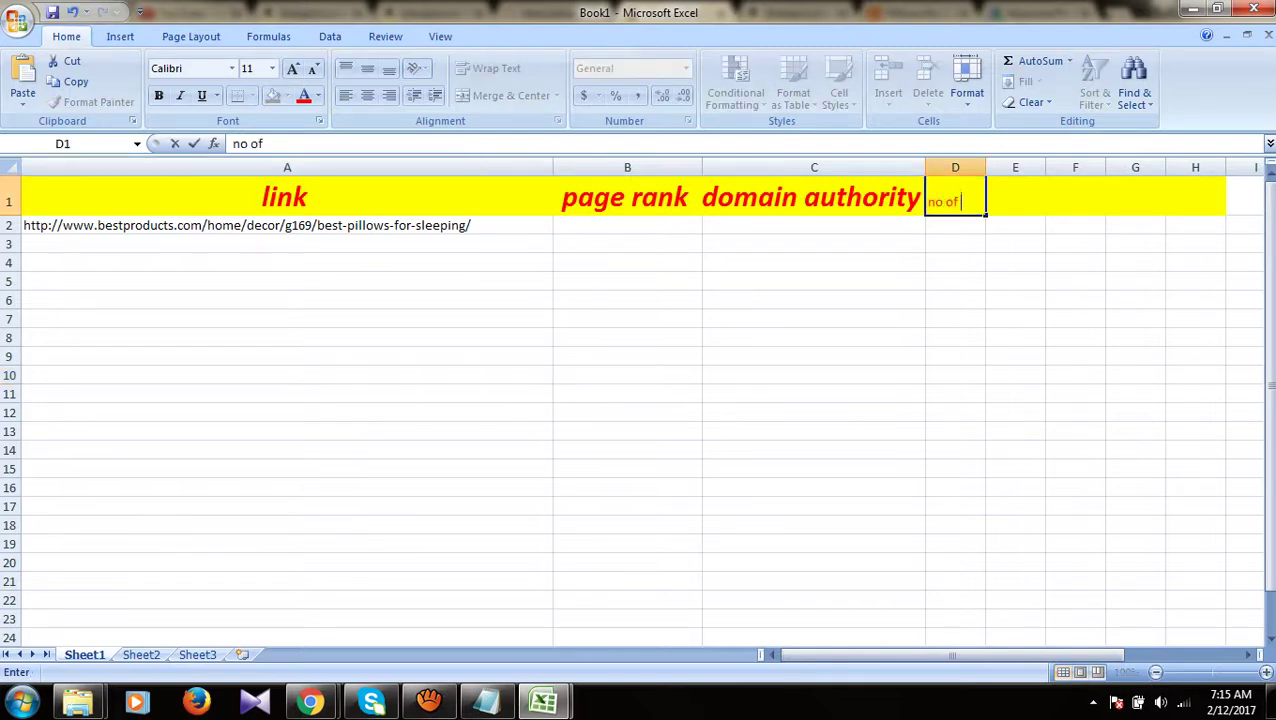
pyautogui.write(' article')
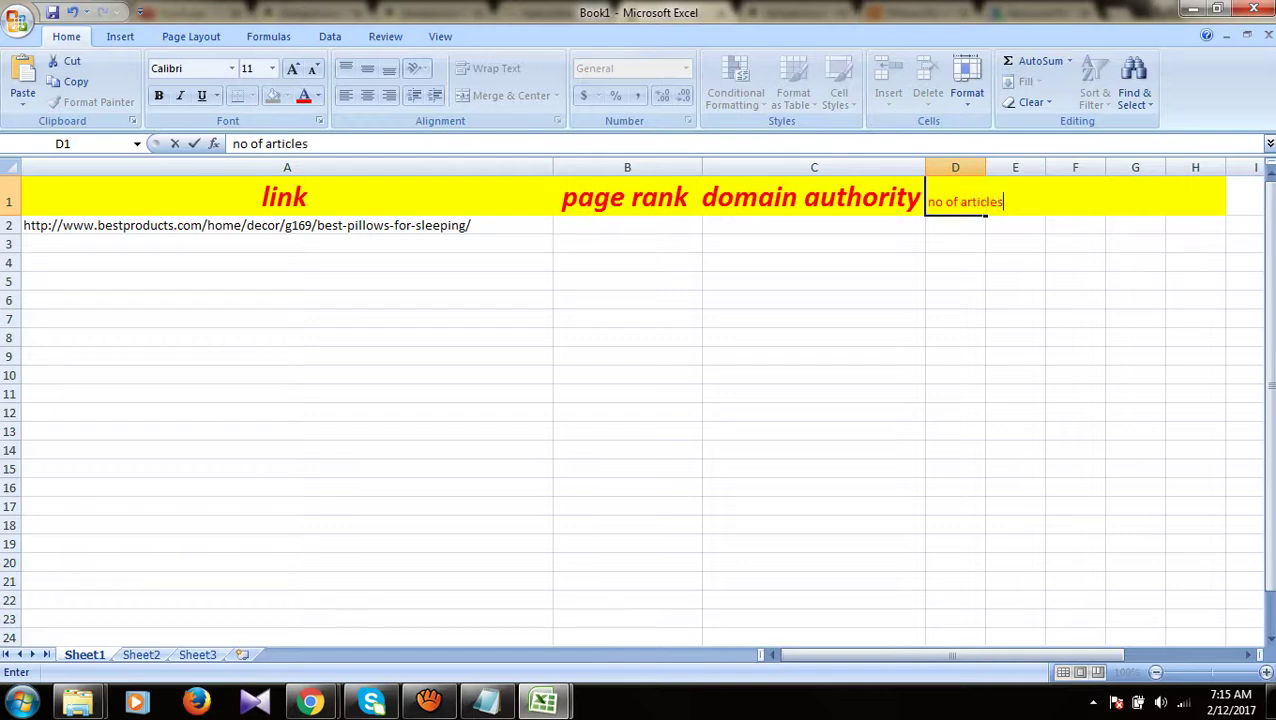
pyautogui.write('s')
pyautogui.click(287, 197)
# Step: Format the D1 heading as 24-point bold and widen column D to fit it
pyautogui.click(955, 197)
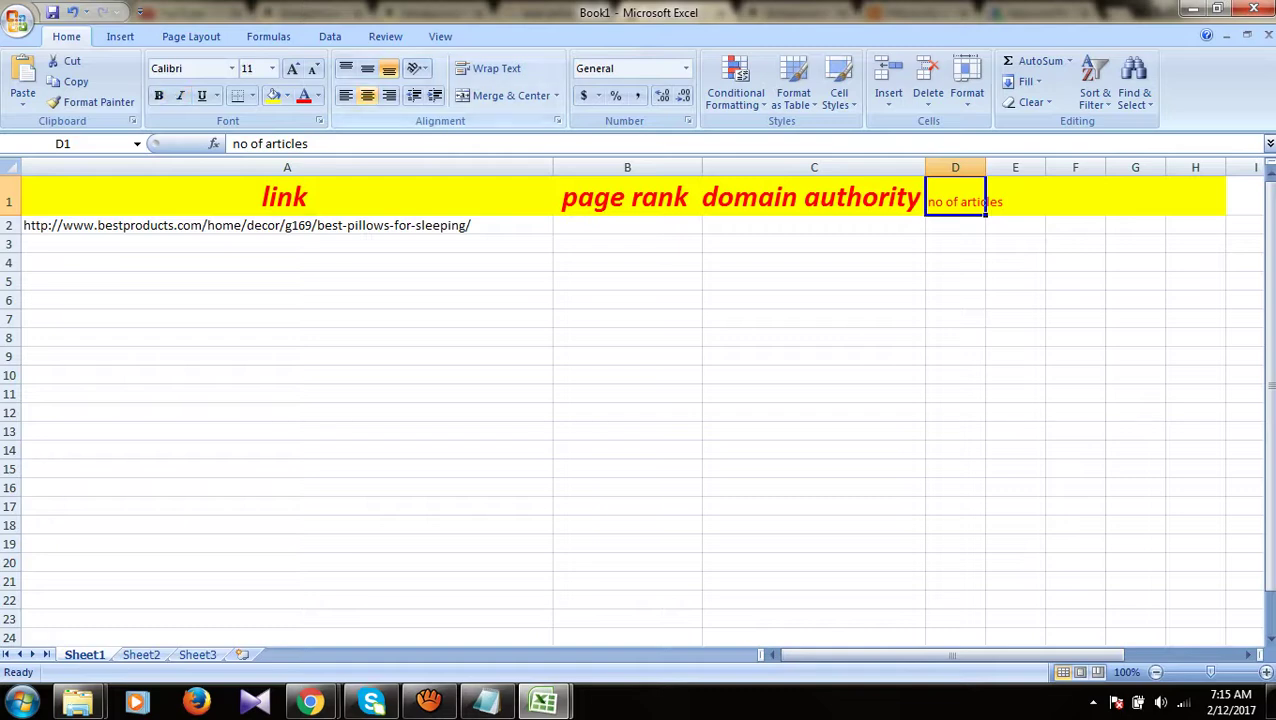
pyautogui.click(249, 68)
pyautogui.write('2')
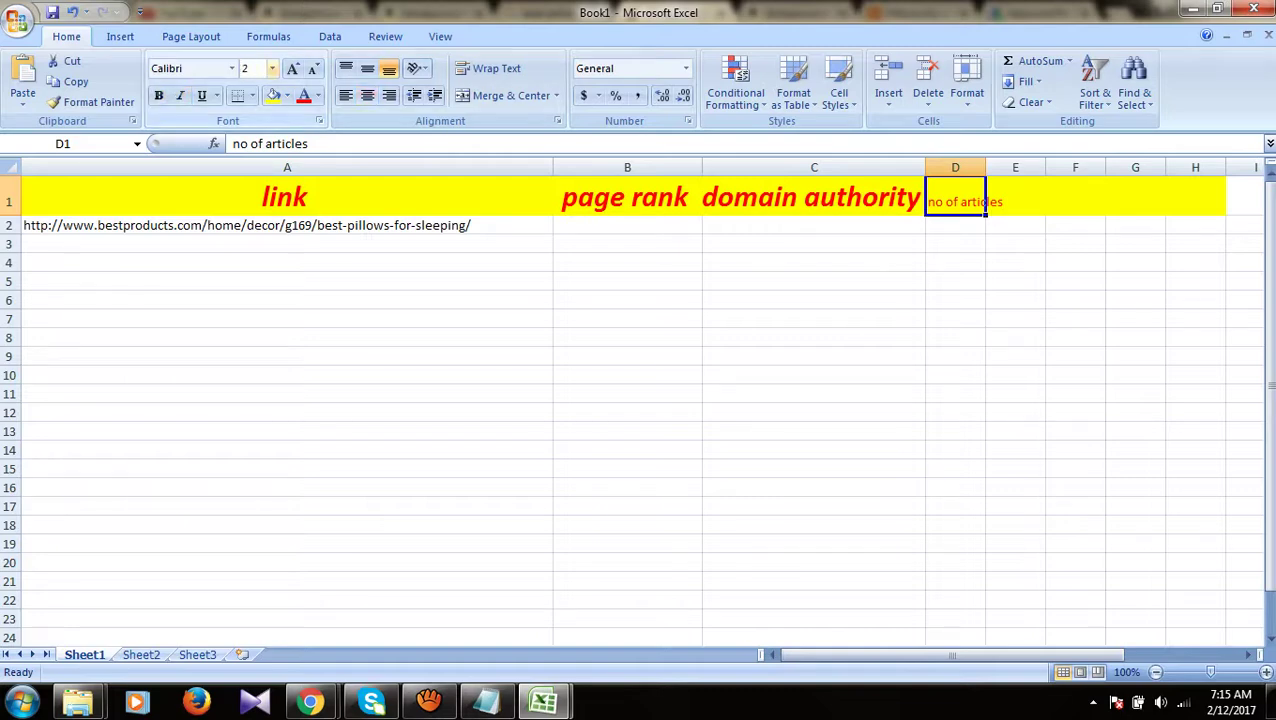
pyautogui.write('4')
pyautogui.press('Return')
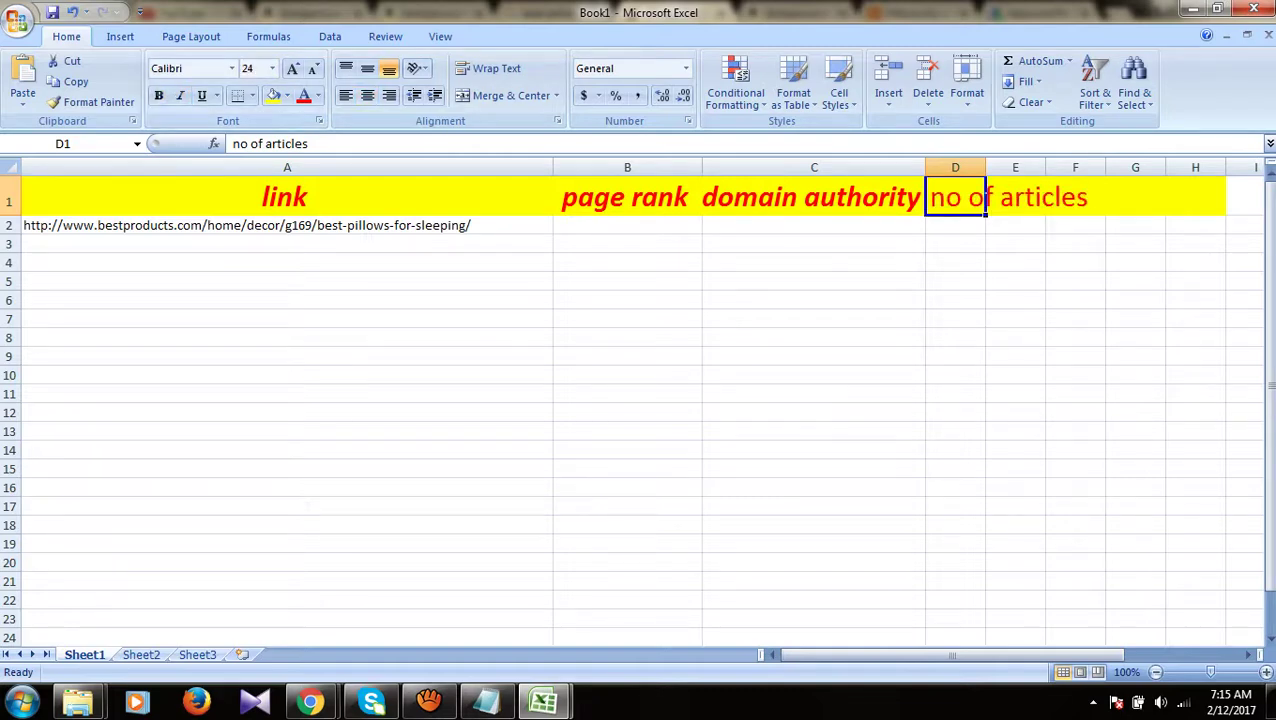
pyautogui.moveTo(985, 167); pyautogui.dragTo(1108, 167)
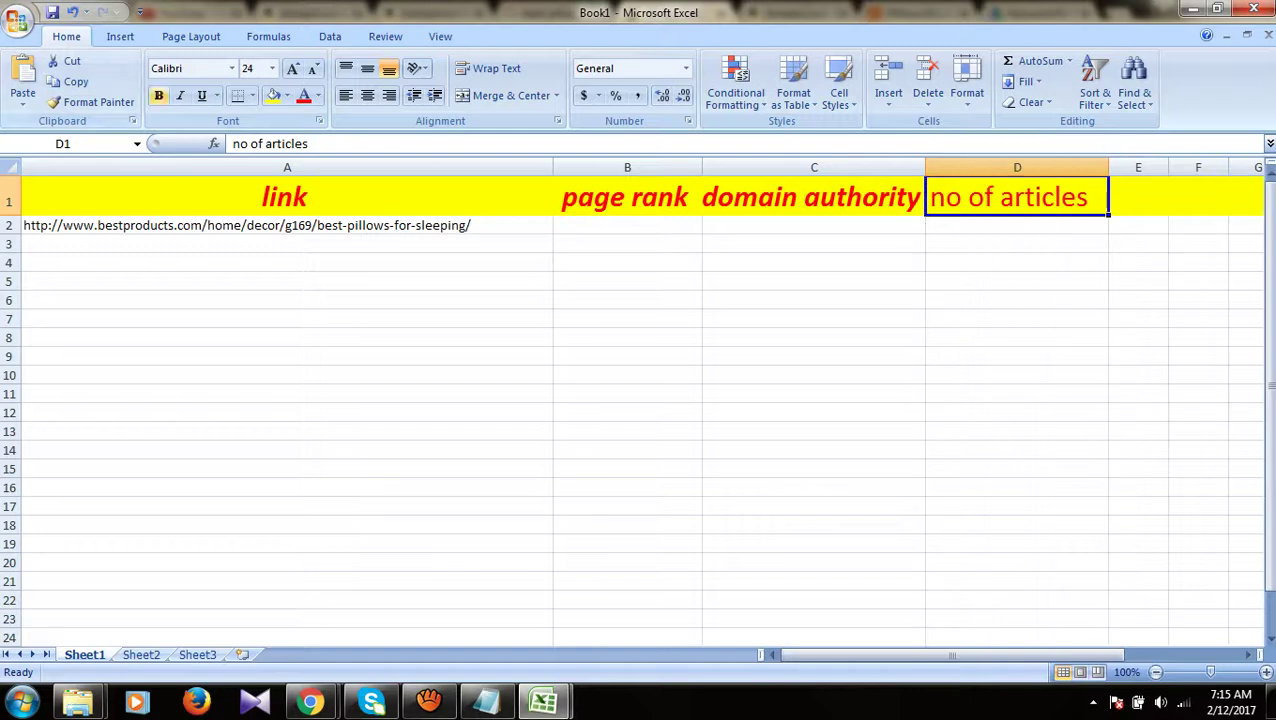
pyautogui.click(158, 95)
pyautogui.click(1017, 393)
# Step: Capitalise the first letter of the D1 heading so it reads "No of articles"
pyautogui.doubleClick(946, 197)
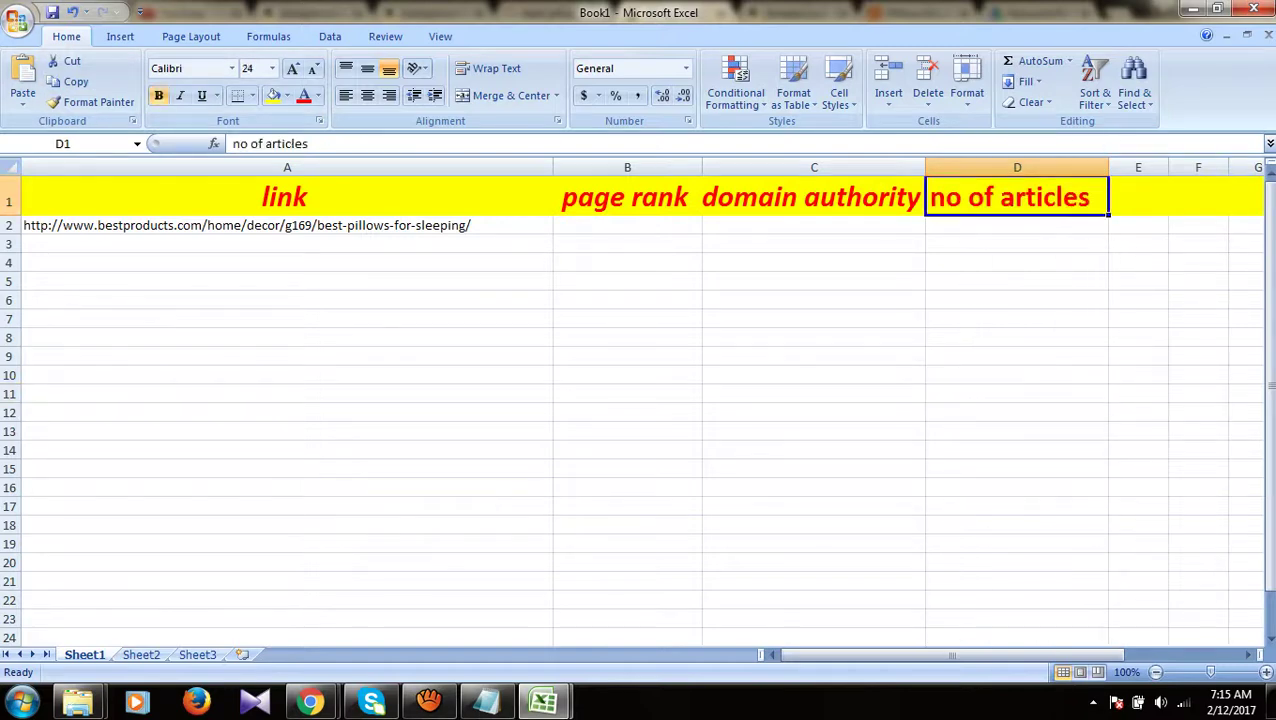
pyautogui.press('BackSpace')
pyautogui.write('N')
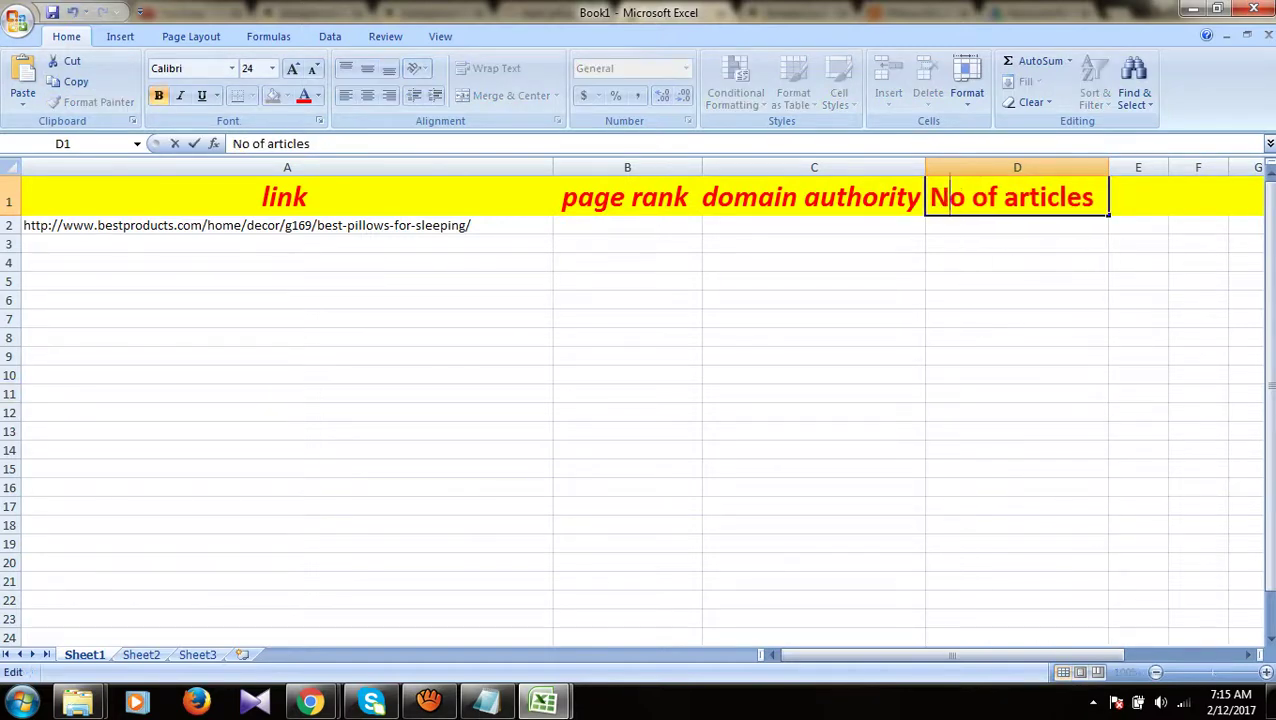
pyautogui.click(287, 356)
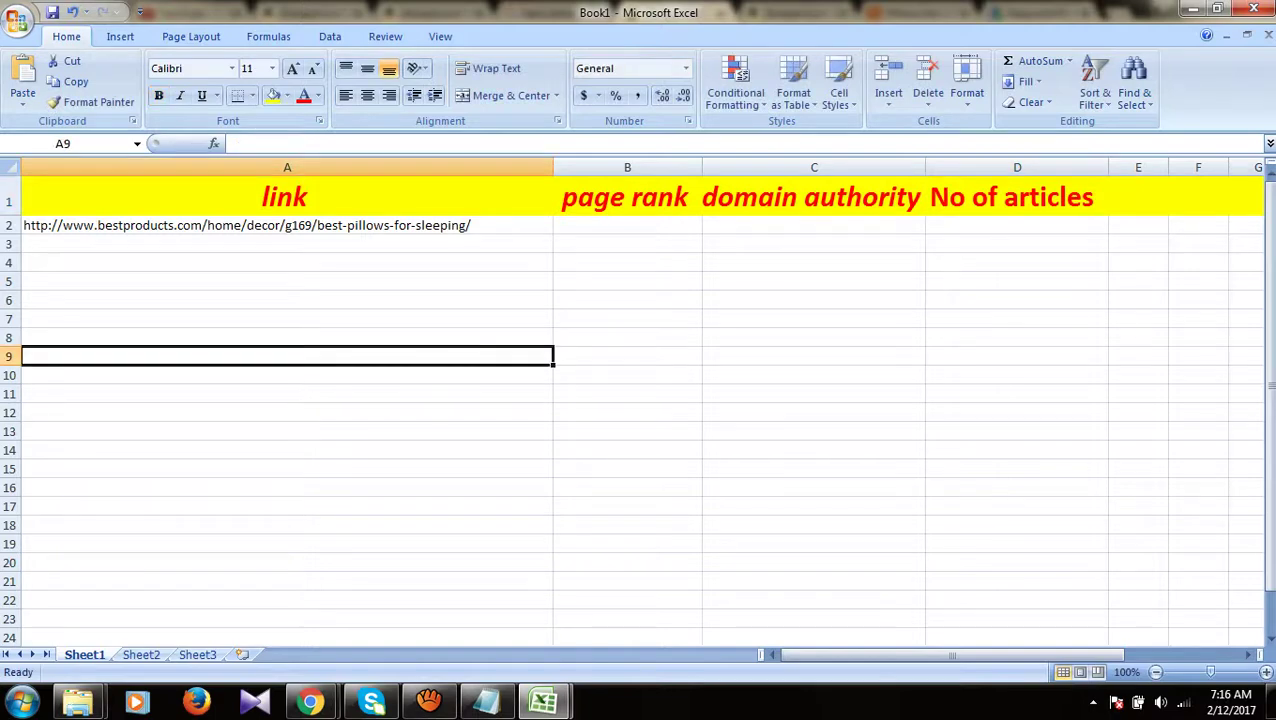
pyautogui.moveTo(287, 243); pyautogui.dragTo(287, 487)
pyautogui.click(287, 337)
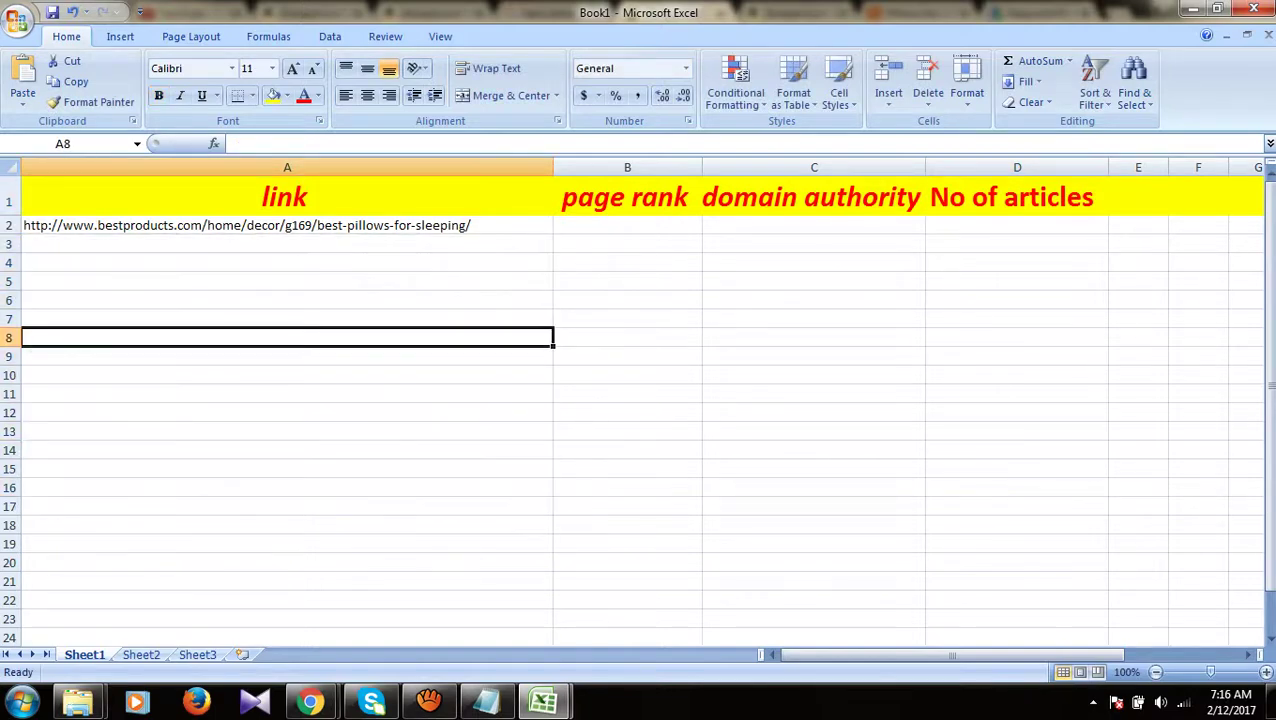
pyautogui.moveTo(287, 243); pyautogui.dragTo(287, 337)
# Step: Switch to Chrome and check the BestProducts article's Coop Home Goods pillow listing and its Amazon product page
pyautogui.click(311, 702)
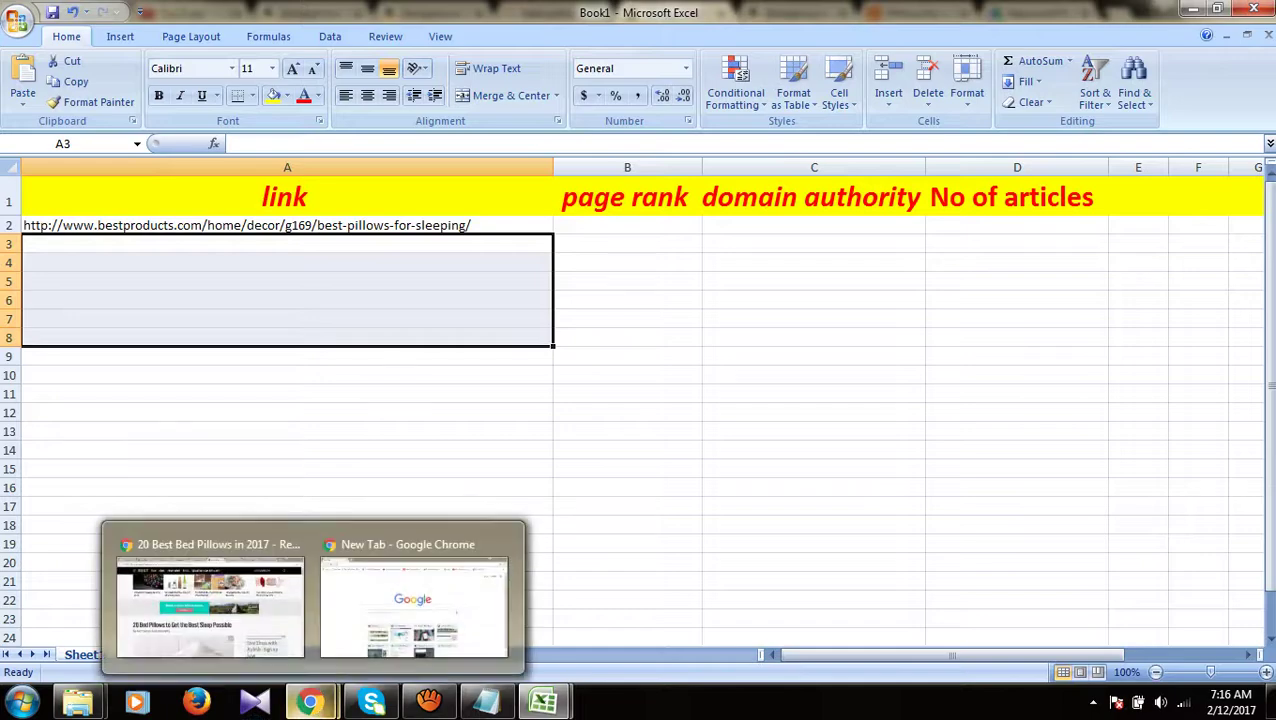
pyautogui.click(205, 600)
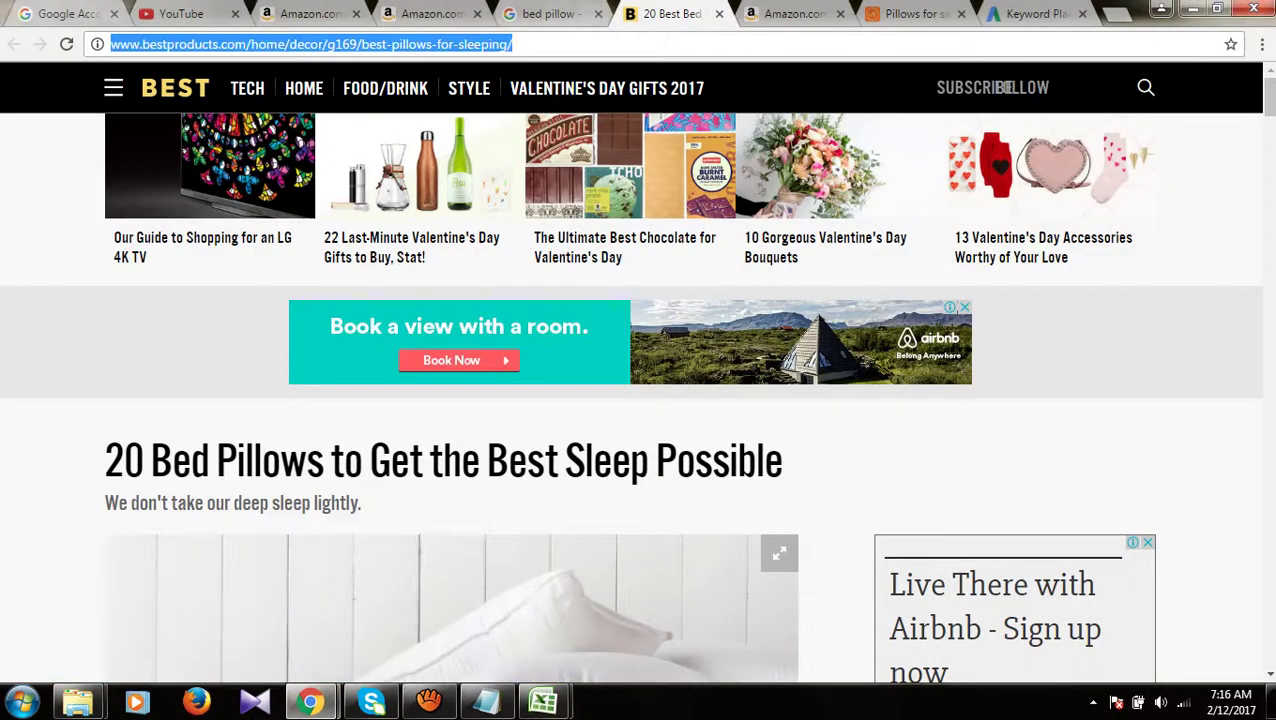
pyautogui.scroll(-9, 640, 400)
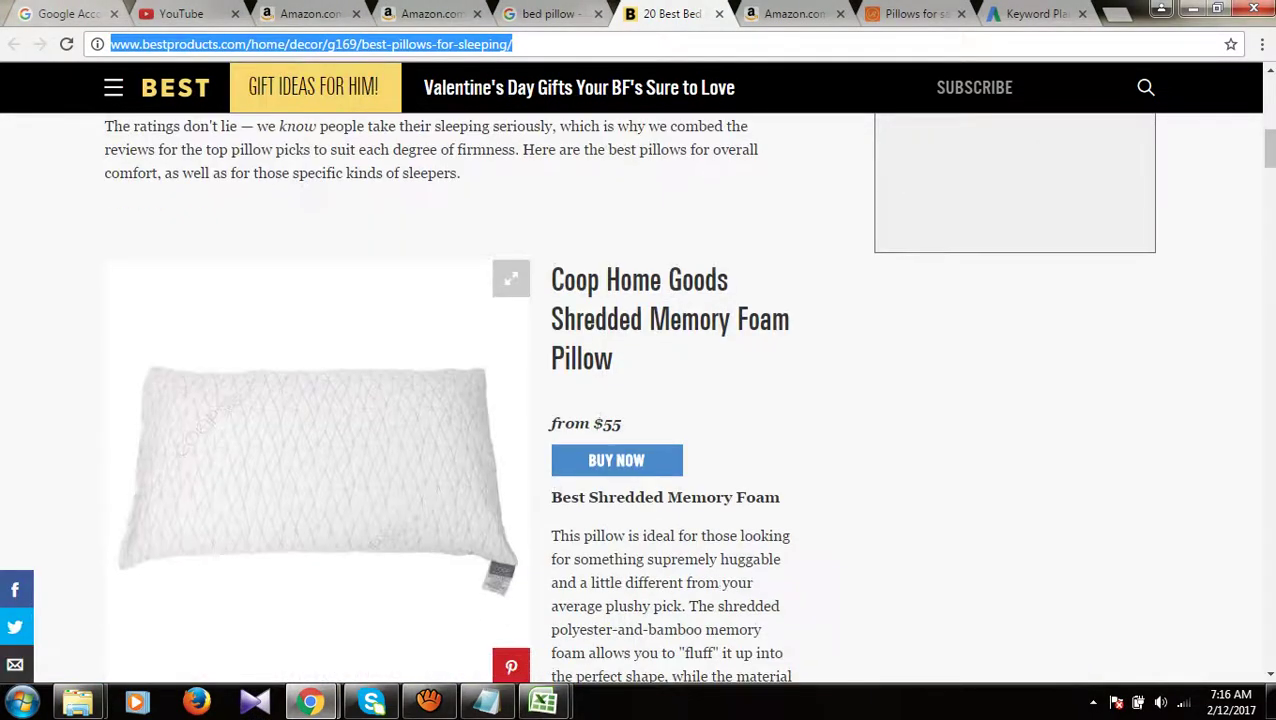
pyautogui.click(616, 460)
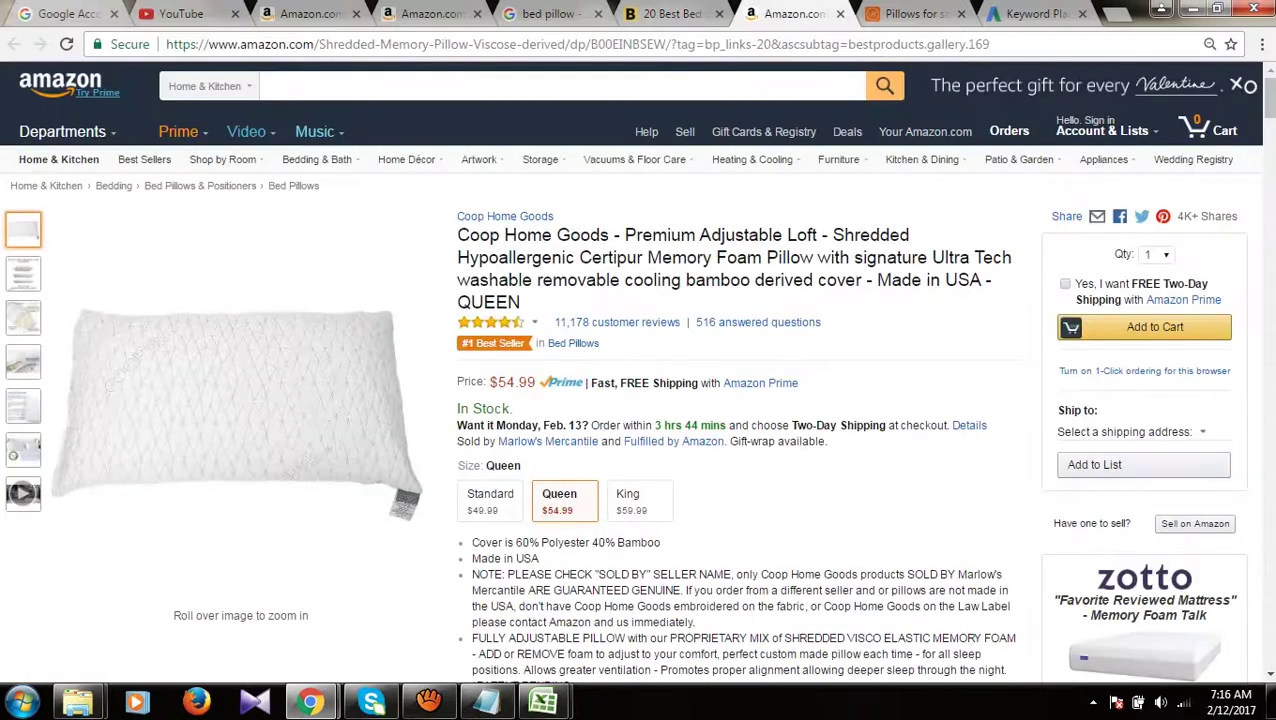
pyautogui.click(668, 14)
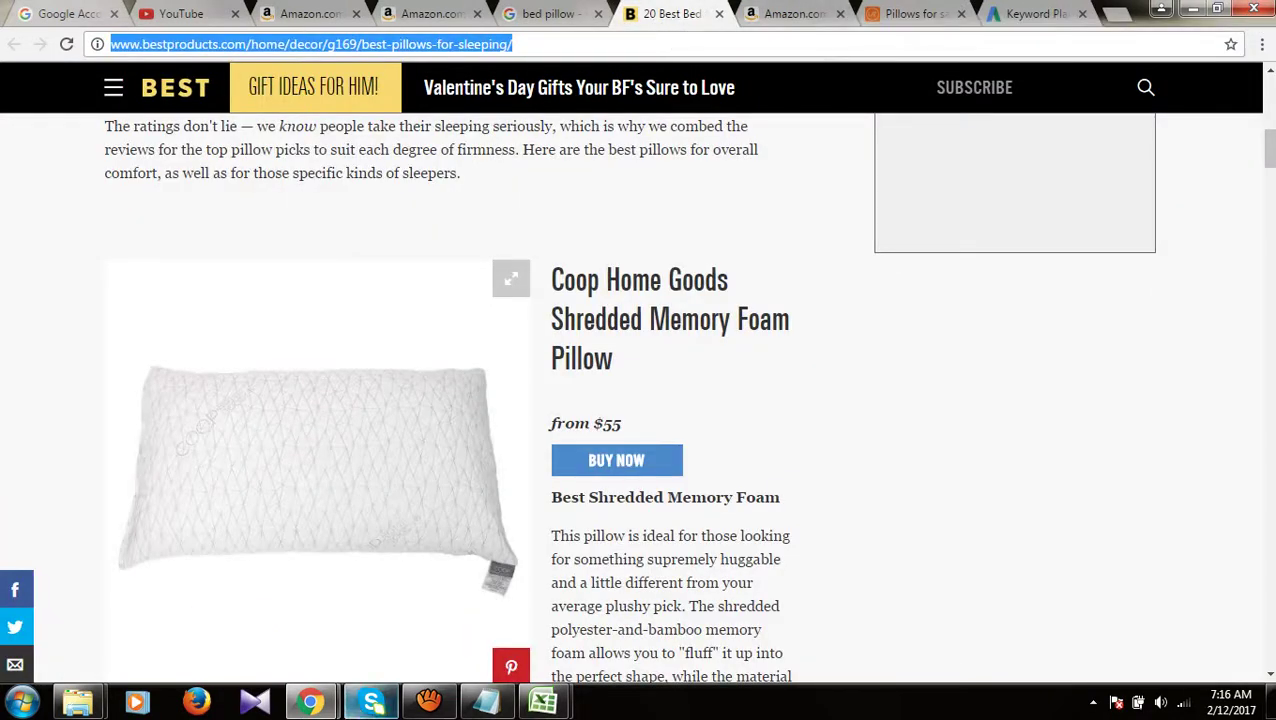
# Step: Switch to Excel and start saving the workbook, choosing the "product research online class" folder on the Desktop
pyautogui.click(542, 702)
pyautogui.click(649, 598)
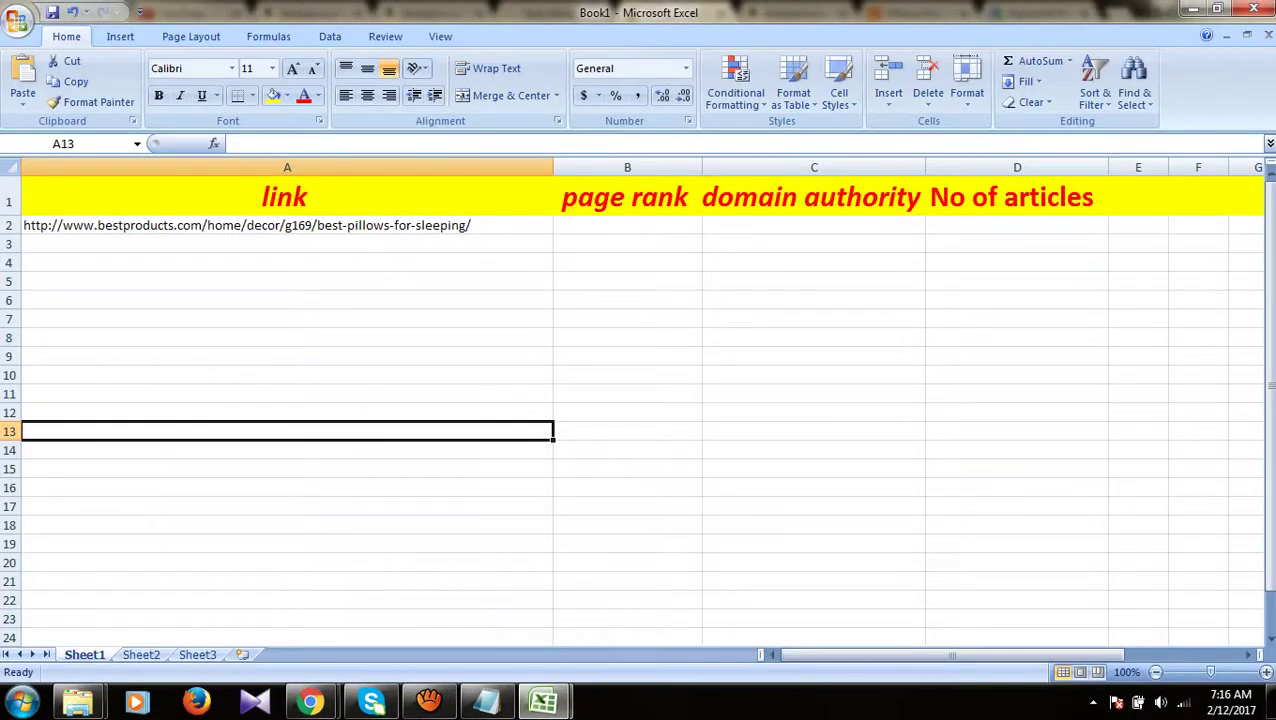
pyautogui.hotkey('ctrl', 's')
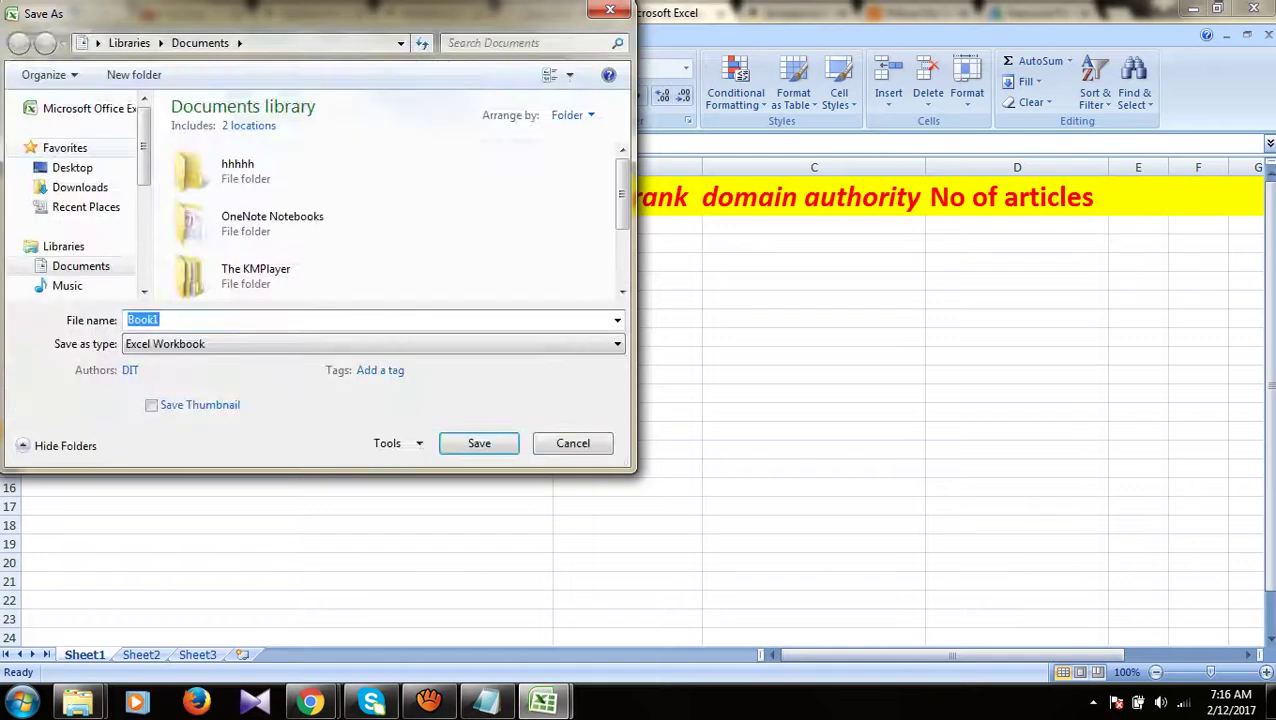
pyautogui.moveTo(144, 146); pyautogui.dragTo(144, 191)
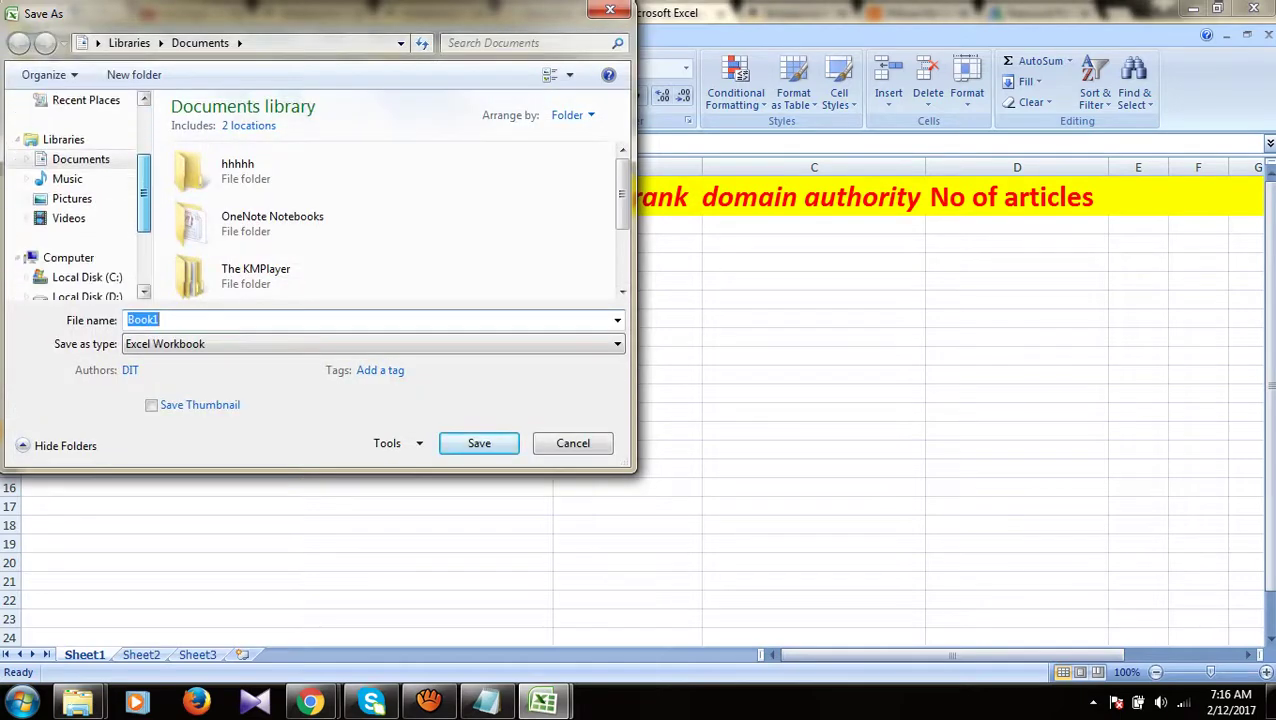
pyautogui.click(255, 275)
pyautogui.scroll(3, 75, 160)
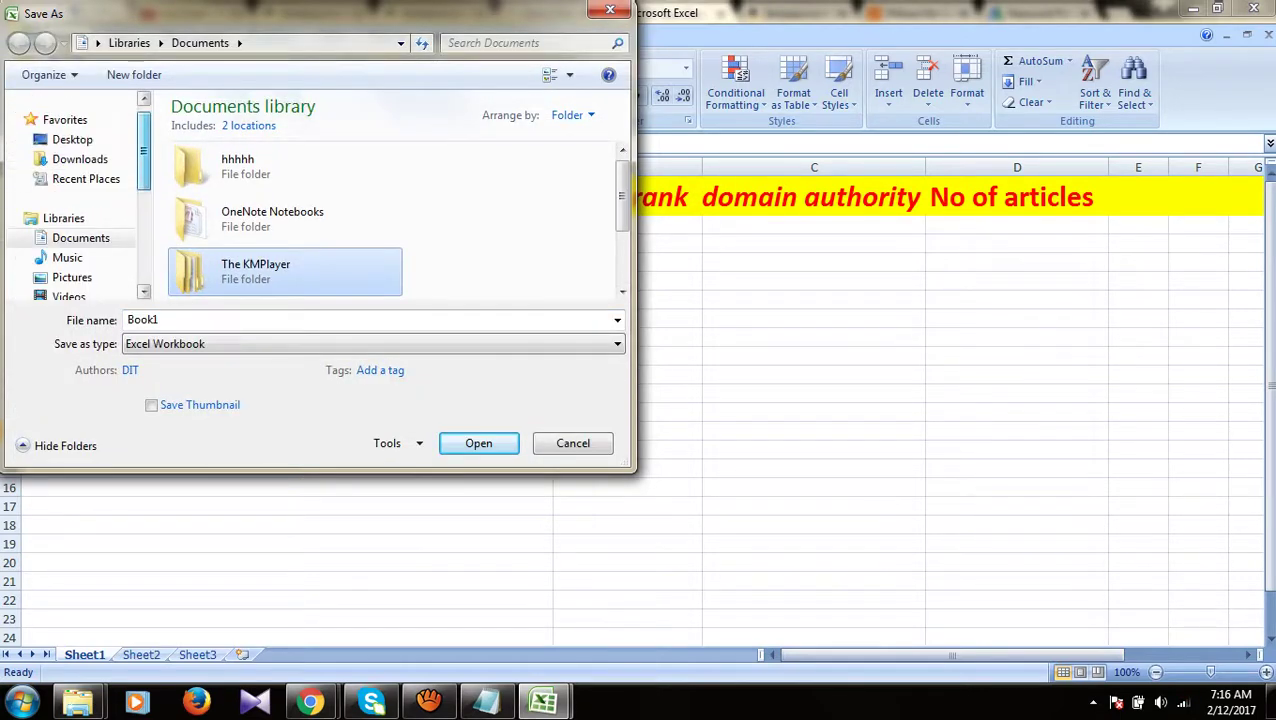
pyautogui.click(72, 139)
pyautogui.click(270, 219)
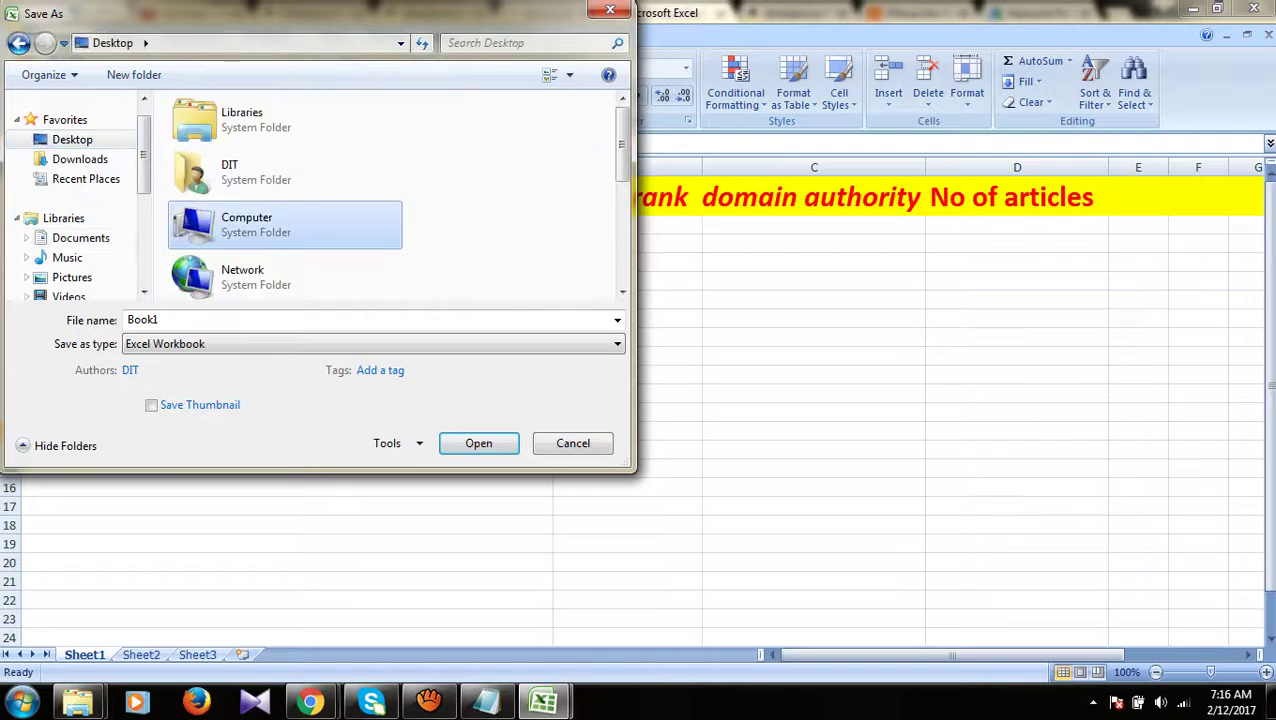
pyautogui.scroll(-1, 270, 219)
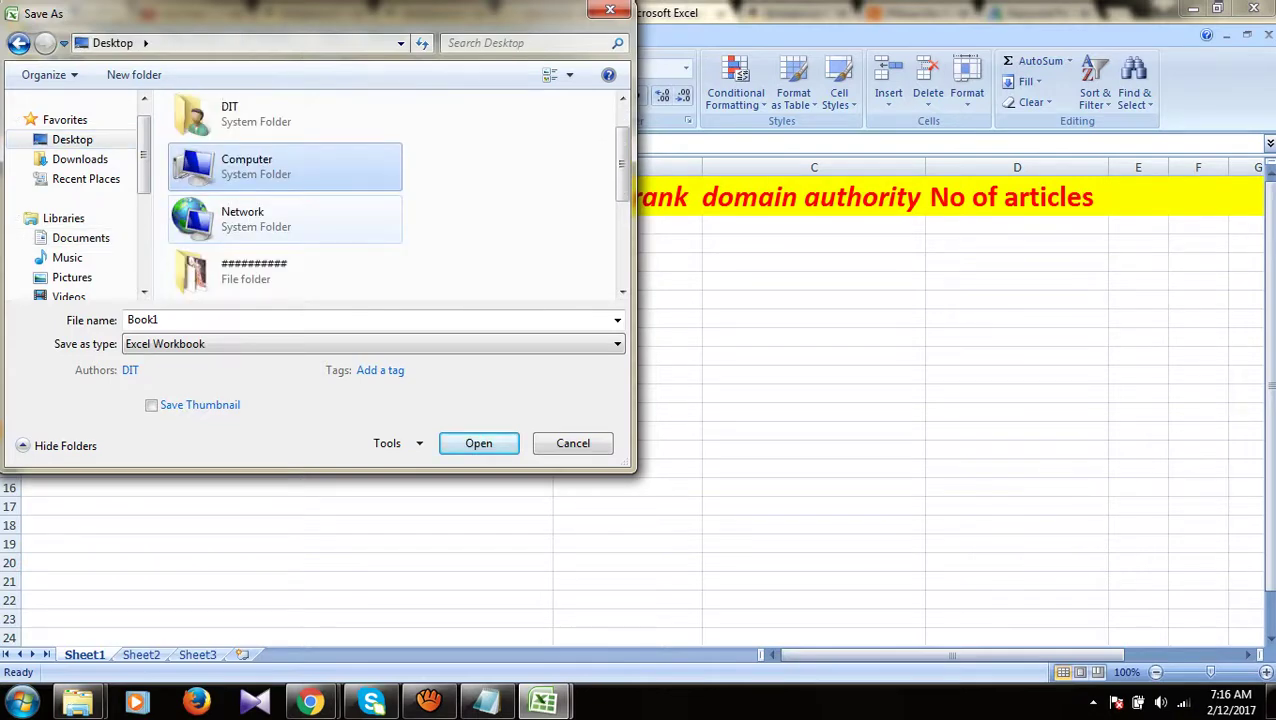
pyautogui.scroll(-3, 270, 219)
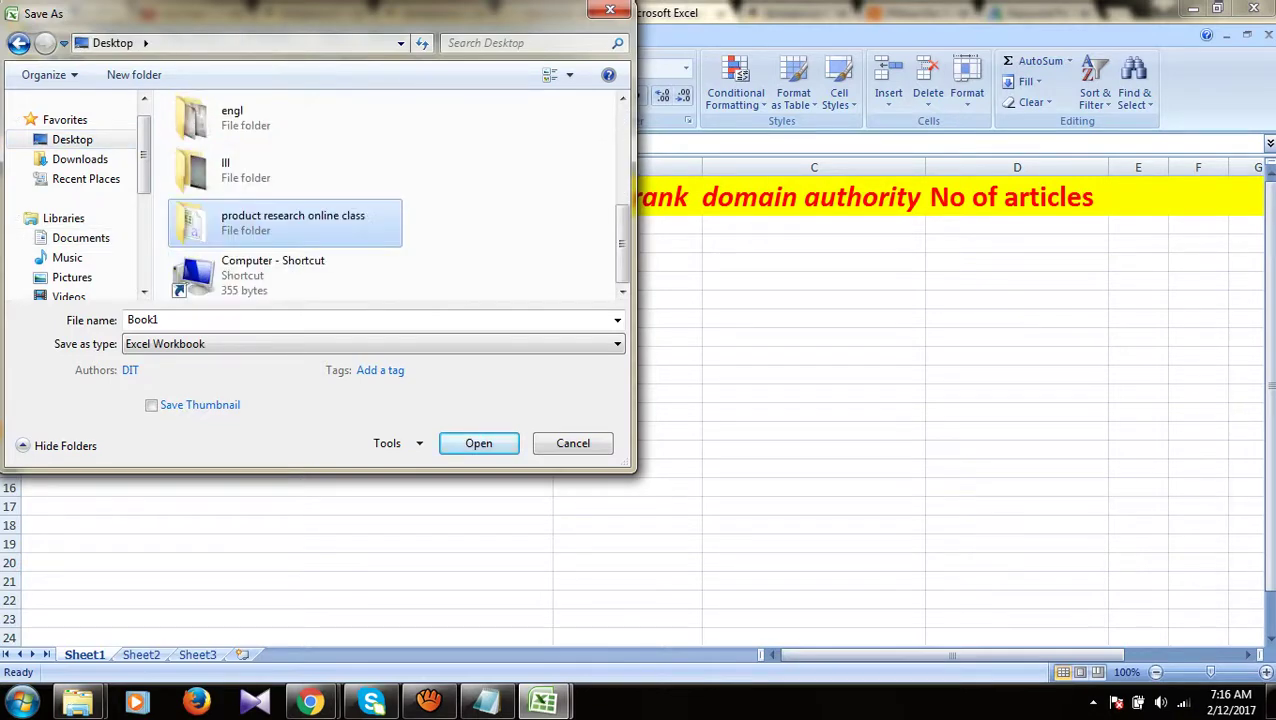
pyautogui.doubleClick(285, 222)
# Step: Name the workbook "competitor analysis" and save it in the chosen folder
pyautogui.press('Tab')
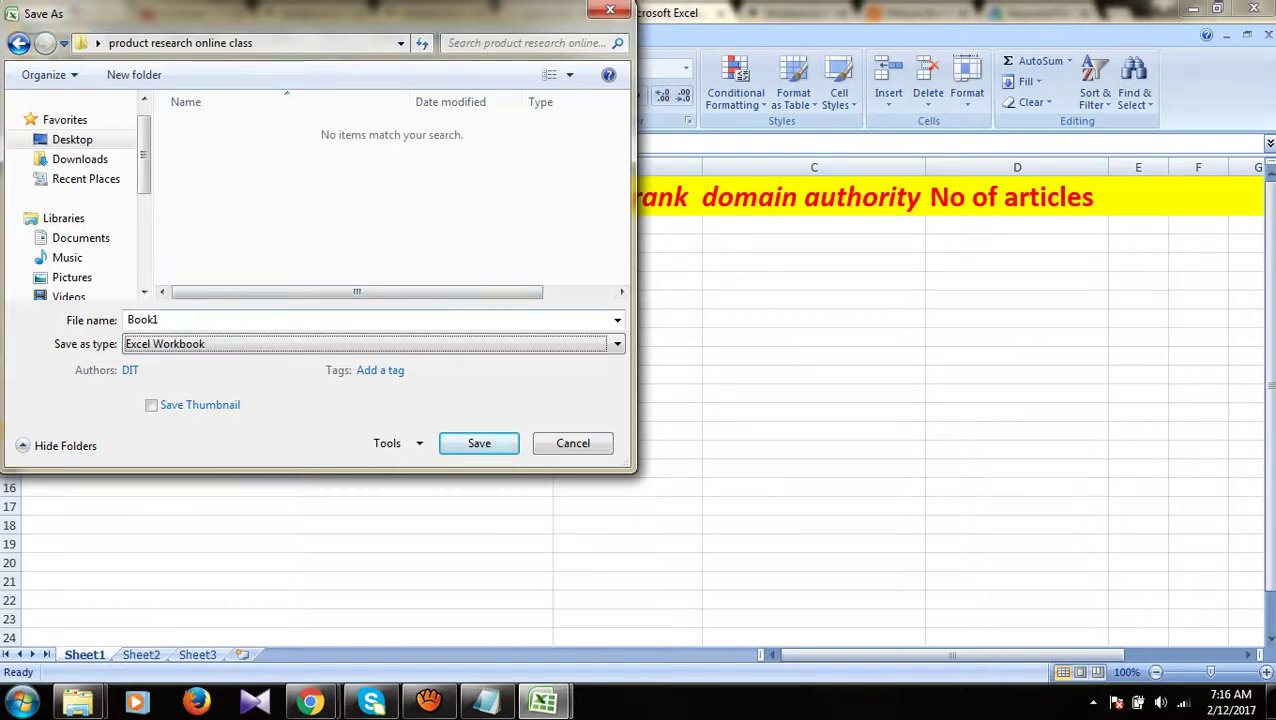
pyautogui.hotkey('shift', 'Tab')
pyautogui.write('com')
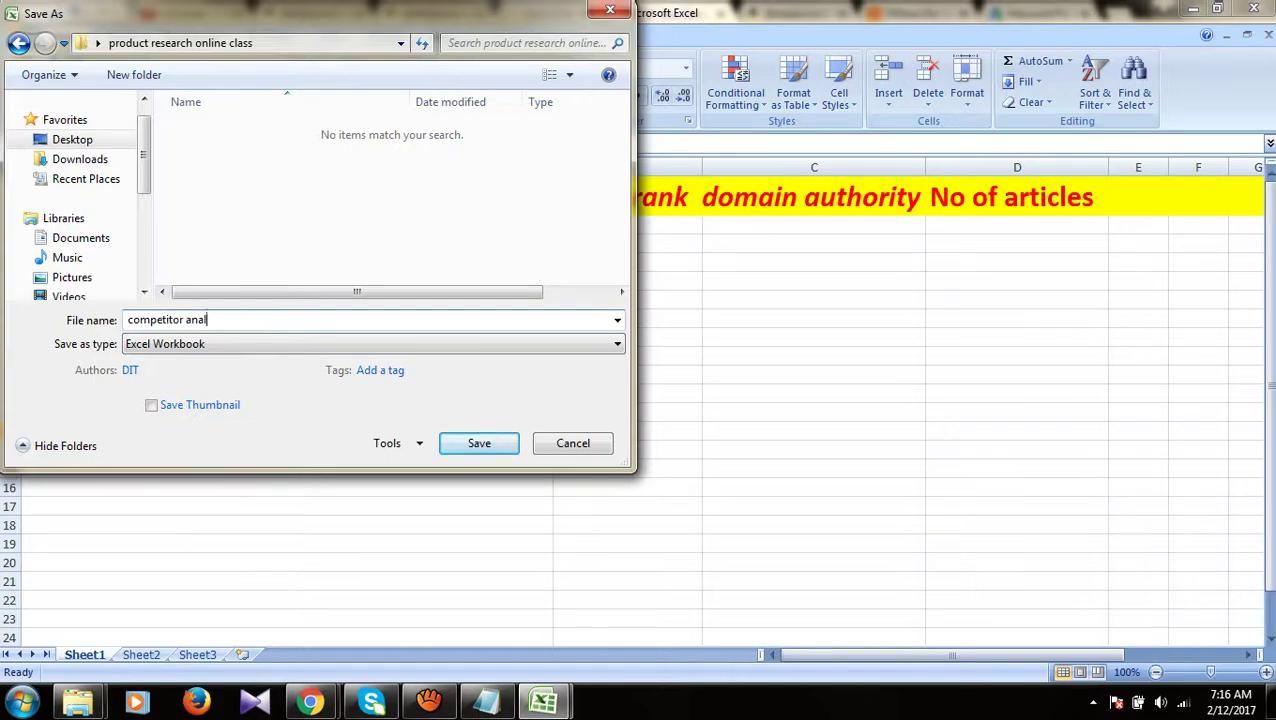
pyautogui.write('petitor analysis')
pyautogui.press('Return')
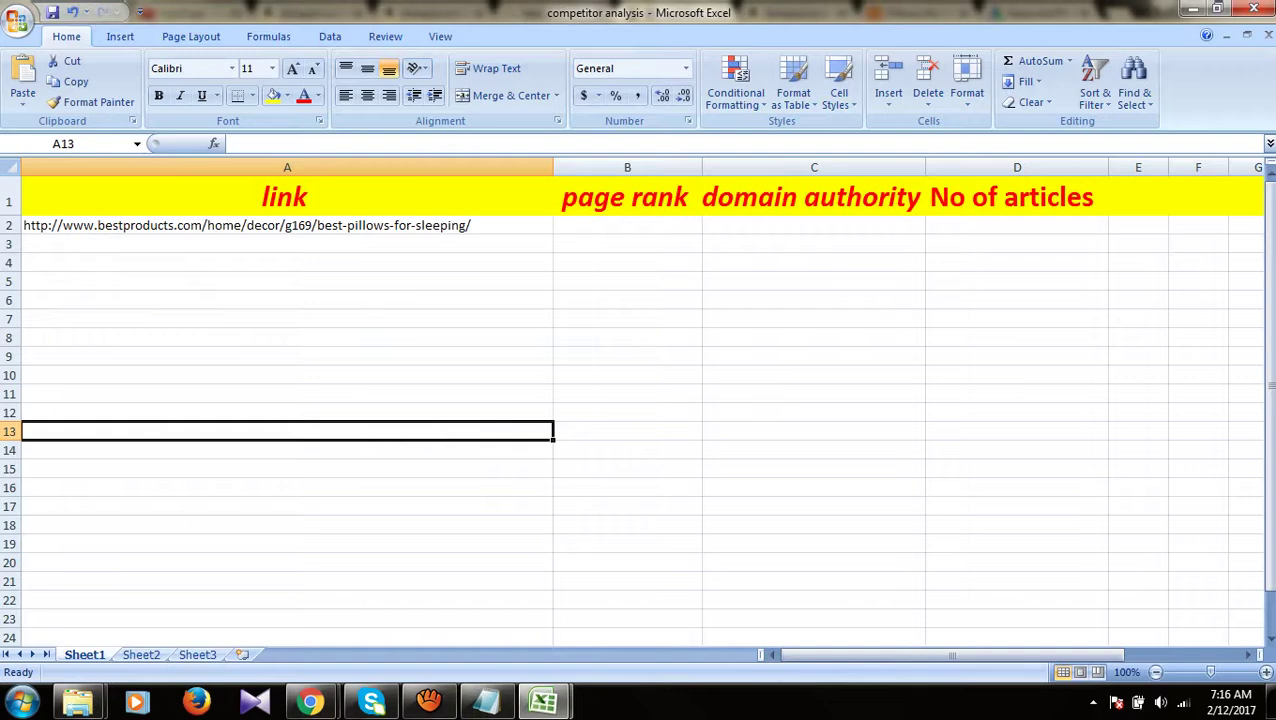
pyautogui.click(627, 225)
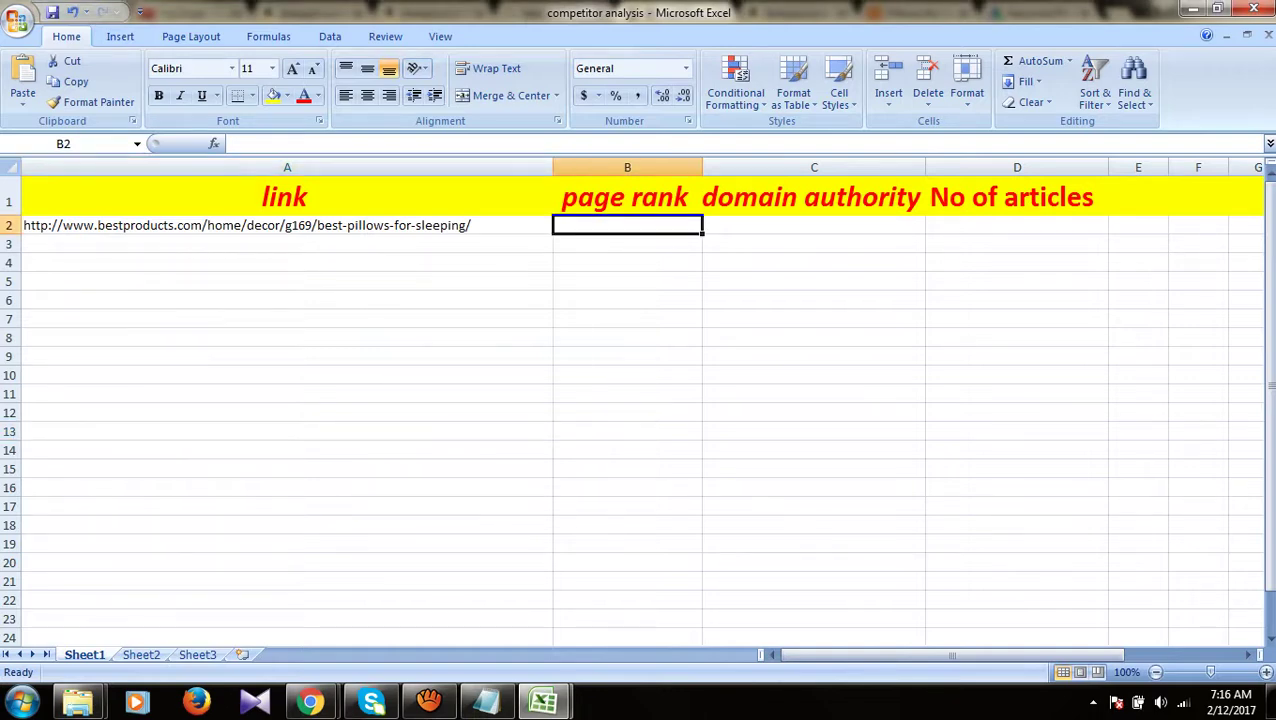
pyautogui.click(627, 197)
pyautogui.click(813, 197)
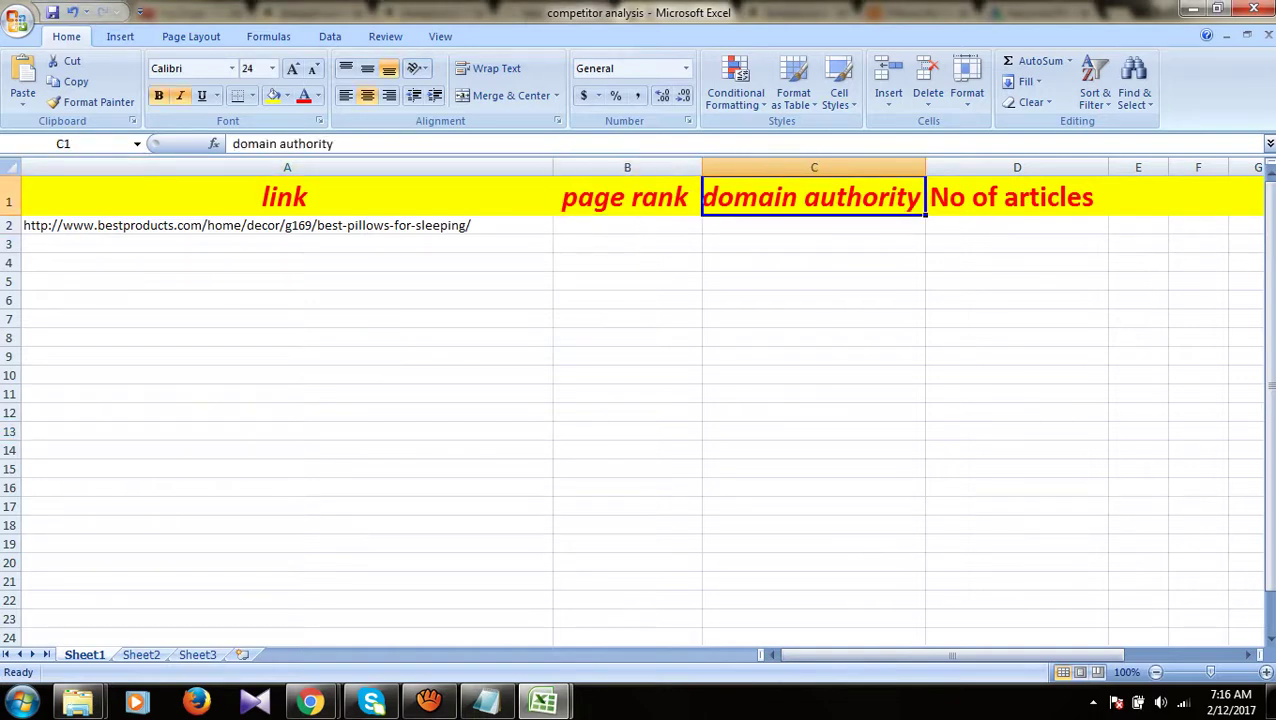
pyautogui.click(1016, 197)
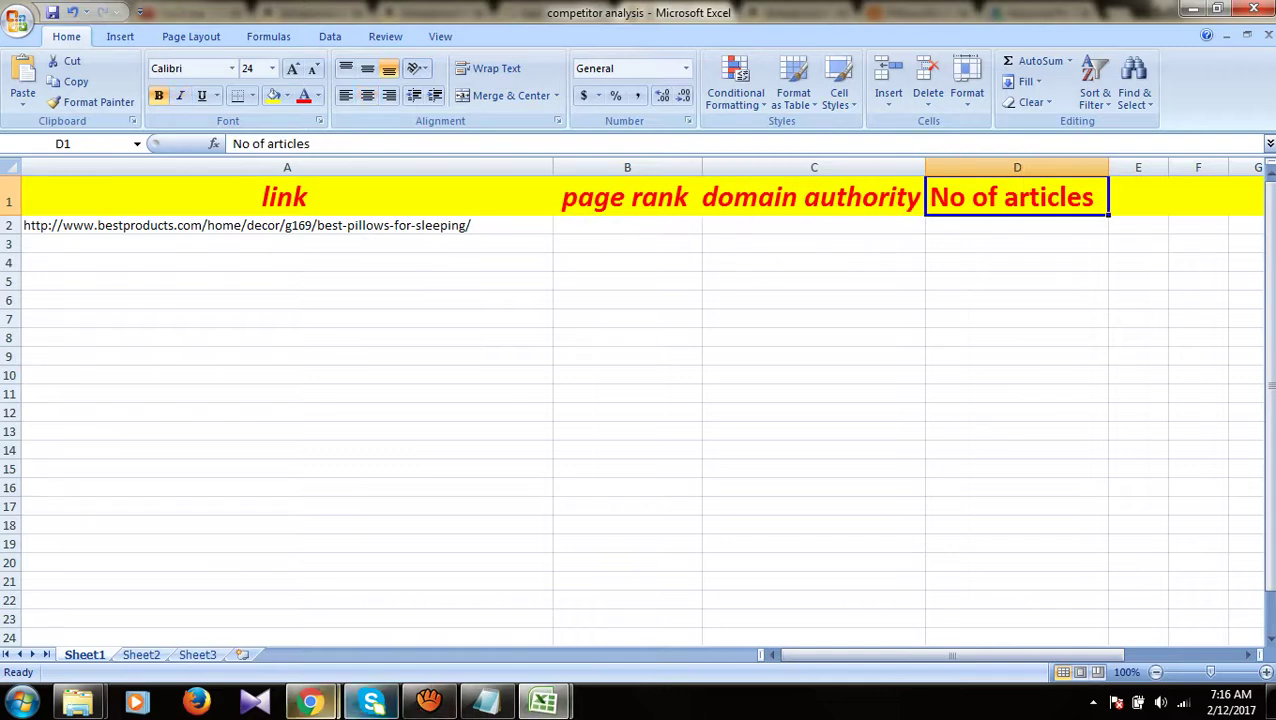